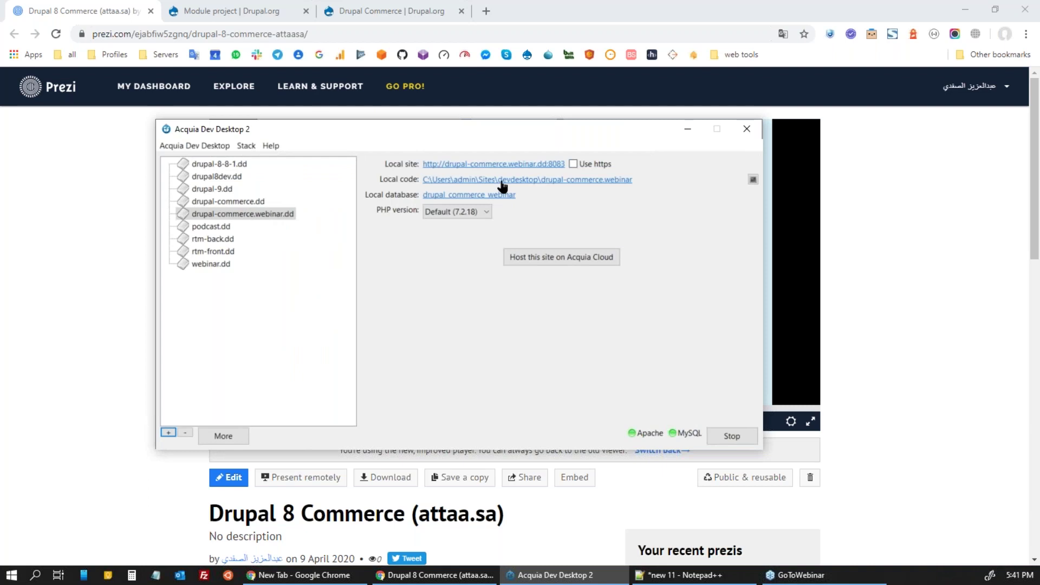
- Start the Drupal 8.8.1 installer on the local site in English with the Standard profile
{"action": "left_click", "coordinate": [526, 165]}
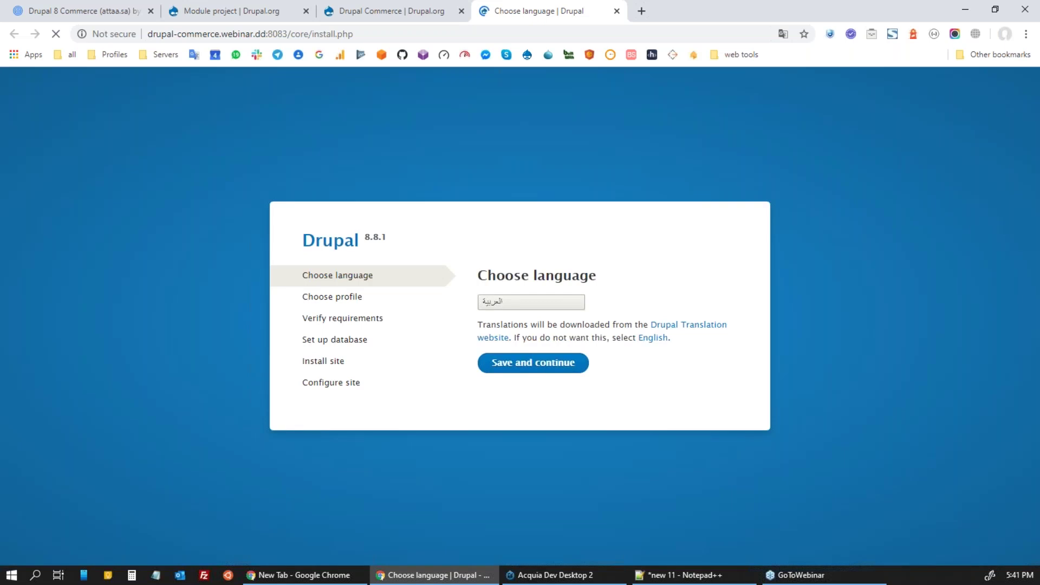
{"action": "left_click", "coordinate": [559, 306]}
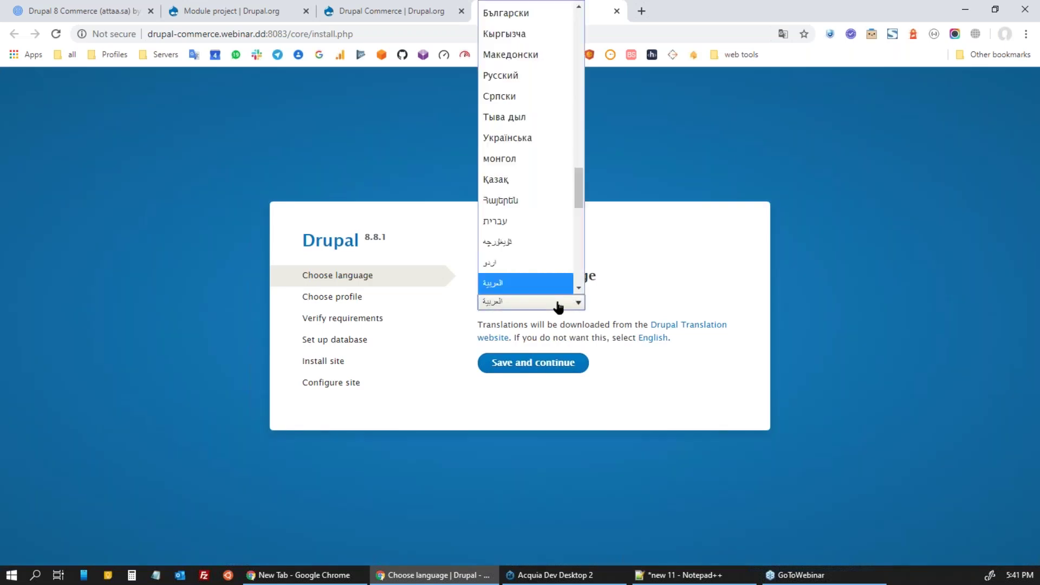
{"action": "scroll", "coordinate": [534, 241], "scroll_direction": "up", "scroll_amount": 10}
{"action": "left_click", "coordinate": [534, 240]}
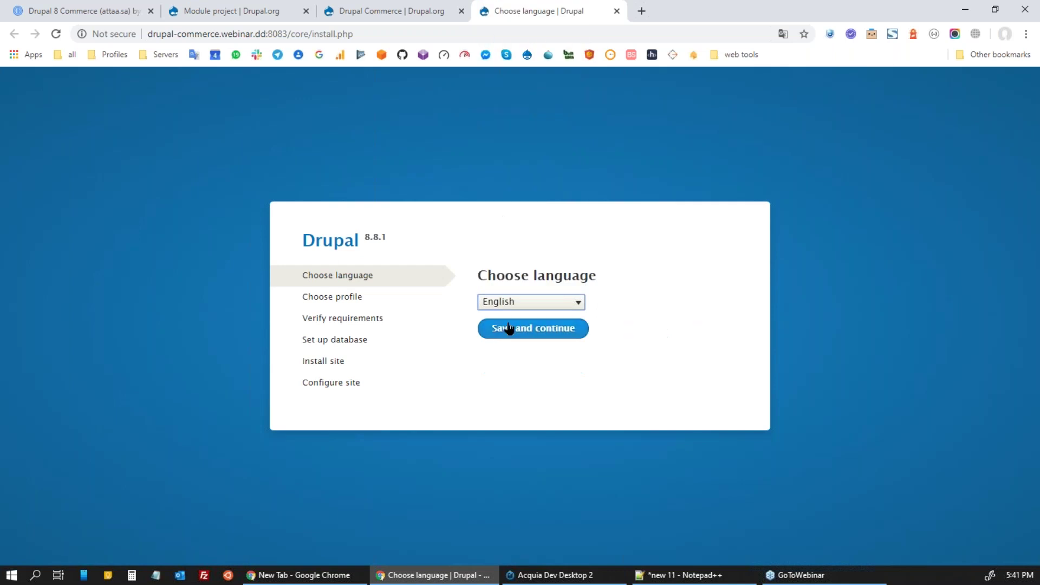
{"action": "left_click", "coordinate": [508, 329]}
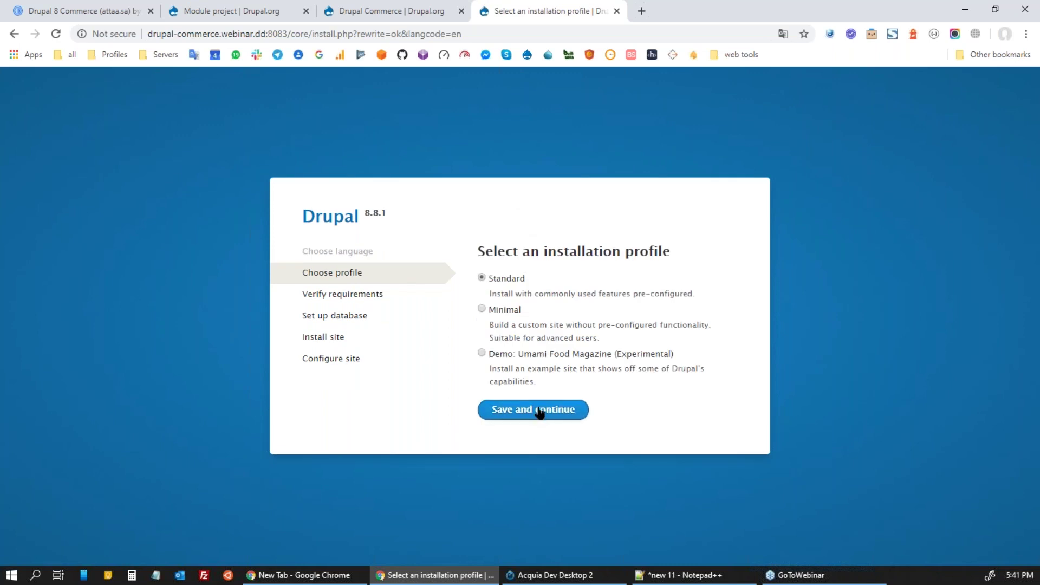
{"action": "left_click", "coordinate": [540, 412]}
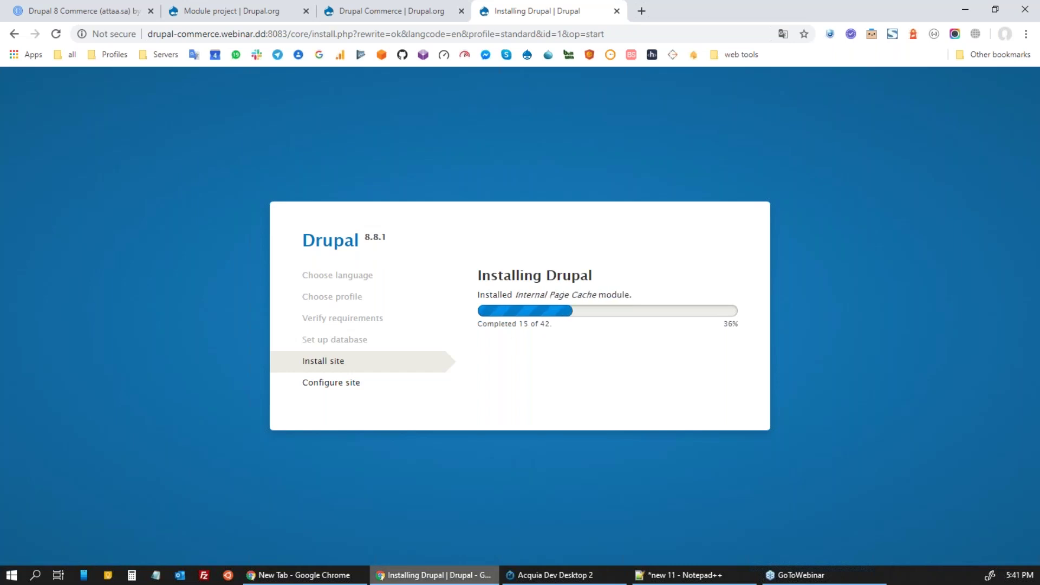
{"action": "mouse_move", "coordinate": [433, 575]}
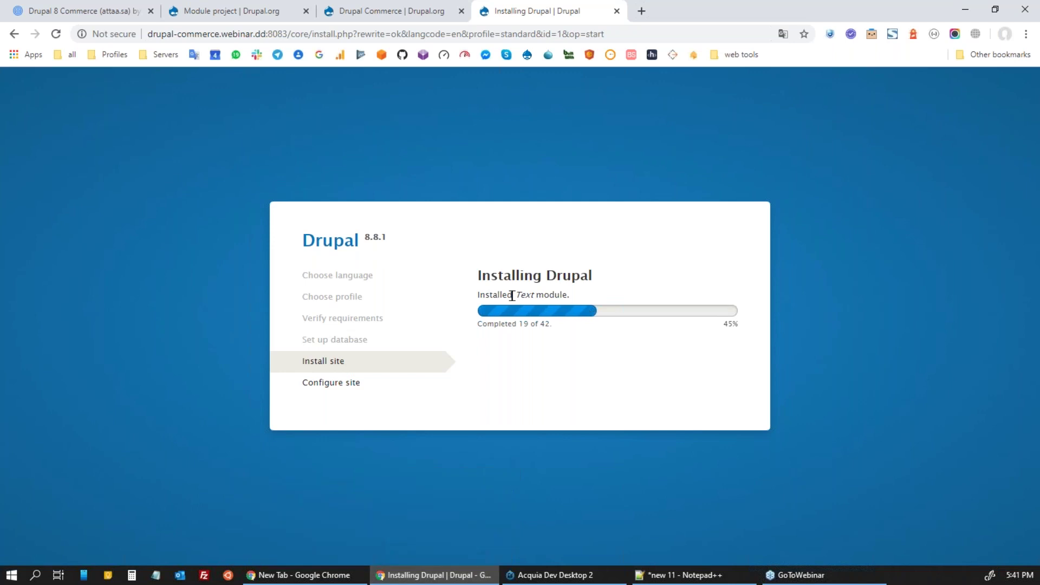
- Wait for all 42 installation steps to finish and begin entering the site name
{"action": "left_click_drag", "start_coordinate": [512, 296], "coordinate": [583, 295]}
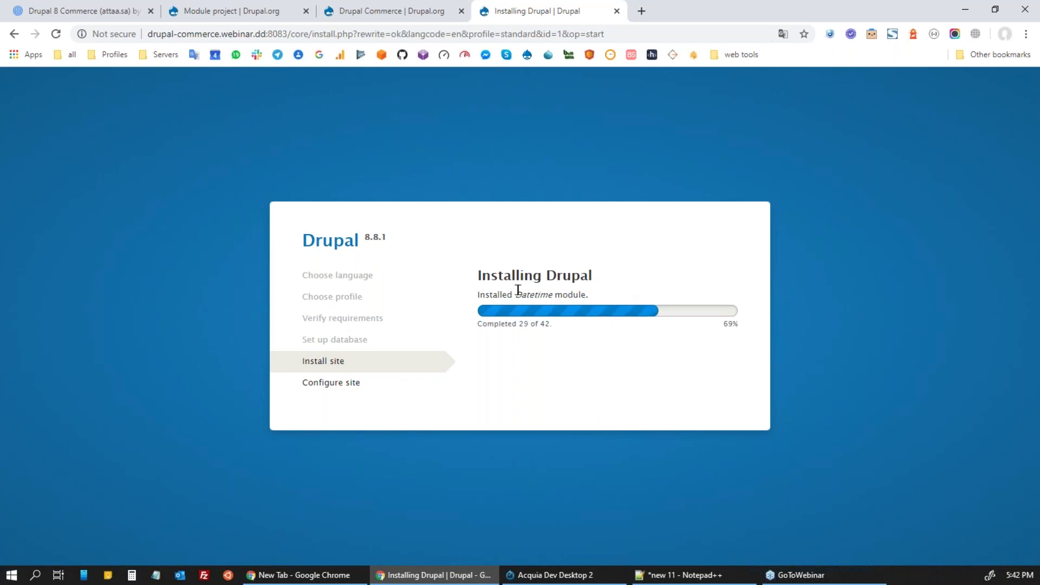
{"action": "double_click", "coordinate": [525, 294]}
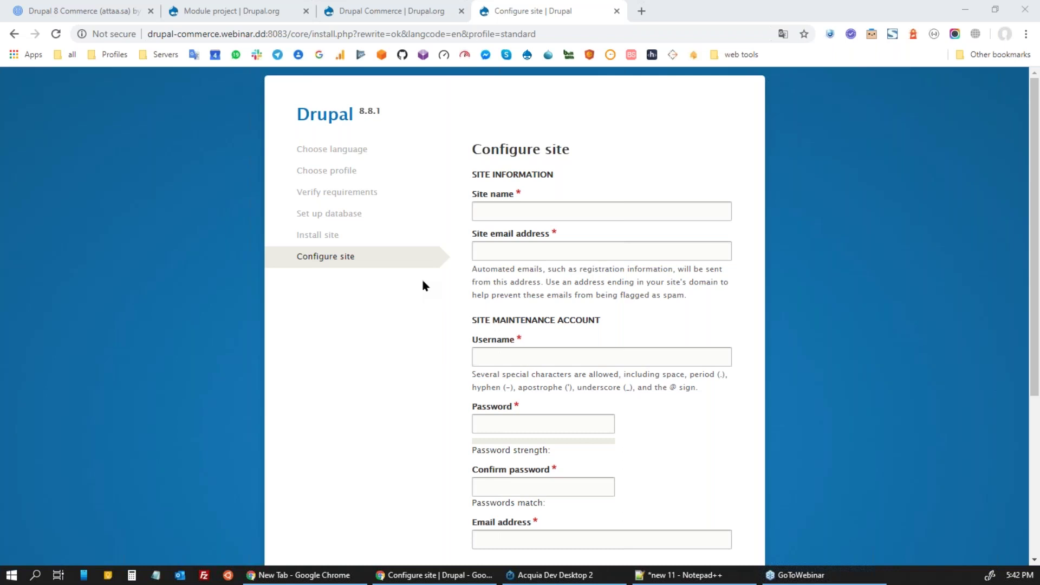
{"action": "left_click", "coordinate": [531, 211]}
- Enter site name 'Drupal Commerce', the site email, username 'admin' and the account password twice
{"action": "type", "text": "Drupal Commerce"}
{"action": "left_click", "coordinate": [499, 251]}
{"action": "type", "text": "test"}
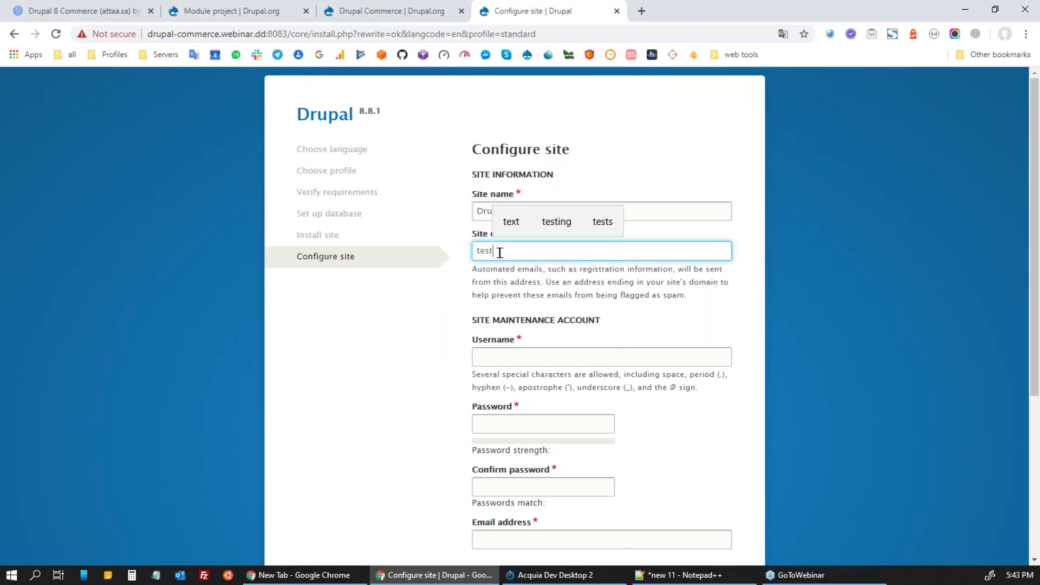
{"action": "type", "text": "@test"}
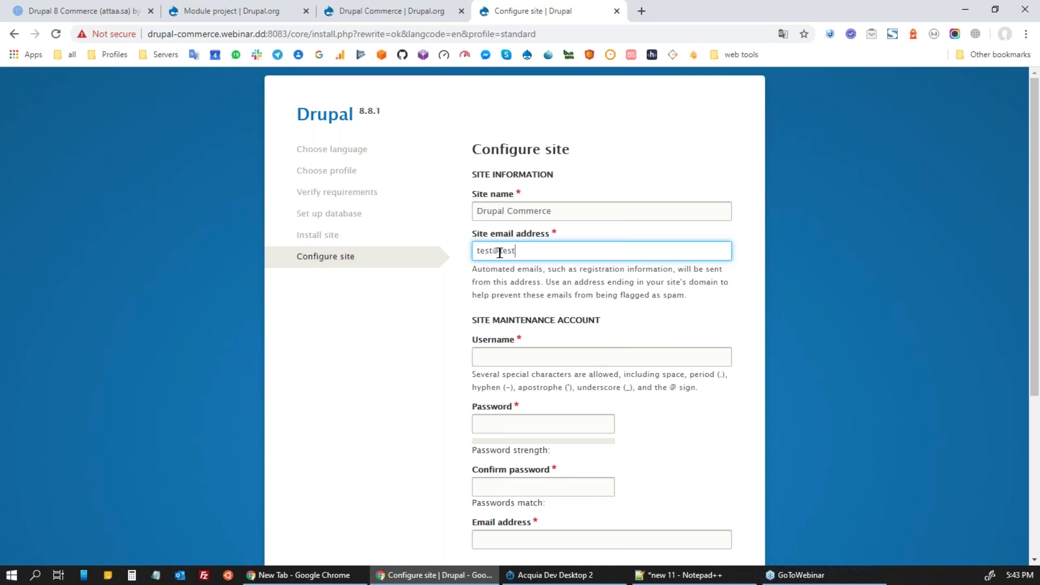
{"action": "type", "text": ".com"}
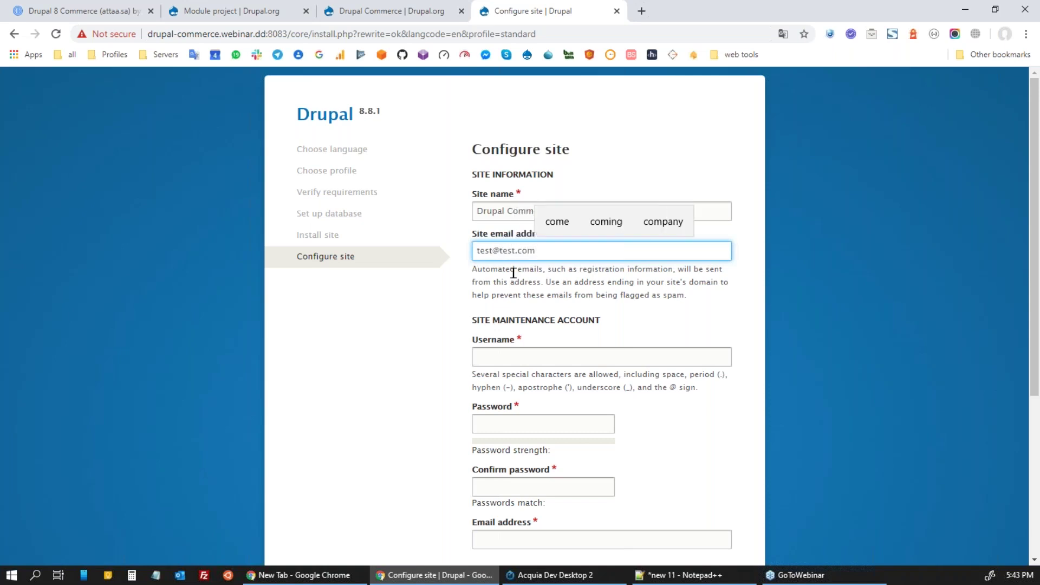
{"action": "left_click", "coordinate": [532, 353]}
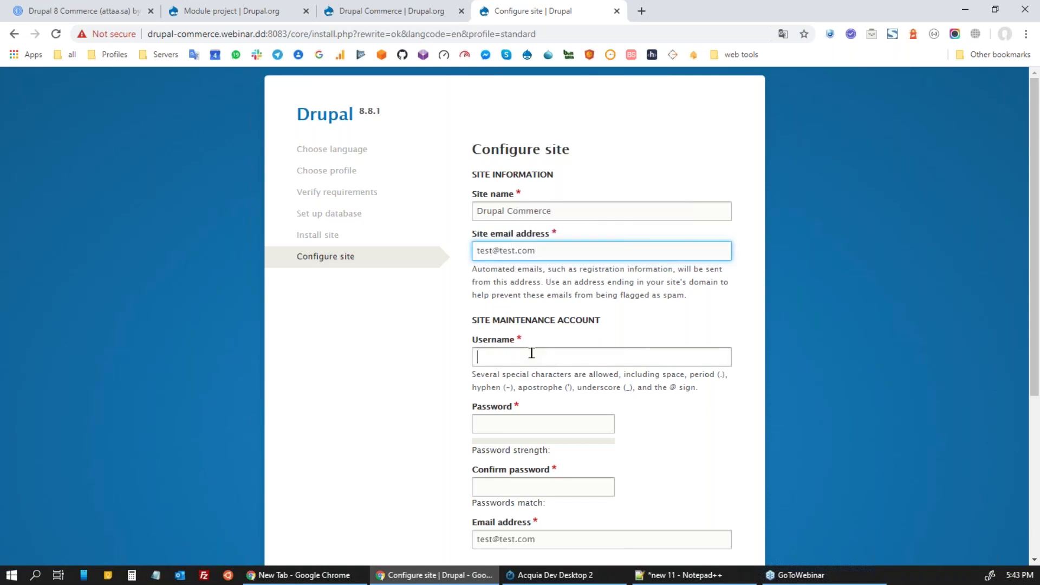
{"action": "type", "text": "admin"}
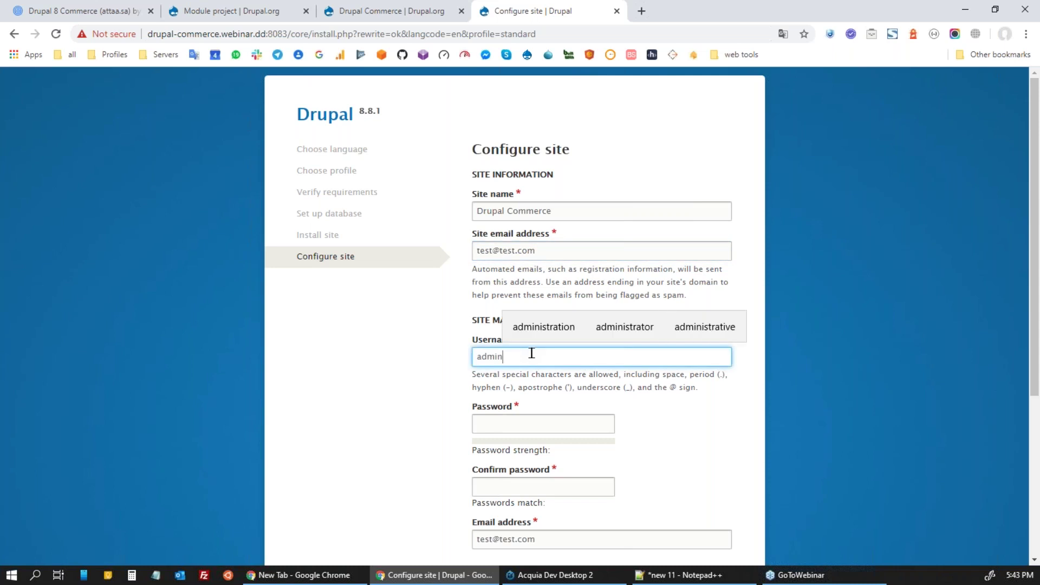
{"action": "left_click", "coordinate": [551, 405]}
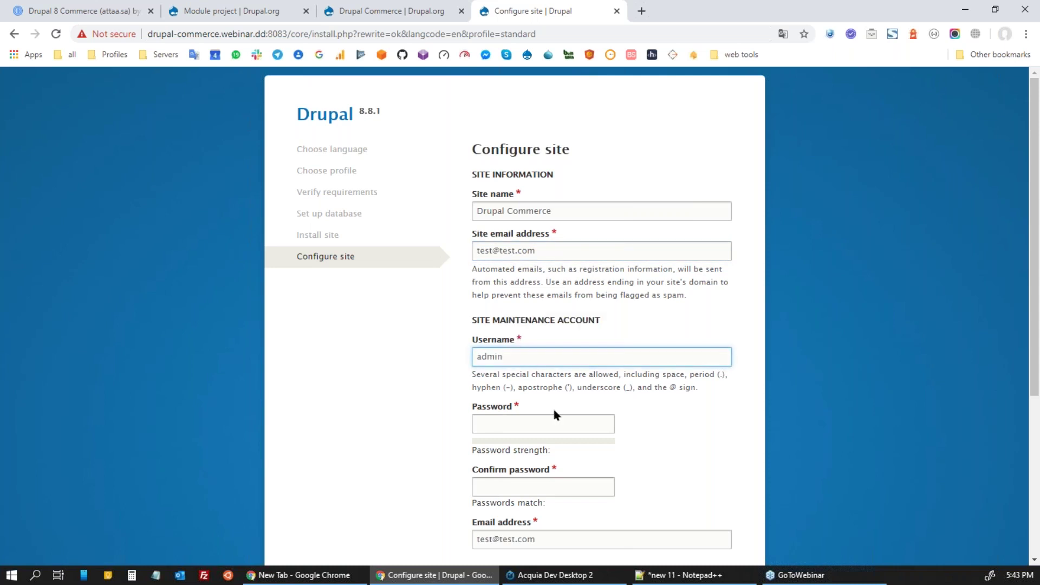
{"action": "left_click", "coordinate": [551, 422]}
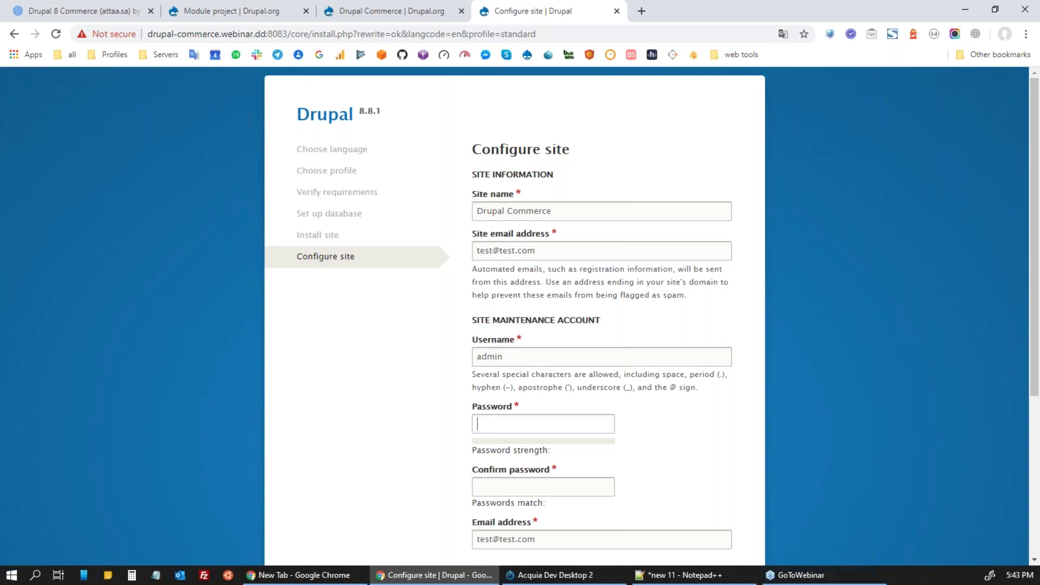
{"action": "scroll", "coordinate": [549, 294], "scroll_direction": "down", "scroll_amount": 3}
{"action": "left_click", "coordinate": [550, 294]}
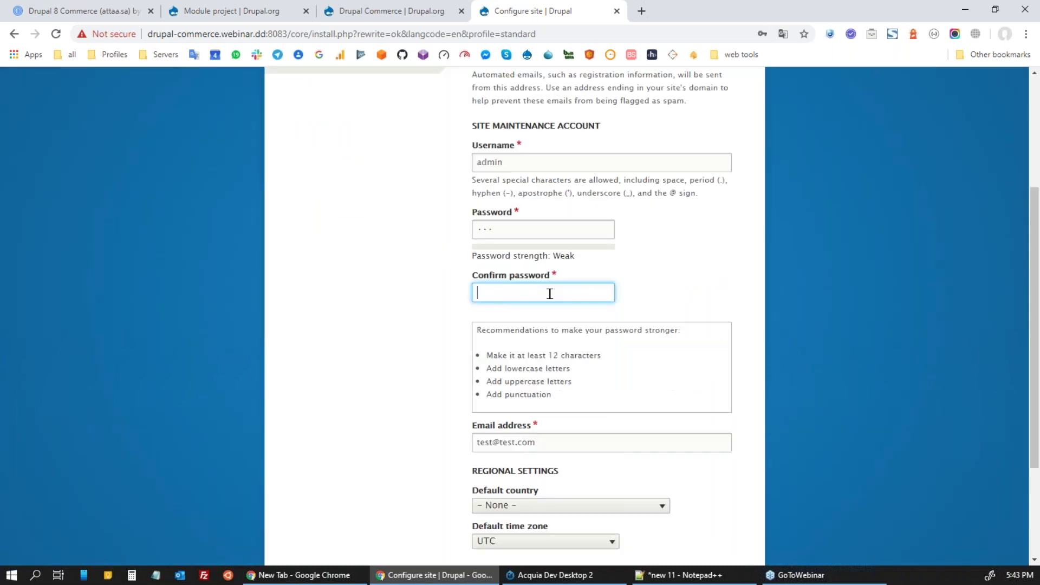
{"action": "scroll", "coordinate": [550, 293], "scroll_direction": "down", "scroll_amount": 3}
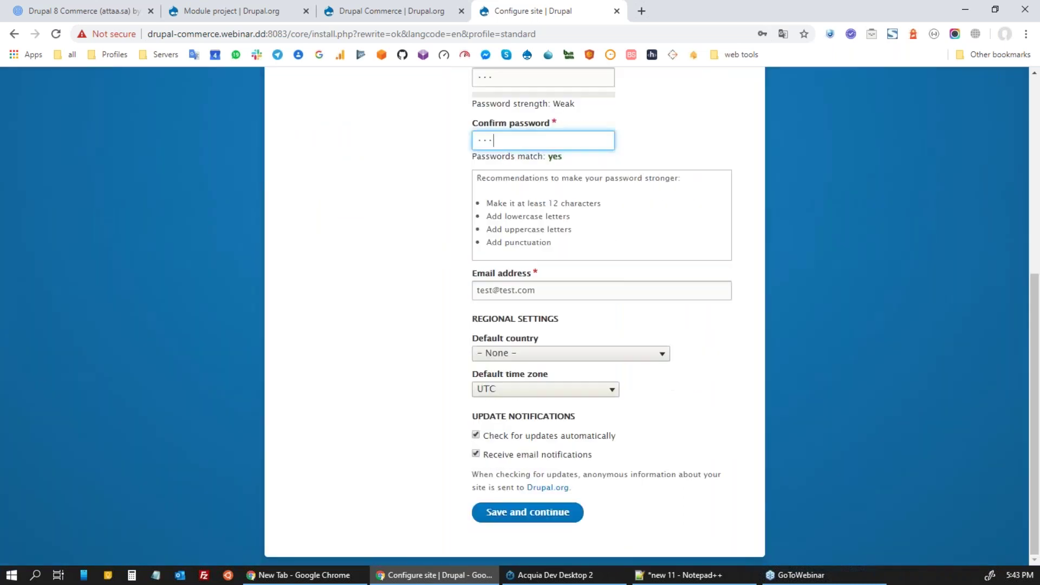
- Set country Saudi Arabia and time zone Riyadh, disable update email notifications, and submit
{"action": "left_click", "coordinate": [561, 353]}
{"action": "type", "text": "sau"}
{"action": "left_click", "coordinate": [561, 353]}
{"action": "left_click", "coordinate": [551, 389]}
{"action": "type", "text": "r"}
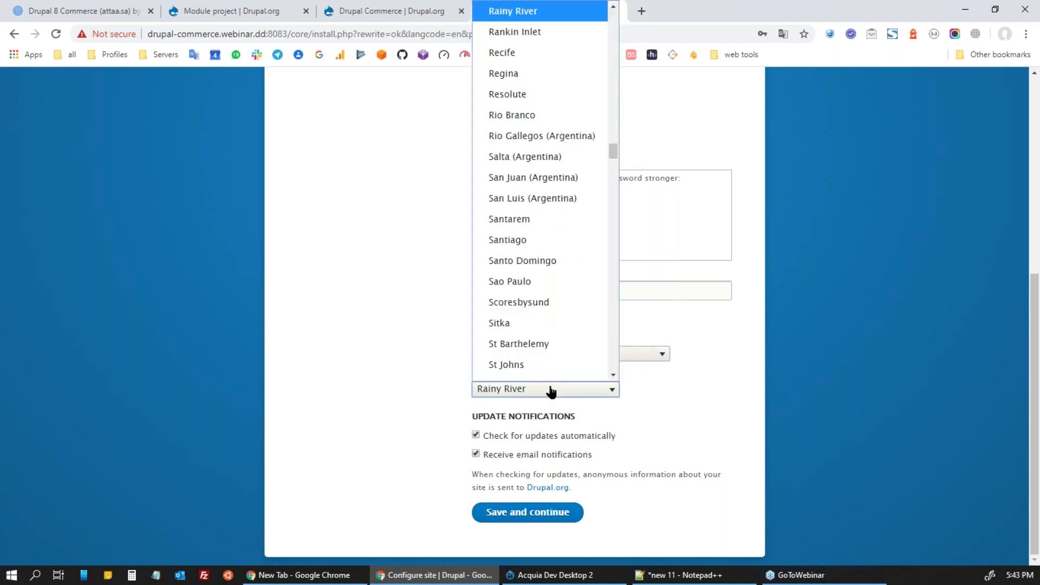
{"action": "type", "text": "iyadh"}
{"action": "left_click", "coordinate": [551, 362]}
{"action": "left_click", "coordinate": [494, 456]}
{"action": "left_click", "coordinate": [525, 517]}
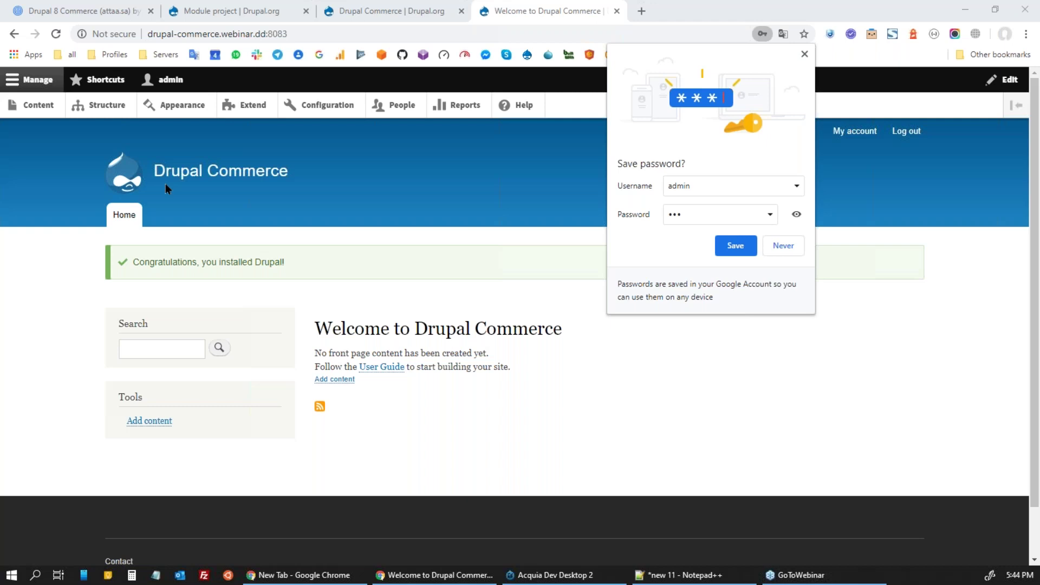
- Dismiss Chrome's save-password offer and switch back to Acquia Dev Desktop 2
{"action": "left_click", "coordinate": [805, 54]}
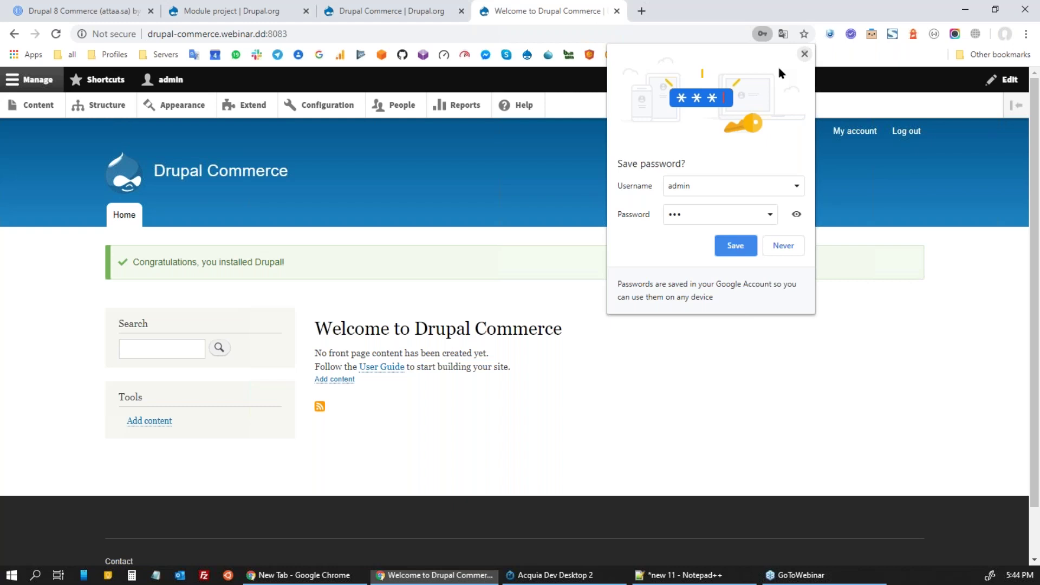
{"action": "left_click", "coordinate": [382, 189]}
{"action": "scroll", "coordinate": [382, 189], "scroll_direction": "down", "scroll_amount": 1}
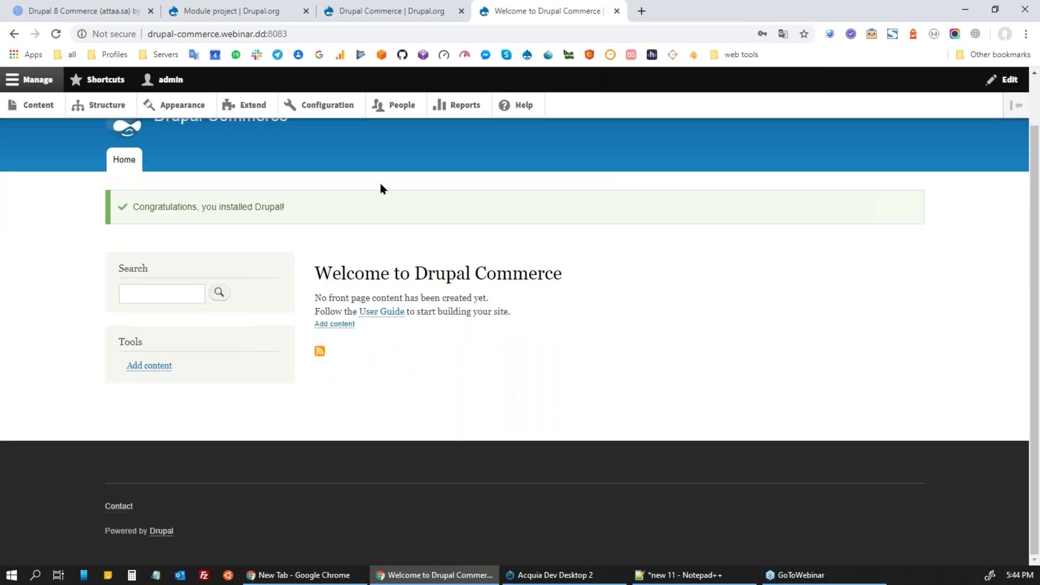
{"action": "scroll", "coordinate": [381, 187], "scroll_direction": "up", "scroll_amount": 1}
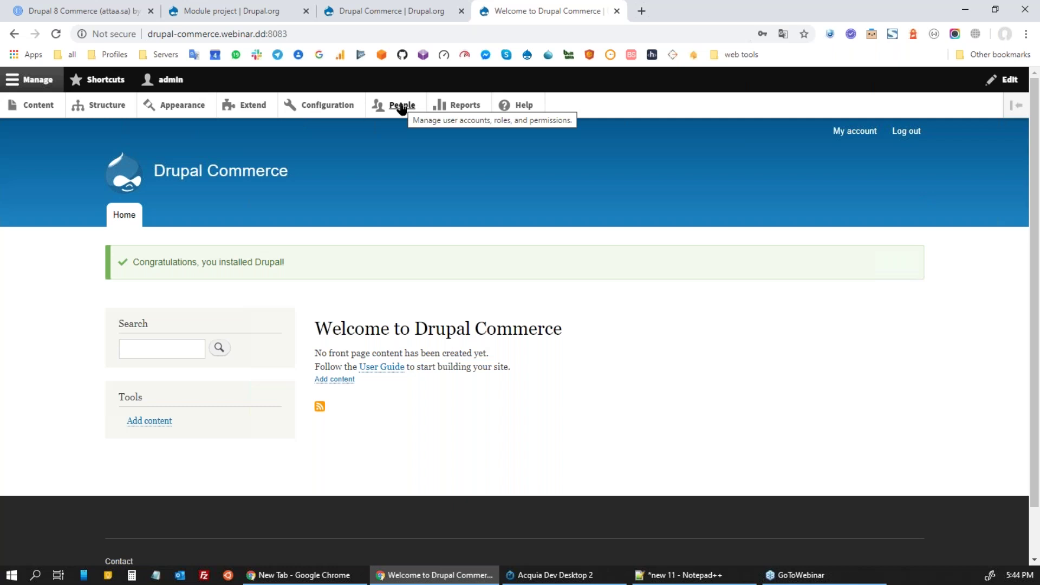
{"action": "key", "text": "alt+Tab"}
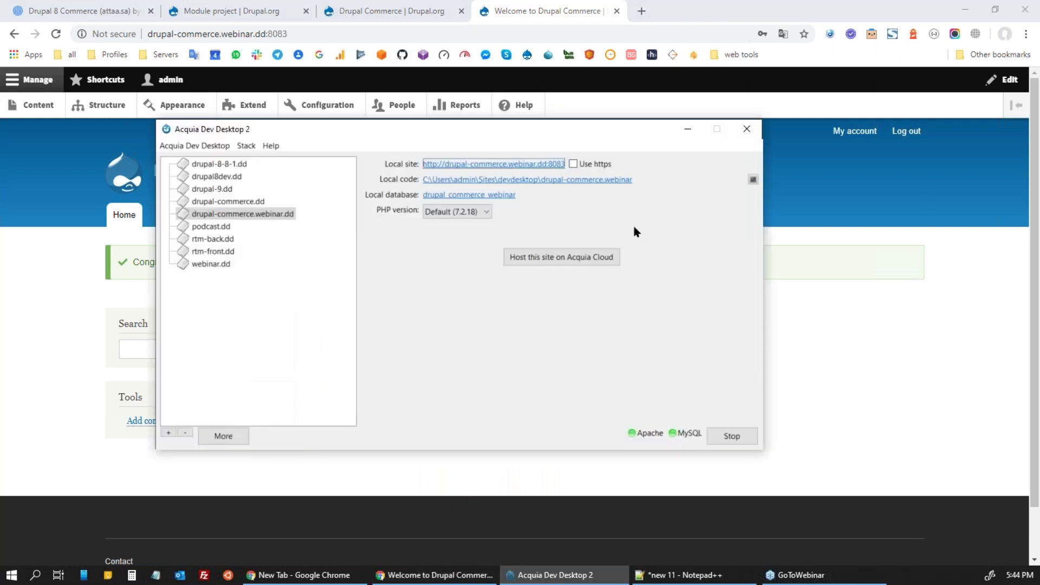
- Open a Drush console for the site, then shrink it and move it up-left
{"action": "left_click", "coordinate": [753, 180]}
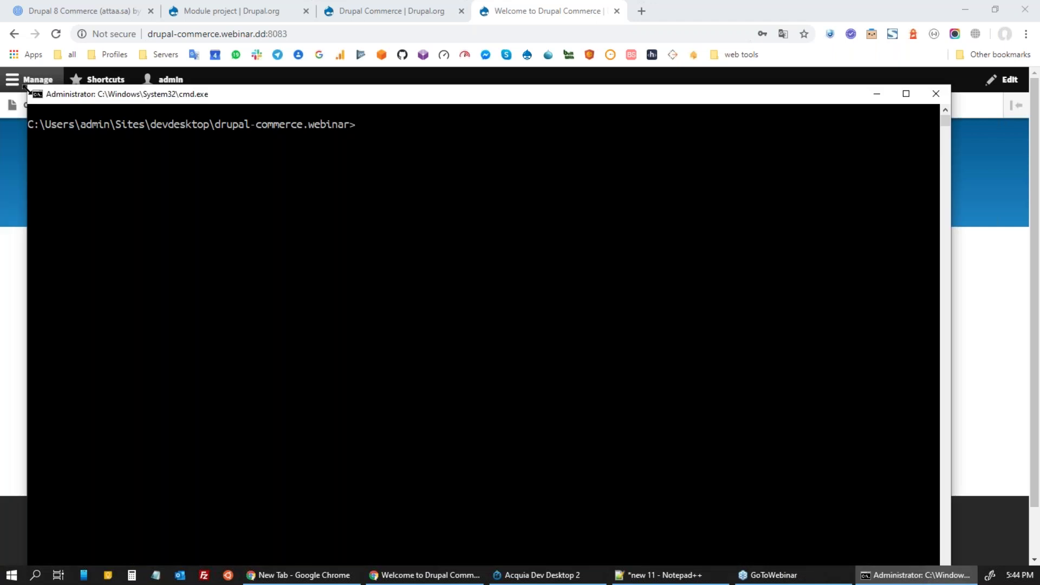
{"action": "left_click_drag", "start_coordinate": [25, 88], "coordinate": [236, 283]}
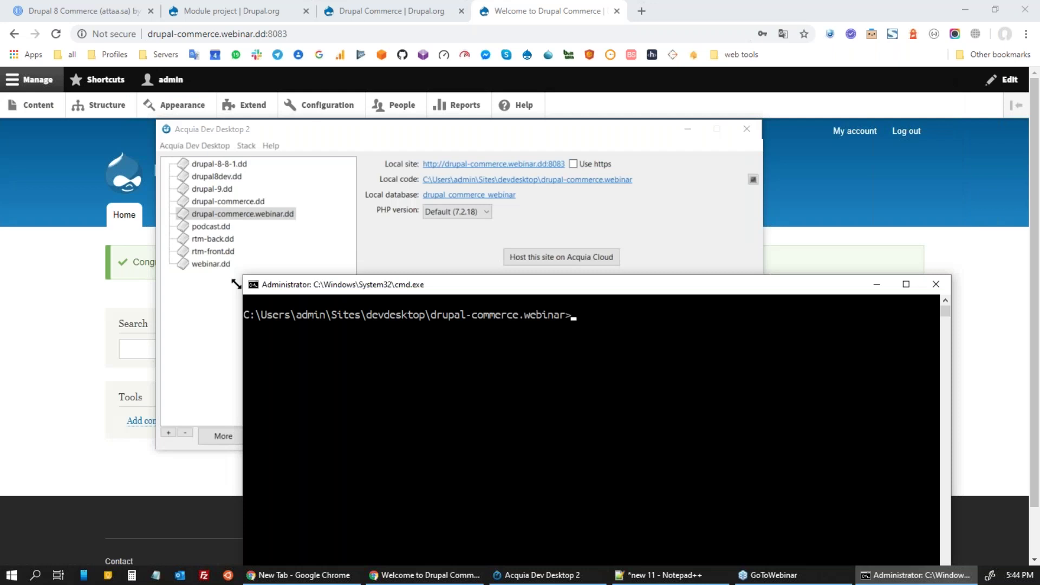
{"action": "left_click_drag", "start_coordinate": [235, 283], "coordinate": [103, 259]}
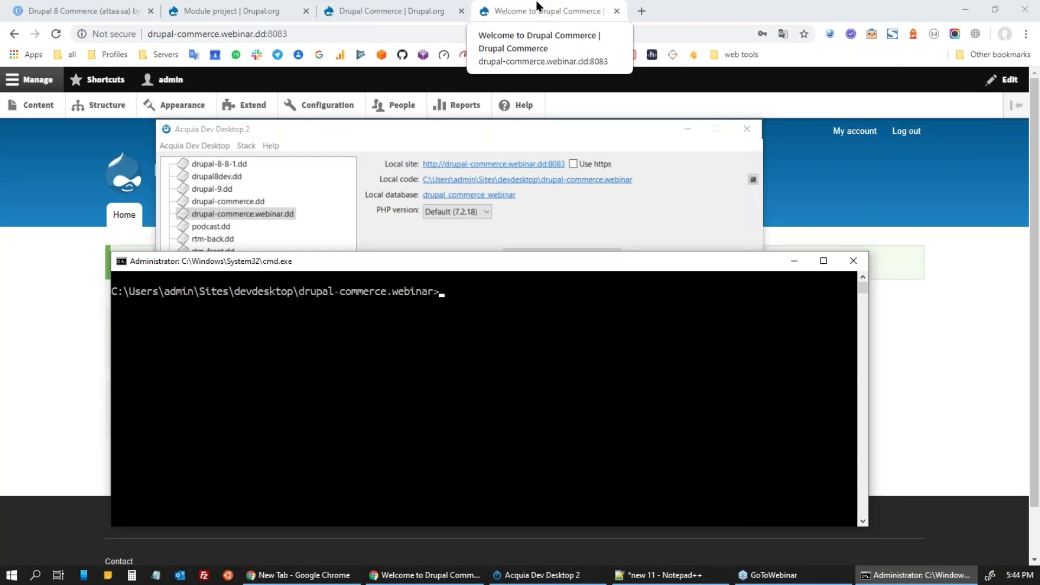
- Open Drupal.org's Modules listing in a new browser tab
{"action": "left_click", "coordinate": [233, 11]}
{"action": "right_click", "coordinate": [367, 218]}
{"action": "left_click", "coordinate": [412, 227]}
{"action": "left_click", "coordinate": [362, 8]}
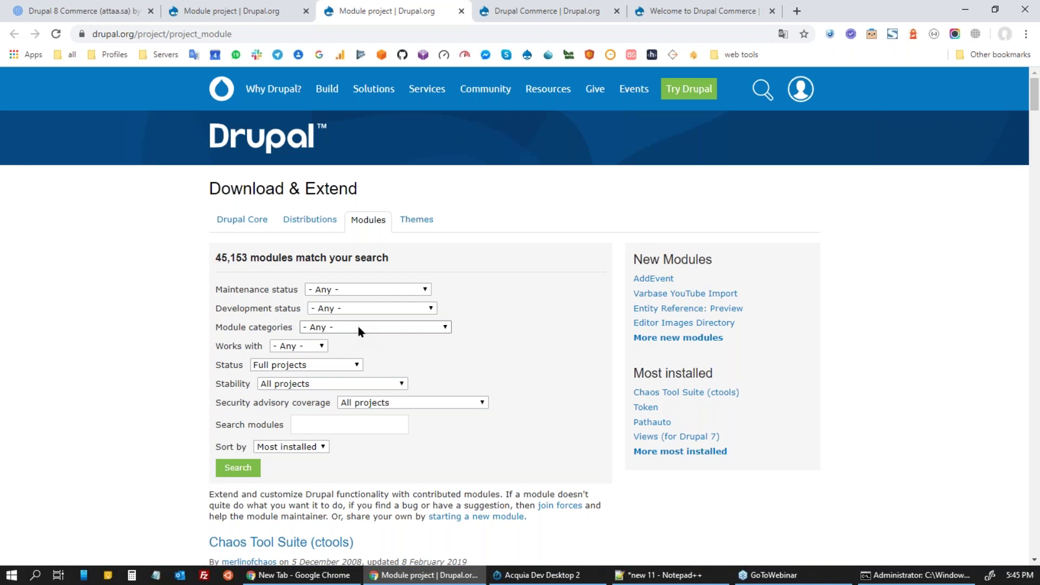
- Filter the module listing to Drupal 8 and view the Admin Toolbar project page
{"action": "key", "text": "d"}
{"action": "key", "text": "Return"}
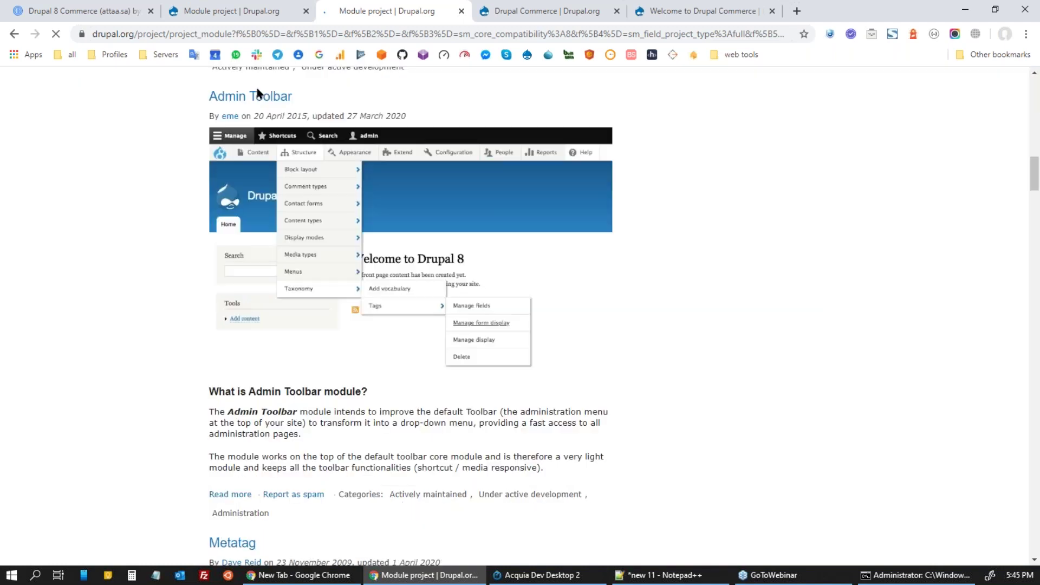
{"action": "left_click", "coordinate": [257, 92]}
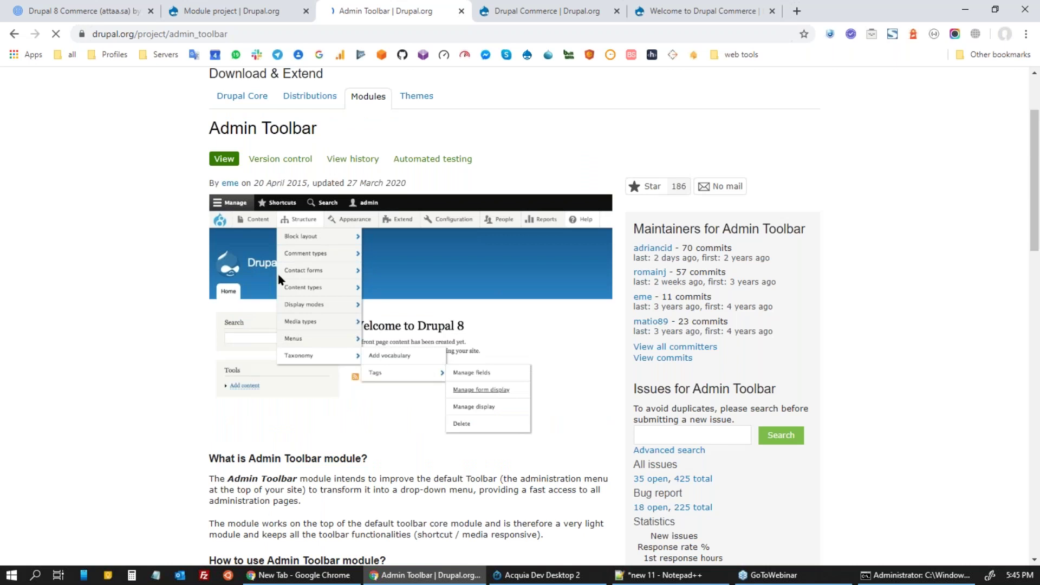
{"action": "scroll", "coordinate": [279, 280], "scroll_direction": "down", "scroll_amount": 15}
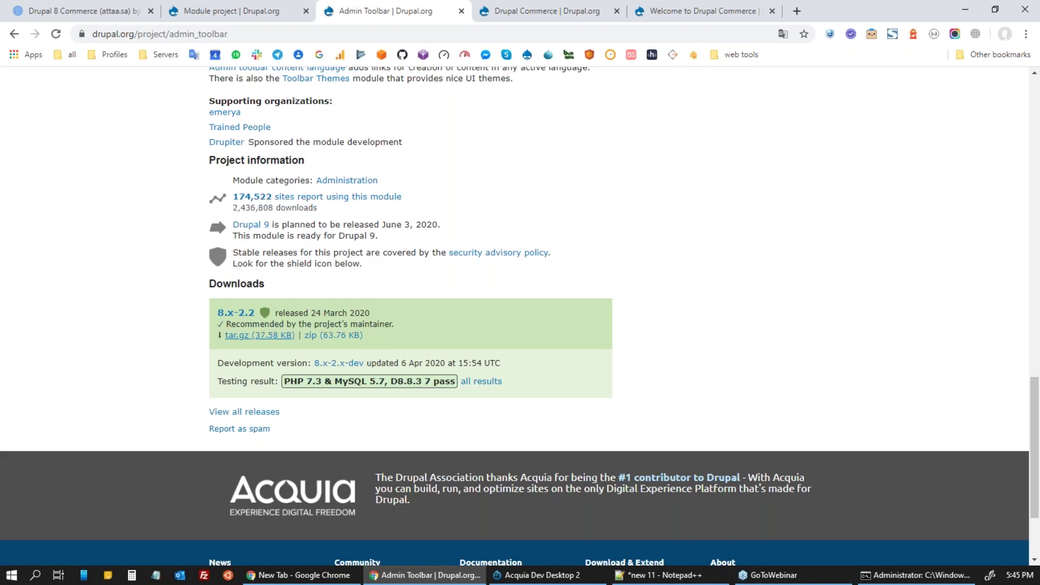
- Look over the Drupal Commerce project page and local site, then return to the console
{"action": "left_click", "coordinate": [547, 11]}
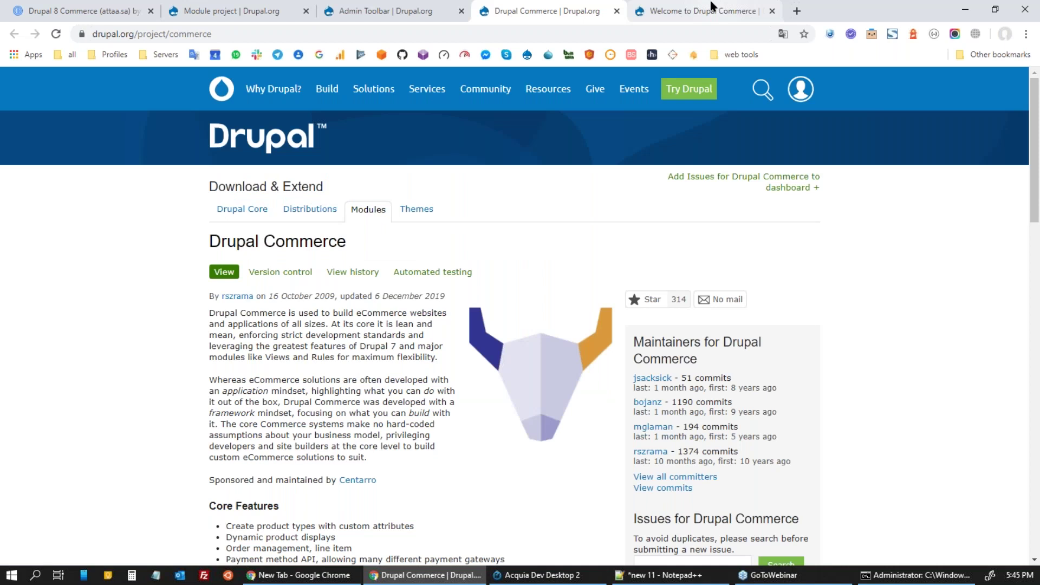
{"action": "left_click", "coordinate": [713, 11]}
{"action": "left_click", "coordinate": [550, 575]}
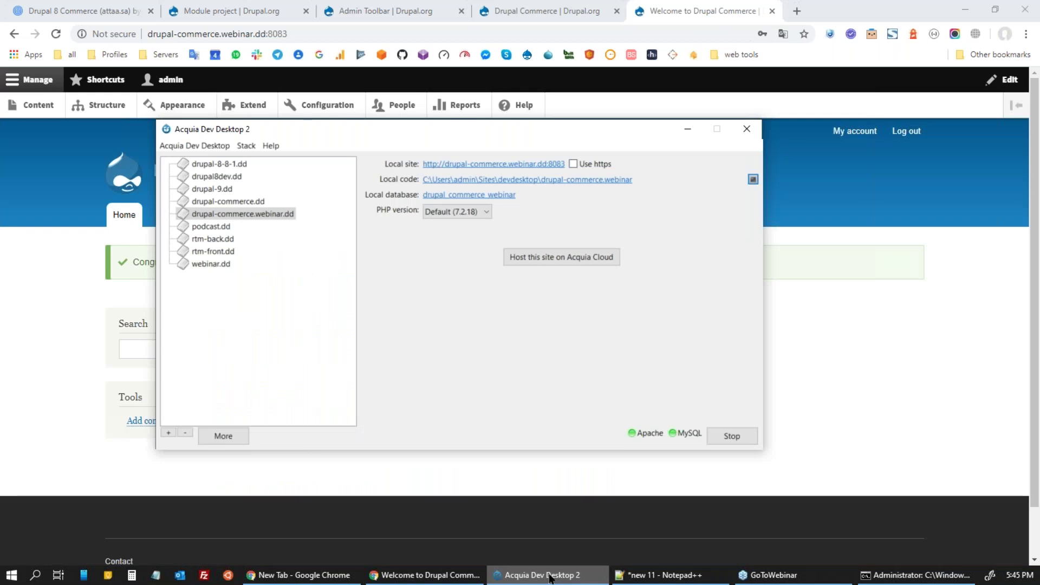
{"action": "left_click", "coordinate": [915, 575]}
- Run 'drush en admin_toolbar -y' to download Admin Toolbar 8.x-2.2 into the site
{"action": "type", "text": "drush en"}
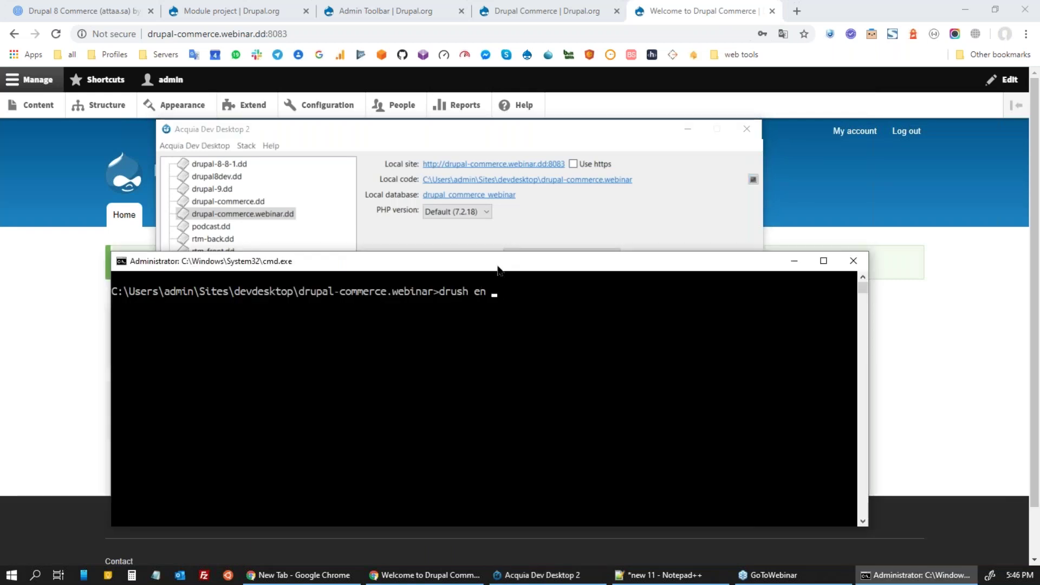
{"action": "type", "text": " admin_t"}
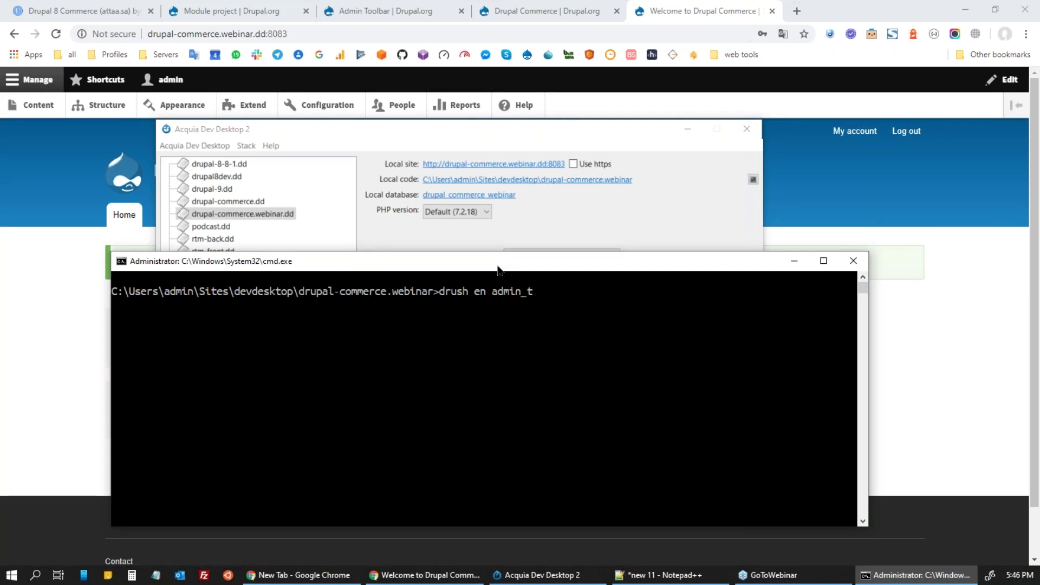
{"action": "type", "text": "oolbar -y"}
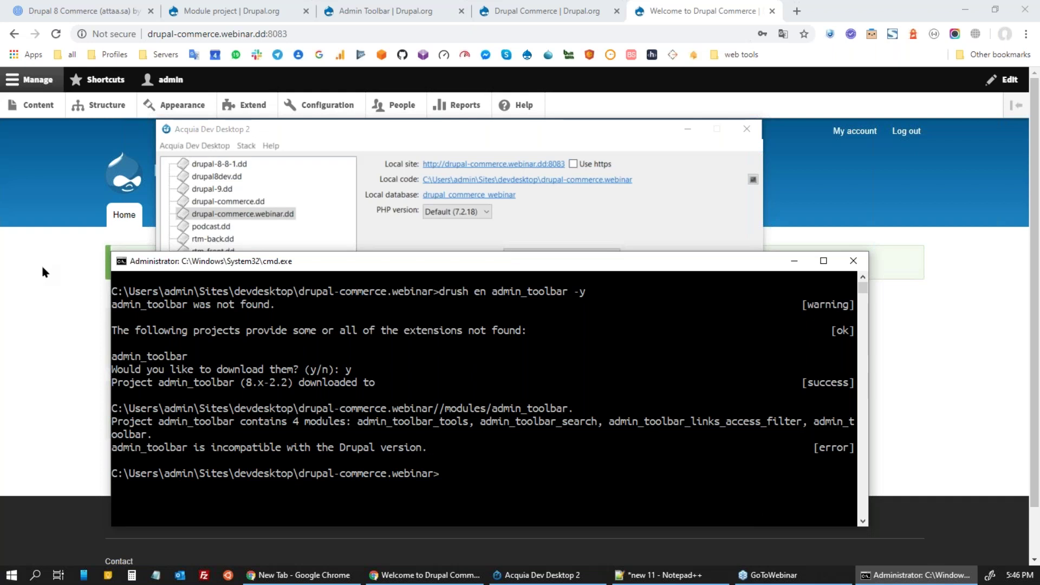
{"action": "left_click", "coordinate": [41, 264]}
- On the Extend page, enable Admin Toolbar, Admin Toolbar Extra Tools and Admin Toolbar Search
{"action": "left_click", "coordinate": [56, 34]}
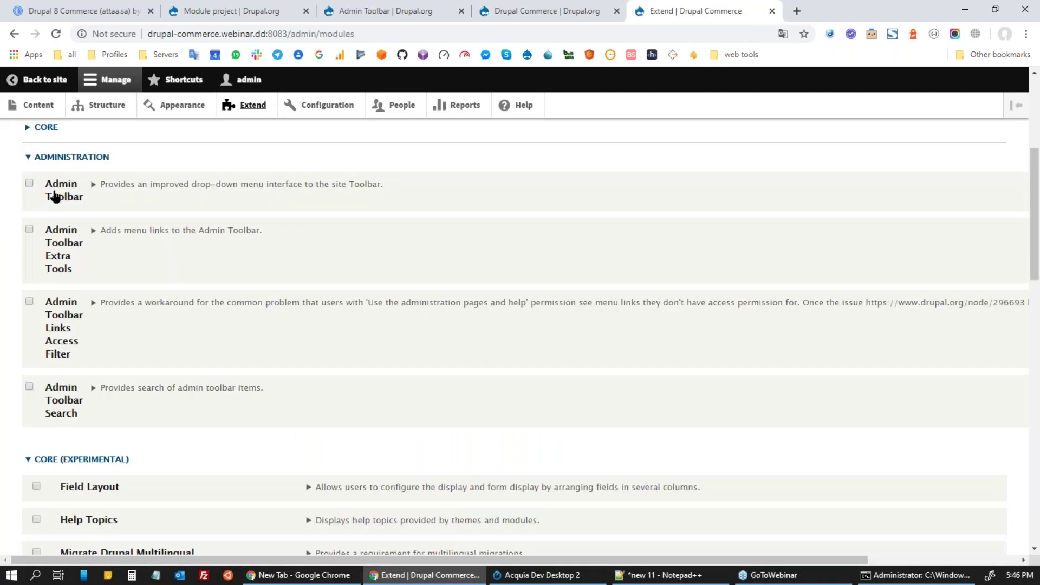
{"action": "left_click", "coordinate": [54, 196]}
{"action": "left_click", "coordinate": [60, 249]}
{"action": "scroll", "coordinate": [61, 401], "scroll_direction": "down", "scroll_amount": 1}
{"action": "left_click", "coordinate": [62, 389]}
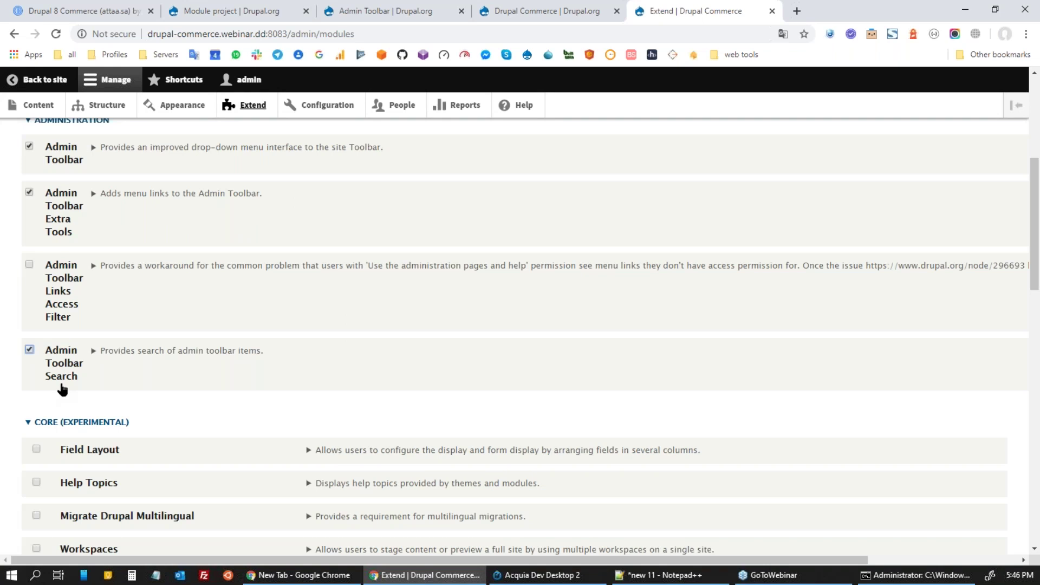
{"action": "scroll", "coordinate": [300, 413], "scroll_direction": "down", "scroll_amount": 15}
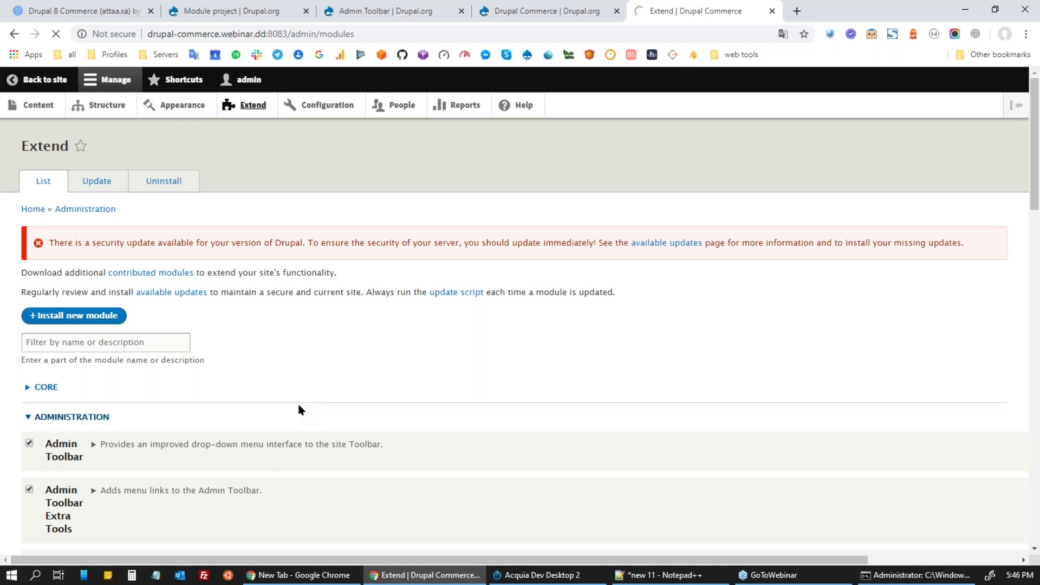
- Check the console, confirm the modules are enabled in the browser, and return to the console
{"action": "key", "text": "alt+Tab"}
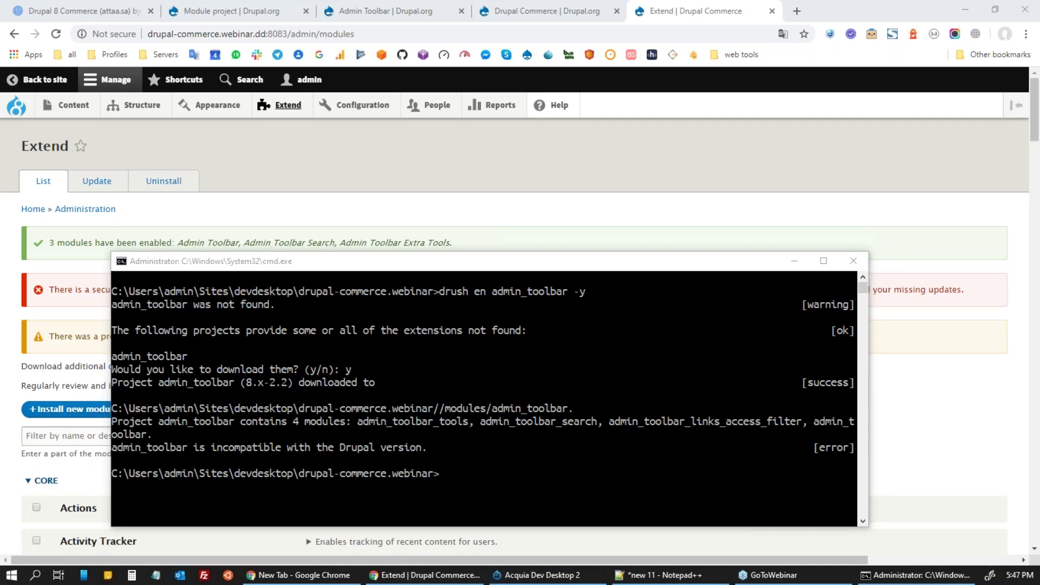
{"action": "left_click", "coordinate": [480, 212]}
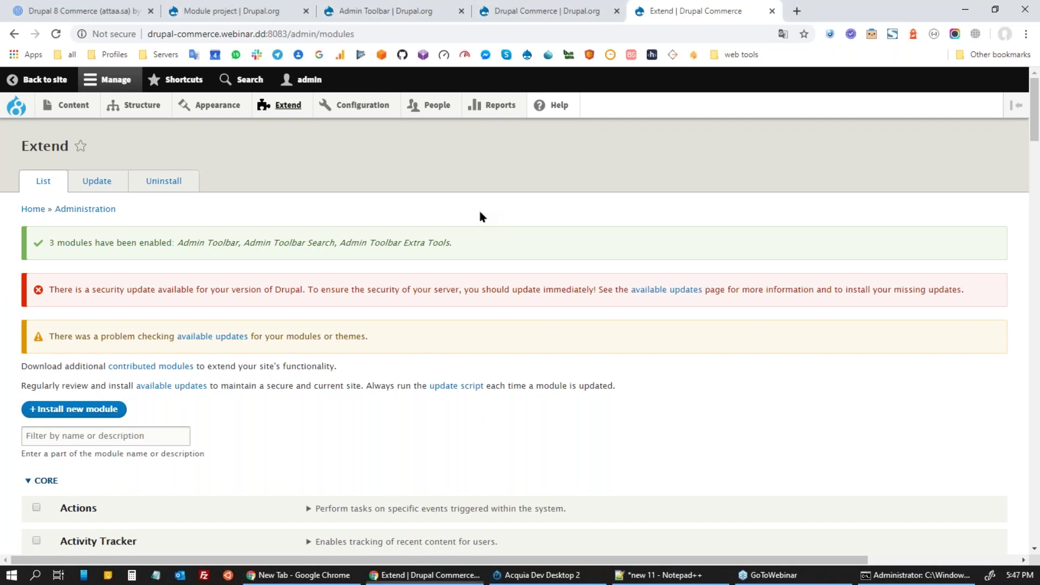
{"action": "mouse_move", "coordinate": [457, 106]}
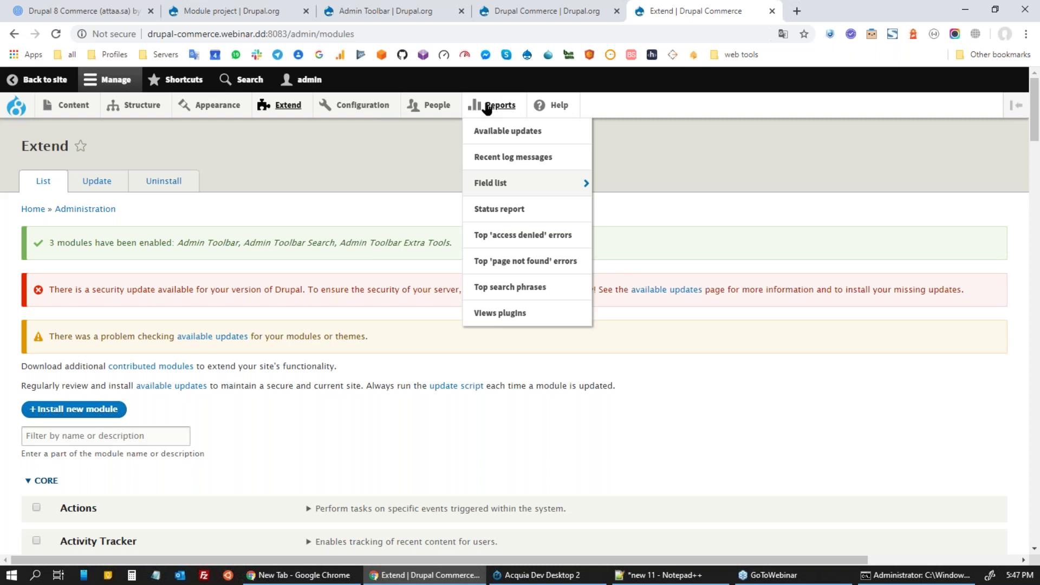
{"action": "left_click", "coordinate": [876, 576]}
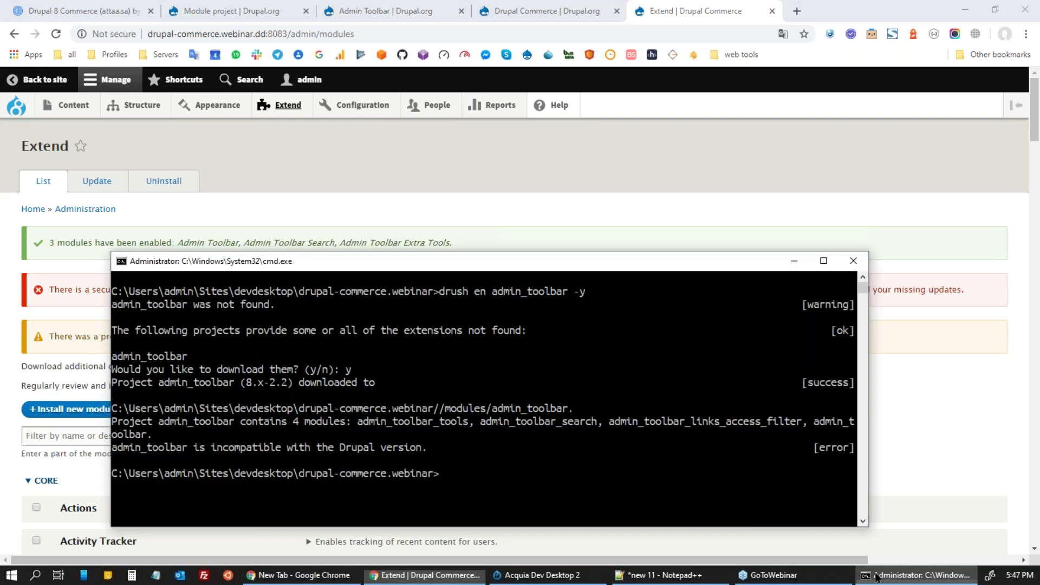
- Run 'drush up -y' to update Drupal core from 8.8.1 to 8.8.5
{"action": "type", "text": "drush up -y"}
{"action": "key", "text": "Return"}
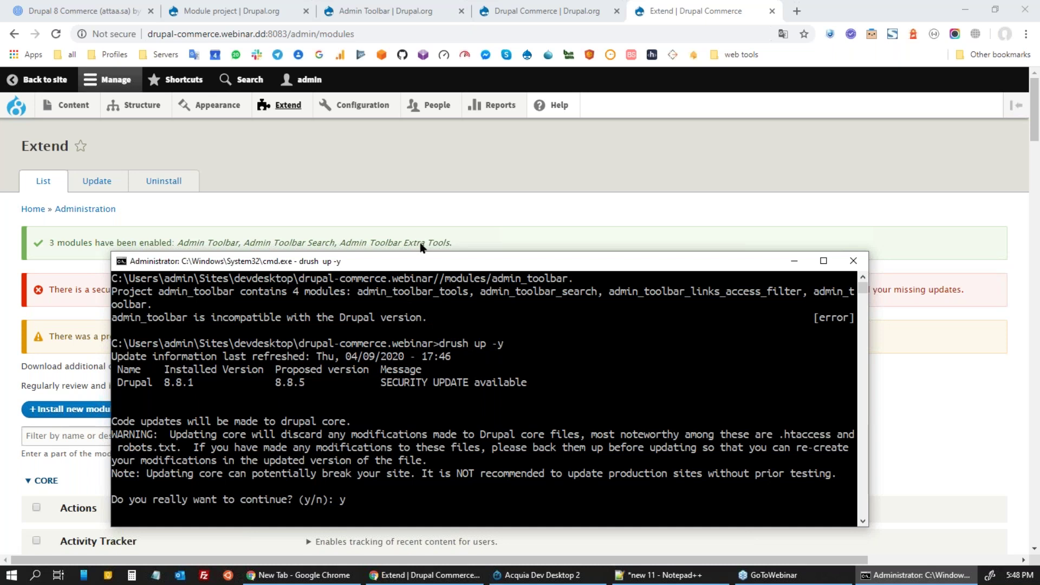
{"action": "left_click_drag", "start_coordinate": [421, 248], "coordinate": [419, 214]}
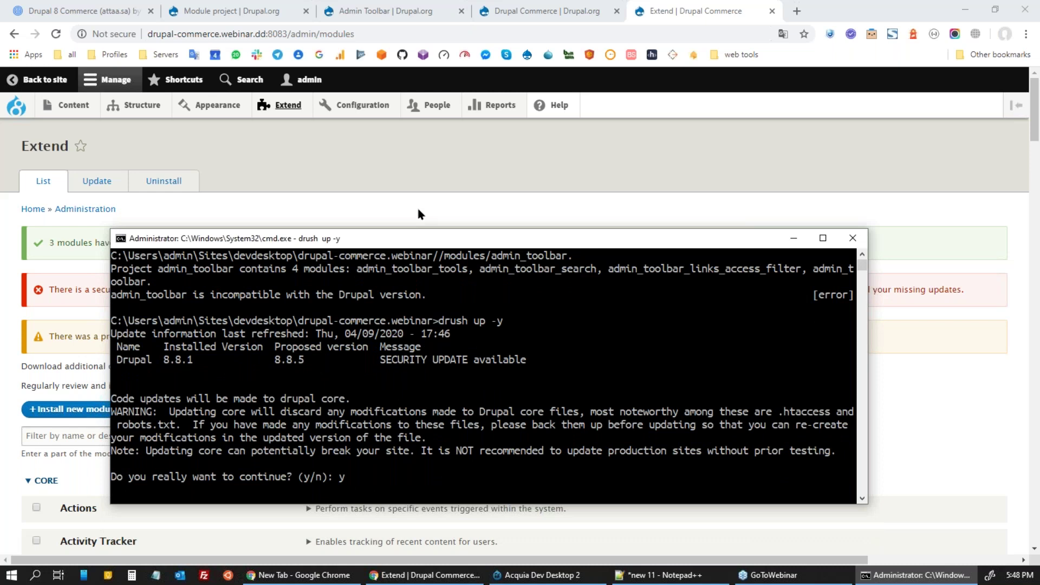
{"action": "left_click_drag", "start_coordinate": [418, 210], "coordinate": [451, 181]}
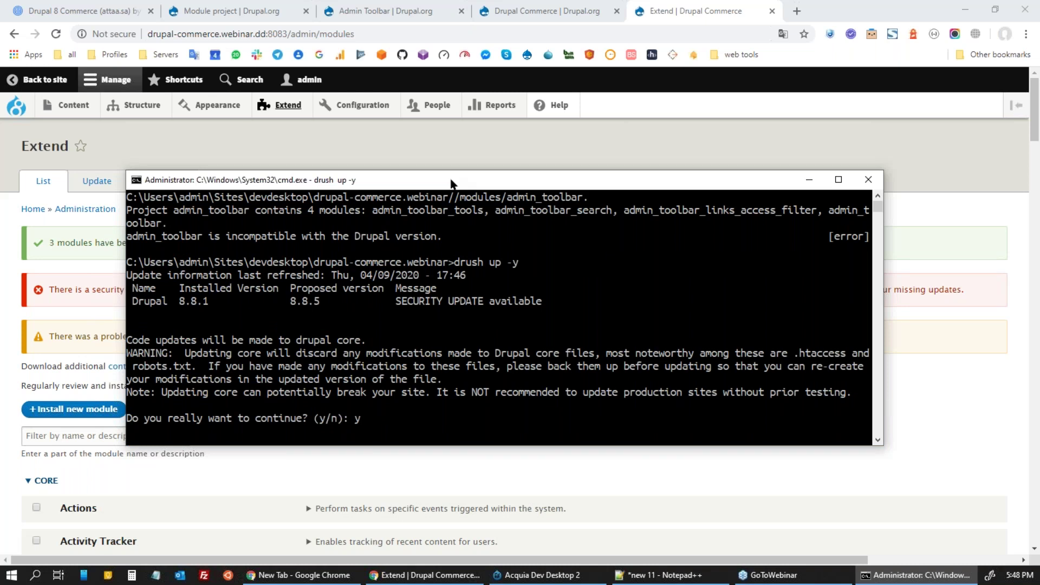
{"action": "left_click_drag", "start_coordinate": [451, 183], "coordinate": [465, 178]}
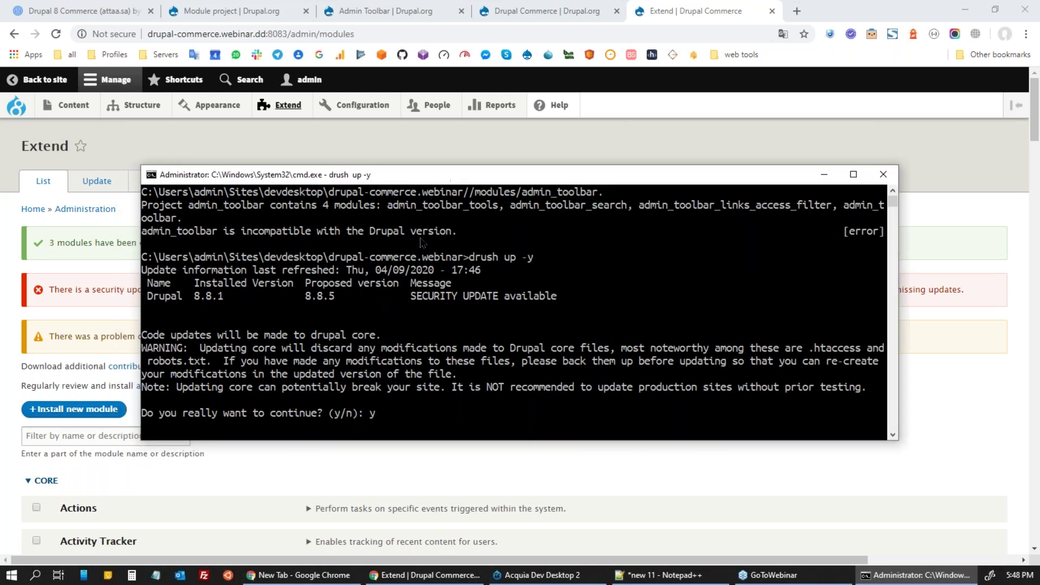
{"action": "left_click", "coordinate": [539, 8]}
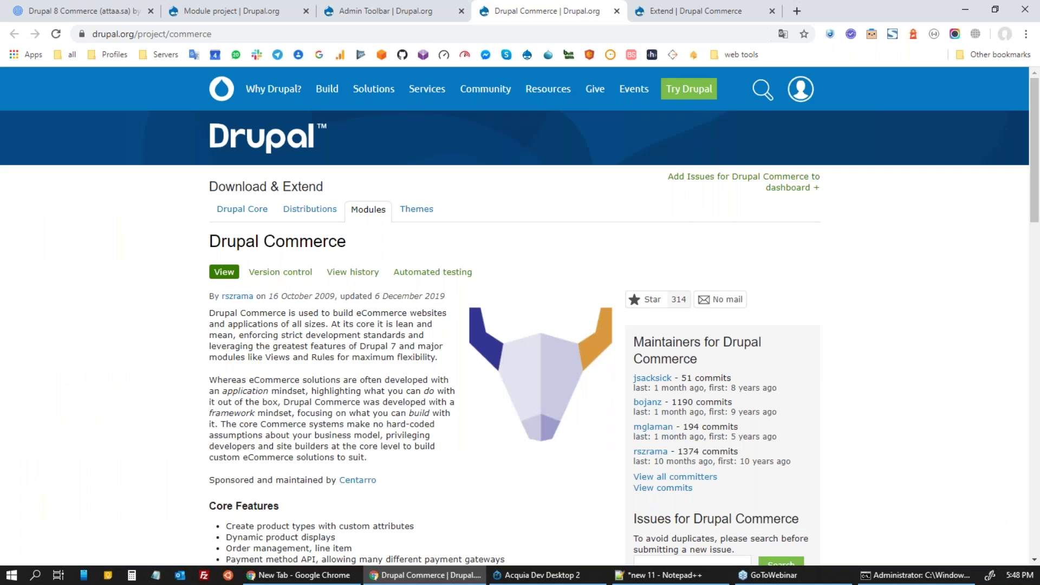
- Read the Drupal Commerce project page, check the running update, and return to the Prezi presentation
{"action": "scroll", "coordinate": [301, 309], "scroll_direction": "down", "scroll_amount": 5}
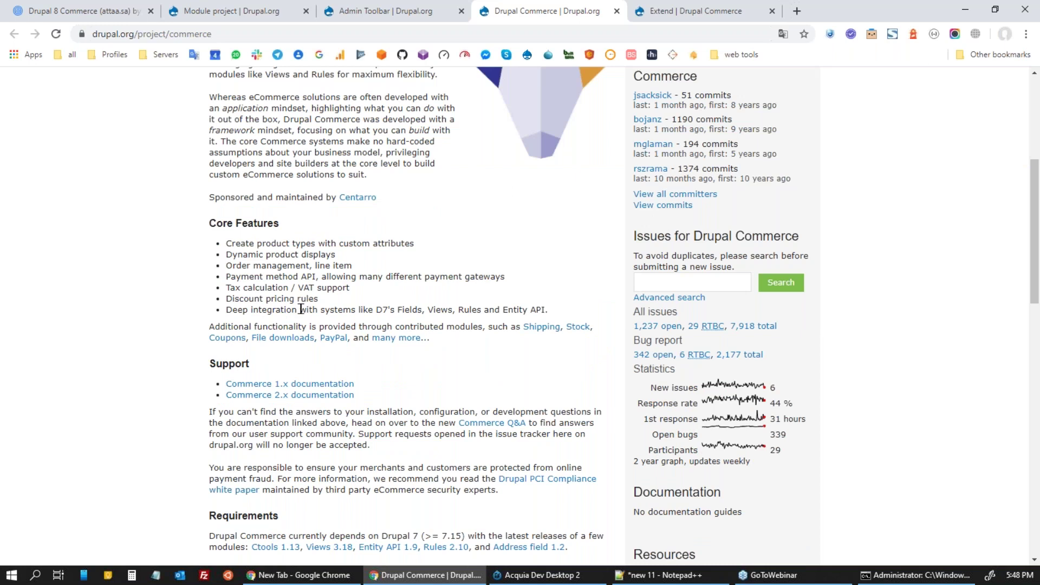
{"action": "scroll", "coordinate": [301, 309], "scroll_direction": "down", "scroll_amount": 8}
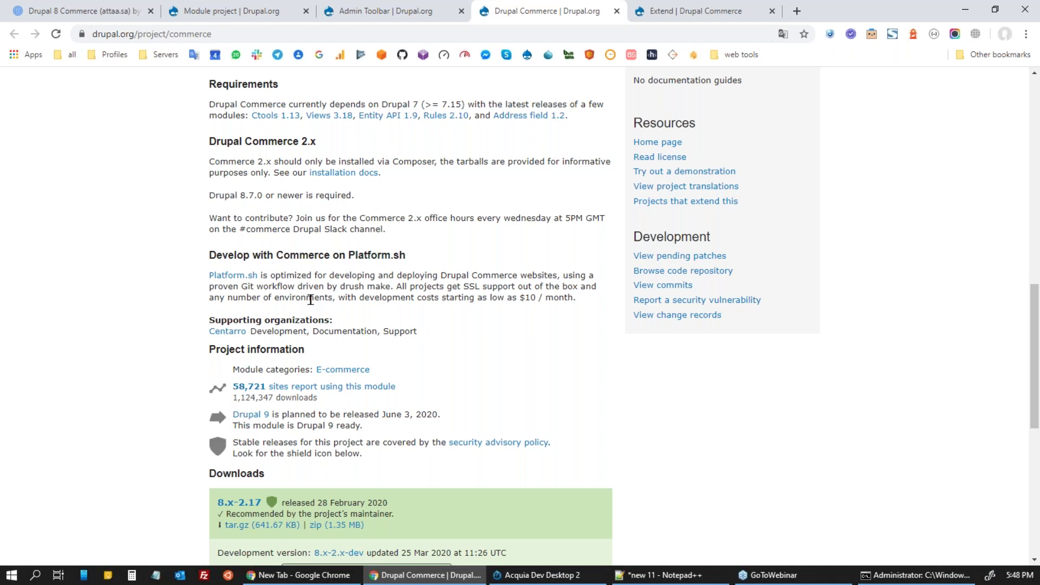
{"action": "scroll", "coordinate": [310, 300], "scroll_direction": "up", "scroll_amount": 10}
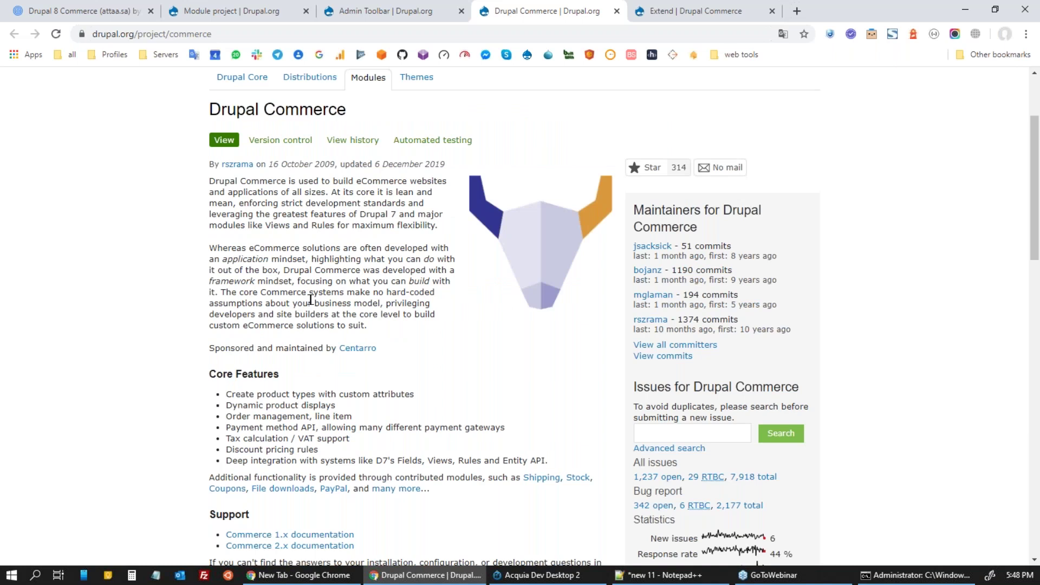
{"action": "key", "text": "alt+Tab"}
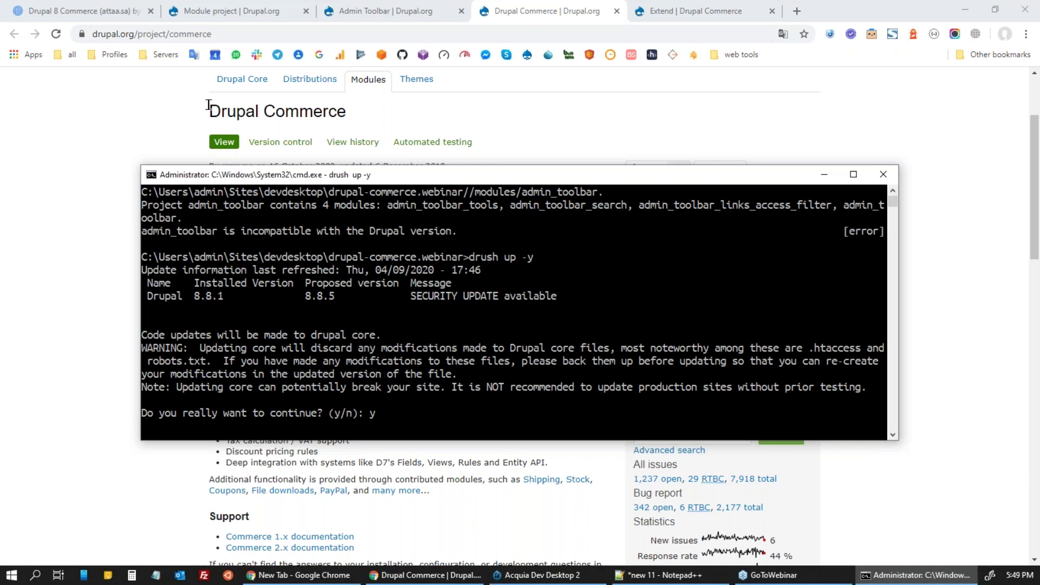
{"action": "triple_click", "coordinate": [209, 105]}
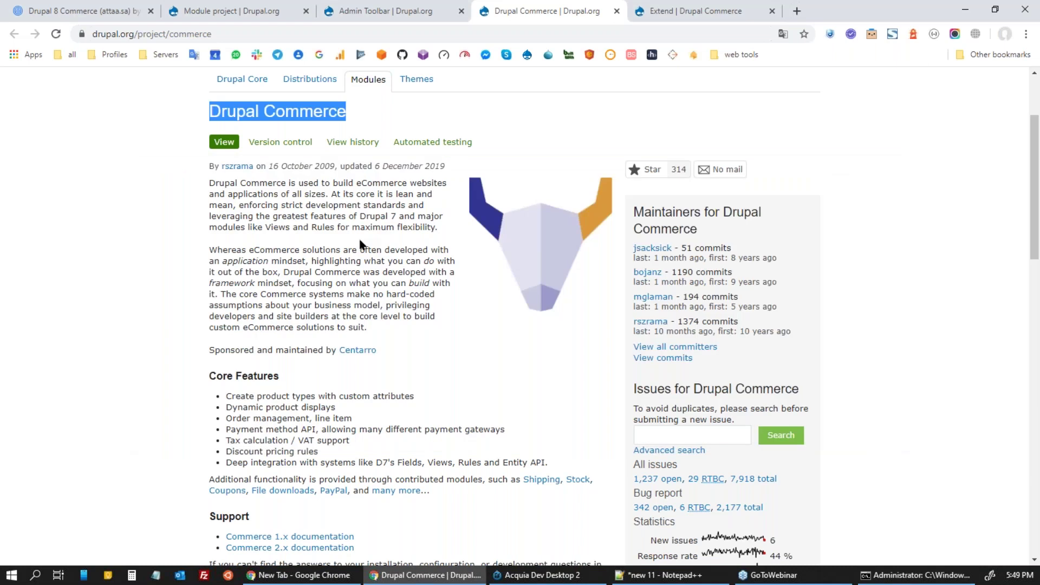
{"action": "key", "text": "ctrl+1"}
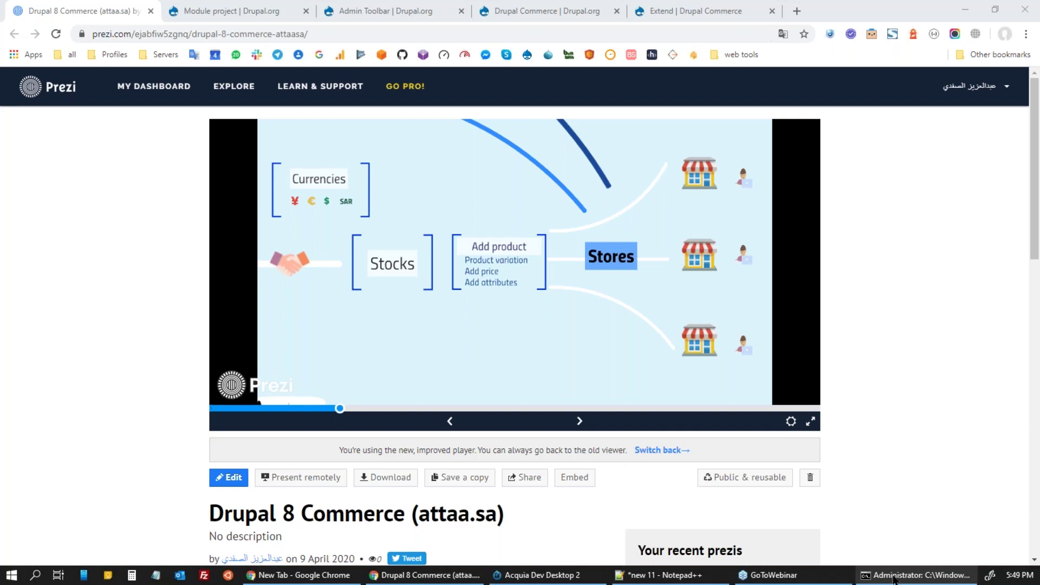
- Check the running 8.8.5 core update, then advance Prezi to the Add product slide (variation, price, attributes)
{"action": "left_click", "coordinate": [894, 579]}
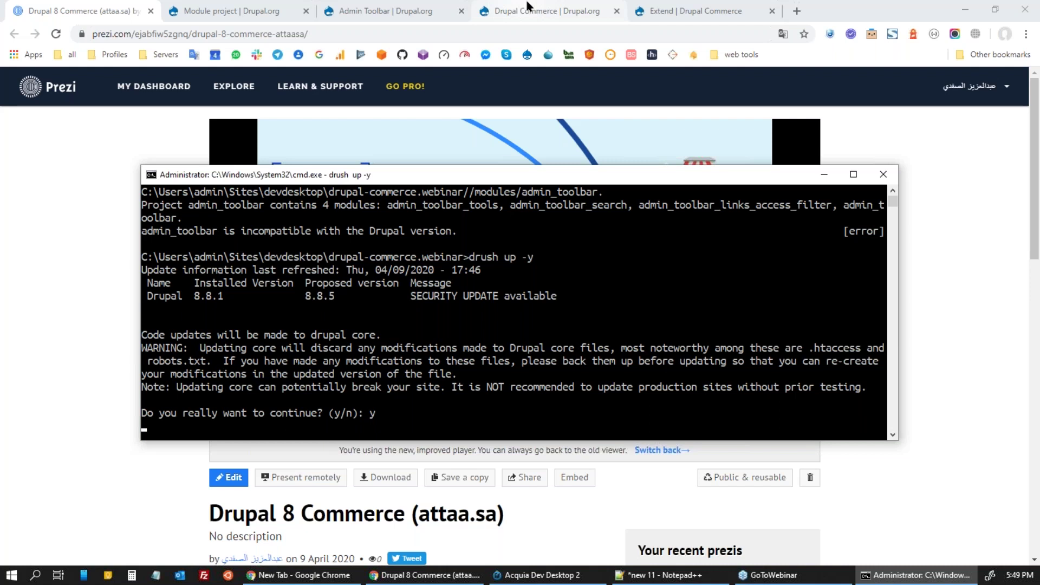
{"action": "left_click", "coordinate": [528, 9]}
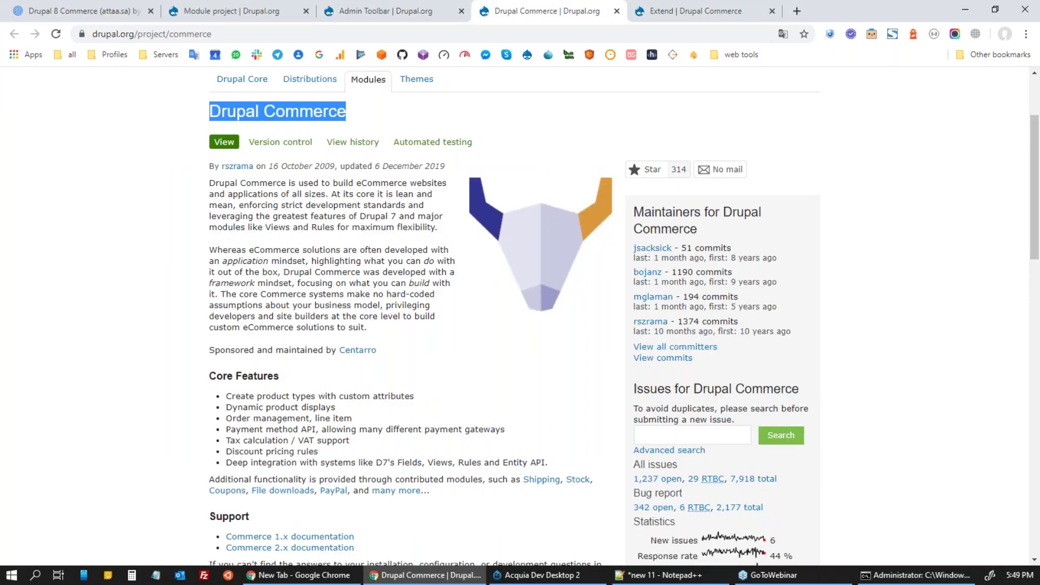
{"action": "key", "text": "ctrl+1"}
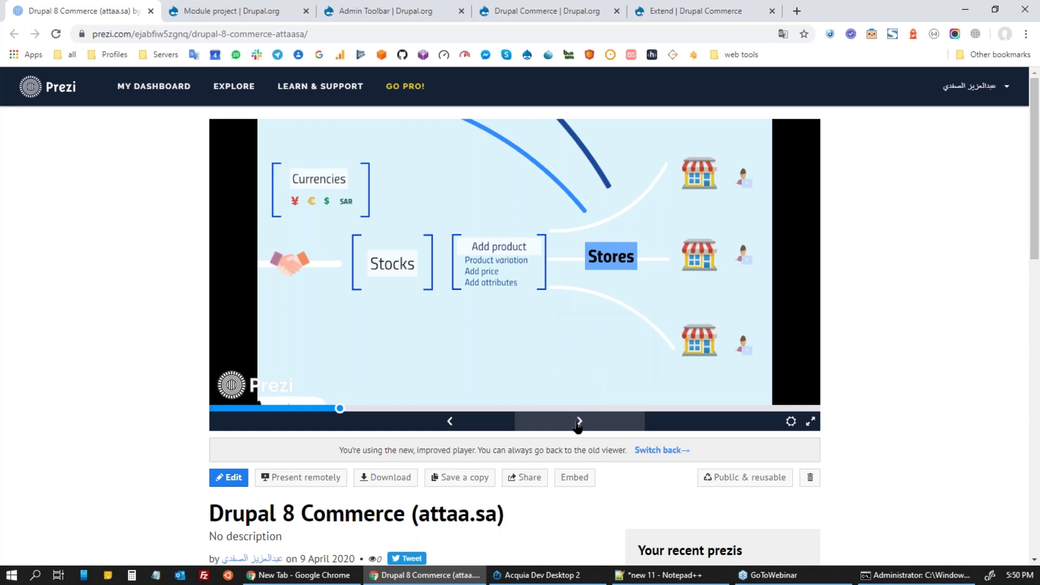
{"action": "left_click", "coordinate": [660, 188]}
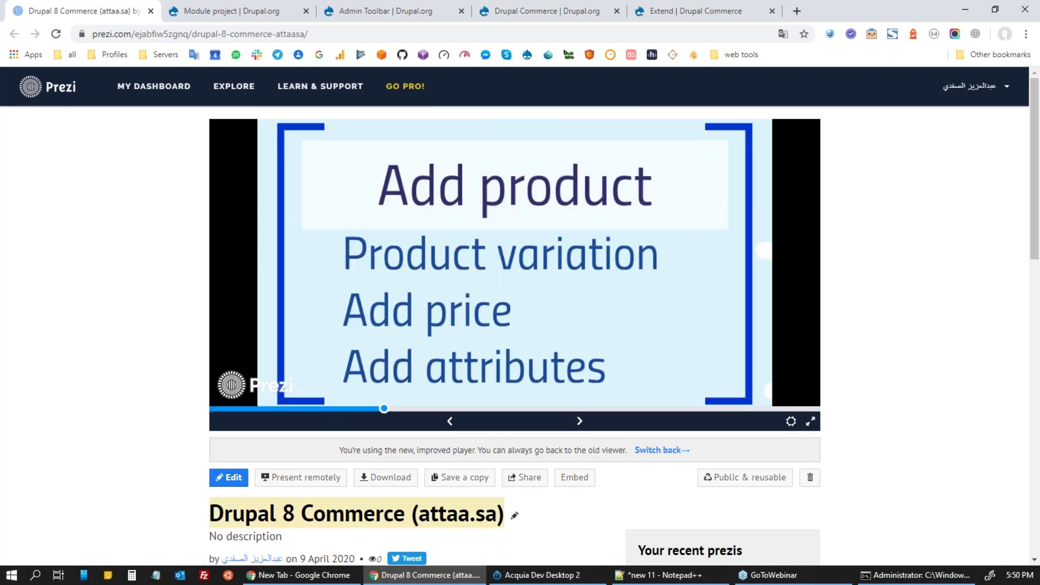
{"action": "mouse_move", "coordinate": [541, 576]}
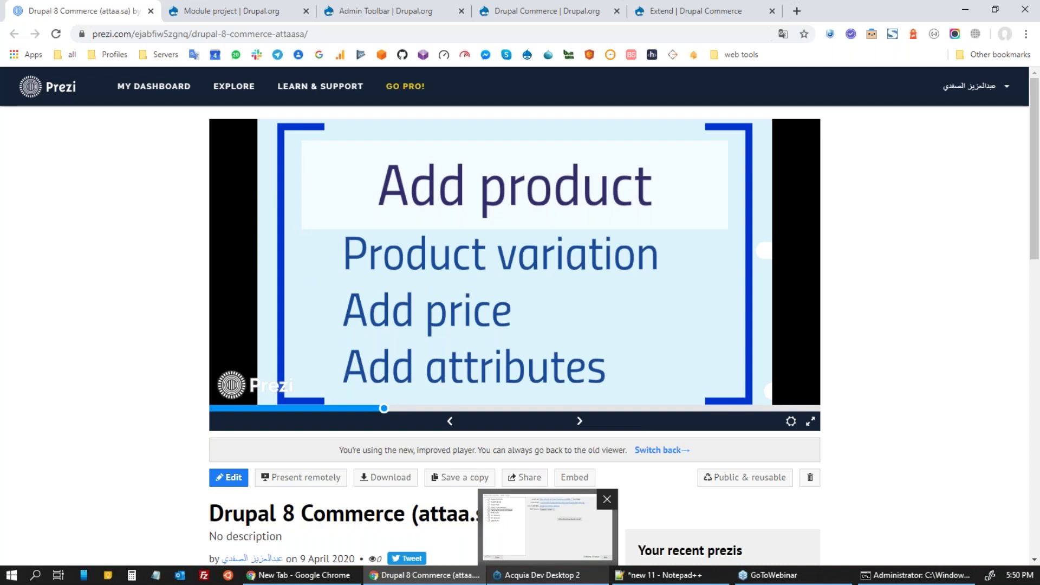
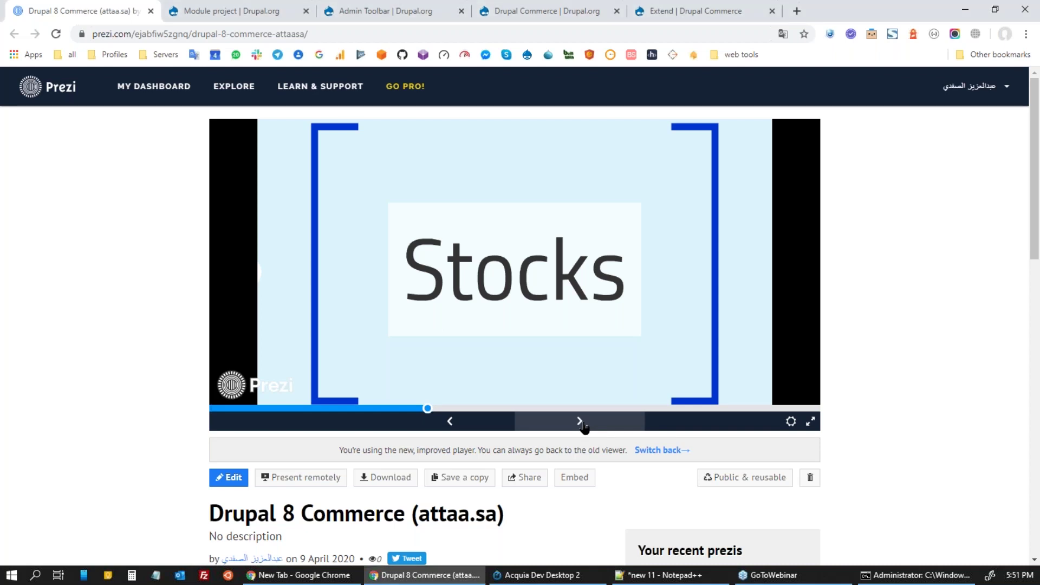
- Step the Drupal 8 Commerce Prezi from Stocks through the shopping-cart slide to User (step 6 of 15)
{"action": "left_click", "coordinate": [581, 422]}
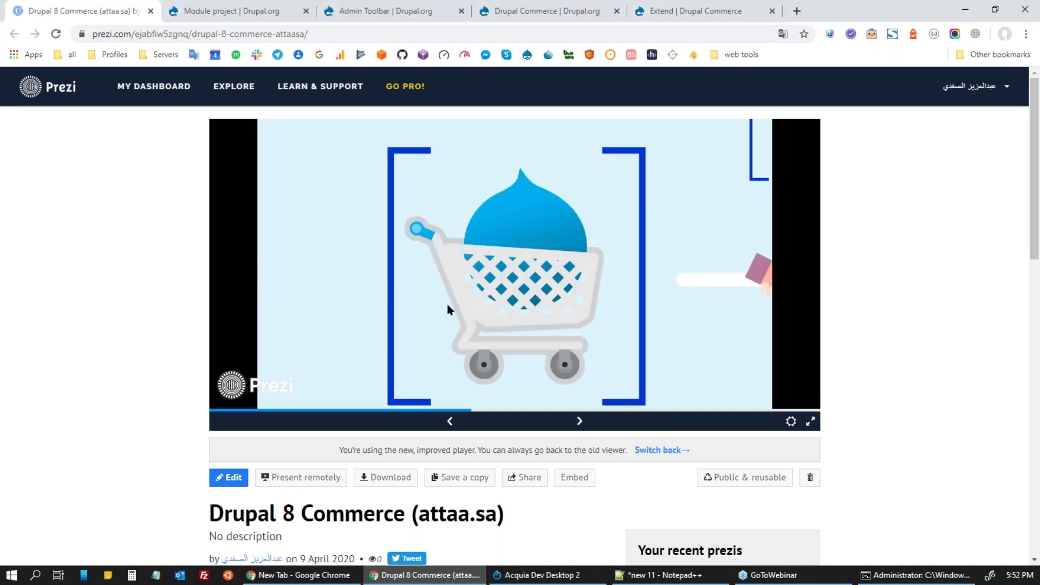
{"action": "mouse_move", "coordinate": [667, 575]}
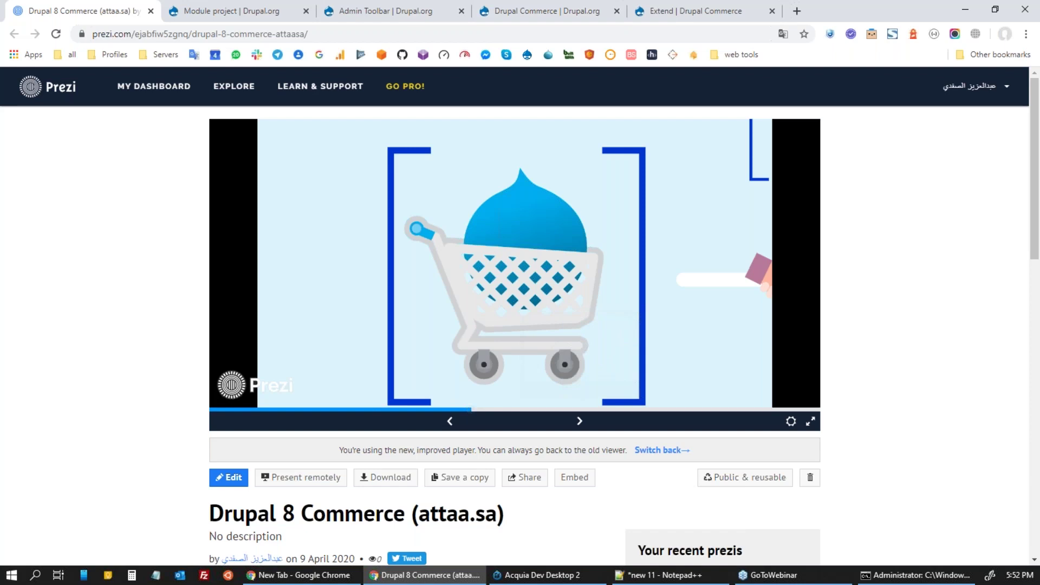
{"action": "left_click", "coordinate": [579, 423]}
{"action": "left_click", "coordinate": [579, 423]}
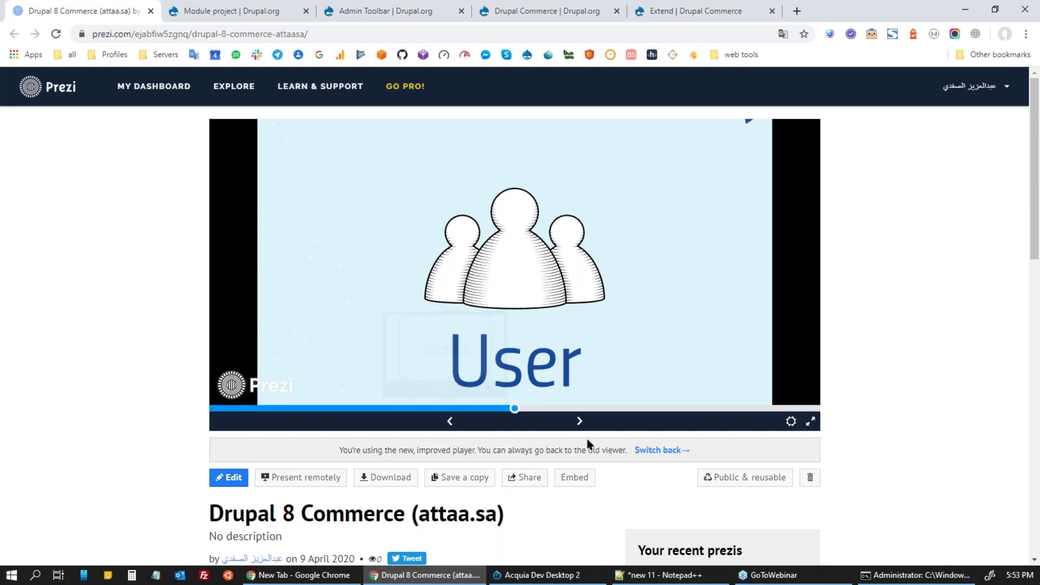
- Advance to the User 'add to cart' / 'add to Wishlist' slide, view it full screen, then exit full screen
{"action": "left_click", "coordinate": [580, 423]}
{"action": "left_click", "coordinate": [581, 422]}
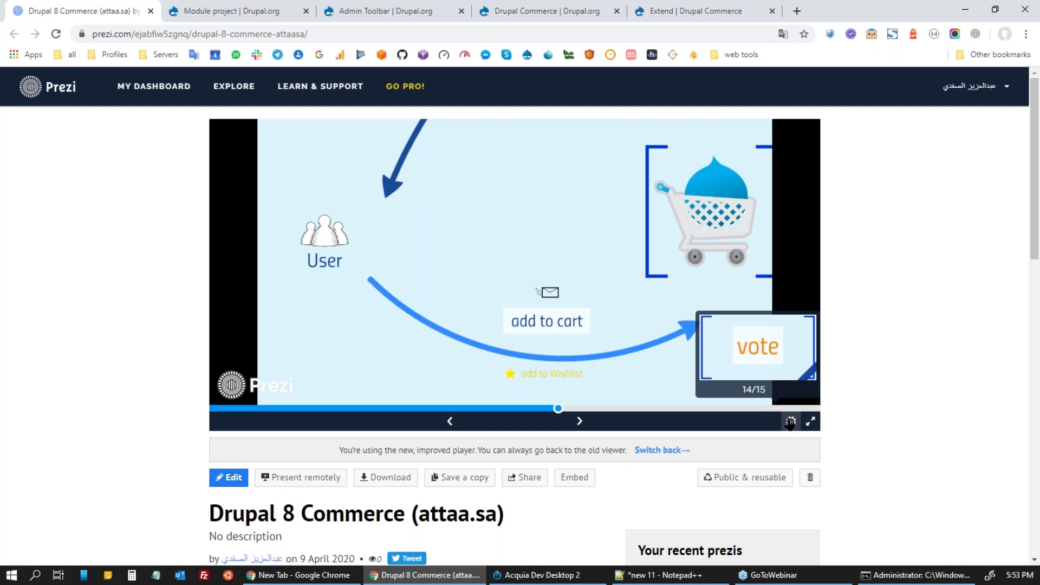
{"action": "left_click", "coordinate": [811, 422]}
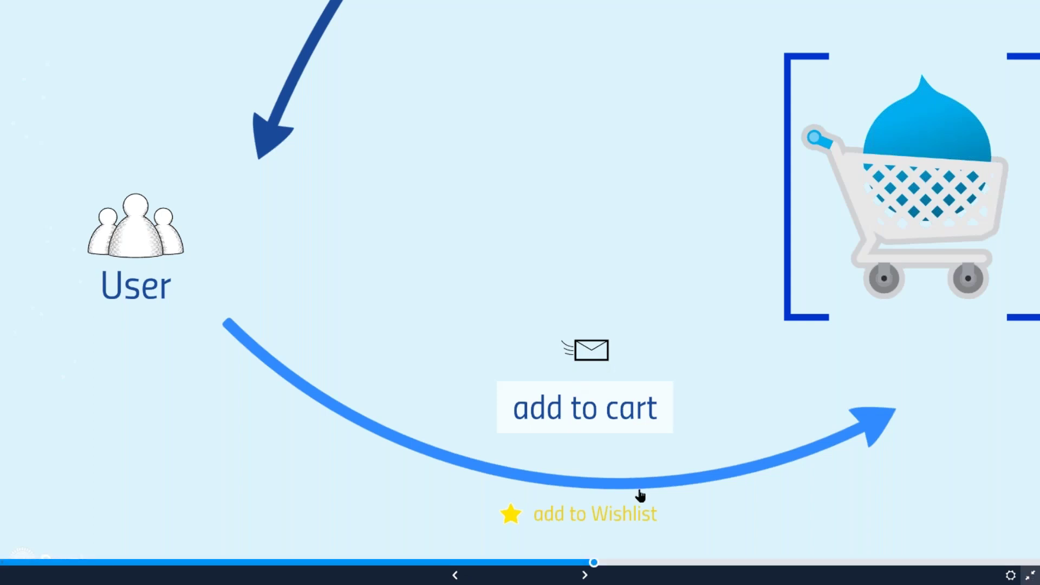
{"action": "key", "text": "Escape"}
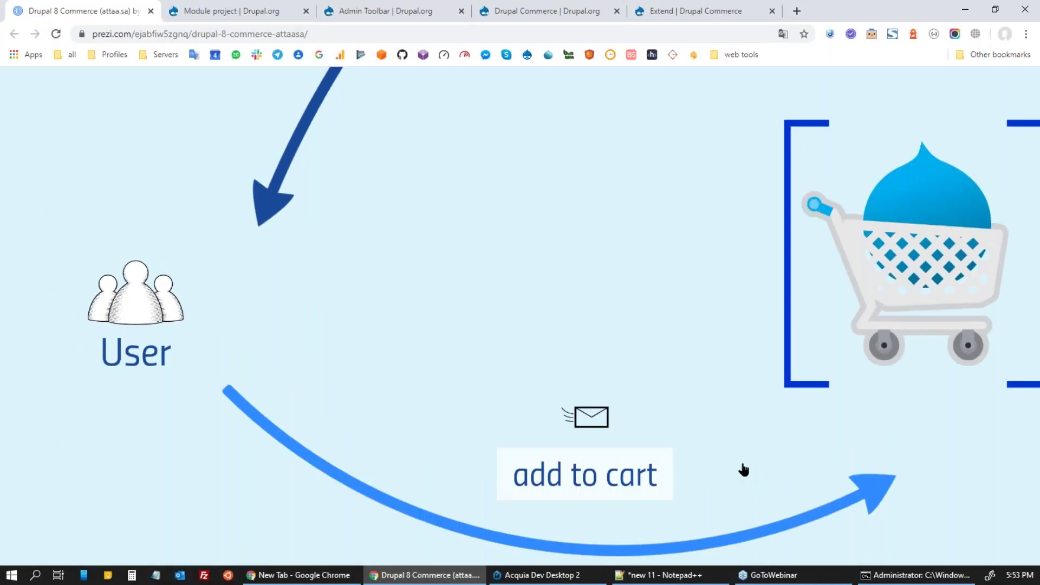
{"action": "key", "text": "Escape"}
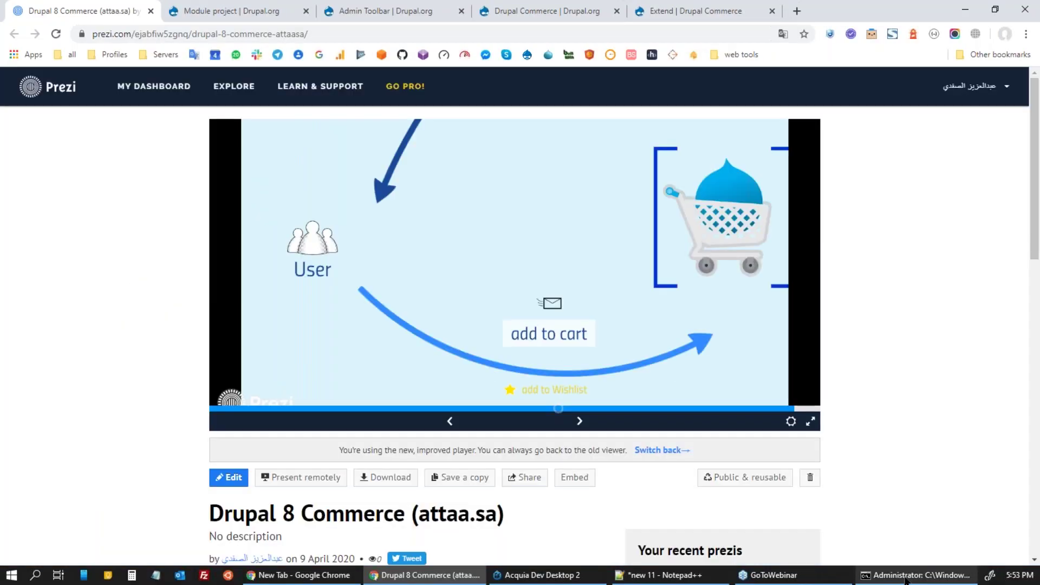
- Advance through Shipping, Payment, Currencies and Stores to the vote slide
{"action": "left_click", "coordinate": [580, 421]}
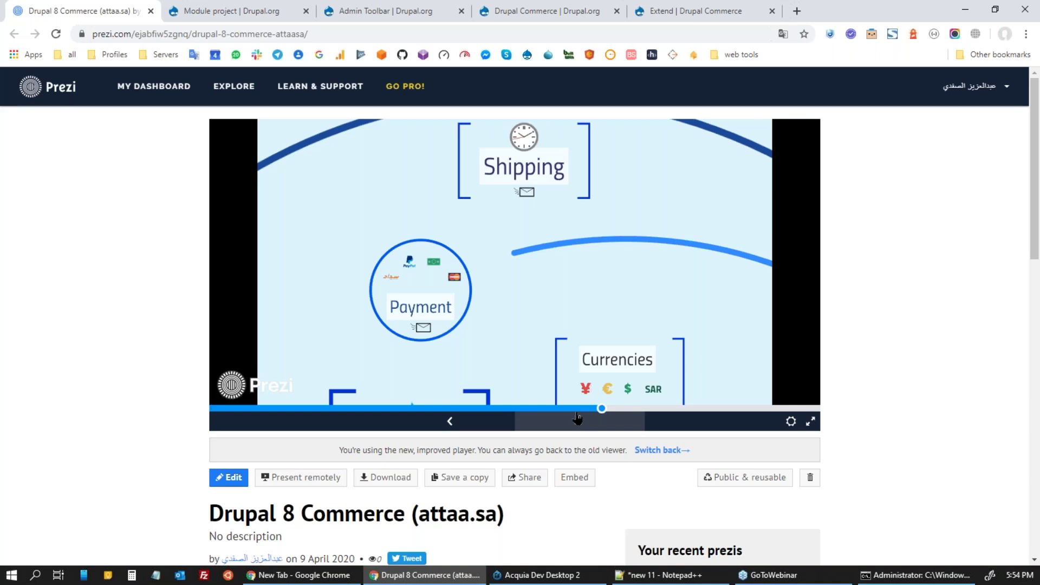
{"action": "mouse_move", "coordinate": [577, 418]}
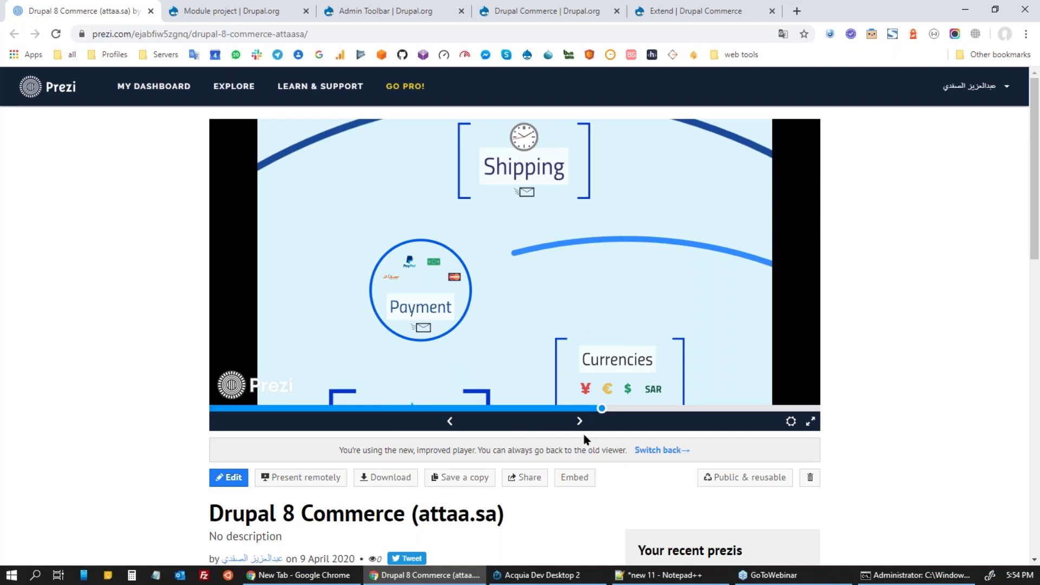
{"action": "left_click", "coordinate": [585, 427]}
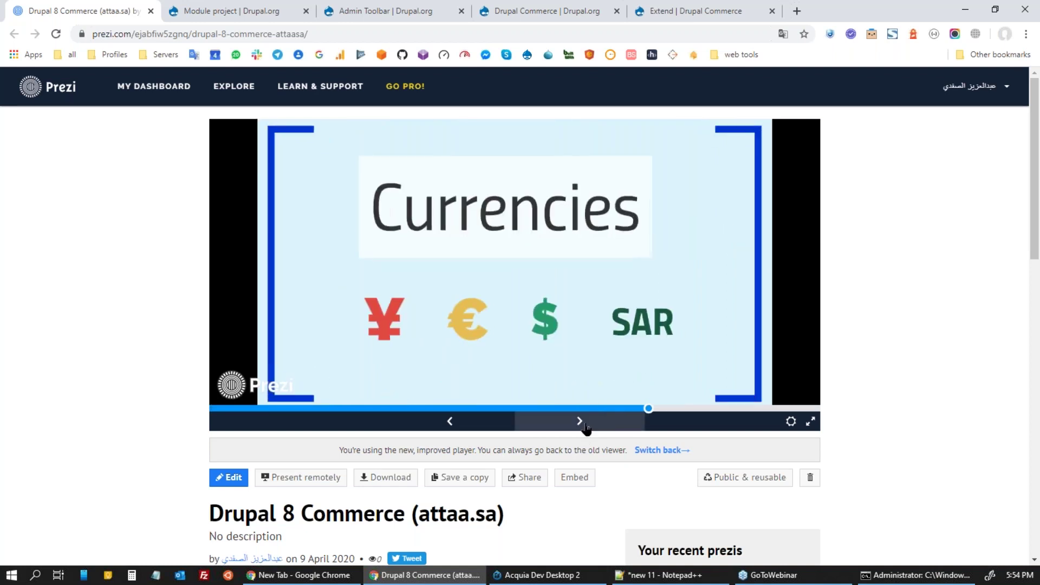
{"action": "left_click", "coordinate": [586, 428]}
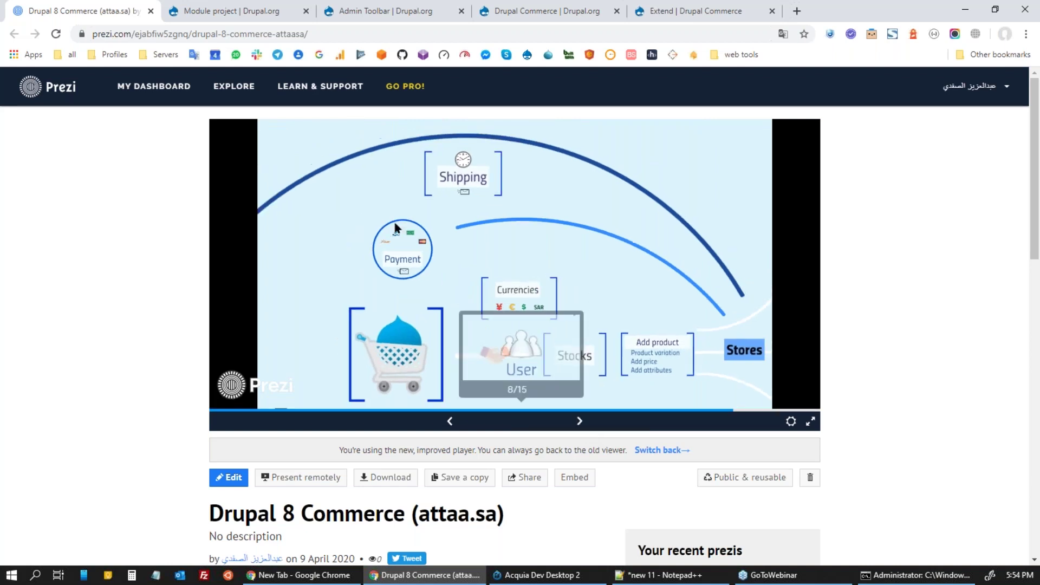
{"action": "left_click", "coordinate": [577, 422]}
- Step back to the Shipping, Payment and Currencies overview
{"action": "left_click", "coordinate": [449, 422]}
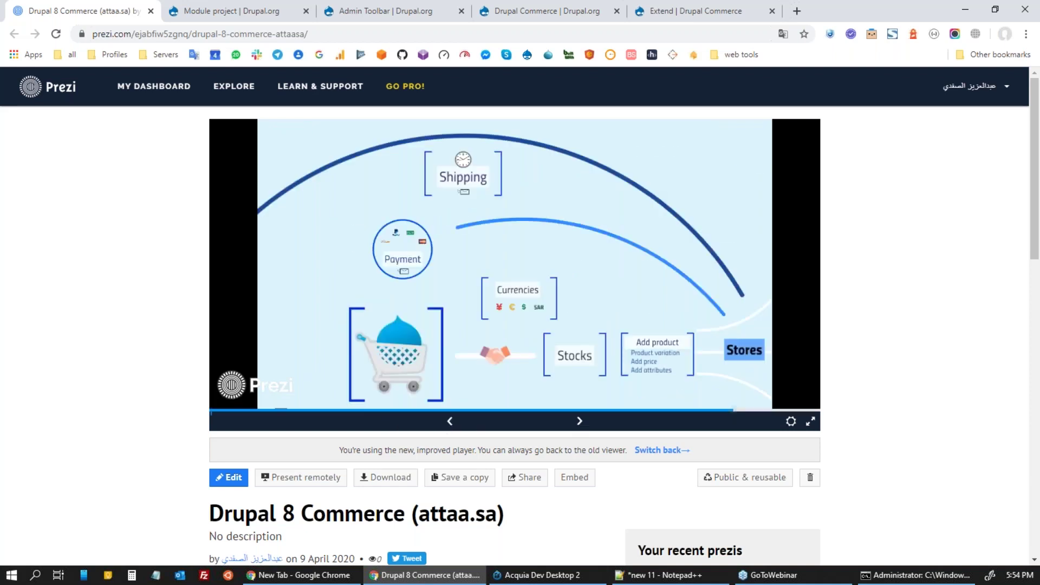
{"action": "left_click", "coordinate": [450, 422]}
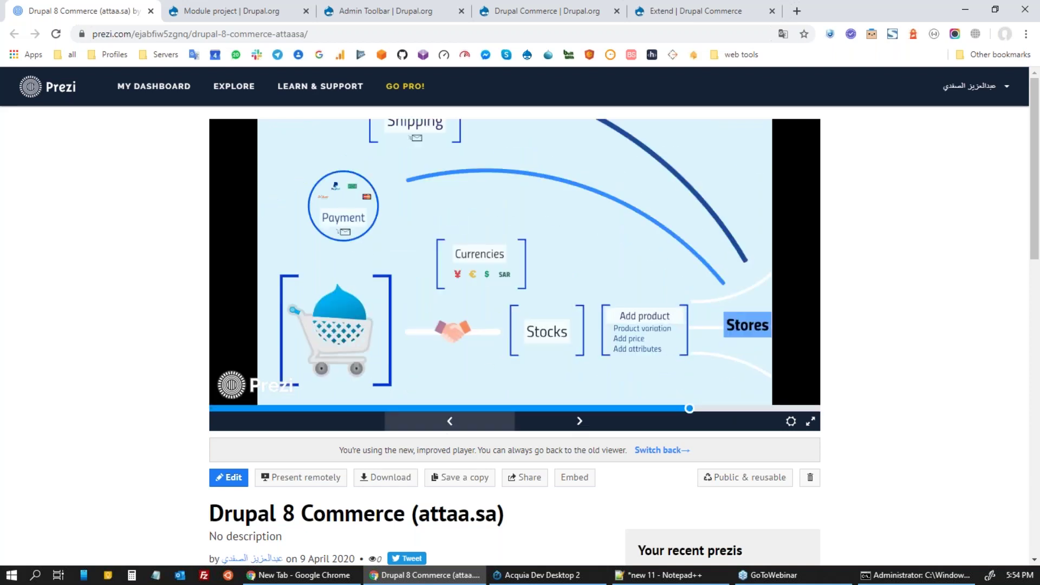
{"action": "left_click", "coordinate": [449, 422]}
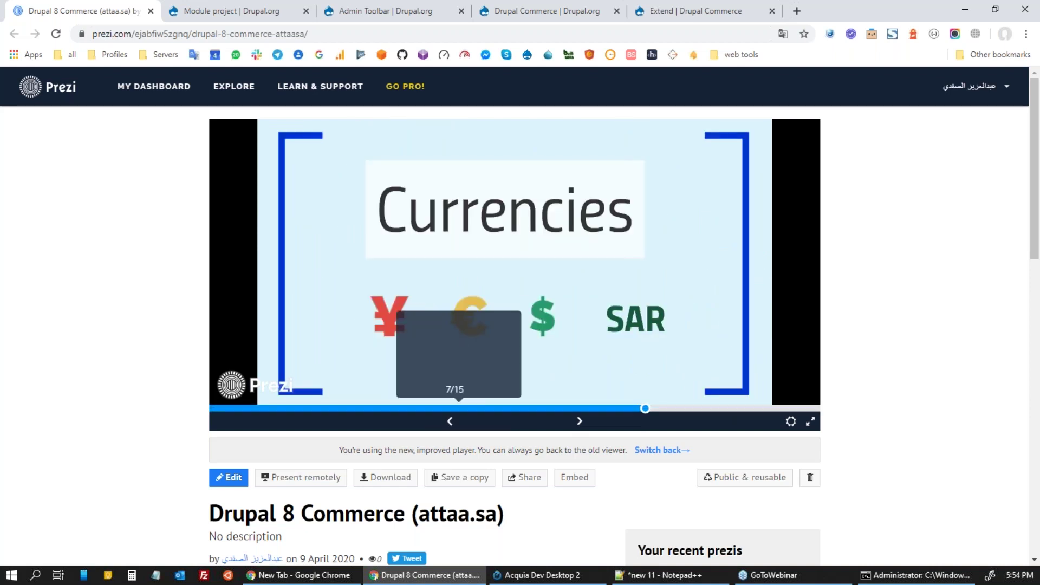
{"action": "left_click", "coordinate": [450, 421]}
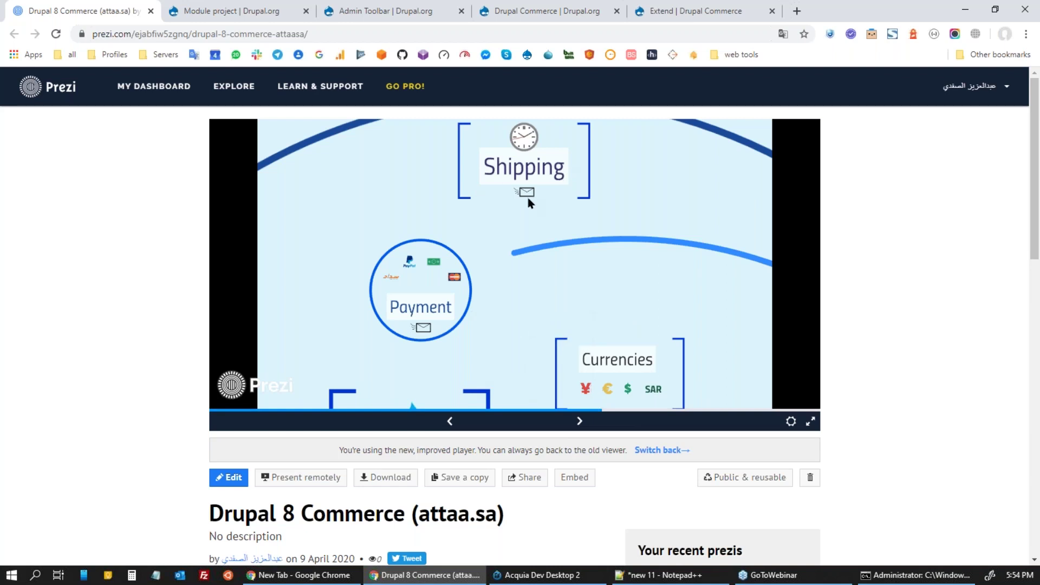
- Advance past Currencies, Stores and the vote slide to Reports, then bring the drush console forward
{"action": "left_click", "coordinate": [580, 421]}
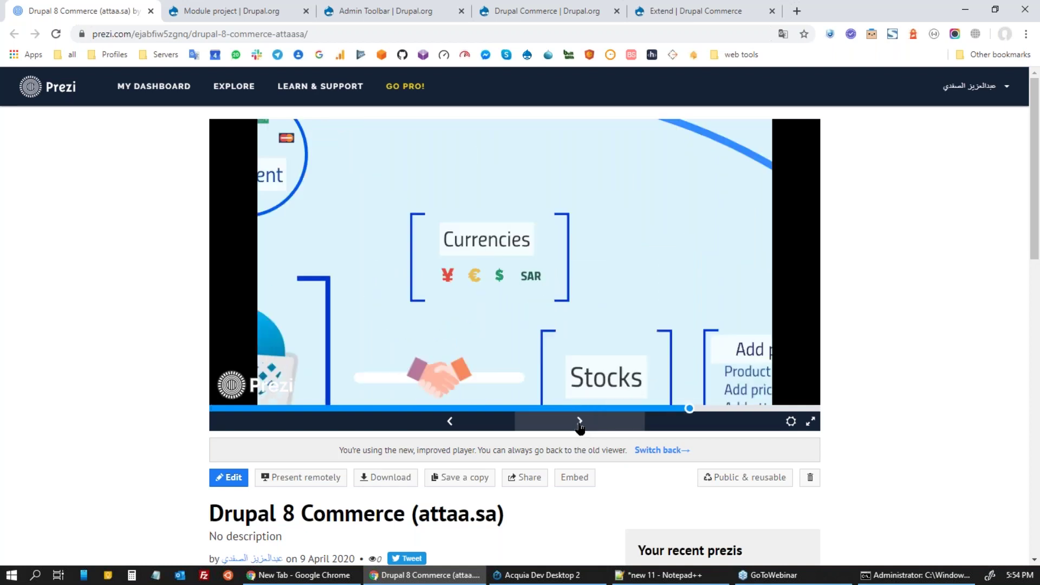
{"action": "left_click", "coordinate": [580, 421]}
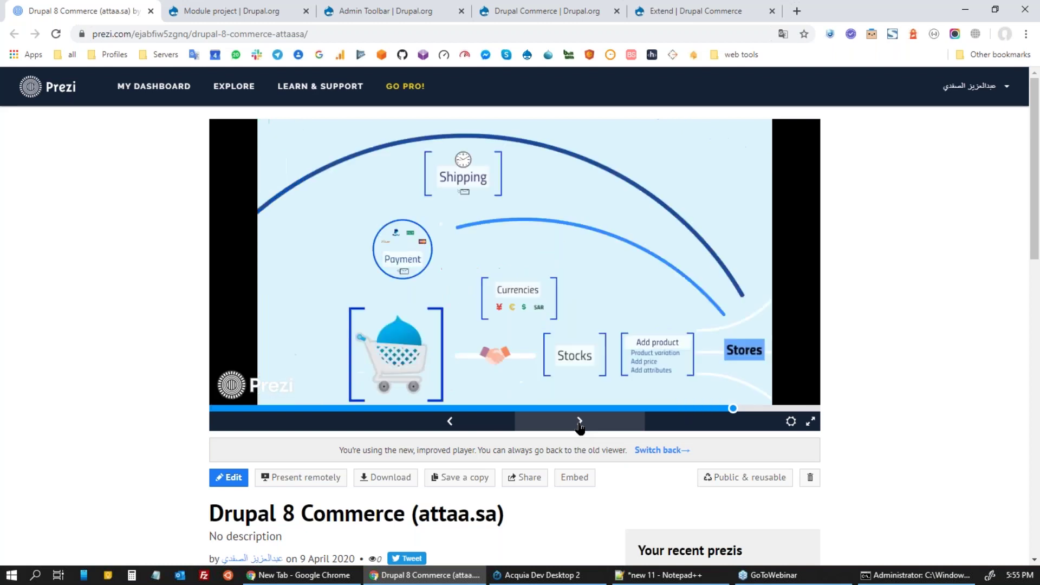
{"action": "left_click", "coordinate": [580, 426]}
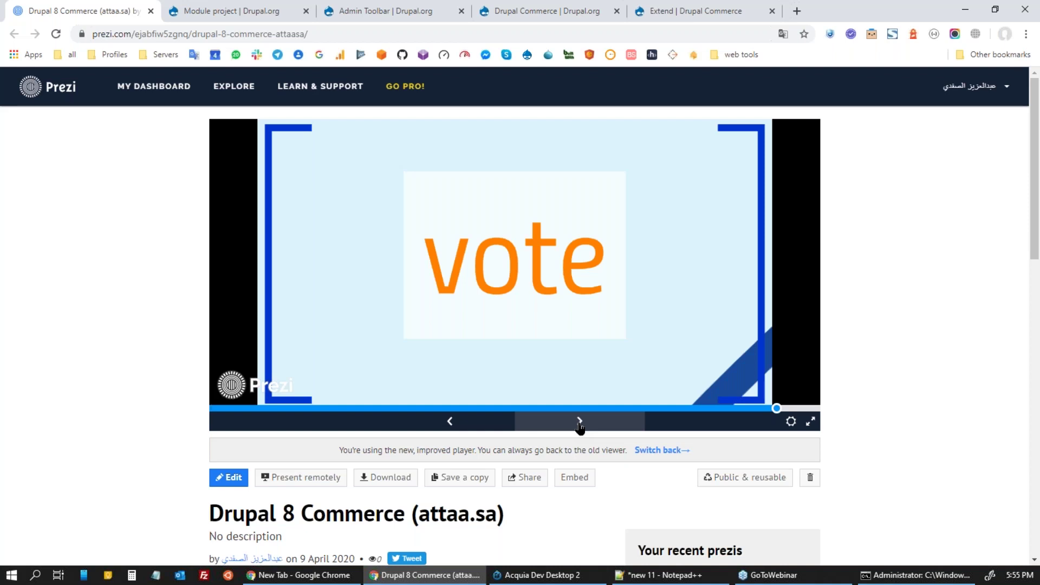
{"action": "left_click", "coordinate": [579, 426]}
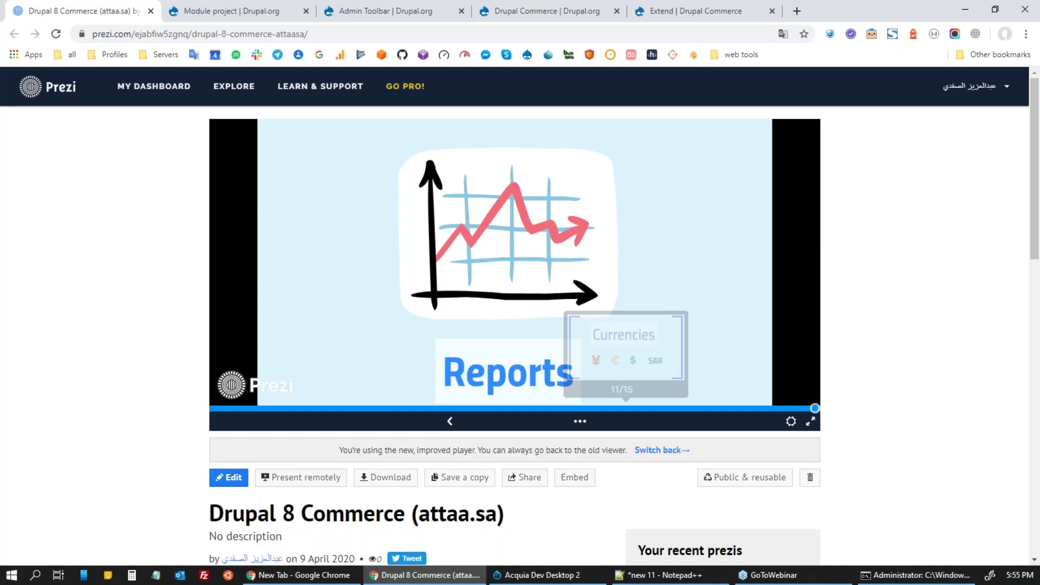
{"action": "left_click", "coordinate": [888, 575]}
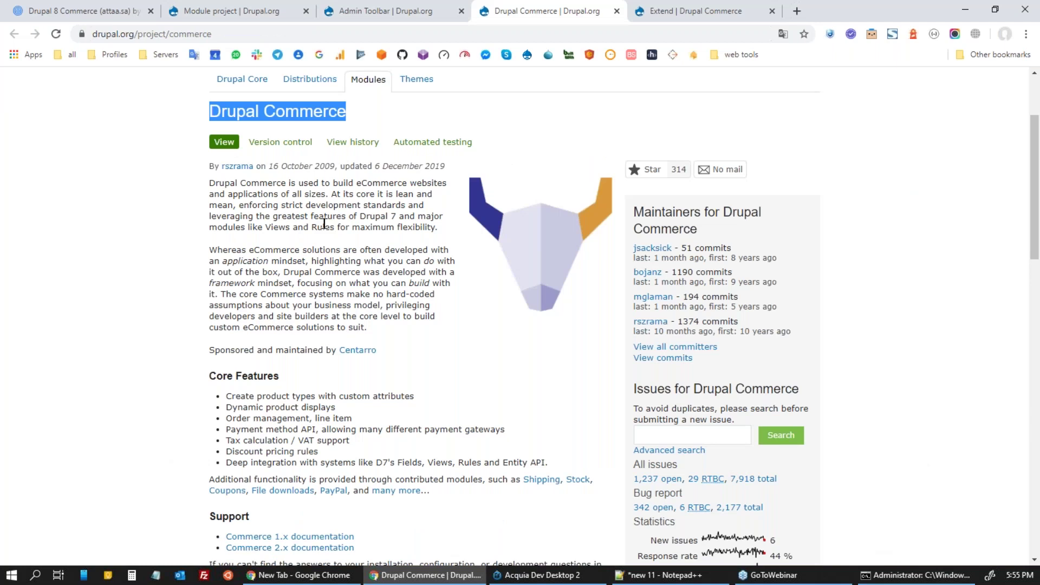
- Search Google for 'Drupal Commerce' in a new tab from the project page title
{"action": "scroll", "coordinate": [324, 223], "scroll_direction": "down", "scroll_amount": 12}
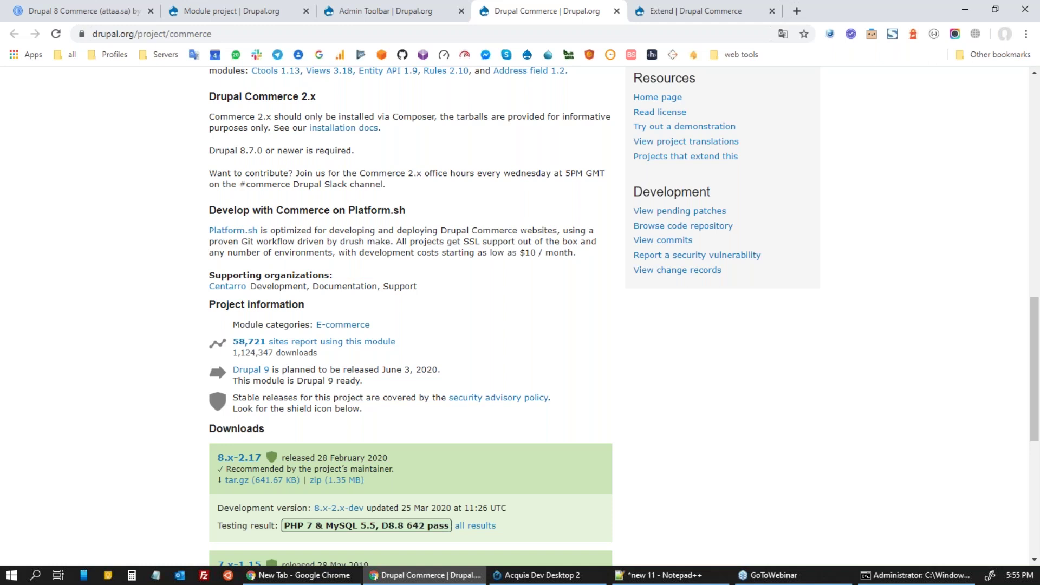
{"action": "scroll", "coordinate": [392, 297], "scroll_direction": "up", "scroll_amount": 6}
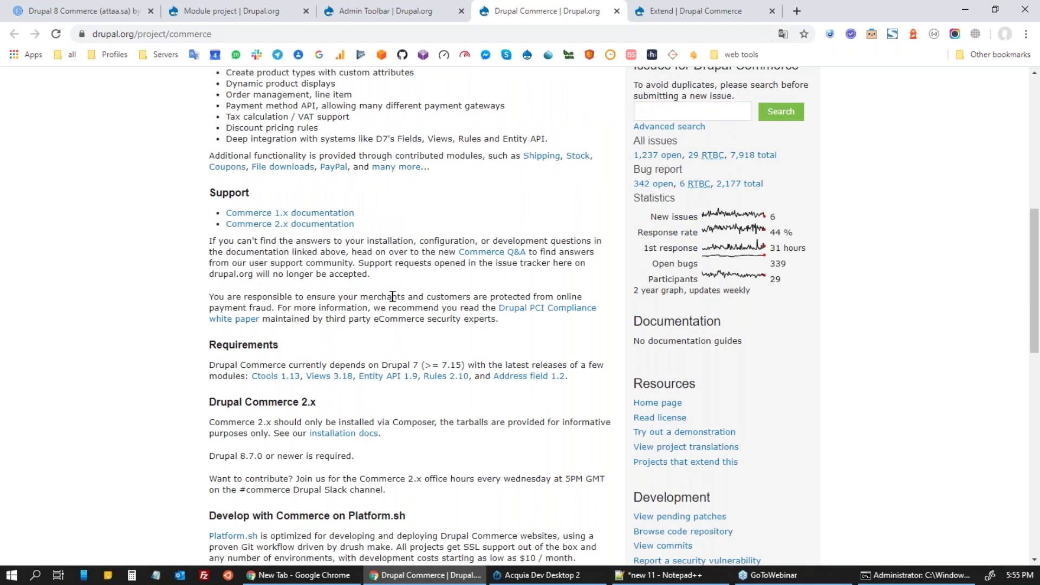
{"action": "scroll", "coordinate": [392, 296], "scroll_direction": "up", "scroll_amount": 8}
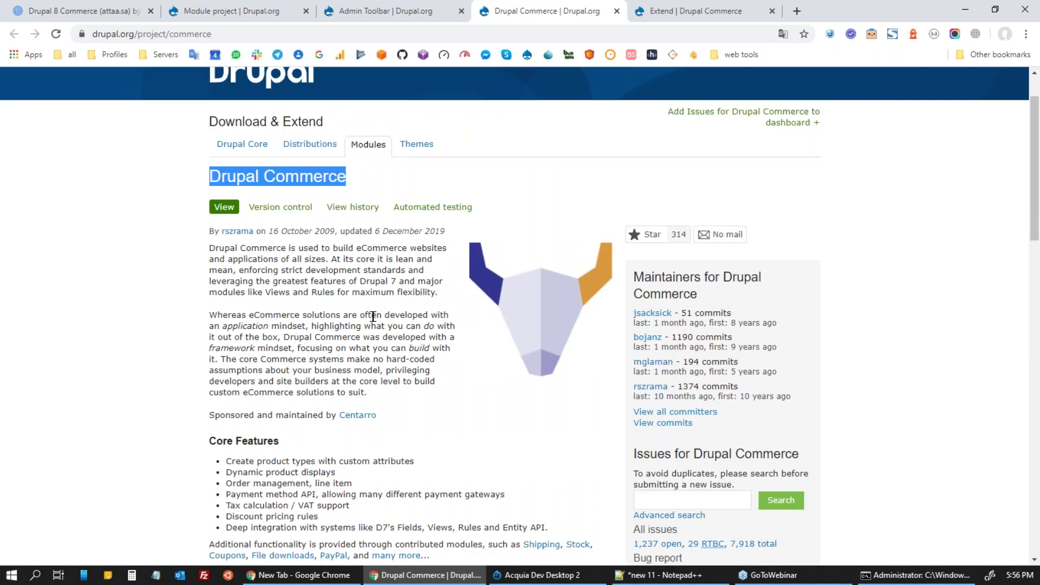
{"action": "scroll", "coordinate": [372, 317], "scroll_direction": "down", "scroll_amount": 13}
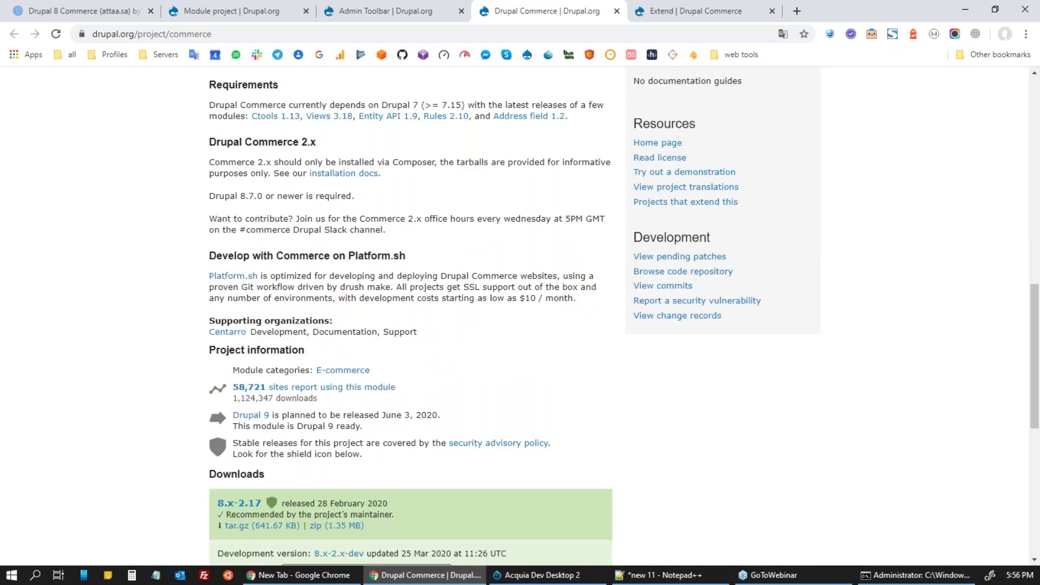
{"action": "scroll", "coordinate": [381, 312], "scroll_direction": "up", "scroll_amount": 13}
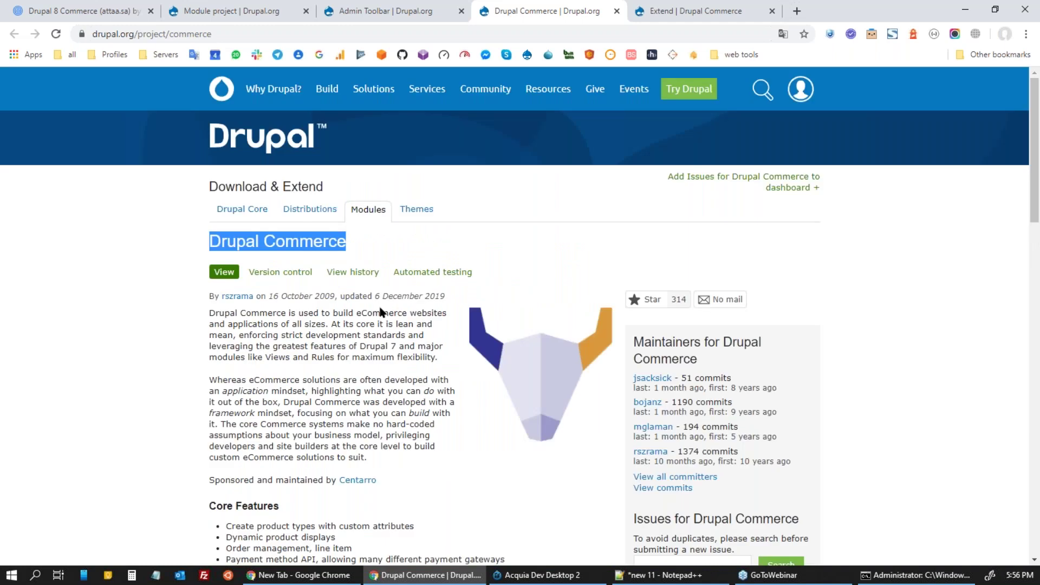
{"action": "right_click", "coordinate": [341, 242]}
{"action": "left_click", "coordinate": [358, 269]}
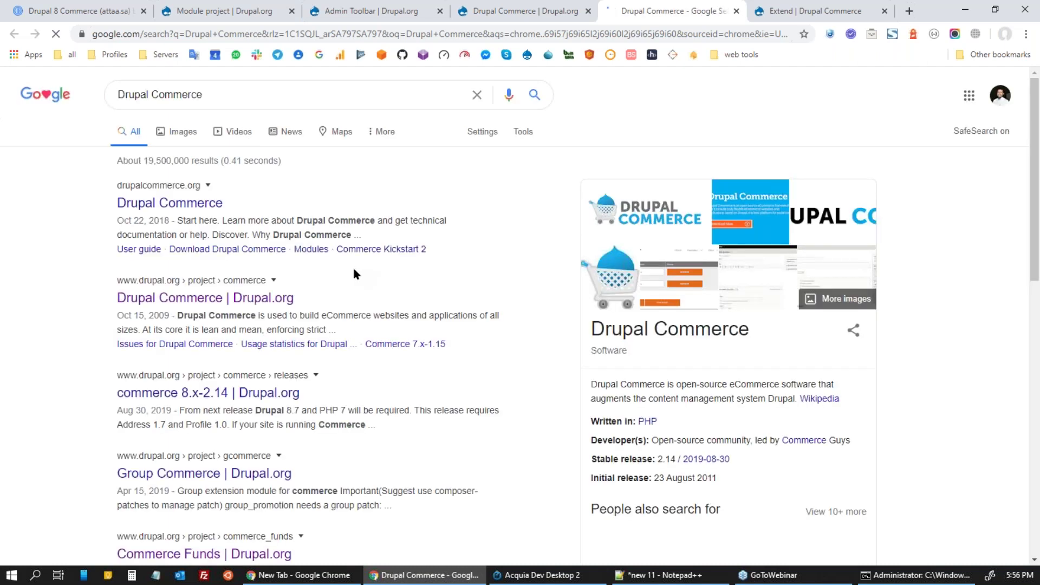
- Search 'drupal commerce composer install' and open the Installing | Drupal Commerce documentation result
{"action": "key", "text": "ctrl+Tab"}
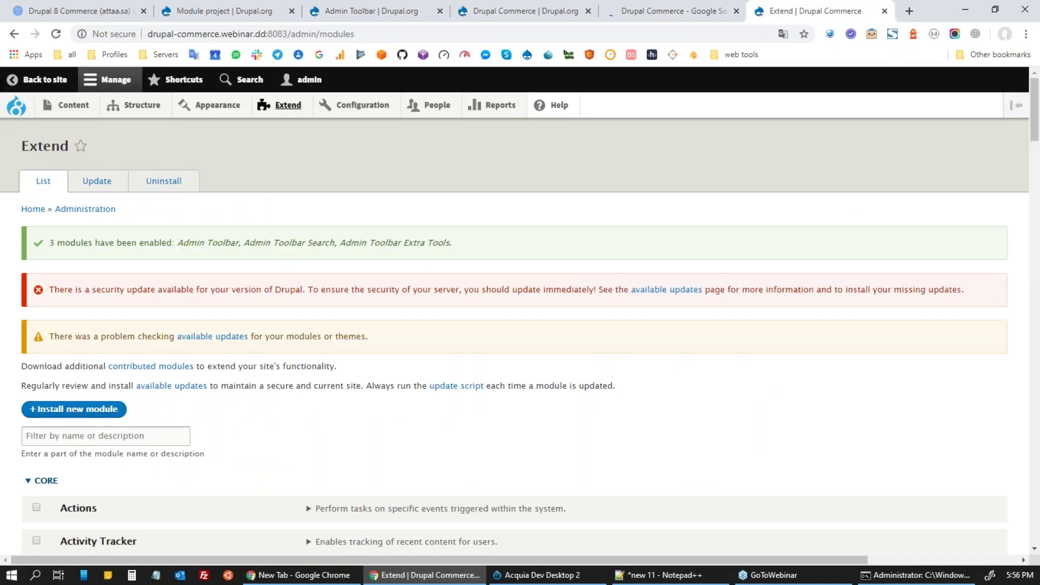
{"action": "key", "text": "ctrl+shift+Tab"}
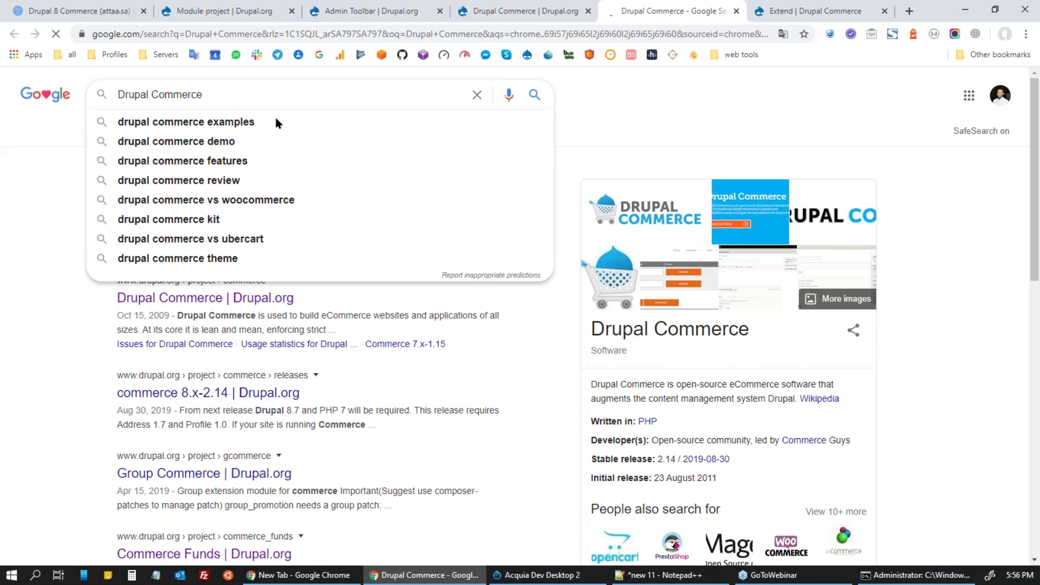
{"action": "type", "text": "composer"}
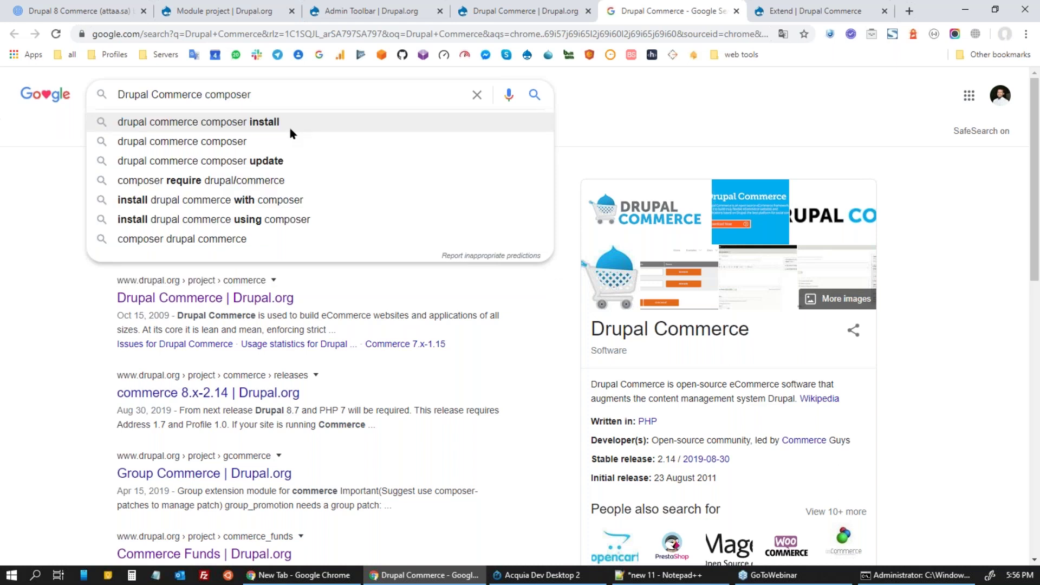
{"action": "left_click", "coordinate": [292, 124]}
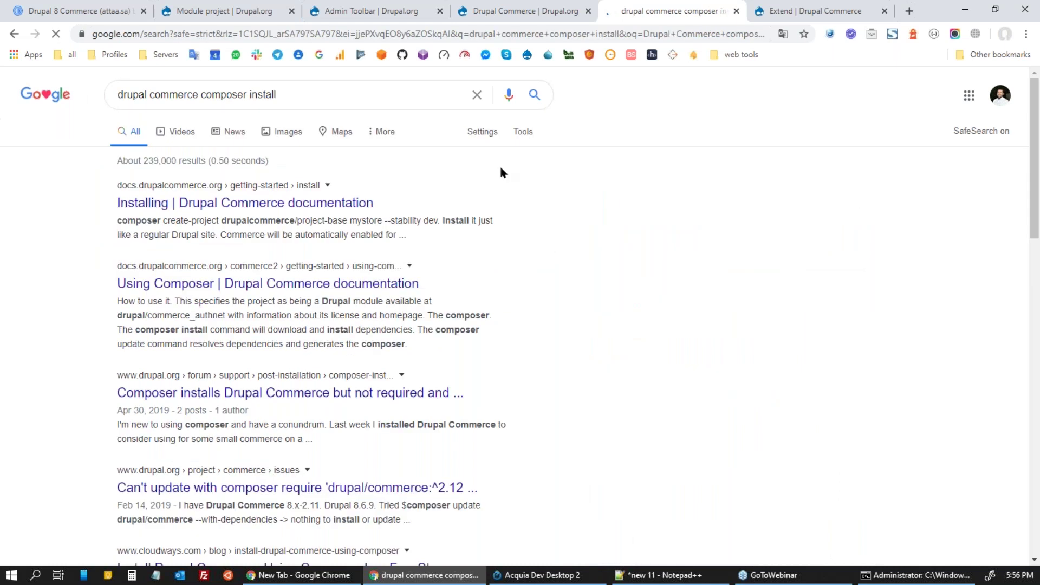
{"action": "left_click", "coordinate": [245, 203]}
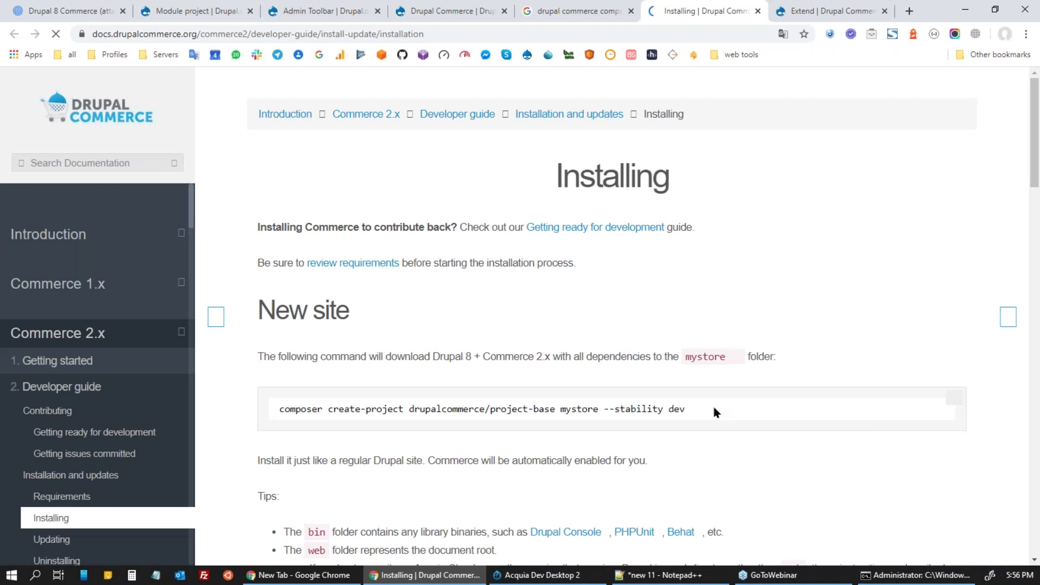
- Select the composer require "drupal/commerce" command line, cross-checking the Drupal Commerce project page
{"action": "scroll", "coordinate": [713, 405], "scroll_direction": "down", "scroll_amount": 2}
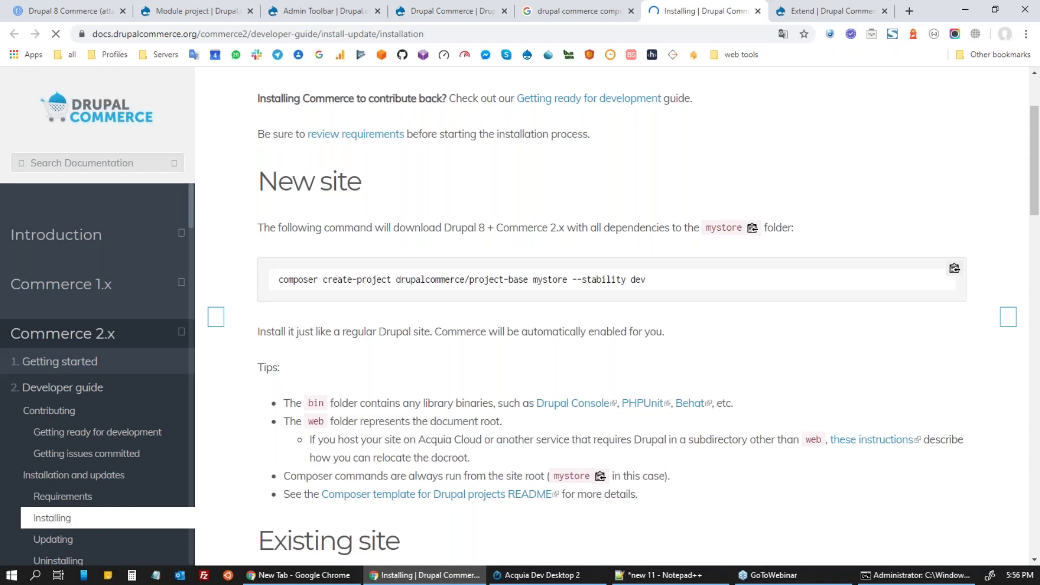
{"action": "scroll", "coordinate": [343, 218], "scroll_direction": "down", "scroll_amount": 8}
{"action": "triple_click", "coordinate": [344, 214]}
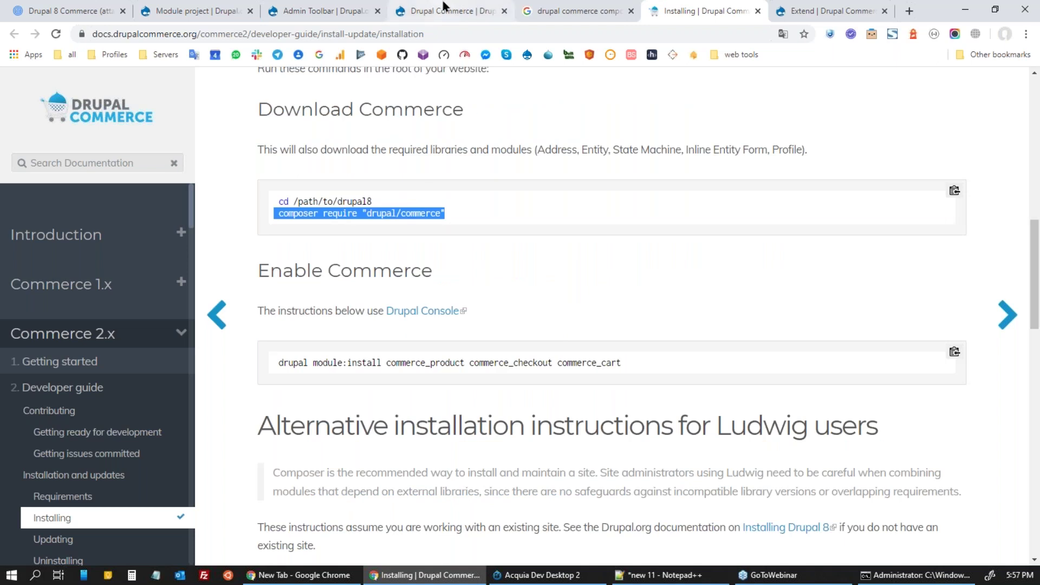
{"action": "left_click", "coordinate": [443, 10]}
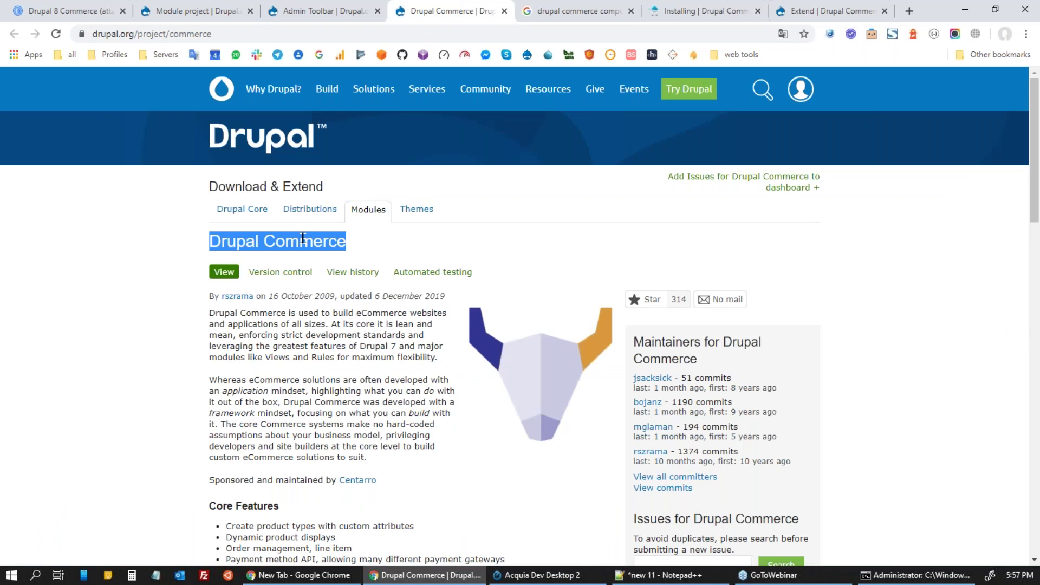
{"action": "scroll", "coordinate": [303, 239], "scroll_direction": "down", "scroll_amount": 1}
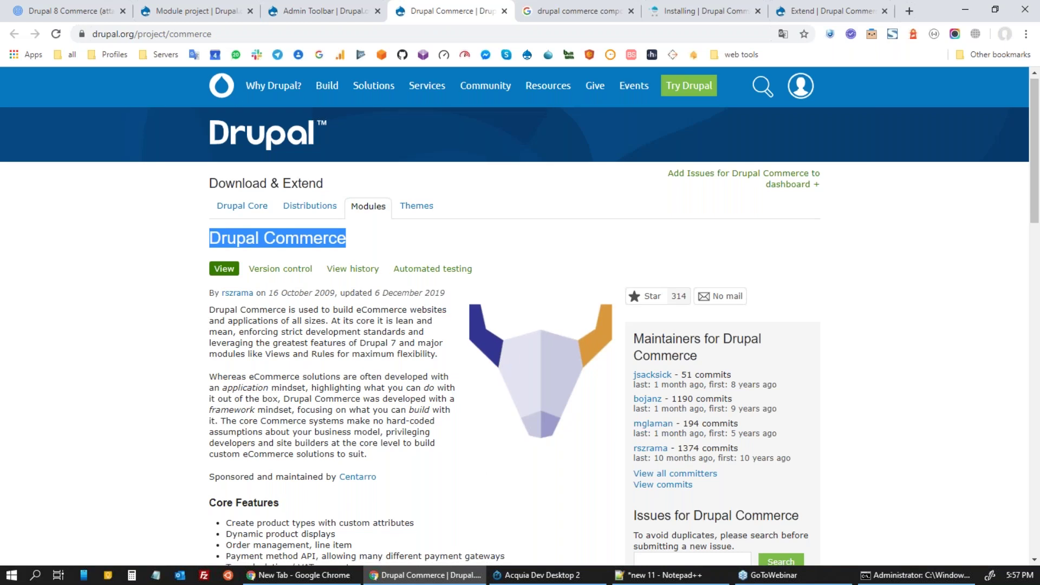
{"action": "scroll", "coordinate": [521, 314], "scroll_direction": "down", "scroll_amount": 5}
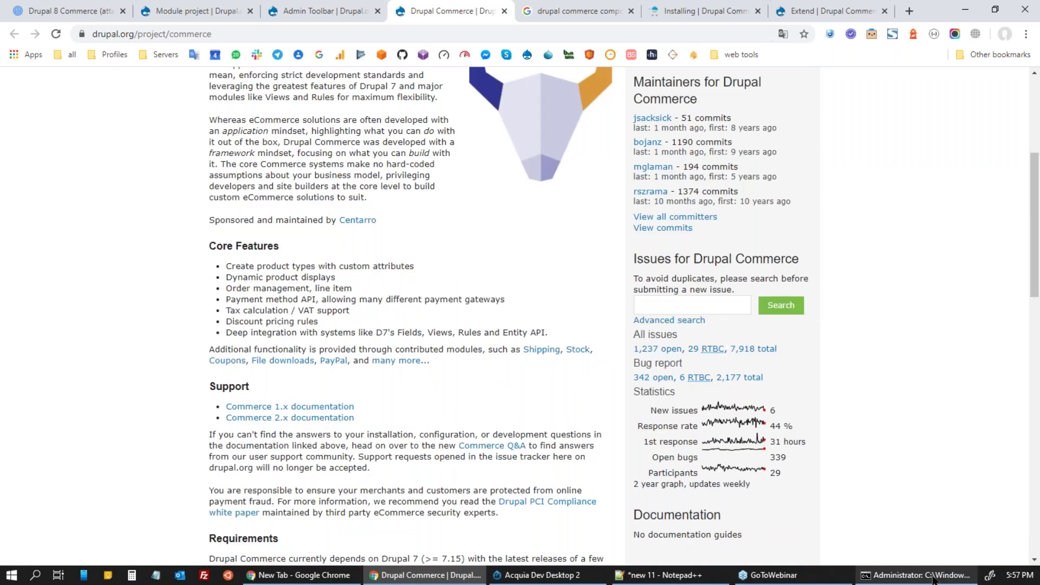
{"action": "left_click", "coordinate": [702, 11]}
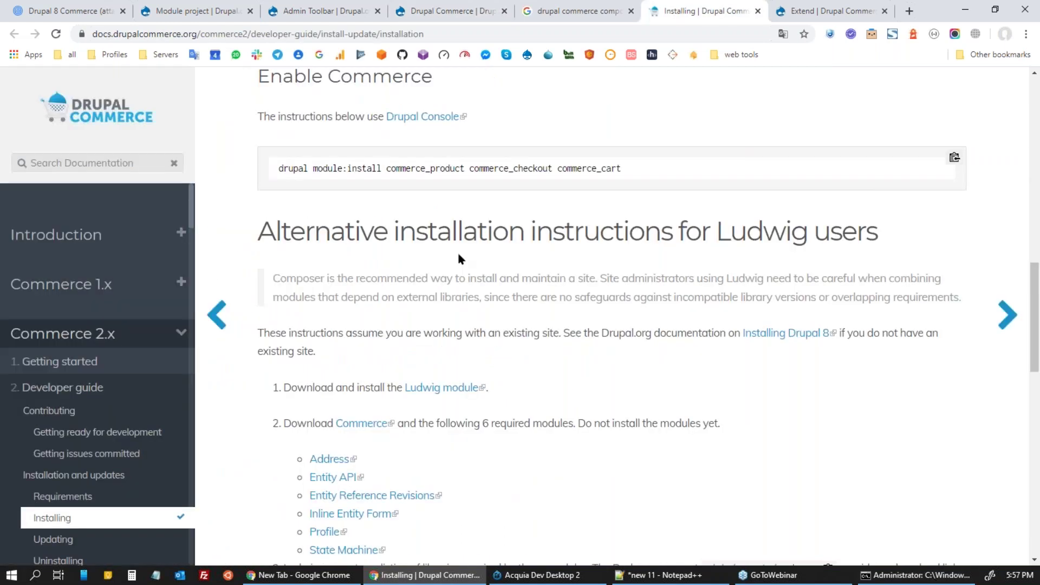
- Read through the Ludwig installation method, its six required modules and Packages table
{"action": "scroll", "coordinate": [458, 254], "scroll_direction": "down", "scroll_amount": 5}
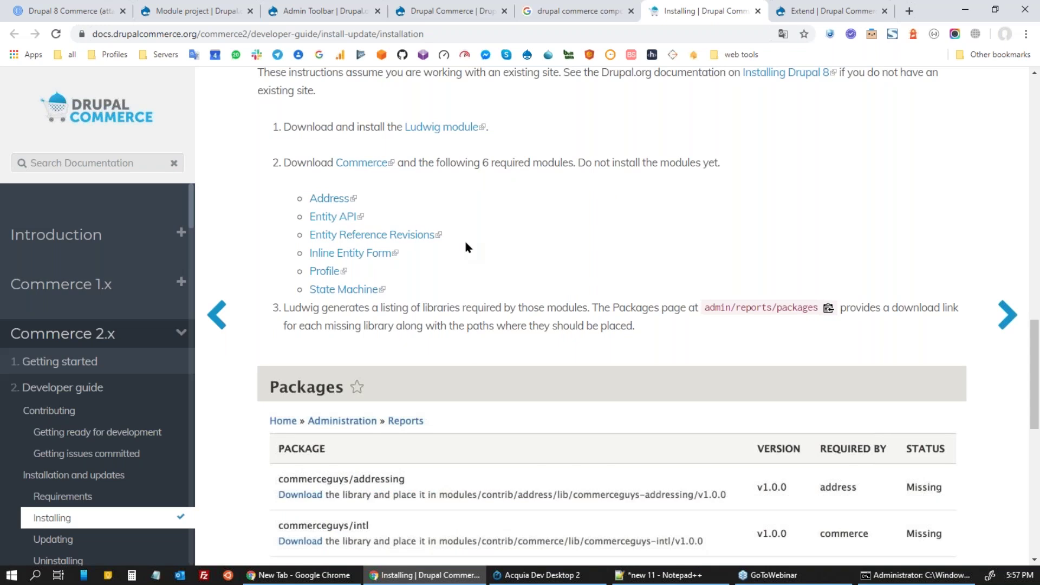
{"action": "scroll", "coordinate": [465, 243], "scroll_direction": "up", "scroll_amount": 1}
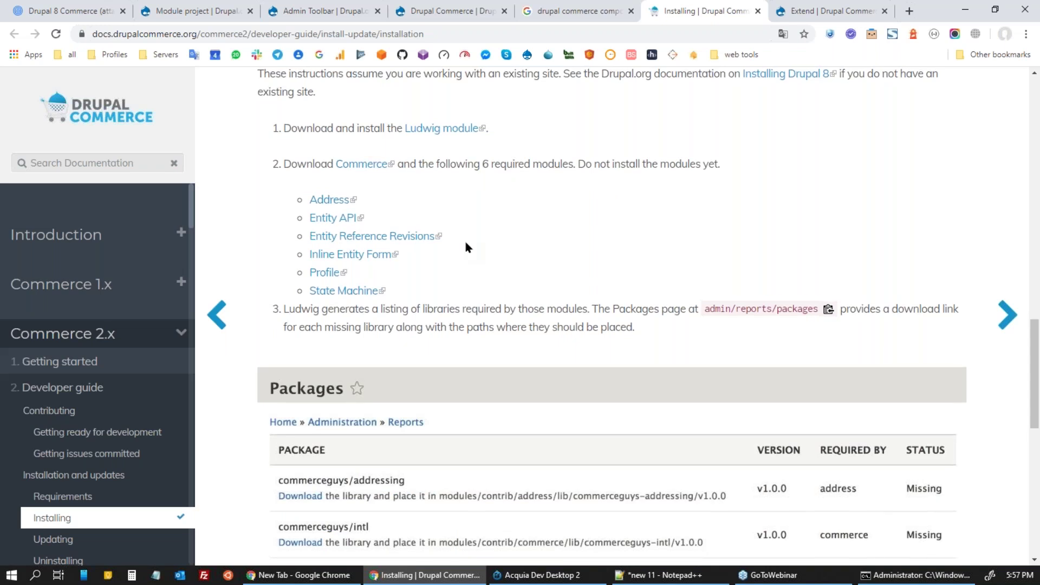
{"action": "scroll", "coordinate": [465, 244], "scroll_direction": "up", "scroll_amount": 7}
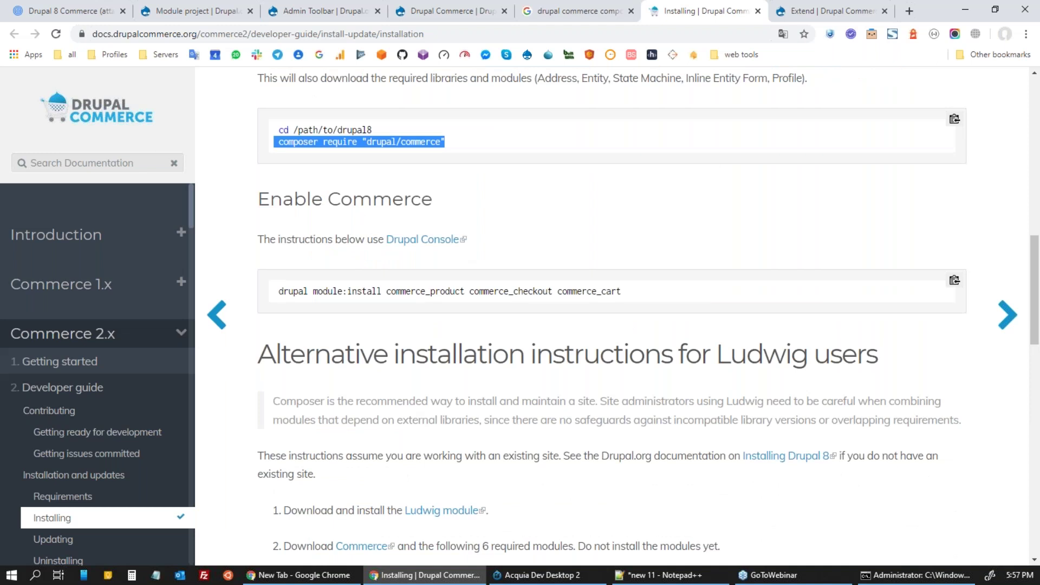
{"action": "scroll", "coordinate": [613, 315], "scroll_direction": "down", "scroll_amount": 7}
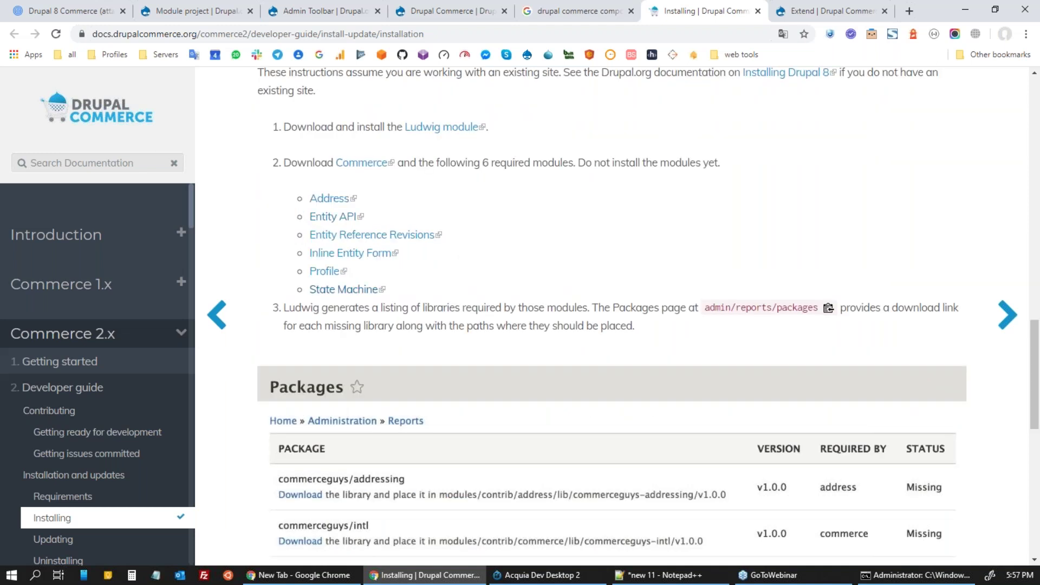
{"action": "scroll", "coordinate": [445, 247], "scroll_direction": "down", "scroll_amount": 8}
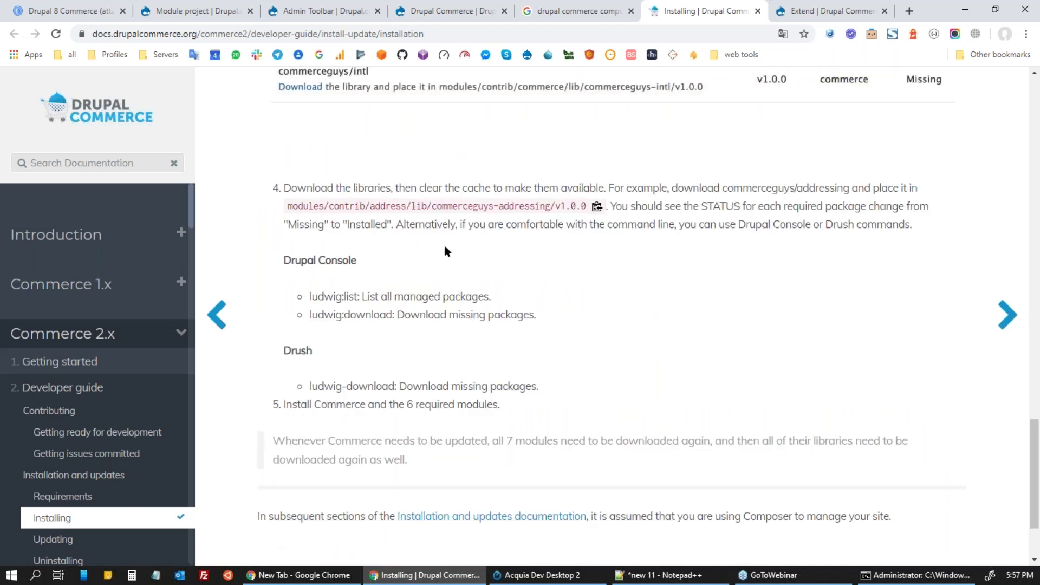
{"action": "scroll", "coordinate": [445, 248], "scroll_direction": "down", "scroll_amount": 2}
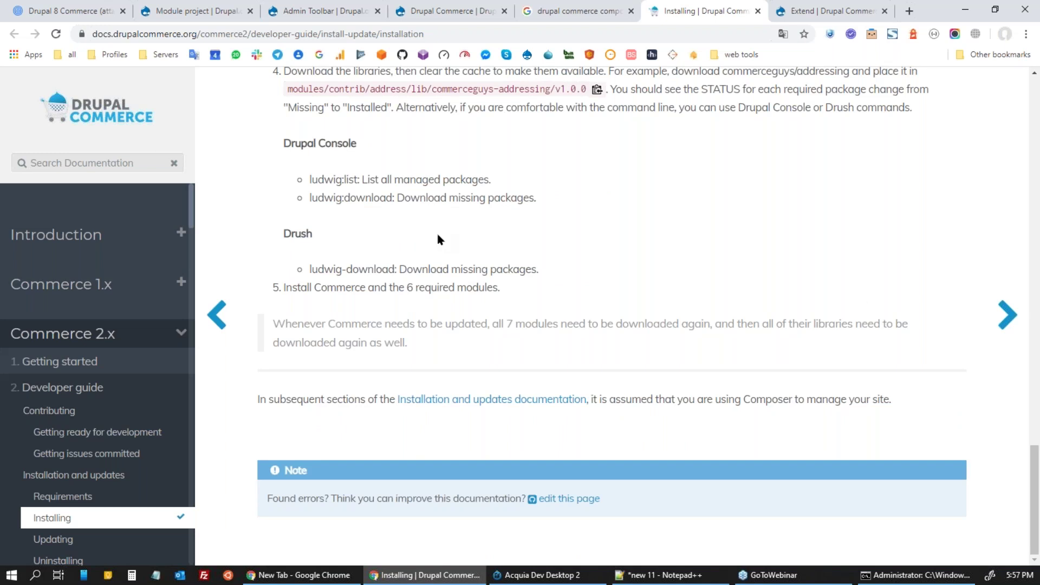
{"action": "scroll", "coordinate": [437, 231], "scroll_direction": "up", "scroll_amount": 9}
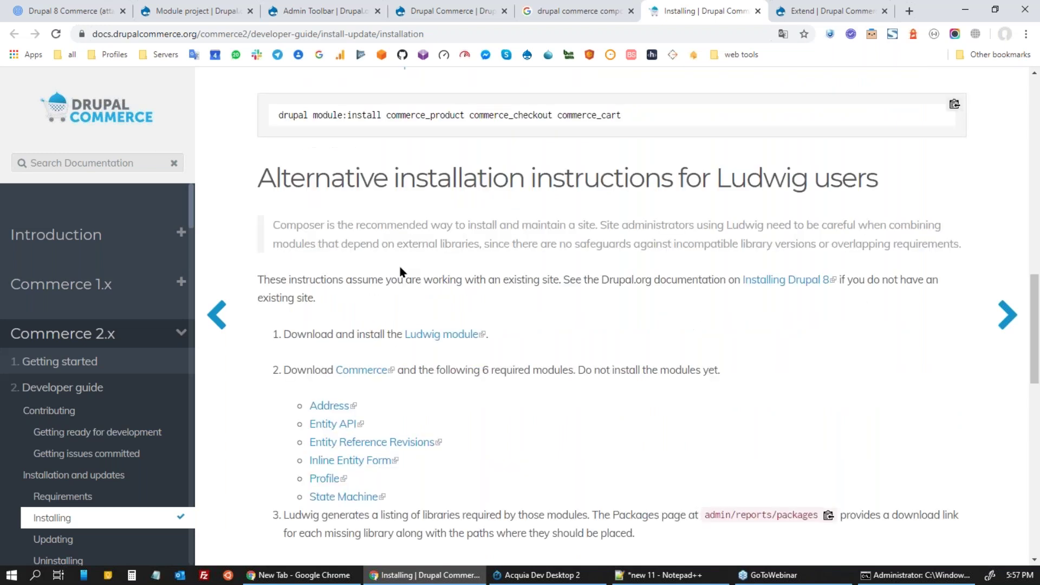
{"action": "scroll", "coordinate": [401, 270], "scroll_direction": "down", "scroll_amount": 2}
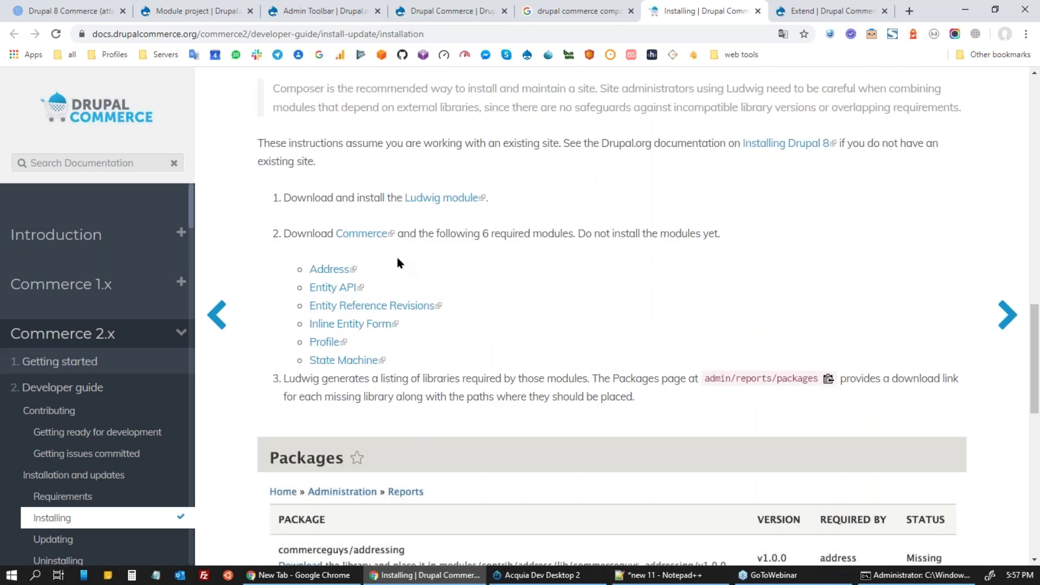
{"action": "scroll", "coordinate": [398, 263], "scroll_direction": "up", "scroll_amount": 1}
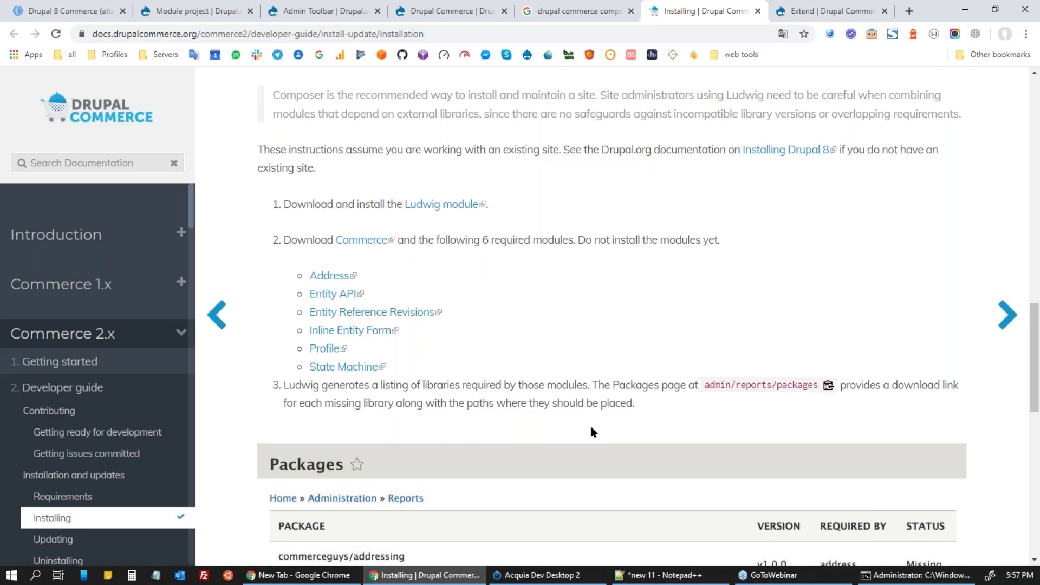
{"action": "scroll", "coordinate": [593, 432], "scroll_direction": "down", "scroll_amount": 1}
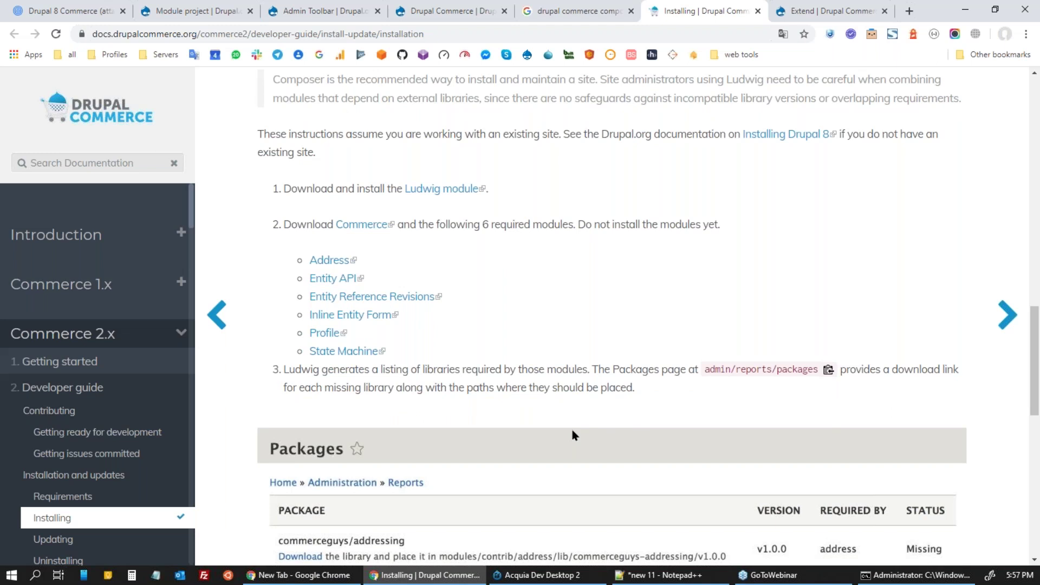
{"action": "scroll", "coordinate": [575, 435], "scroll_direction": "down", "scroll_amount": 3}
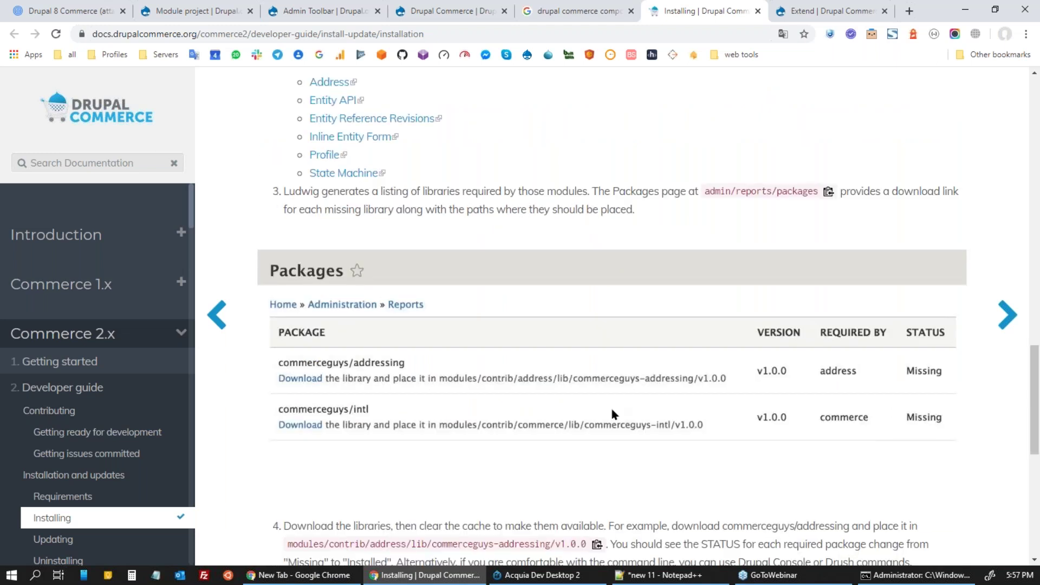
{"action": "scroll", "coordinate": [611, 410], "scroll_direction": "up", "scroll_amount": 4}
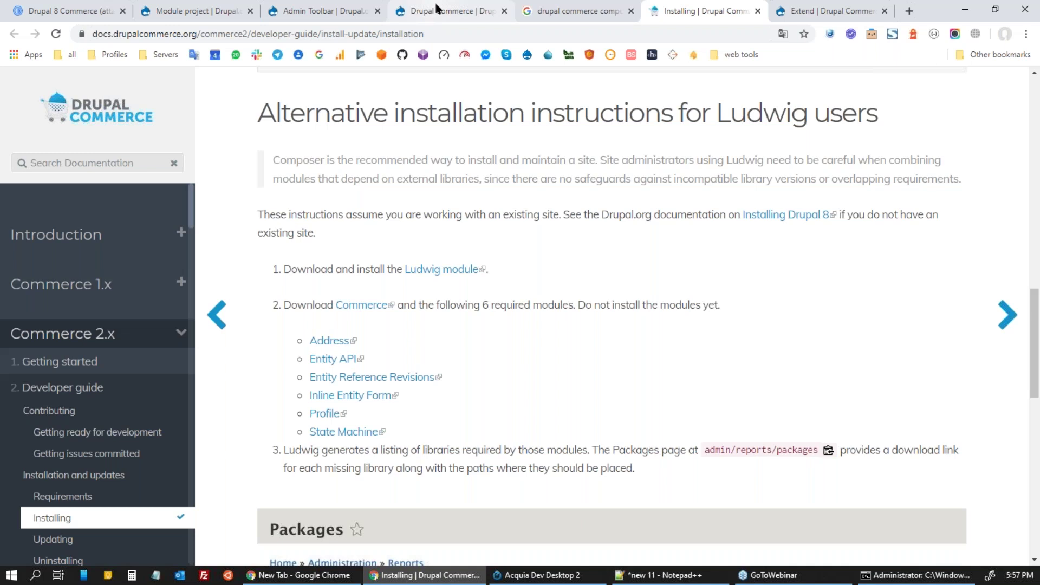
- Open the local drupal-commerce site from Acquia Dev Desktop
{"action": "left_click", "coordinate": [437, 8]}
{"action": "key", "text": "alt+Tab"}
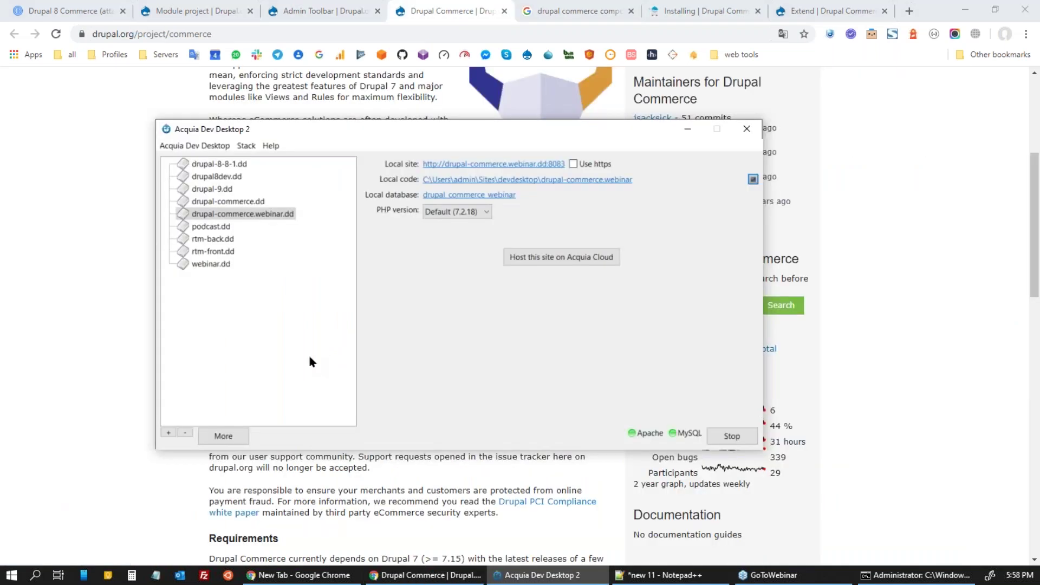
{"action": "left_click", "coordinate": [292, 203]}
{"action": "left_click", "coordinate": [480, 163]}
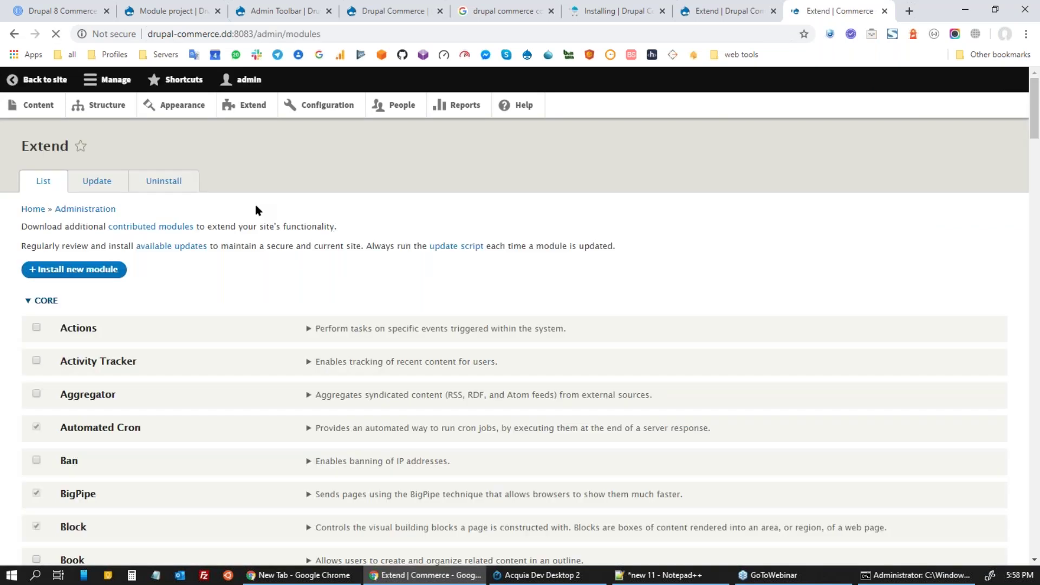
- Collapse CORE on Extend to review the Commerce modules, then check the console's finished database updates
{"action": "left_click", "coordinate": [180, 335]}
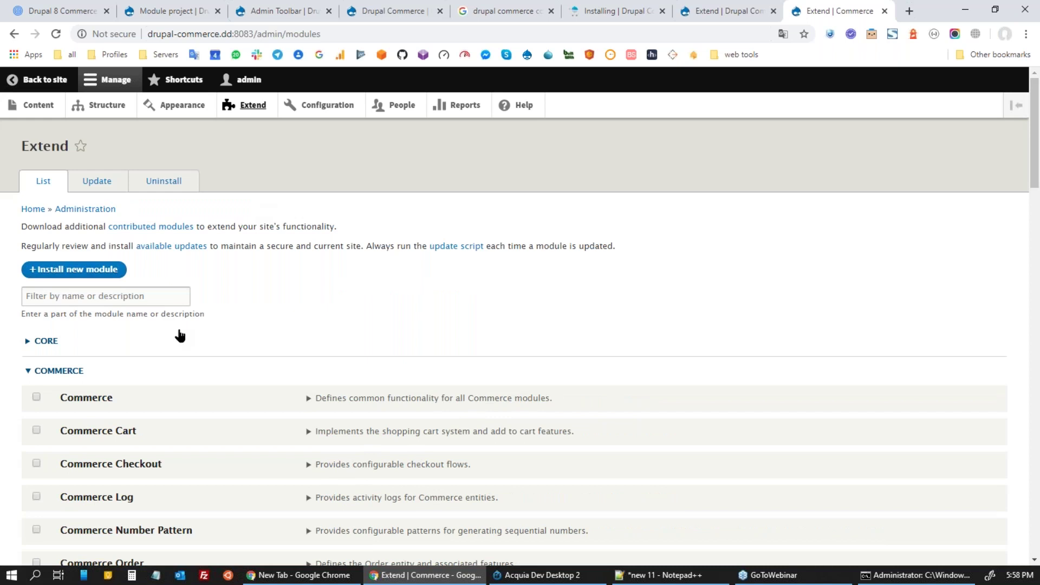
{"action": "scroll", "coordinate": [181, 336], "scroll_direction": "down", "scroll_amount": 3}
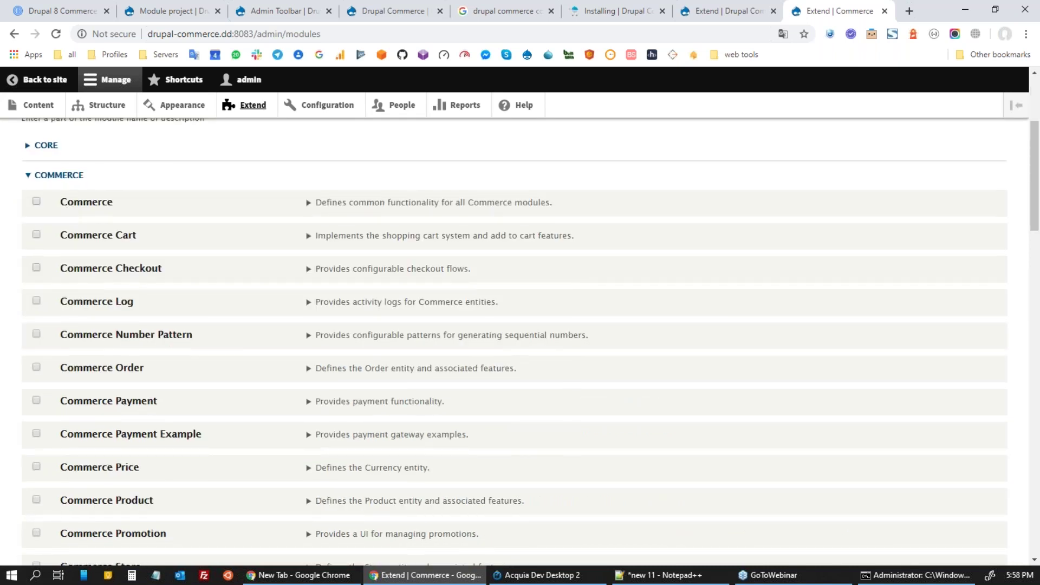
{"action": "scroll", "coordinate": [64, 295], "scroll_direction": "down", "scroll_amount": 2}
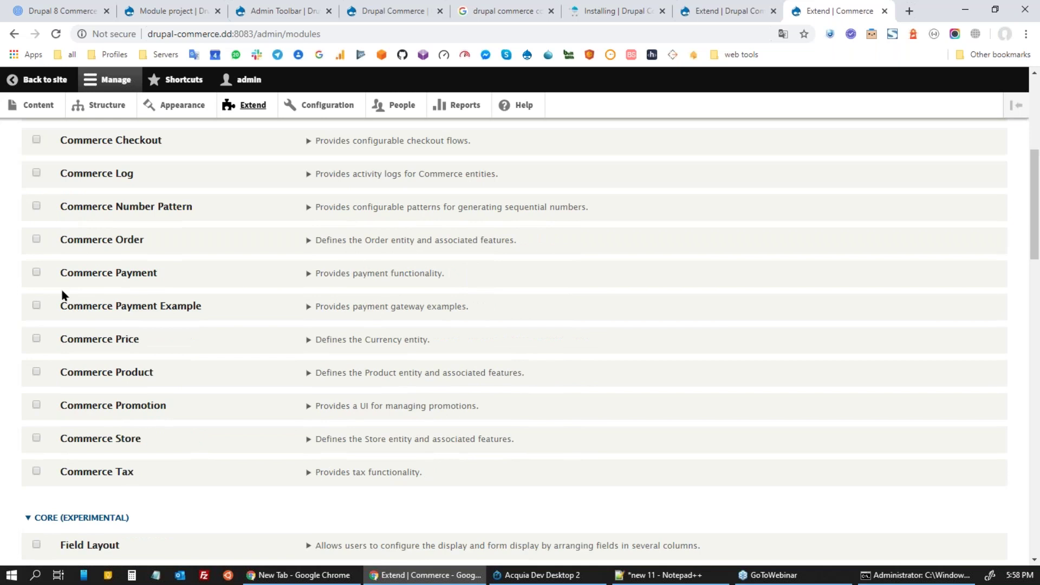
{"action": "scroll", "coordinate": [65, 298], "scroll_direction": "down", "scroll_amount": 2}
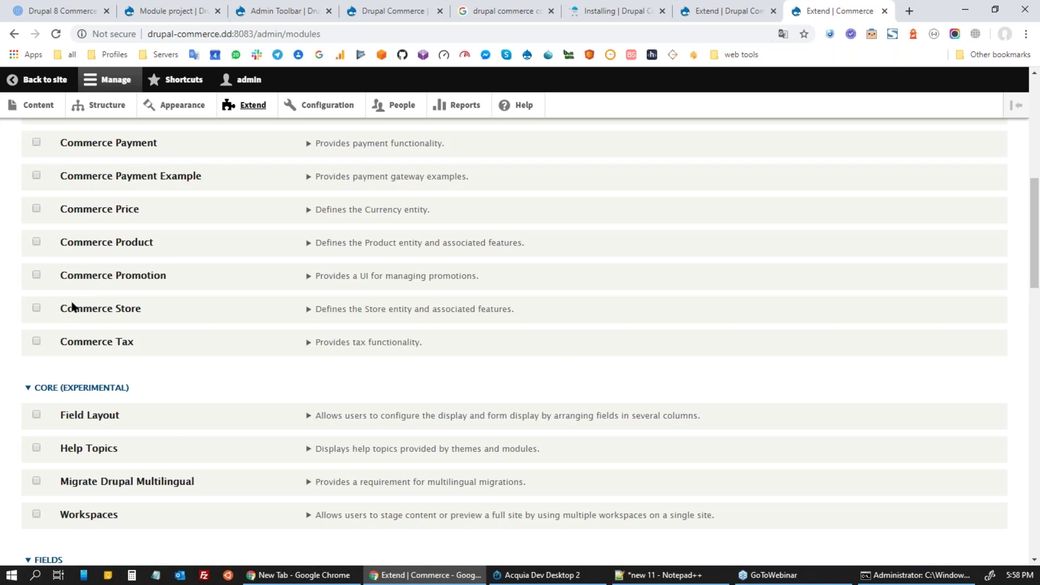
{"action": "scroll", "coordinate": [72, 307], "scroll_direction": "down", "scroll_amount": 5}
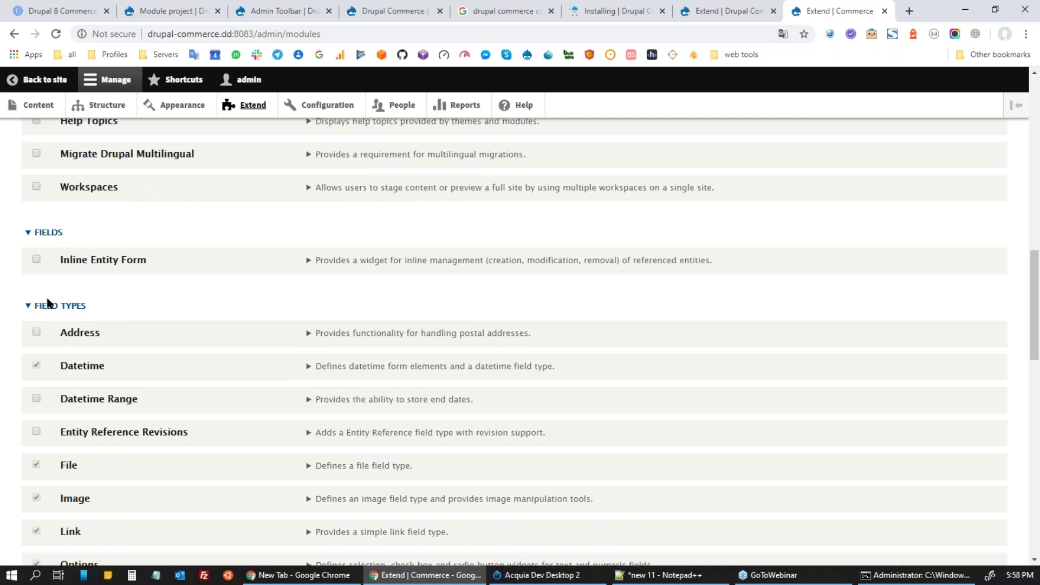
{"action": "scroll", "coordinate": [48, 303], "scroll_direction": "down", "scroll_amount": 3}
{"action": "scroll", "coordinate": [115, 258], "scroll_direction": "down", "scroll_amount": 8}
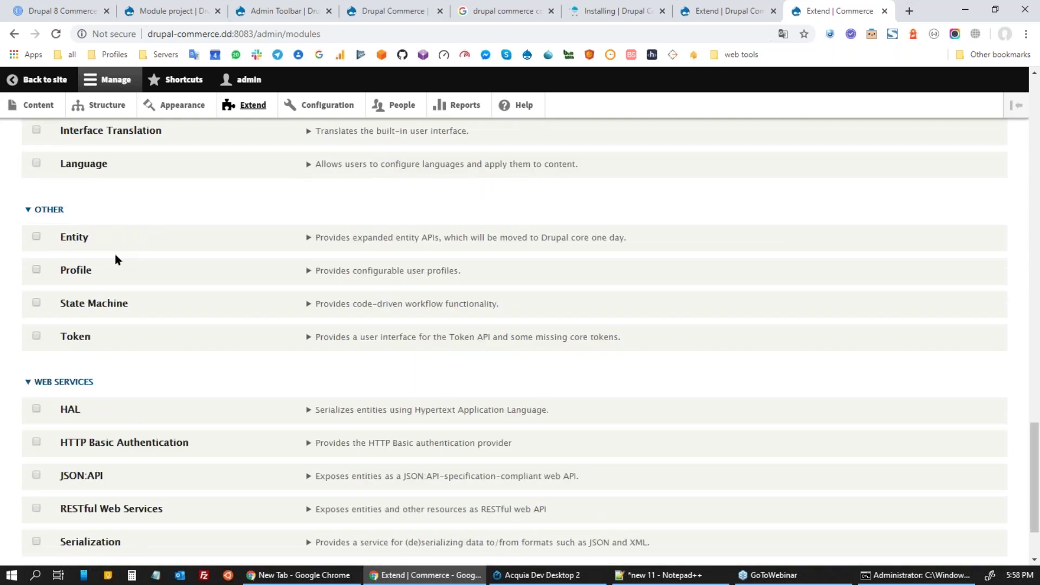
{"action": "scroll", "coordinate": [116, 259], "scroll_direction": "up", "scroll_amount": 10}
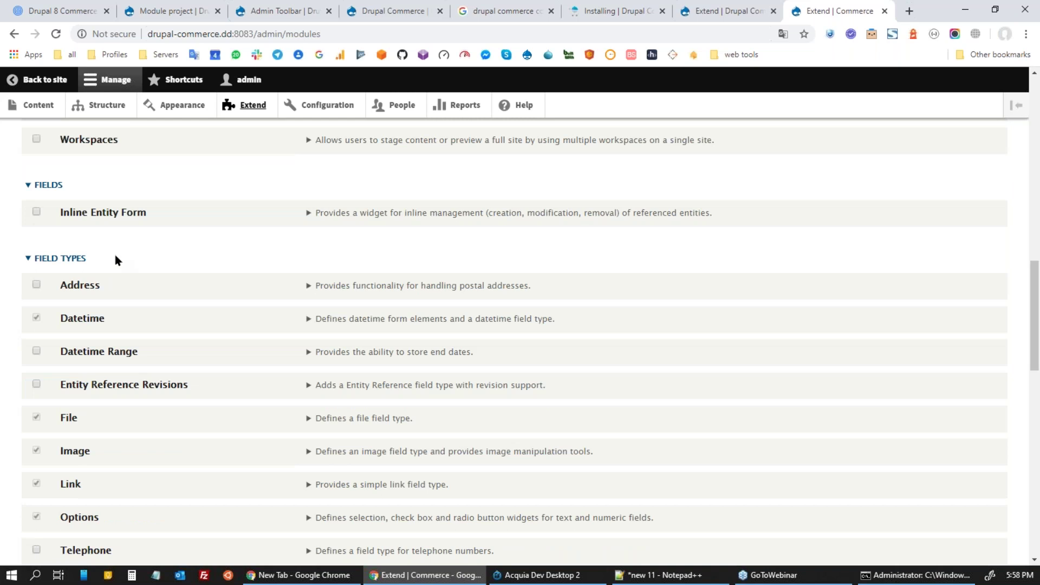
{"action": "scroll", "coordinate": [185, 282], "scroll_direction": "up", "scroll_amount": 10}
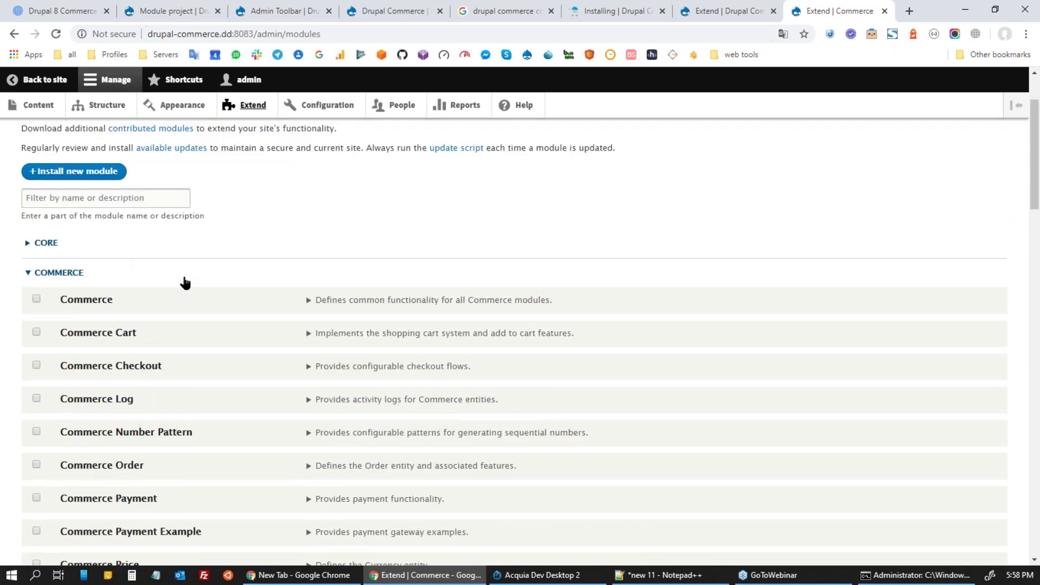
{"action": "left_click", "coordinate": [889, 577]}
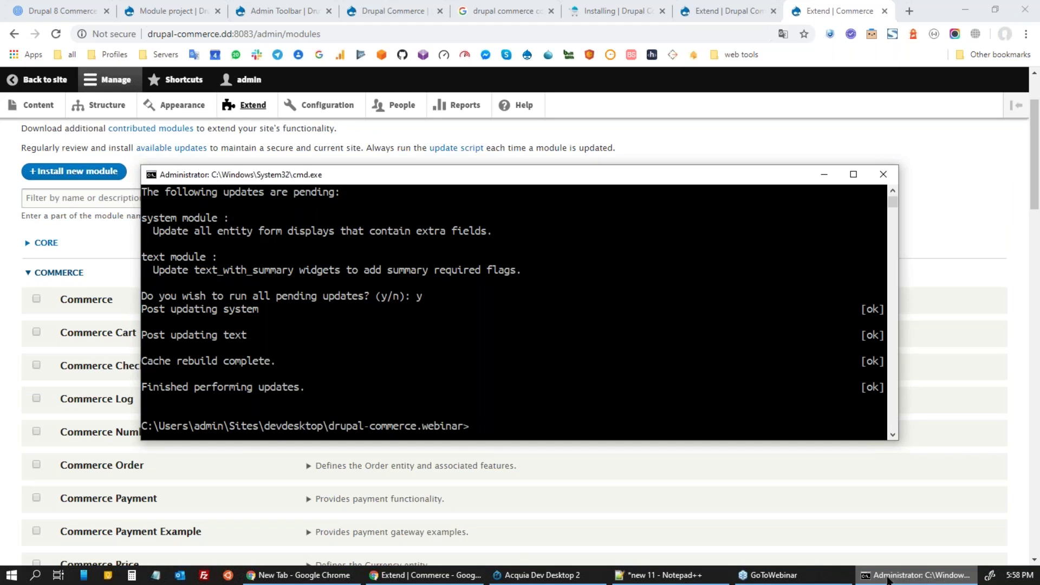
- Detach the drupal-commerce.dd Extend tab into its own window and check Composer fetching drupal/commerce
{"action": "left_click", "coordinate": [586, 12]}
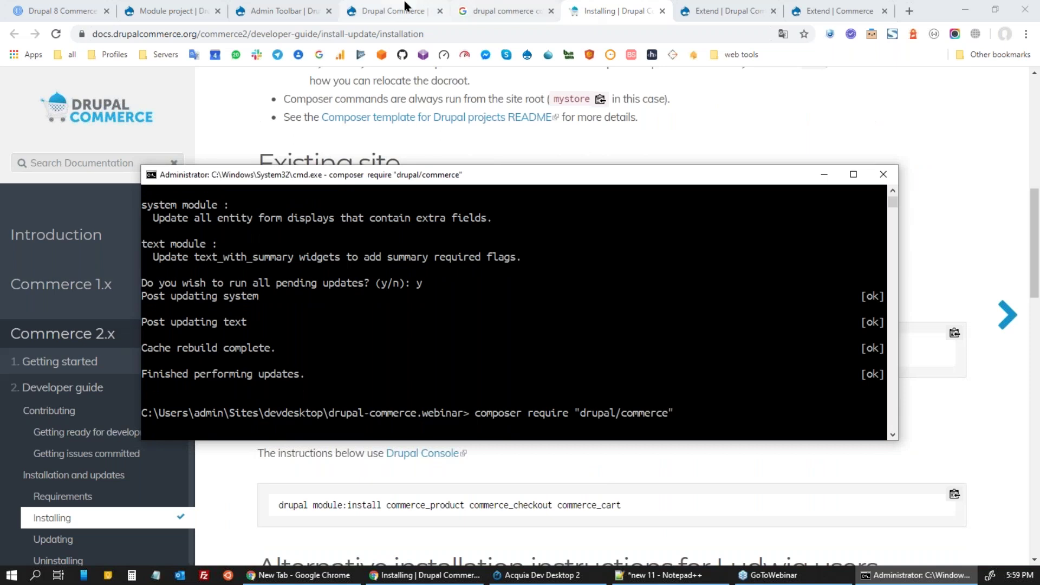
{"action": "left_click", "coordinate": [707, 8]}
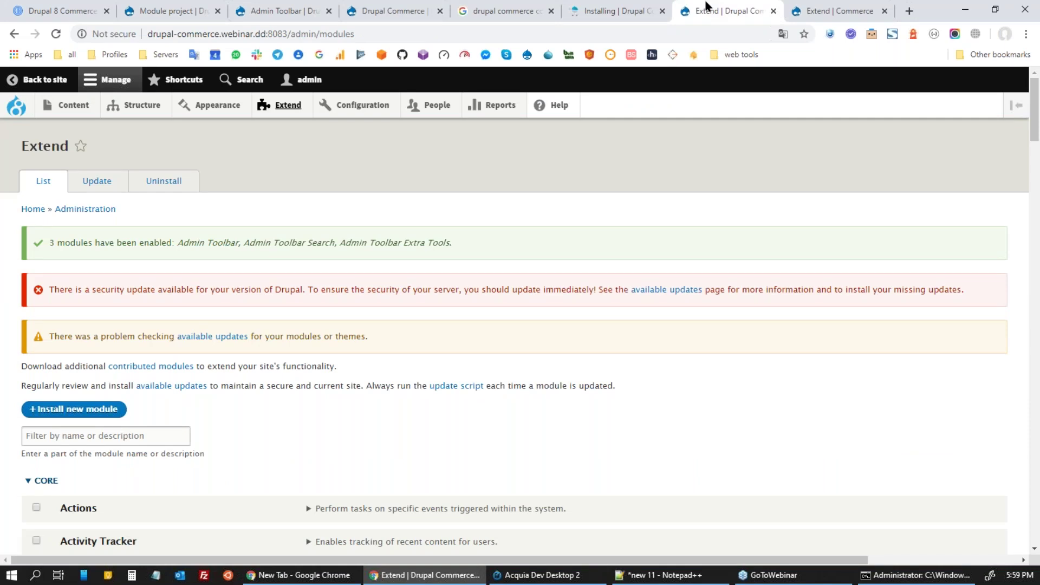
{"action": "left_click", "coordinate": [837, 11]}
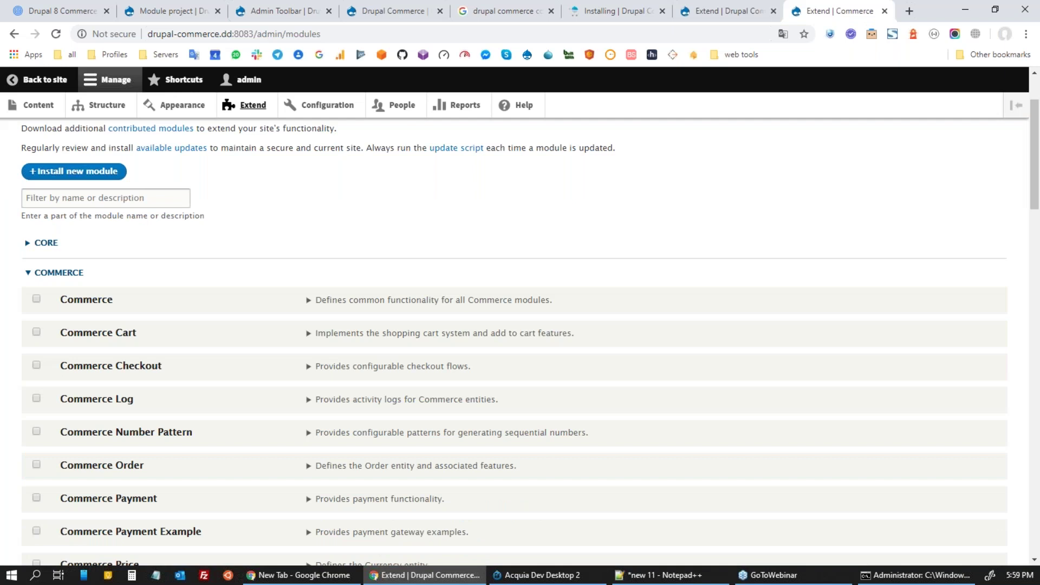
{"action": "left_click_drag", "start_coordinate": [837, 11], "coordinate": [560, 220]}
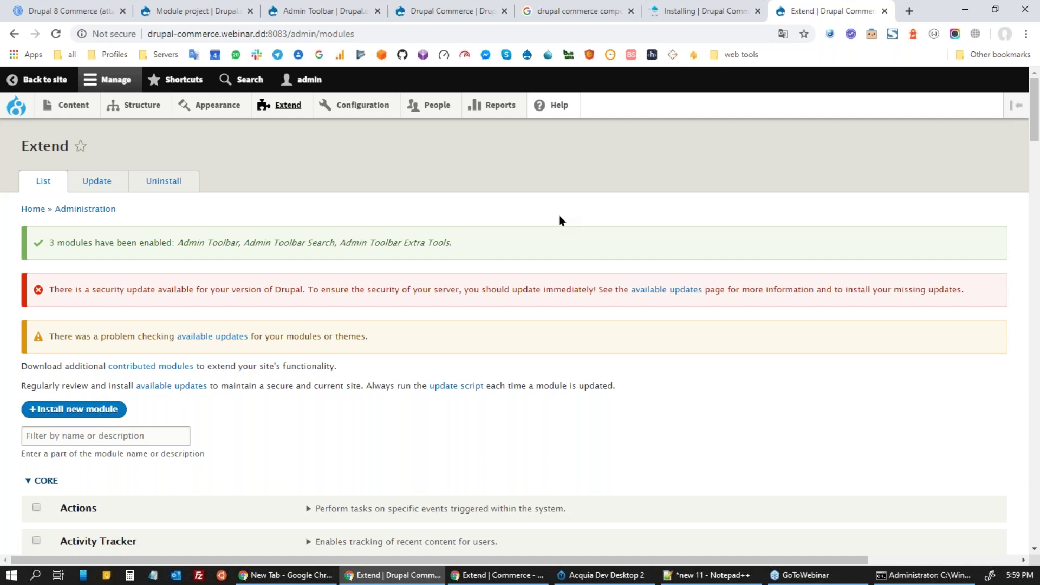
{"action": "key", "text": "alt+Tab"}
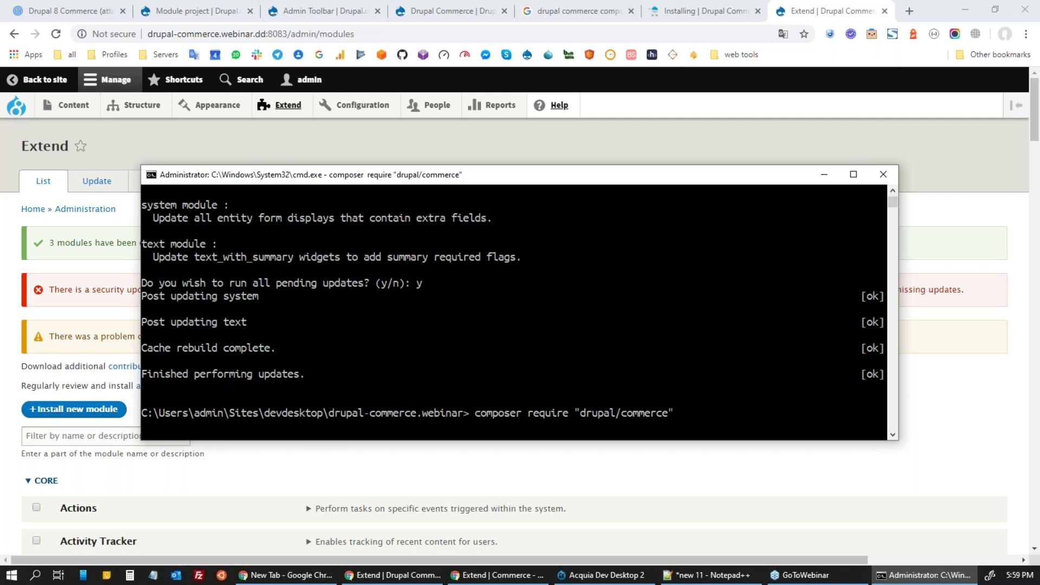
{"action": "left_click", "coordinate": [449, 10]}
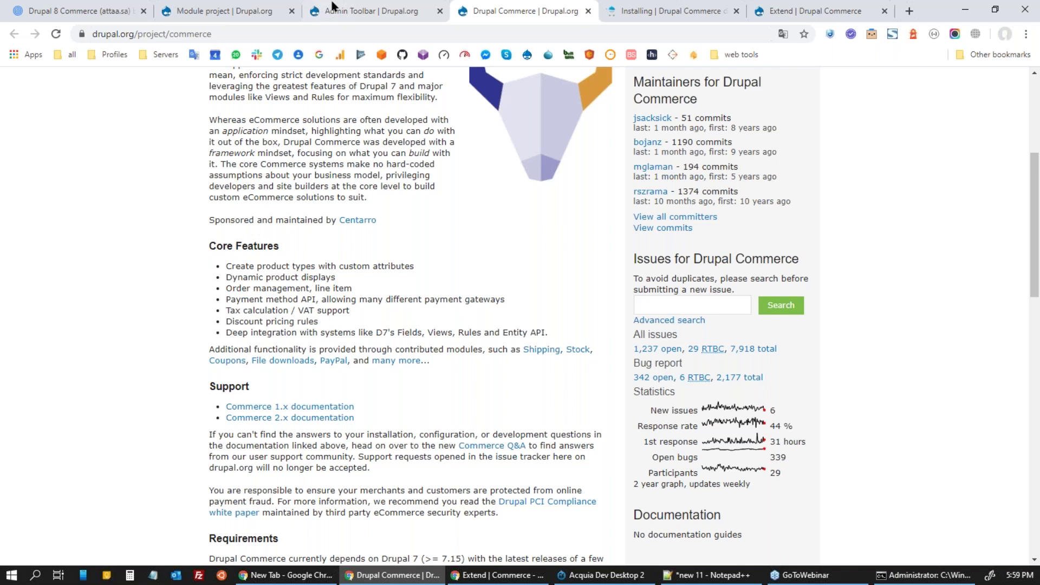
- Browse the drupal.org listing of Commerce-related contributed modules
{"action": "left_click", "coordinate": [233, 11]}
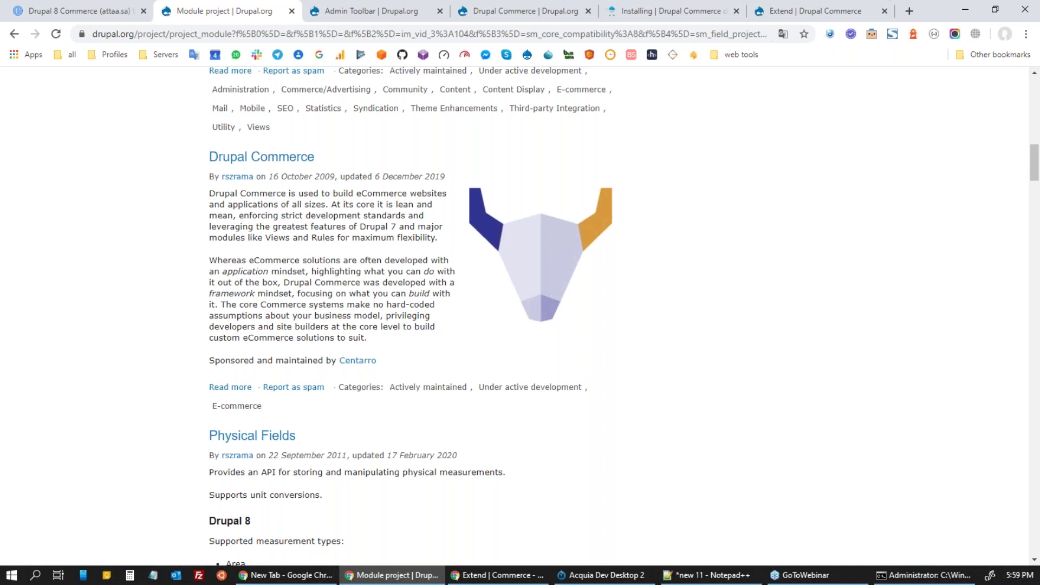
{"action": "scroll", "coordinate": [521, 314], "scroll_direction": "down", "scroll_amount": 9}
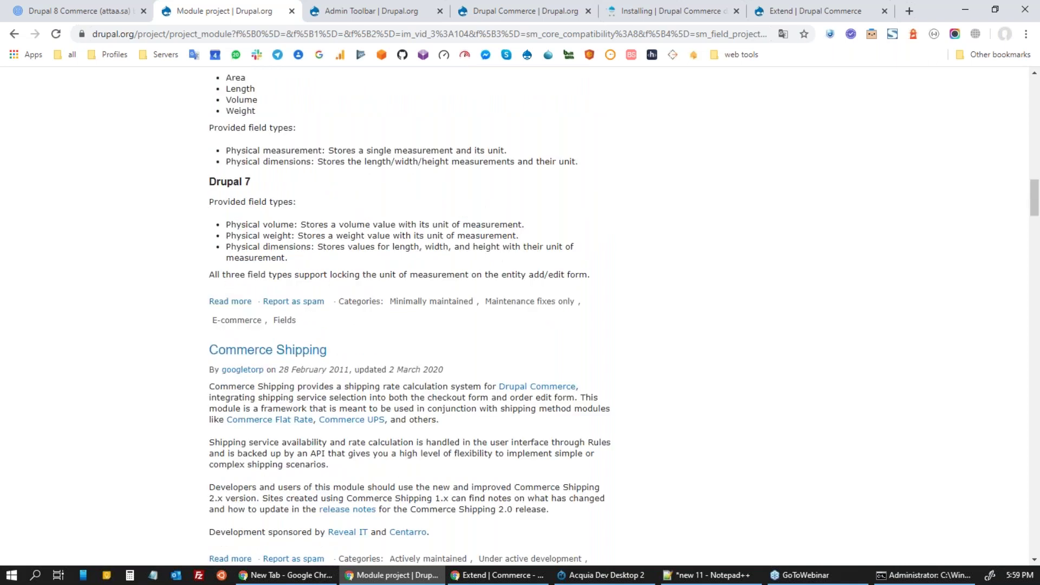
{"action": "scroll", "coordinate": [232, 189], "scroll_direction": "down", "scroll_amount": 8}
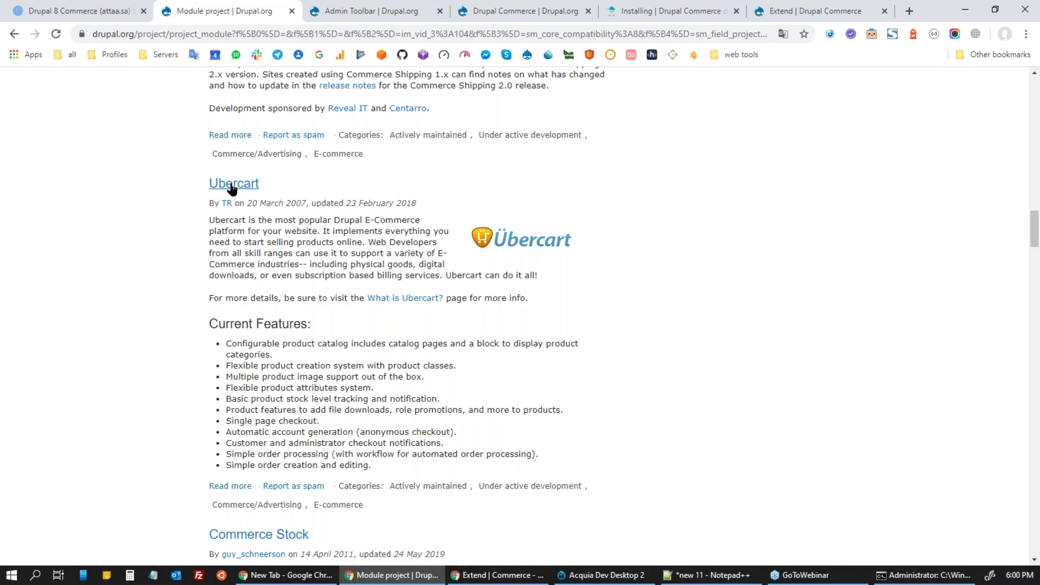
{"action": "scroll", "coordinate": [233, 190], "scroll_direction": "down", "scroll_amount": 1}
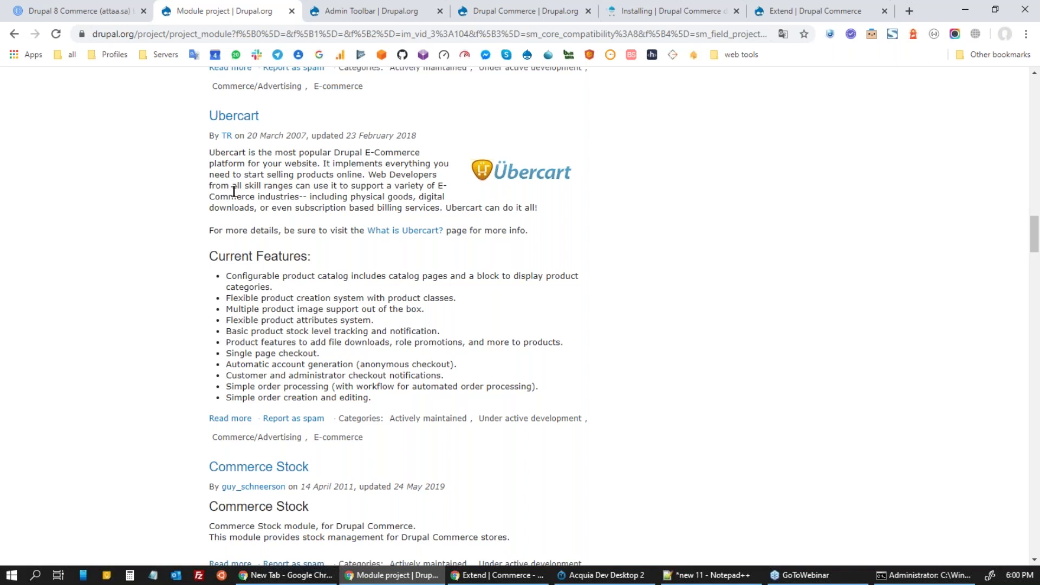
{"action": "scroll", "coordinate": [234, 191], "scroll_direction": "down", "scroll_amount": 8}
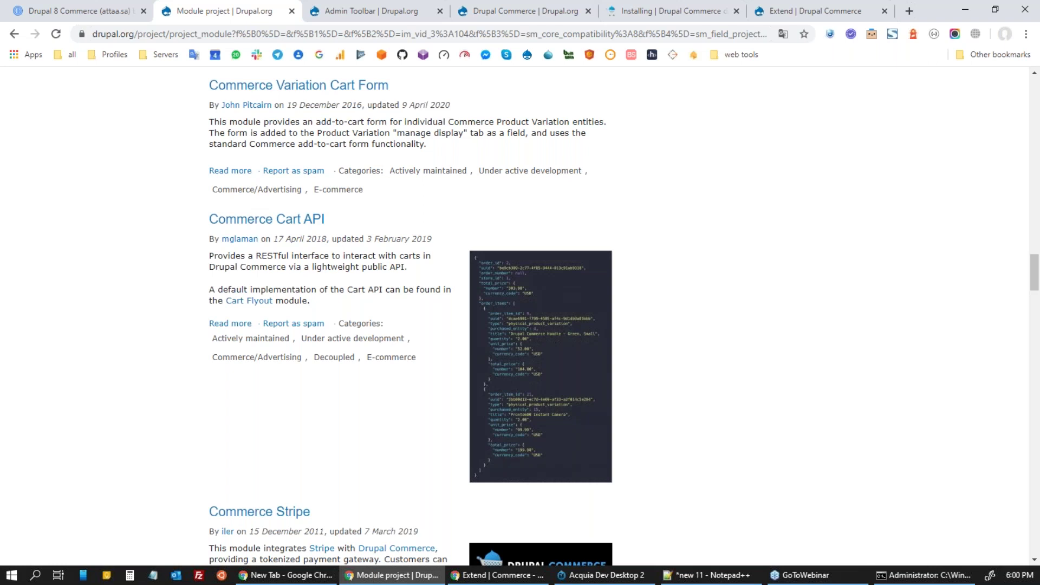
{"action": "scroll", "coordinate": [258, 85], "scroll_direction": "up", "scroll_amount": 3}
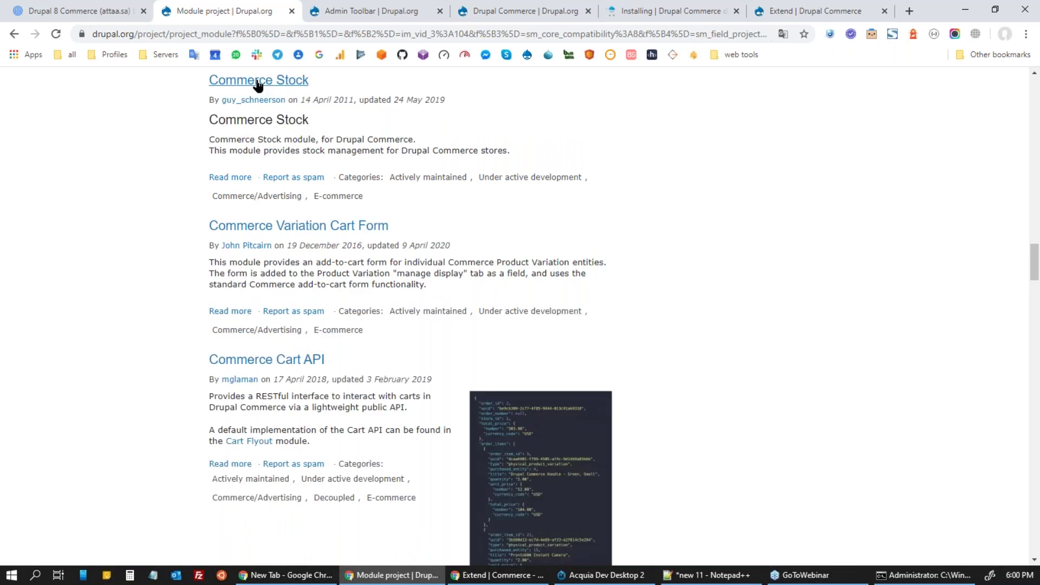
{"action": "scroll", "coordinate": [259, 85], "scroll_direction": "down", "scroll_amount": 10}
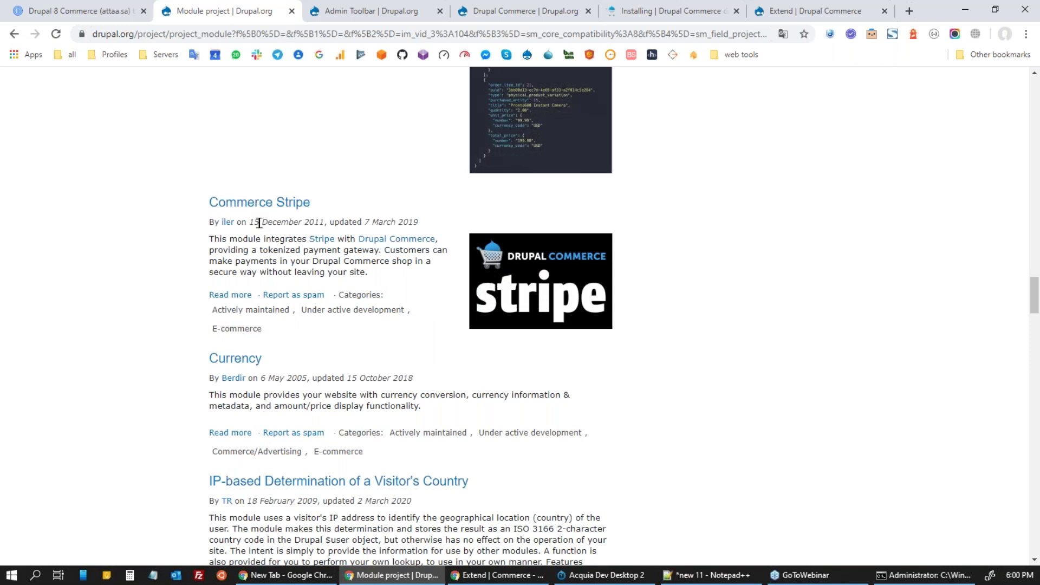
{"action": "scroll", "coordinate": [259, 222], "scroll_direction": "down", "scroll_amount": 7}
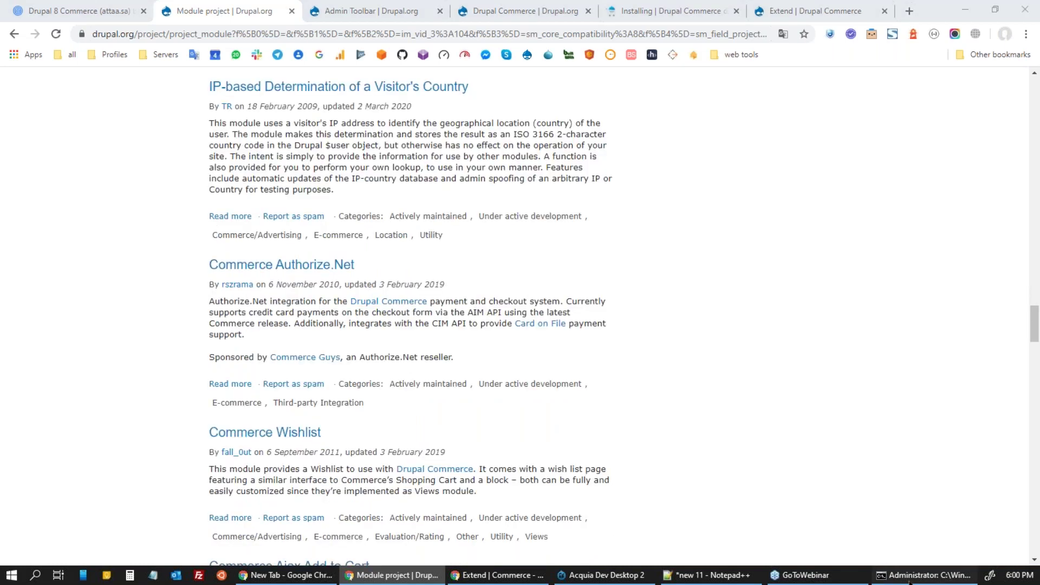
- Glance at the Commerce presentation, then check on the running Composer command
{"action": "key", "text": "ctrl+shift+Tab"}
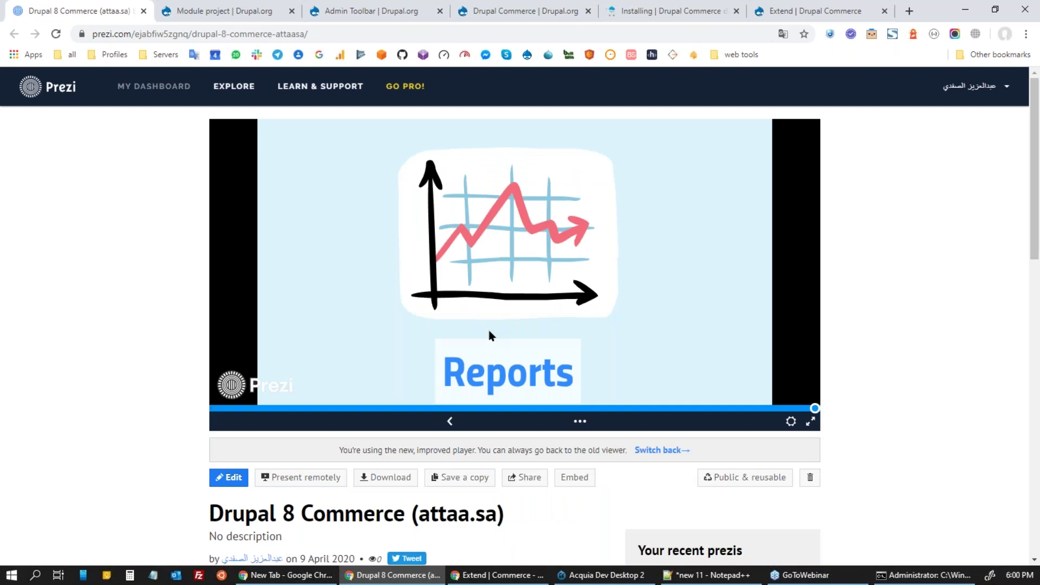
{"action": "key", "text": "ctrl+Tab"}
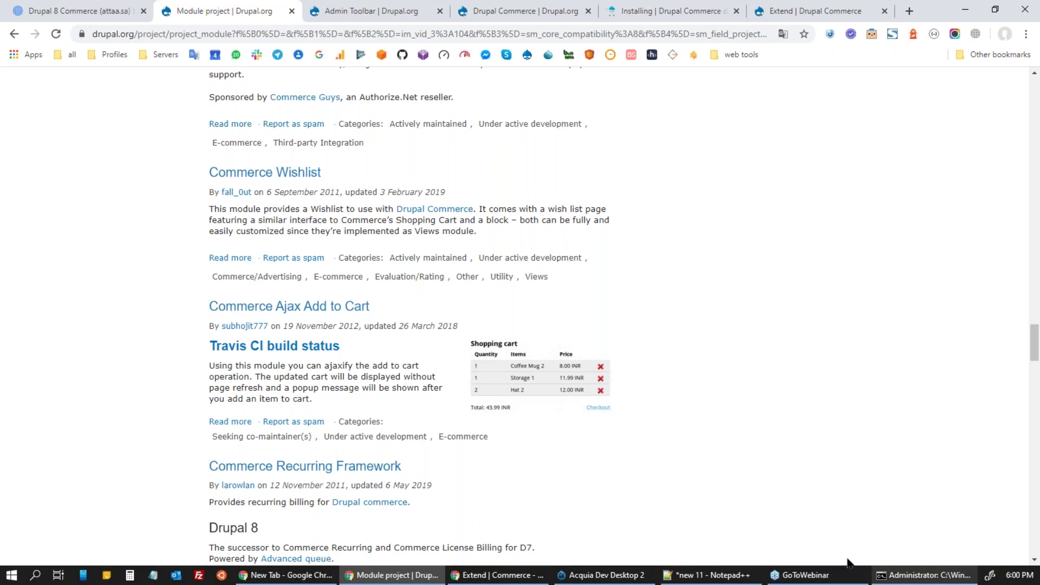
{"action": "left_click", "coordinate": [924, 575]}
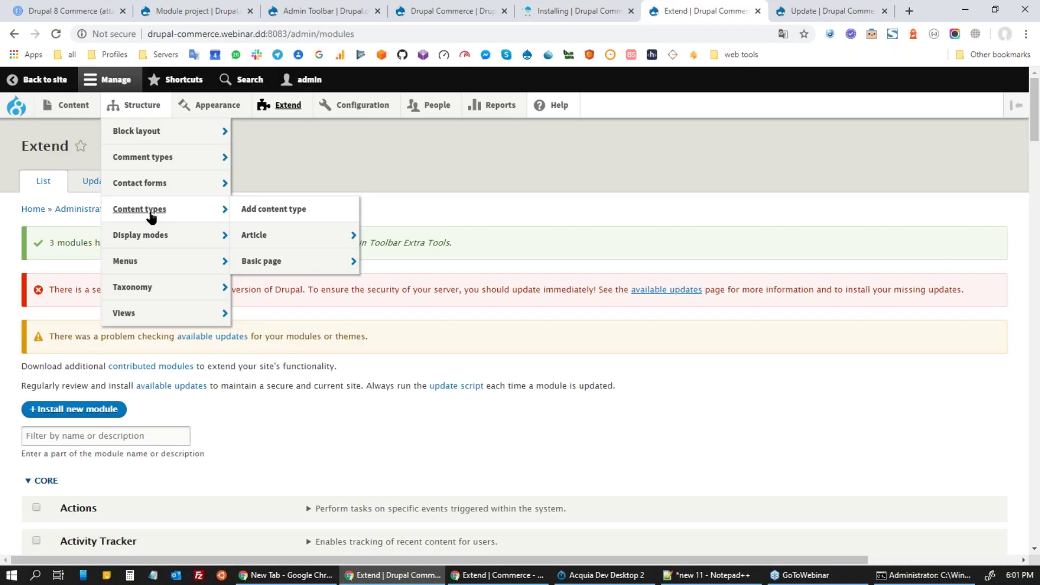
- Open Content types and Article's Manage fields, checking the running Composer console
{"action": "middle_click", "coordinate": [152, 215]}
{"action": "left_click", "coordinate": [805, 16]}
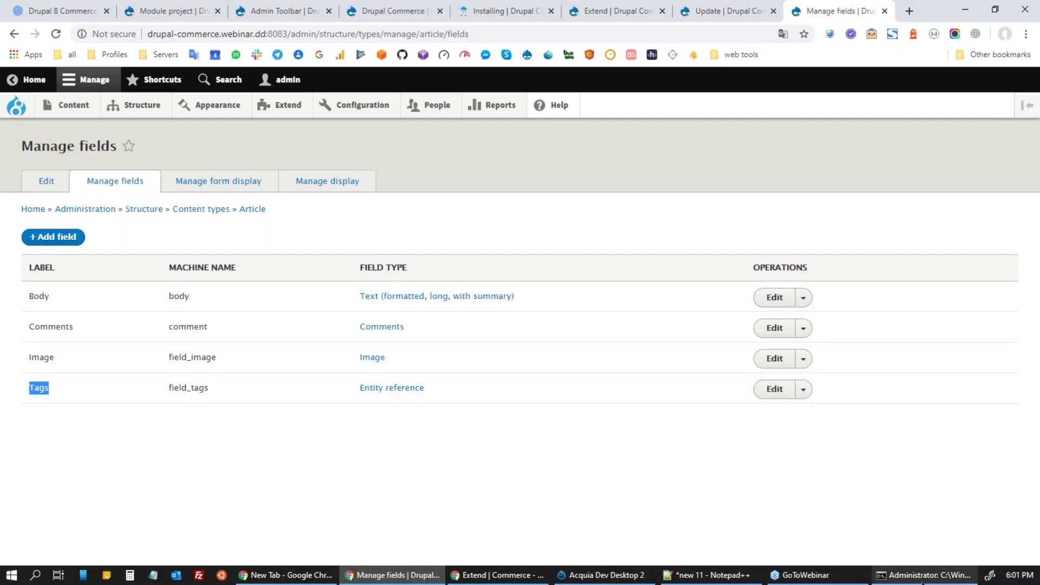
{"action": "left_click", "coordinate": [921, 580]}
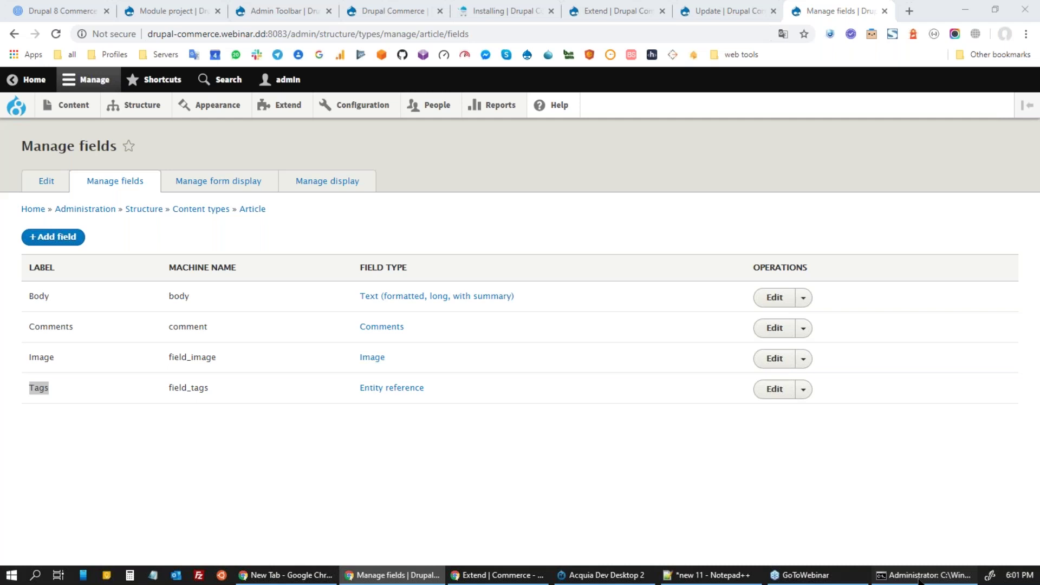
{"action": "left_click", "coordinate": [916, 580]}
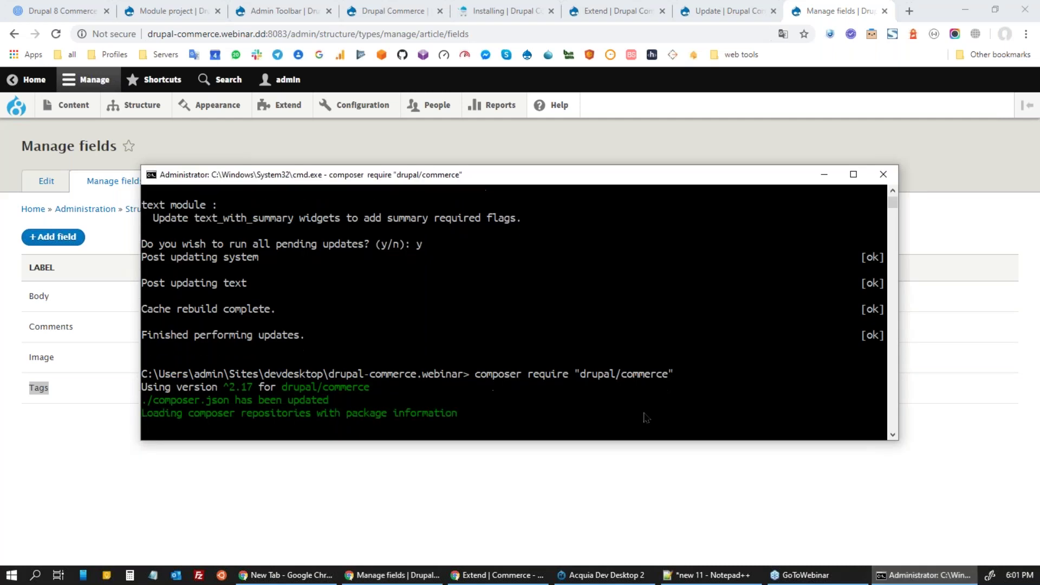
{"action": "key", "text": "alt+Tab"}
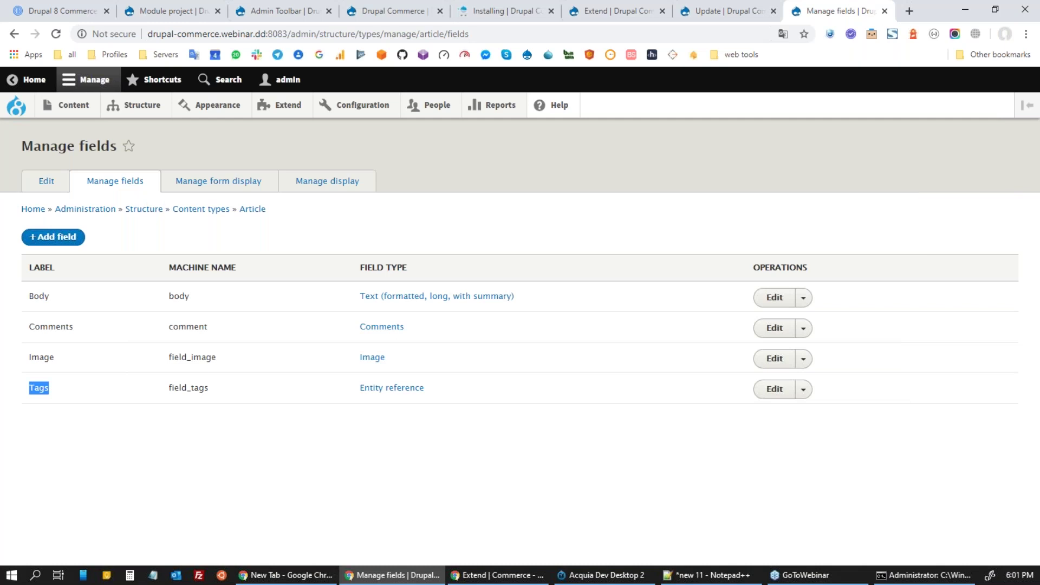
- Step through Article's Manage form display to Manage display, checking Composer progress
{"action": "left_click", "coordinate": [205, 177]}
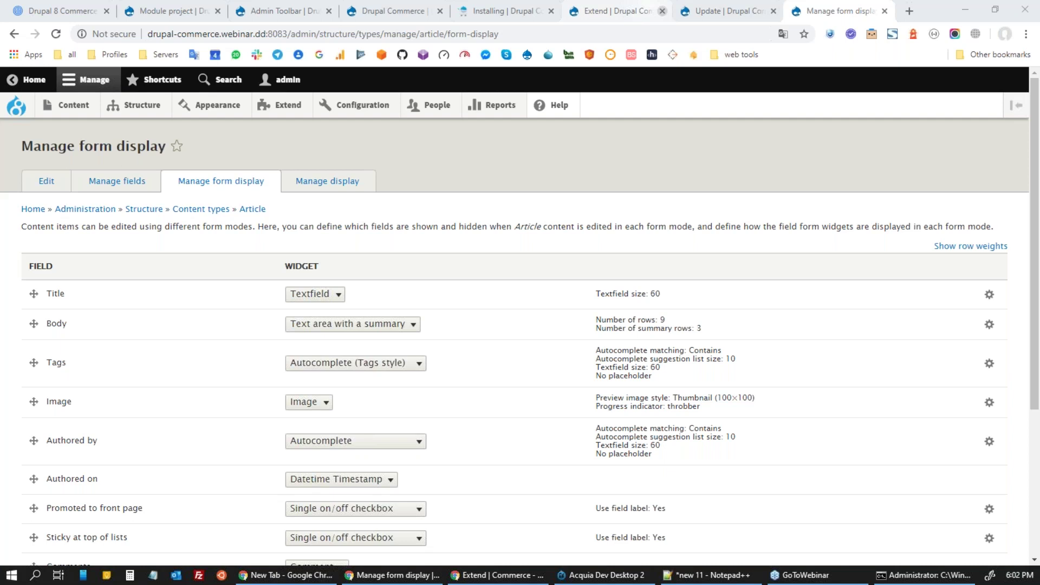
{"action": "left_click", "coordinate": [943, 577]}
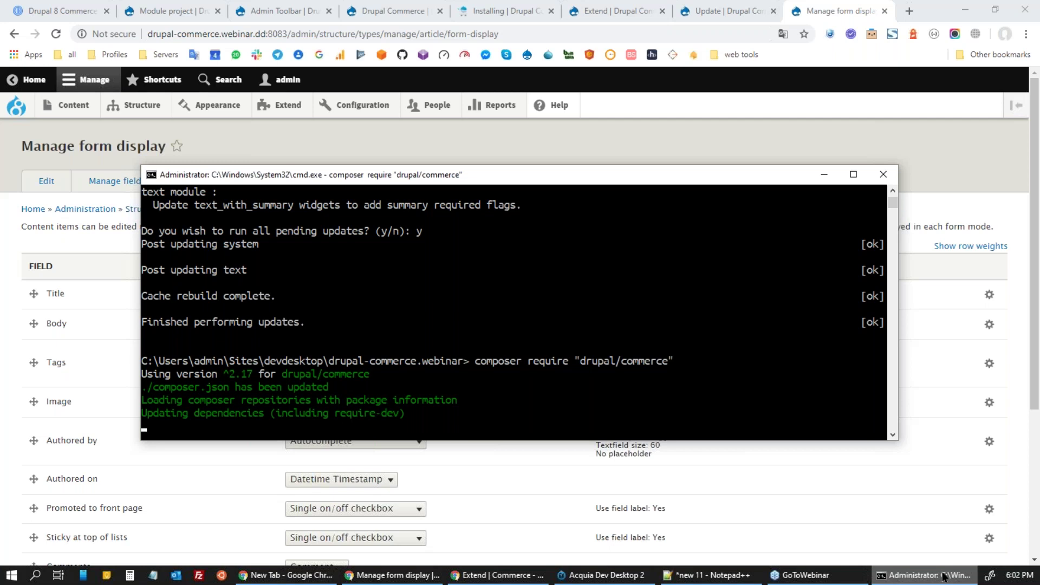
{"action": "left_click", "coordinate": [943, 577]}
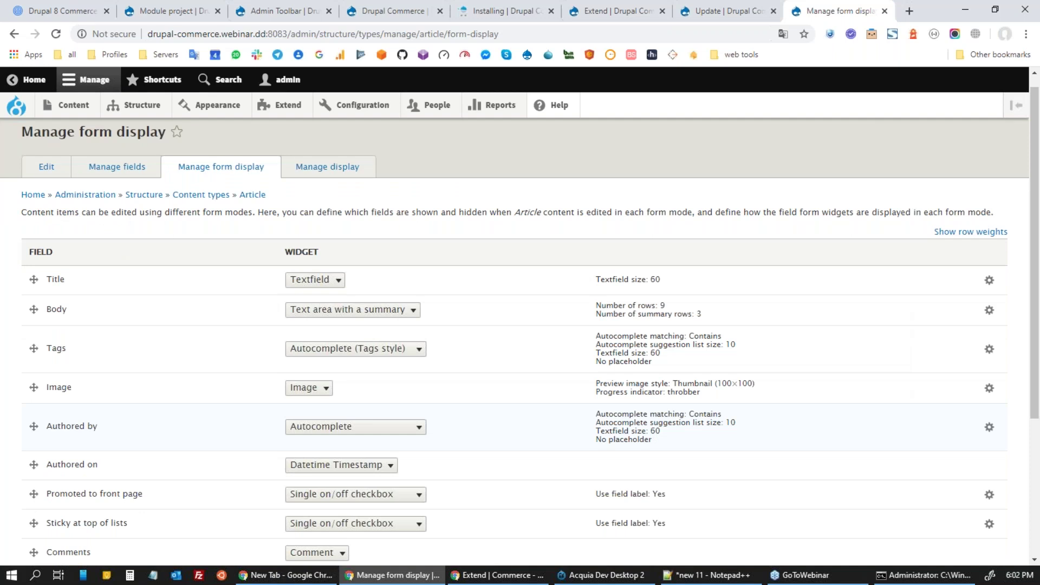
{"action": "left_click", "coordinate": [490, 258]}
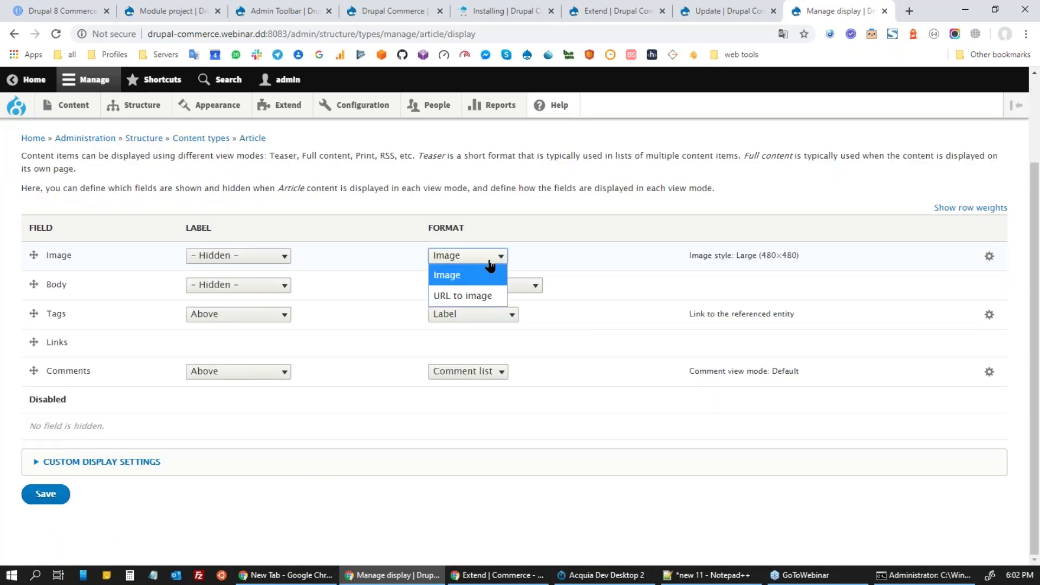
{"action": "left_click", "coordinate": [907, 576]}
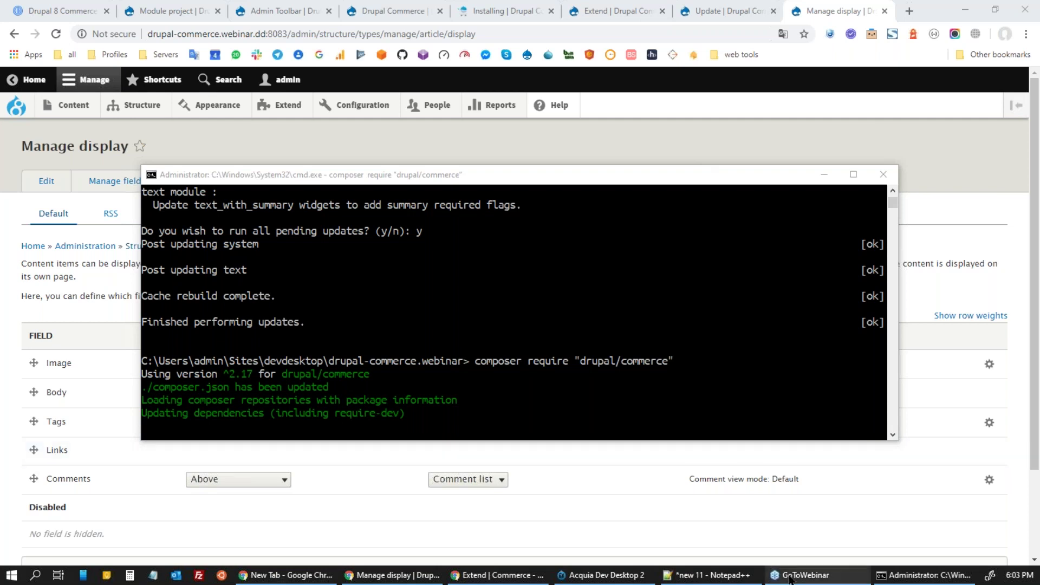
- Review Acquia Dev Desktop's local sites and add-site options, then return to Article's Manage display
{"action": "left_click", "coordinate": [605, 579]}
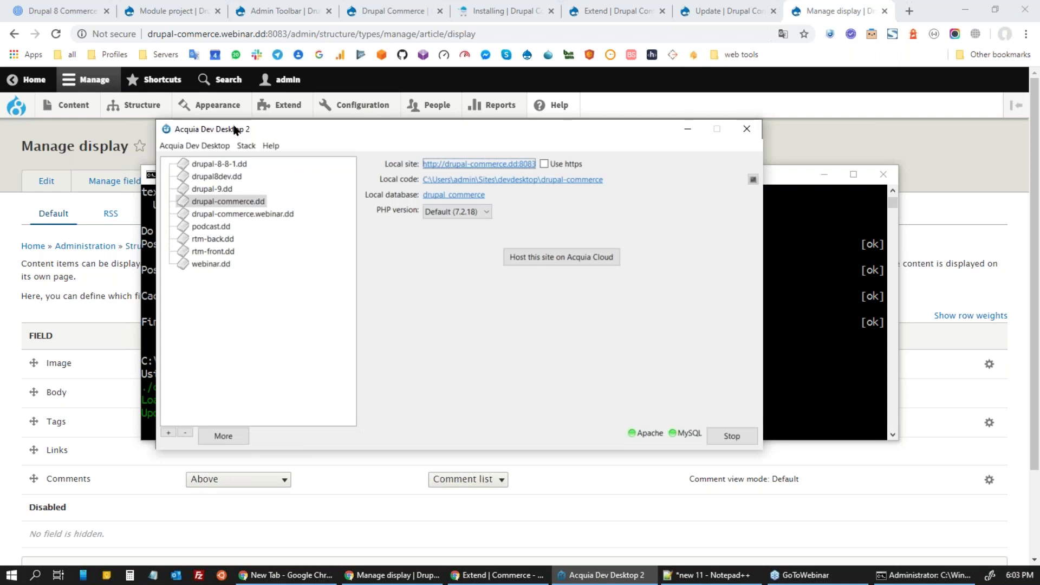
{"action": "left_click", "coordinate": [170, 434]}
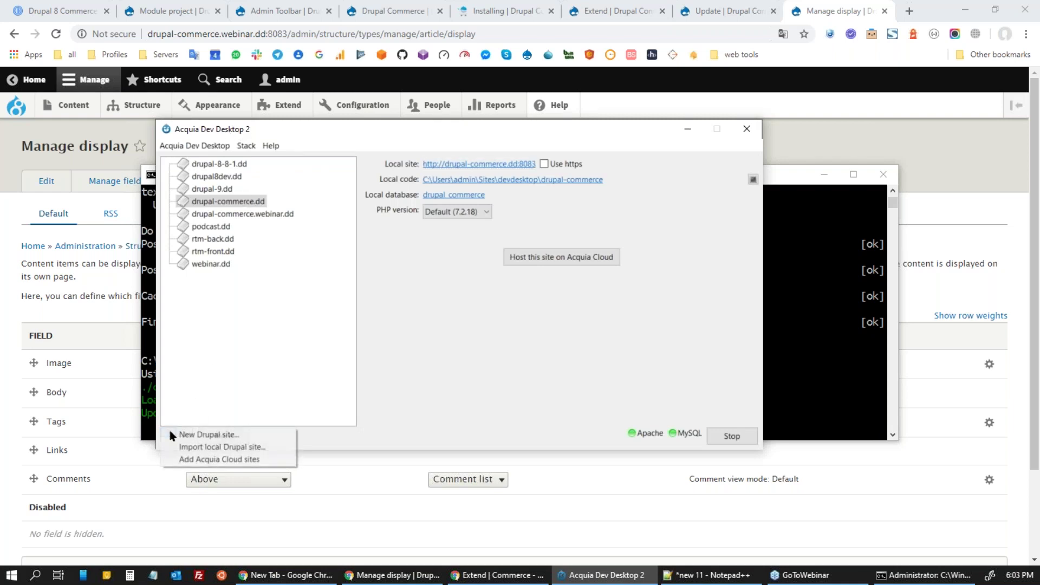
{"action": "left_click", "coordinate": [427, 330]}
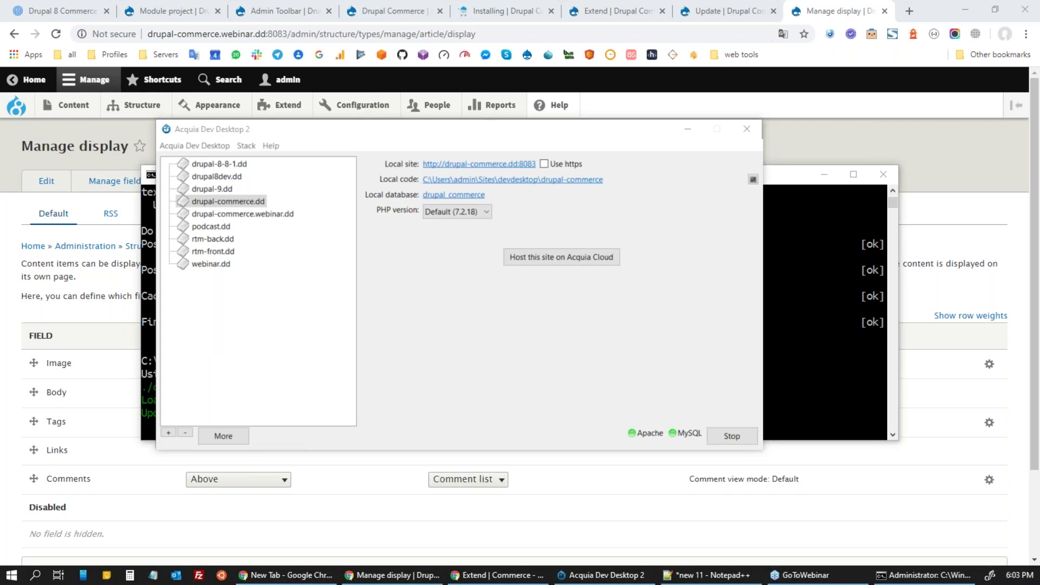
{"action": "left_click", "coordinate": [8, 206]}
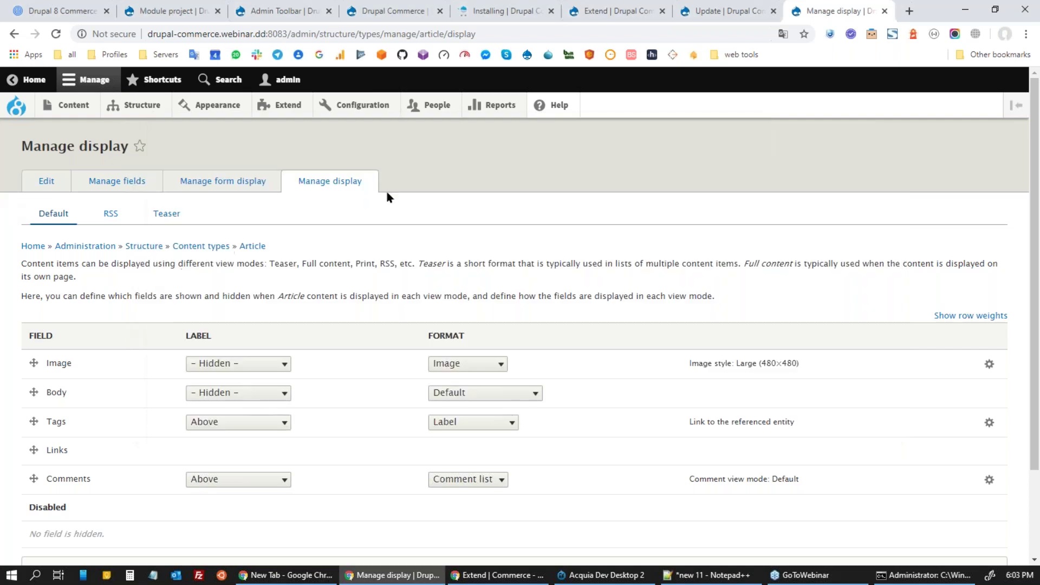
- Install Configuration Translation, Content Translation, Language and Interface Translation, then proceed to add a language
{"action": "left_click", "coordinate": [291, 110]}
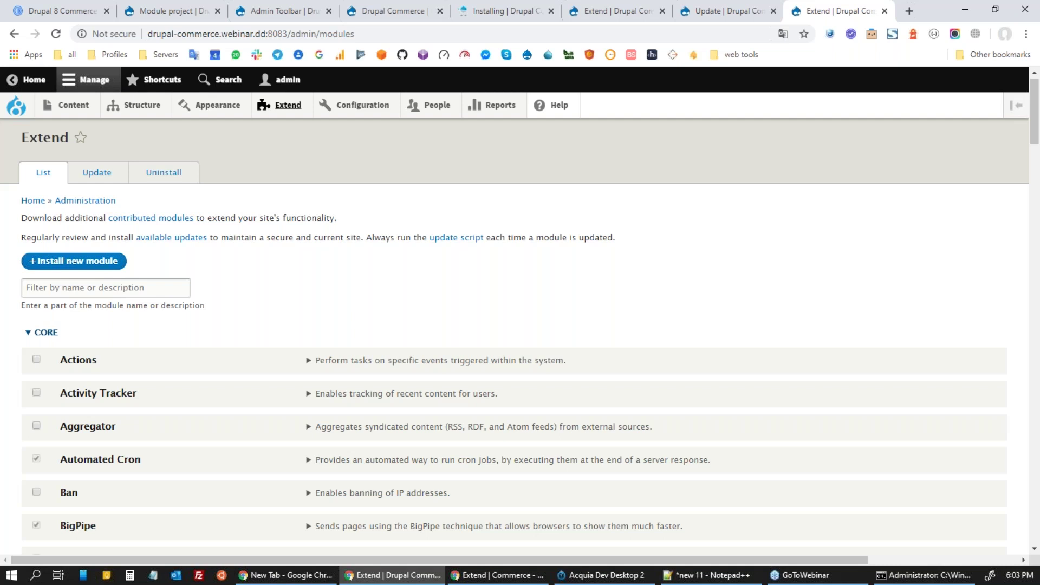
{"action": "scroll", "coordinate": [93, 329], "scroll_direction": "down", "scroll_amount": 20}
{"action": "scroll", "coordinate": [93, 329], "scroll_direction": "down", "scroll_amount": 15}
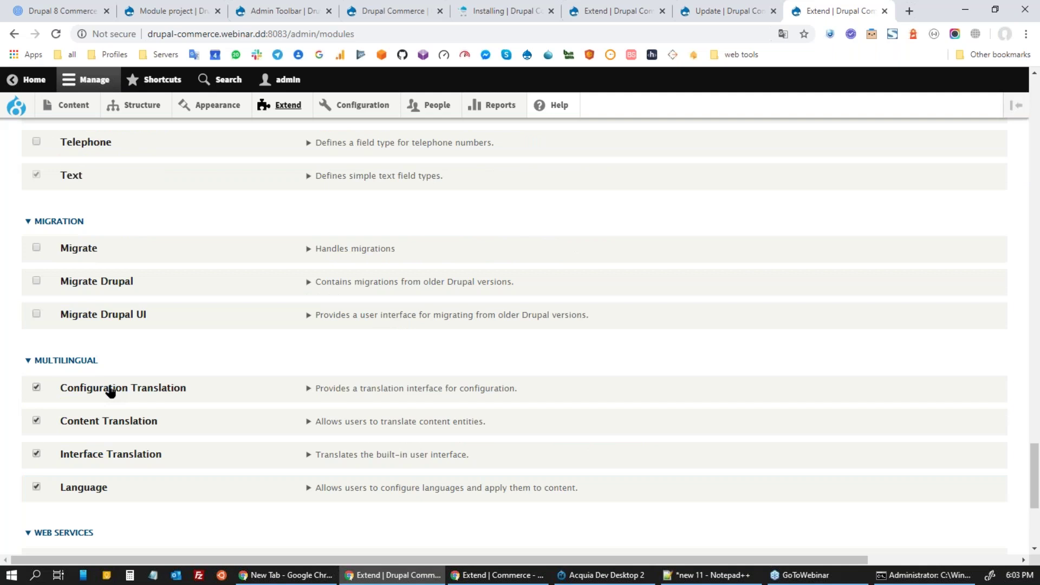
{"action": "scroll", "coordinate": [110, 391], "scroll_direction": "down", "scroll_amount": 5}
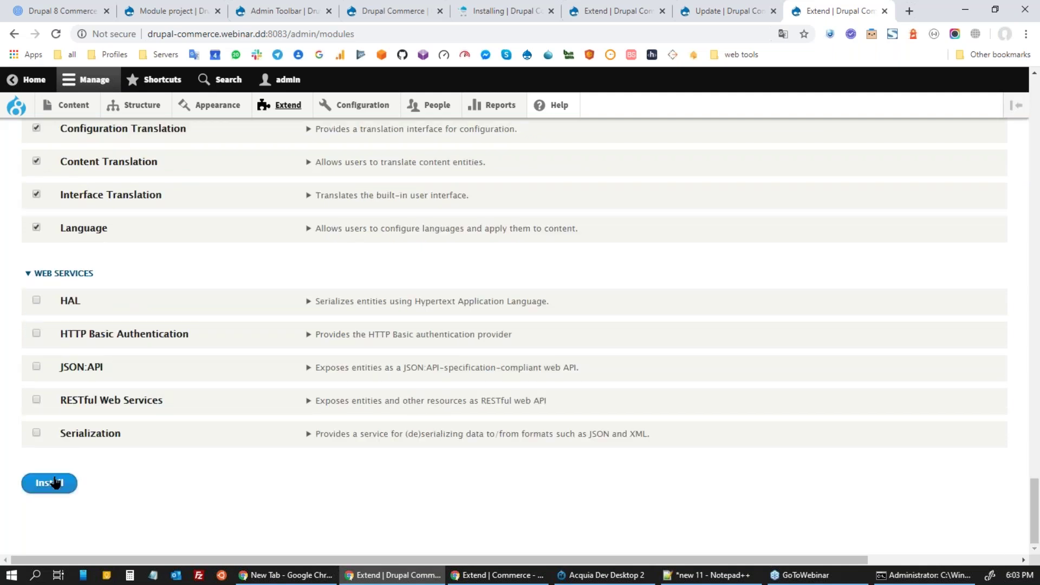
{"action": "left_click", "coordinate": [54, 482]}
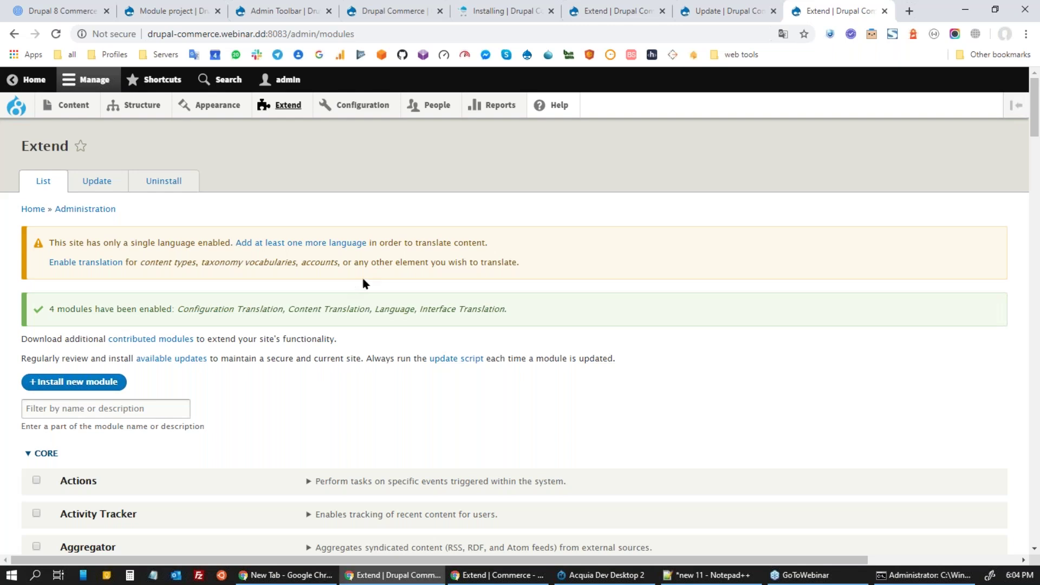
{"action": "scroll", "coordinate": [346, 337], "scroll_direction": "down", "scroll_amount": 1}
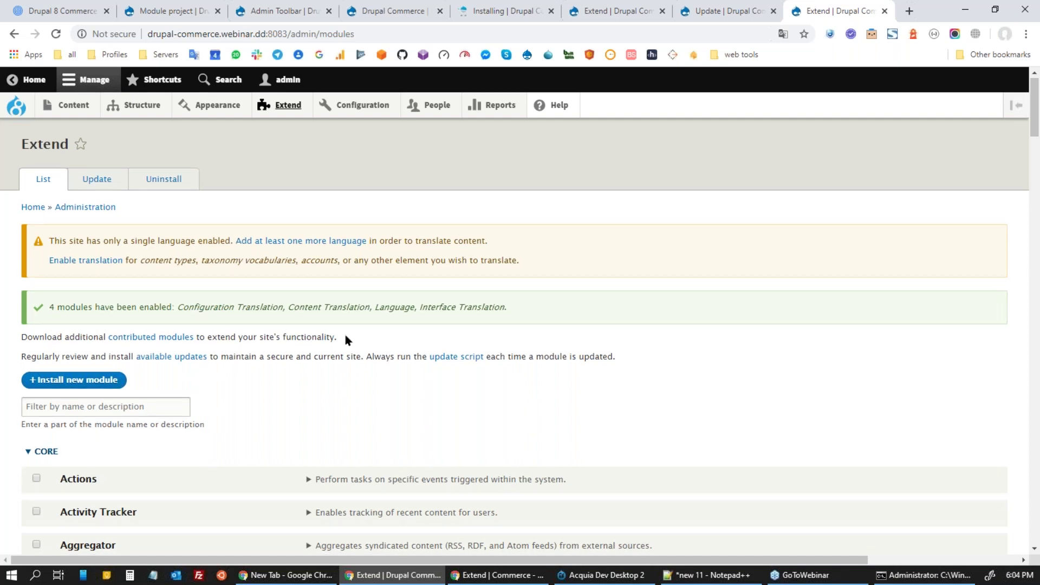
{"action": "scroll", "coordinate": [325, 298], "scroll_direction": "up", "scroll_amount": 1}
{"action": "left_click", "coordinate": [301, 245]}
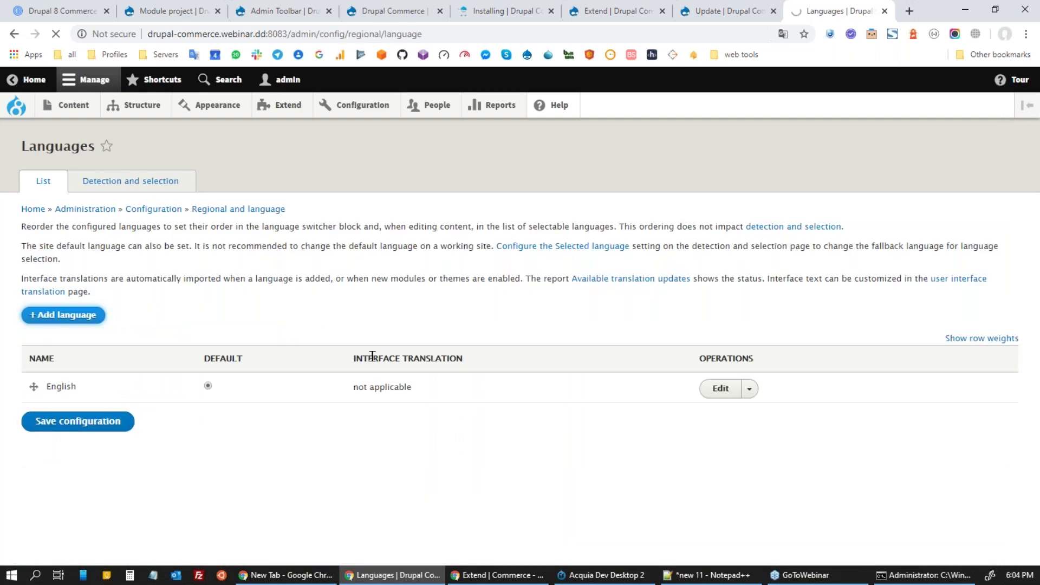
- Choose Arabic as the new site language and add it, glancing at the Commerce download
{"action": "left_click", "coordinate": [115, 230]}
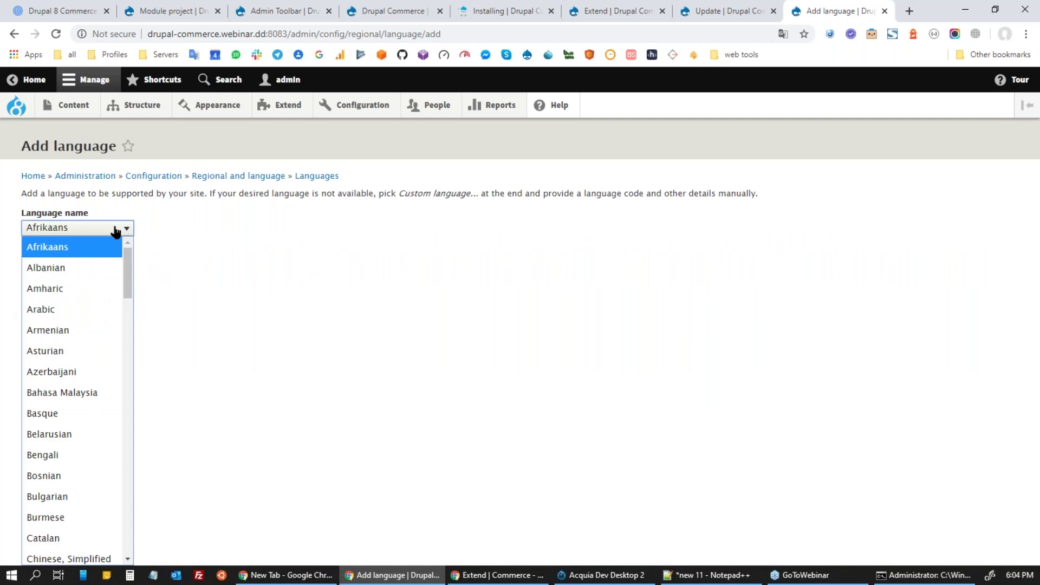
{"action": "key", "text": "Down"}
{"action": "key", "text": "Down"}
{"action": "key", "text": "Down"}
{"action": "key", "text": "Return"}
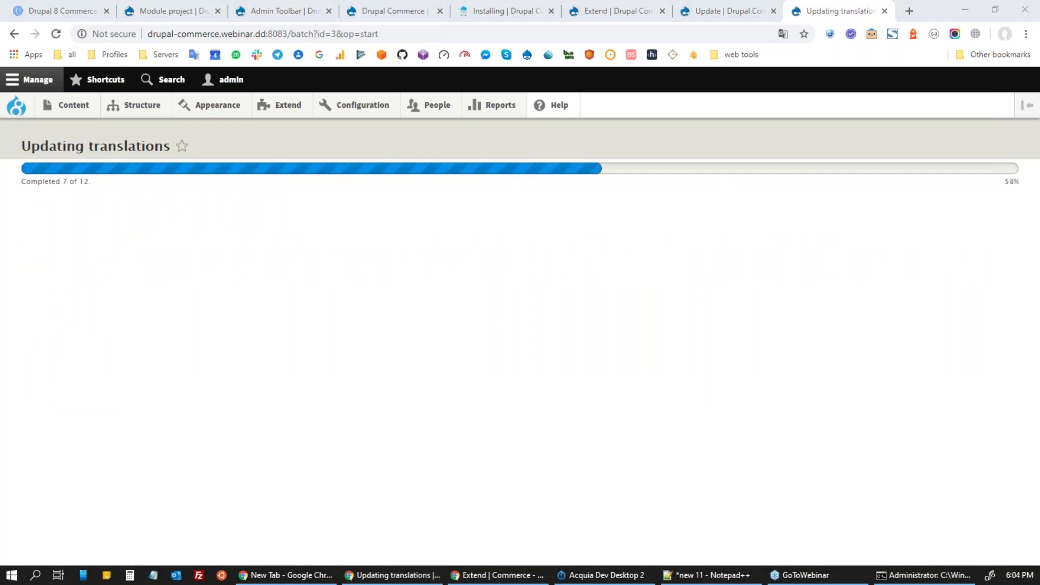
{"action": "left_click", "coordinate": [908, 579]}
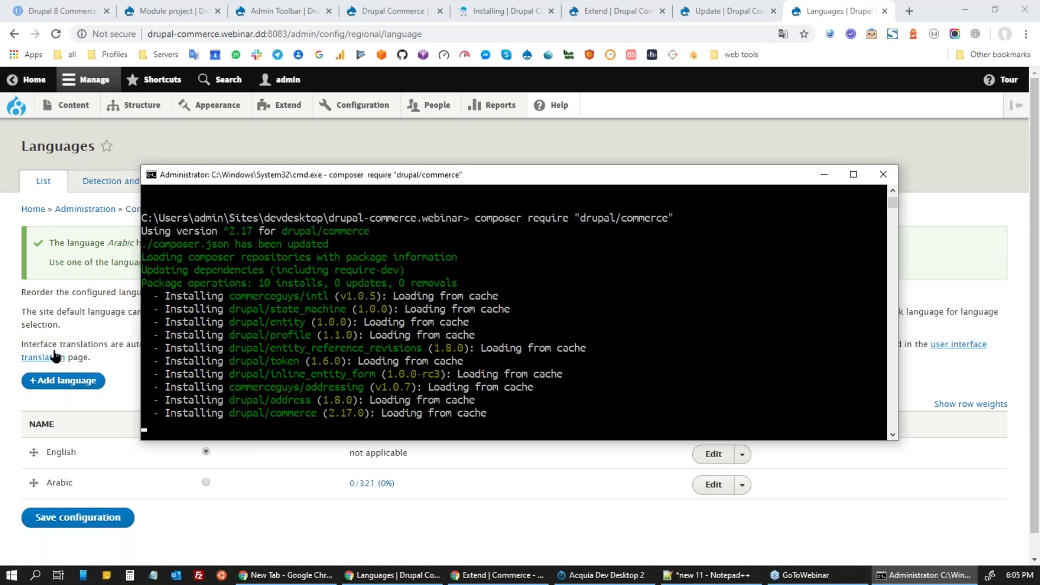
- Set Arabic as the default language on the Languages page
{"action": "left_click", "coordinate": [96, 338]}
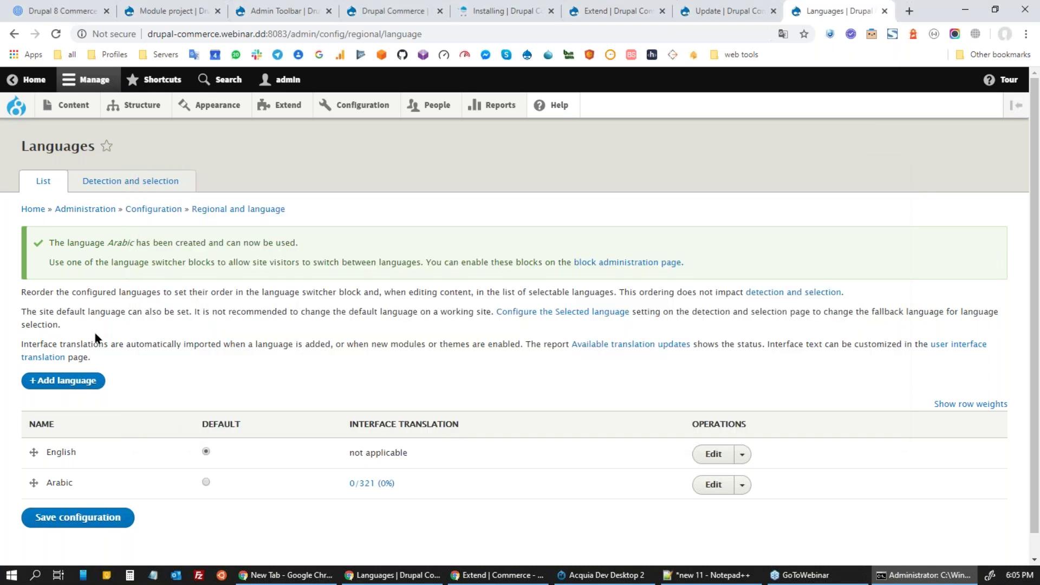
{"action": "scroll", "coordinate": [241, 395], "scroll_direction": "down", "scroll_amount": 1}
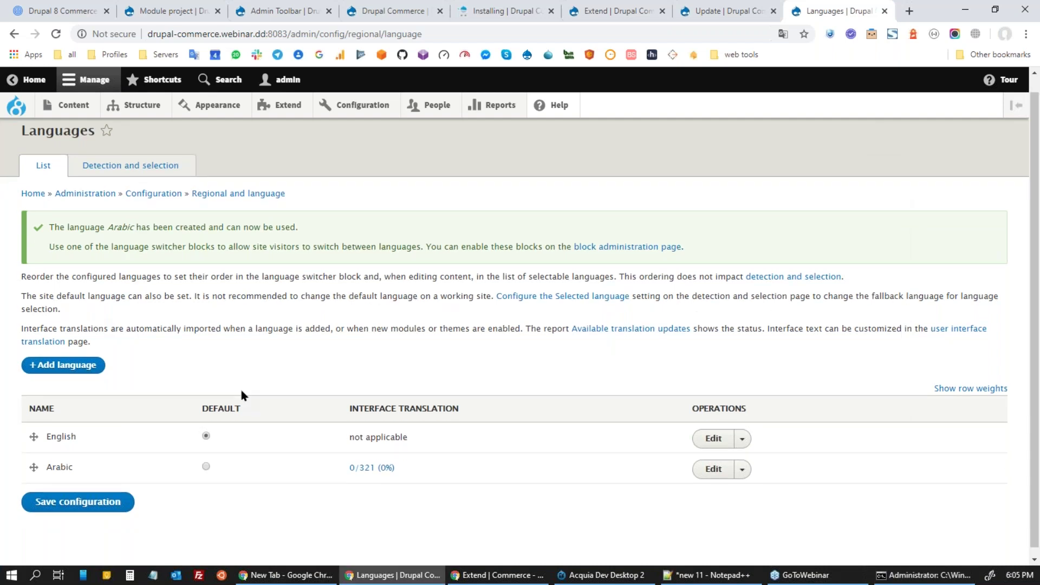
{"action": "scroll", "coordinate": [242, 395], "scroll_direction": "down", "scroll_amount": 1}
{"action": "left_click", "coordinate": [207, 458]}
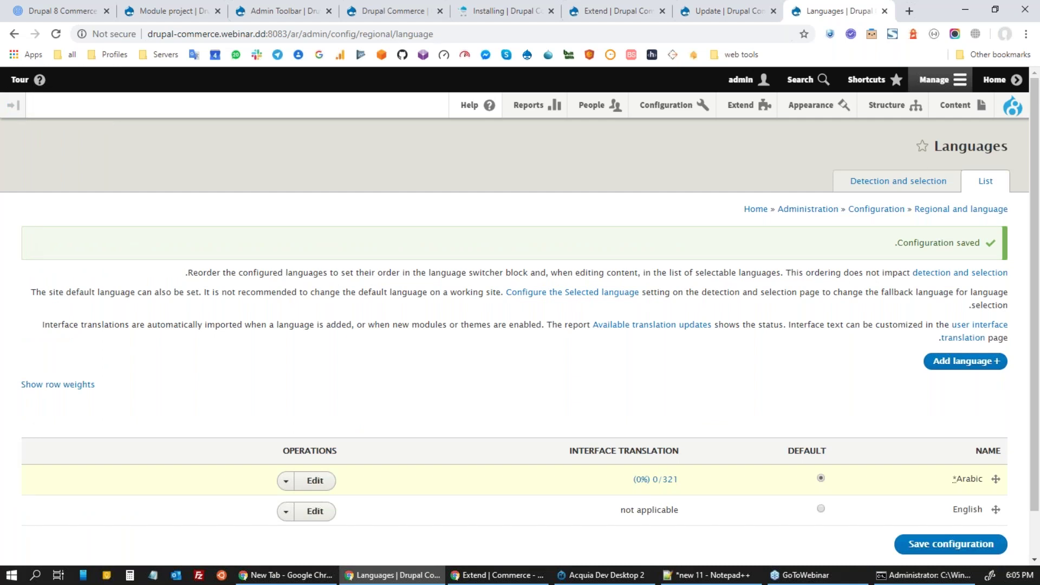
- Reload Languages and manually check for Arabic translation updates, then switch to the command prompt
{"action": "key", "text": "F5"}
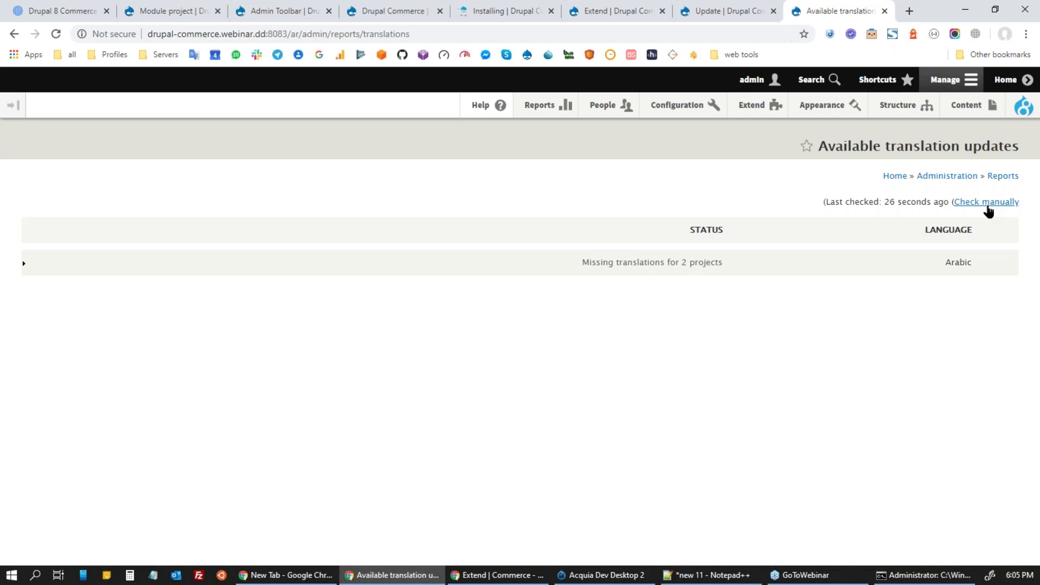
{"action": "left_click", "coordinate": [986, 205]}
{"action": "key", "text": "alt+Tab"}
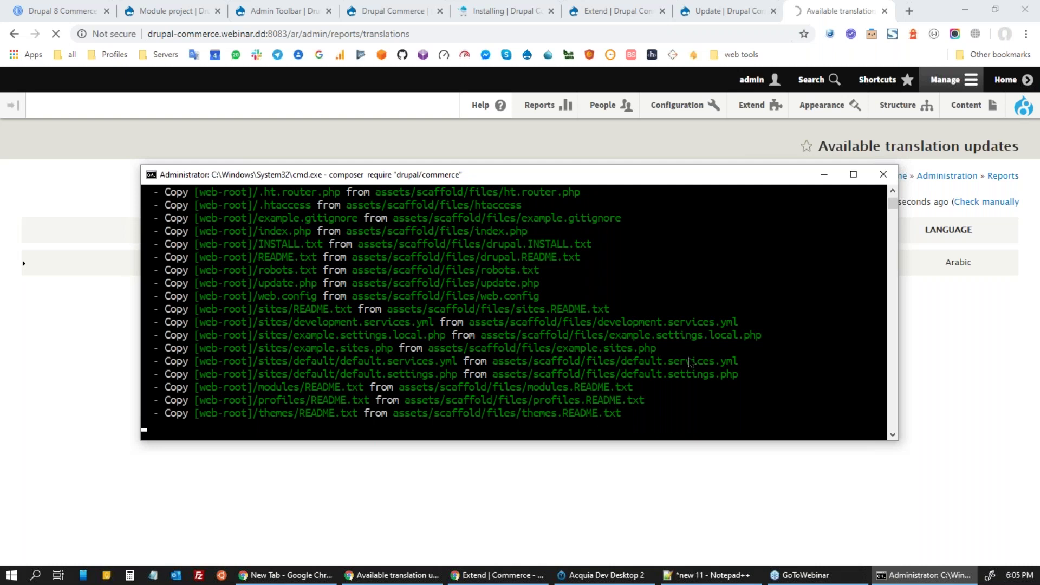
- Bring Chrome's Available translation updates tab back to see the check at 100%
{"action": "left_click", "coordinate": [850, 7]}
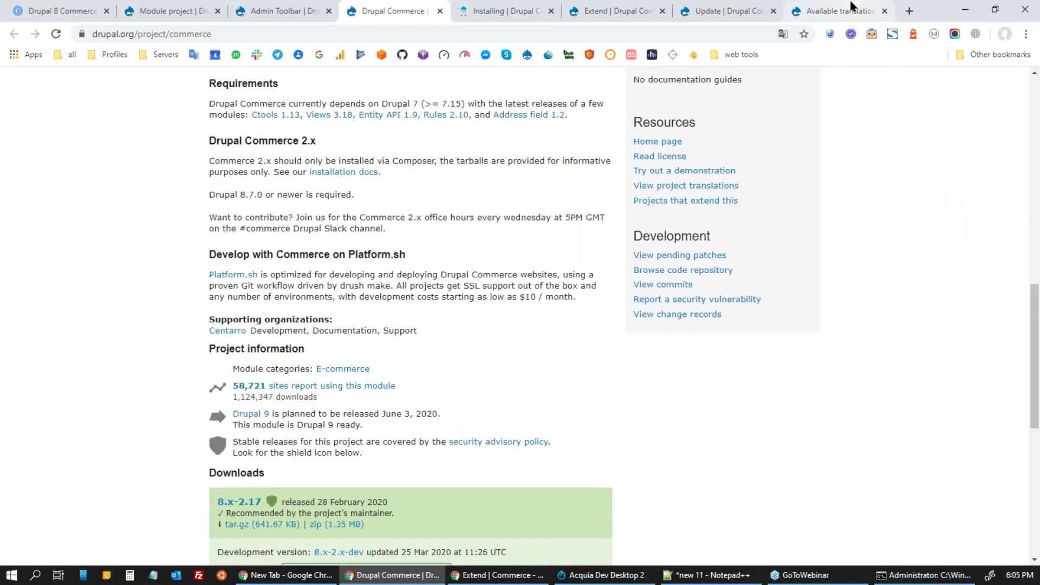
{"action": "left_click", "coordinate": [851, 7]}
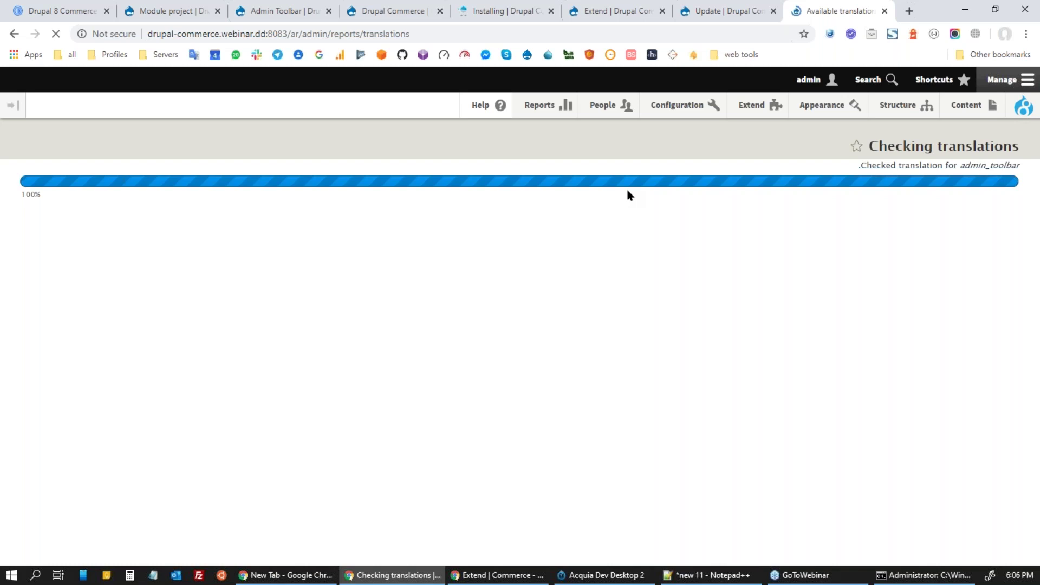
- Make English the default language, ordered above Arabic, then go to the Extend module list
{"action": "left_click", "coordinate": [677, 104]}
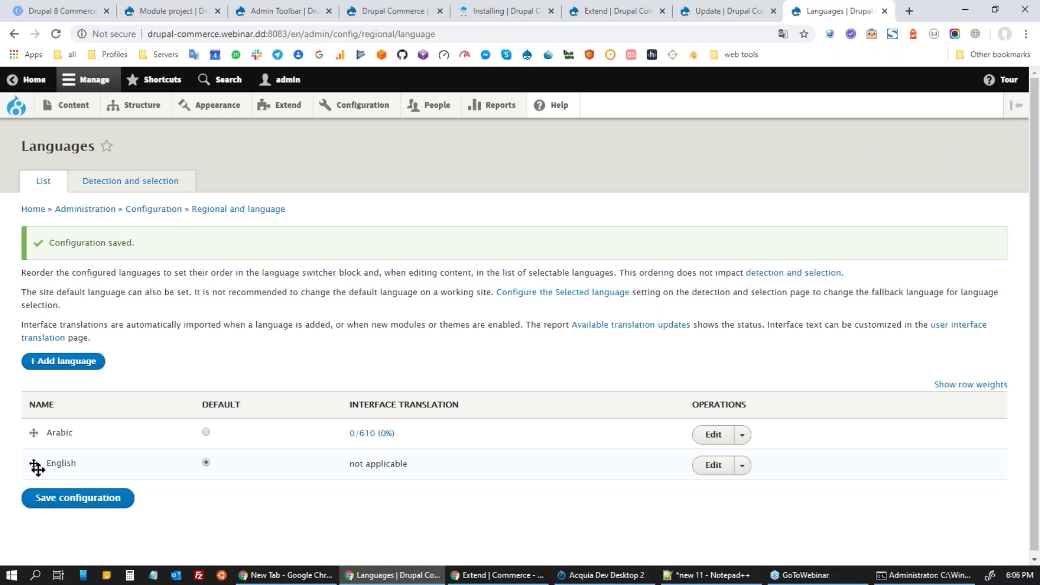
{"action": "left_click_drag", "start_coordinate": [37, 467], "coordinate": [34, 435]}
{"action": "left_click", "coordinate": [287, 108]}
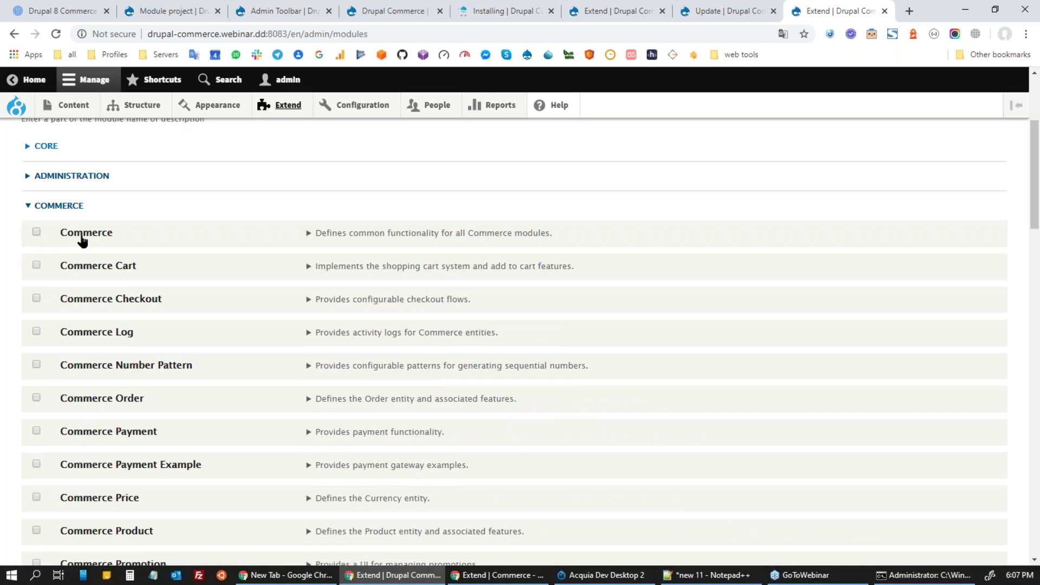
- Install Commerce with its required Address, Entity, Inline Entity Form and Token modules
{"action": "scroll", "coordinate": [98, 430], "scroll_direction": "down", "scroll_amount": 6}
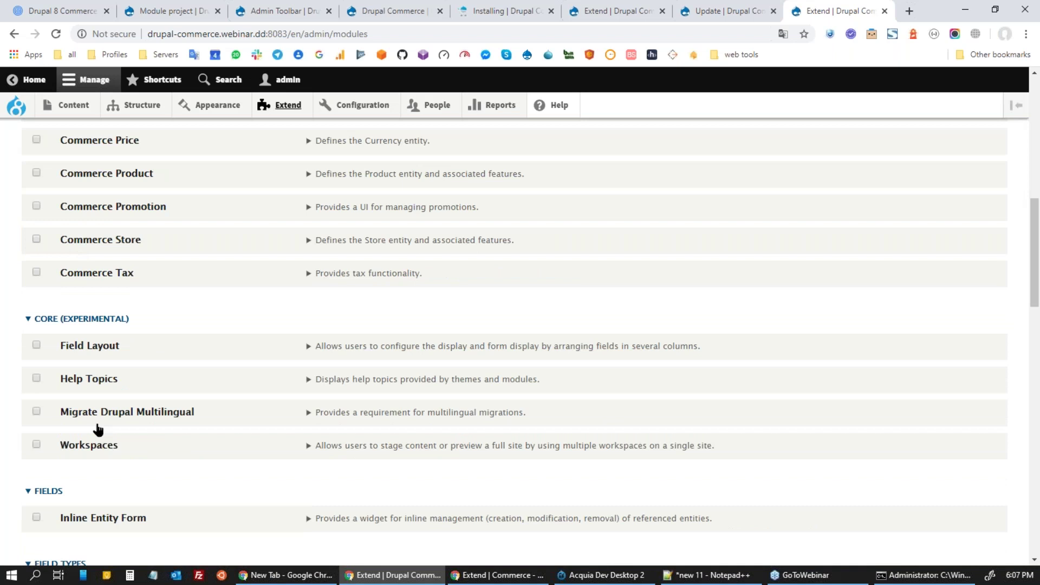
{"action": "scroll", "coordinate": [98, 430], "scroll_direction": "down", "scroll_amount": 15}
{"action": "left_click", "coordinate": [49, 494]}
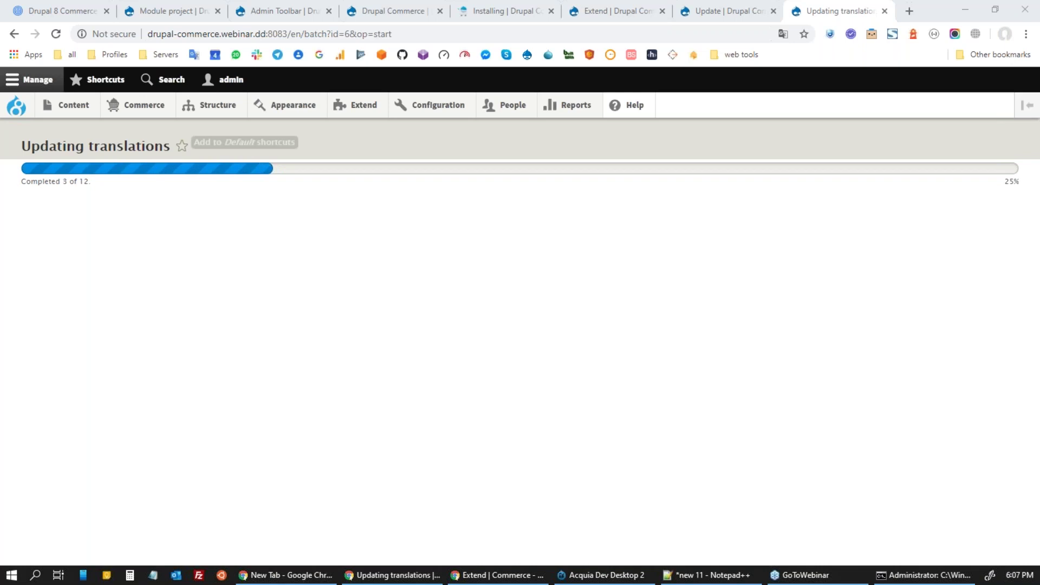
{"action": "mouse_move", "coordinate": [134, 107]}
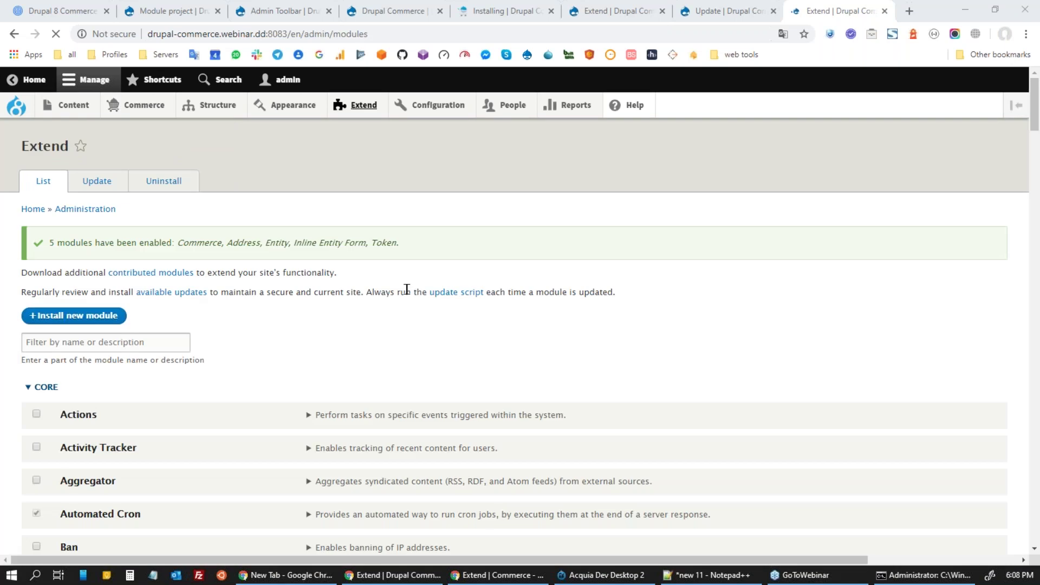
{"action": "mouse_move", "coordinate": [149, 131]}
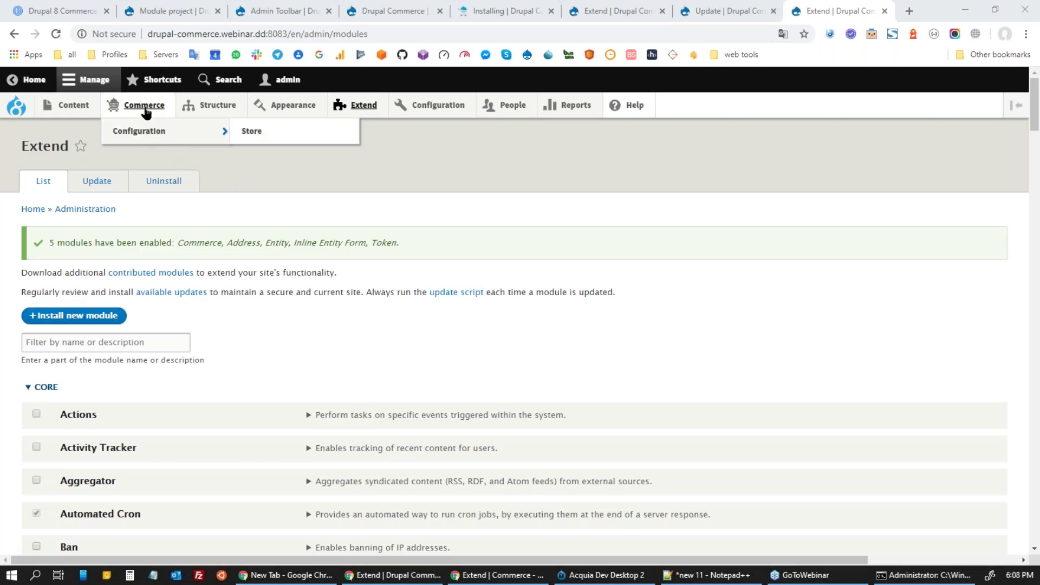
{"action": "left_click", "coordinate": [145, 110]}
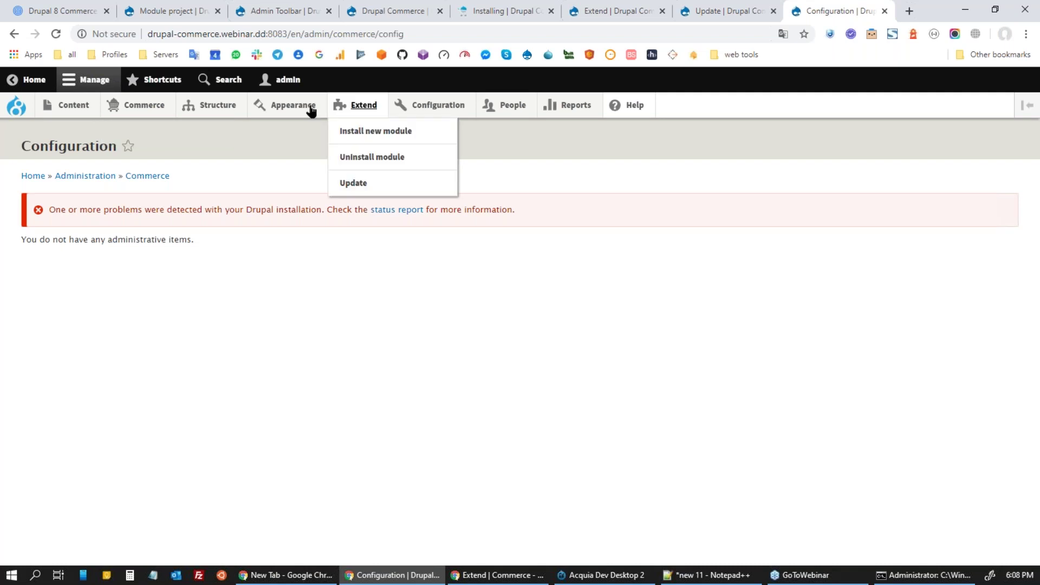
{"action": "left_click", "coordinate": [251, 131]}
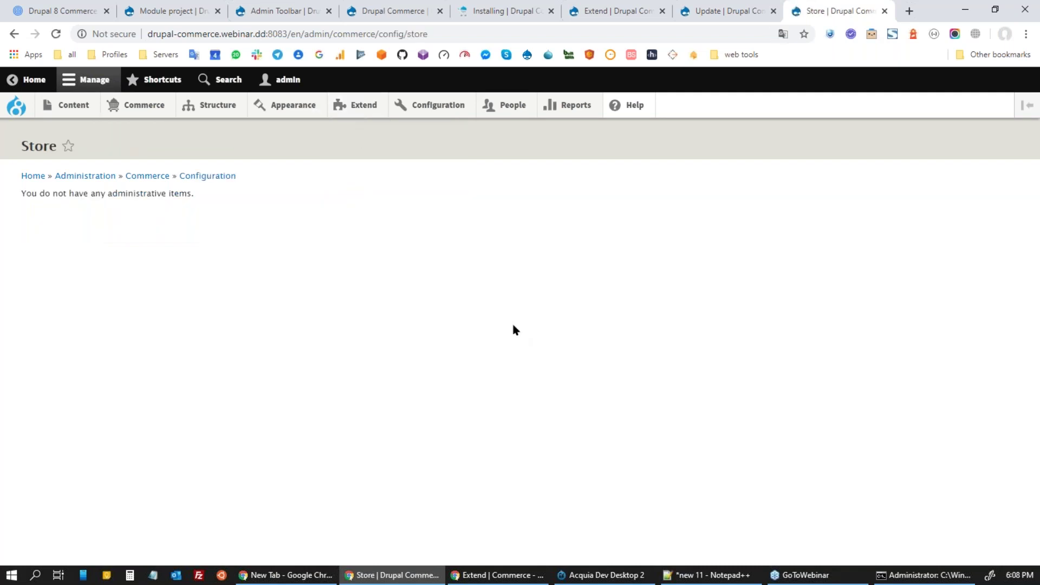
{"action": "left_click", "coordinate": [364, 105]}
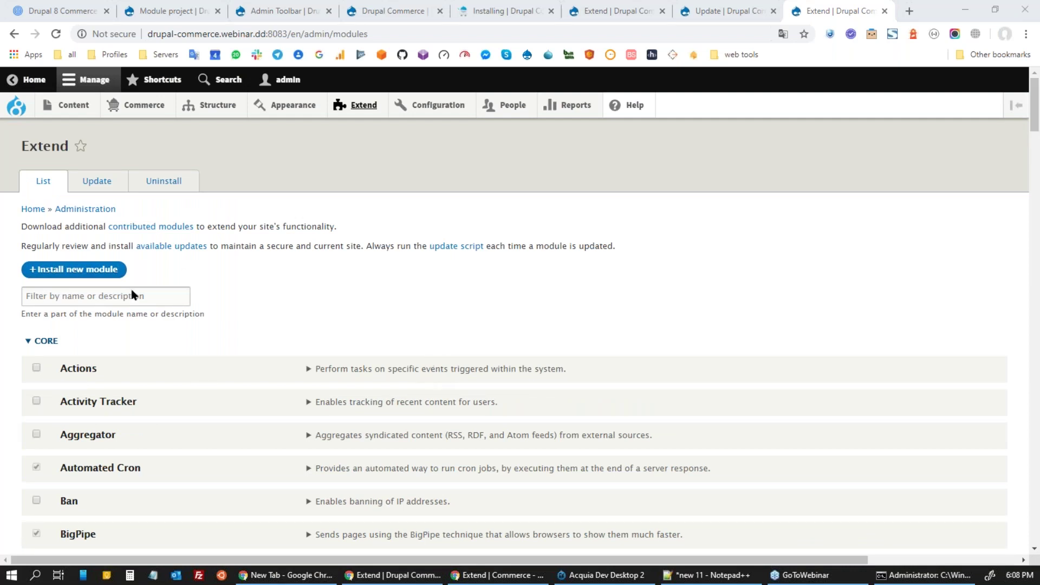
- Collapse CORE and tick Commerce Cart, Checkout, Log, Order and Payment
{"action": "left_click", "coordinate": [38, 343]}
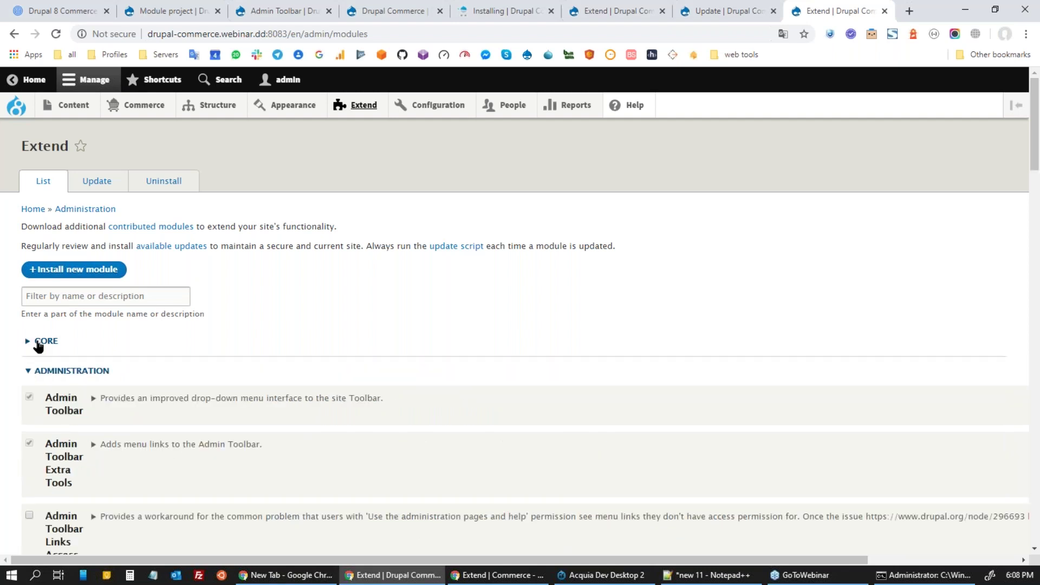
{"action": "scroll", "coordinate": [108, 310], "scroll_direction": "down", "scroll_amount": 10}
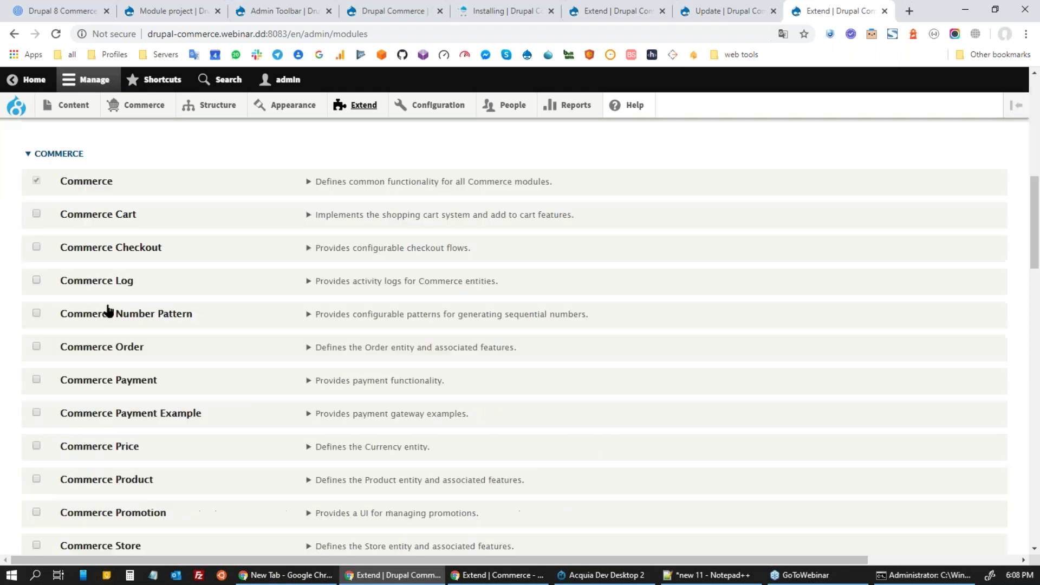
{"action": "scroll", "coordinate": [108, 310], "scroll_direction": "up", "scroll_amount": 1}
{"action": "left_click", "coordinate": [108, 278]}
{"action": "left_click", "coordinate": [121, 312]}
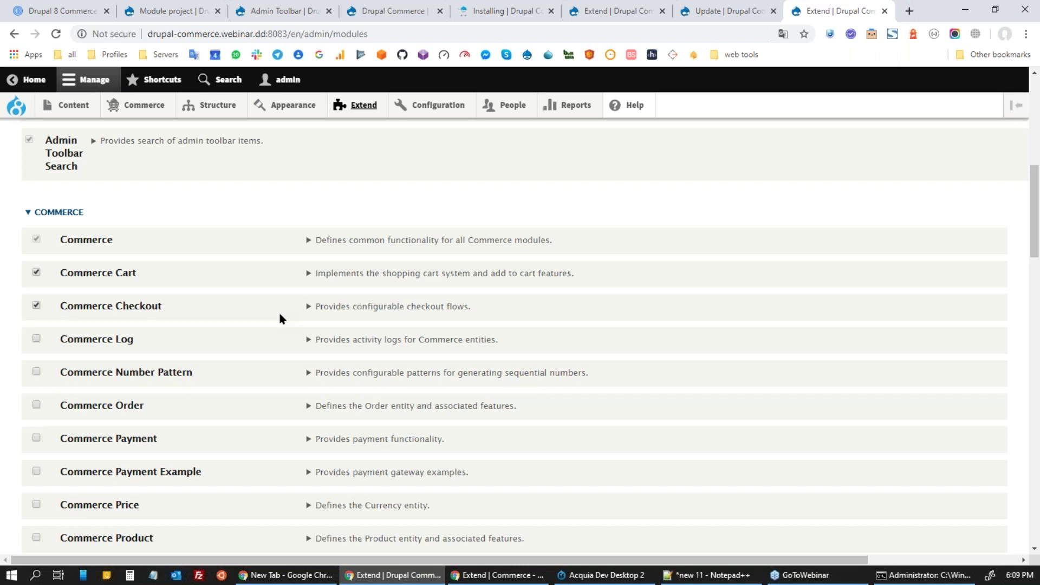
{"action": "scroll", "coordinate": [279, 318], "scroll_direction": "down", "scroll_amount": 3}
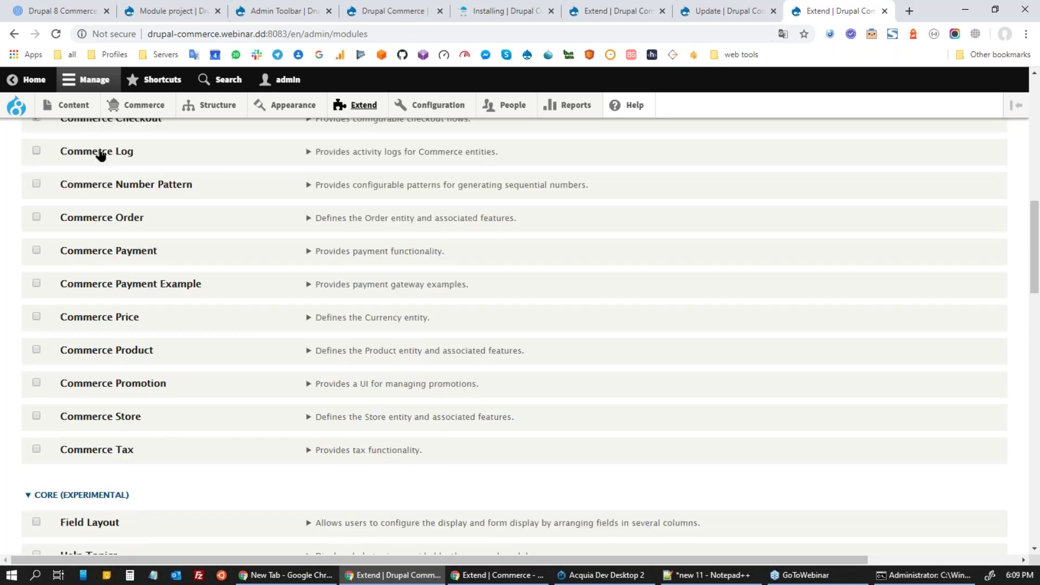
{"action": "left_click", "coordinate": [100, 153]}
{"action": "left_click", "coordinate": [111, 217]}
{"action": "left_click", "coordinate": [124, 251]}
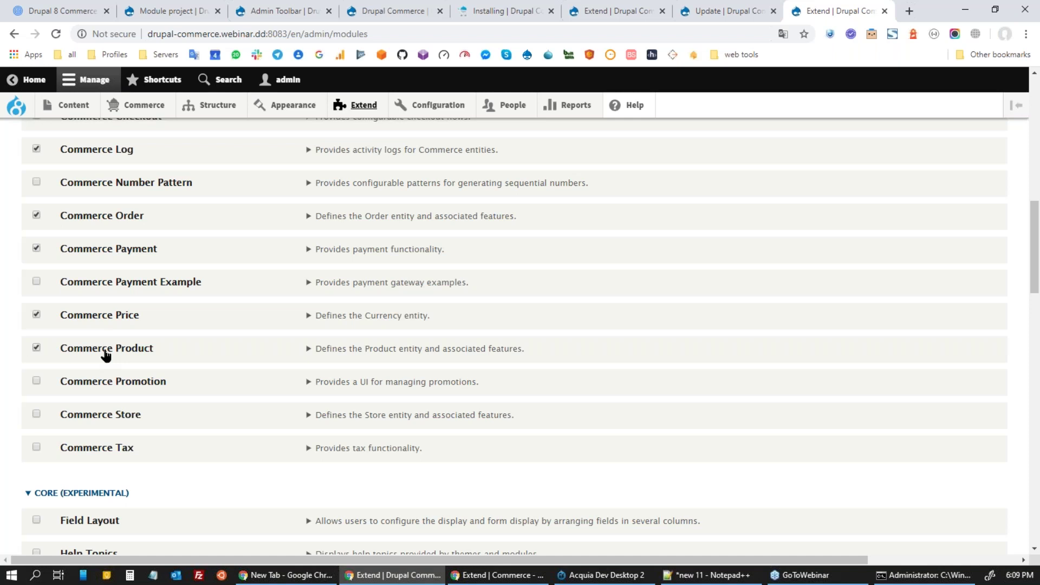
- Tick Commerce Promotion and Store, leave Commerce Tax off, and submit for installation
{"action": "scroll", "coordinate": [105, 355], "scroll_direction": "down", "scroll_amount": 2}
{"action": "left_click", "coordinate": [107, 260]}
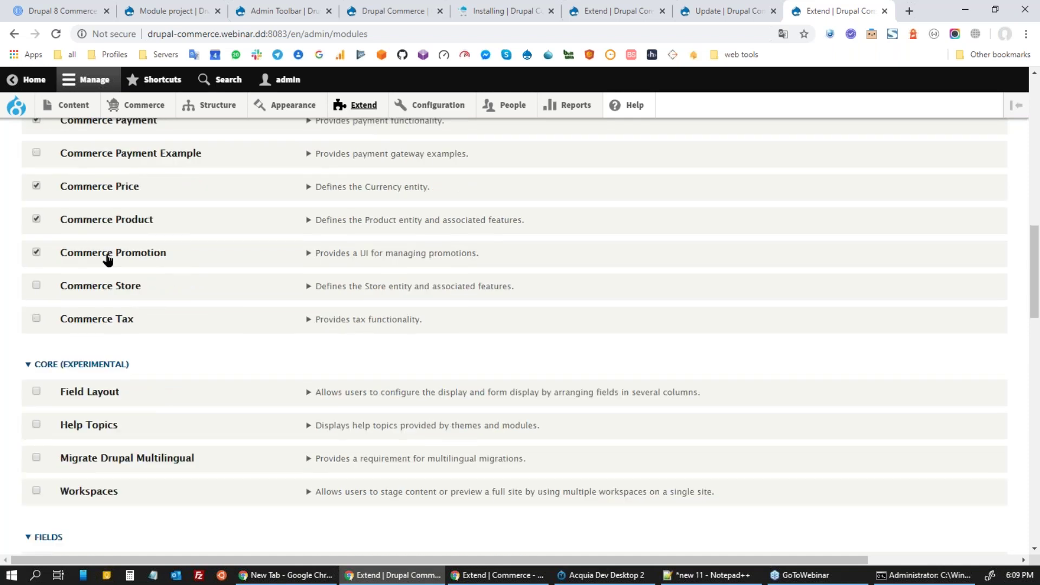
{"action": "left_click", "coordinate": [95, 288]}
{"action": "mouse_move", "coordinate": [154, 107]}
{"action": "left_click", "coordinate": [106, 323]}
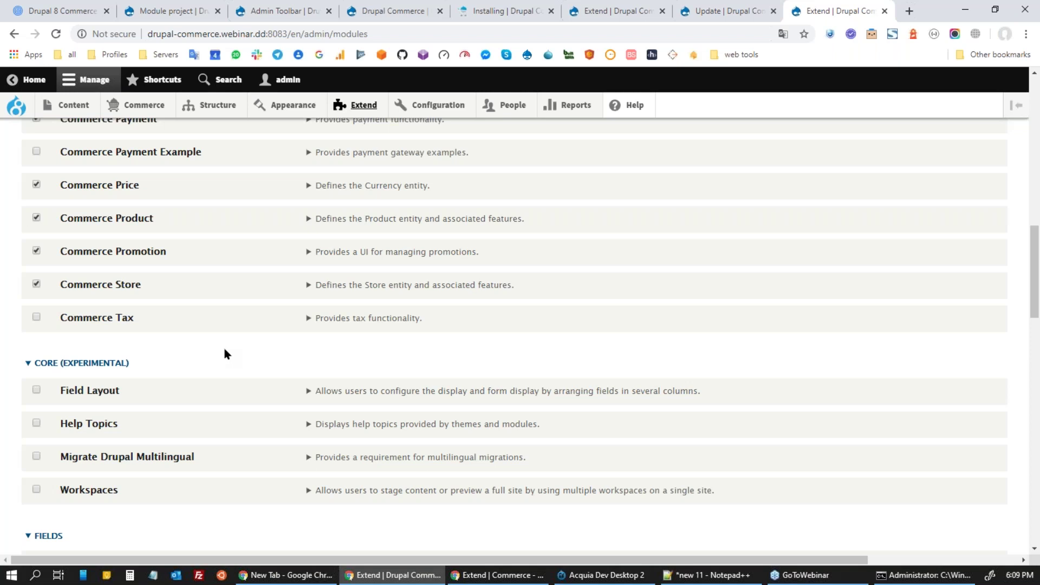
{"action": "scroll", "coordinate": [225, 354], "scroll_direction": "down", "scroll_amount": 1}
{"action": "scroll", "coordinate": [226, 354], "scroll_direction": "down", "scroll_amount": 1}
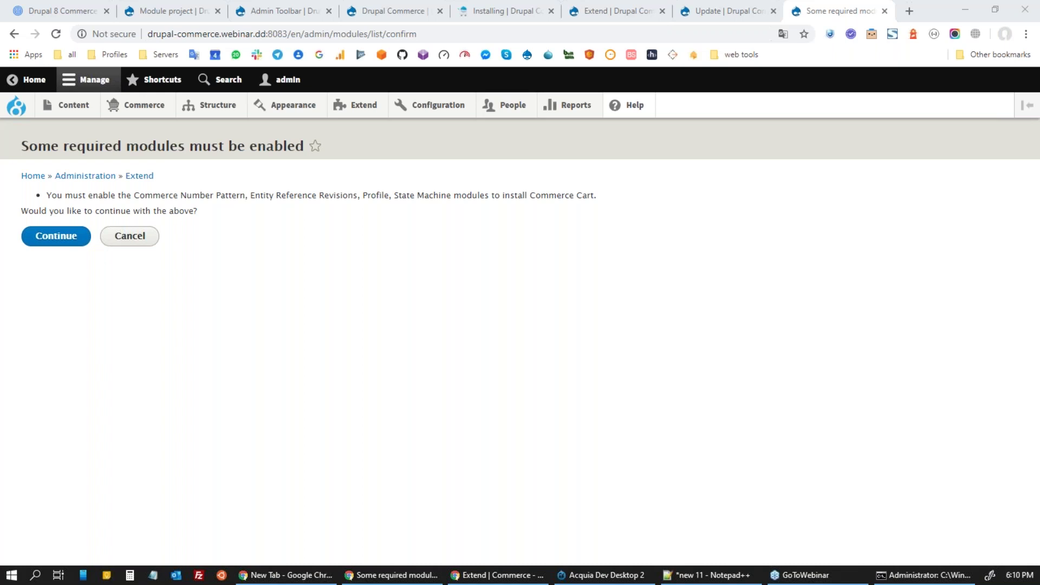
- Approve enabling the required dependency modules so the translation update batch starts
{"action": "left_click", "coordinate": [59, 239]}
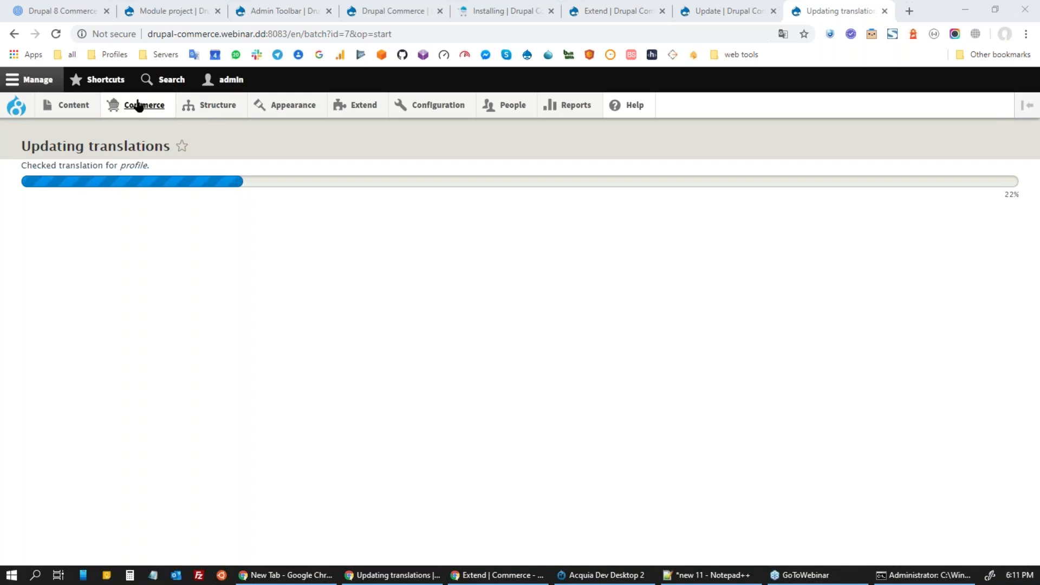
- Open Commerce > Configuration in a new browser tab
{"action": "mouse_move", "coordinate": [138, 106]}
{"action": "mouse_move", "coordinate": [283, 237]}
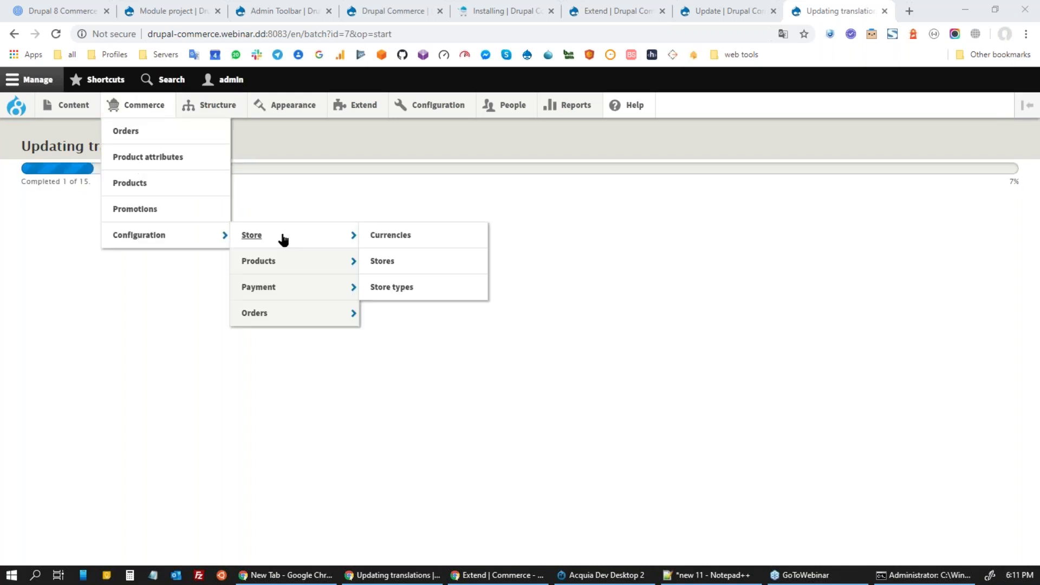
{"action": "right_click", "coordinate": [163, 235]}
{"action": "left_click", "coordinate": [217, 240]}
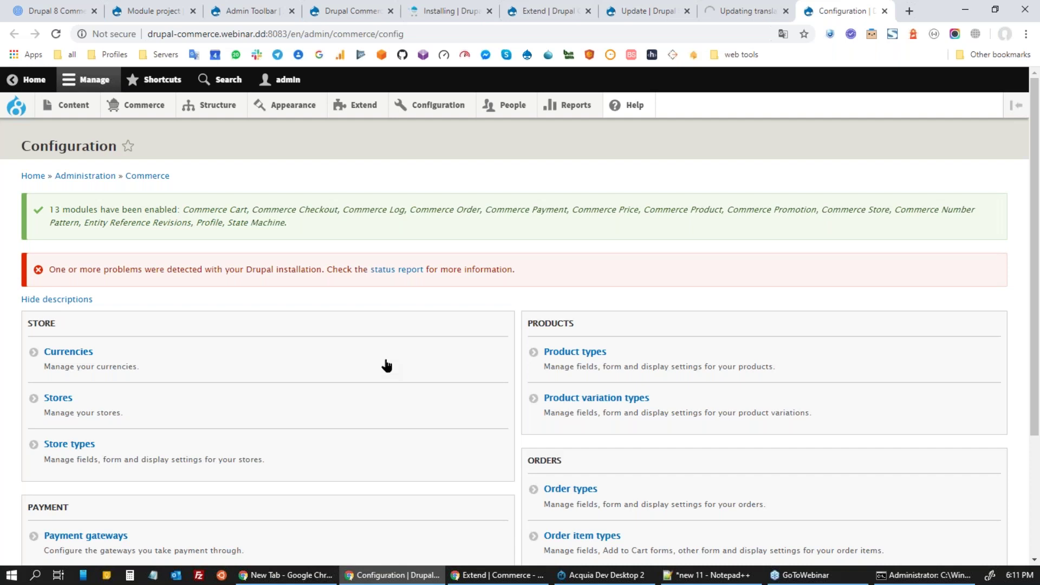
- Scroll through the Commerce configuration page, then switch back to the Prezi presentation tab
{"action": "scroll", "coordinate": [382, 367], "scroll_direction": "down", "scroll_amount": 1}
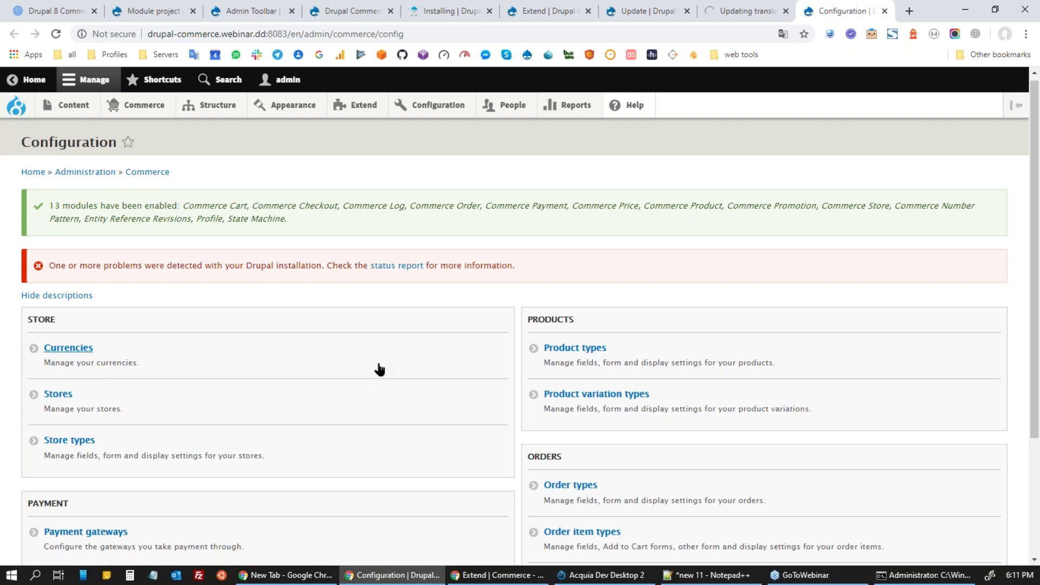
{"action": "scroll", "coordinate": [380, 370], "scroll_direction": "down", "scroll_amount": 2}
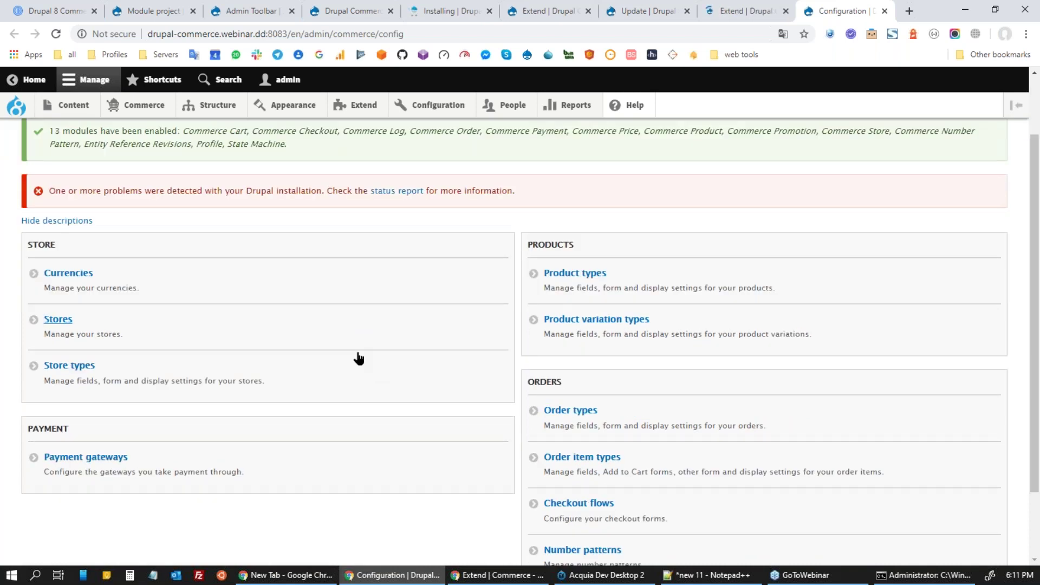
{"action": "key", "text": "ctrl+1"}
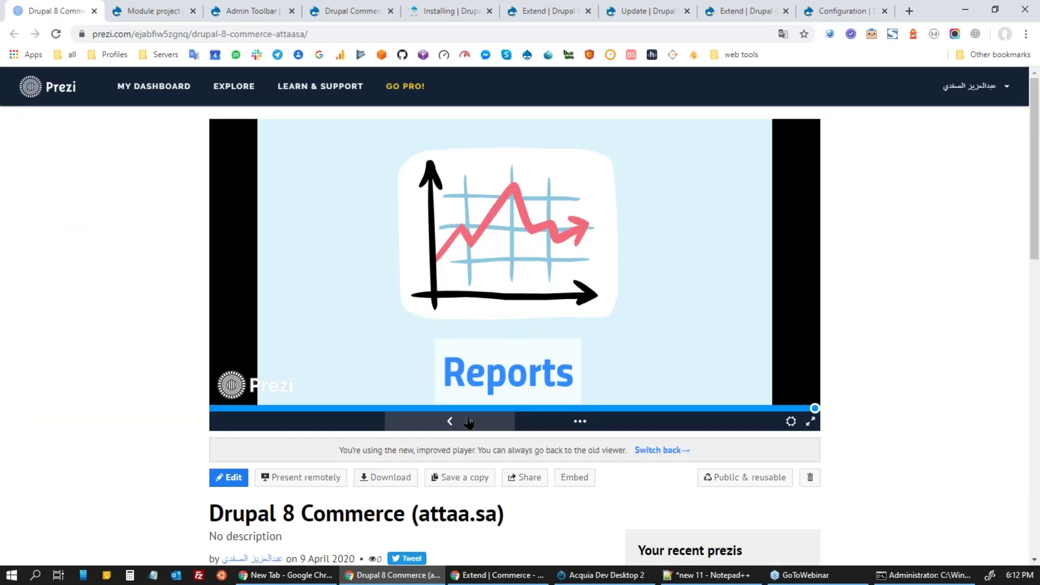
- Step back five Prezi slides to the overview map, then return to Drupal's updates tab
{"action": "left_click", "coordinate": [468, 422]}
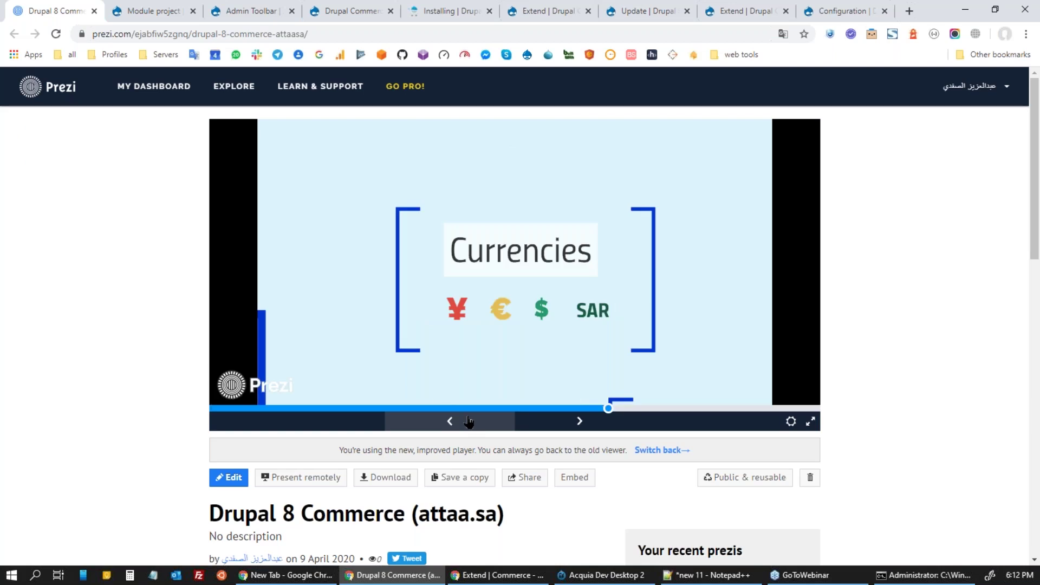
{"action": "left_click", "coordinate": [469, 422]}
{"action": "left_click", "coordinate": [469, 422]}
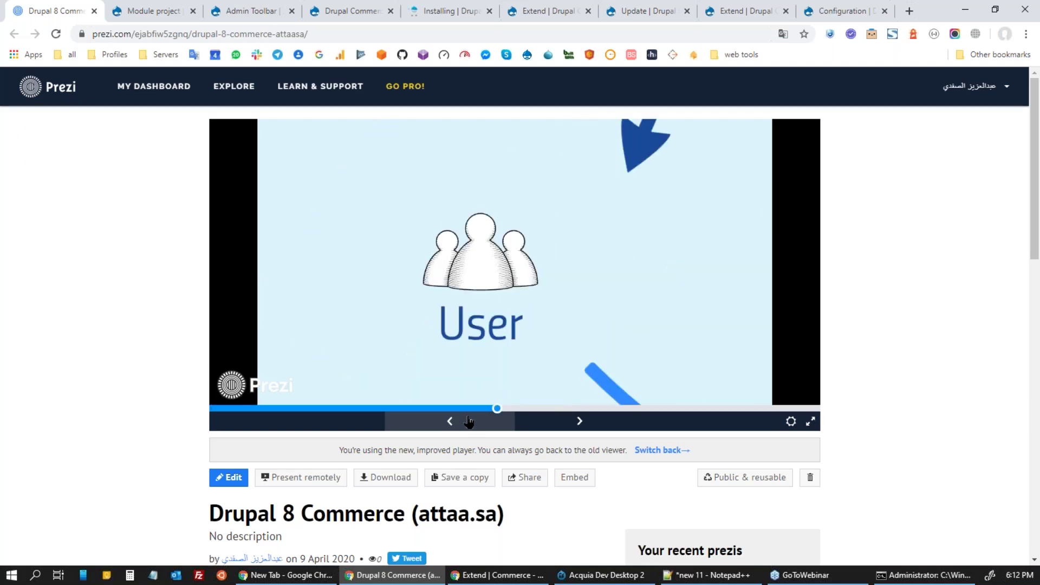
{"action": "left_click", "coordinate": [469, 422]}
{"action": "left_click", "coordinate": [469, 422]}
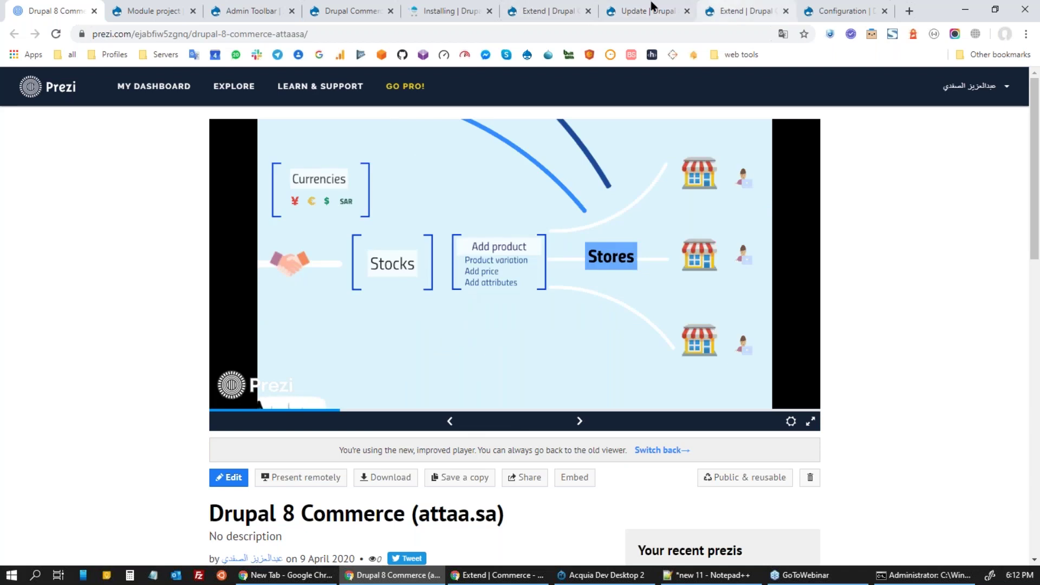
{"action": "left_click", "coordinate": [654, 8]}
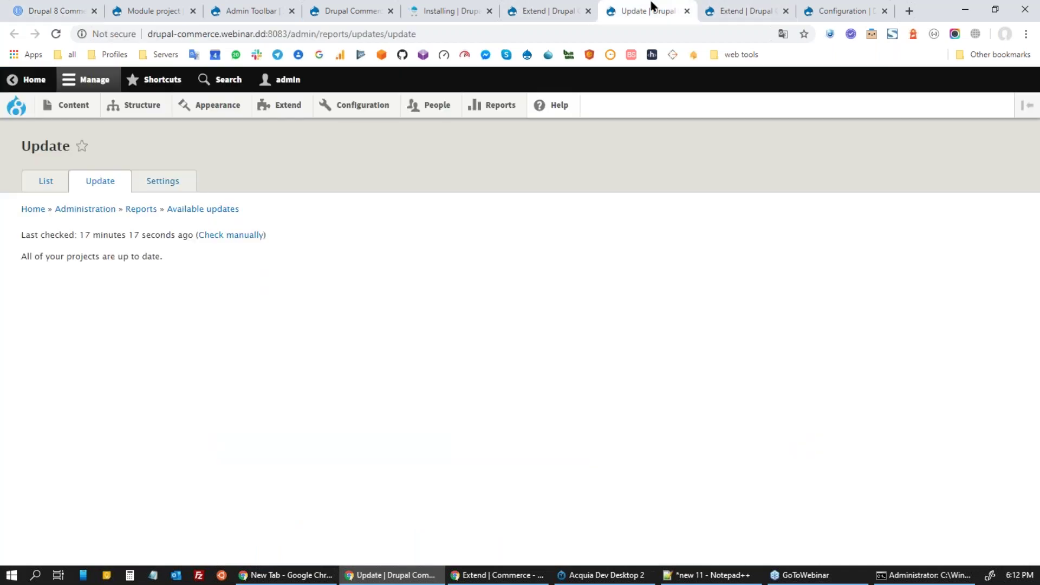
- From the Commerce Stores list, start a new store named Mobiles
{"action": "left_click", "coordinate": [827, 10]}
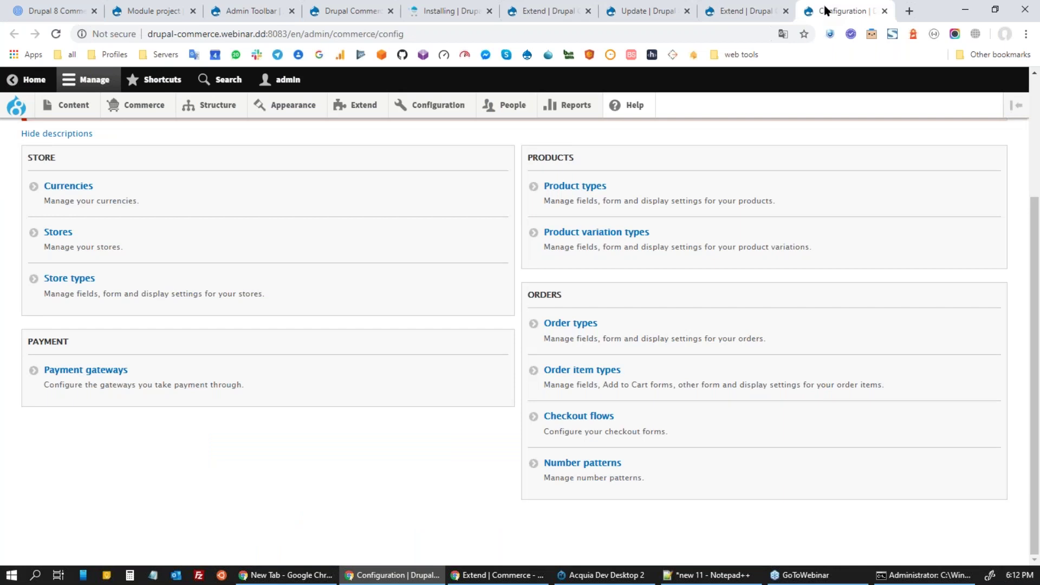
{"action": "left_click", "coordinate": [58, 232]}
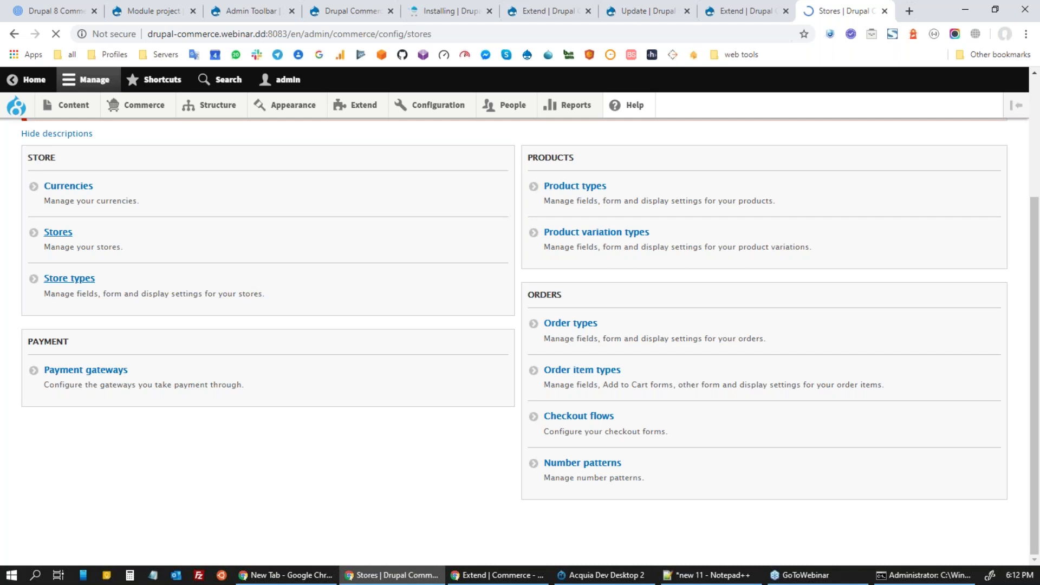
{"action": "left_click", "coordinate": [79, 213]}
{"action": "type", "text": "web"}
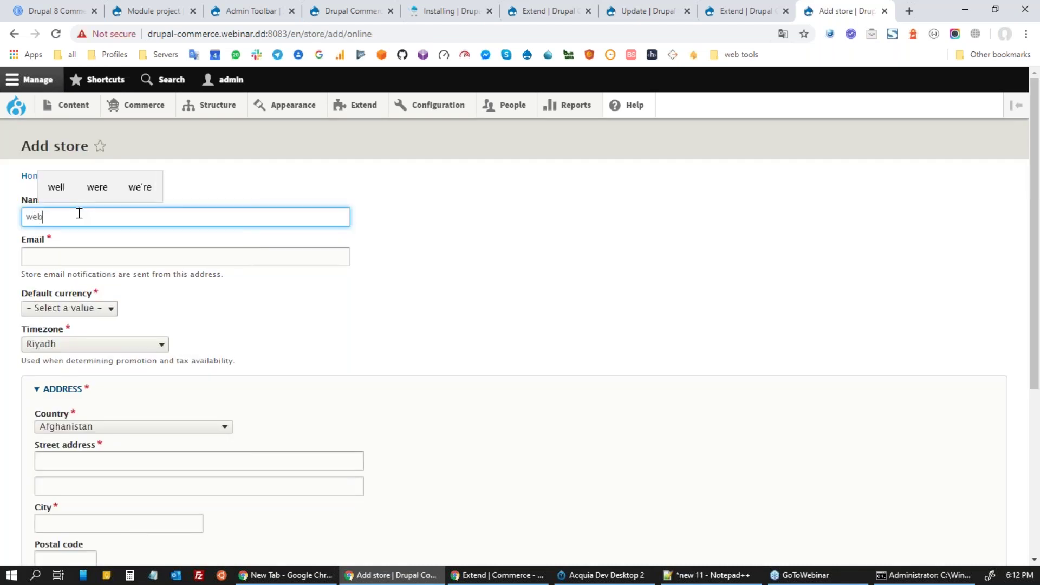
{"action": "double_click", "coordinate": [79, 213]}
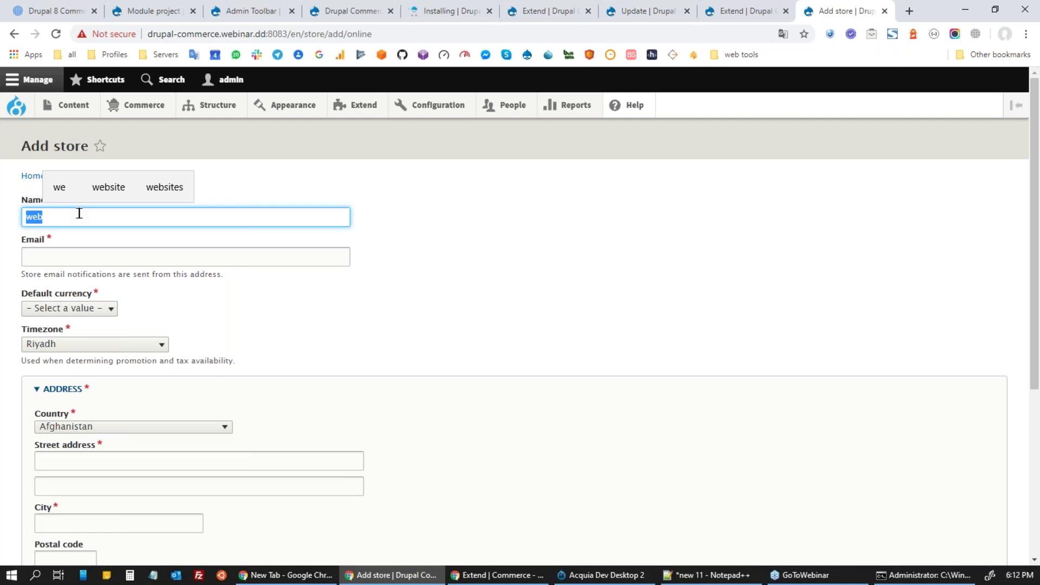
{"action": "type", "text": "Mobiles"}
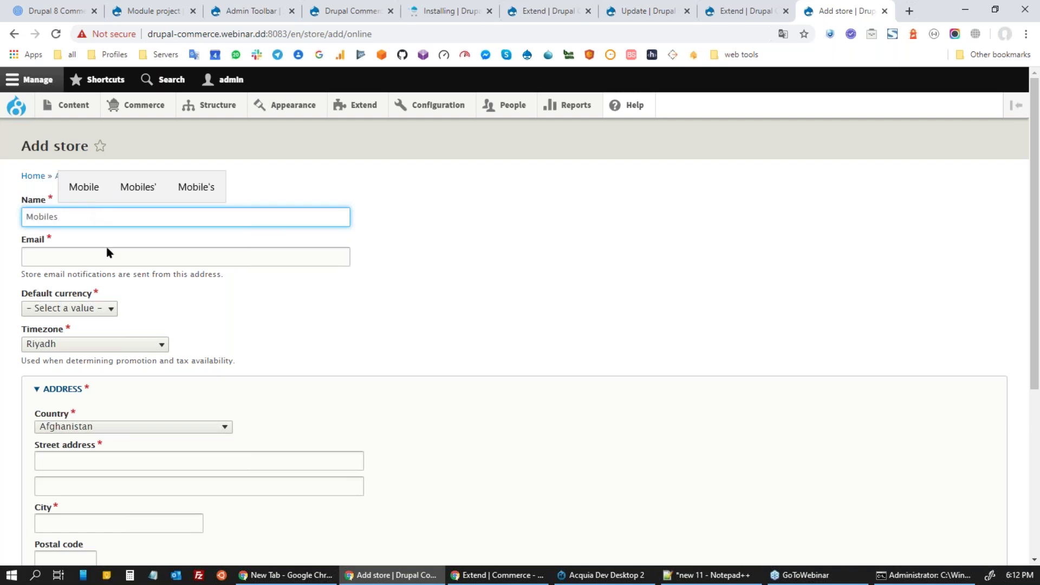
- Enter the store's e-mail address and set Saudi Riyal as the default currency
{"action": "left_click", "coordinate": [100, 256]}
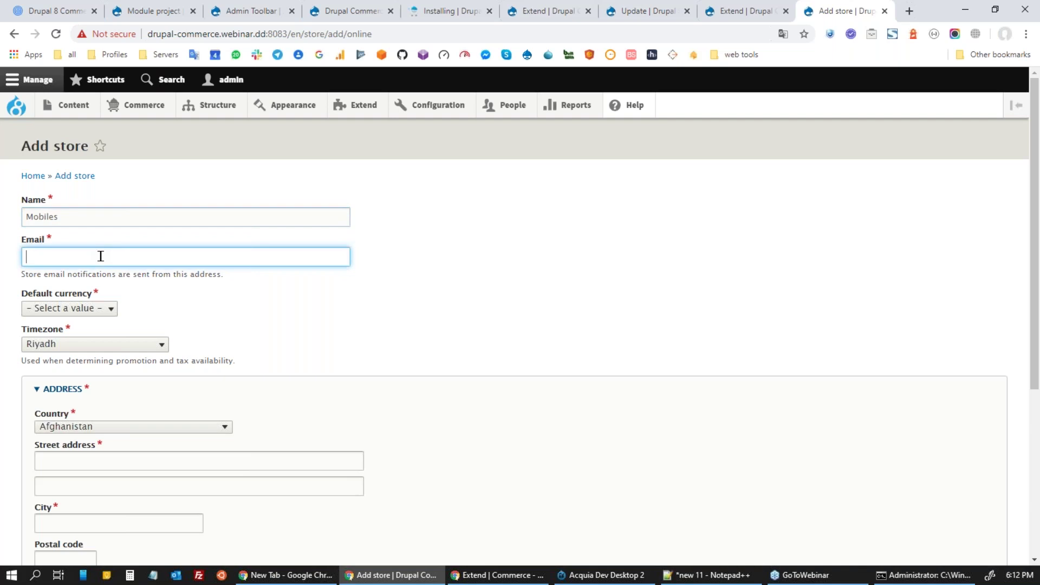
{"action": "left_click", "coordinate": [89, 218]}
{"action": "left_click", "coordinate": [100, 255]}
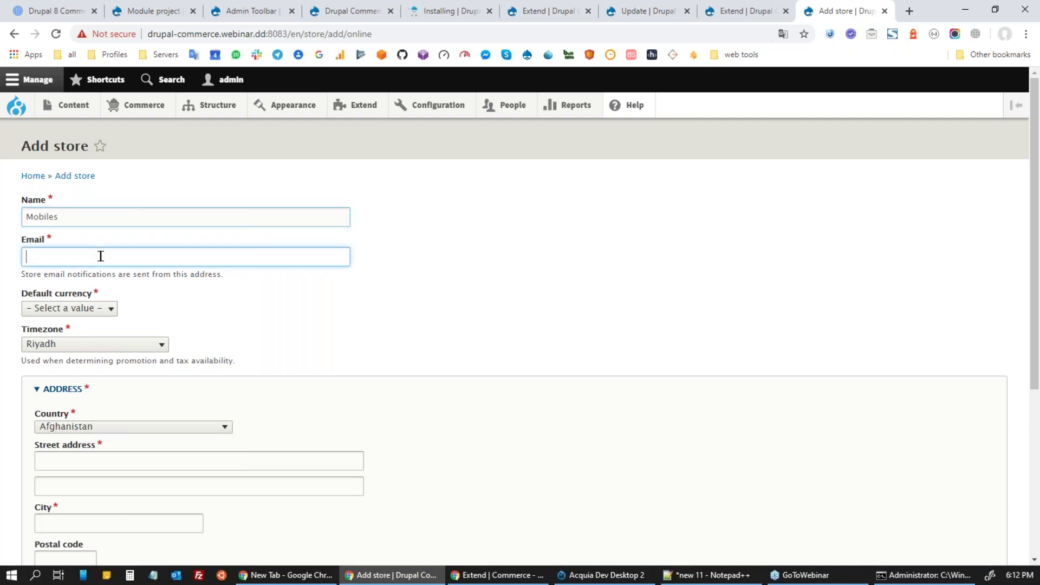
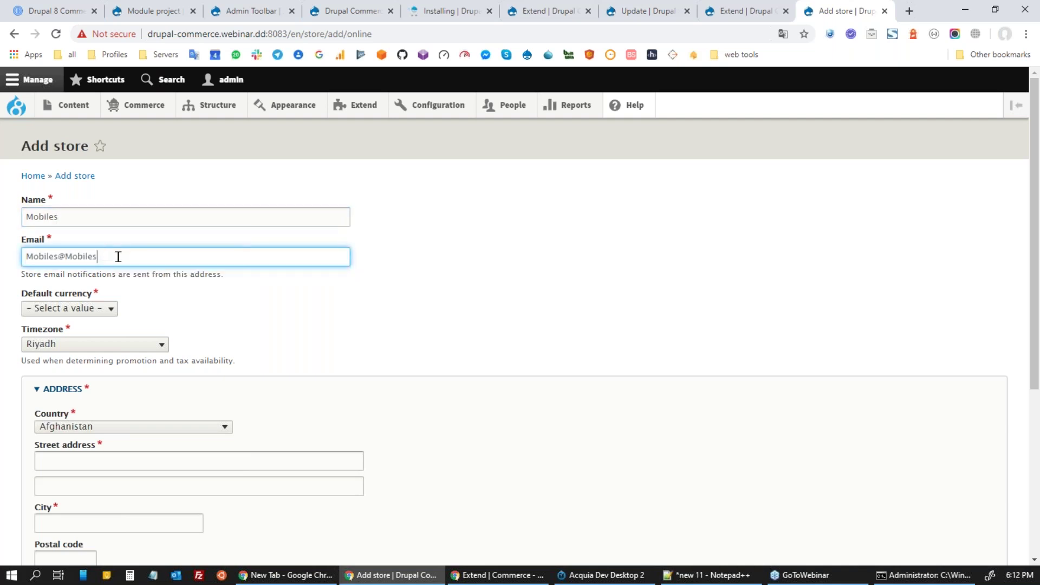
{"action": "left_click", "coordinate": [93, 310]}
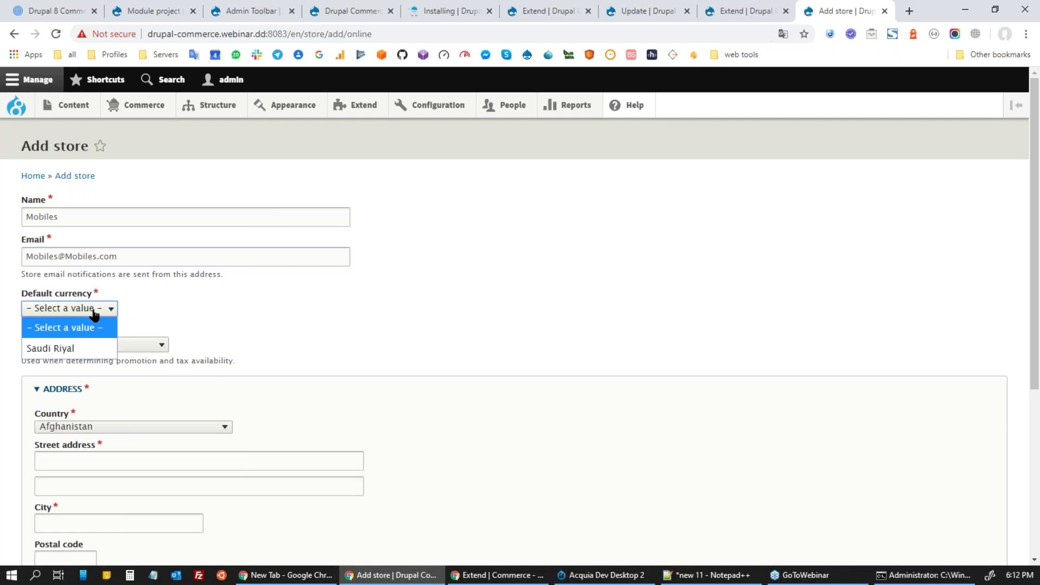
{"action": "left_click", "coordinate": [77, 349]}
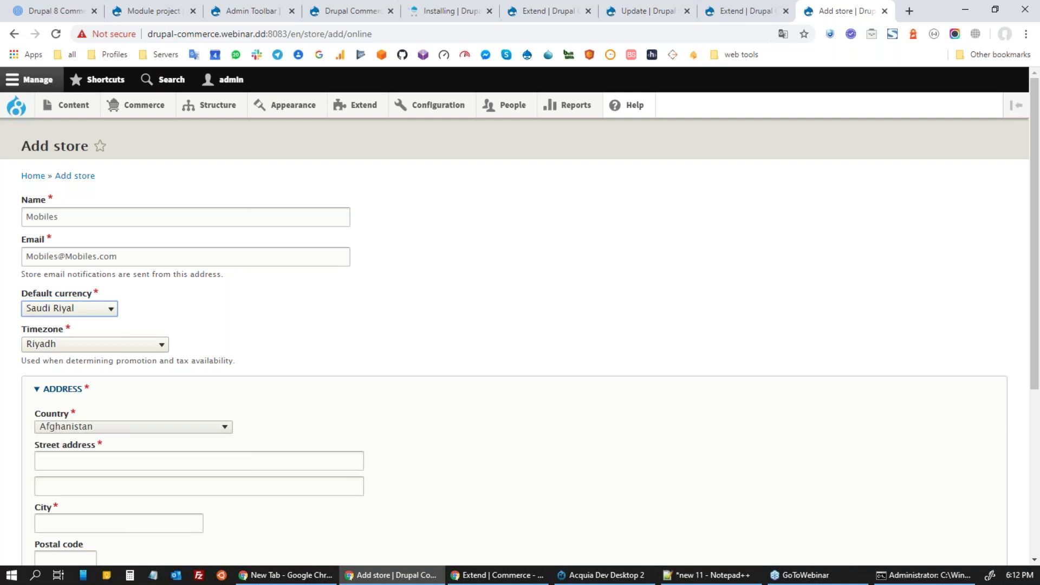
{"action": "scroll", "coordinate": [147, 302], "scroll_direction": "down", "scroll_amount": 2}
- Set the store address to Saudi Arabia with Riyadh as street address and city
{"action": "left_click", "coordinate": [147, 298]}
{"action": "left_click", "coordinate": [147, 298]}
{"action": "left_click", "coordinate": [147, 298]}
{"action": "type", "text": "sau"}
{"action": "scroll", "coordinate": [135, 276], "scroll_direction": "down", "scroll_amount": 1}
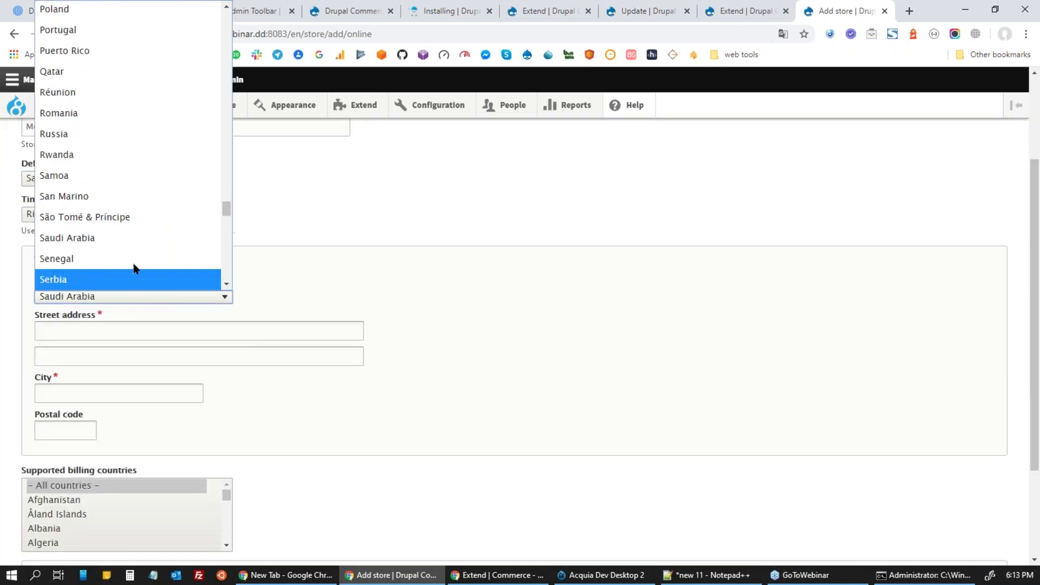
{"action": "left_click", "coordinate": [127, 243]}
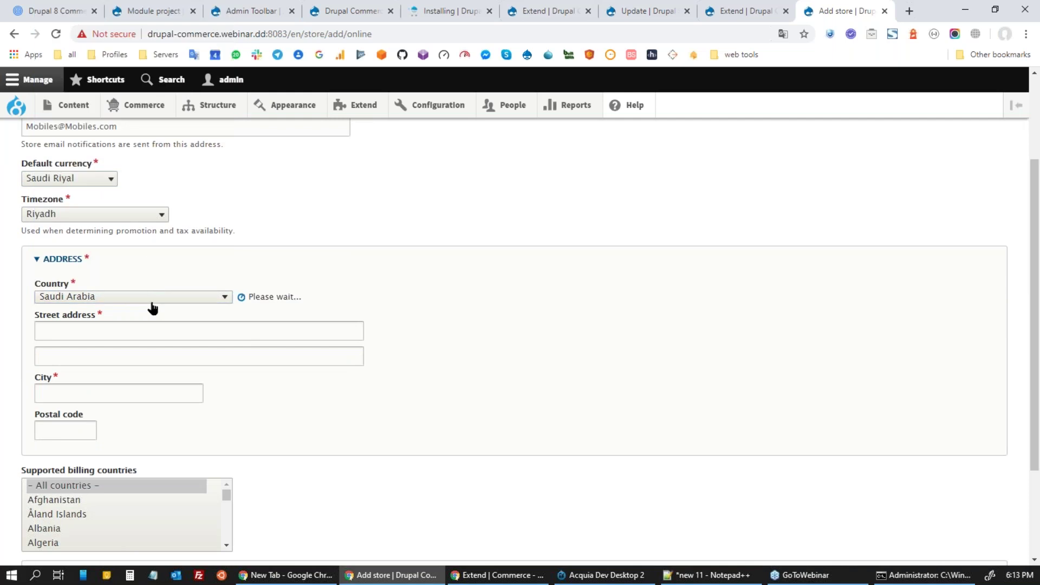
{"action": "left_click", "coordinate": [128, 327]}
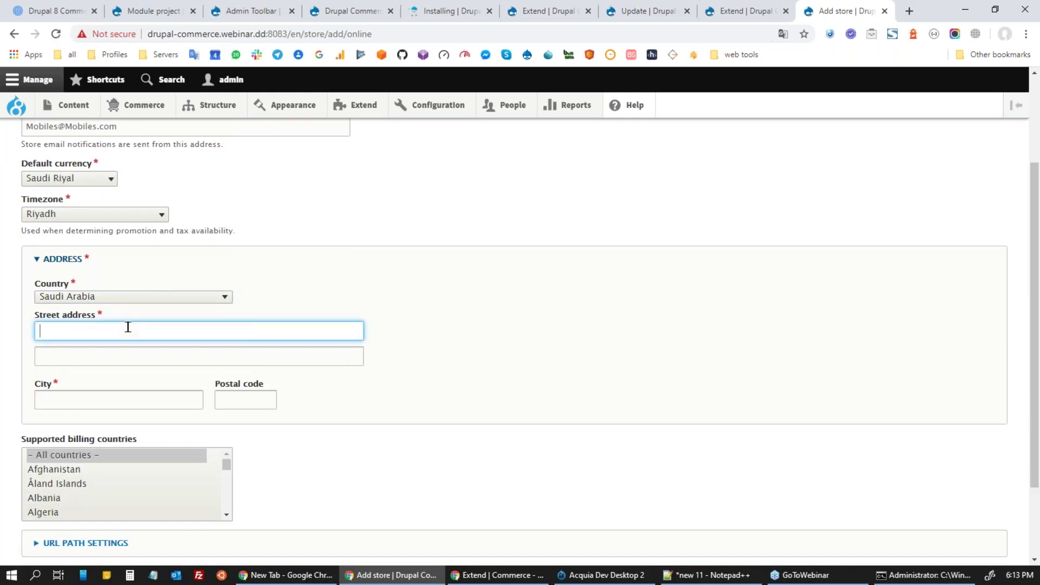
{"action": "key", "text": "Down"}
{"action": "left_click", "coordinate": [115, 392]}
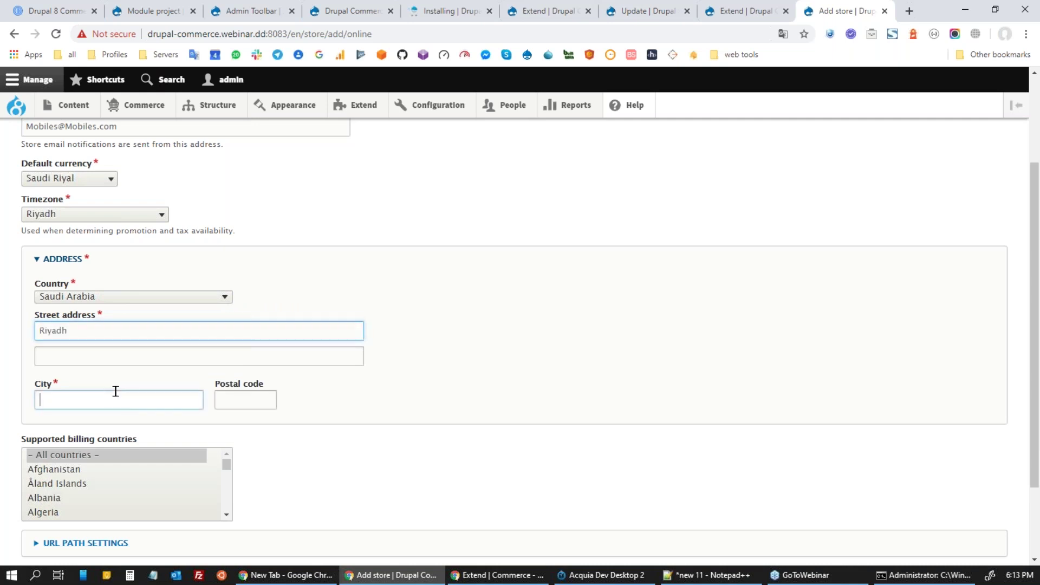
{"action": "type", "text": "Riyadh"}
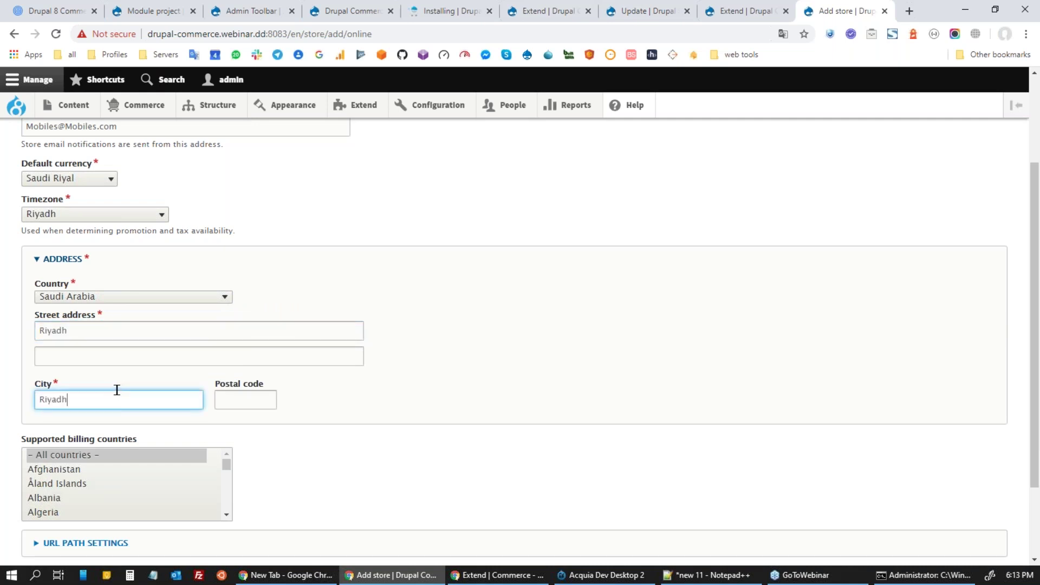
- Restrict billing countries to Saudi Arabia and save the Mobiles store
{"action": "scroll", "coordinate": [161, 370], "scroll_direction": "down", "scroll_amount": 3}
{"action": "left_click", "coordinate": [160, 370]}
{"action": "type", "text": "saudi"}
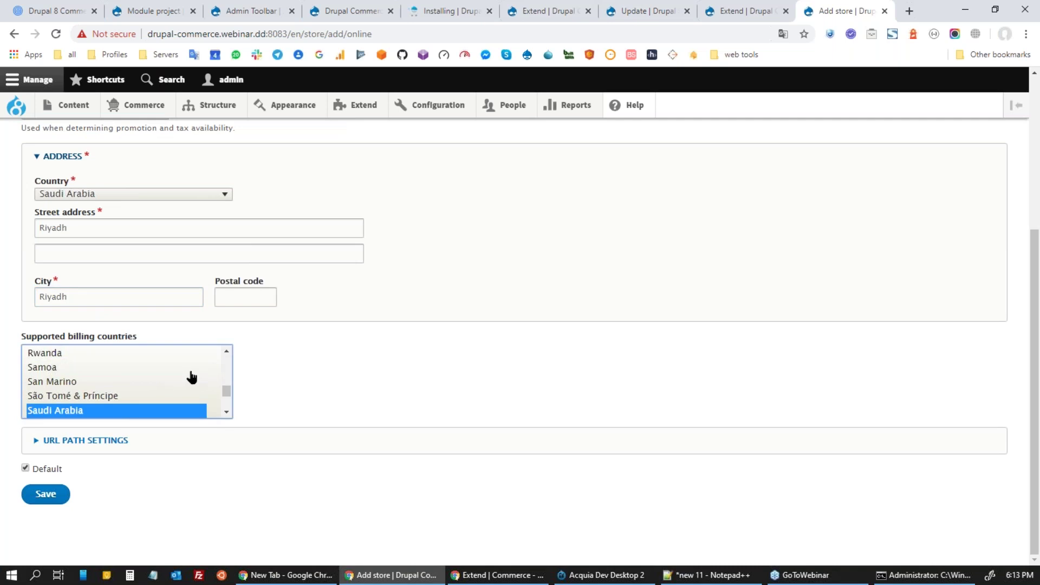
{"action": "scroll", "coordinate": [60, 395], "scroll_direction": "down", "scroll_amount": 1}
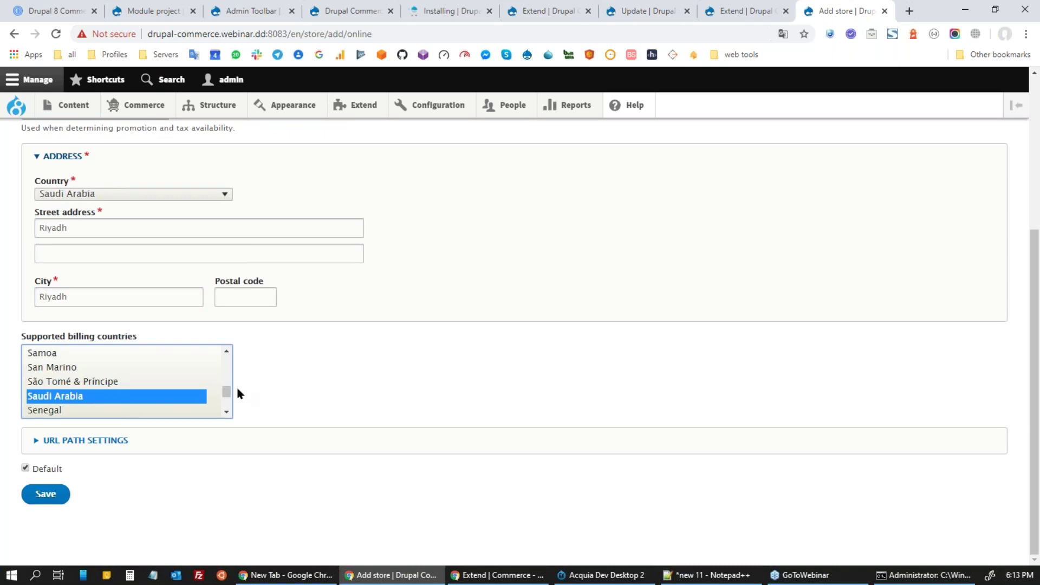
{"action": "left_click_drag", "start_coordinate": [226, 396], "coordinate": [227, 395]}
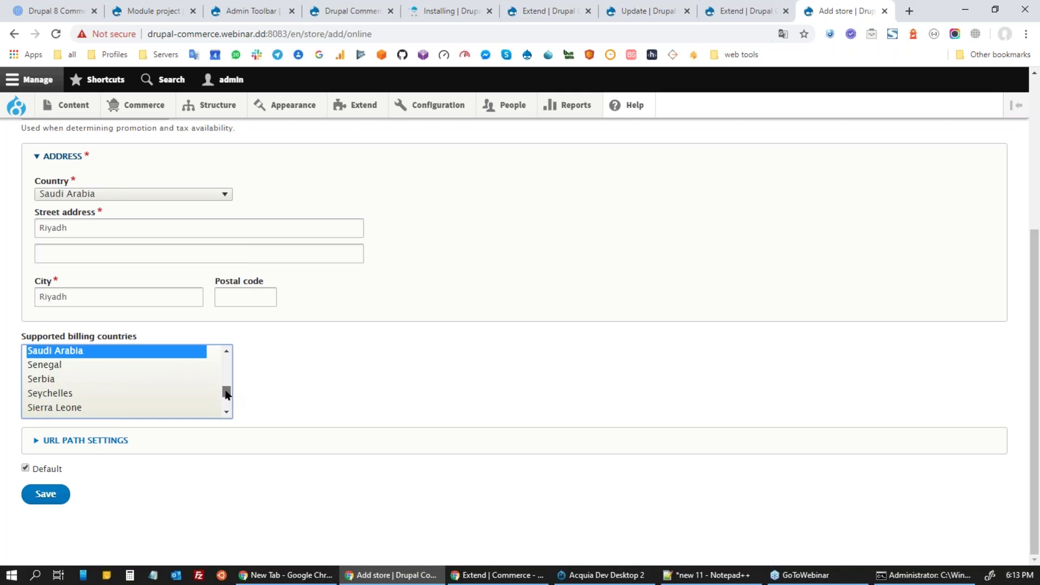
{"action": "scroll", "coordinate": [88, 386], "scroll_direction": "up", "scroll_amount": 2}
{"action": "scroll", "coordinate": [88, 385], "scroll_direction": "down", "scroll_amount": 3}
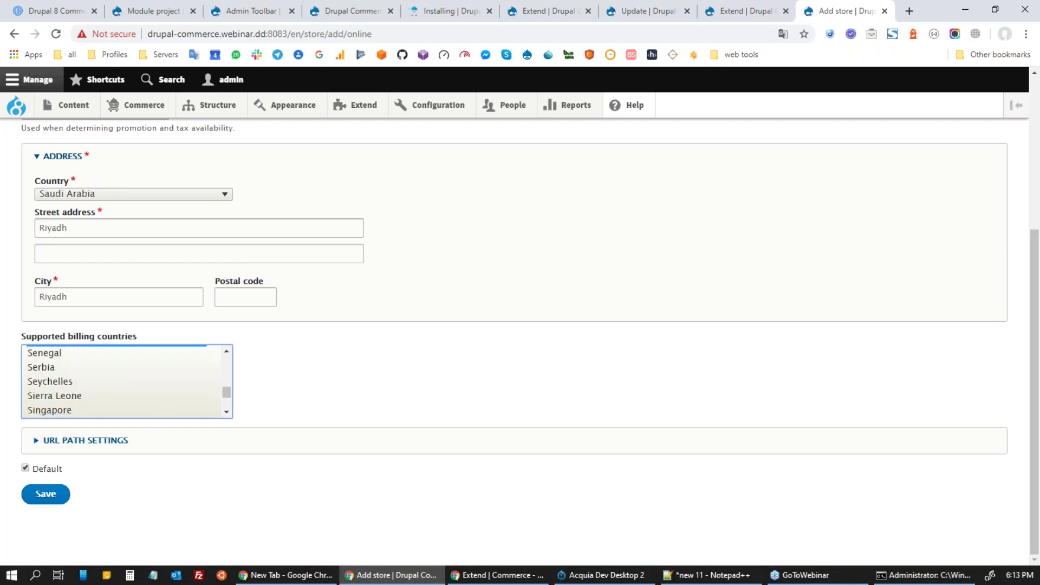
{"action": "key", "text": "Return"}
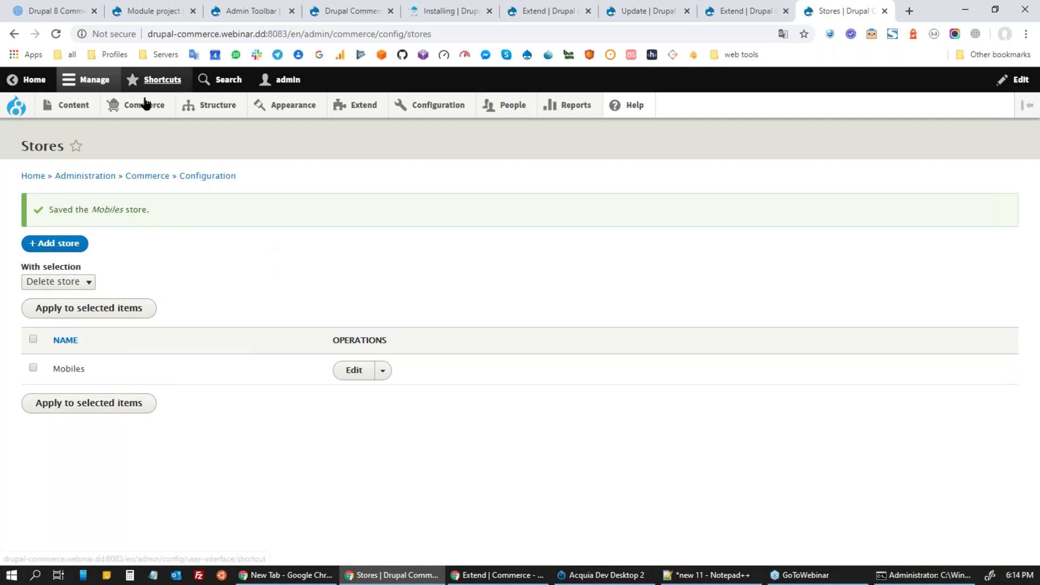
- Go to Commerce > Products and open the Add product form
{"action": "mouse_move", "coordinate": [147, 106]}
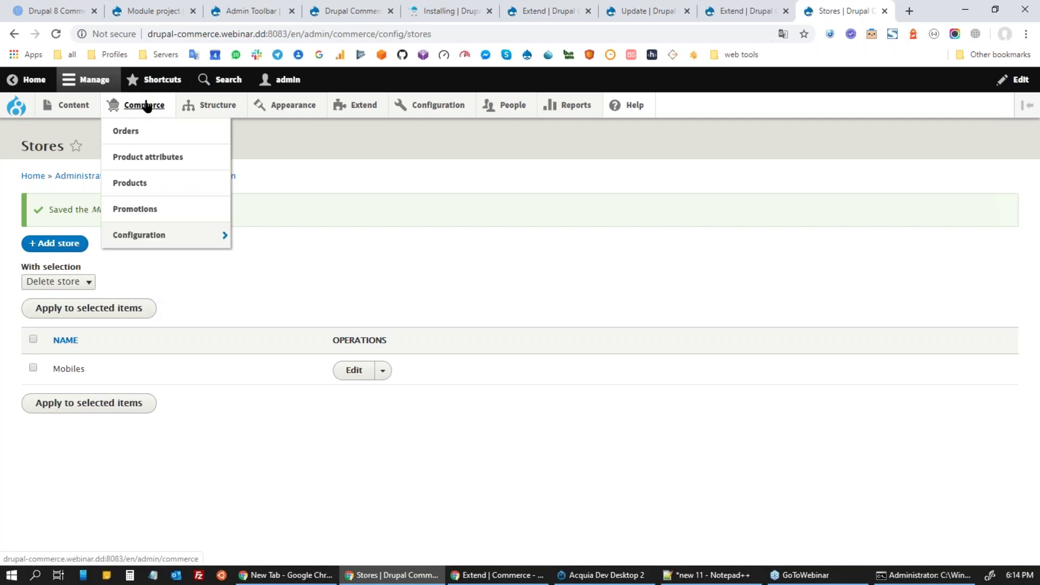
{"action": "left_click", "coordinate": [145, 185]}
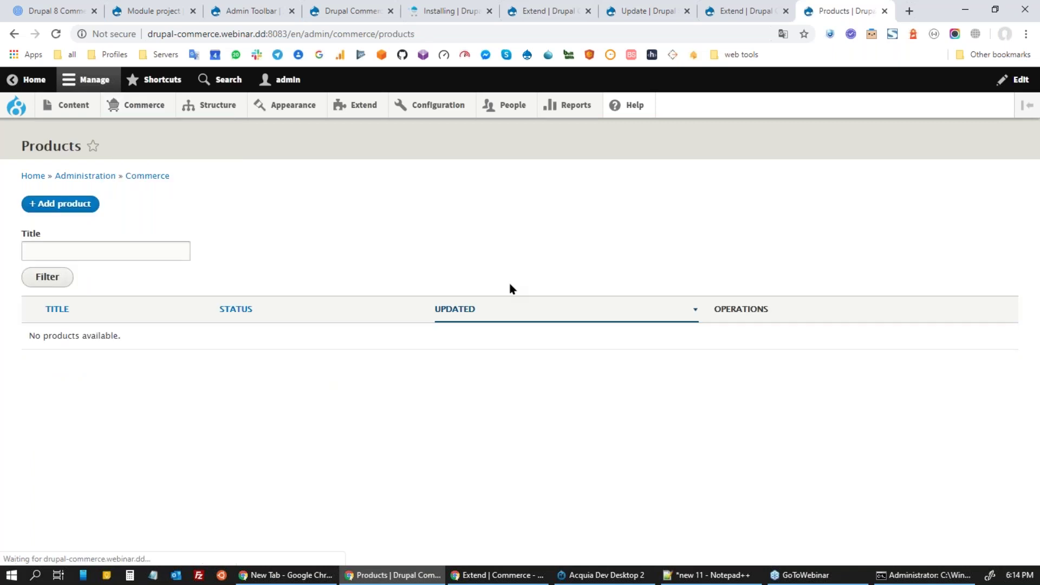
{"action": "left_click", "coordinate": [95, 206]}
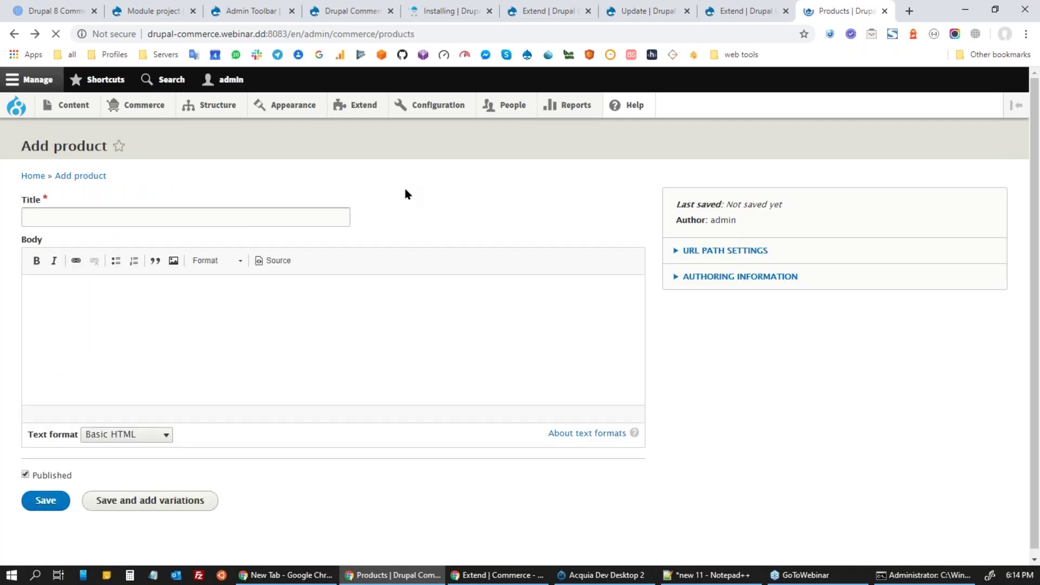
- Enter the store's name and e-mail, with Saudi Riyal currency and Riyadh timezone
{"action": "left_click", "coordinate": [80, 220]}
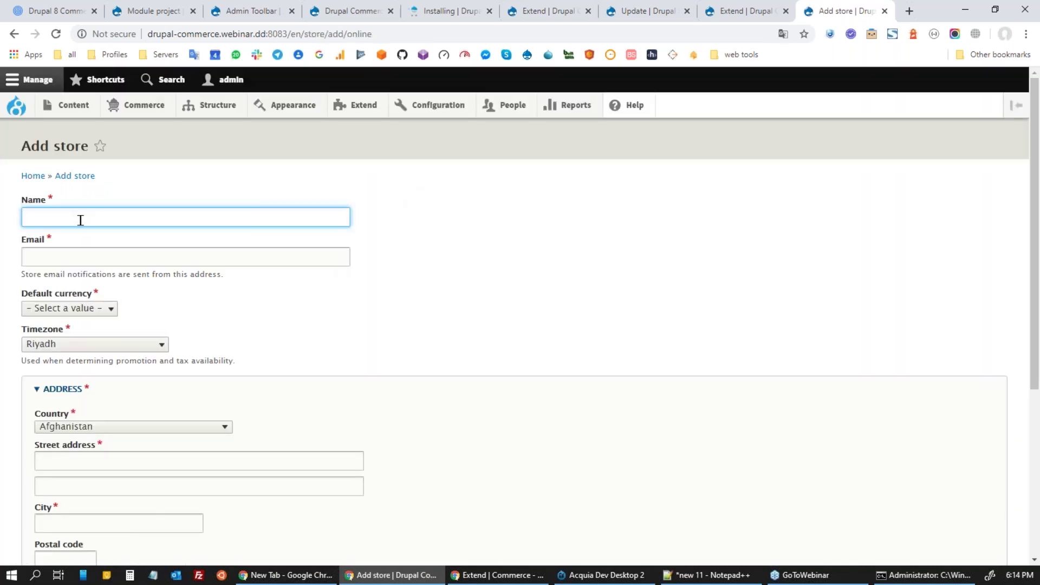
{"action": "type", "text": "Abdulaziz"}
{"action": "left_click", "coordinate": [103, 252]}
{"action": "left_click", "coordinate": [100, 311]}
{"action": "left_click", "coordinate": [76, 347]}
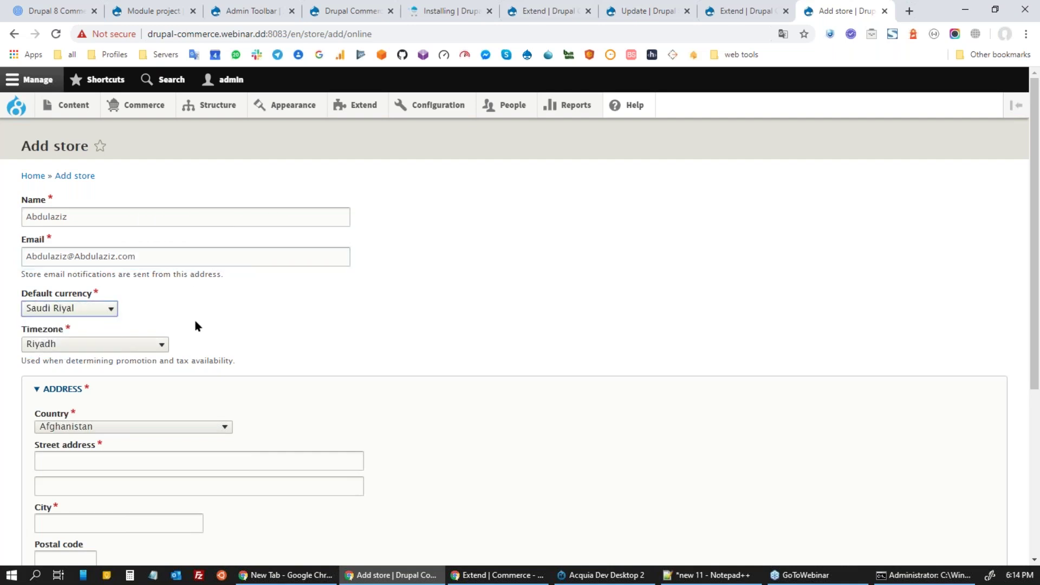
{"action": "left_click", "coordinate": [144, 347]}
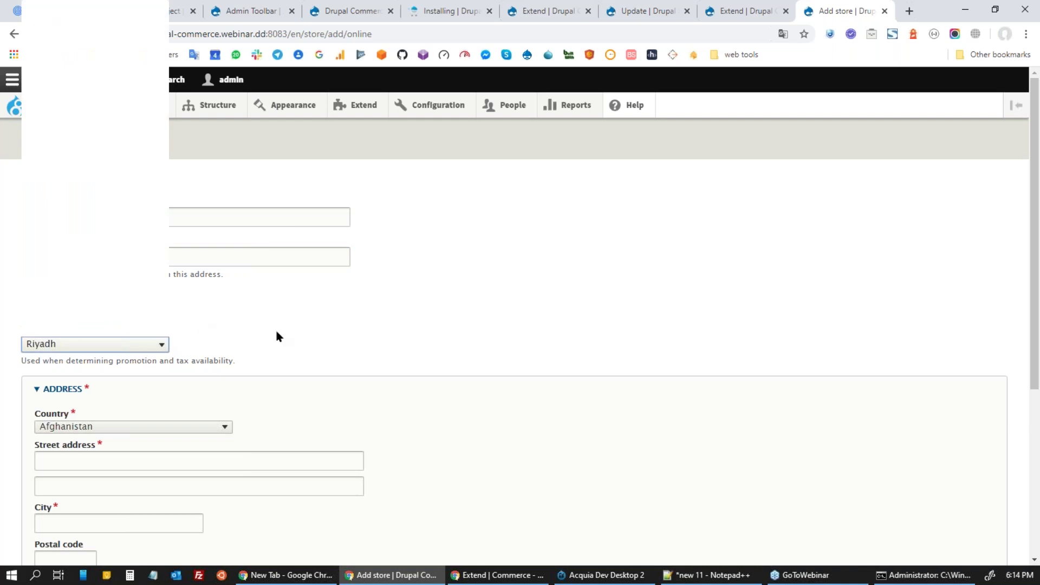
{"action": "key", "text": "Return"}
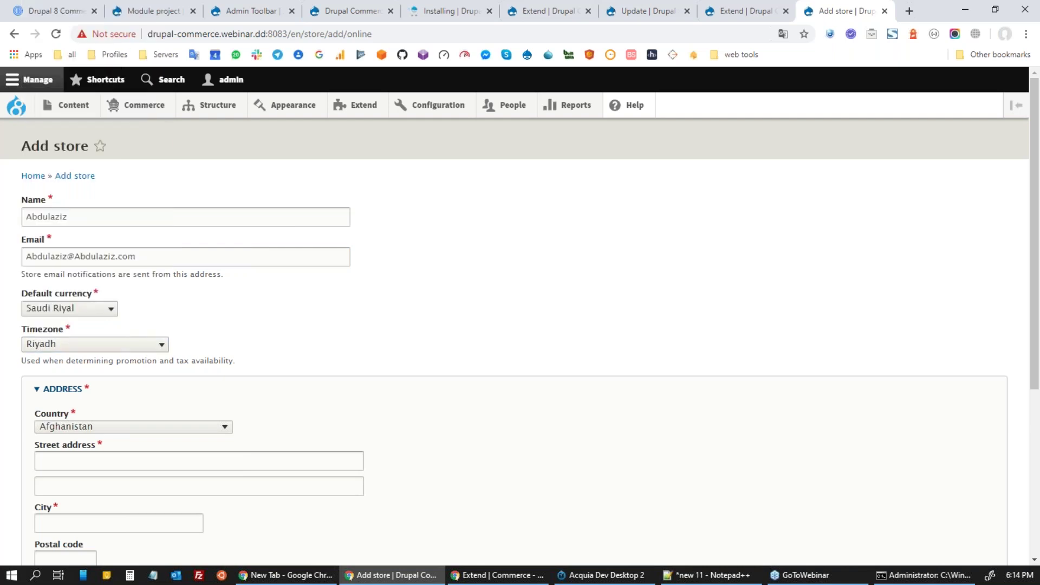
- Set the store address to Saudi Arabia, with Riyadh as street address and city
{"action": "scroll", "coordinate": [146, 261], "scroll_direction": "down", "scroll_amount": 1}
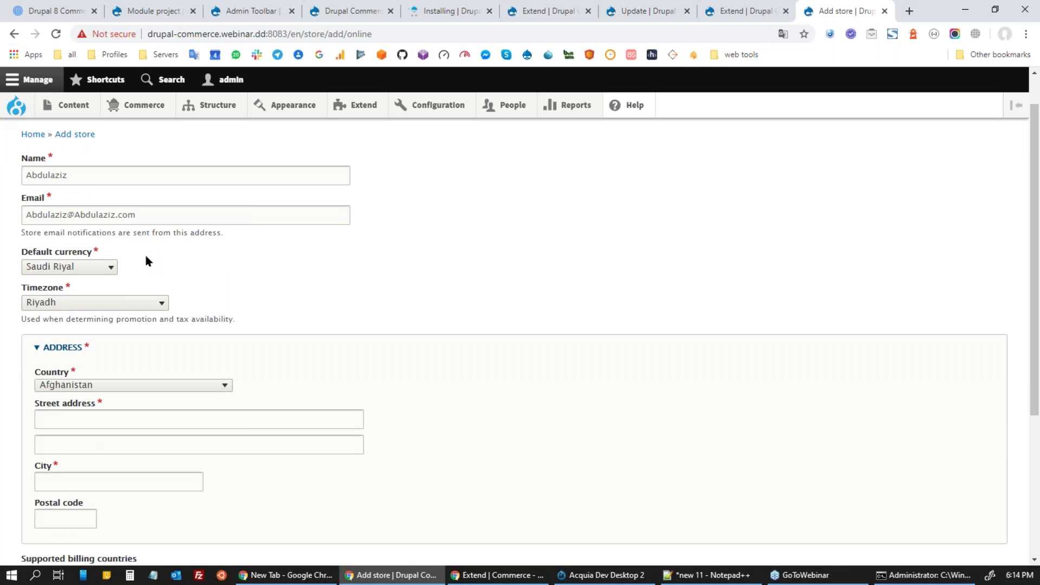
{"action": "scroll", "coordinate": [144, 265], "scroll_direction": "down", "scroll_amount": 5}
{"action": "left_click", "coordinate": [132, 167]}
{"action": "type", "text": "saudi"}
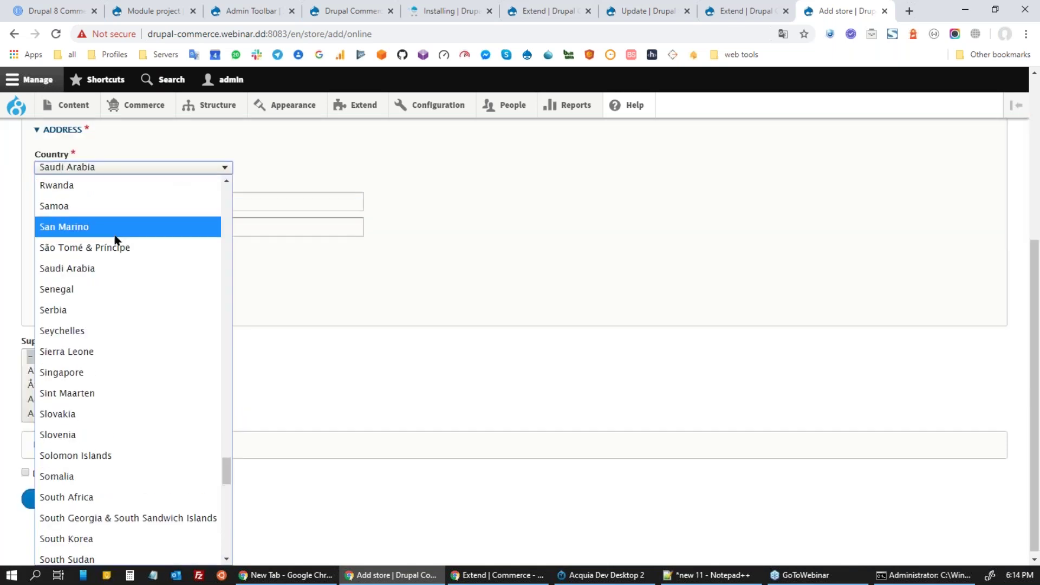
{"action": "key", "text": "Return"}
{"action": "left_click", "coordinate": [87, 193]}
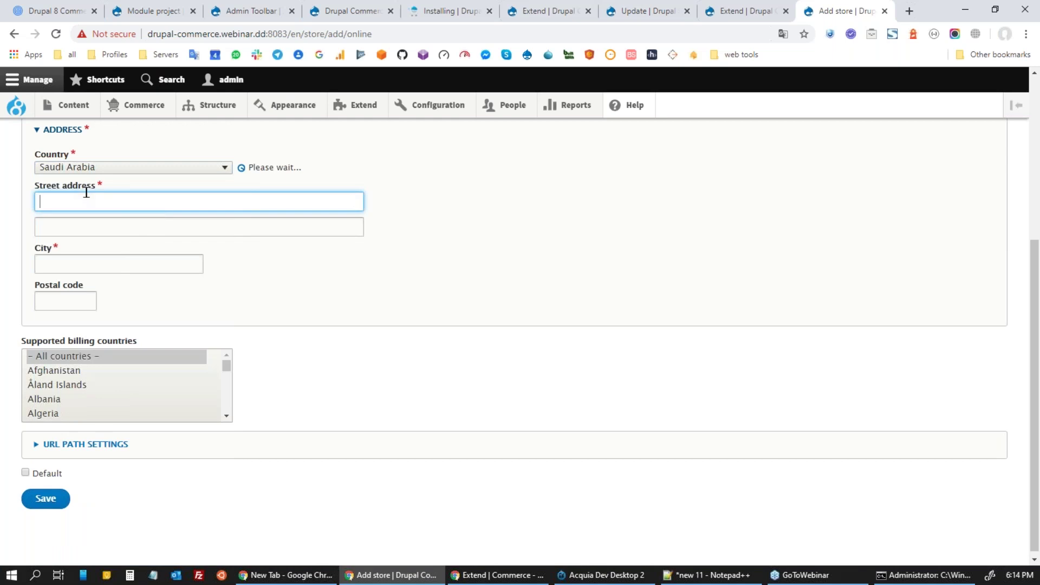
{"action": "left_click", "coordinate": [91, 228]}
{"action": "left_click", "coordinate": [60, 259]}
{"action": "left_click", "coordinate": [85, 300]}
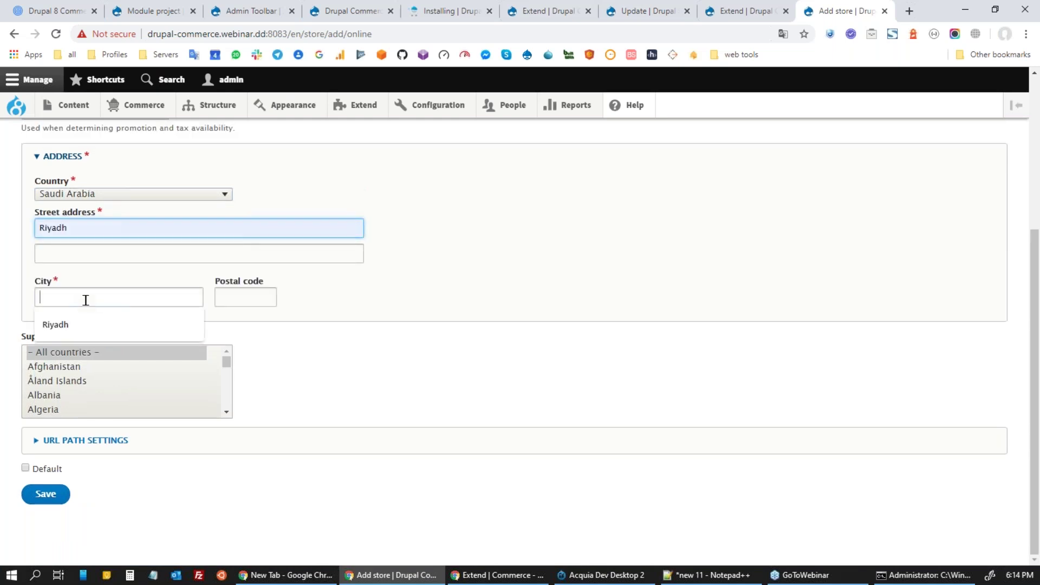
{"action": "left_click", "coordinate": [103, 325]}
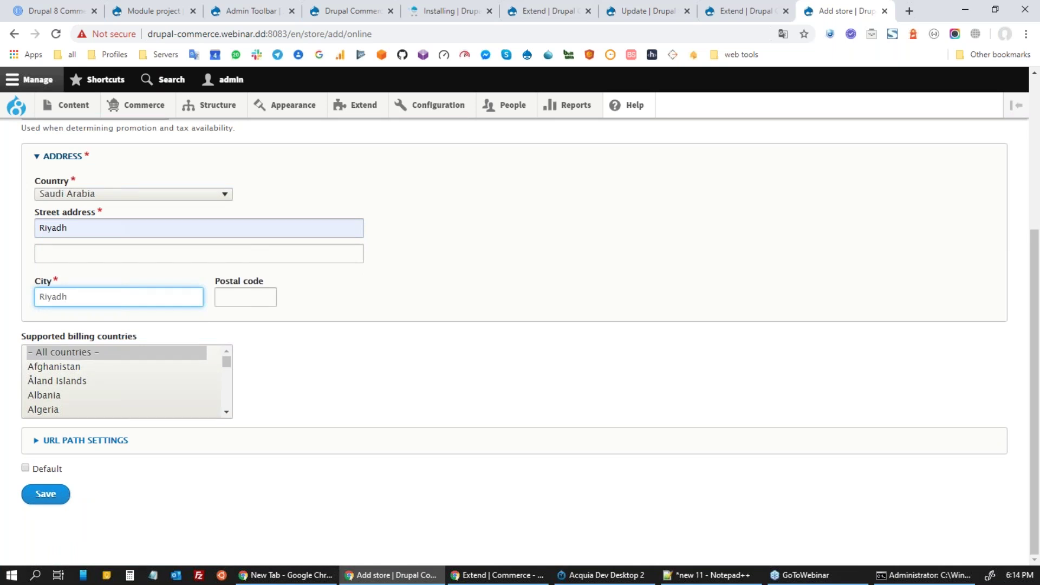
- Mark the store as the default store and save it
{"action": "left_click", "coordinate": [25, 468]}
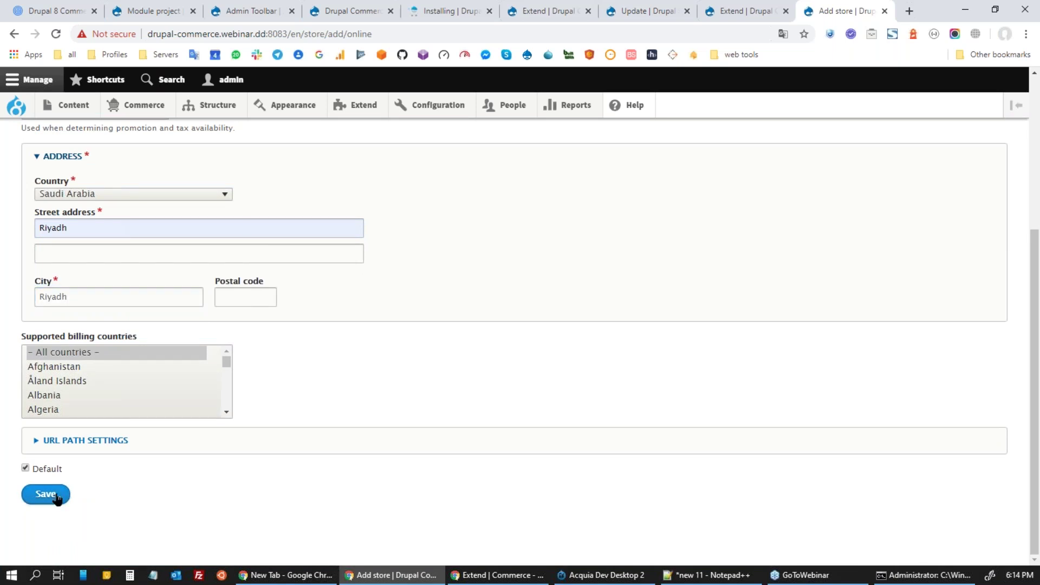
{"action": "left_click", "coordinate": [56, 495]}
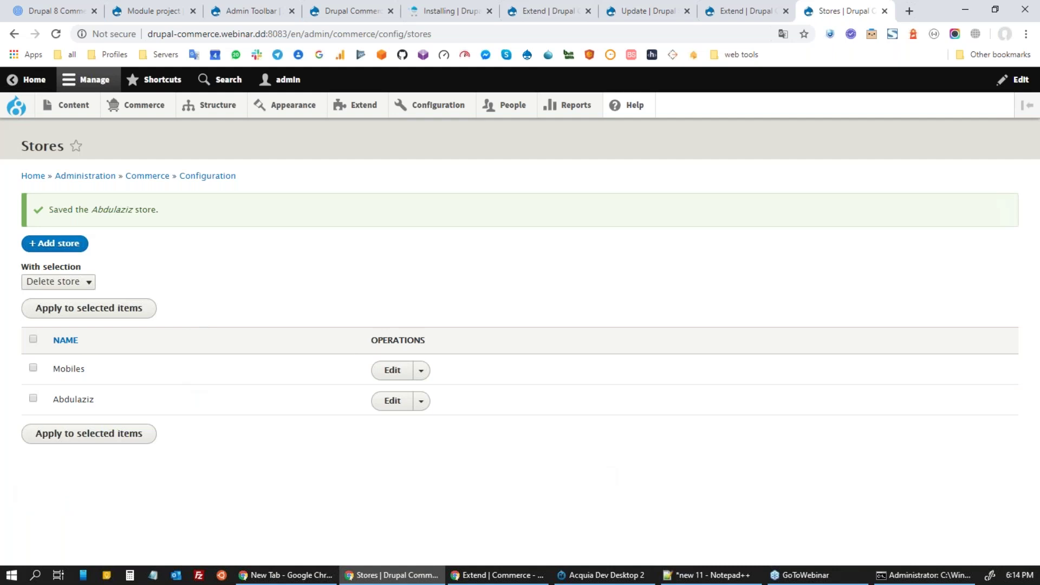
{"action": "mouse_move", "coordinate": [144, 105]}
{"action": "mouse_move", "coordinate": [144, 234]}
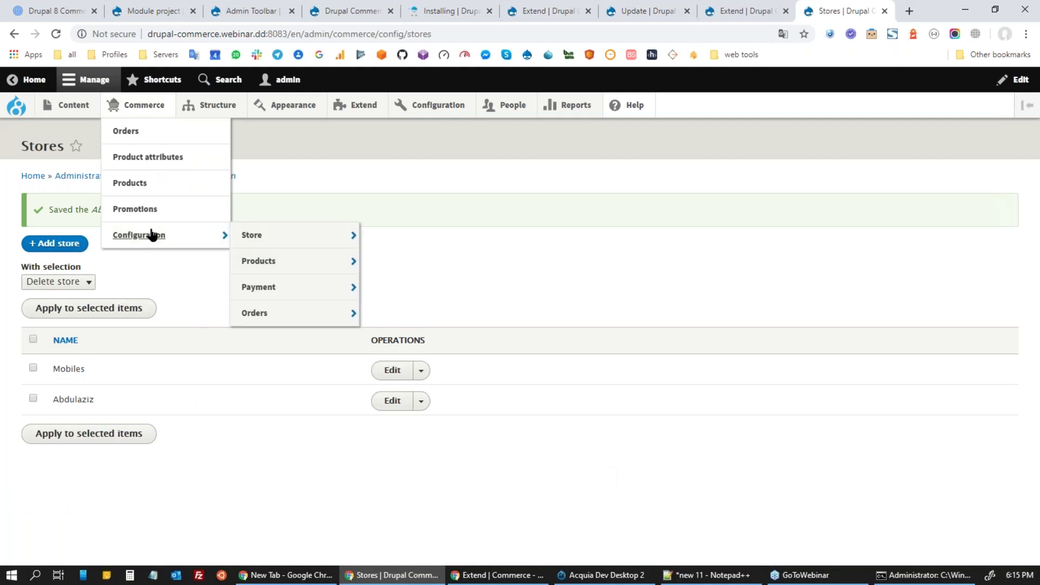
- Open the Currencies settings from the Commerce configuration overview
{"action": "left_click", "coordinate": [140, 236]}
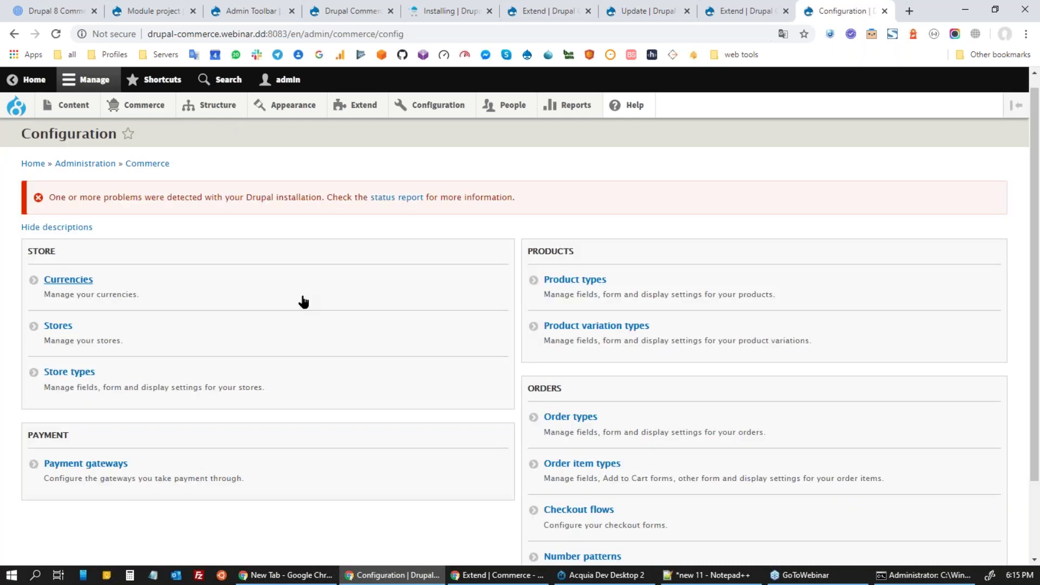
{"action": "scroll", "coordinate": [304, 302], "scroll_direction": "down", "scroll_amount": 1}
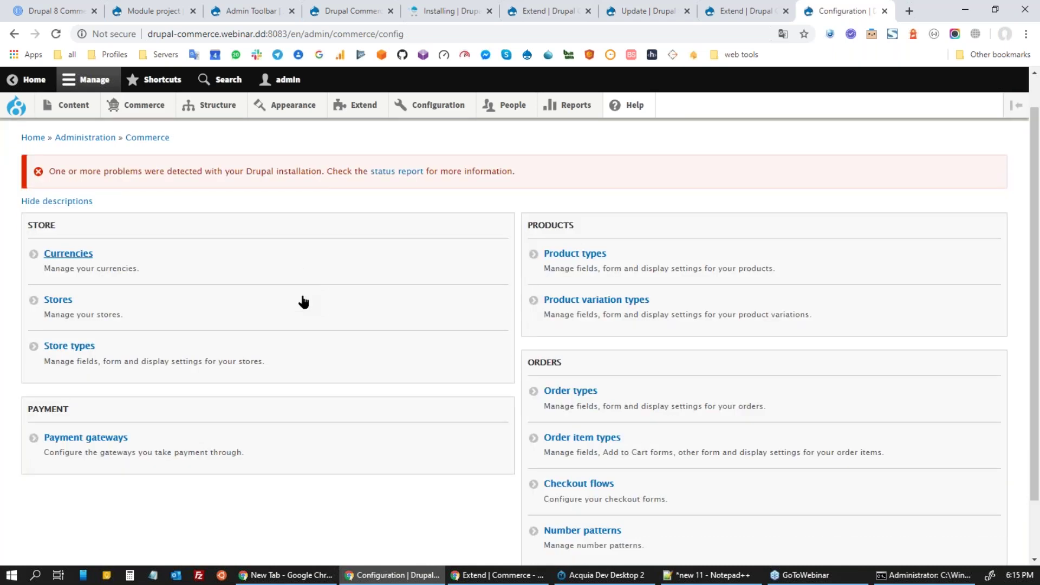
{"action": "scroll", "coordinate": [304, 302], "scroll_direction": "up", "scroll_amount": 1}
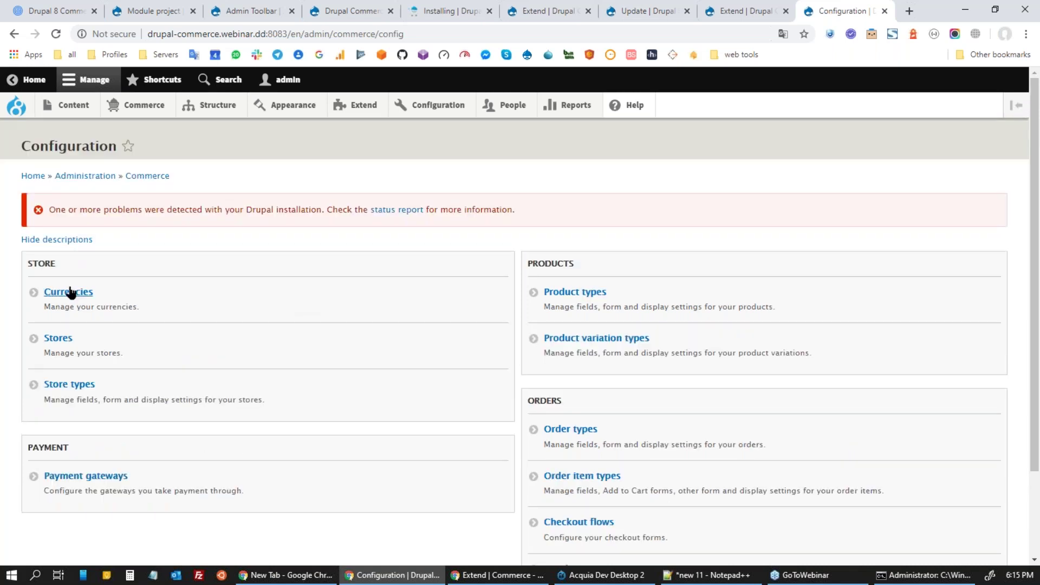
{"action": "left_click", "coordinate": [70, 293]}
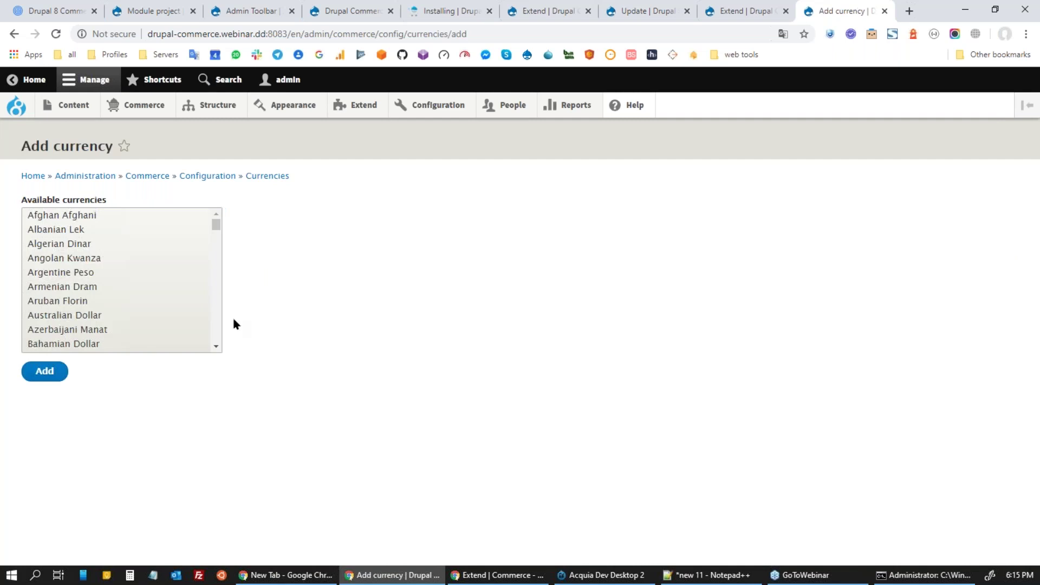
- Select US Dollar, Omani Rial and Euro and import them
{"action": "left_click_drag", "start_coordinate": [216, 227], "coordinate": [206, 365]}
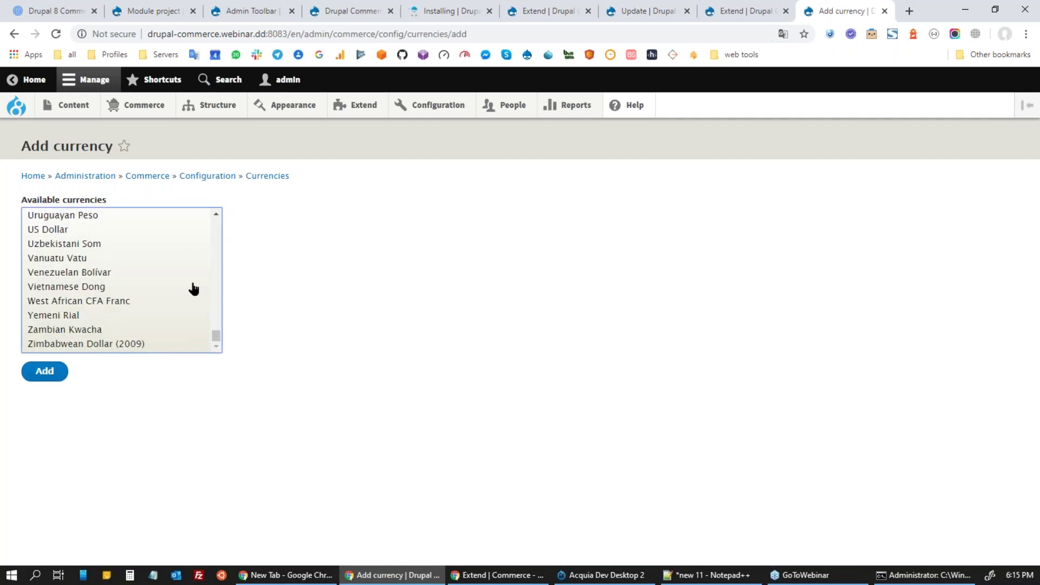
{"action": "left_click", "coordinate": [60, 230]}
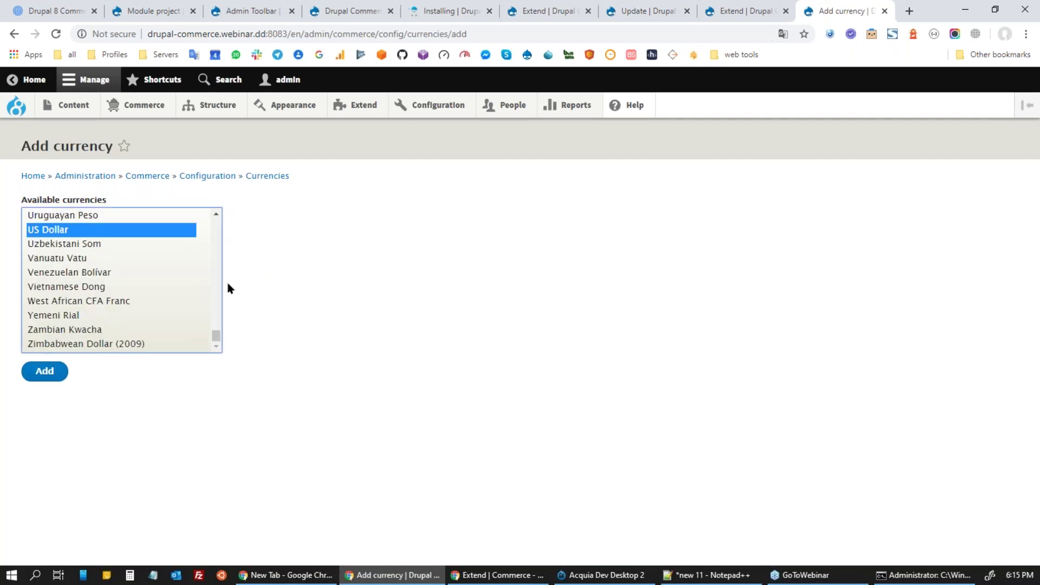
{"action": "left_click_drag", "start_coordinate": [217, 340], "coordinate": [217, 293]}
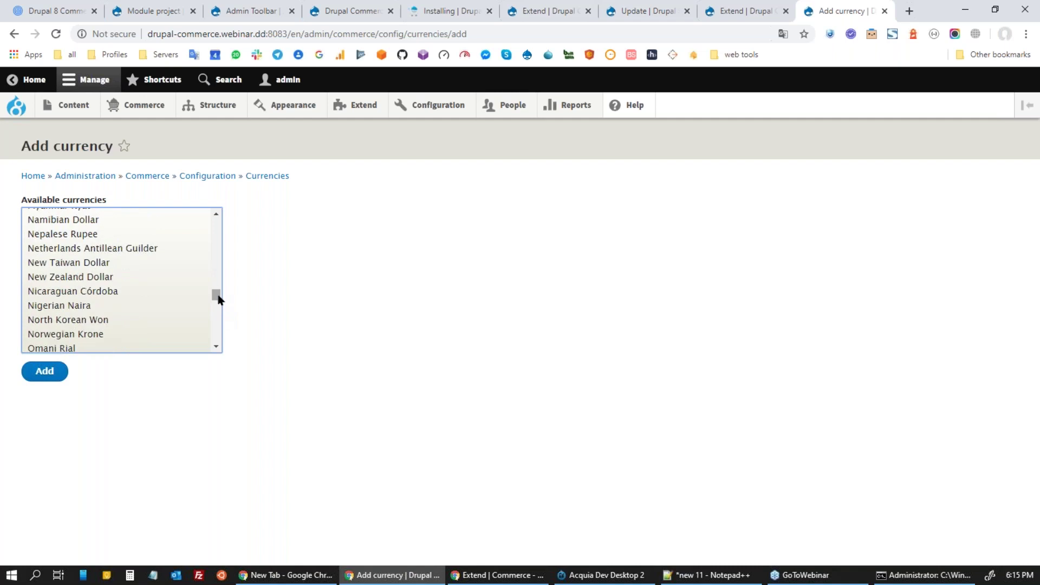
{"action": "left_click", "coordinate": [162, 344]}
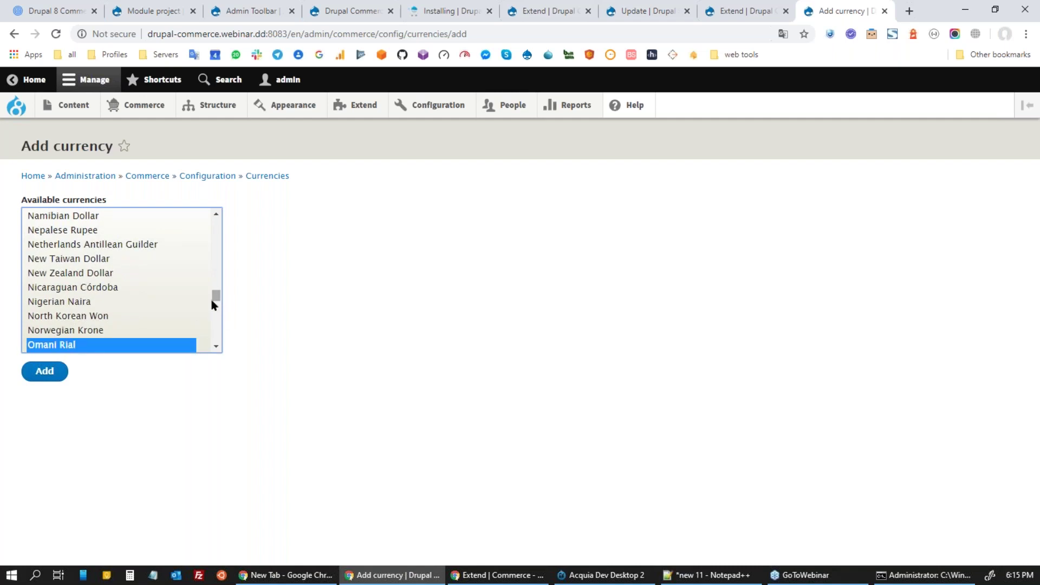
{"action": "left_click_drag", "start_coordinate": [216, 298], "coordinate": [220, 263]}
{"action": "scroll", "coordinate": [32, 330], "scroll_direction": "up", "scroll_amount": 2}
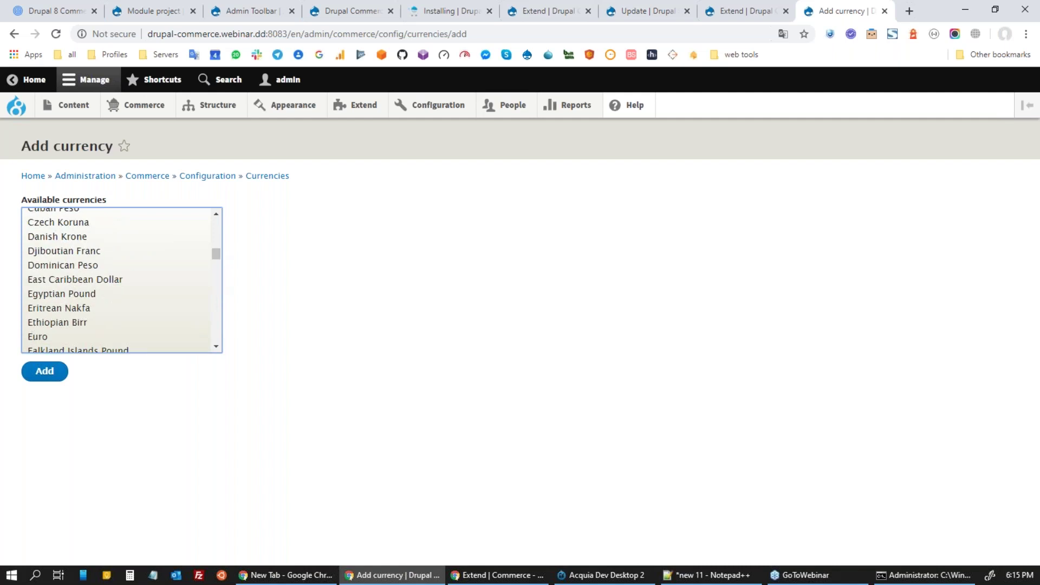
{"action": "left_click", "coordinate": [33, 337]}
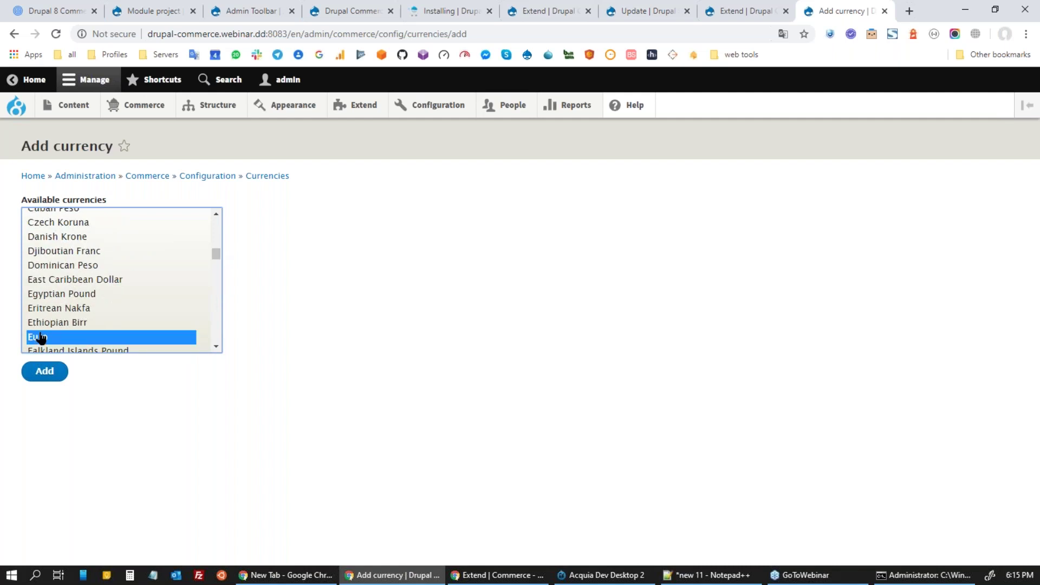
{"action": "left_click", "coordinate": [45, 371]}
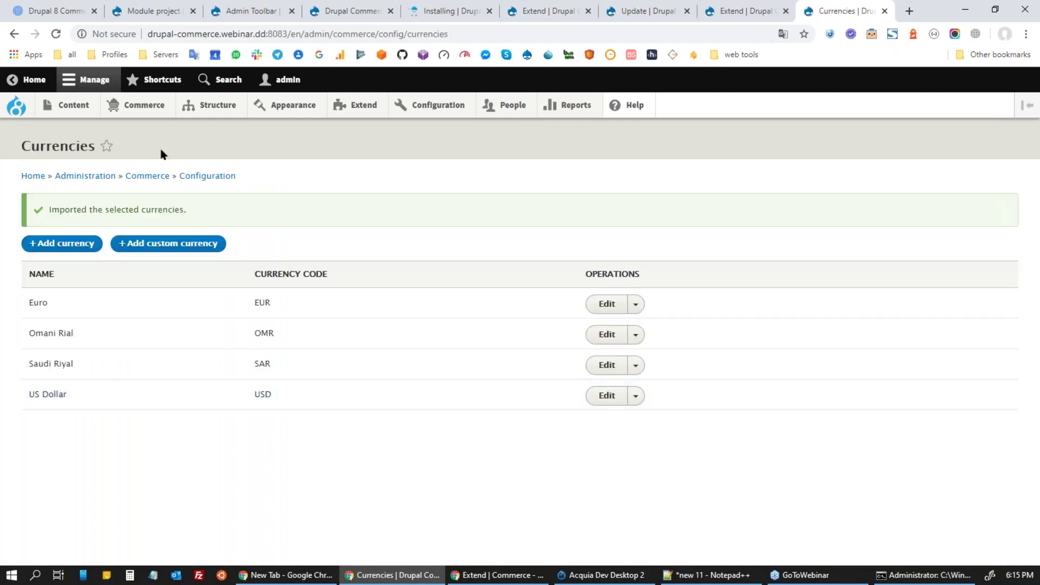
- Review the Mobiles store's edit form, then return to the Stores list
{"action": "mouse_move", "coordinate": [141, 105]}
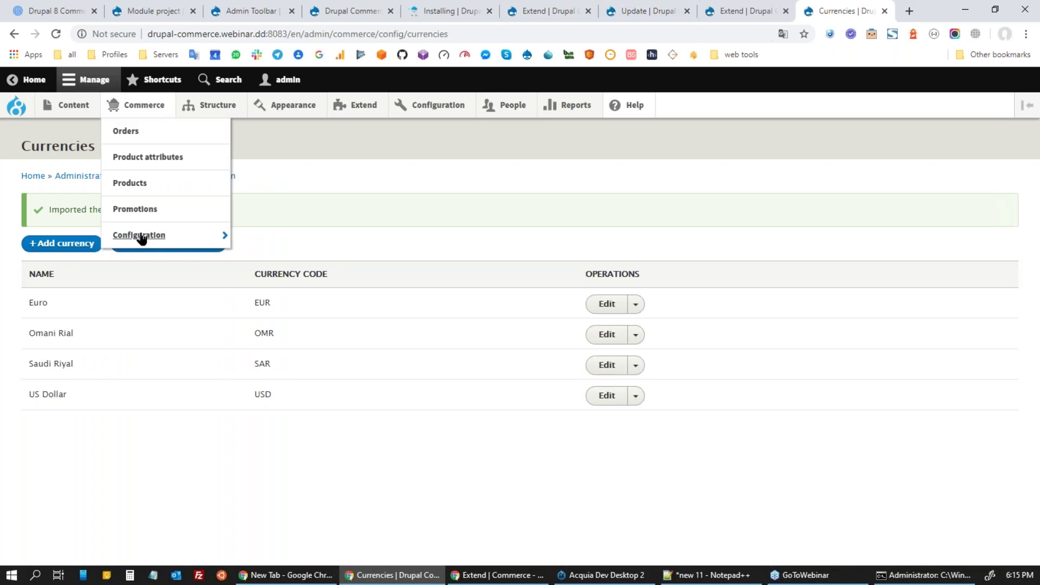
{"action": "mouse_move", "coordinate": [142, 238]}
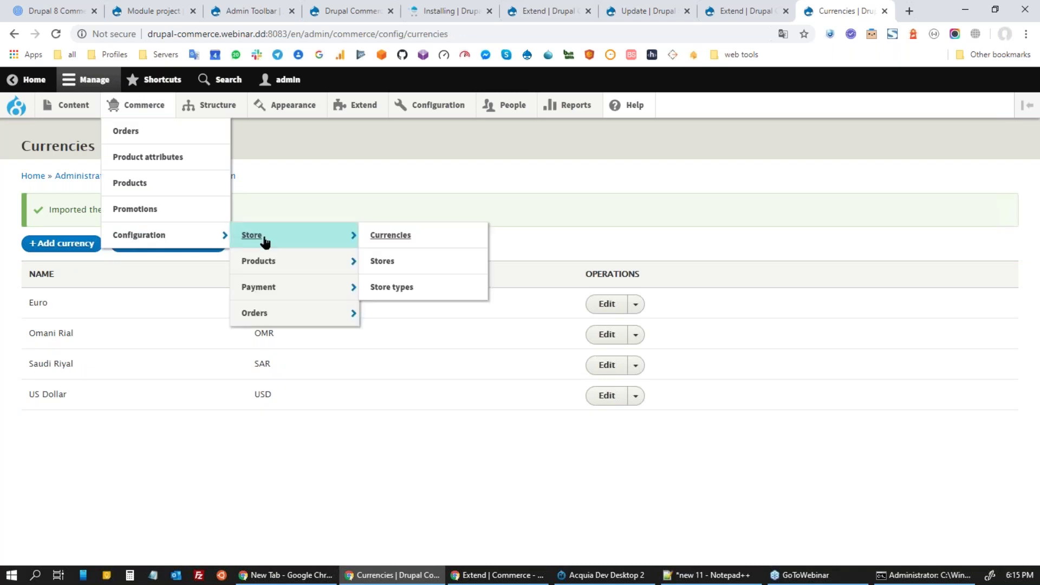
{"action": "left_click", "coordinate": [265, 238]}
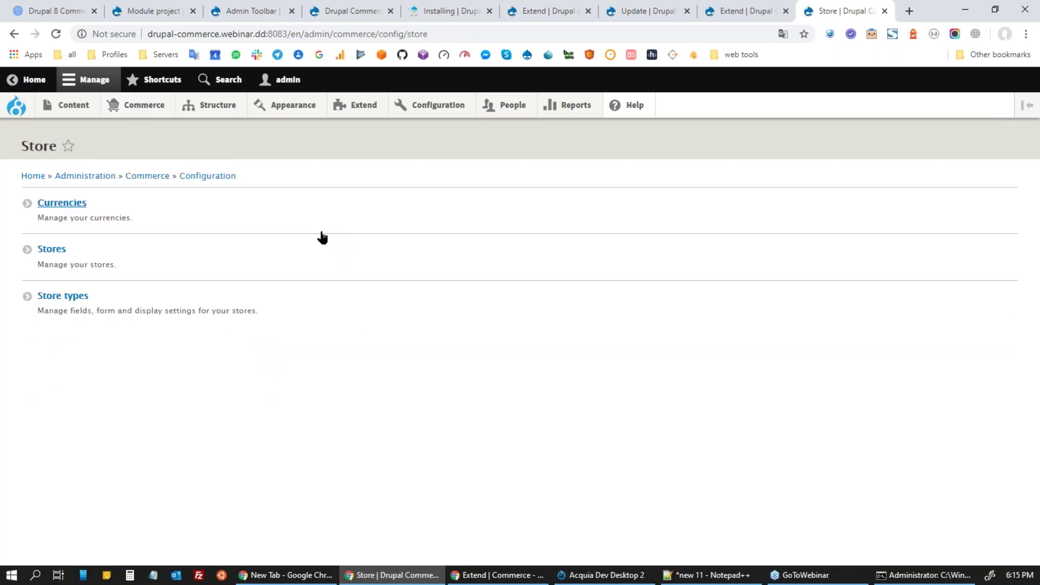
{"action": "left_click", "coordinate": [377, 334]}
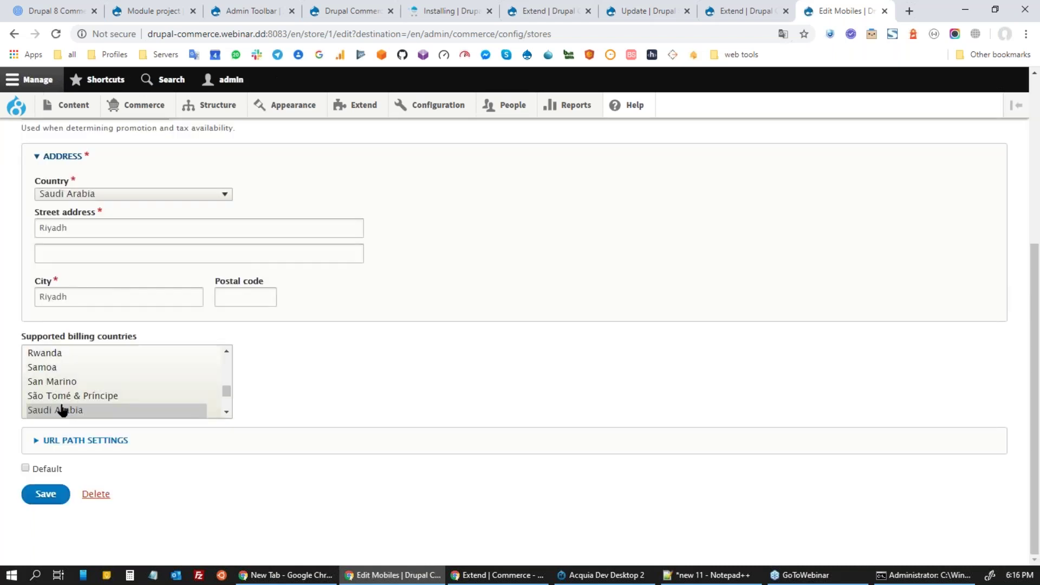
{"action": "scroll", "coordinate": [62, 411], "scroll_direction": "up", "scroll_amount": 3}
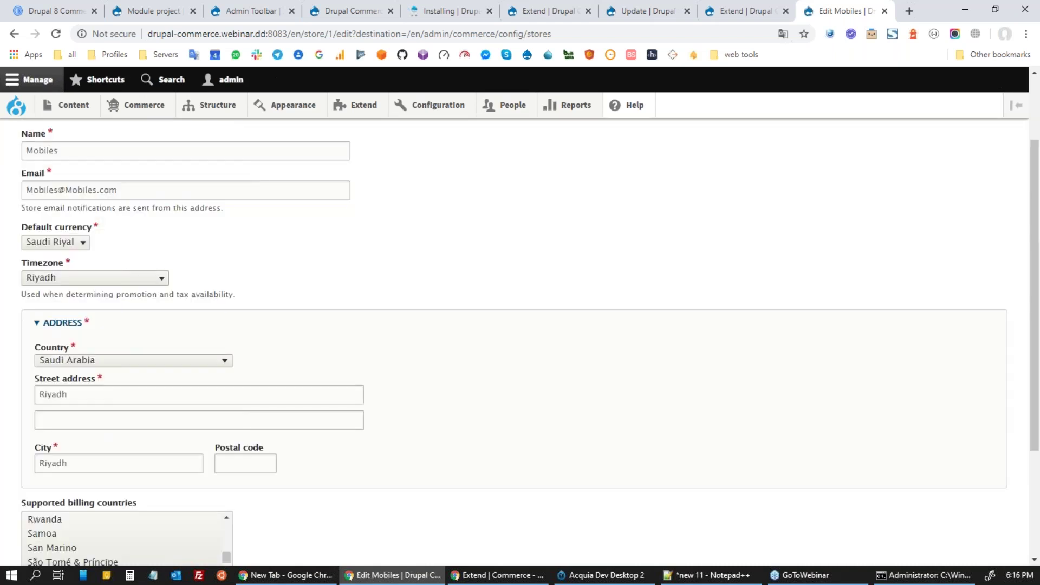
{"action": "key", "text": "alt+Left"}
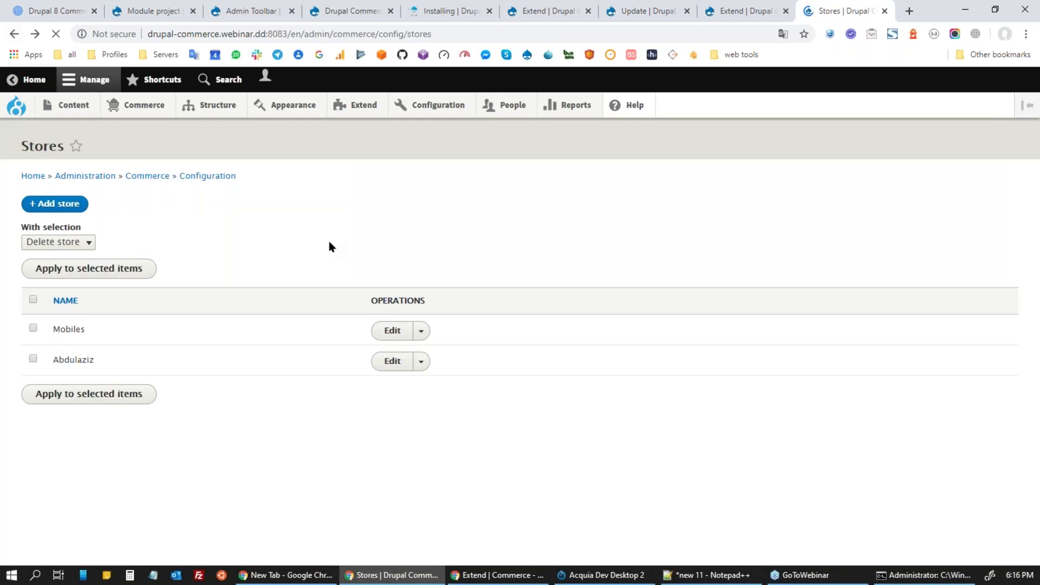
- Confirm the second store keeps Saudi Riyal as default currency, then open Commerce Products
{"action": "left_click", "coordinate": [393, 361]}
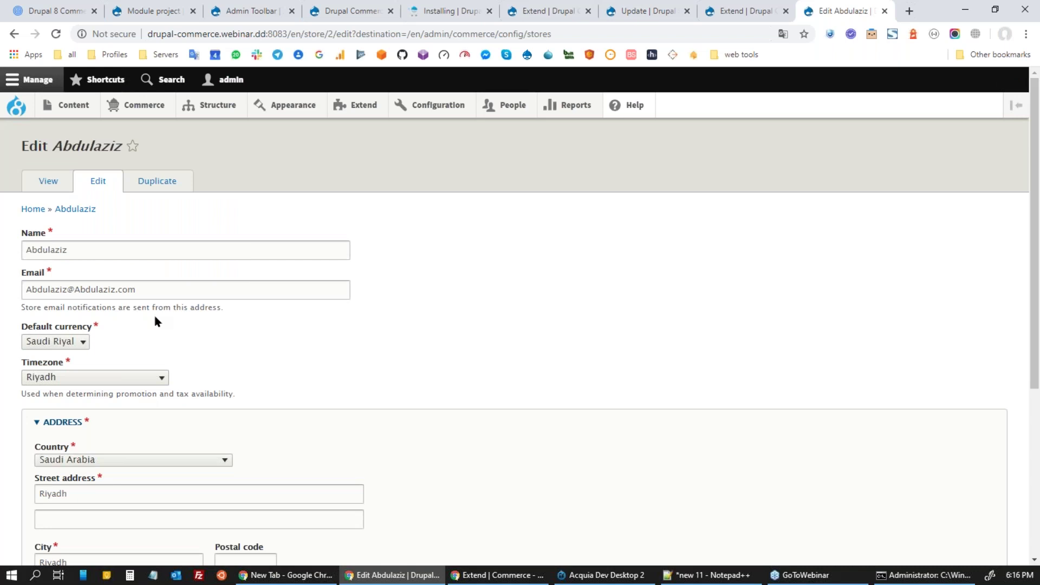
{"action": "scroll", "coordinate": [156, 321], "scroll_direction": "down", "scroll_amount": 5}
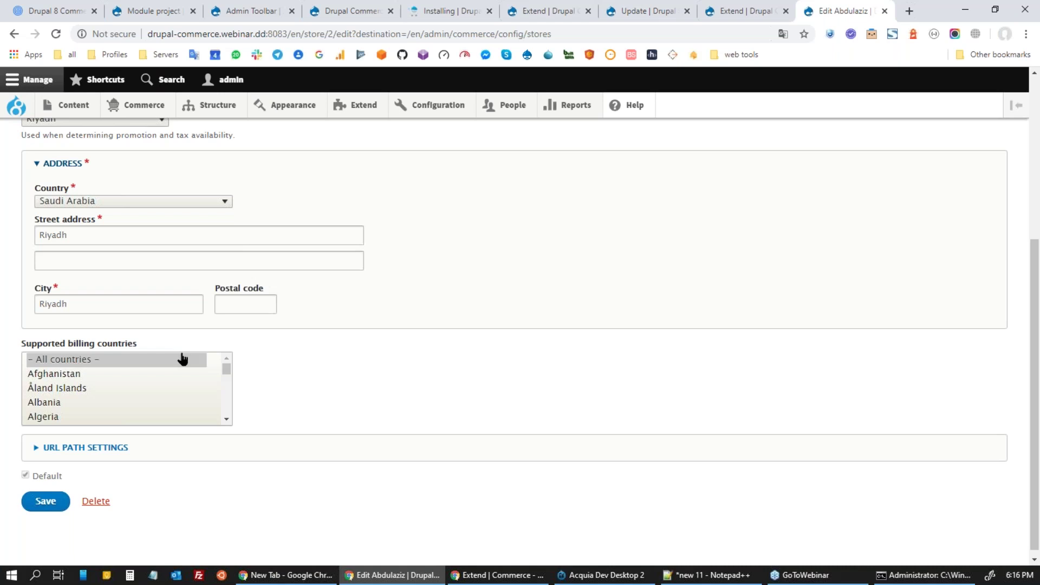
{"action": "scroll", "coordinate": [183, 359], "scroll_direction": "up", "scroll_amount": 4}
{"action": "left_click", "coordinate": [77, 299]}
{"action": "left_click", "coordinate": [75, 303]}
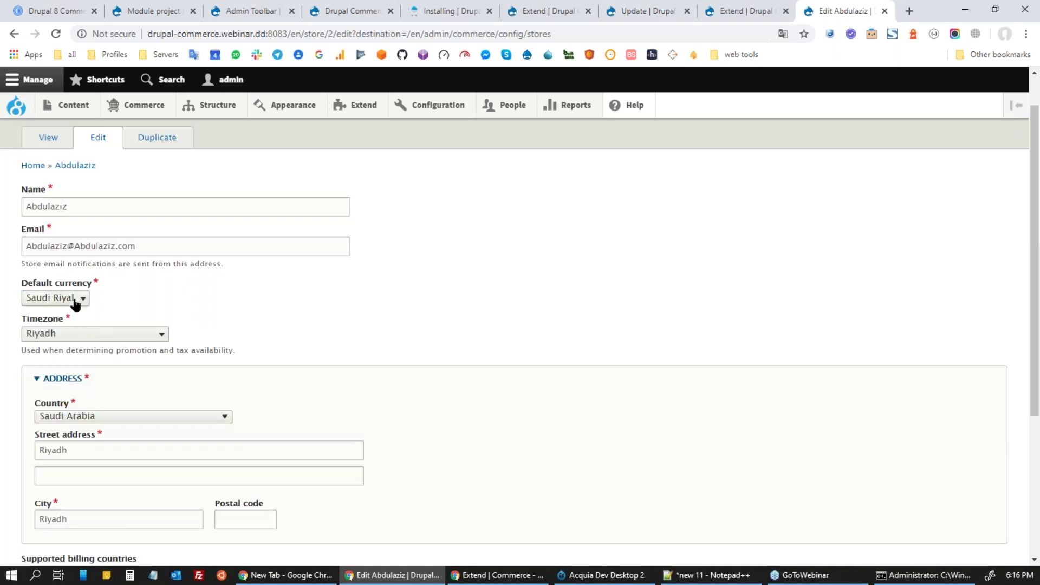
{"action": "mouse_move", "coordinate": [140, 108]}
{"action": "left_click", "coordinate": [142, 189]}
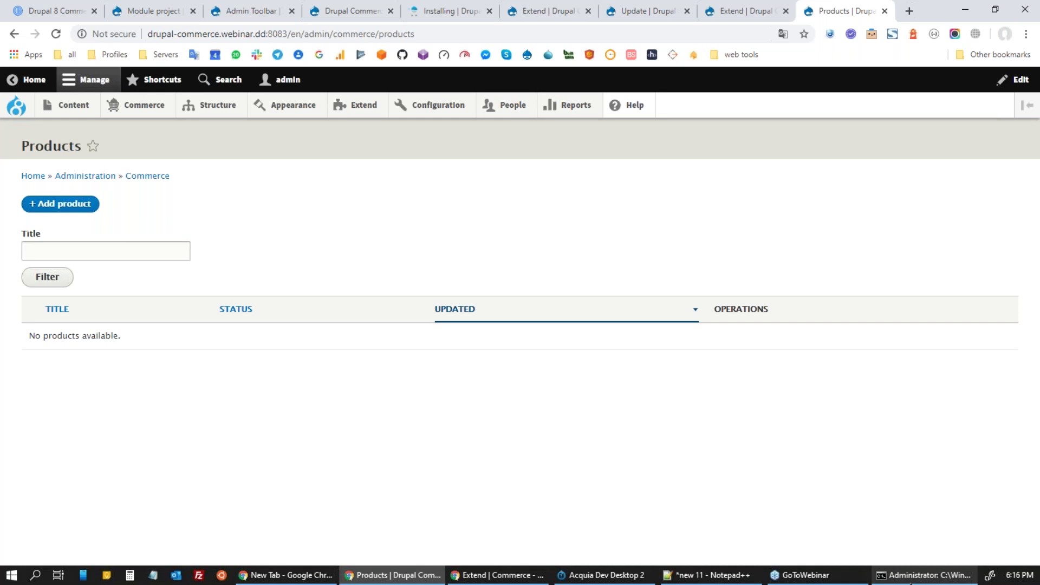
- Check the command prompt install output, then refresh the browser's products page
{"action": "key", "text": "alt+Tab"}
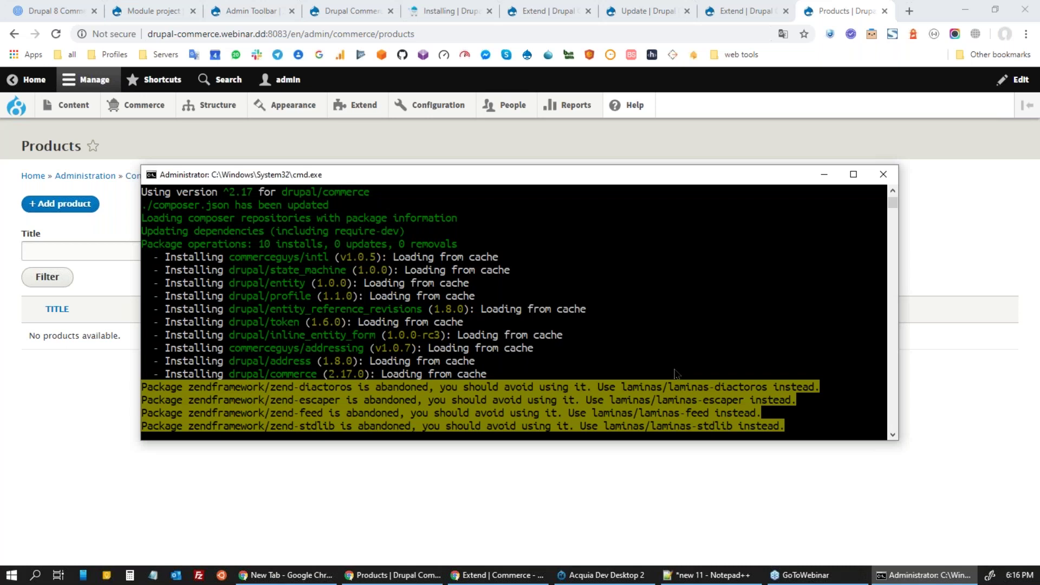
{"action": "key", "text": "alt+Tab"}
{"action": "key", "text": "F5"}
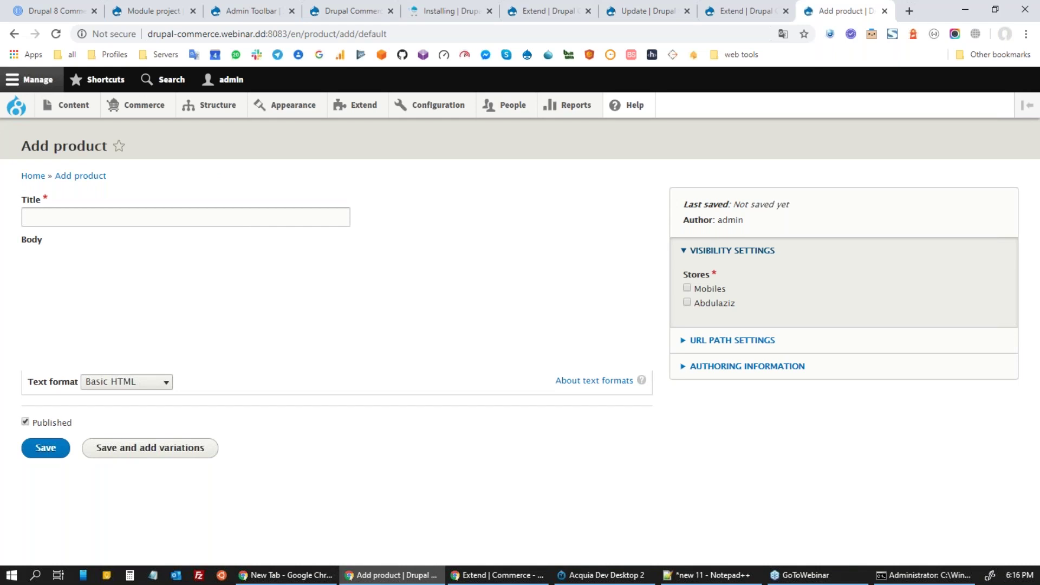
- Create product 'Test' assigned to the Saudi Riyal store and save to add variations
{"action": "left_click", "coordinate": [219, 215]}
{"action": "type", "text": "Tes"}
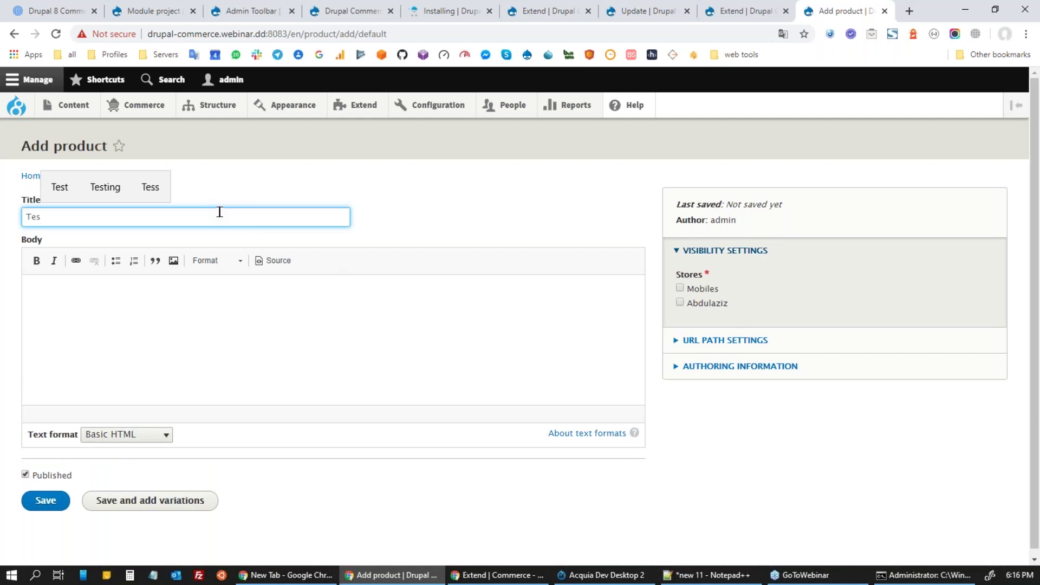
{"action": "type", "text": "t"}
{"action": "left_click", "coordinate": [699, 297]}
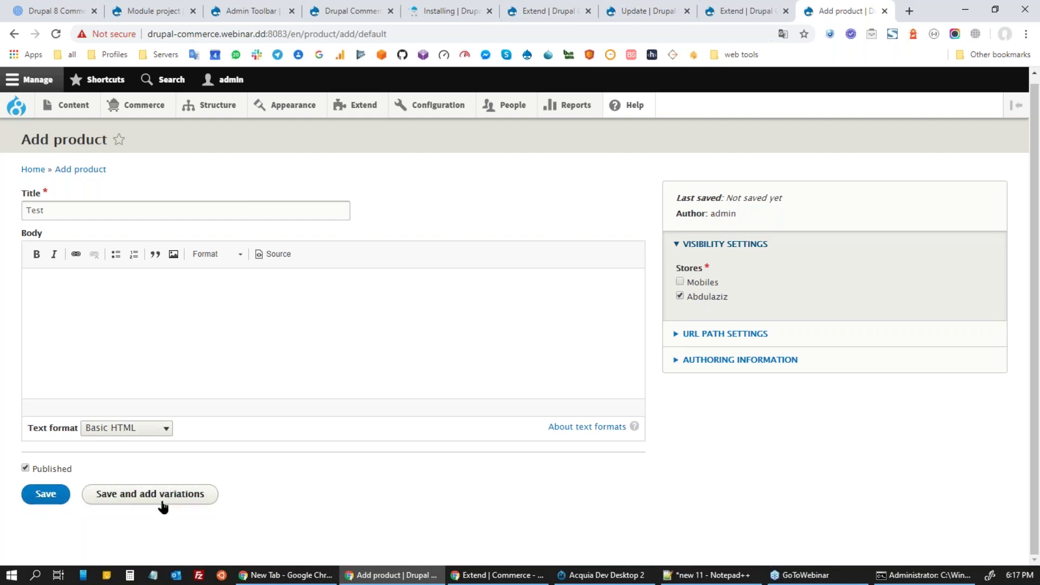
{"action": "left_click", "coordinate": [45, 8]}
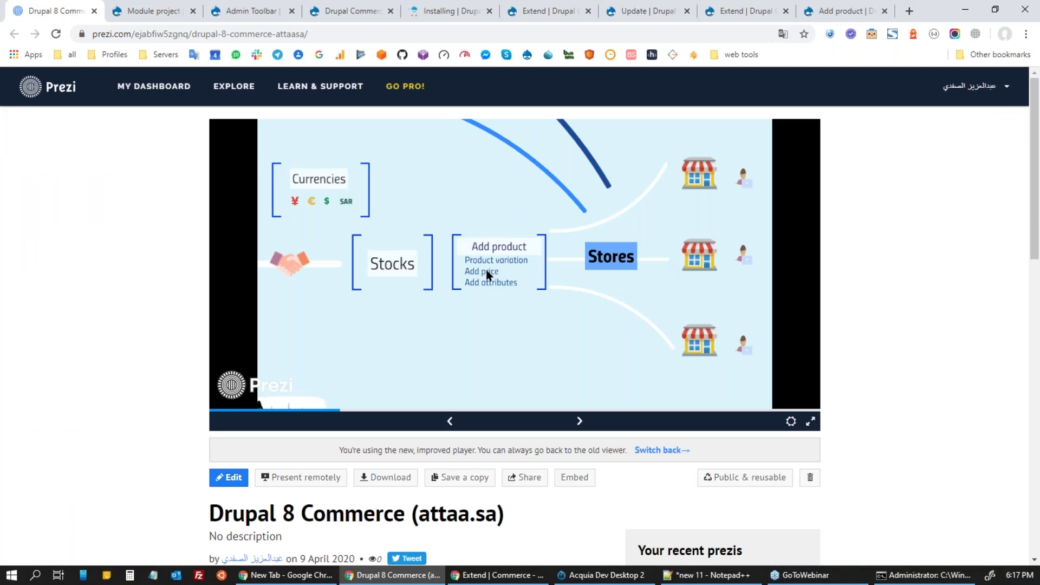
{"action": "key", "text": "ctrl+9"}
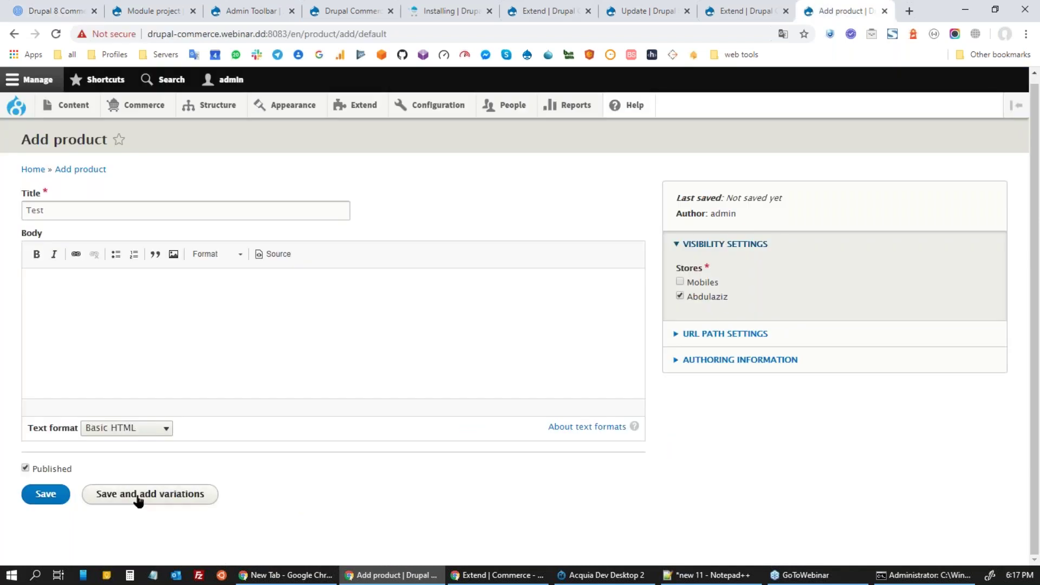
{"action": "left_click", "coordinate": [138, 501]}
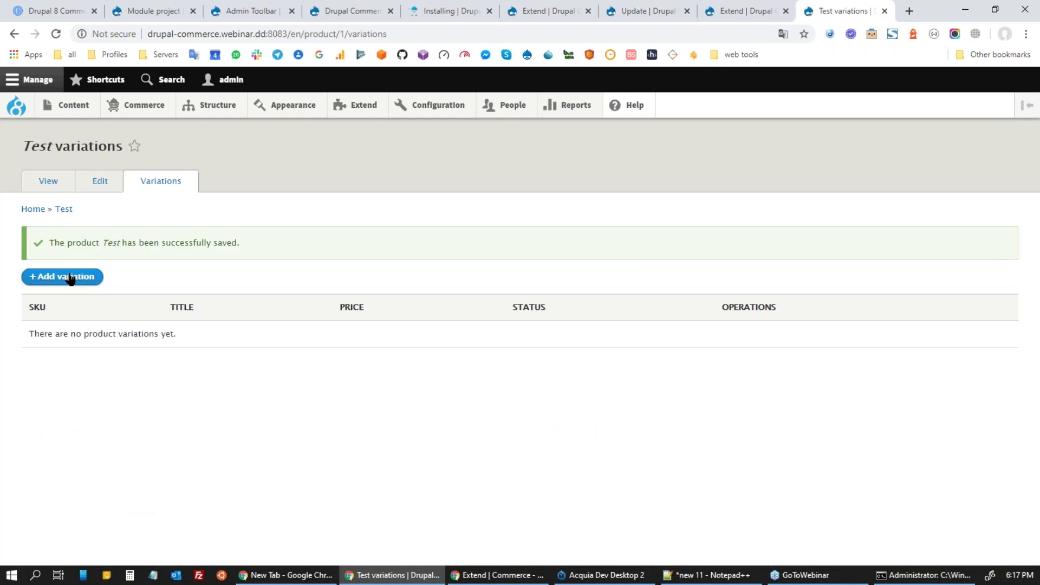
- Add a first variation, SKU 1, priced 10 SAR, and save it
{"action": "left_click", "coordinate": [70, 278]}
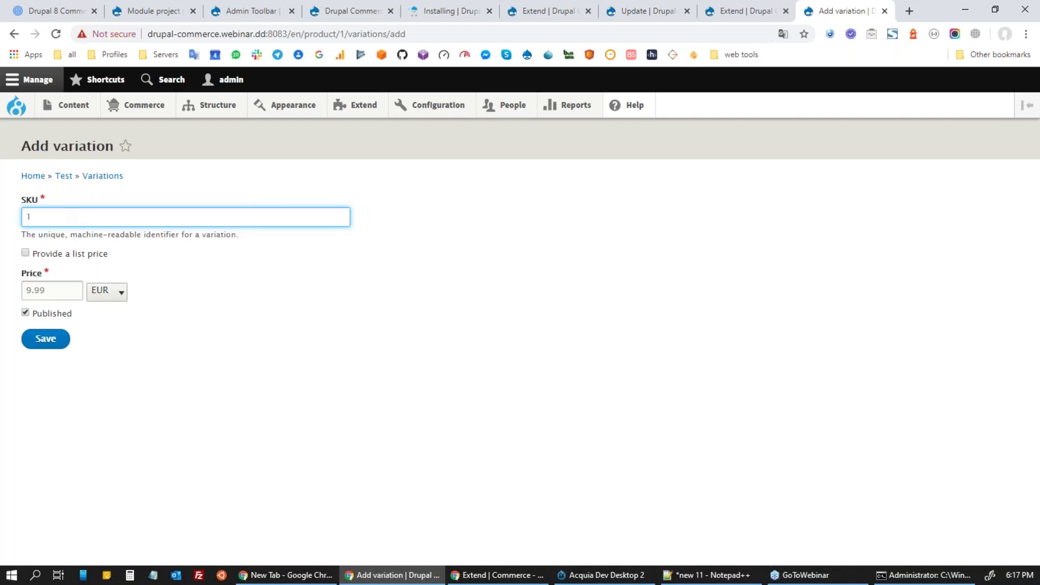
{"action": "left_click", "coordinate": [54, 295]}
{"action": "type", "text": "10"}
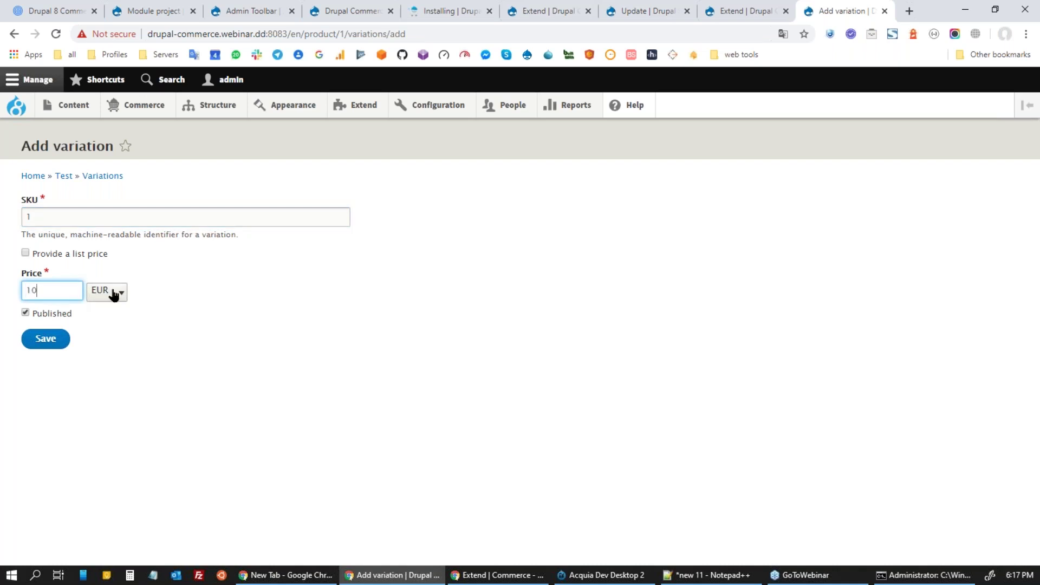
{"action": "left_click", "coordinate": [114, 294]}
{"action": "key", "text": "Down"}
{"action": "key", "text": "Down"}
{"action": "key", "text": "Tab"}
{"action": "key", "text": "Tab"}
{"action": "key", "text": "Return"}
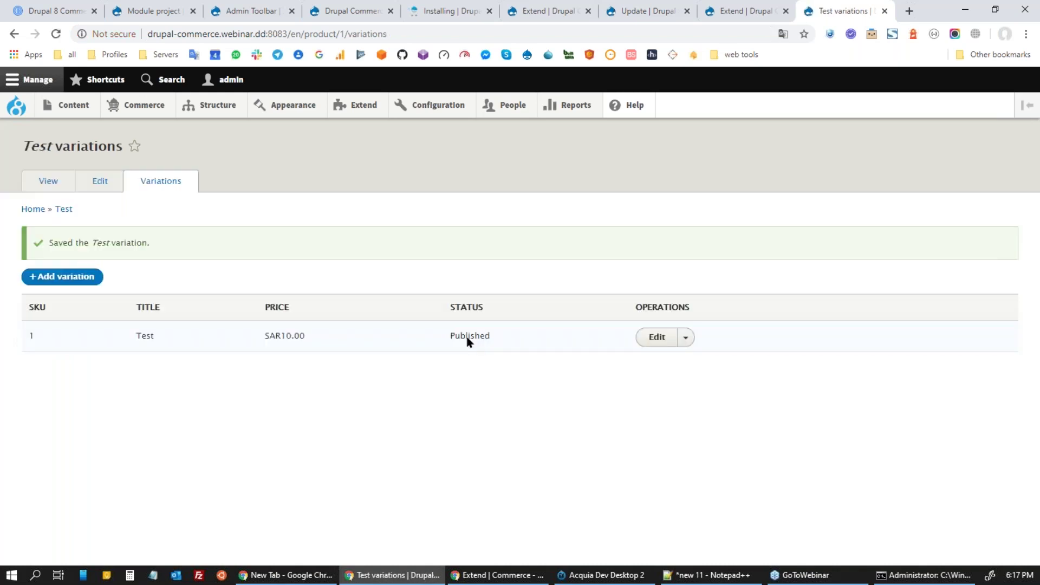
- Add a second variation, SKU 2 at SAR12.00, and save it
{"action": "left_click", "coordinate": [62, 276]}
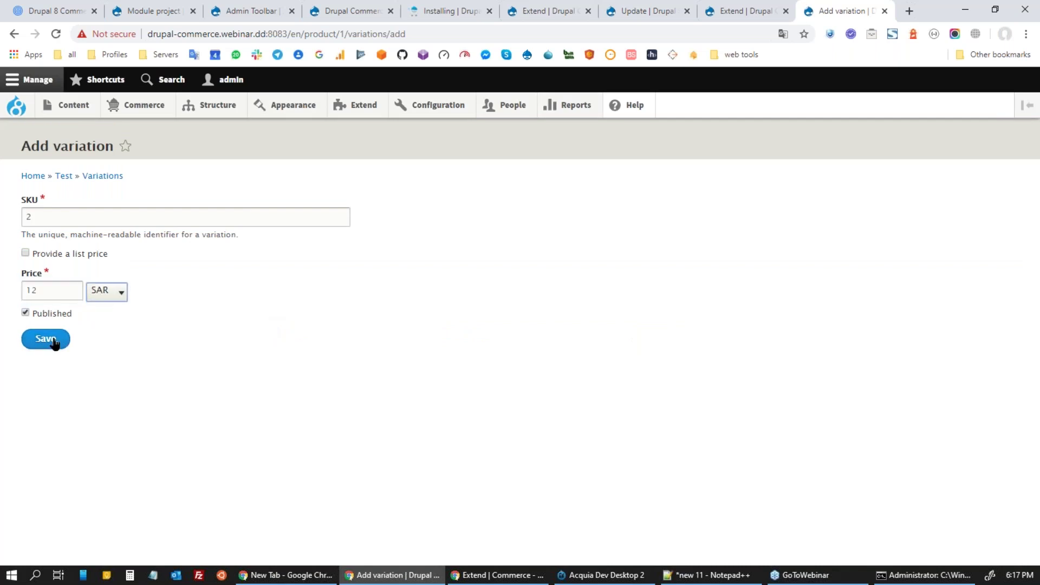
{"action": "left_click", "coordinate": [52, 341]}
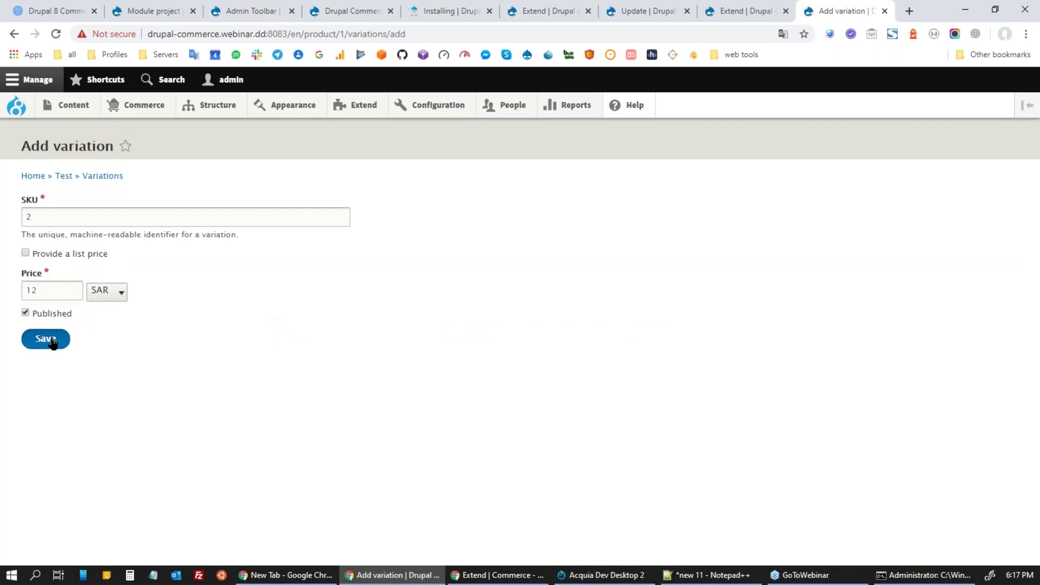
{"action": "left_click", "coordinate": [53, 342]}
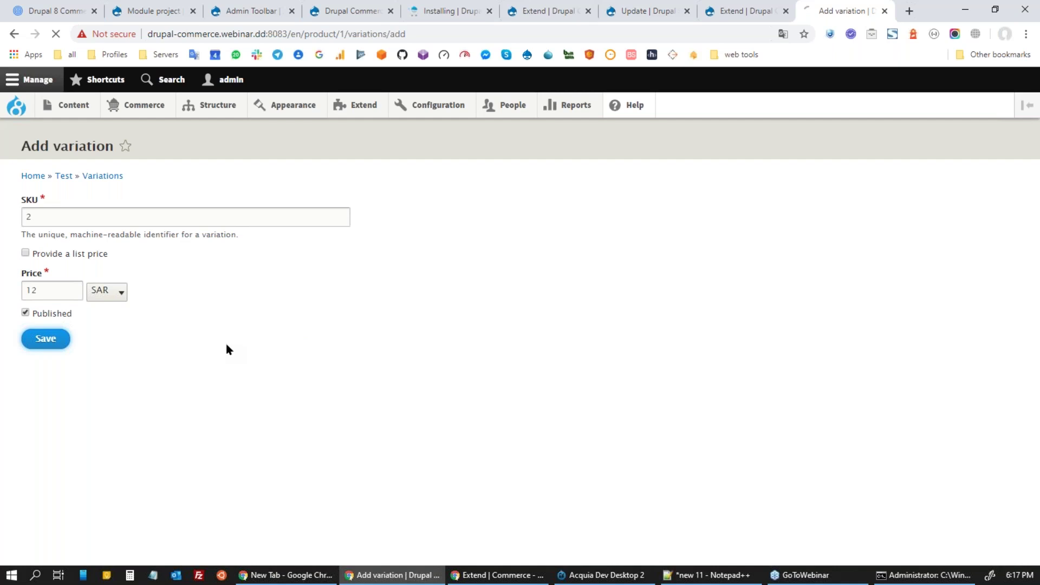
- Preview the Test product page in a new tab, then return to the variations list
{"action": "right_click", "coordinate": [48, 183]}
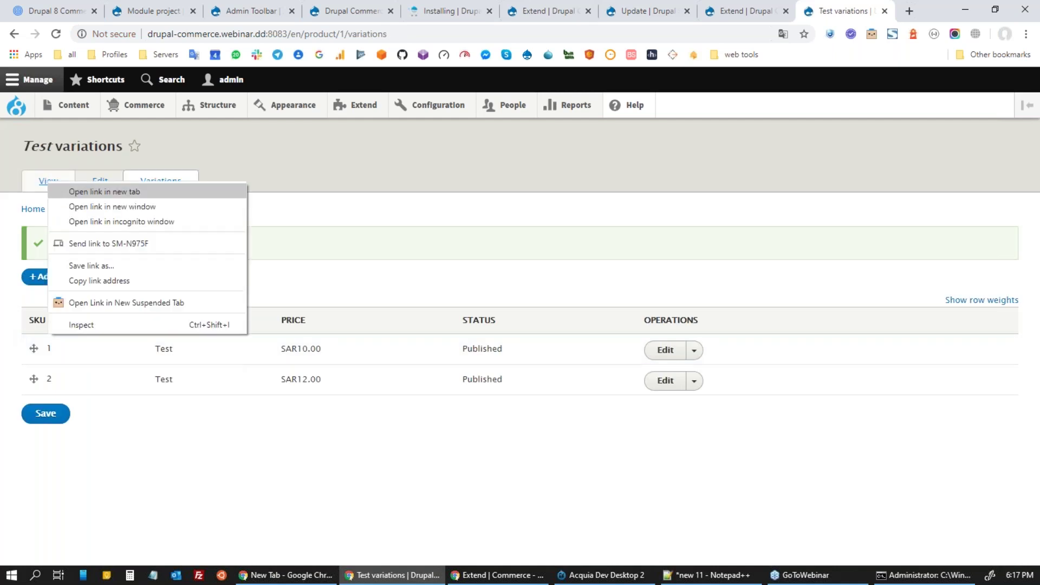
{"action": "left_click", "coordinate": [103, 191]}
{"action": "left_click", "coordinate": [889, 5]}
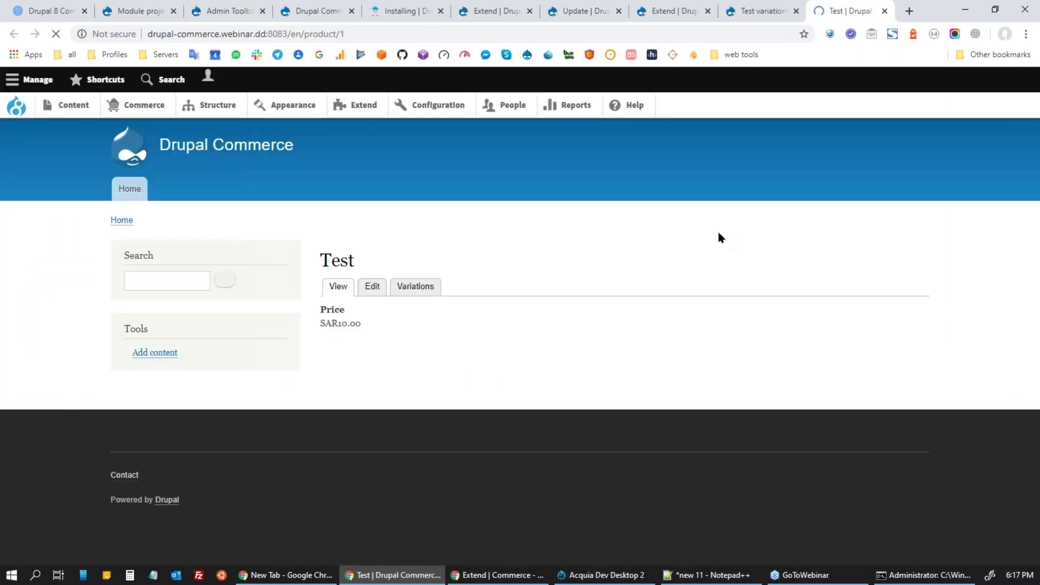
{"action": "scroll", "coordinate": [411, 275], "scroll_direction": "down", "scroll_amount": 1}
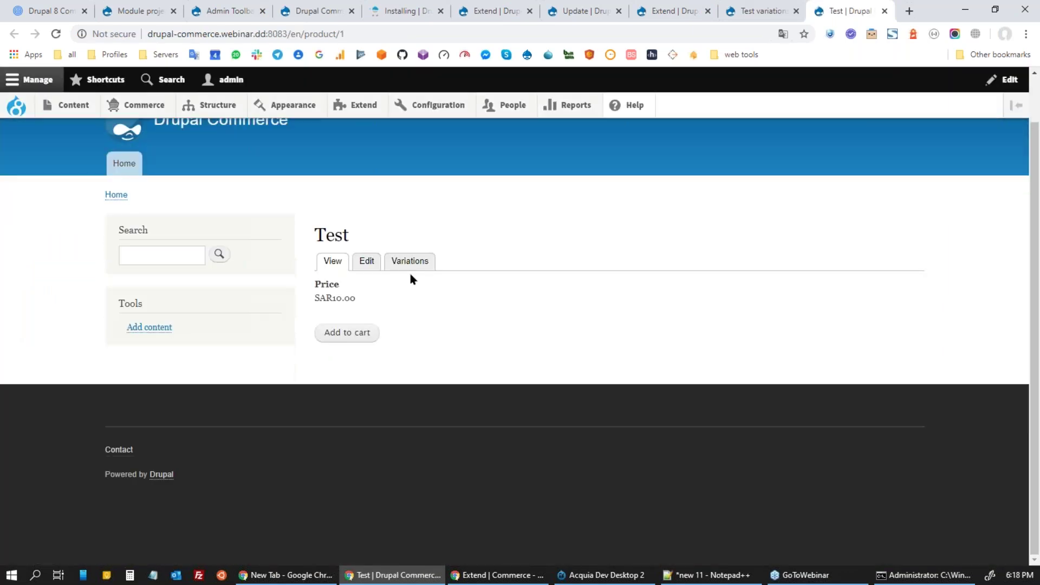
{"action": "left_click", "coordinate": [410, 271]}
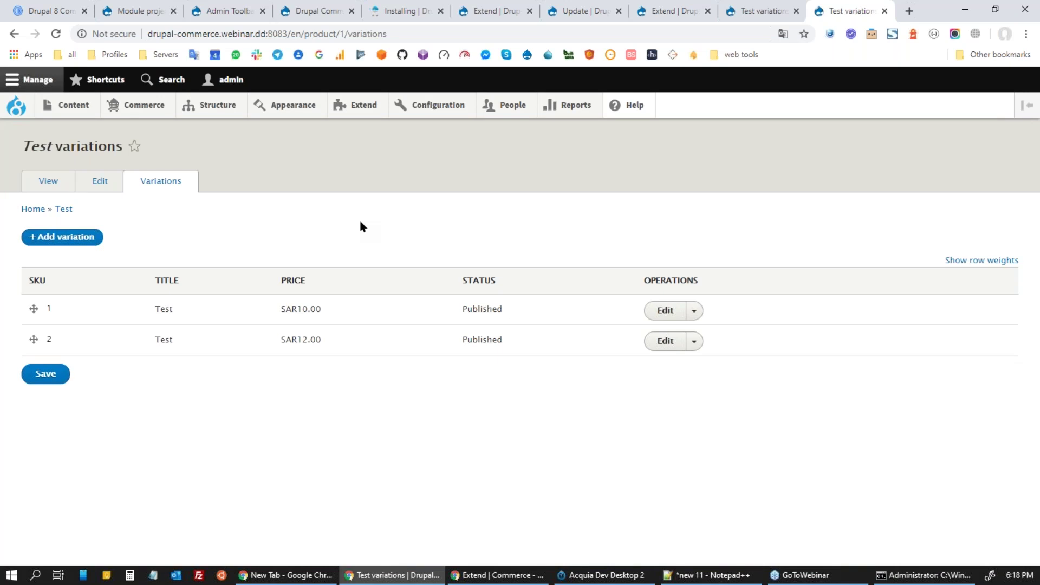
{"action": "key", "text": "alt+Left"}
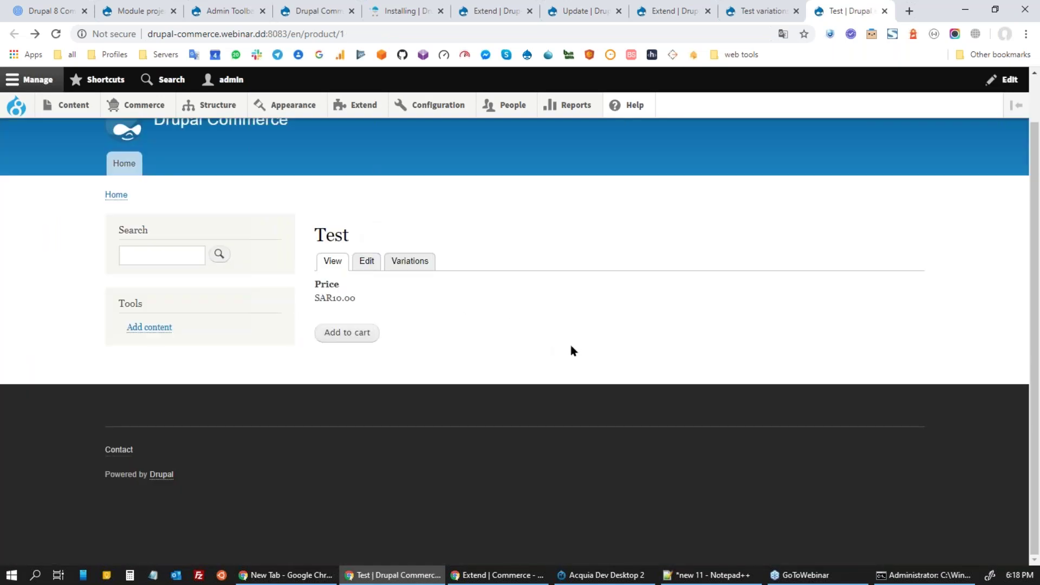
{"action": "scroll", "coordinate": [571, 346], "scroll_direction": "up", "scroll_amount": 1}
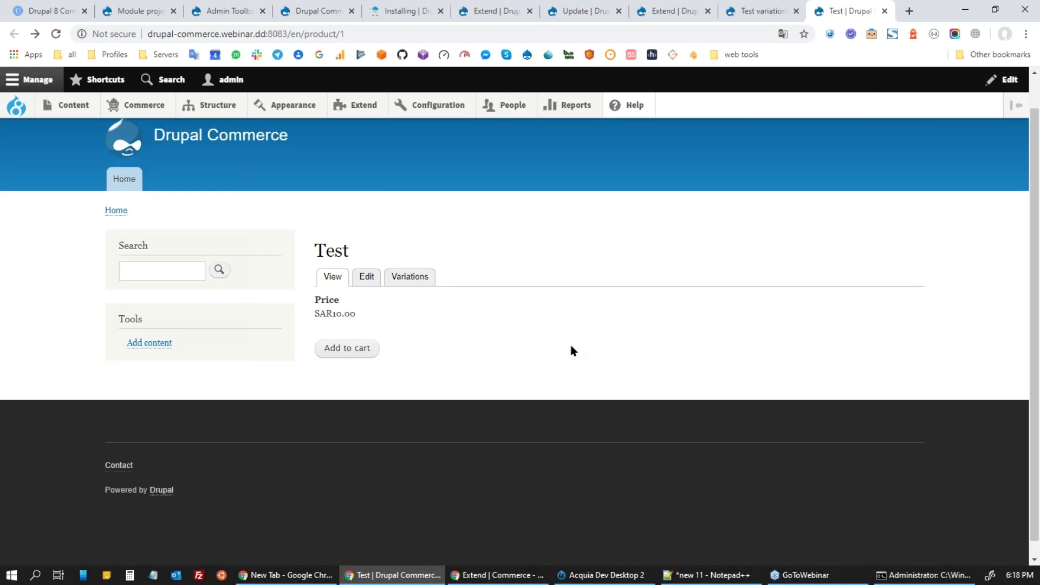
{"action": "scroll", "coordinate": [571, 347], "scroll_direction": "up", "scroll_amount": 1}
{"action": "scroll", "coordinate": [571, 346], "scroll_direction": "down", "scroll_amount": 1}
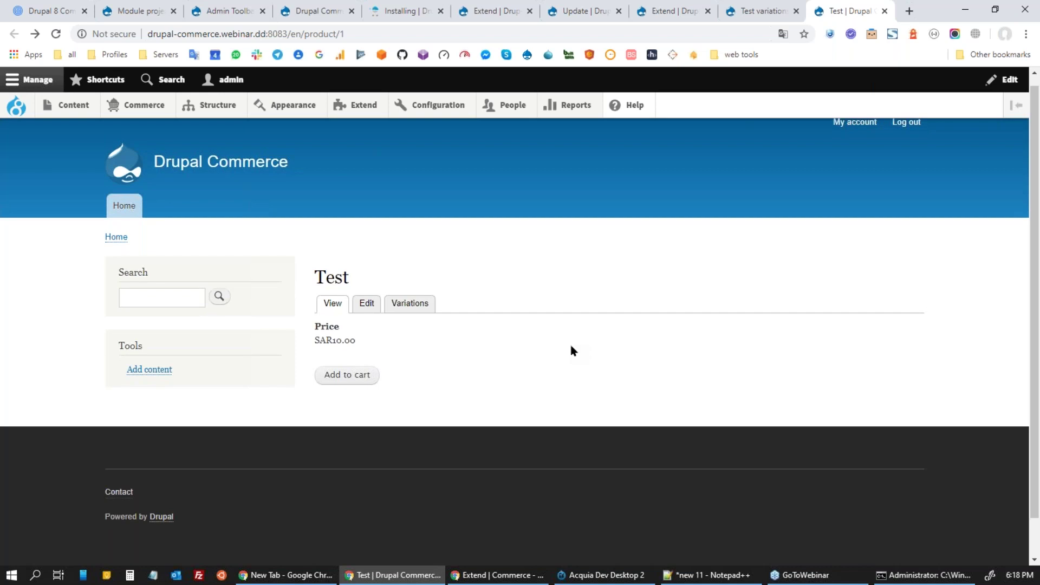
{"action": "key", "text": "ctrl+shift+Tab"}
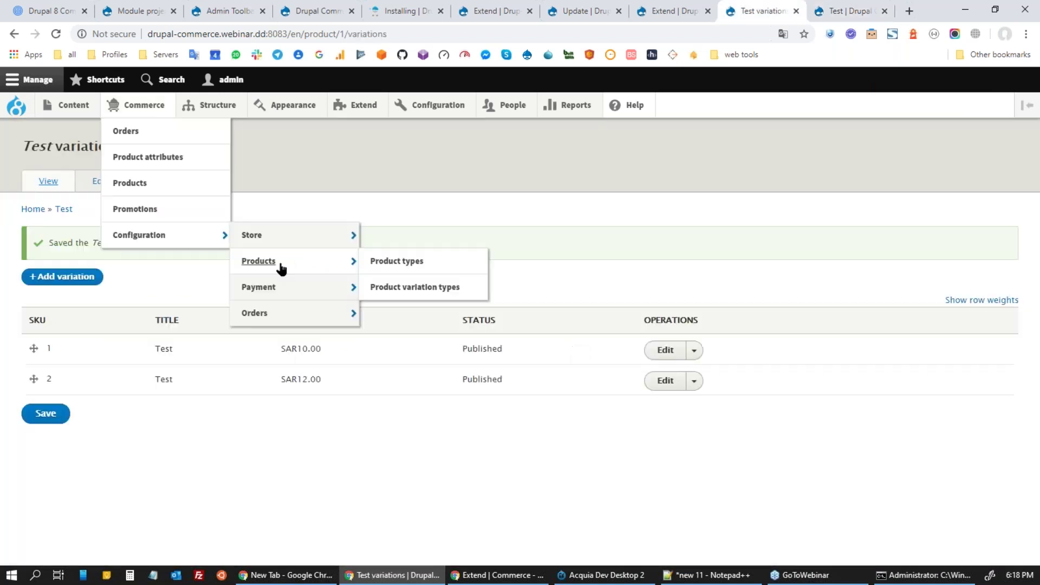
- Go to Commerce > Product attributes, which currently lists no attributes
{"action": "left_click", "coordinate": [143, 160]}
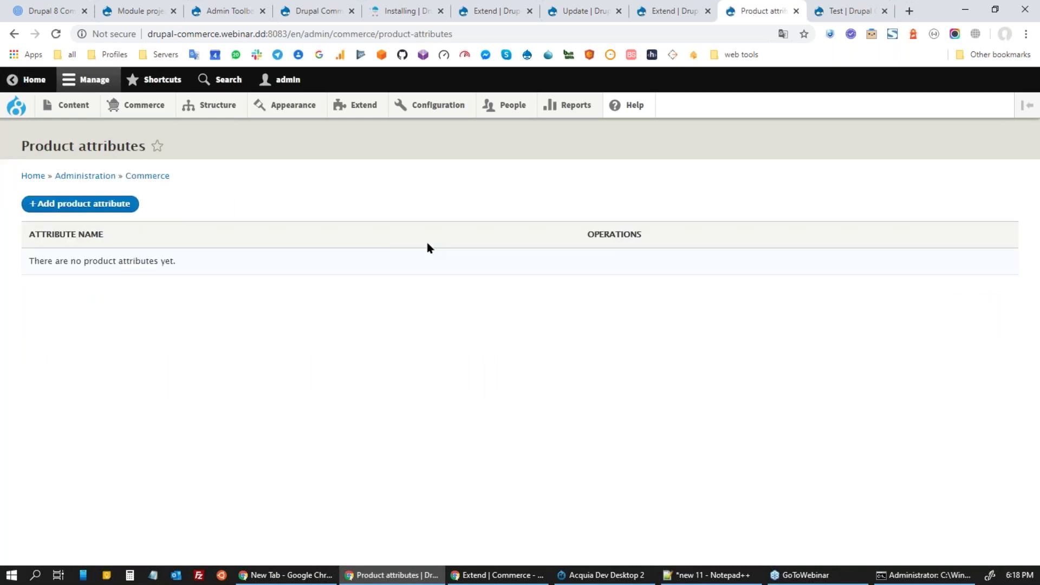
{"action": "key", "text": "ctrl+1"}
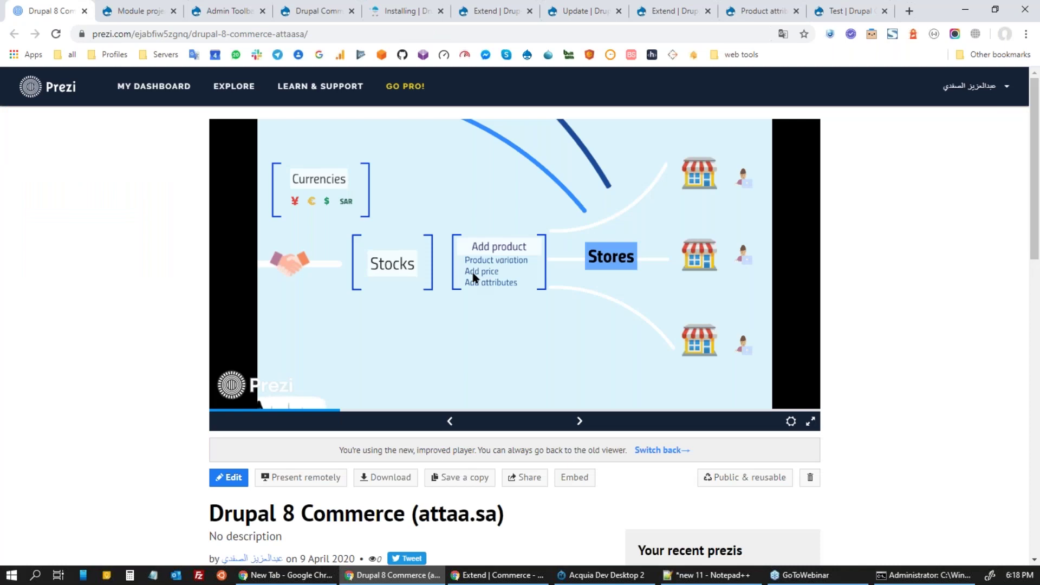
{"action": "left_click", "coordinate": [749, 11]}
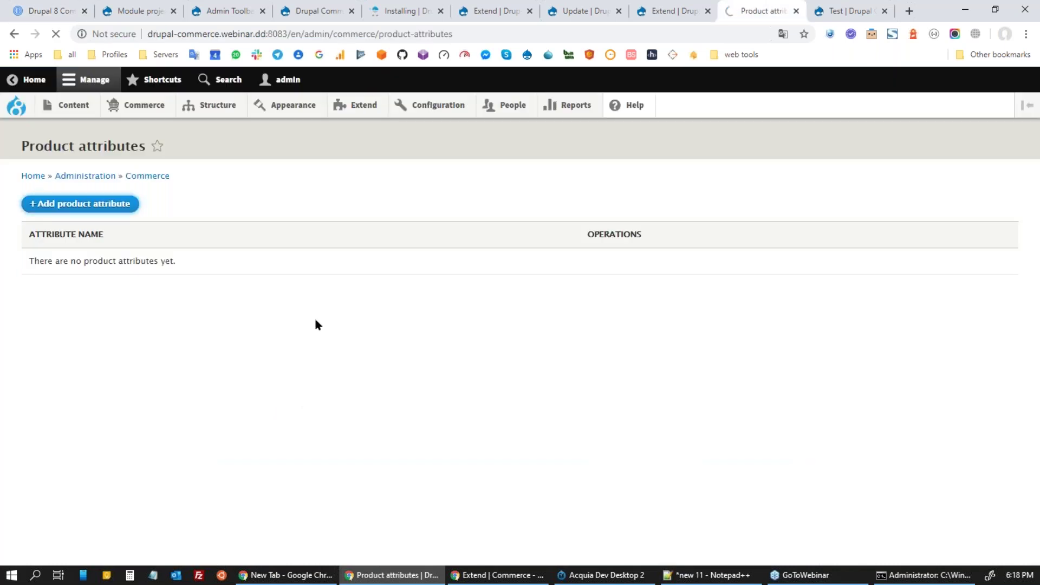
- Create the 'Sizes' attribute as a select list for Default variations and save it
{"action": "left_click", "coordinate": [114, 217]}
{"action": "type", "text": "Large"}
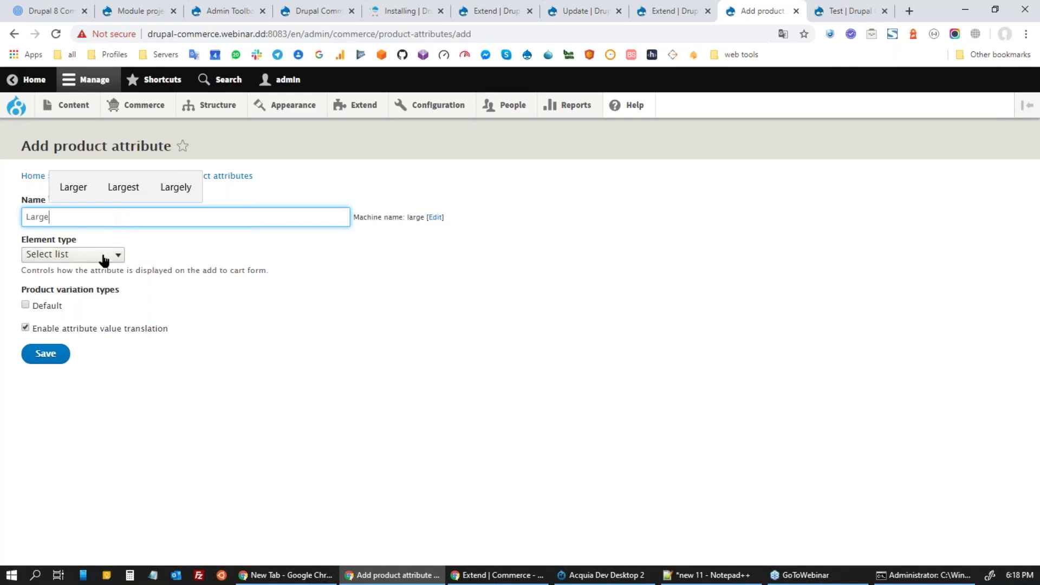
{"action": "double_click", "coordinate": [90, 212]}
{"action": "type", "text": "Sizes"}
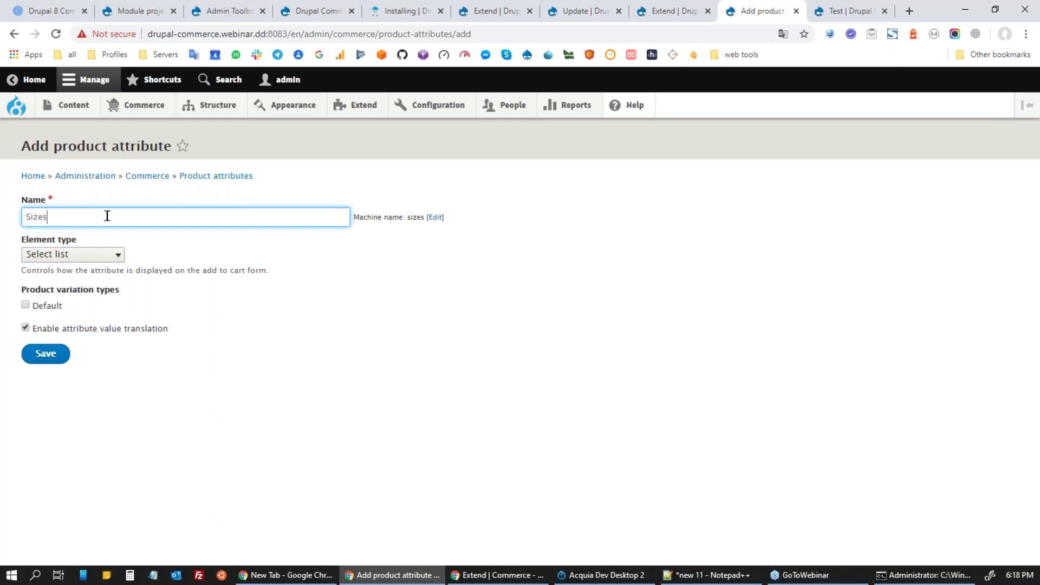
{"action": "left_click", "coordinate": [51, 307]}
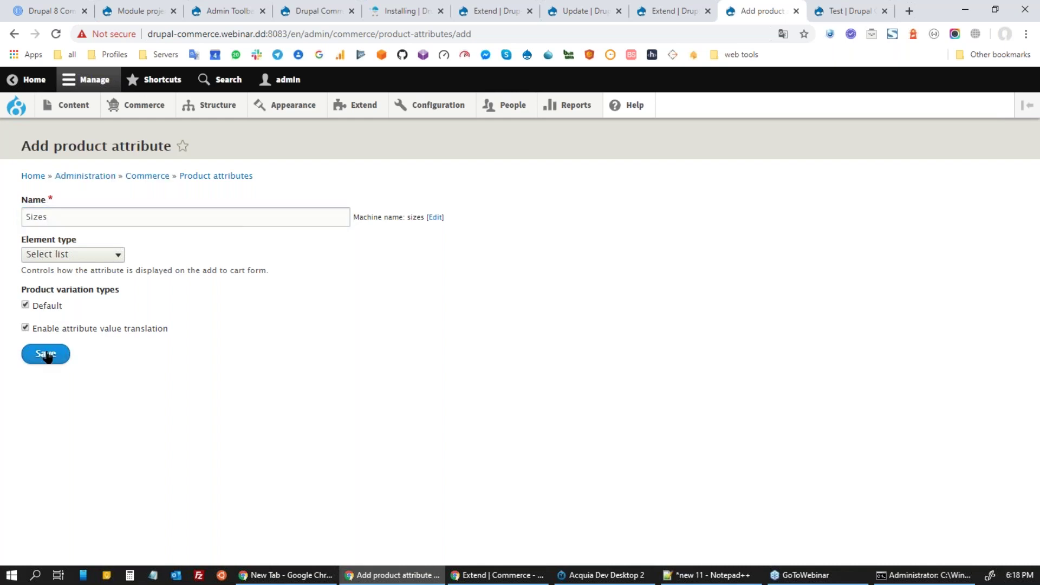
{"action": "left_click", "coordinate": [78, 257]}
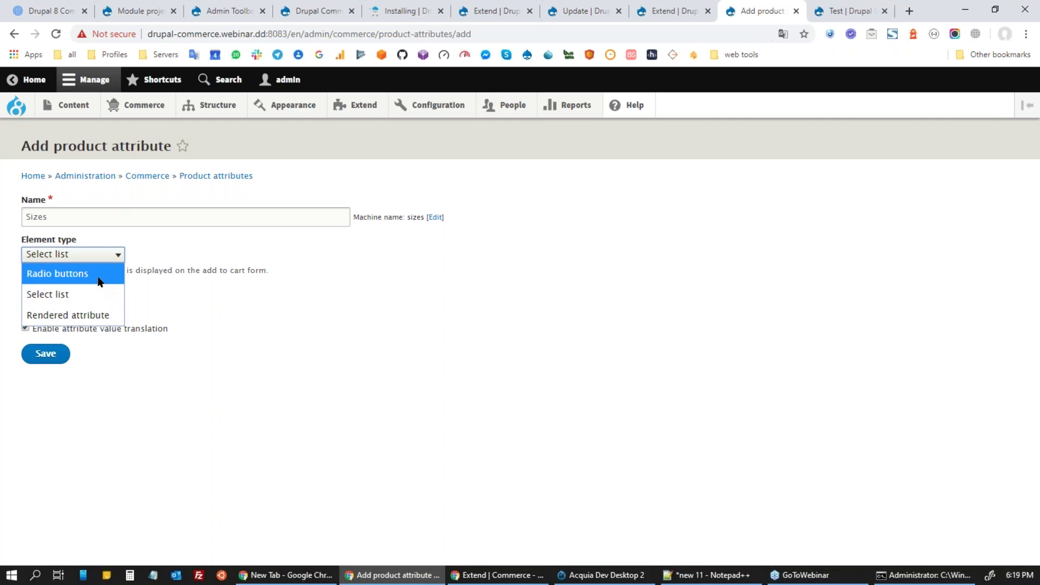
{"action": "left_click", "coordinate": [97, 294]}
{"action": "left_click", "coordinate": [58, 358]}
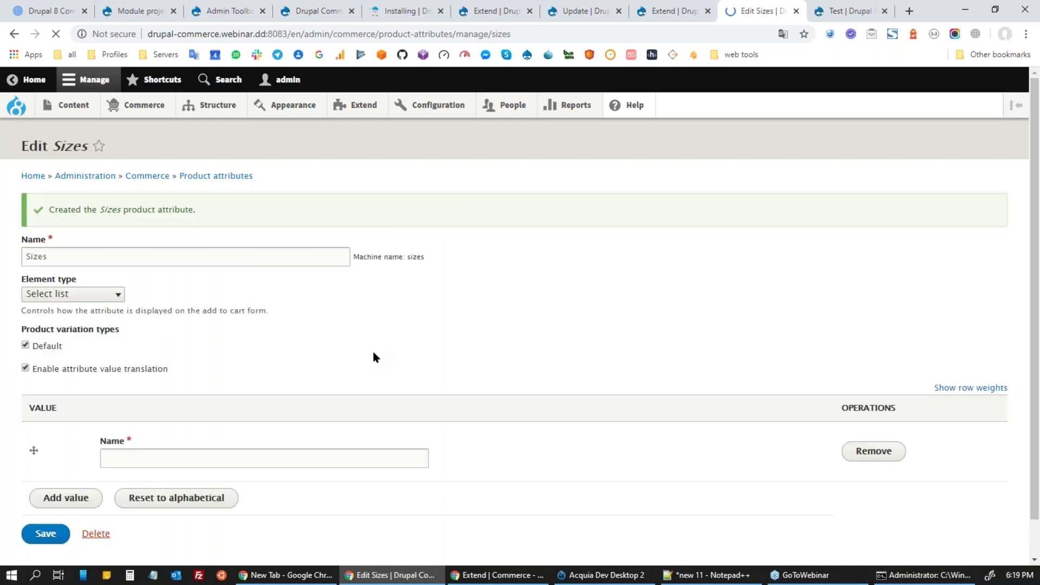
- Enter the values Large, Medium and Small and save the Sizes attribute
{"action": "scroll", "coordinate": [218, 402], "scroll_direction": "down", "scroll_amount": 1}
{"action": "left_click", "coordinate": [179, 419]}
{"action": "type", "text": "Large"}
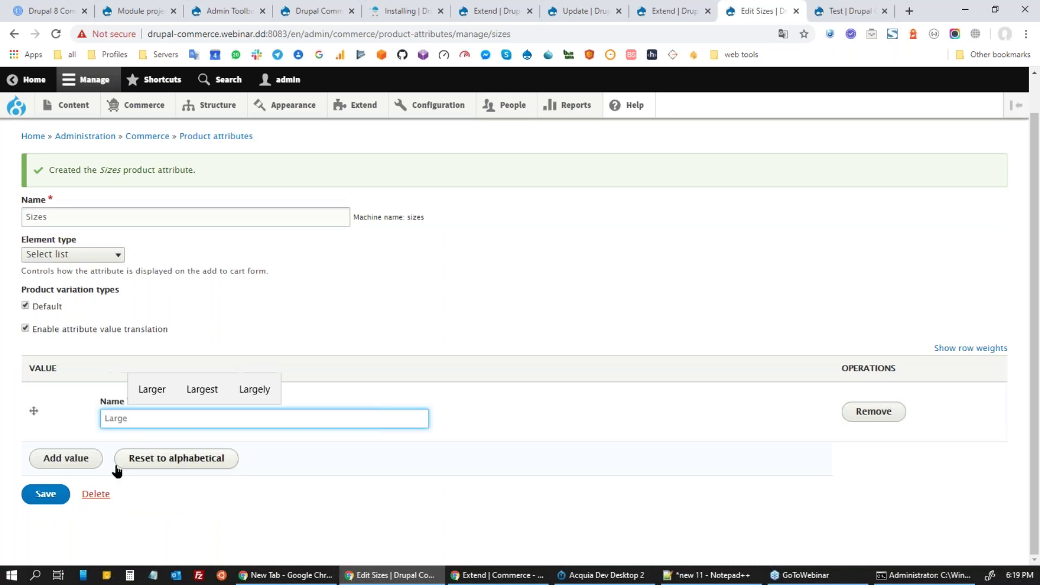
{"action": "key", "text": "Return"}
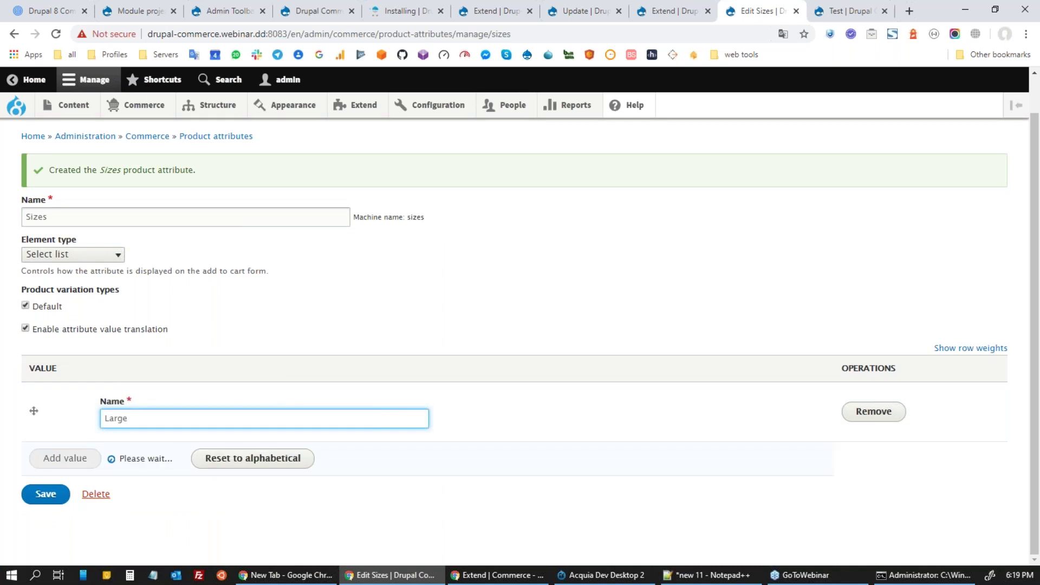
{"action": "left_click", "coordinate": [147, 478]}
{"action": "type", "text": "Medium"}
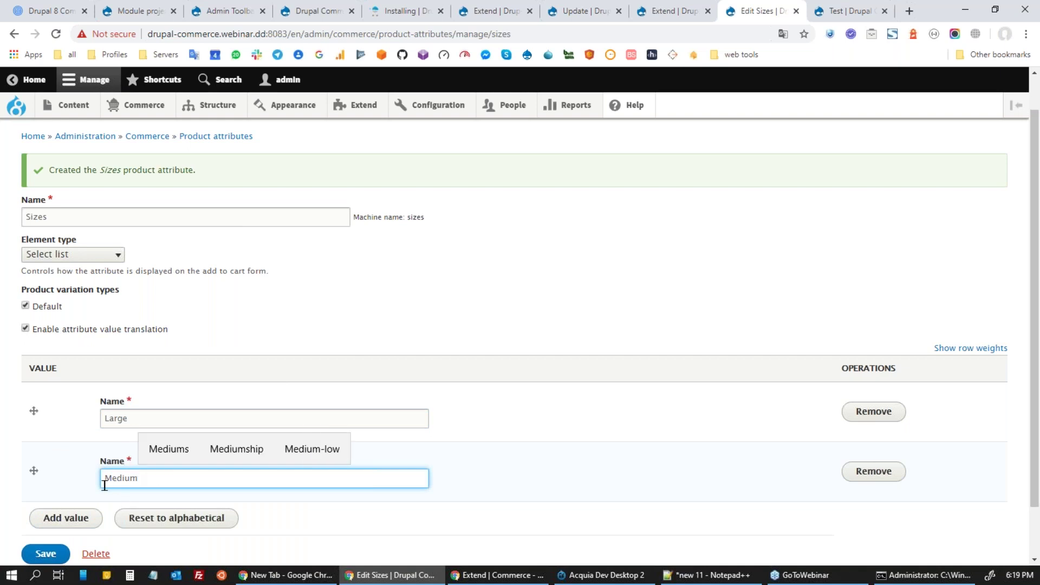
{"action": "scroll", "coordinate": [105, 485], "scroll_direction": "down", "scroll_amount": 1}
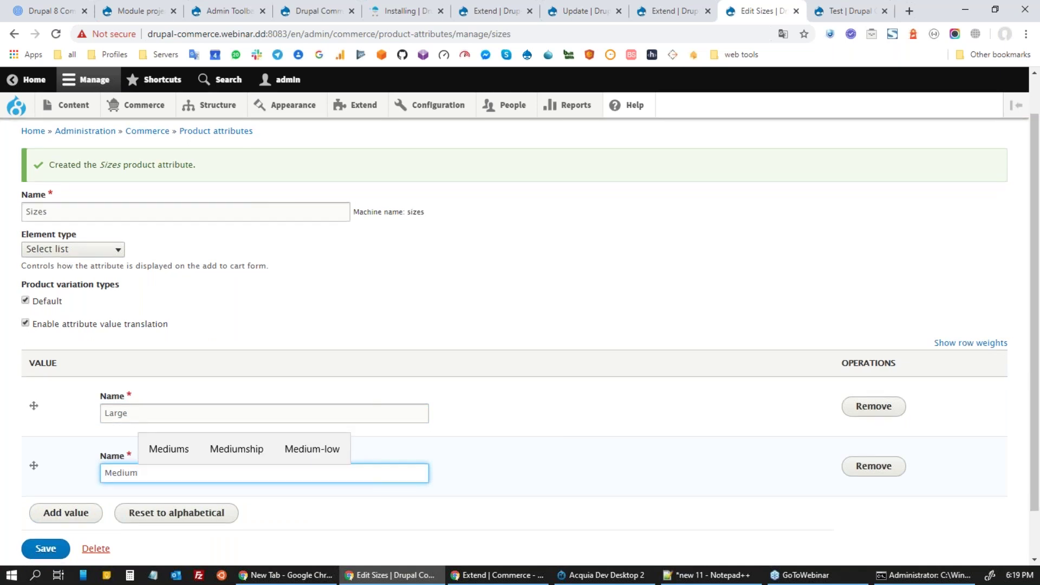
{"action": "scroll", "coordinate": [531, 337], "scroll_direction": "down", "scroll_amount": 1}
{"action": "scroll", "coordinate": [83, 463], "scroll_direction": "down", "scroll_amount": 1}
{"action": "left_click", "coordinate": [84, 463]}
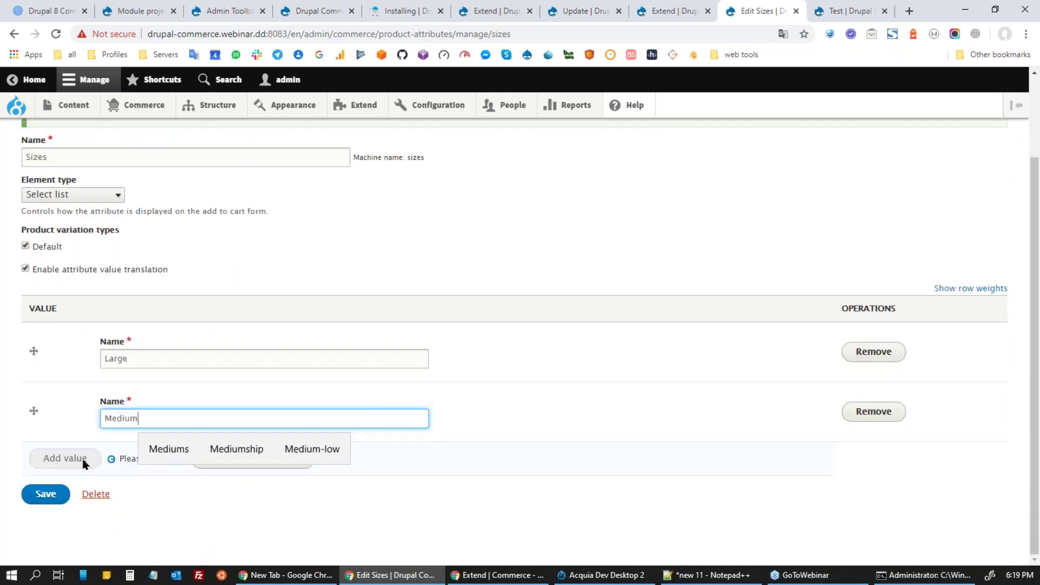
{"action": "left_click", "coordinate": [160, 485]}
{"action": "type", "text": "Small"}
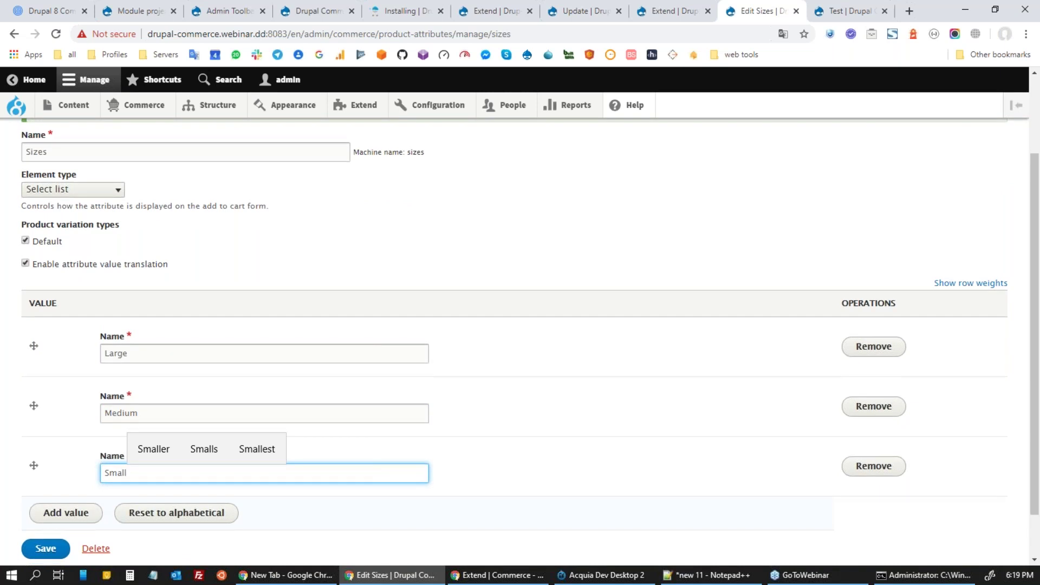
{"action": "key", "text": "Return"}
- Reopen Sizes to confirm its three values, then return to the Product attributes list
{"action": "scroll", "coordinate": [381, 238], "scroll_direction": "down", "scroll_amount": 1}
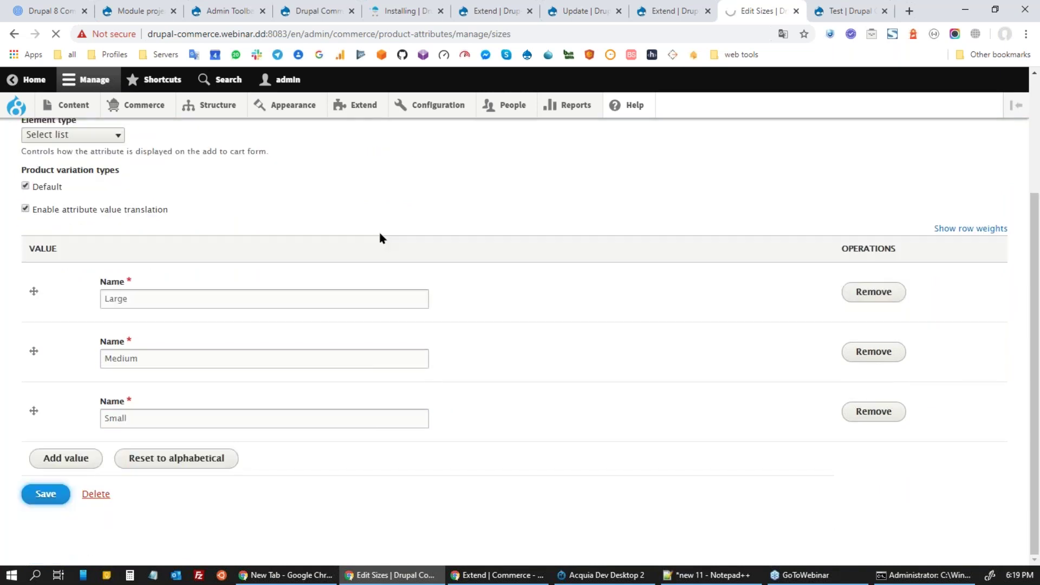
{"action": "left_click", "coordinate": [477, 307]}
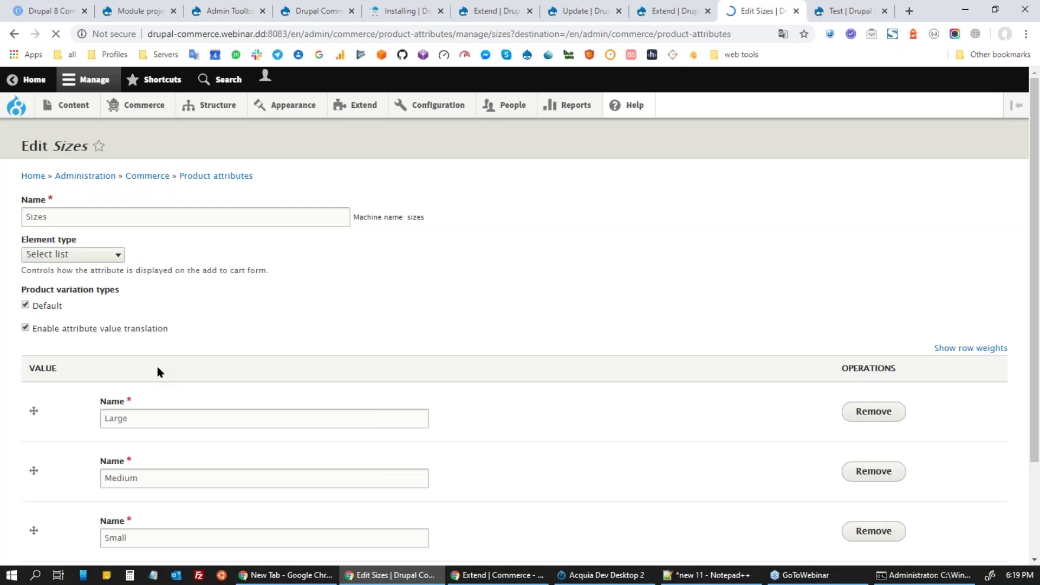
{"action": "scroll", "coordinate": [156, 363], "scroll_direction": "down", "scroll_amount": 2}
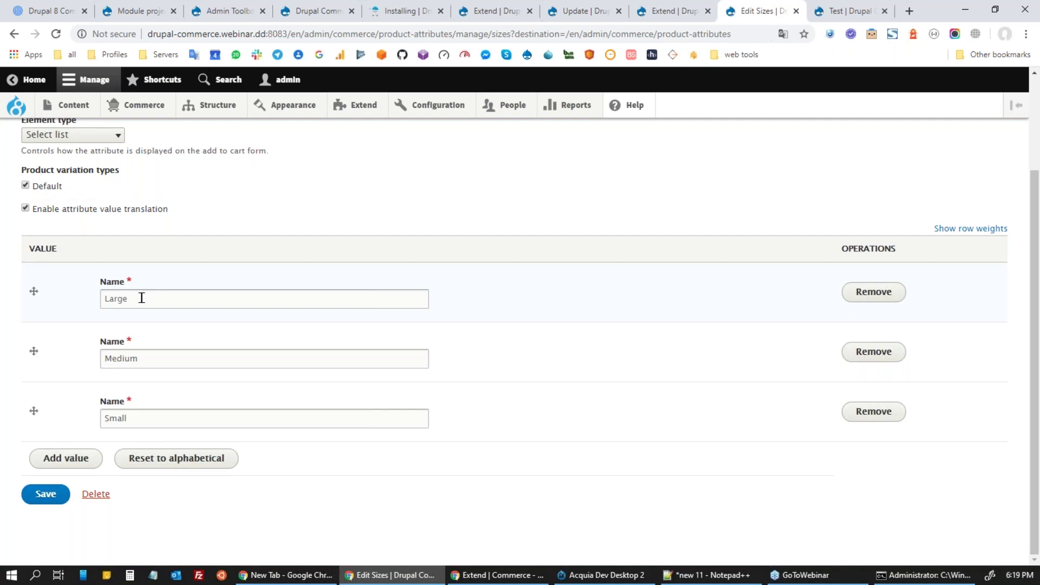
{"action": "scroll", "coordinate": [141, 298], "scroll_direction": "up", "scroll_amount": 2}
{"action": "left_click", "coordinate": [216, 175]}
- Set the SKU 1 variation's size to Small and save it
{"action": "mouse_move", "coordinate": [152, 106]}
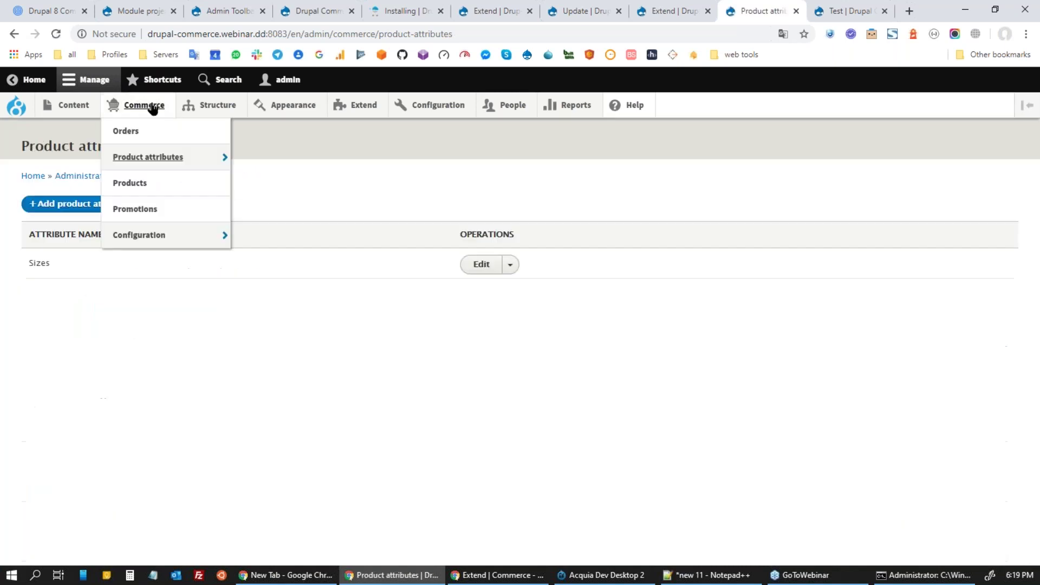
{"action": "left_click", "coordinate": [138, 185]}
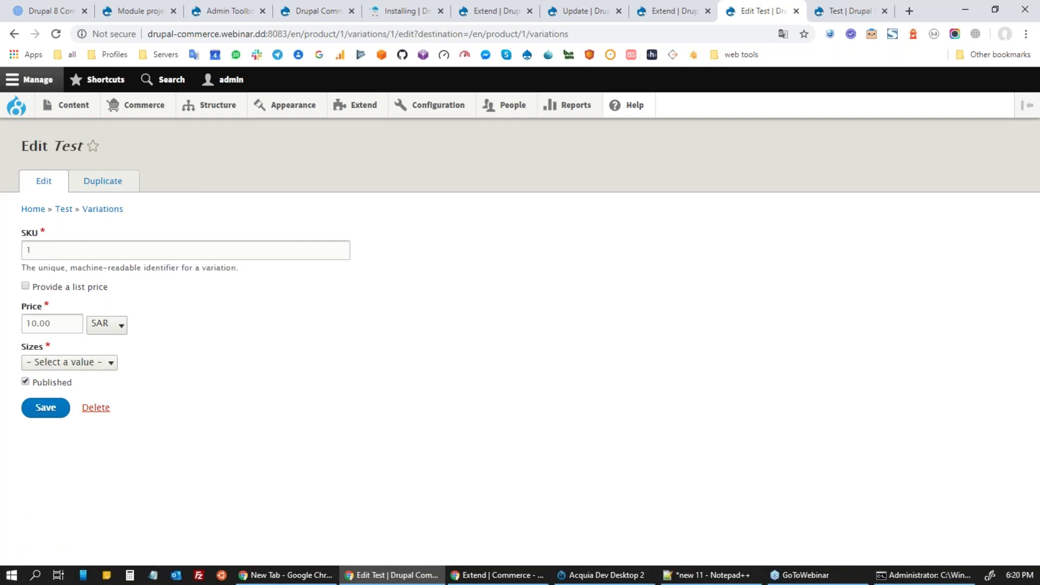
{"action": "left_click", "coordinate": [102, 363]}
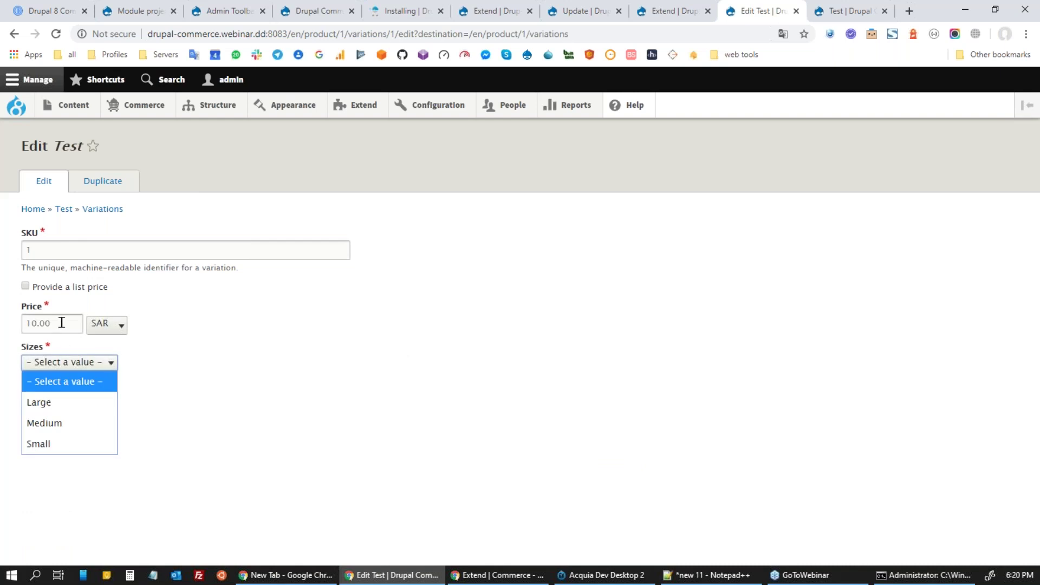
{"action": "left_click", "coordinate": [79, 445]}
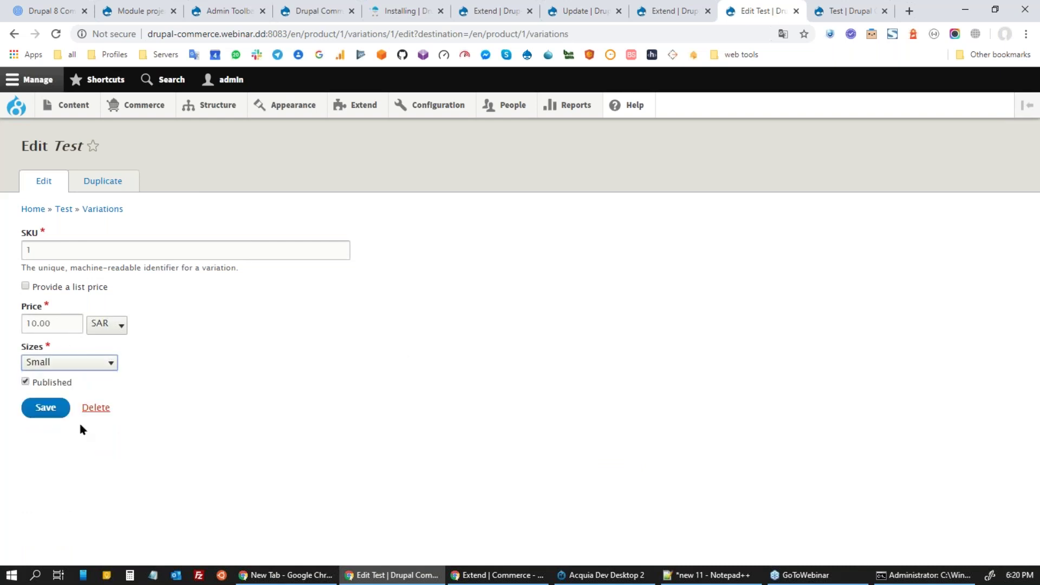
{"action": "left_click", "coordinate": [49, 413]}
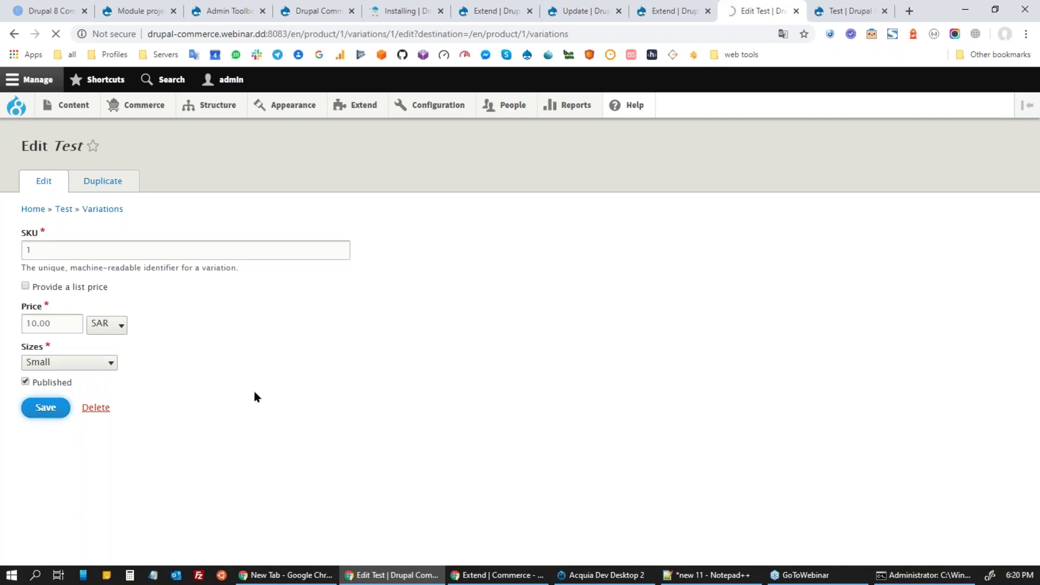
- Set the SAR12.00 variation's size to Large and save it
{"action": "left_click_drag", "start_coordinate": [281, 380], "coordinate": [458, 374]}
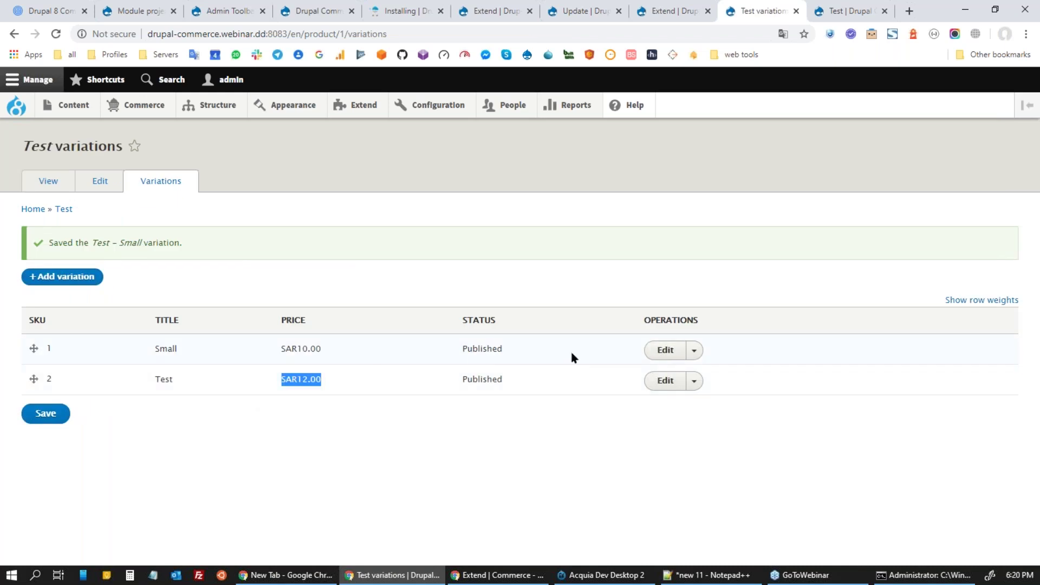
{"action": "left_click", "coordinate": [665, 381]}
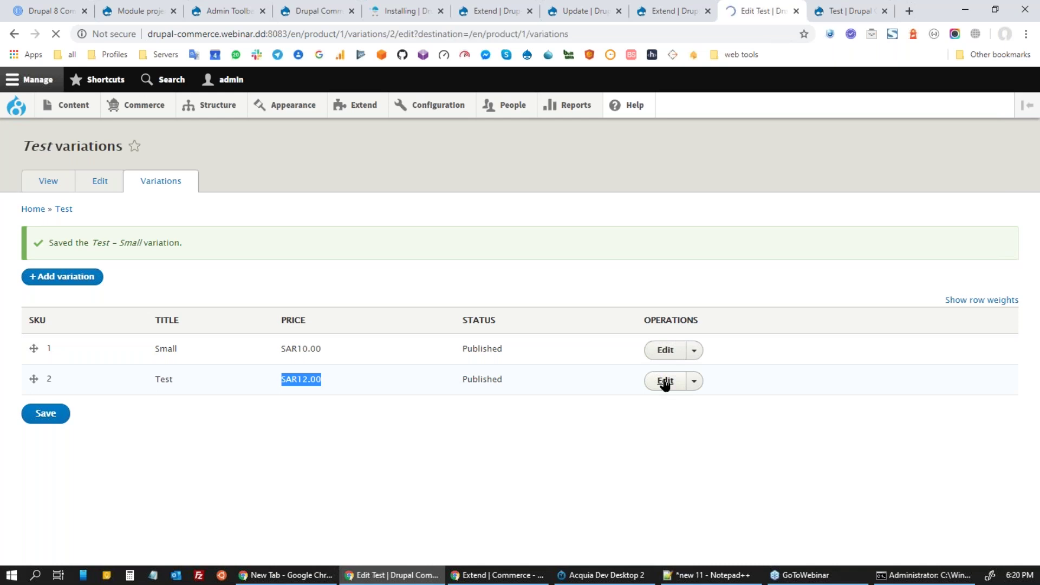
{"action": "left_click", "coordinate": [69, 362]}
{"action": "left_click", "coordinate": [81, 401]}
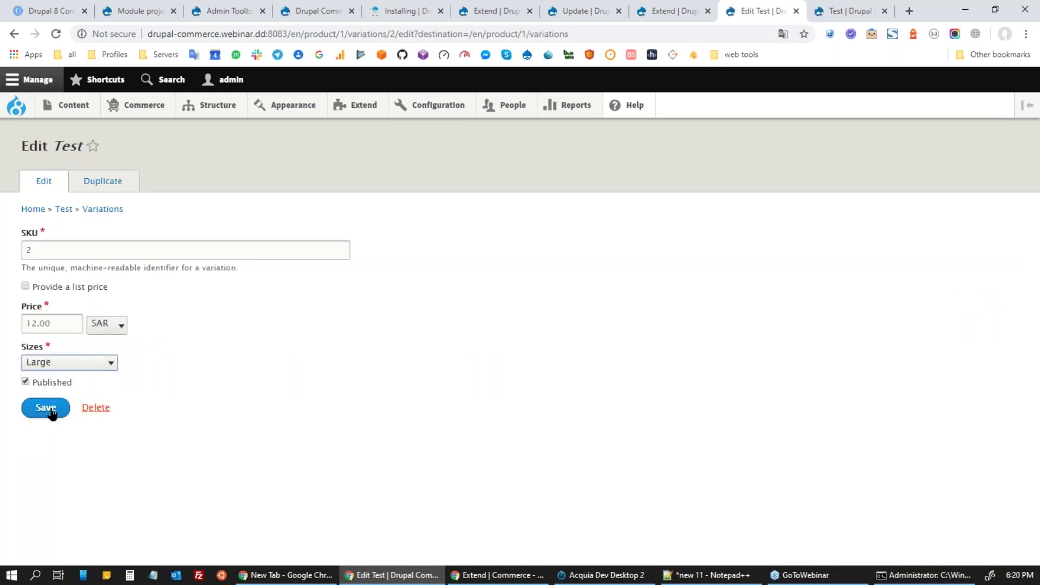
{"action": "left_click", "coordinate": [51, 413]}
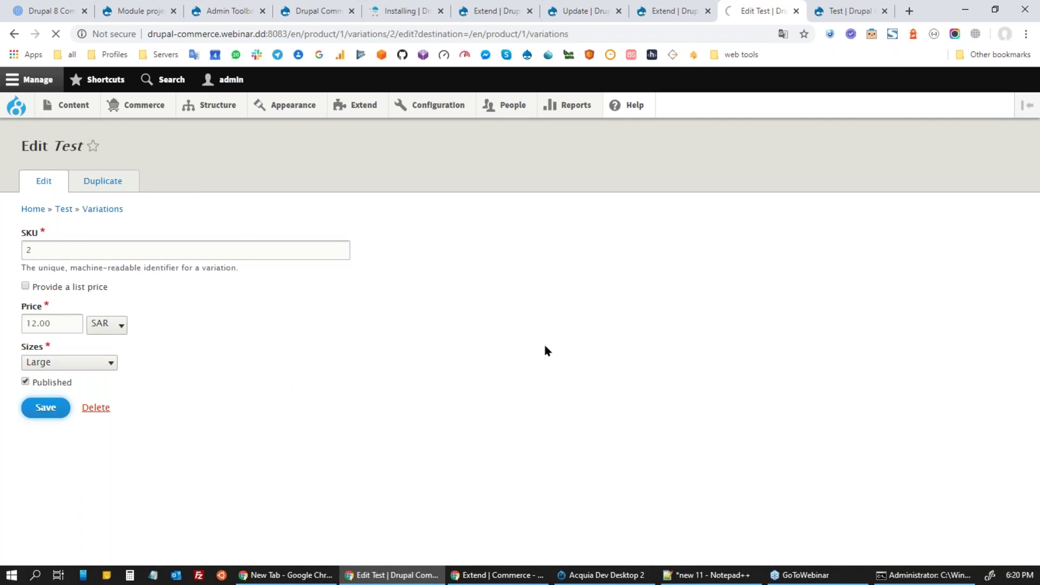
- Open the Test product page and switch Sizes to compare the SAR10.00 and SAR12.00 prices
{"action": "mouse_move", "coordinate": [144, 104]}
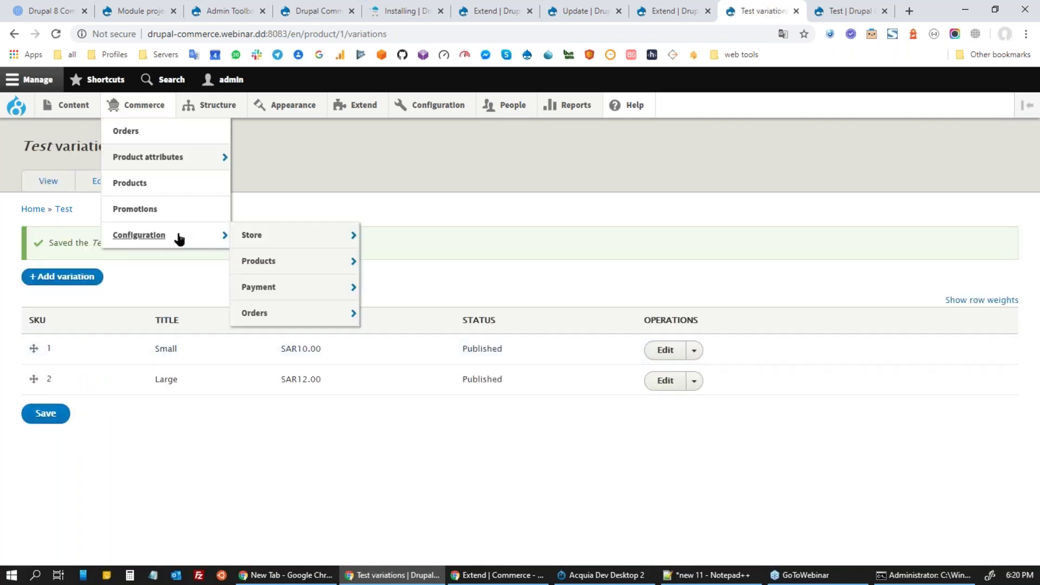
{"action": "mouse_move", "coordinate": [175, 157]}
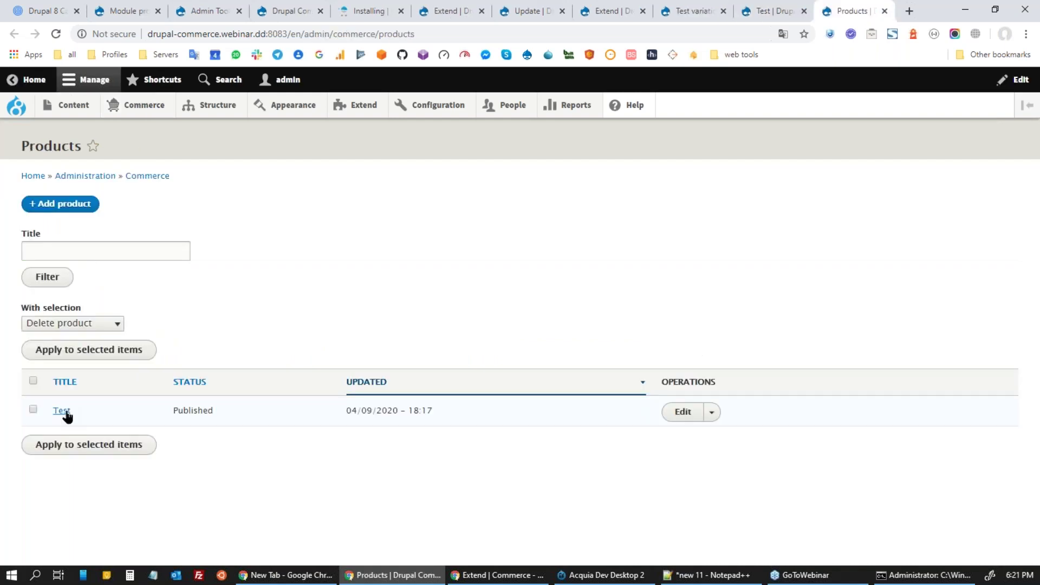
{"action": "left_click", "coordinate": [65, 411]}
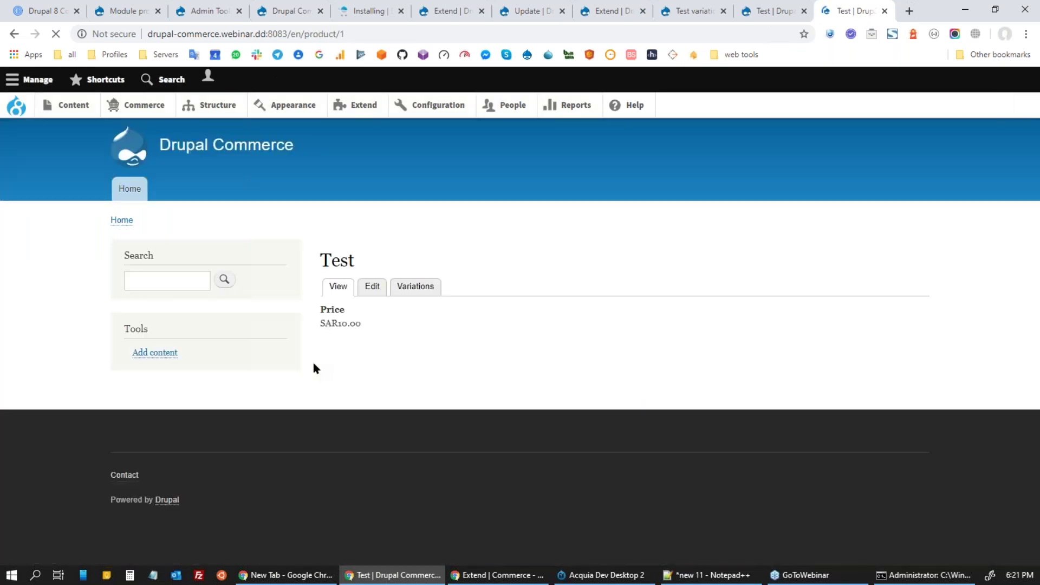
{"action": "scroll", "coordinate": [401, 352], "scroll_direction": "down", "scroll_amount": 1}
{"action": "key", "text": "Down"}
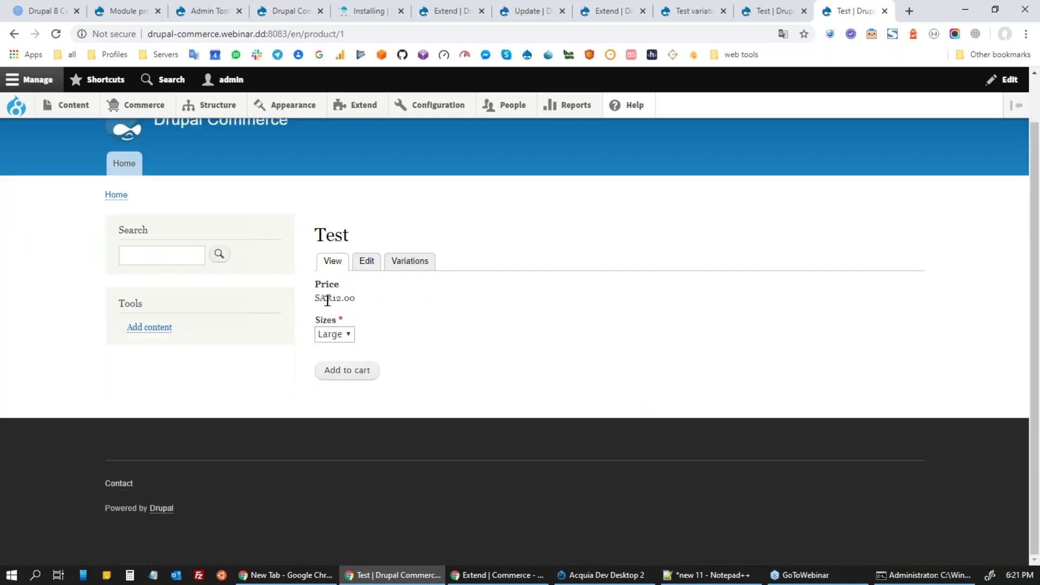
{"action": "left_click_drag", "start_coordinate": [327, 301], "coordinate": [508, 359]}
{"action": "left_click_drag", "start_coordinate": [315, 299], "coordinate": [462, 335]}
{"action": "left_click", "coordinate": [465, 333]}
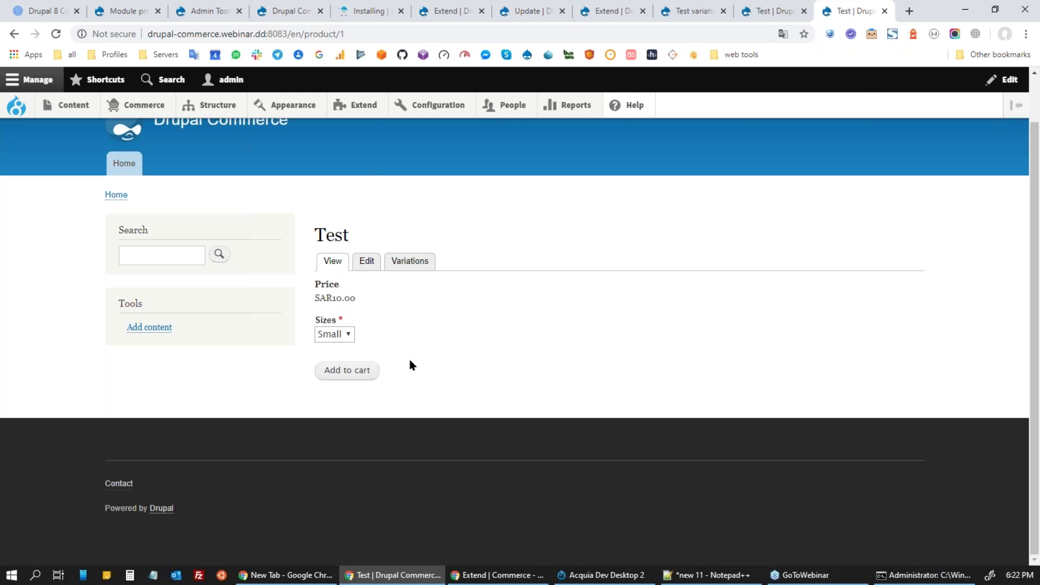
- Add the Test product in size Small to the cart
{"action": "scroll", "coordinate": [410, 367], "scroll_direction": "up", "scroll_amount": 1}
{"action": "left_click", "coordinate": [347, 387]}
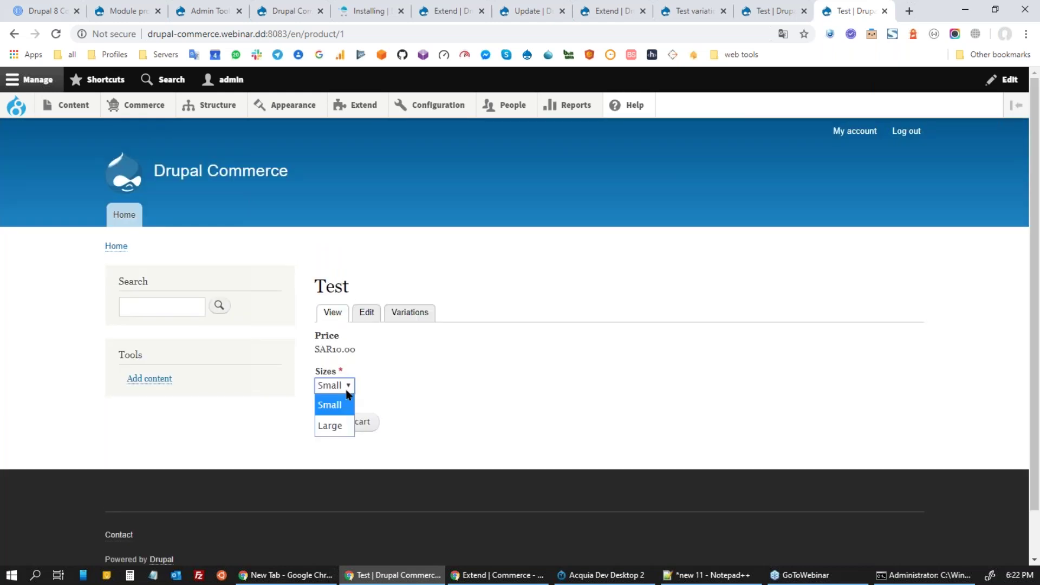
{"action": "left_click", "coordinate": [362, 421]}
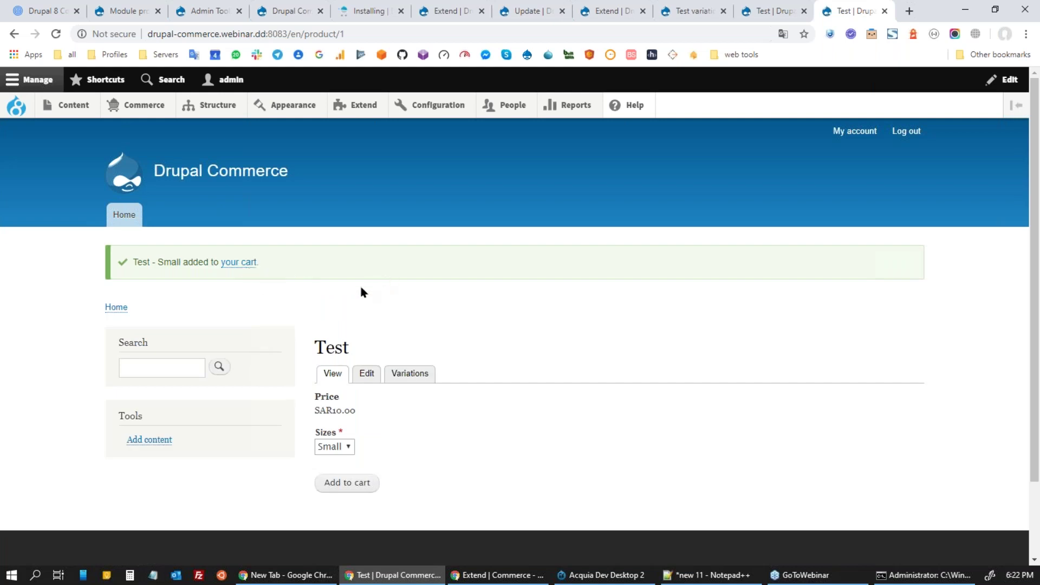
- Open the Structure admin pages in a new browser tab
{"action": "scroll", "coordinate": [362, 292], "scroll_direction": "down", "scroll_amount": 1}
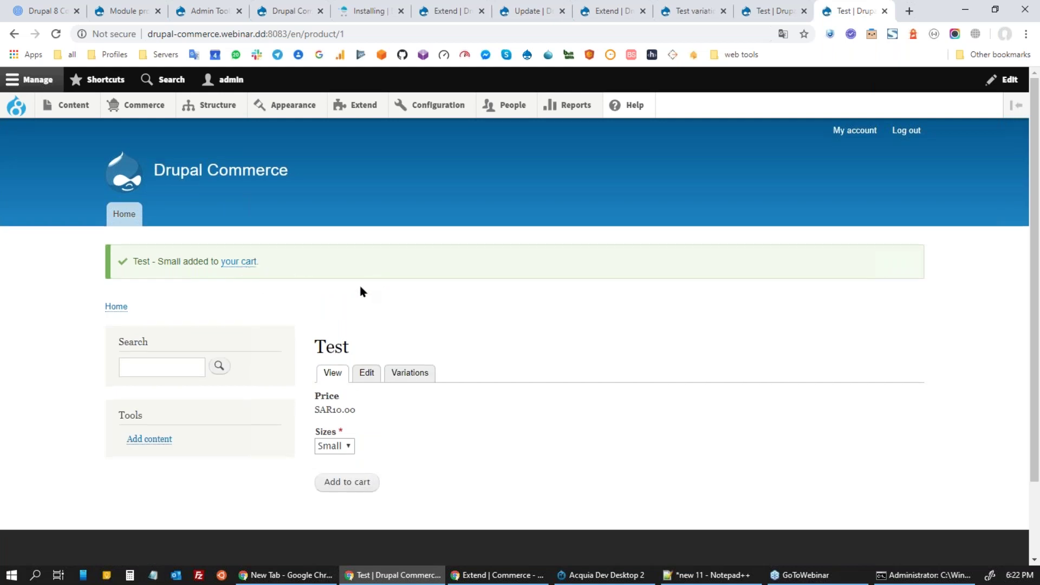
{"action": "scroll", "coordinate": [362, 291], "scroll_direction": "down", "scroll_amount": 1}
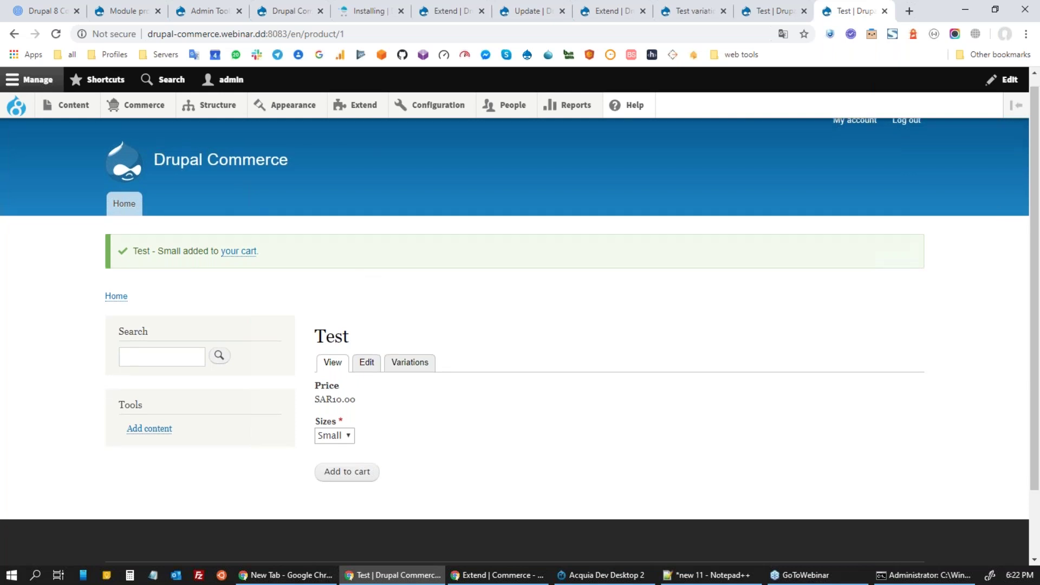
{"action": "scroll", "coordinate": [521, 320], "scroll_direction": "up", "scroll_amount": 1}
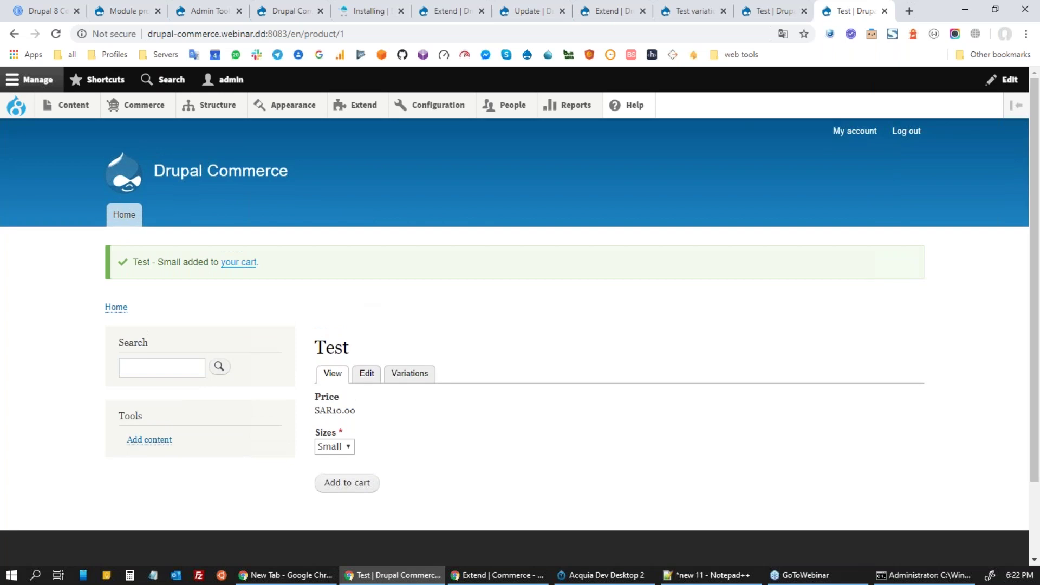
{"action": "left_click", "coordinate": [234, 108], "text": "ctrl"}
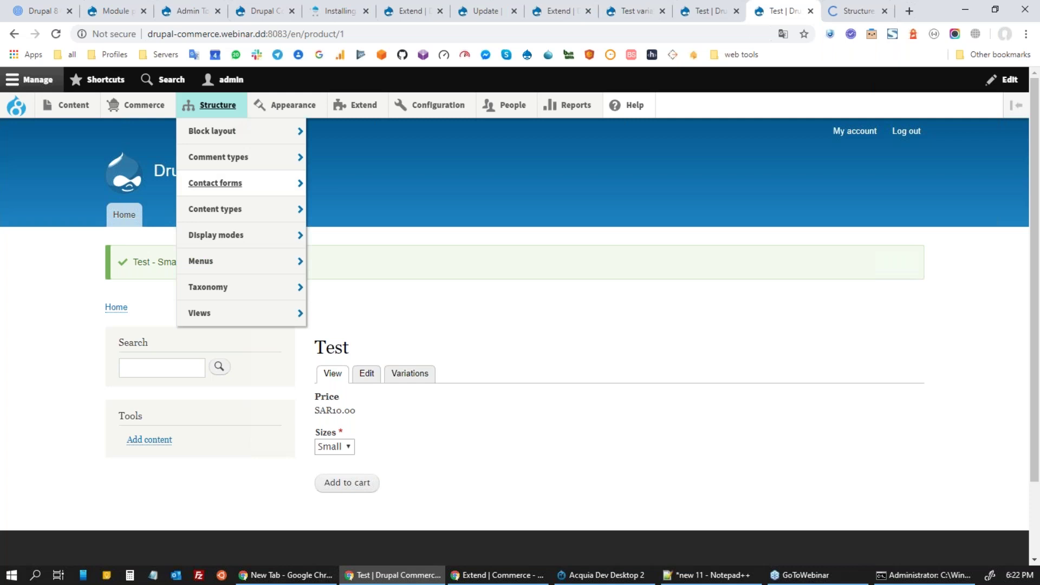
- In Block layout, place and save the Cart block in the Secondary menu region
{"action": "key", "text": "ctrl+Tab"}
{"action": "left_click", "coordinate": [487, 214]}
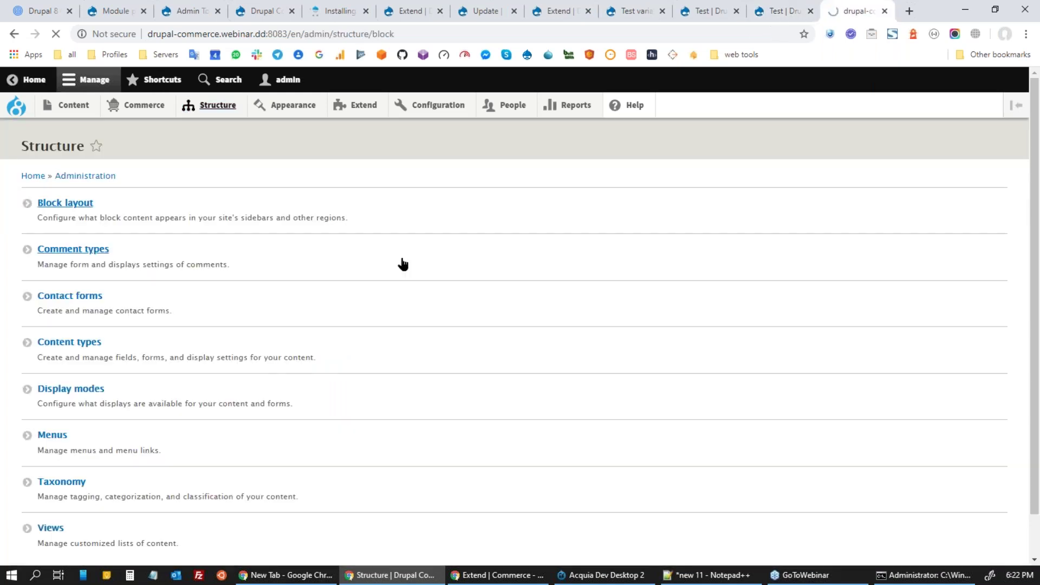
{"action": "scroll", "coordinate": [225, 304], "scroll_direction": "down", "scroll_amount": 20}
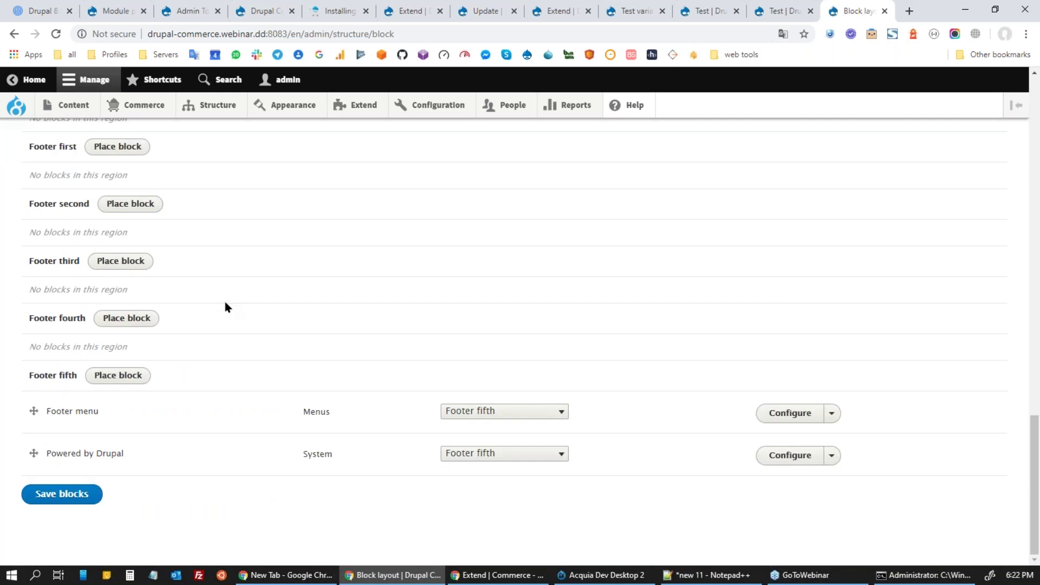
{"action": "scroll", "coordinate": [224, 304], "scroll_direction": "up", "scroll_amount": 10}
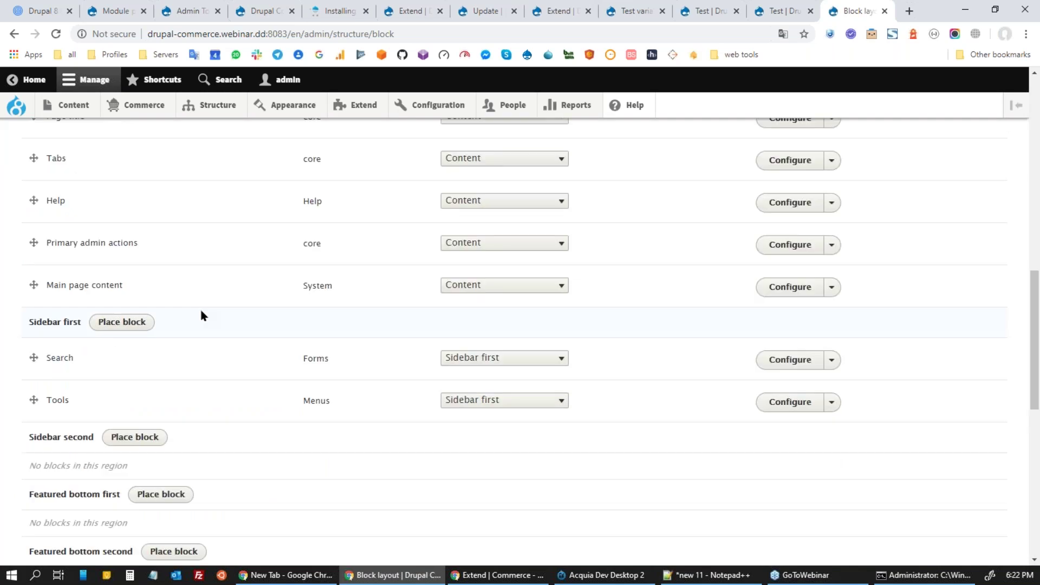
{"action": "scroll", "coordinate": [201, 314], "scroll_direction": "up", "scroll_amount": 5}
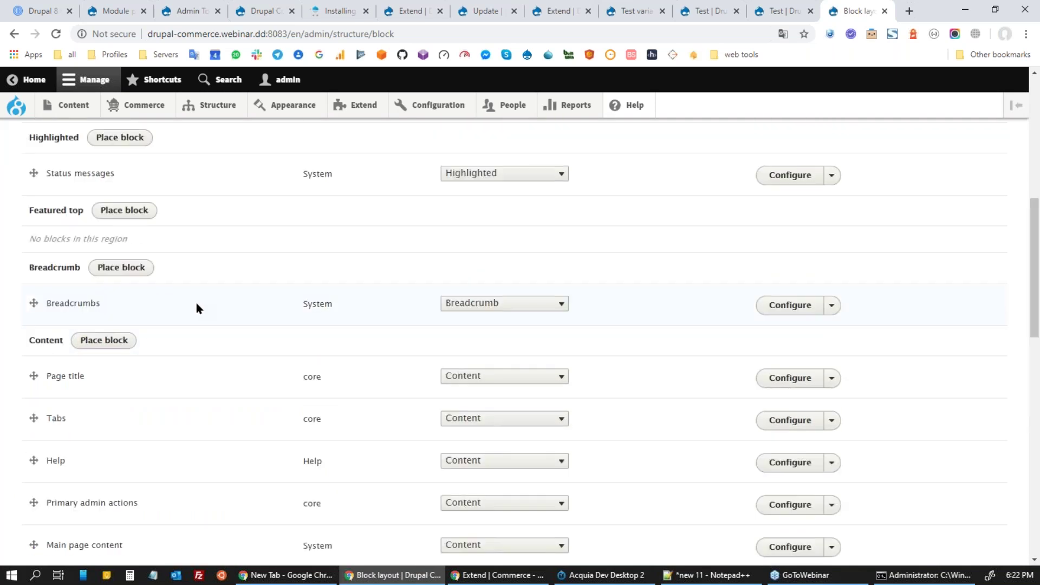
{"action": "scroll", "coordinate": [198, 308], "scroll_direction": "up", "scroll_amount": 5}
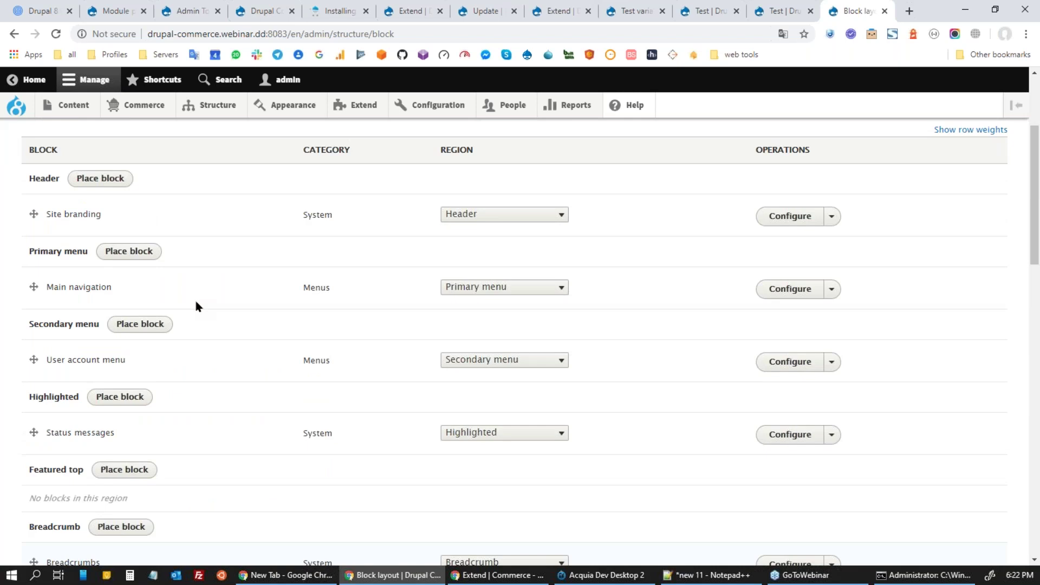
{"action": "left_click", "coordinate": [153, 327]}
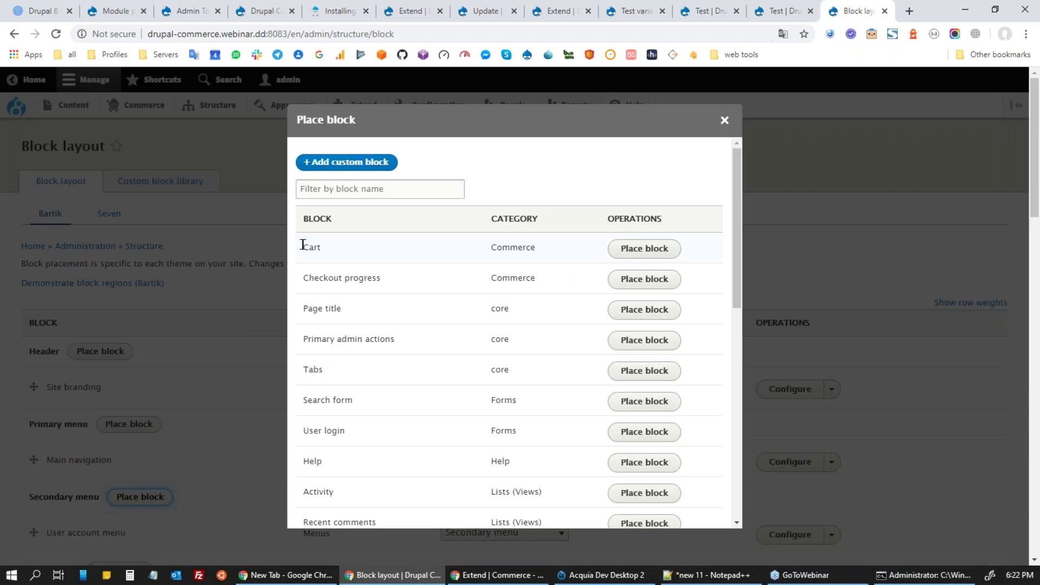
{"action": "double_click", "coordinate": [302, 244]}
{"action": "left_click", "coordinate": [645, 248]}
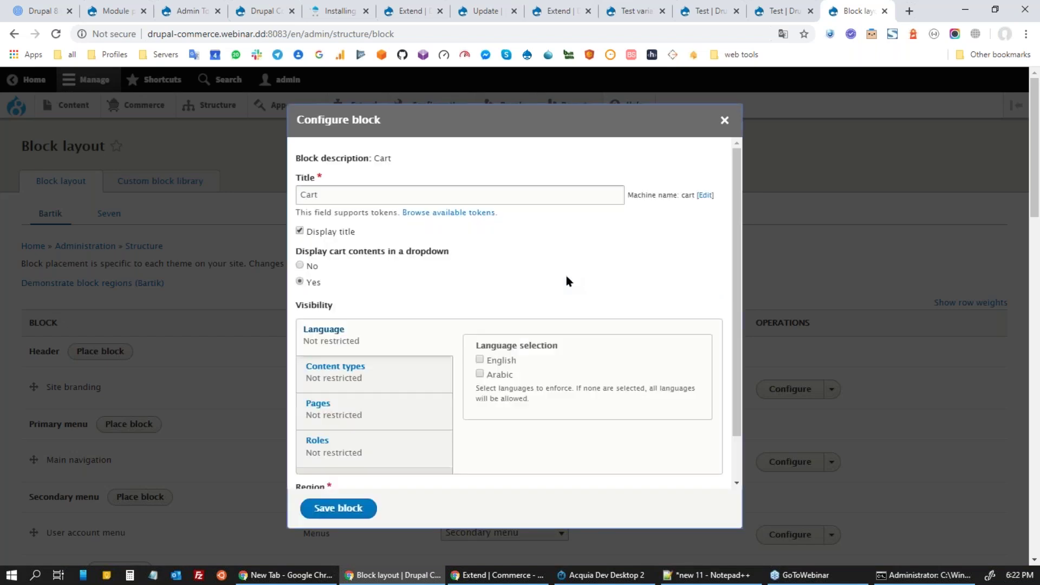
{"action": "left_click", "coordinate": [339, 508]}
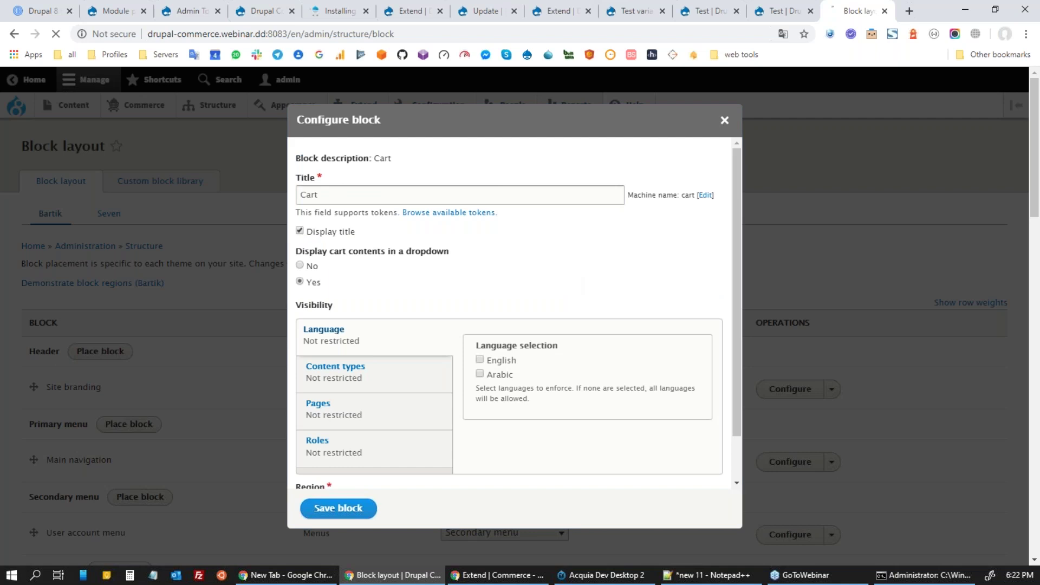
{"action": "key", "text": "ctrl+shift+Tab"}
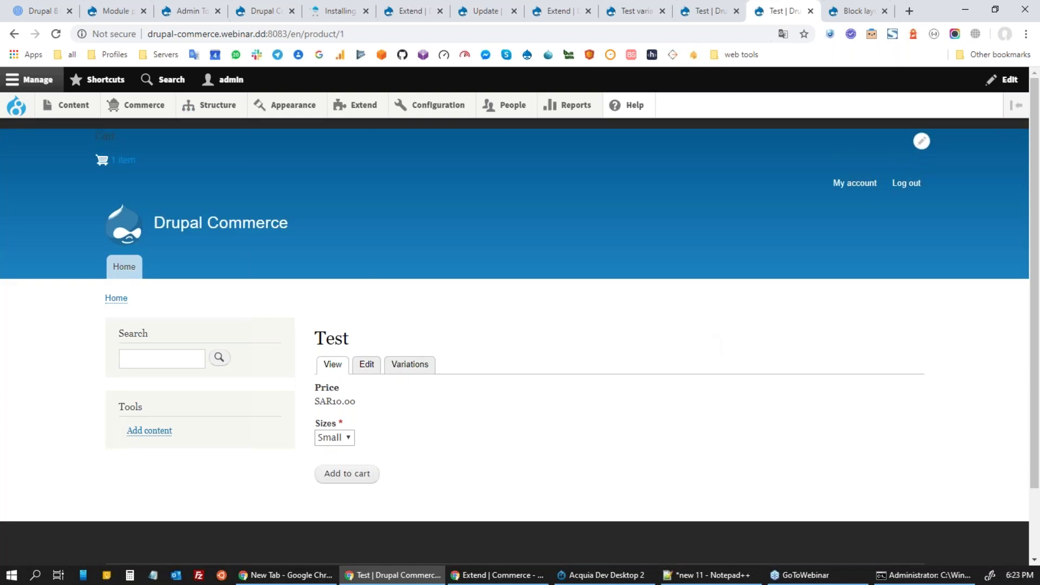
- Reload the product page, then change the Cart block's region to Sidebar first and save
{"action": "key", "text": "F5"}
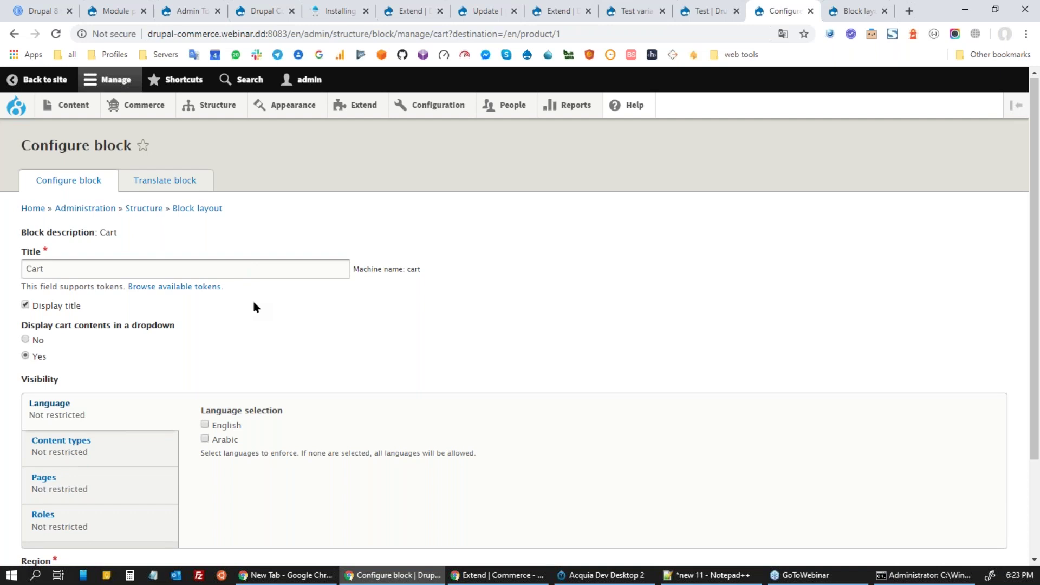
{"action": "scroll", "coordinate": [254, 303], "scroll_direction": "down", "scroll_amount": 3}
{"action": "left_click", "coordinate": [114, 453]}
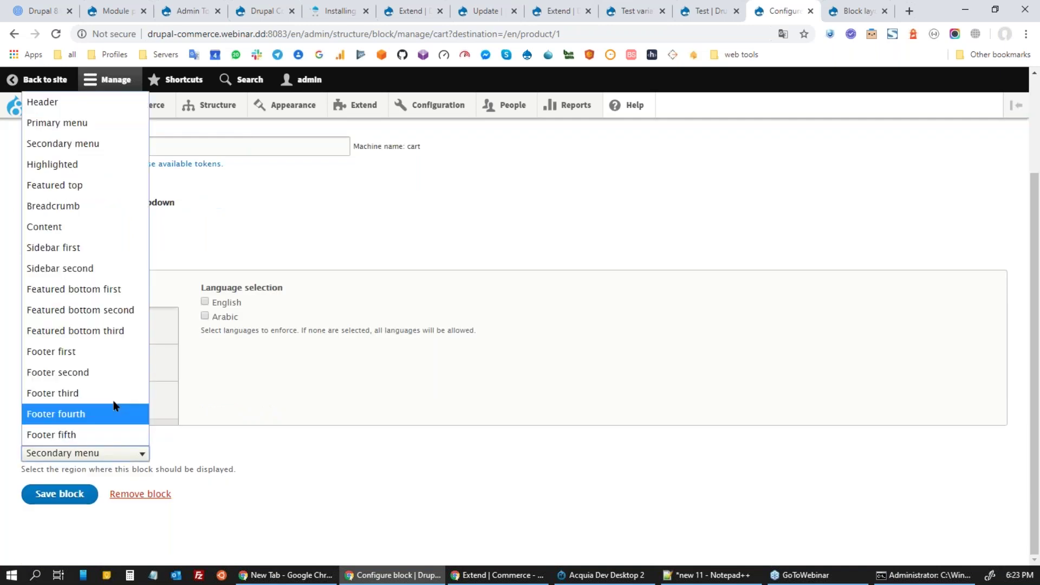
{"action": "left_click", "coordinate": [53, 247]}
{"action": "left_click", "coordinate": [60, 494]}
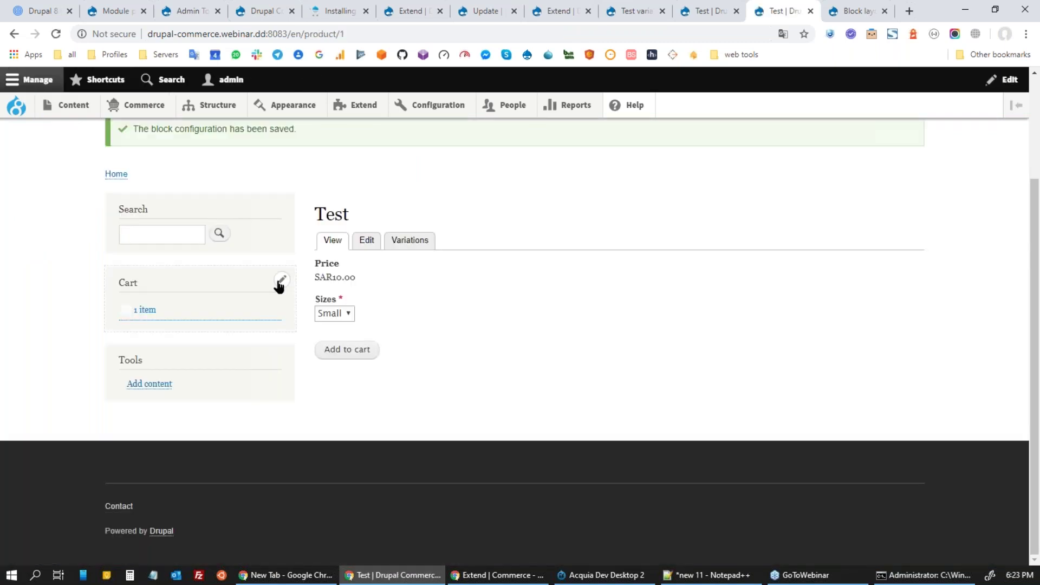
- Expand the sidebar cart to show 1 x Test – Small at SAR10.00
{"action": "scroll", "coordinate": [279, 286], "scroll_direction": "up", "scroll_amount": 1}
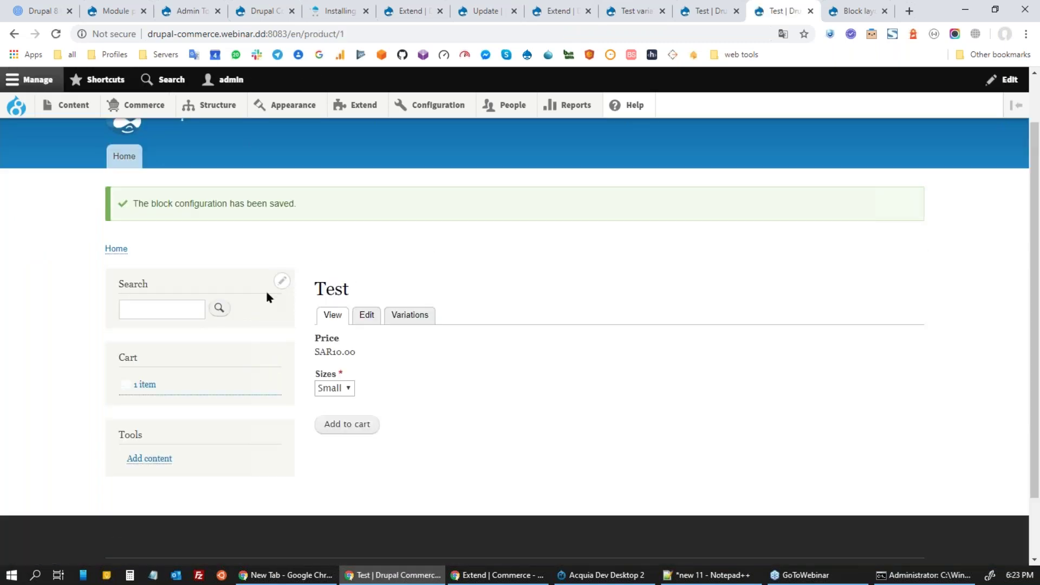
{"action": "scroll", "coordinate": [267, 297], "scroll_direction": "up", "scroll_amount": 1}
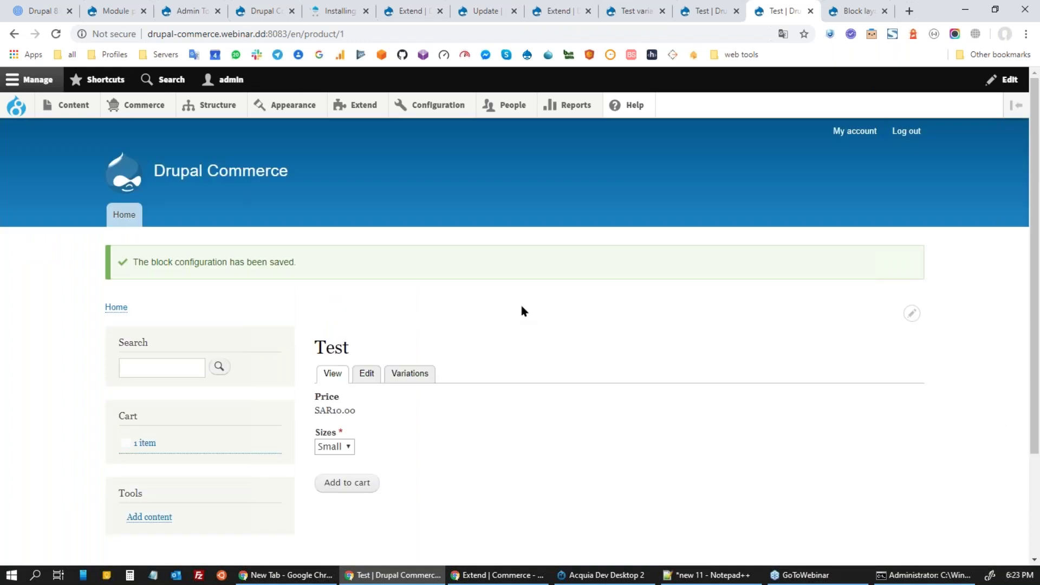
{"action": "scroll", "coordinate": [522, 310], "scroll_direction": "down", "scroll_amount": 2}
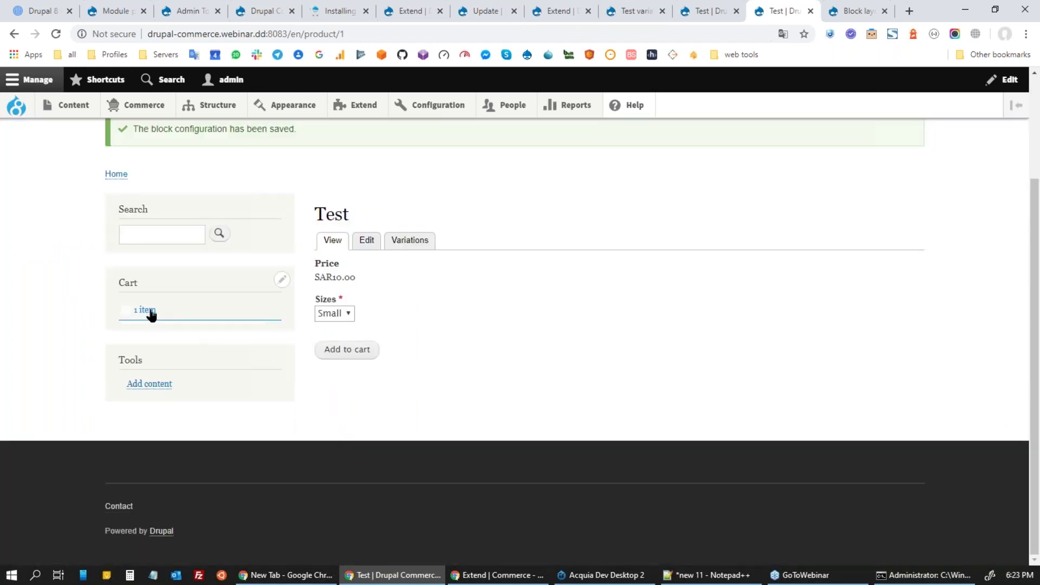
{"action": "left_click", "coordinate": [147, 314]}
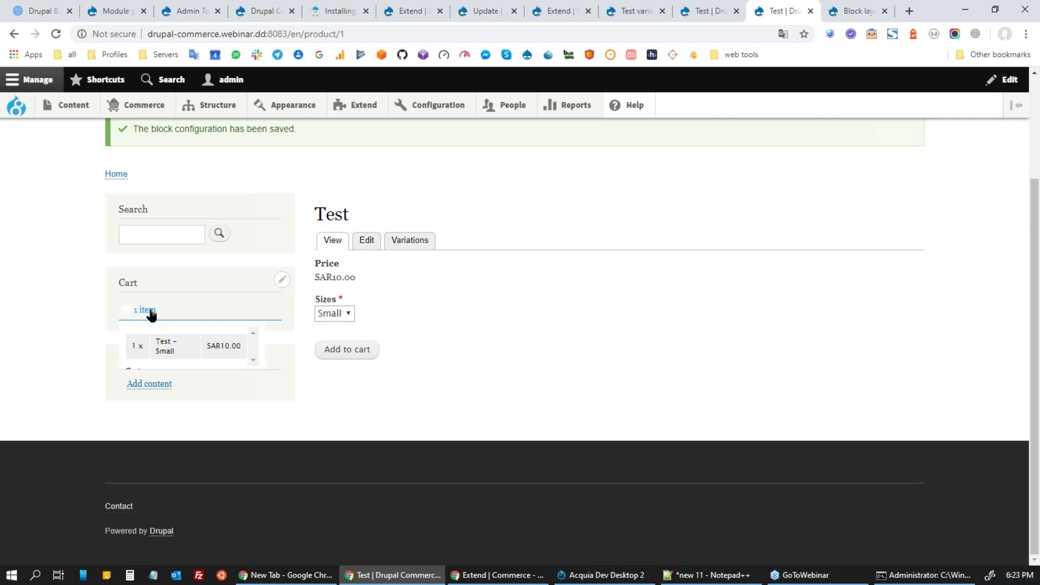
- Open the Cart block's configuration options and look over the page
{"action": "left_click", "coordinate": [281, 281]}
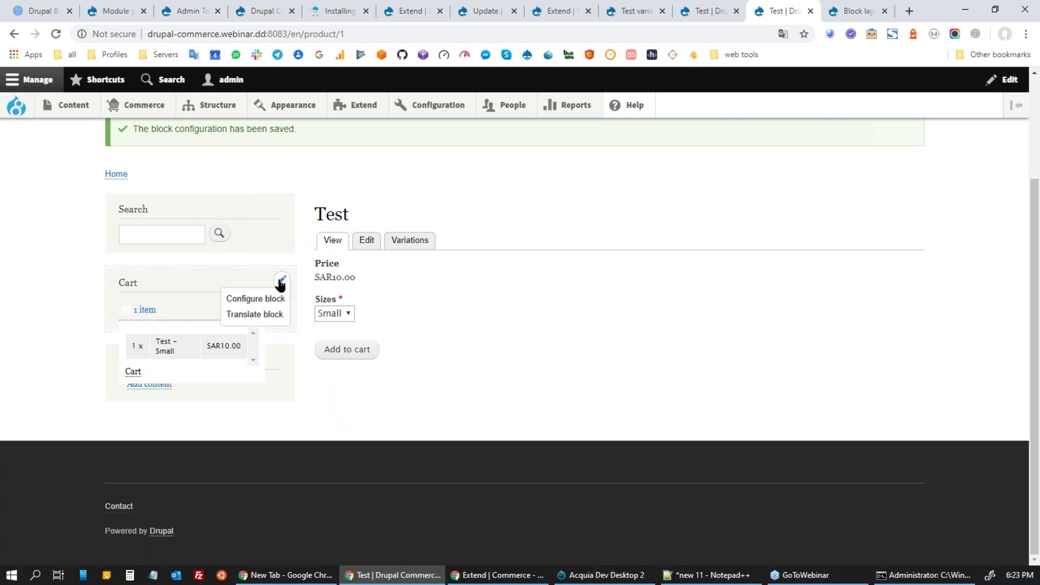
{"action": "scroll", "coordinate": [180, 397], "scroll_direction": "up", "scroll_amount": 2}
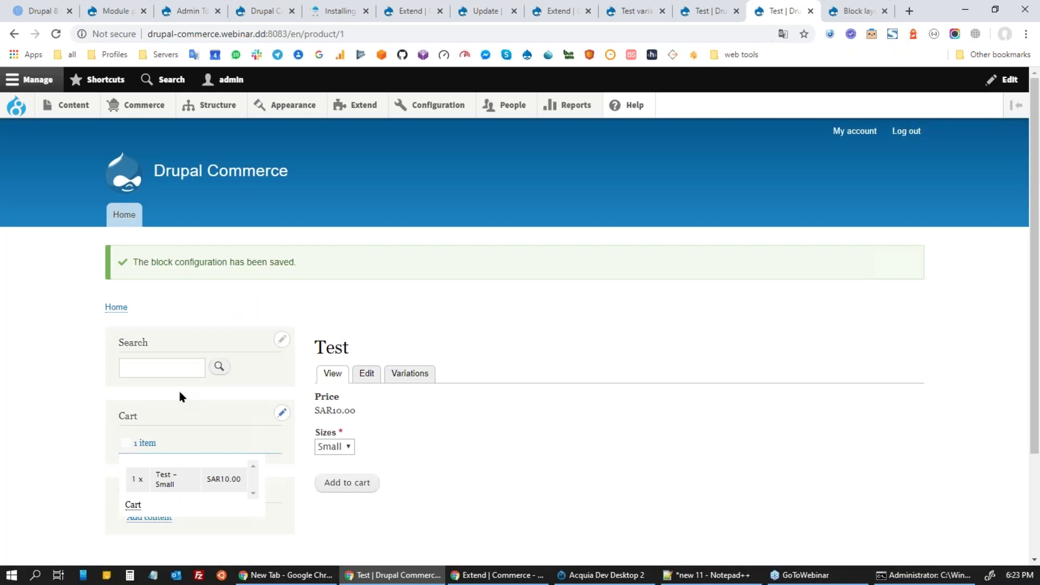
{"action": "scroll", "coordinate": [219, 405], "scroll_direction": "down", "scroll_amount": 2}
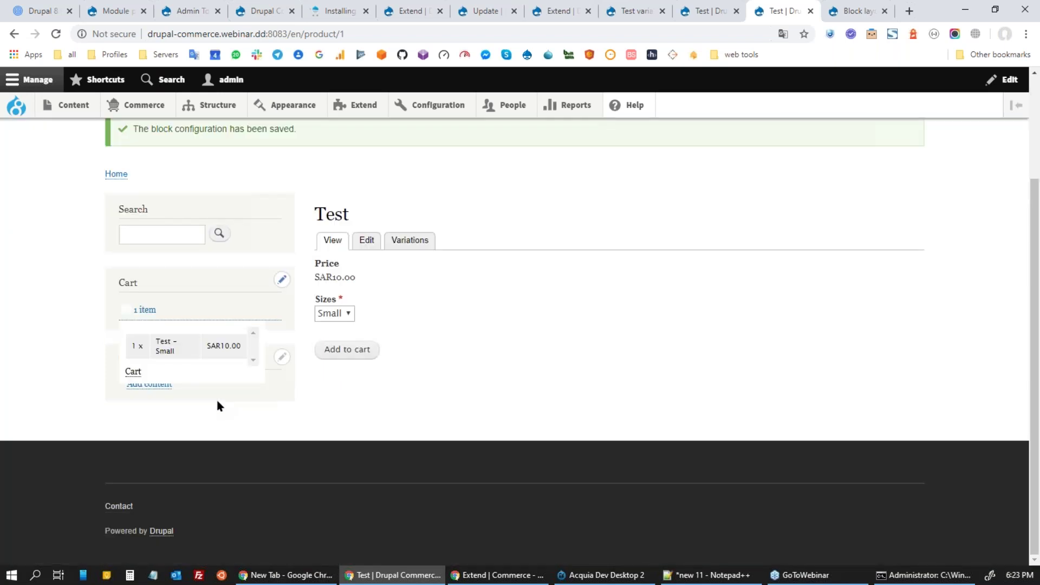
{"action": "scroll", "coordinate": [216, 397], "scroll_direction": "up", "scroll_amount": 2}
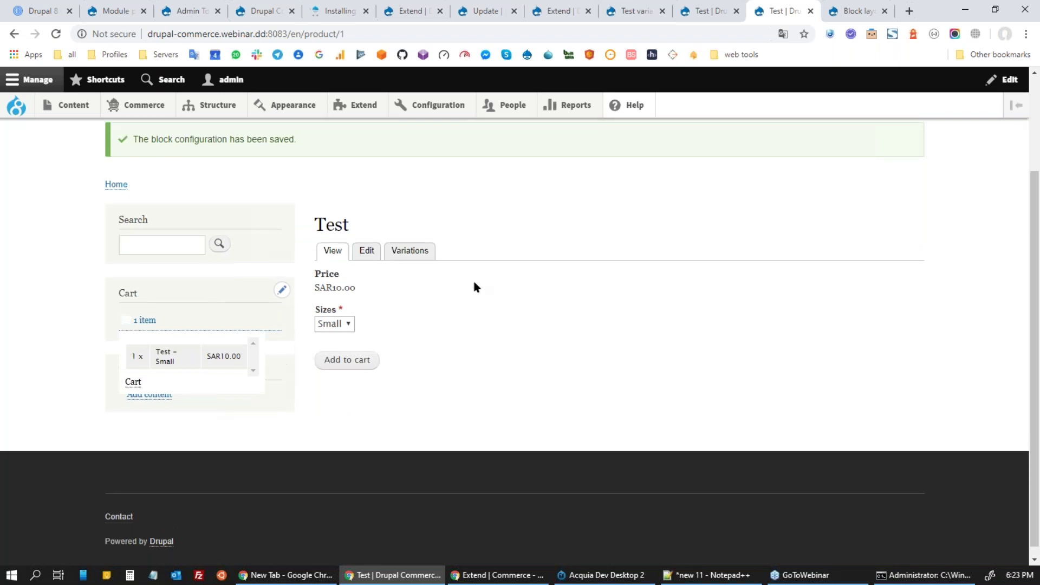
{"action": "mouse_move", "coordinate": [291, 107]}
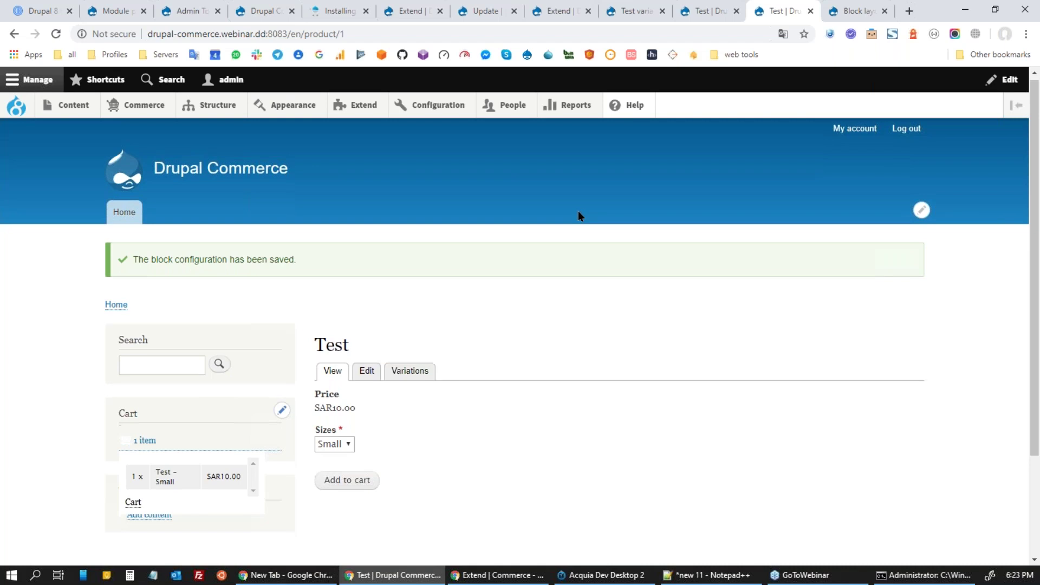
{"action": "scroll", "coordinate": [130, 368], "scroll_direction": "down", "scroll_amount": 3}
- Set the Test quantity in the cart to 3 (SAR30.00), update, and proceed to checkout
{"action": "left_click", "coordinate": [132, 370]}
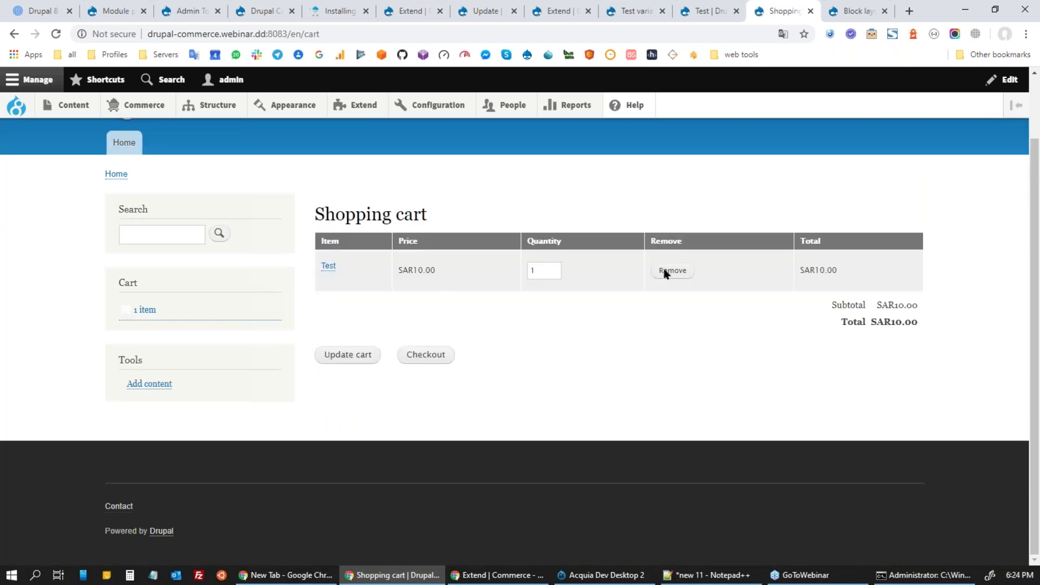
{"action": "left_click", "coordinate": [554, 268]}
{"action": "key", "text": "Up"}
{"action": "left_click", "coordinate": [347, 360]}
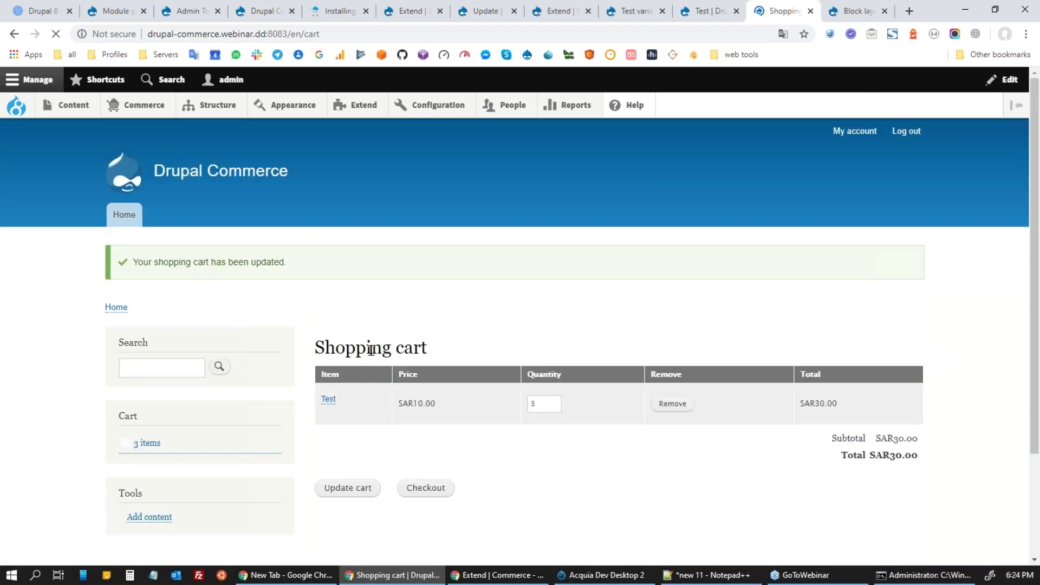
{"action": "scroll", "coordinate": [370, 350], "scroll_direction": "down", "scroll_amount": 3}
{"action": "left_click", "coordinate": [426, 355]}
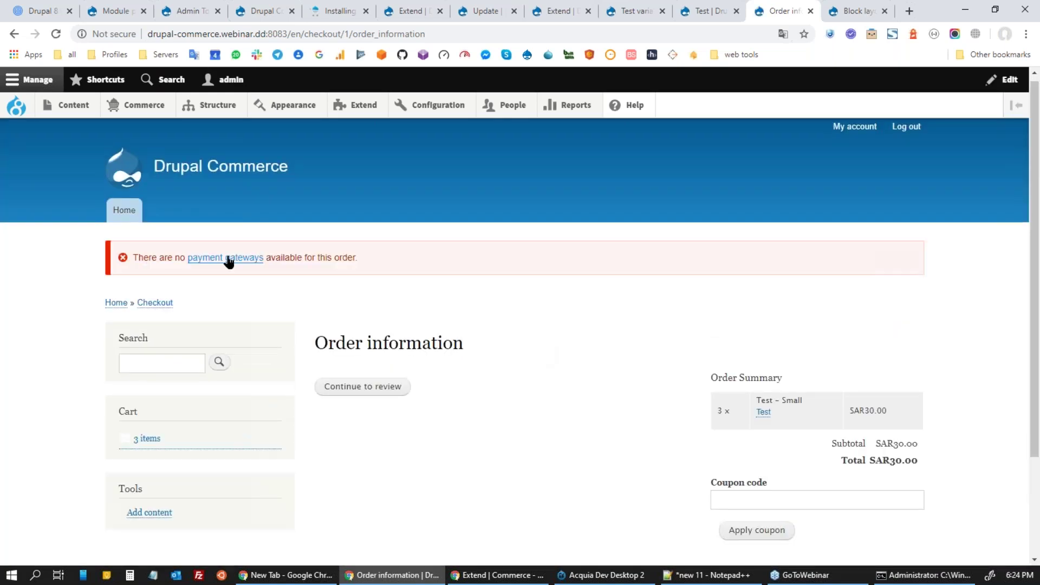
- Go to the Payment gateways settings and start adding a new gateway
{"action": "left_click", "coordinate": [228, 258]}
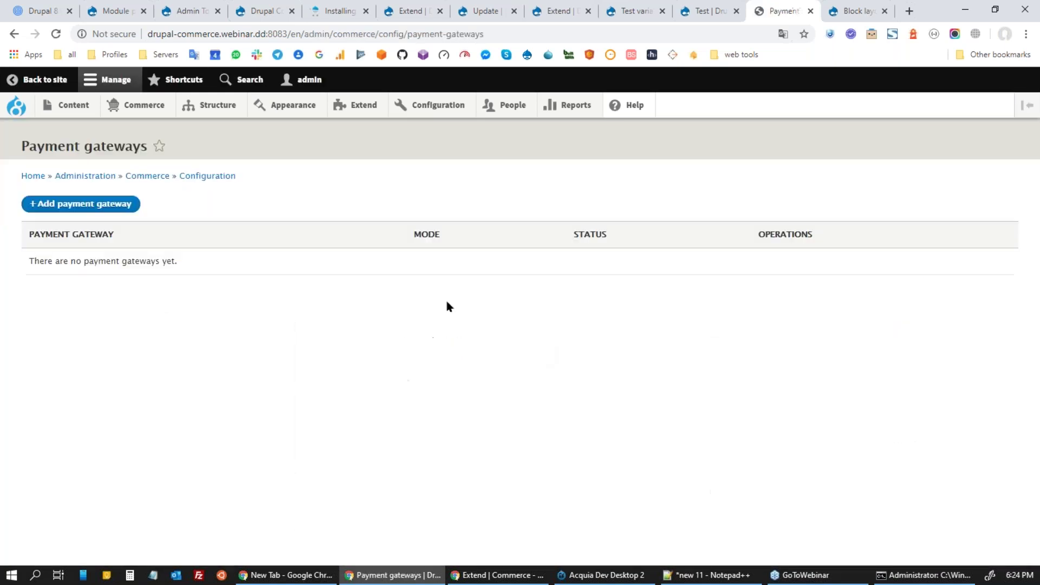
{"action": "left_click", "coordinate": [112, 205]}
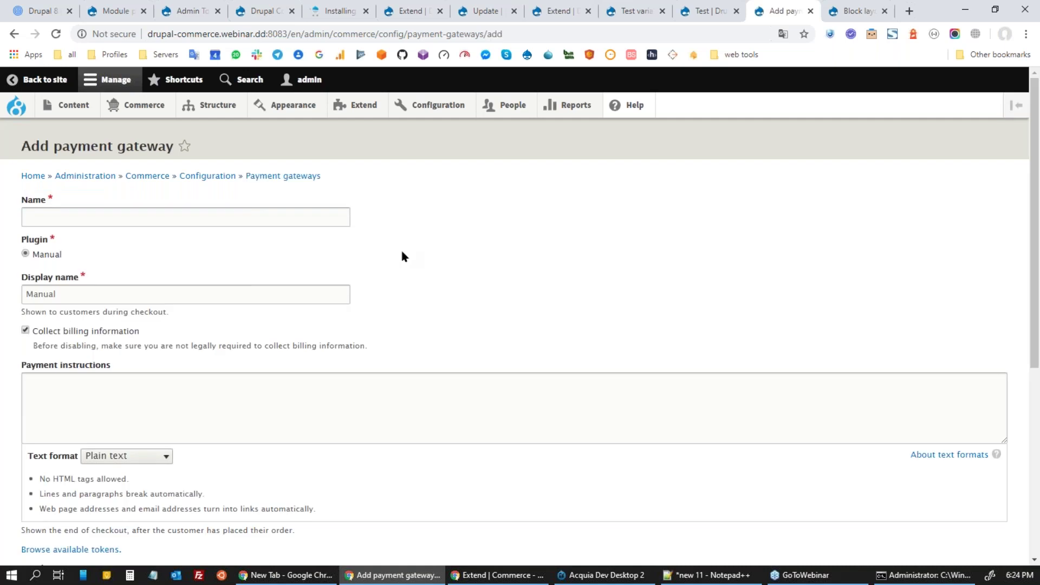
{"action": "scroll", "coordinate": [380, 255], "scroll_direction": "down", "scroll_amount": 3}
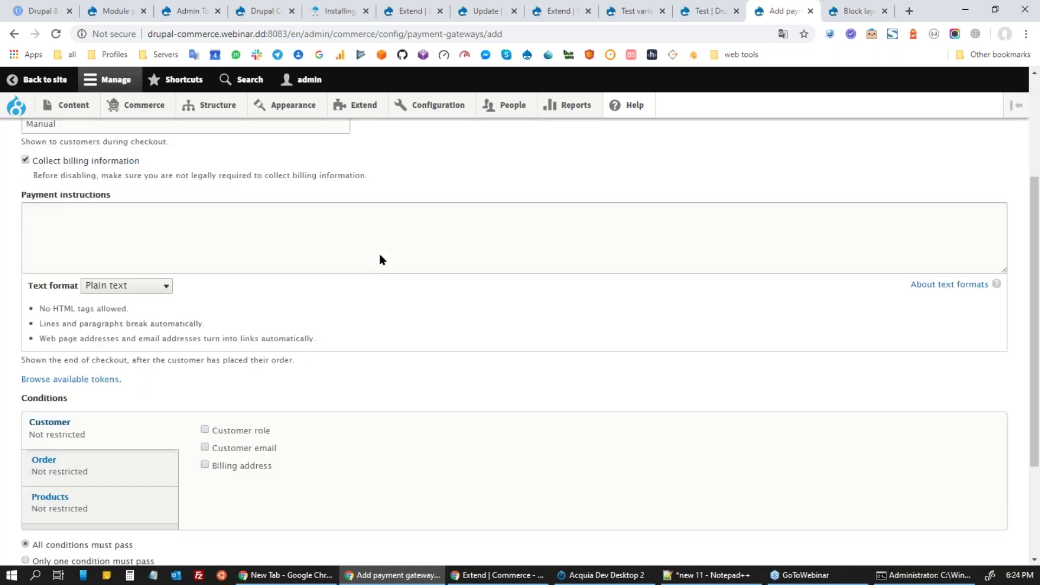
{"action": "scroll", "coordinate": [380, 259], "scroll_direction": "down", "scroll_amount": 1}
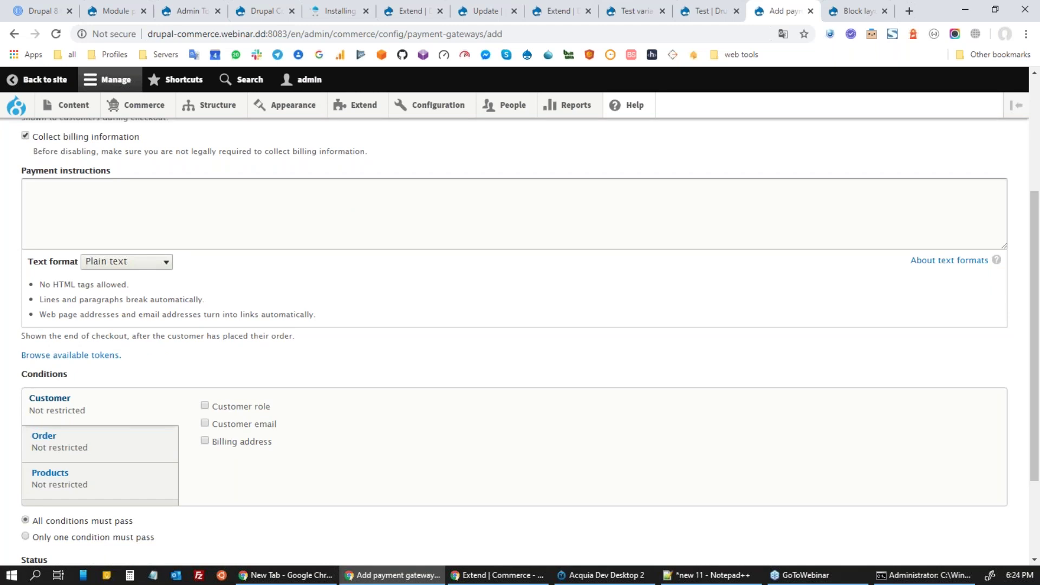
{"action": "scroll", "coordinate": [90, 214], "scroll_direction": "up", "scroll_amount": 4}
- Name the gateway COD, expand its product conditions, save it, and open it for editing
{"action": "left_click", "coordinate": [91, 214]}
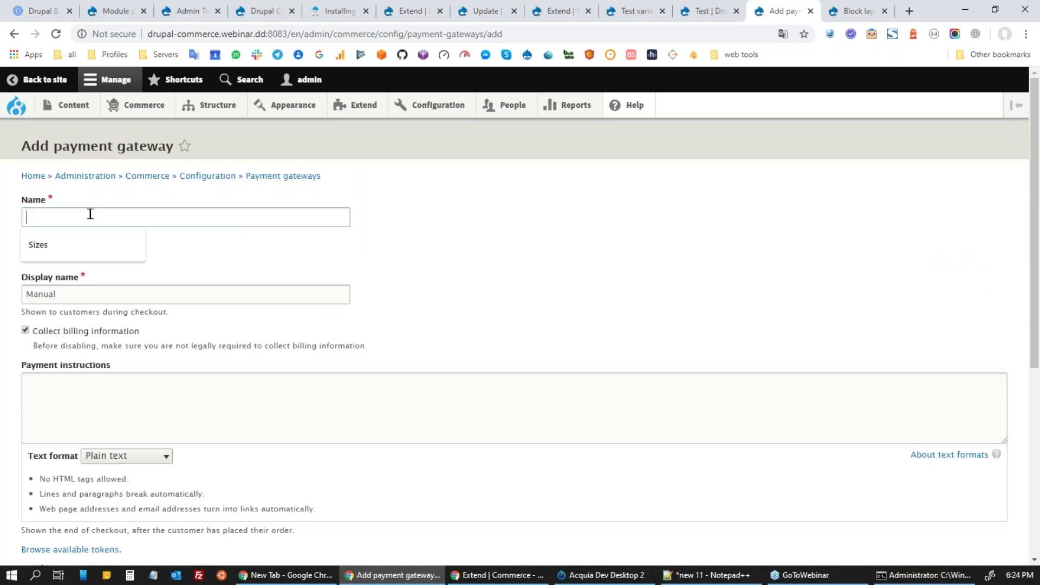
{"action": "type", "text": "COD"}
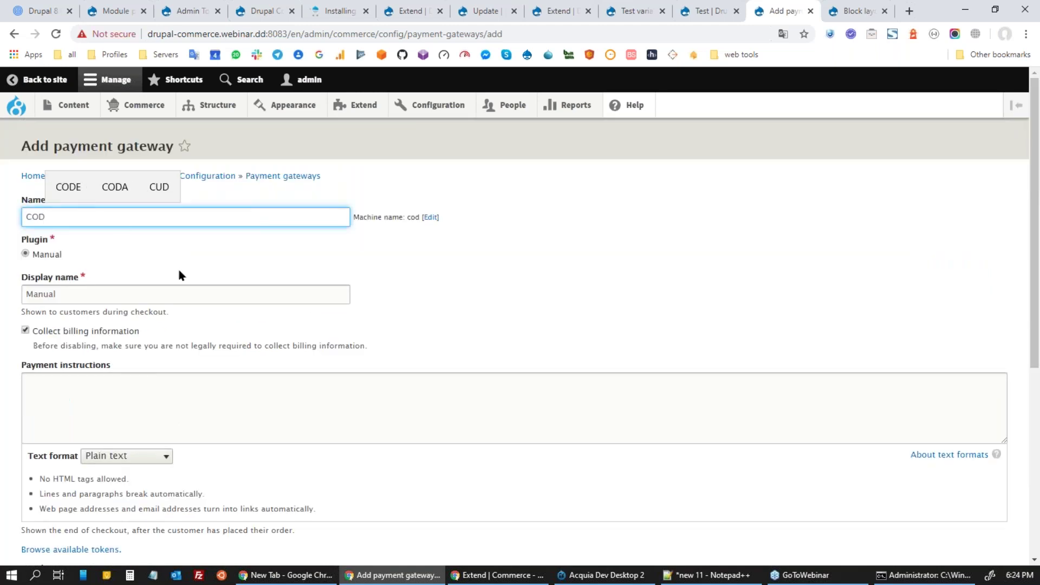
{"action": "left_click", "coordinate": [153, 298]}
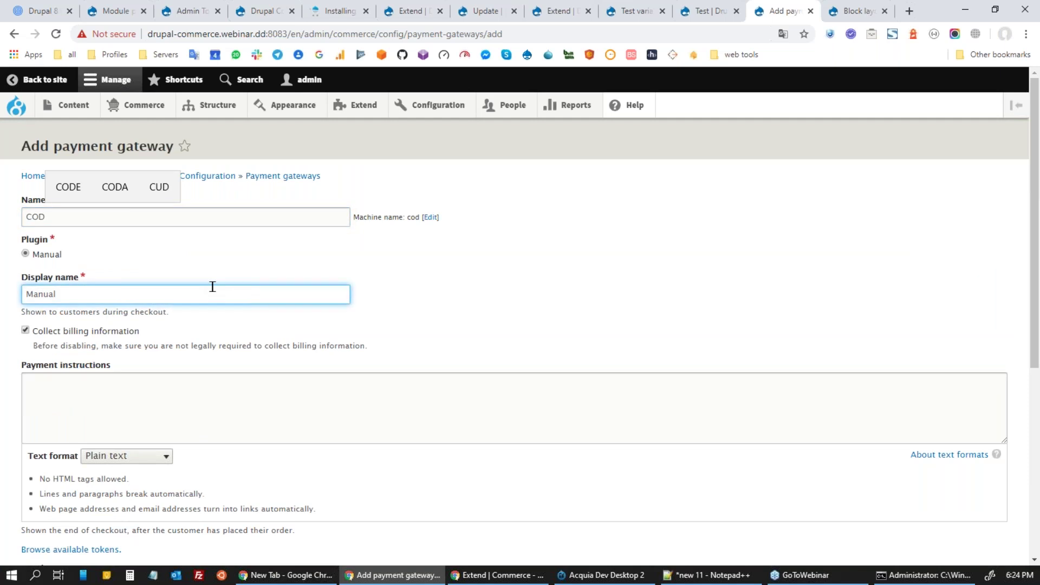
{"action": "scroll", "coordinate": [213, 286], "scroll_direction": "down", "scroll_amount": 1}
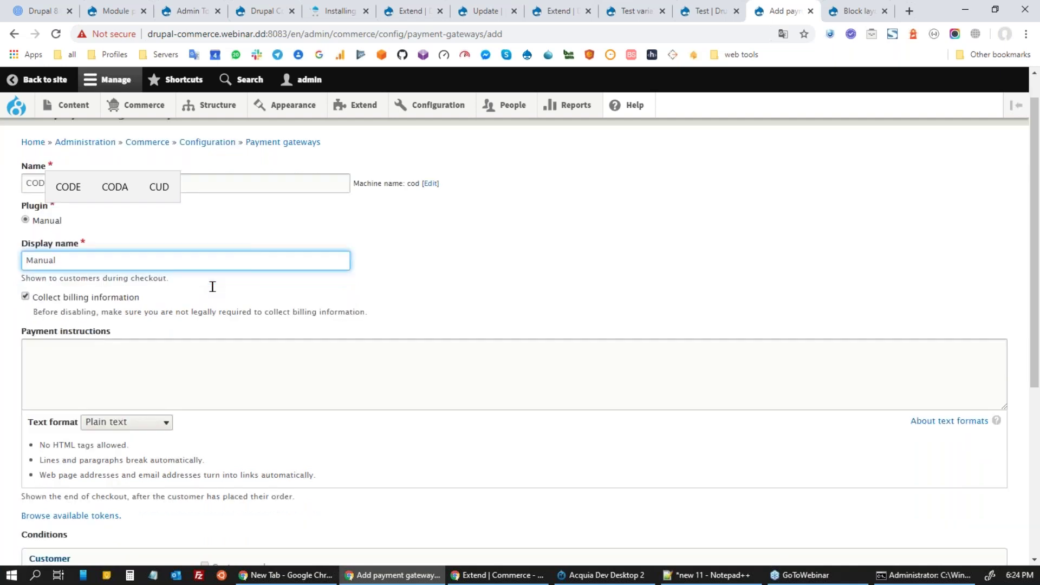
{"action": "scroll", "coordinate": [212, 287], "scroll_direction": "down", "scroll_amount": 5}
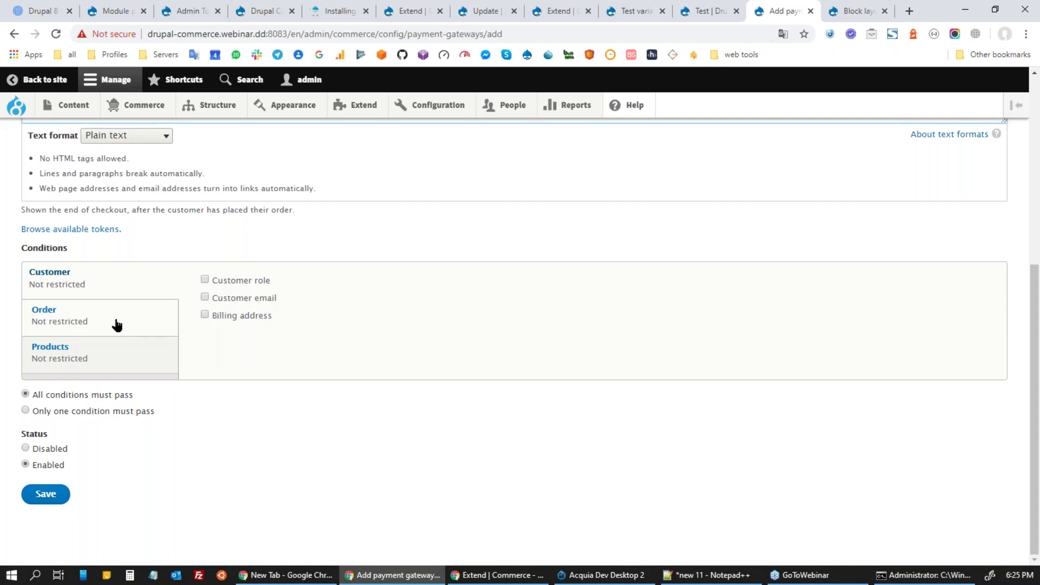
{"action": "left_click", "coordinate": [117, 324]}
{"action": "left_click", "coordinate": [111, 358]}
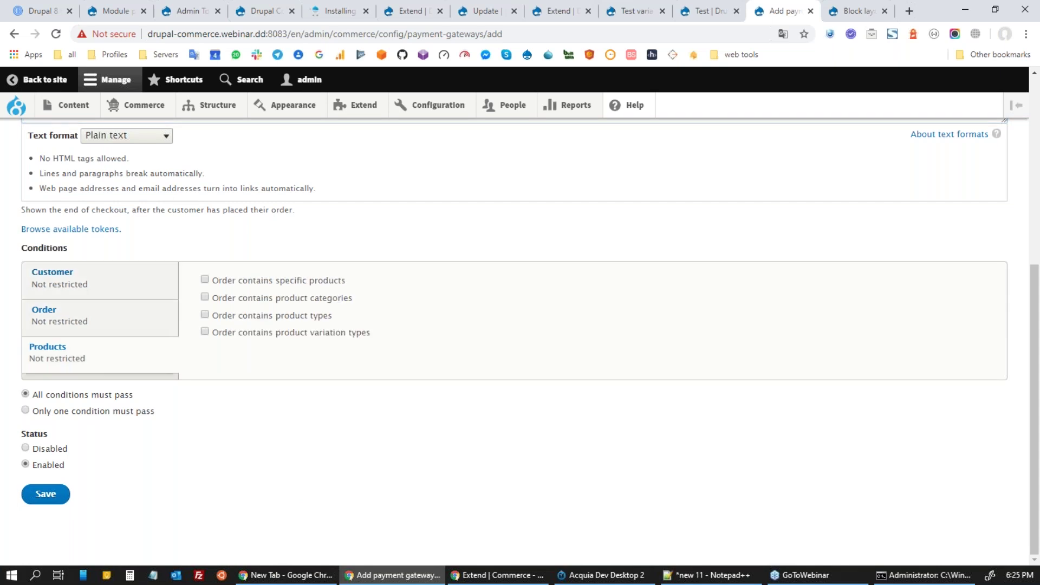
{"action": "left_click", "coordinate": [62, 500]}
{"action": "left_click", "coordinate": [62, 499]}
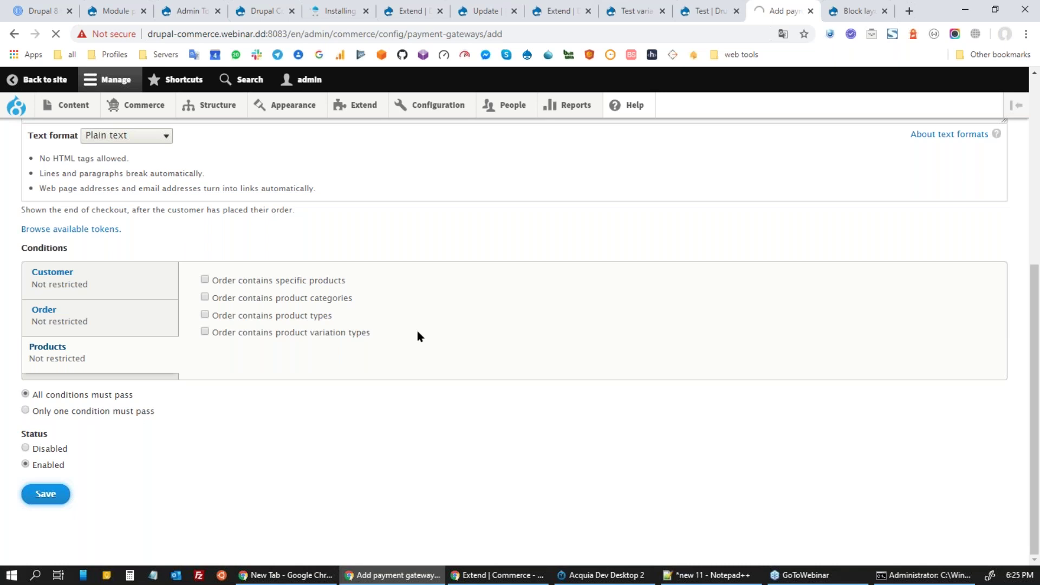
{"action": "left_click", "coordinate": [670, 307]}
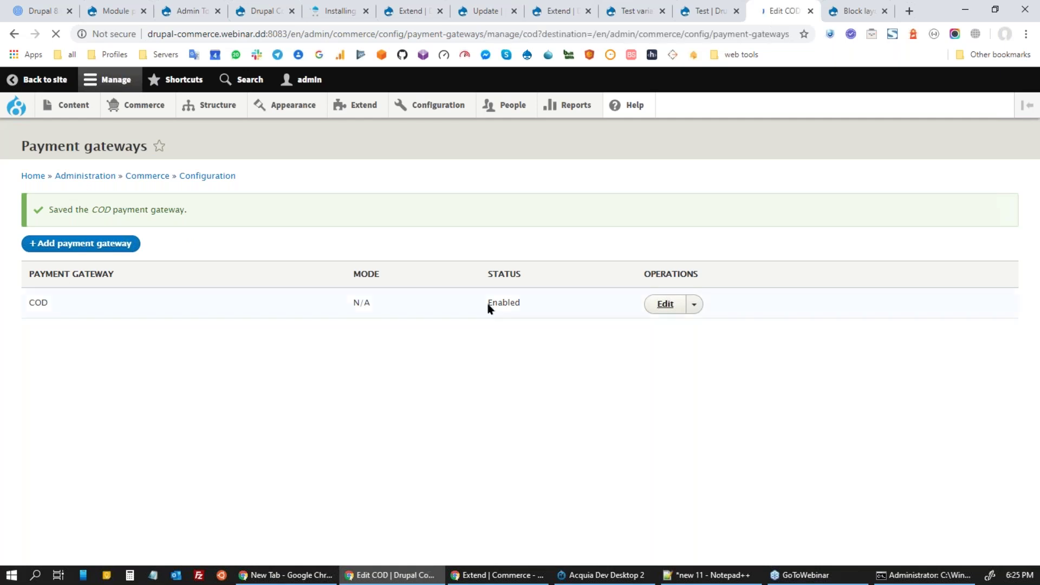
- Return to the storefront home page and open the shopping cart holding 3 x Test at SAR30.00
{"action": "scroll", "coordinate": [479, 311], "scroll_direction": "down", "scroll_amount": 1}
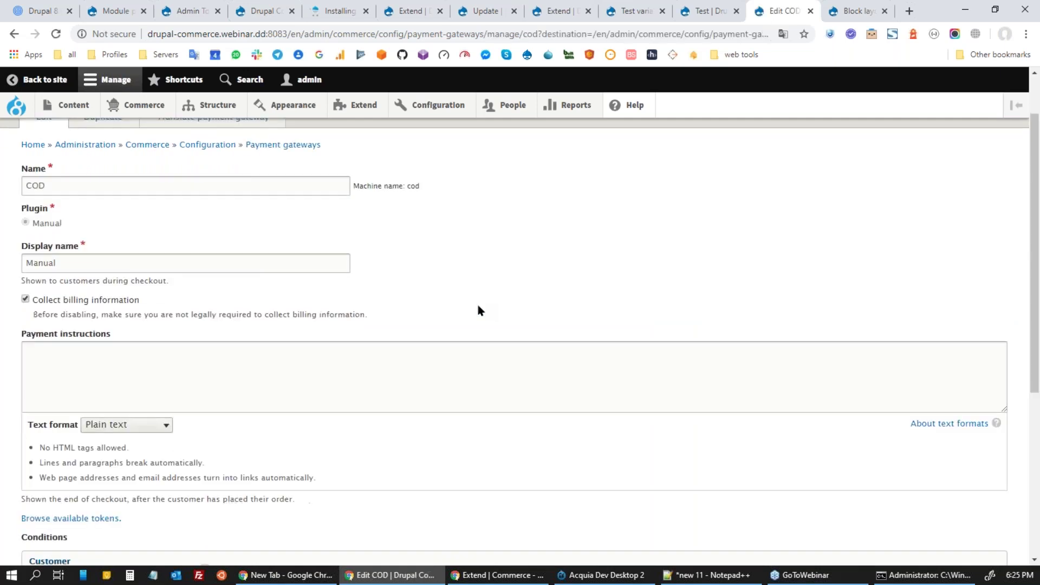
{"action": "scroll", "coordinate": [478, 310], "scroll_direction": "down", "scroll_amount": 3}
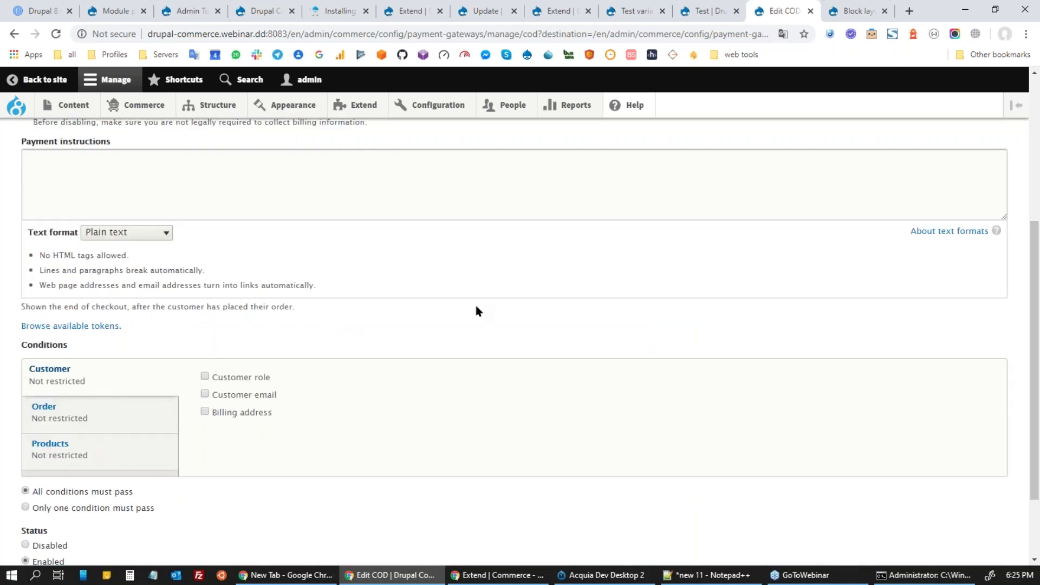
{"action": "left_click", "coordinate": [718, 8]}
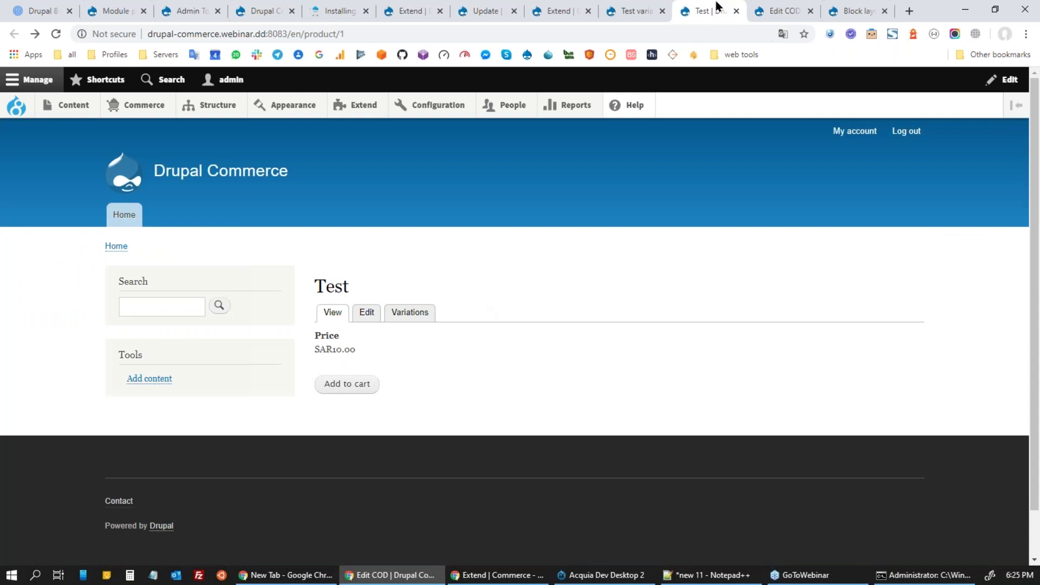
{"action": "left_click", "coordinate": [123, 216]}
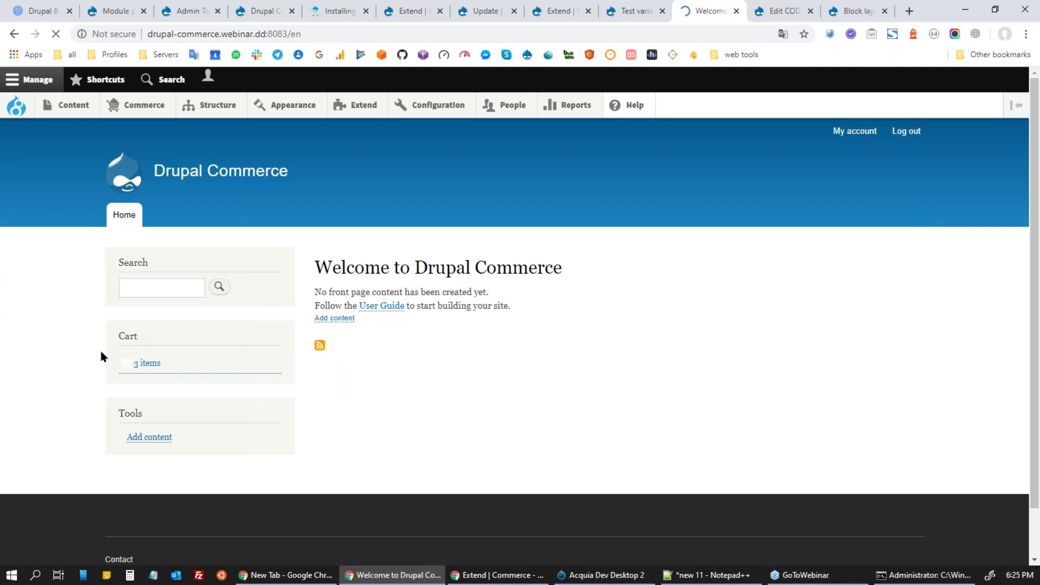
{"action": "left_click", "coordinate": [142, 363]}
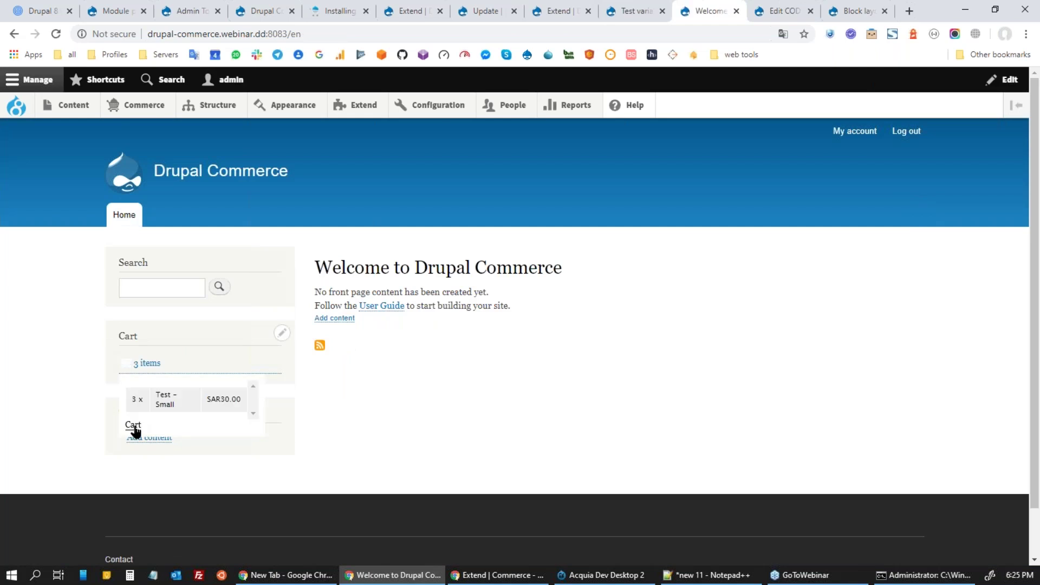
{"action": "left_click", "coordinate": [133, 426]}
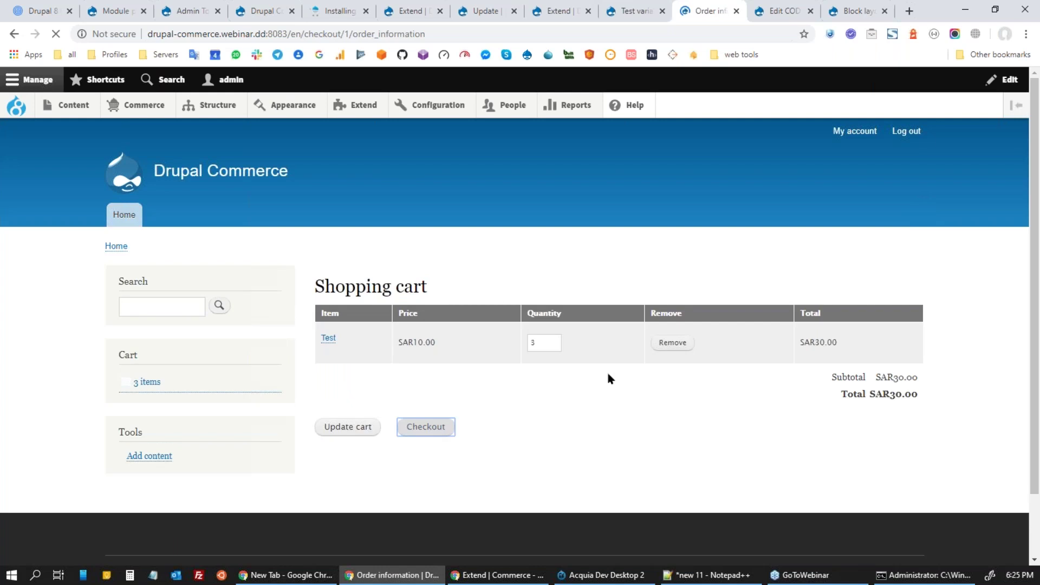
- Enter the buyer's first and last name in the Order information form
{"action": "scroll", "coordinate": [596, 368], "scroll_direction": "down", "scroll_amount": 3}
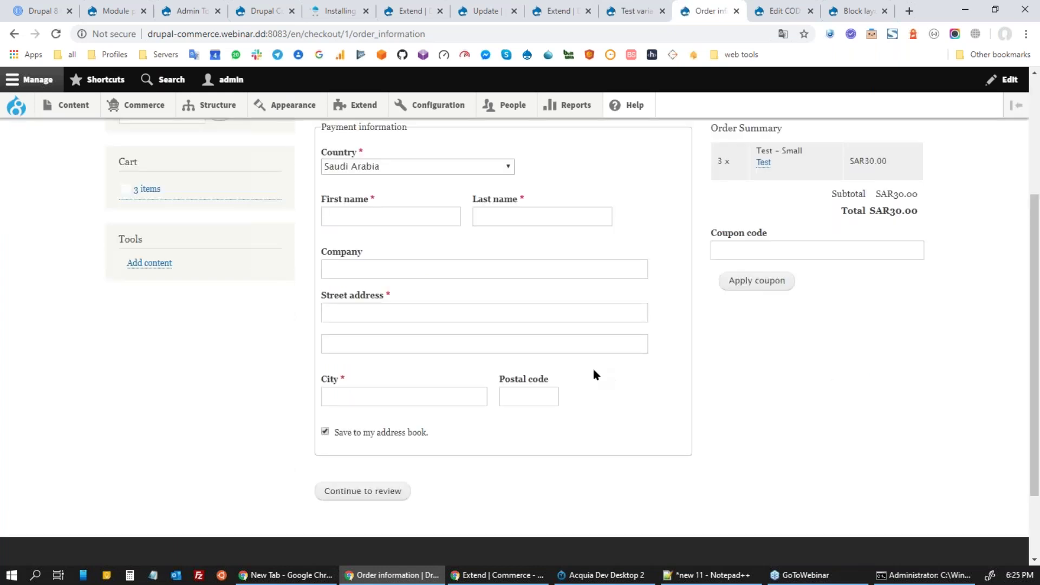
{"action": "left_click", "coordinate": [349, 343]}
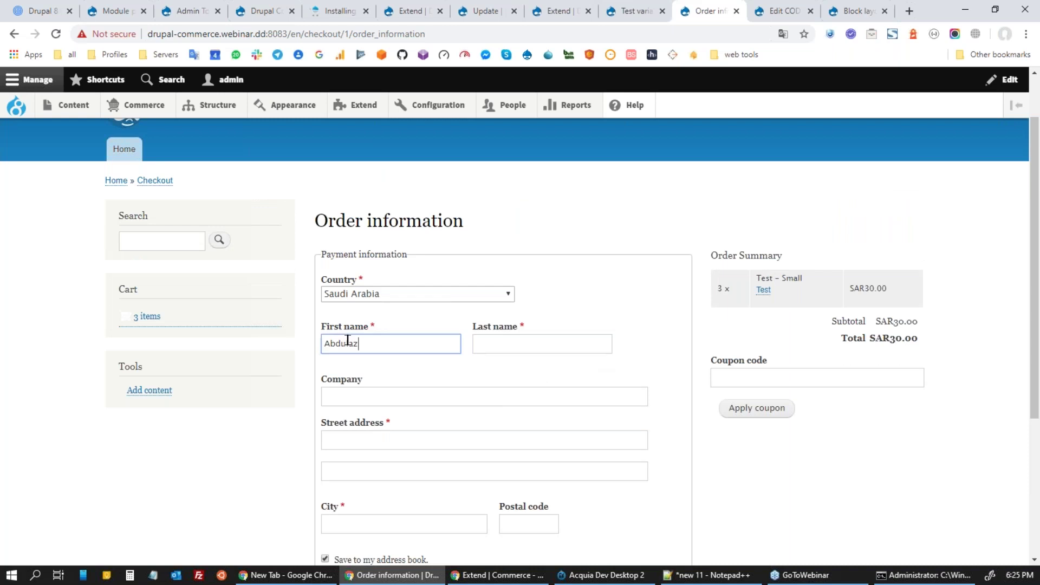
{"action": "left_click", "coordinate": [553, 344]}
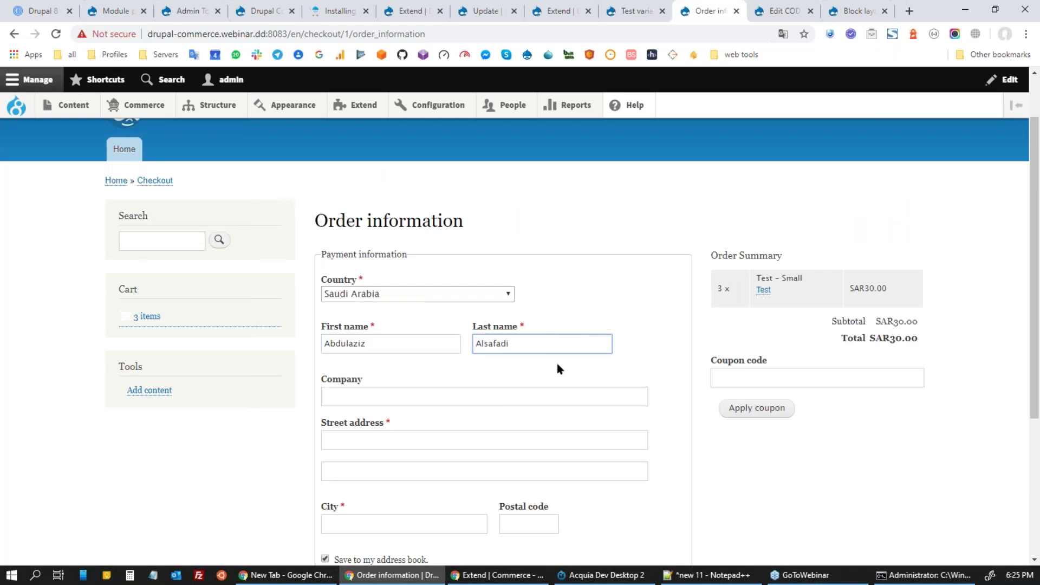
- Fill in the billing street address and city, then continue to the review step
{"action": "scroll", "coordinate": [542, 356], "scroll_direction": "down", "scroll_amount": 1}
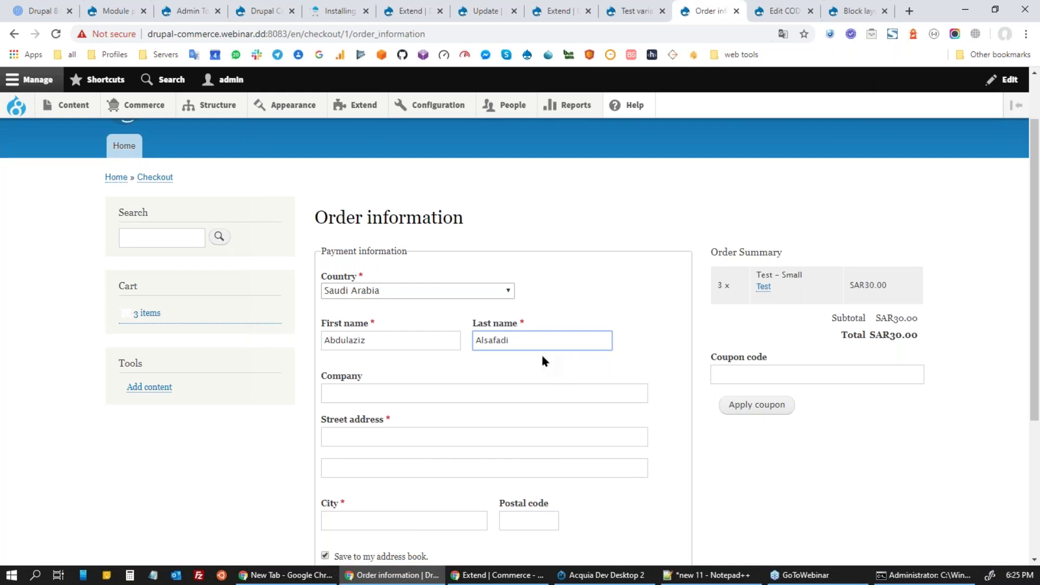
{"action": "scroll", "coordinate": [542, 361], "scroll_direction": "down", "scroll_amount": 1}
{"action": "scroll", "coordinate": [388, 248], "scroll_direction": "down", "scroll_amount": 3}
{"action": "left_click", "coordinate": [388, 247]}
{"action": "type", "text": "riyadh"}
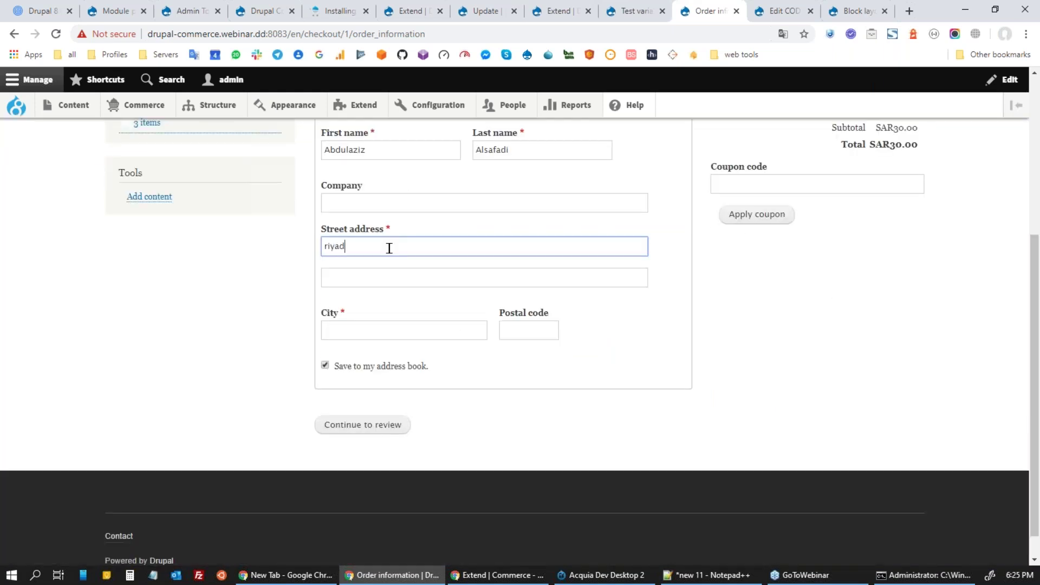
{"action": "left_click", "coordinate": [379, 219]}
{"action": "left_click", "coordinate": [356, 329]}
{"action": "type", "text": "Riyadh"}
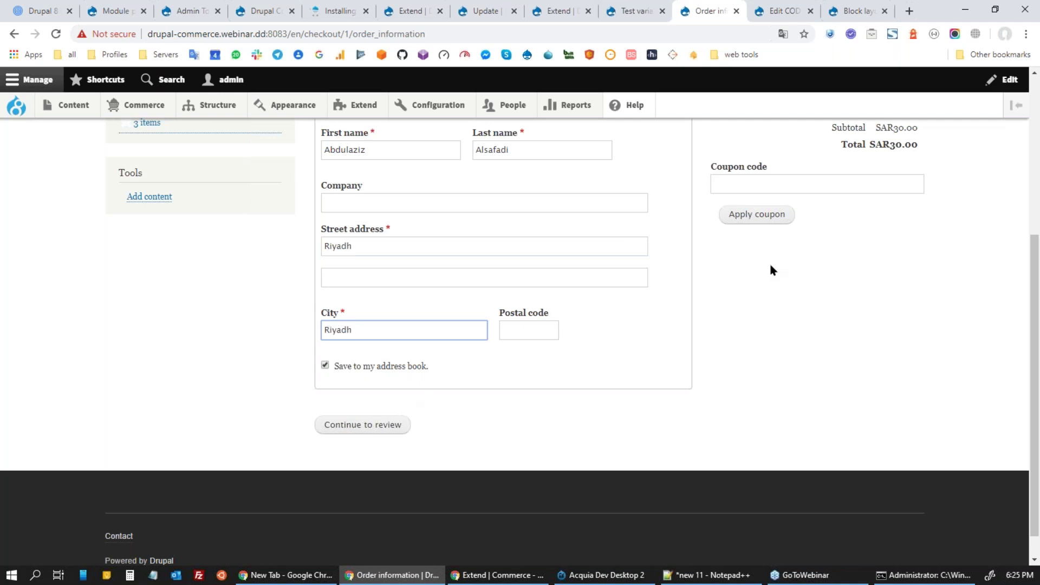
{"action": "scroll", "coordinate": [769, 277], "scroll_direction": "up", "scroll_amount": 1}
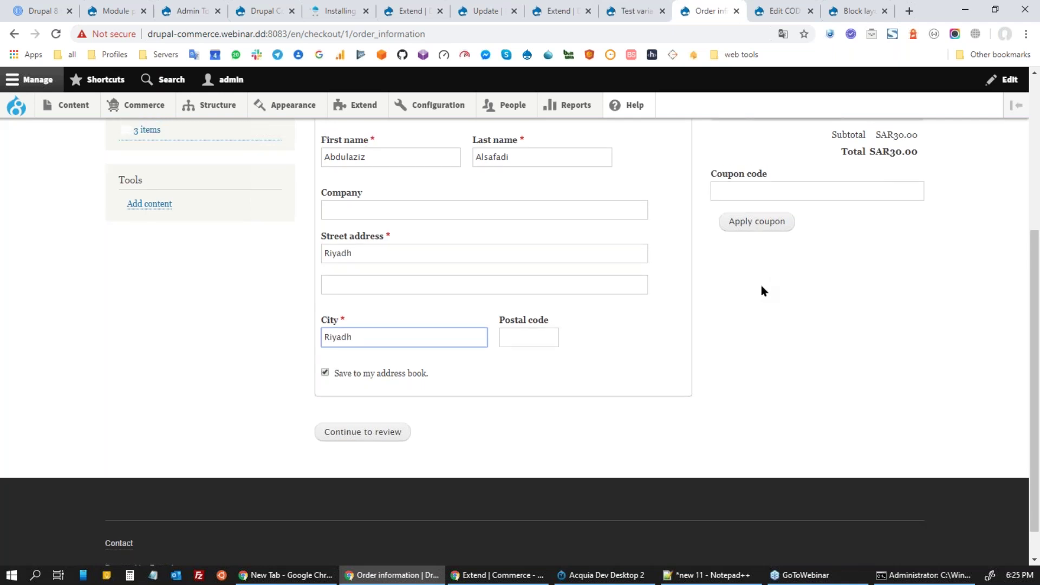
{"action": "scroll", "coordinate": [761, 291], "scroll_direction": "up", "scroll_amount": 3}
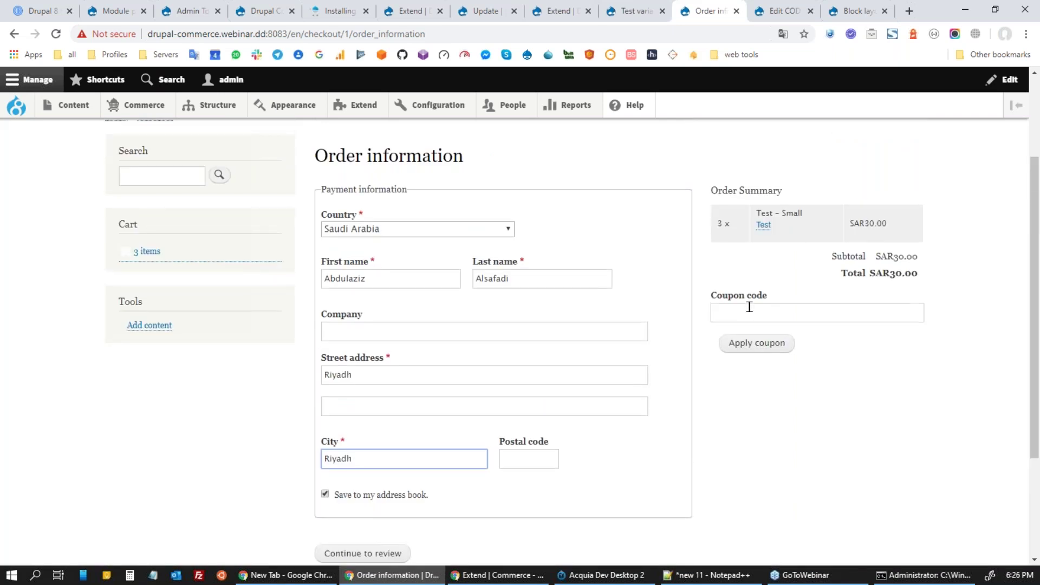
{"action": "key", "text": "Tab"}
{"action": "key", "text": "Tab"}
{"action": "key", "text": "Tab"}
{"action": "key", "text": "Return"}
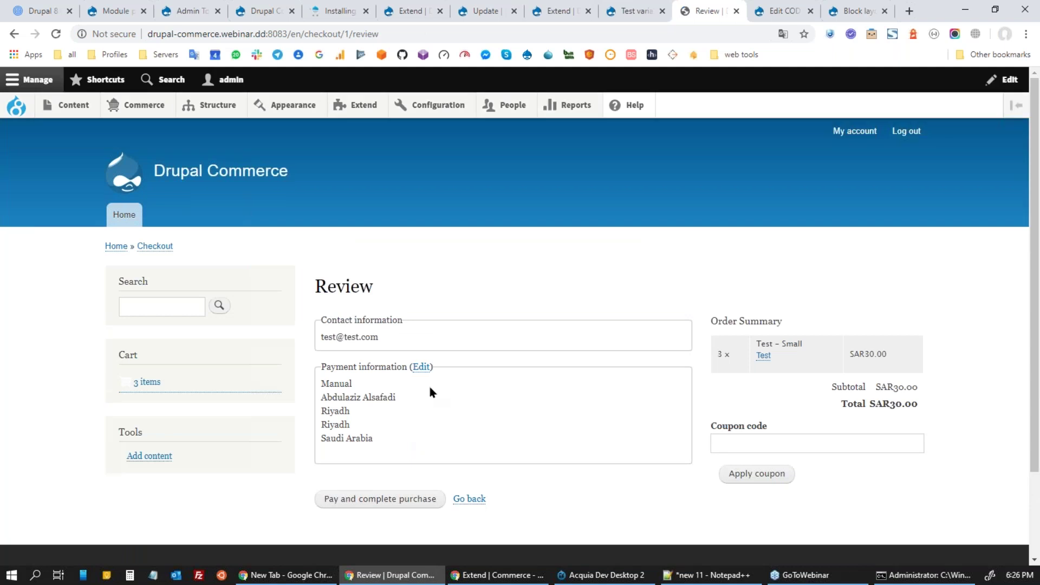
- Pay and complete the purchase, then highlight the confirmation line and order number
{"action": "scroll", "coordinate": [430, 389], "scroll_direction": "down", "scroll_amount": 1}
{"action": "key", "text": "Return"}
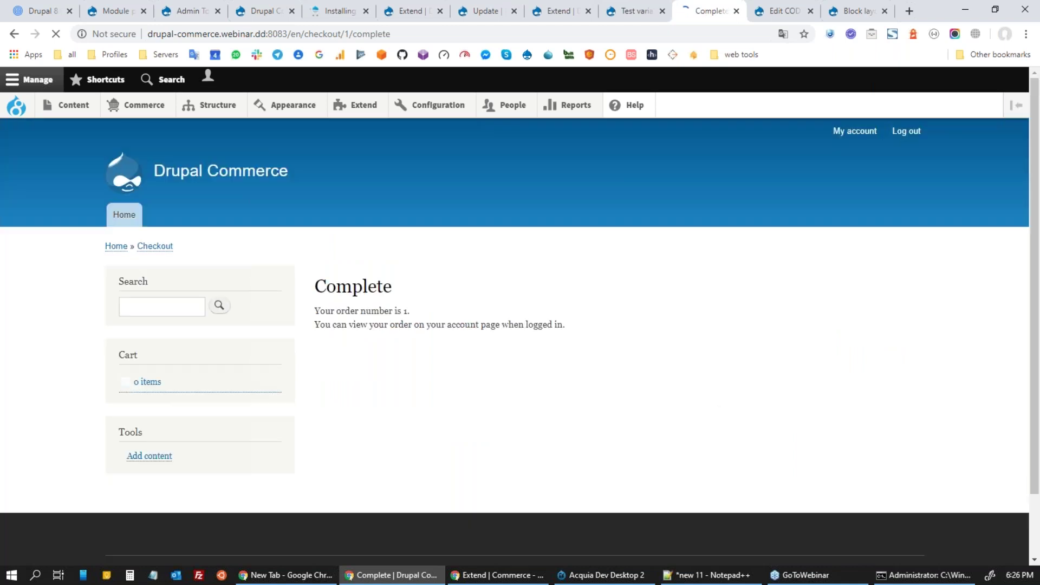
{"action": "left_click_drag", "start_coordinate": [315, 311], "coordinate": [329, 330]}
{"action": "left_click", "coordinate": [407, 312]}
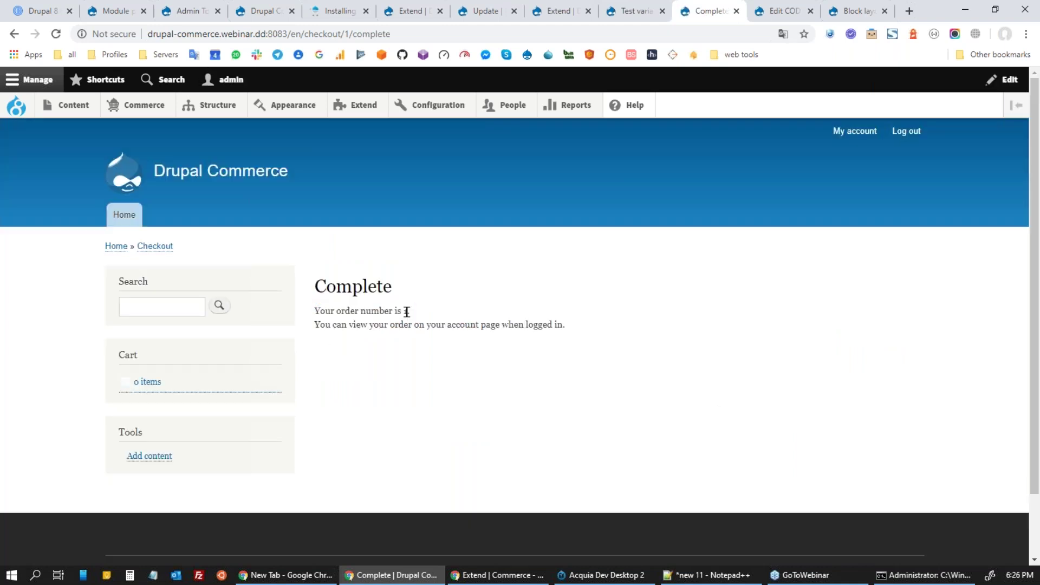
{"action": "mouse_move", "coordinate": [407, 312]}
{"action": "left_mouse_down"}
{"action": "mouse_move", "coordinate": [391, 312]}
{"action": "mouse_move", "coordinate": [406, 312]}
{"action": "left_mouse_up"}
- Open the admin user's account options from the toolbar
{"action": "scroll", "coordinate": [441, 345], "scroll_direction": "down", "scroll_amount": 1}
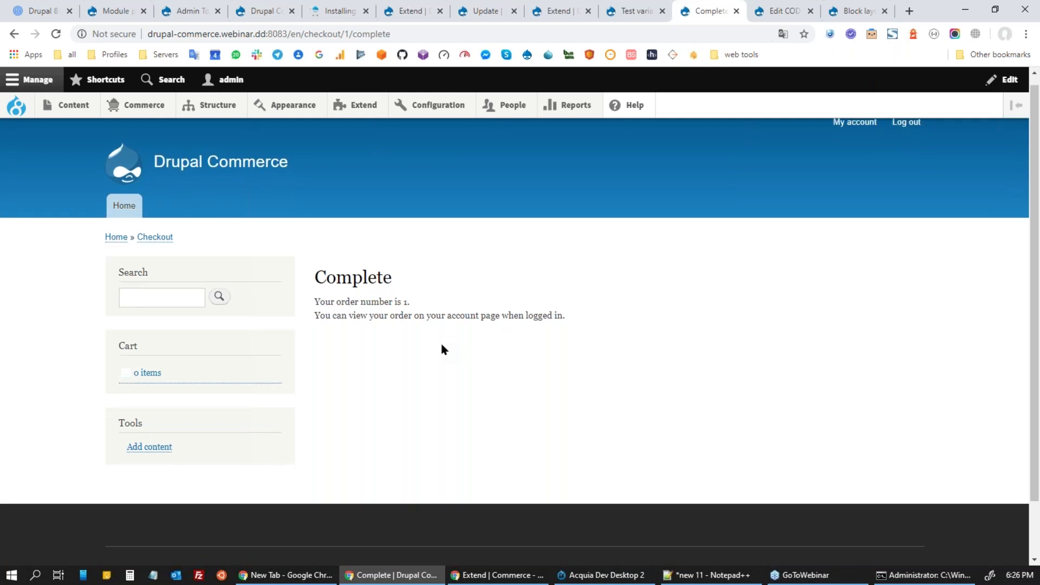
{"action": "scroll", "coordinate": [444, 349], "scroll_direction": "up", "scroll_amount": 1}
{"action": "left_click", "coordinate": [224, 79]}
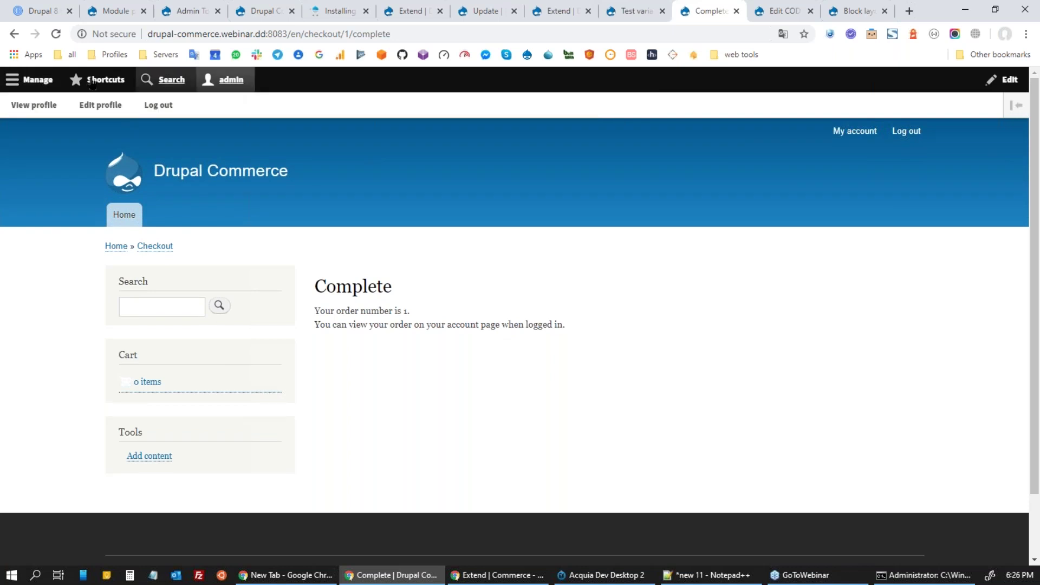
- View the admin user's profile, address book and order list
{"action": "left_click", "coordinate": [39, 107]}
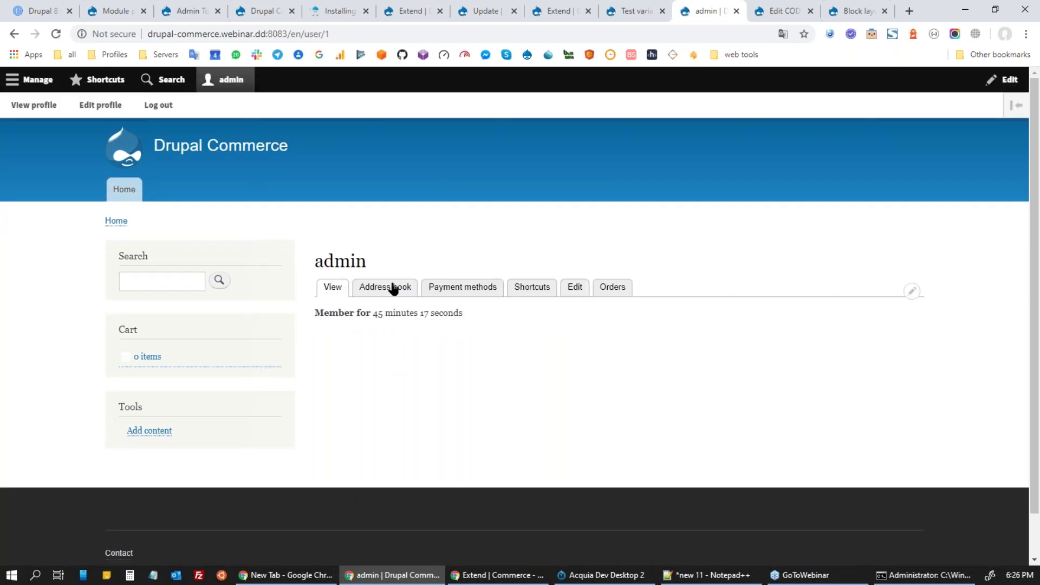
{"action": "left_click", "coordinate": [392, 285]}
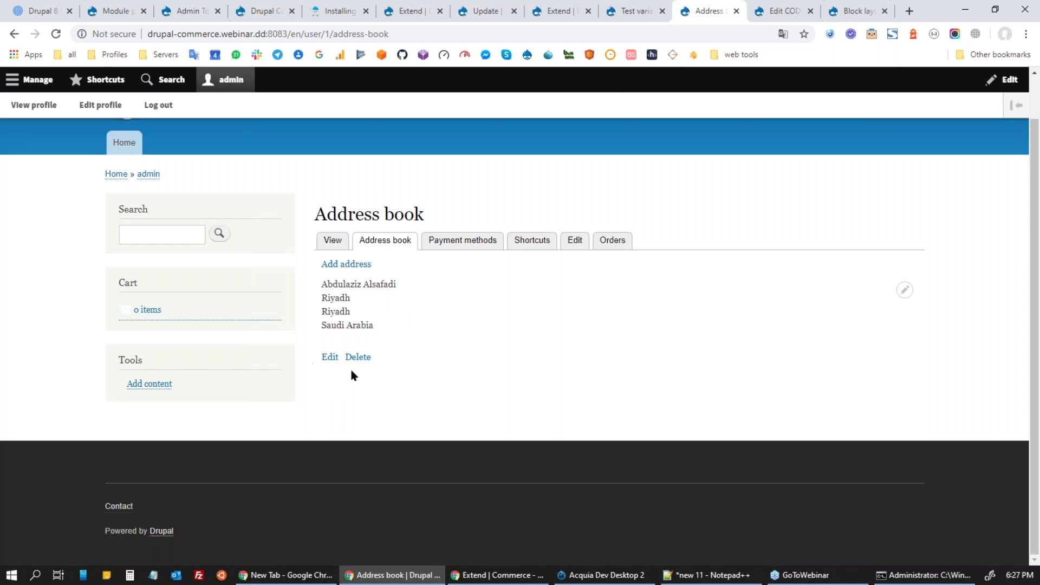
{"action": "left_click", "coordinate": [607, 243]}
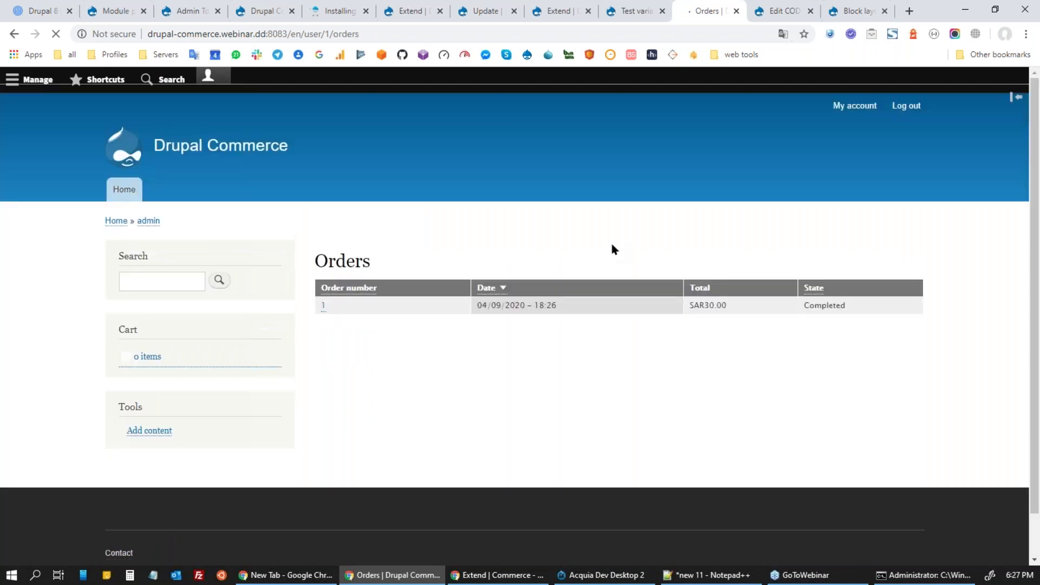
- Confirm order 1 is Completed, then open the Commerce administration page
{"action": "double_click", "coordinate": [824, 330]}
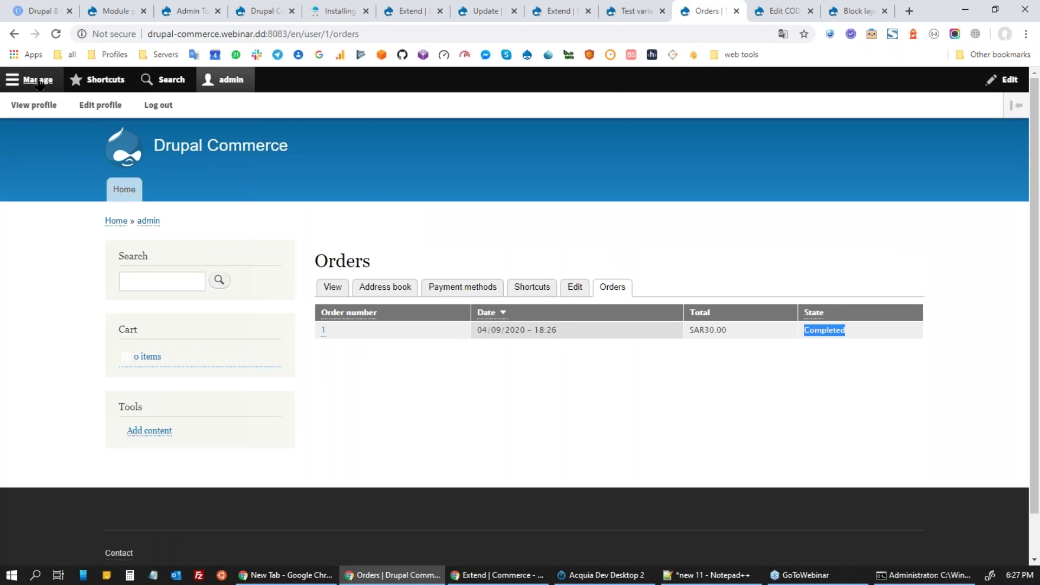
{"action": "left_click", "coordinate": [39, 82]}
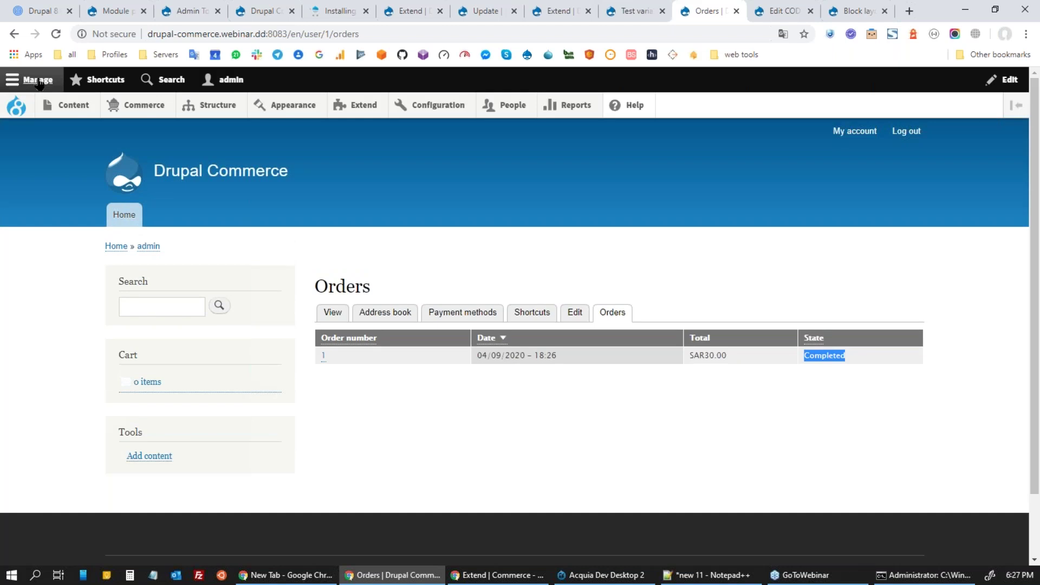
{"action": "left_click", "coordinate": [144, 104]}
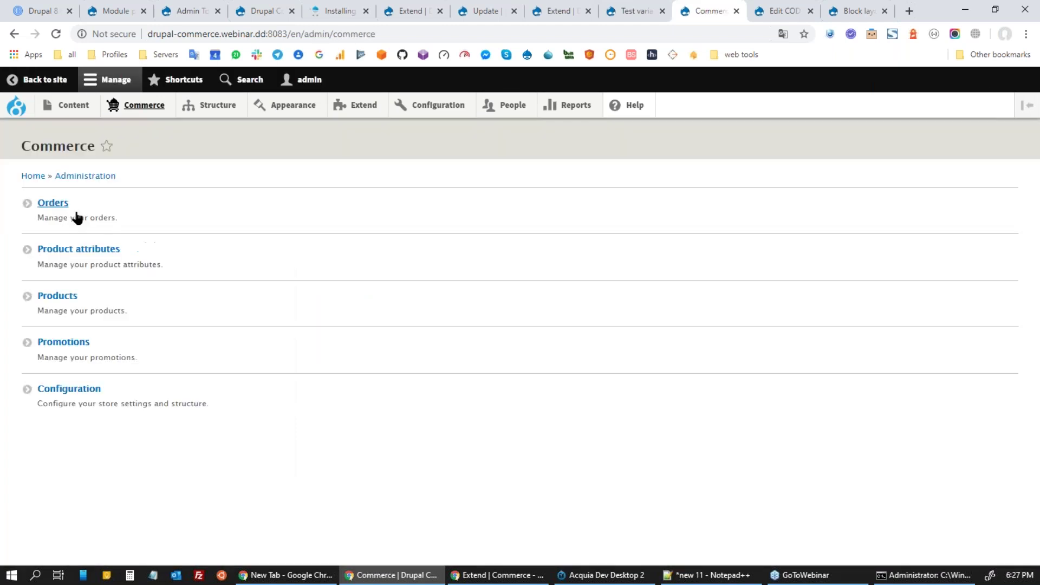
- Find order 1 (04/09/2020, Completed, SAR30.00) in the Orders list and open it for editing
{"action": "left_click", "coordinate": [54, 203]}
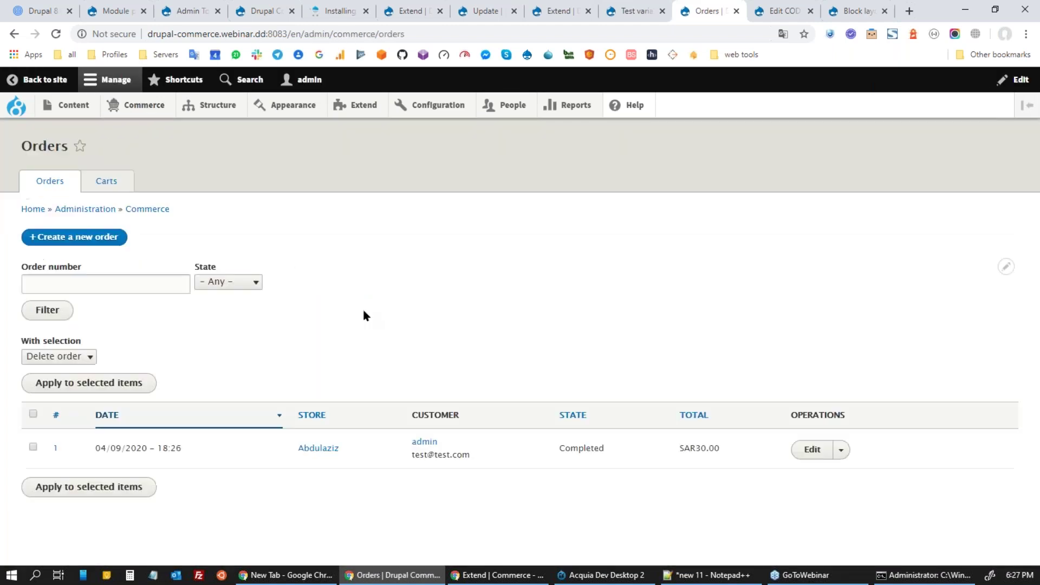
{"action": "left_click_drag", "start_coordinate": [94, 448], "coordinate": [244, 449]}
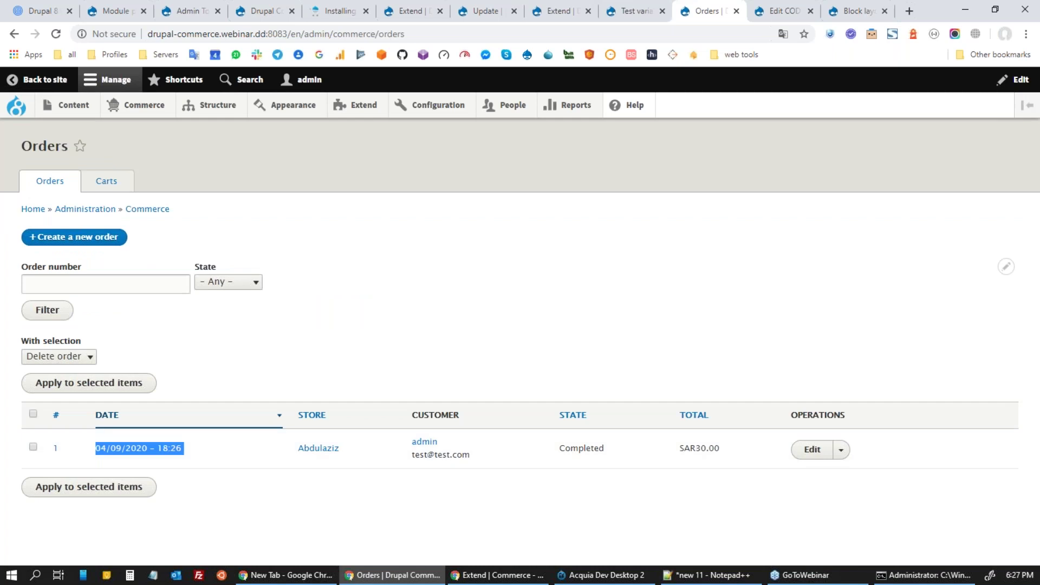
{"action": "double_click", "coordinate": [581, 448]}
{"action": "double_click", "coordinate": [704, 448]}
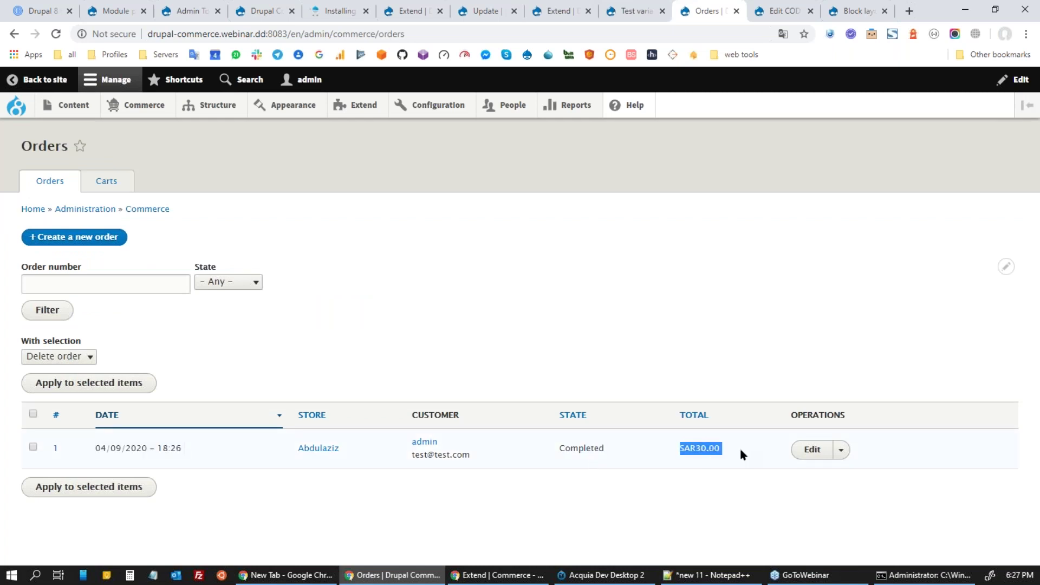
{"action": "left_click", "coordinate": [812, 451]}
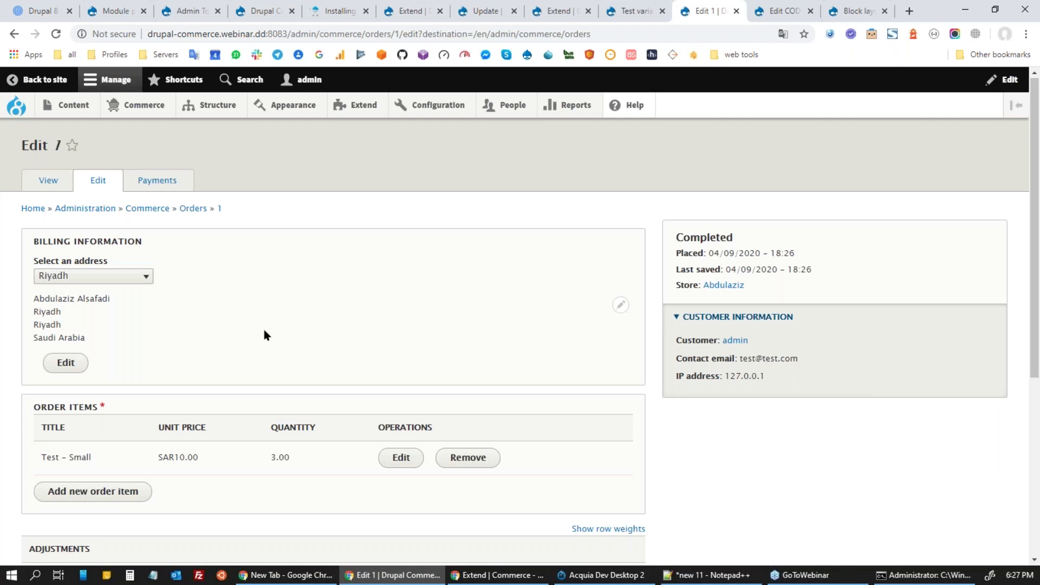
- Change the Test – Small item's quantity from 3 to 5 and save the order
{"action": "scroll", "coordinate": [264, 335], "scroll_direction": "down", "scroll_amount": 2}
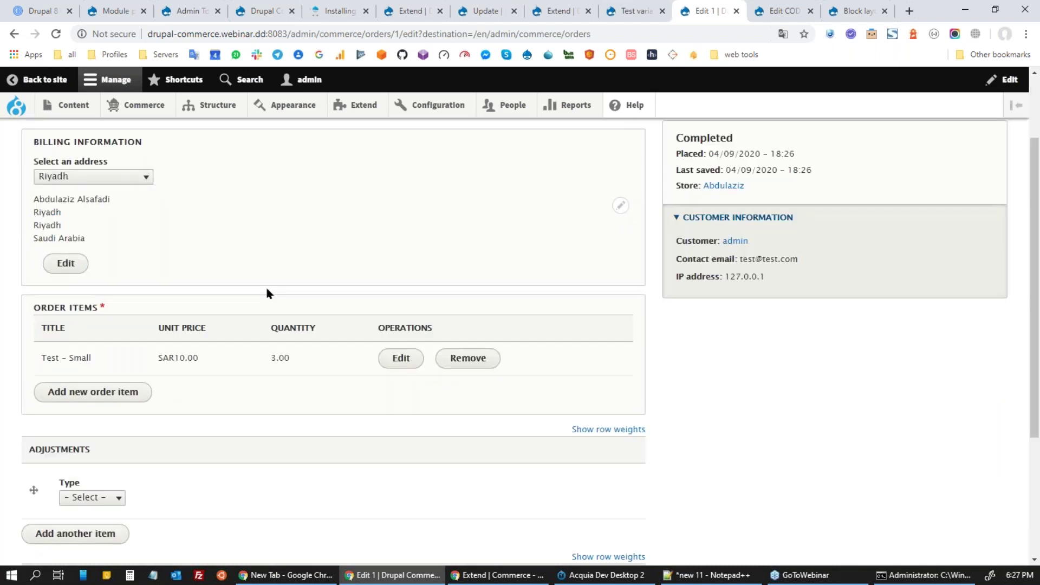
{"action": "scroll", "coordinate": [267, 293], "scroll_direction": "up", "scroll_amount": 2}
{"action": "scroll", "coordinate": [400, 270], "scroll_direction": "down", "scroll_amount": 4}
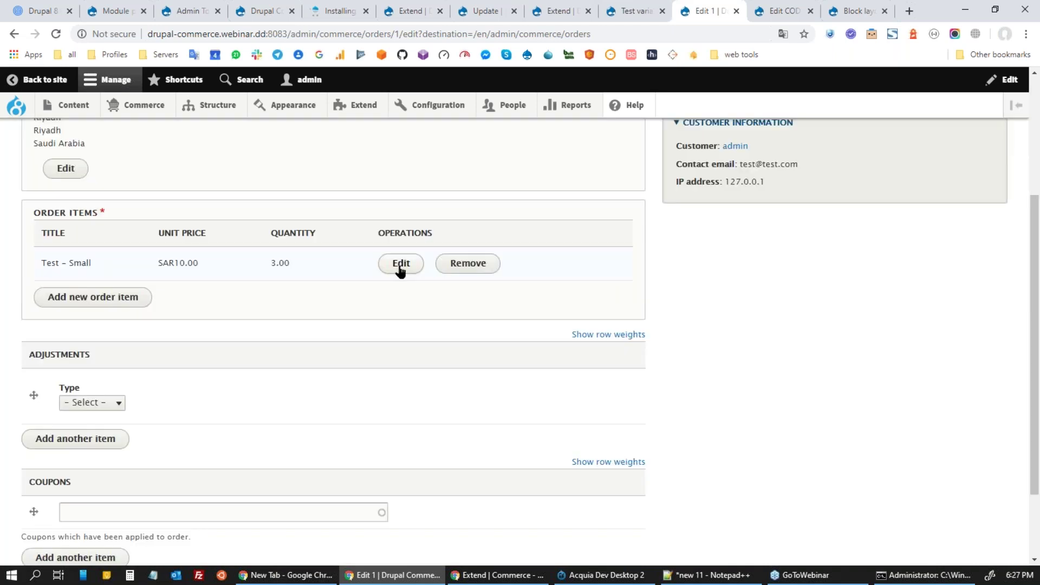
{"action": "left_click", "coordinate": [401, 265]}
{"action": "triple_click", "coordinate": [97, 349]}
{"action": "type", "text": "5"}
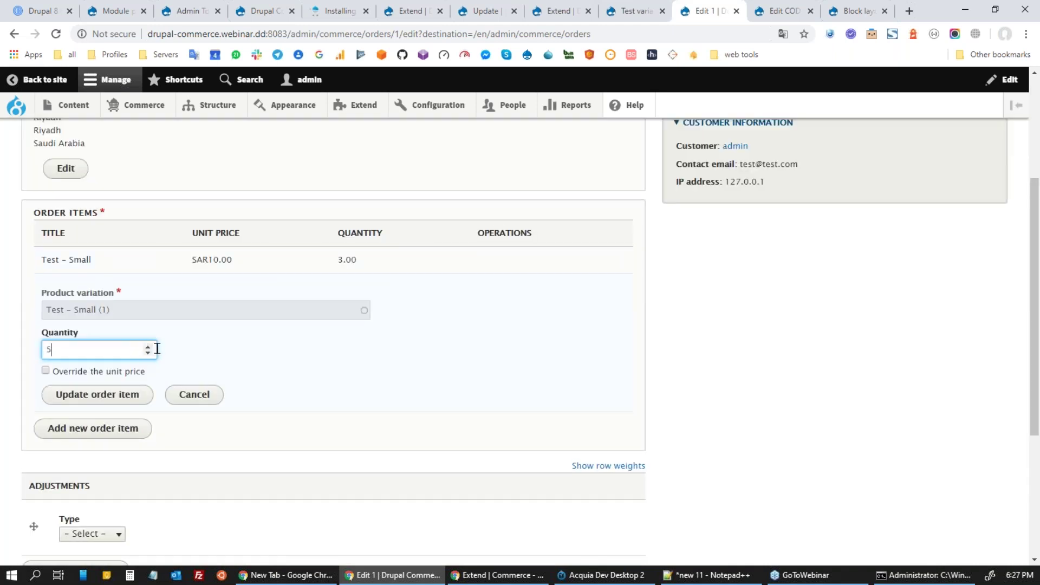
{"action": "left_click", "coordinate": [111, 398]}
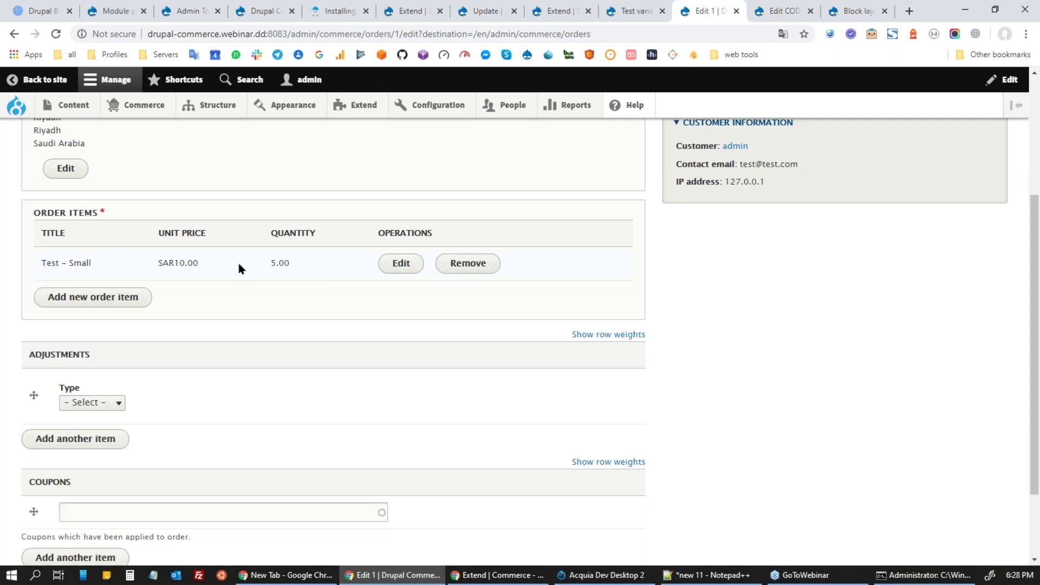
{"action": "scroll", "coordinate": [238, 264], "scroll_direction": "down", "scroll_amount": 1}
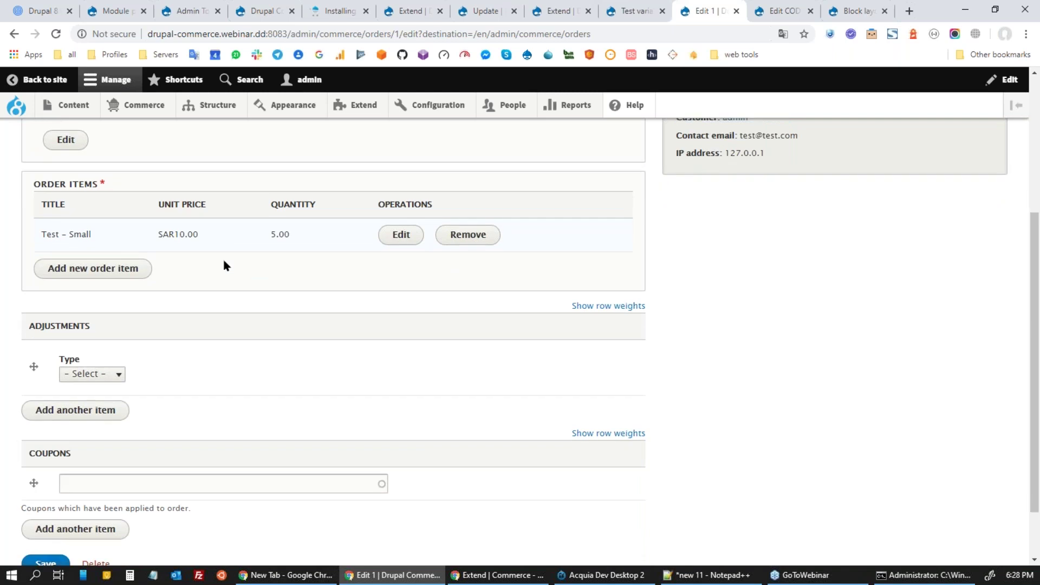
{"action": "scroll", "coordinate": [225, 265], "scroll_direction": "down", "scroll_amount": 2}
{"action": "left_click", "coordinate": [111, 304]}
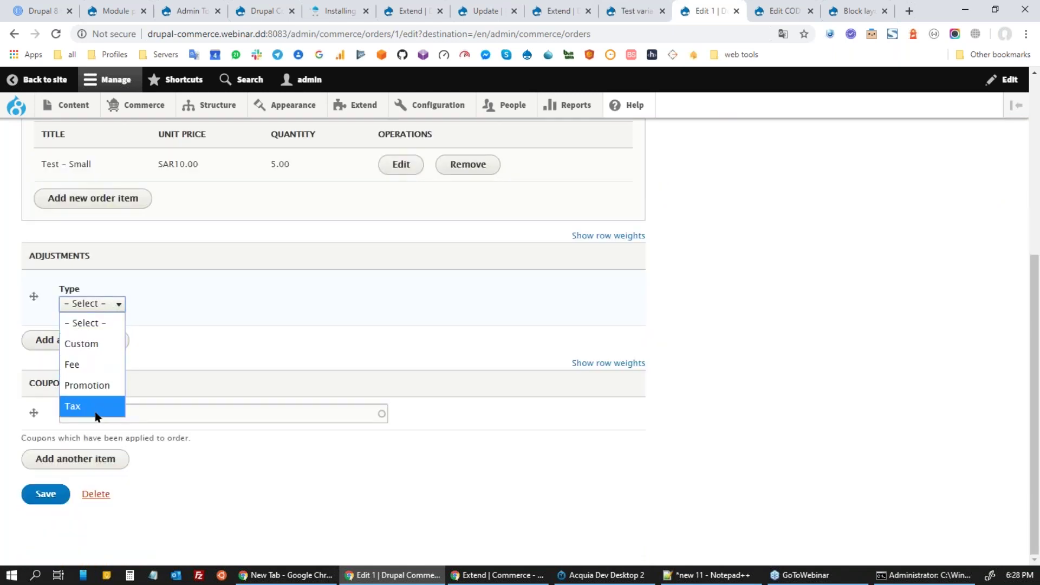
{"action": "left_click", "coordinate": [187, 331]}
{"action": "left_click", "coordinate": [39, 497]}
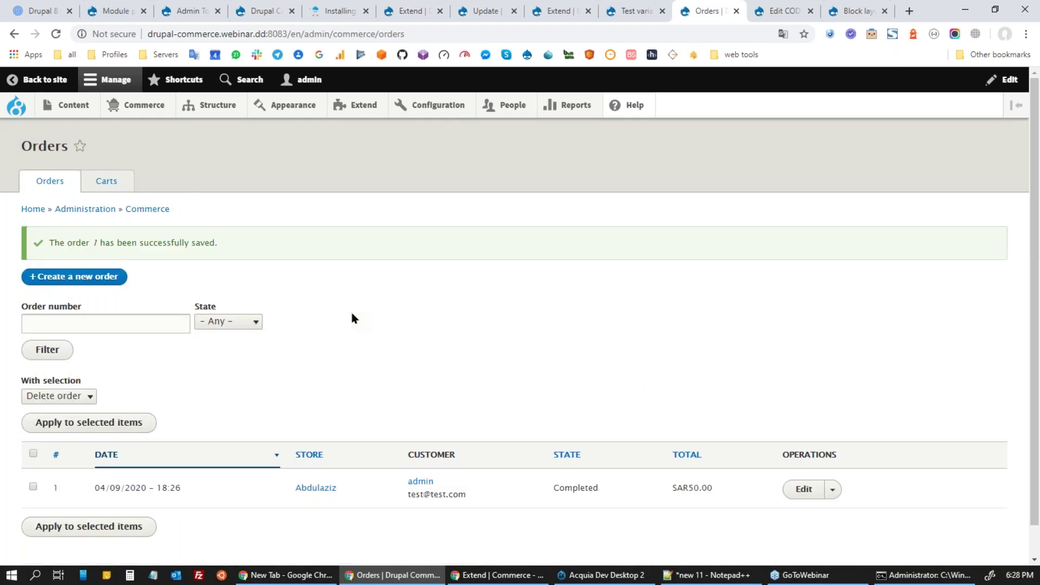
- Go from the Carts tab to the Test product page and add the Large size to the cart
{"action": "scroll", "coordinate": [351, 317], "scroll_direction": "down", "scroll_amount": 1}
{"action": "left_click", "coordinate": [33, 422]}
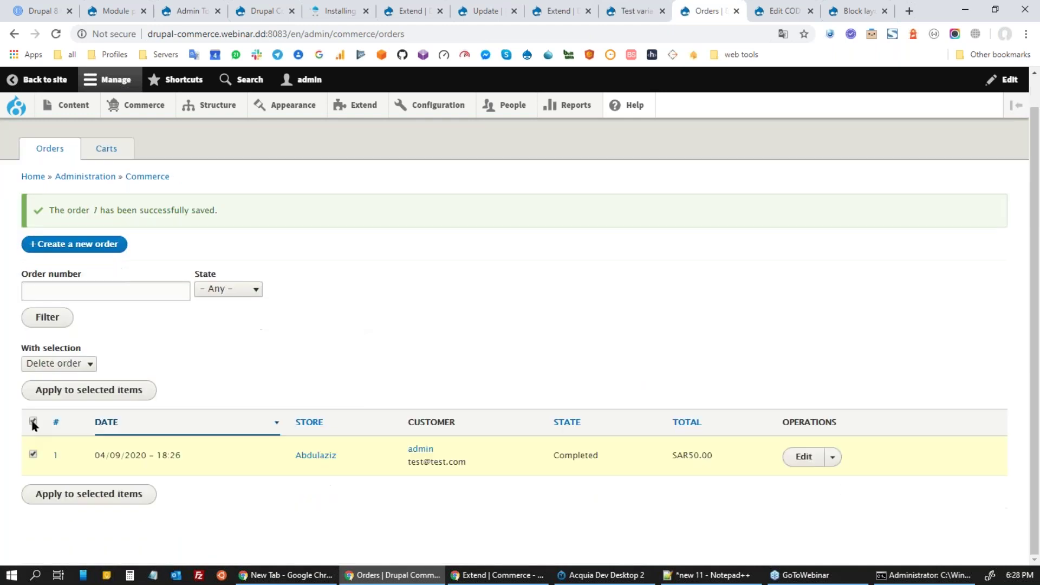
{"action": "left_click", "coordinate": [115, 150]}
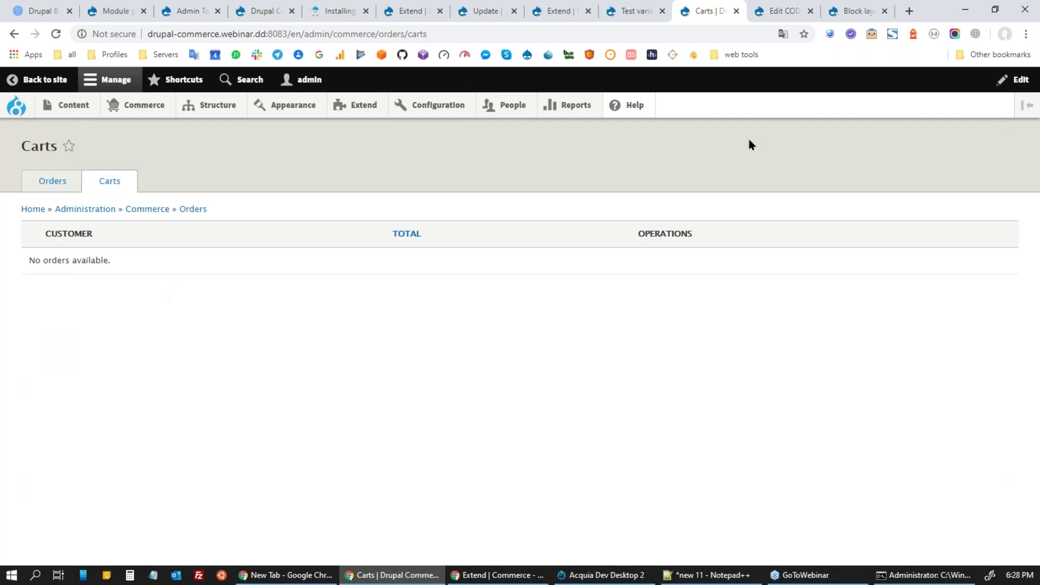
{"action": "left_click", "coordinate": [788, 11]}
{"action": "scroll", "coordinate": [21, 111], "scroll_direction": "up", "scroll_amount": 6}
{"action": "mouse_move", "coordinate": [22, 112]}
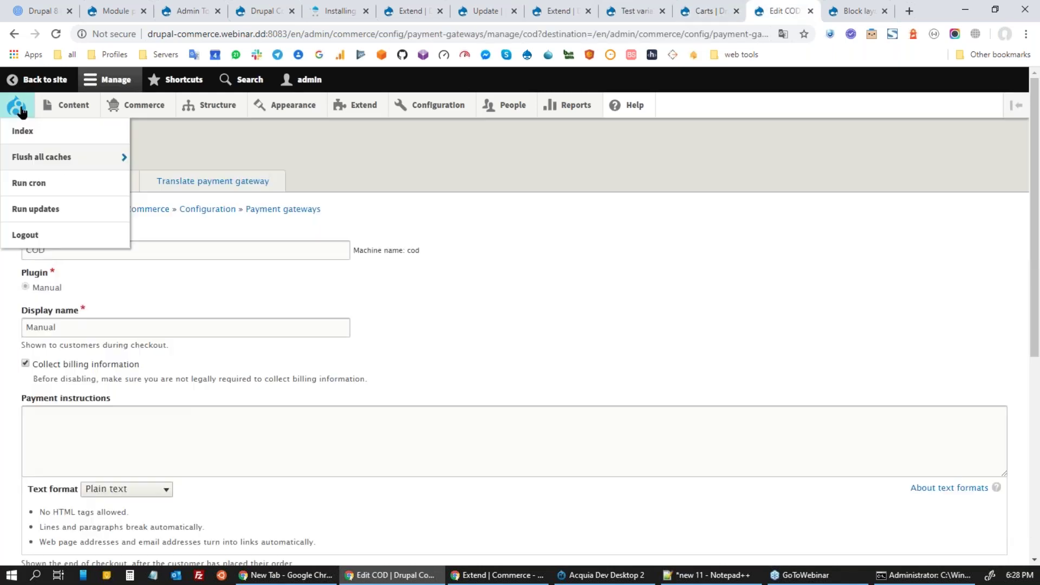
{"action": "left_click", "coordinate": [22, 111]}
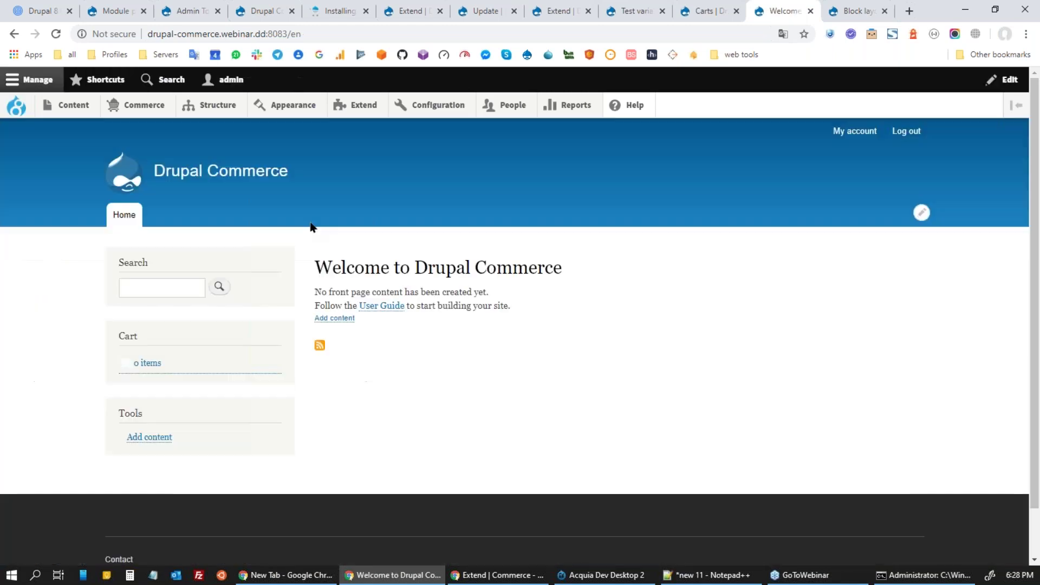
{"action": "mouse_move", "coordinate": [138, 104]}
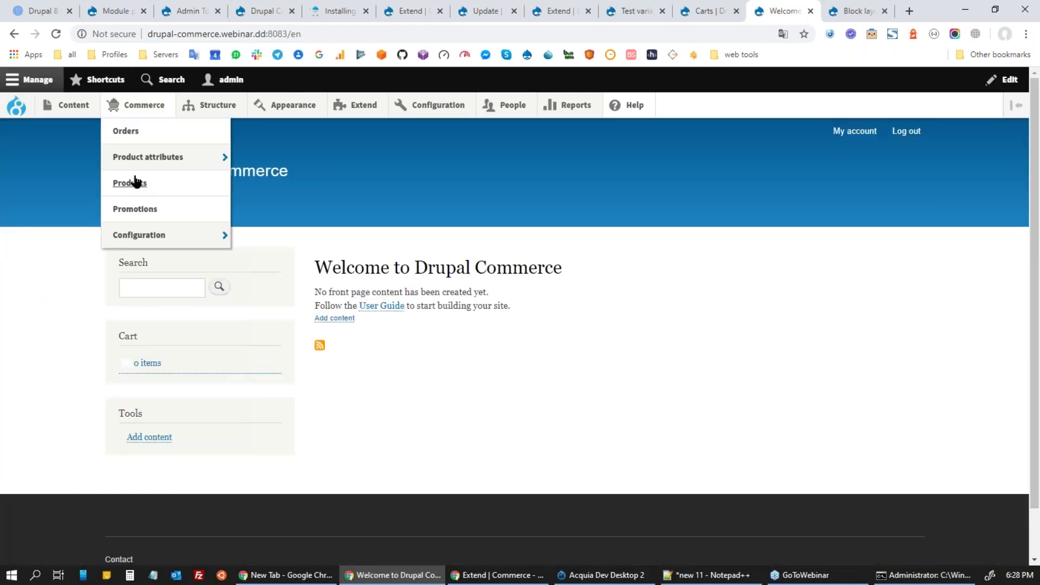
{"action": "left_click", "coordinate": [135, 182]}
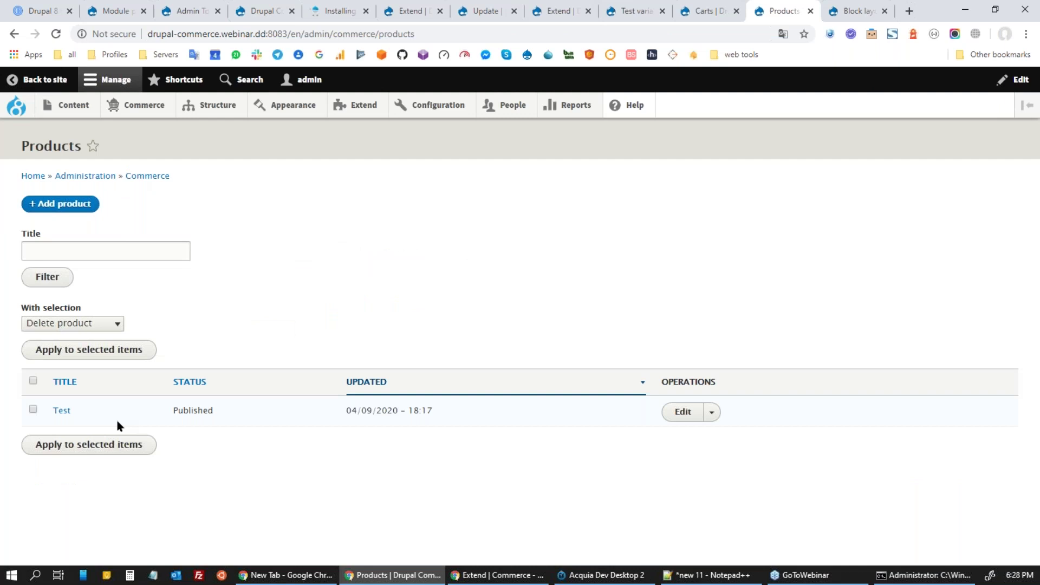
{"action": "left_click", "coordinate": [62, 411]}
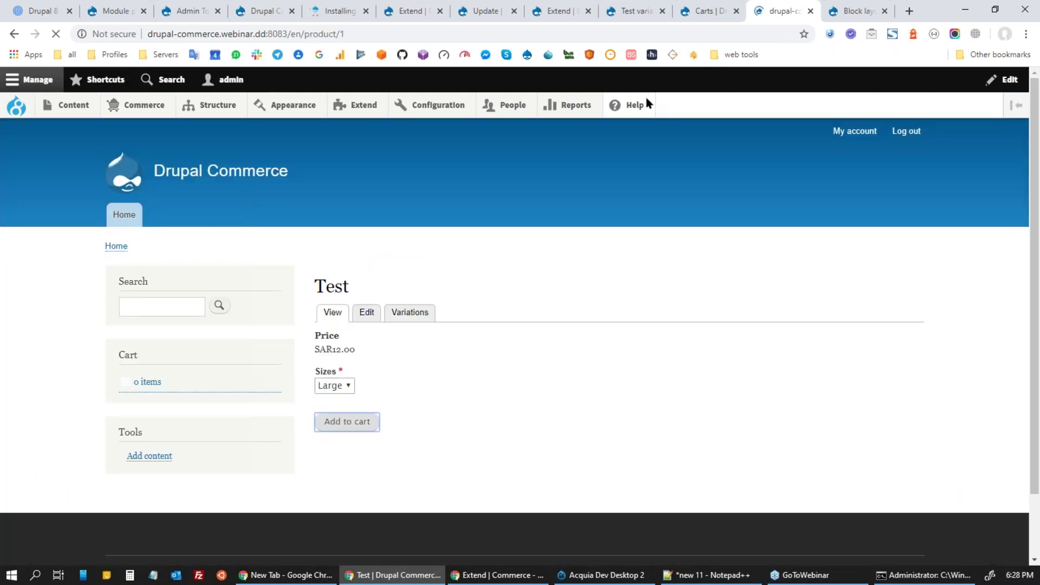
- Reload the Carts list to confirm one open cart totalling SAR12.00
{"action": "left_click", "coordinate": [707, 8]}
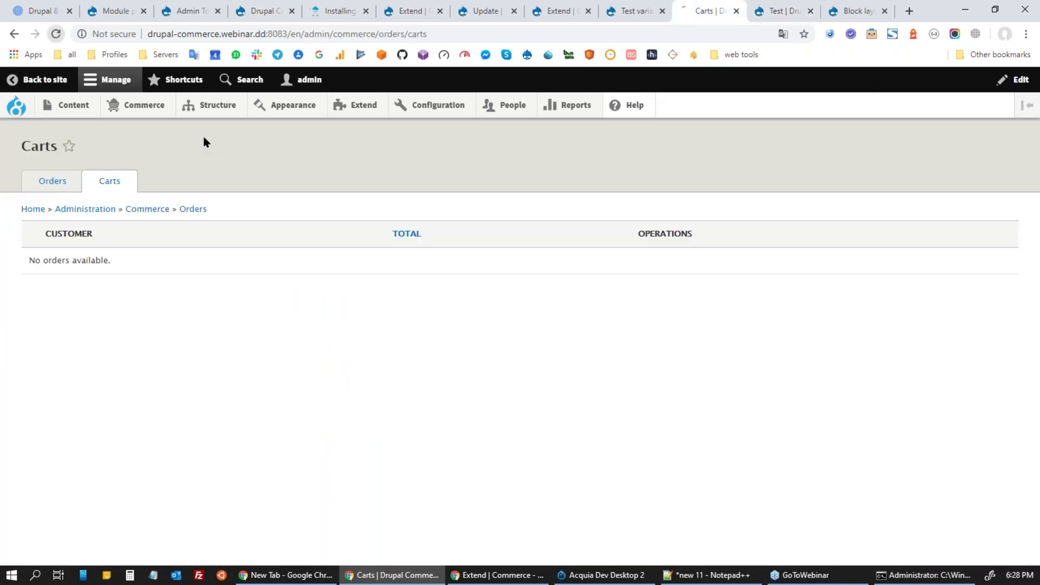
{"action": "left_click_drag", "start_coordinate": [191, 424], "coordinate": [369, 386]}
{"action": "left_click", "coordinate": [272, 352]}
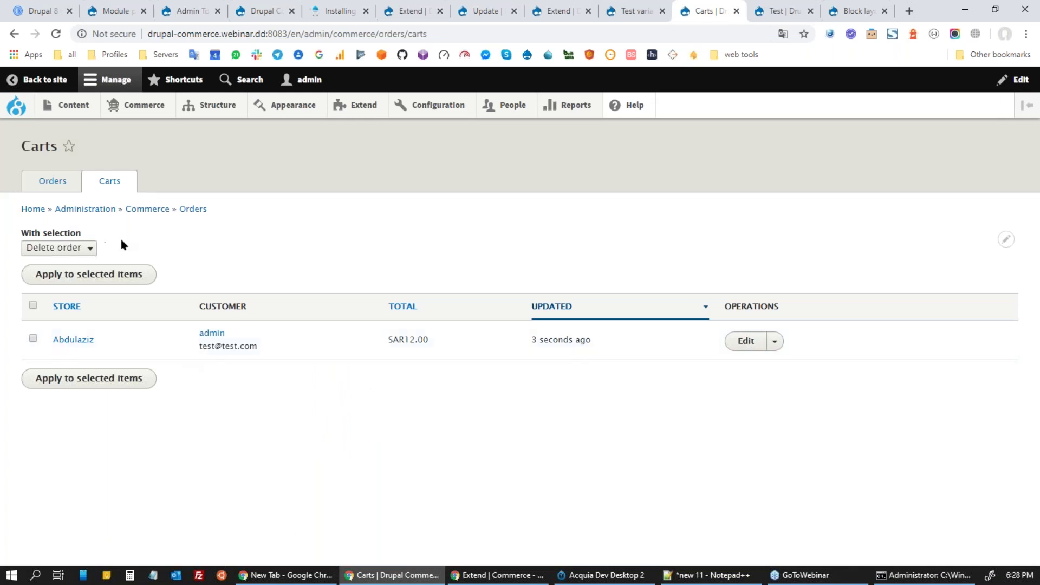
{"action": "left_click", "coordinate": [84, 248]}
{"action": "left_click", "coordinate": [54, 267]}
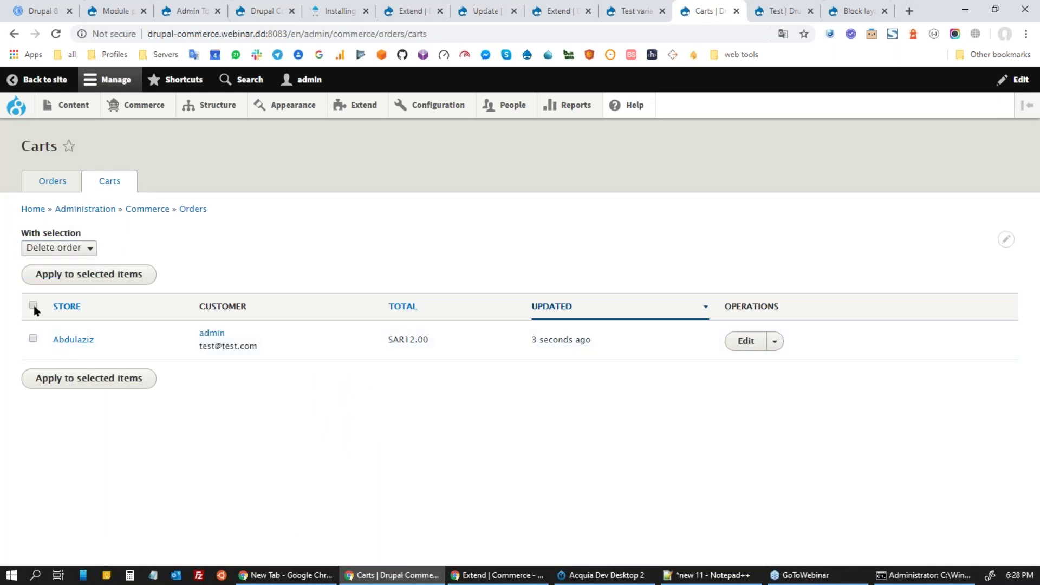
{"action": "left_click", "coordinate": [76, 250]}
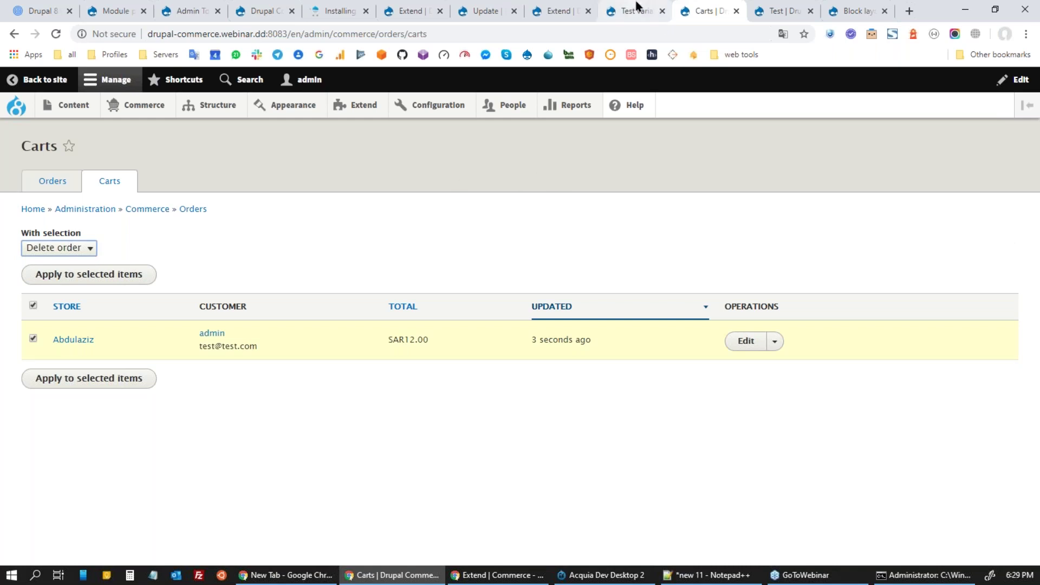
{"action": "left_click", "coordinate": [638, 8]}
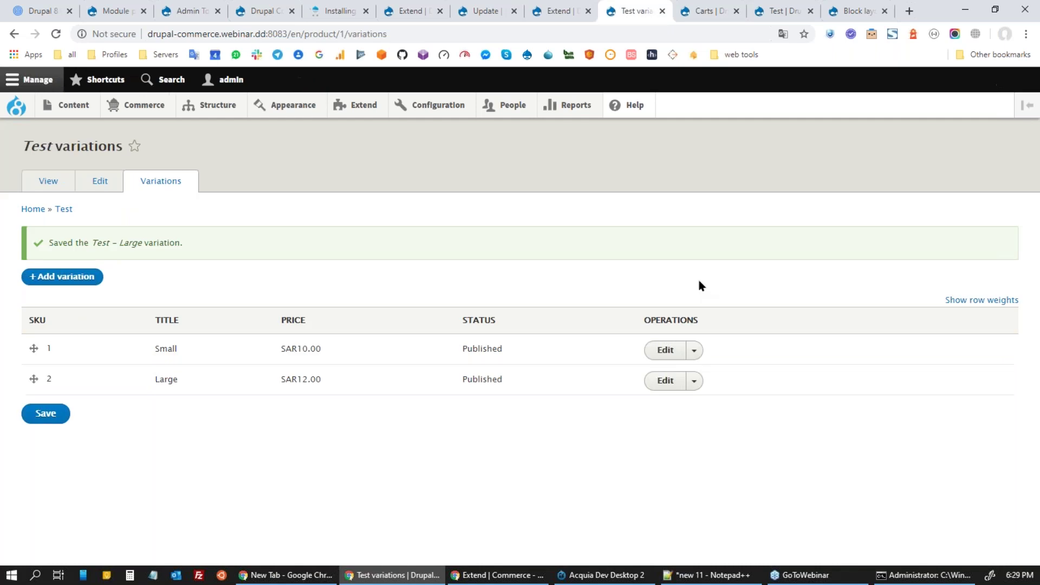
{"action": "left_click", "coordinate": [718, 6]}
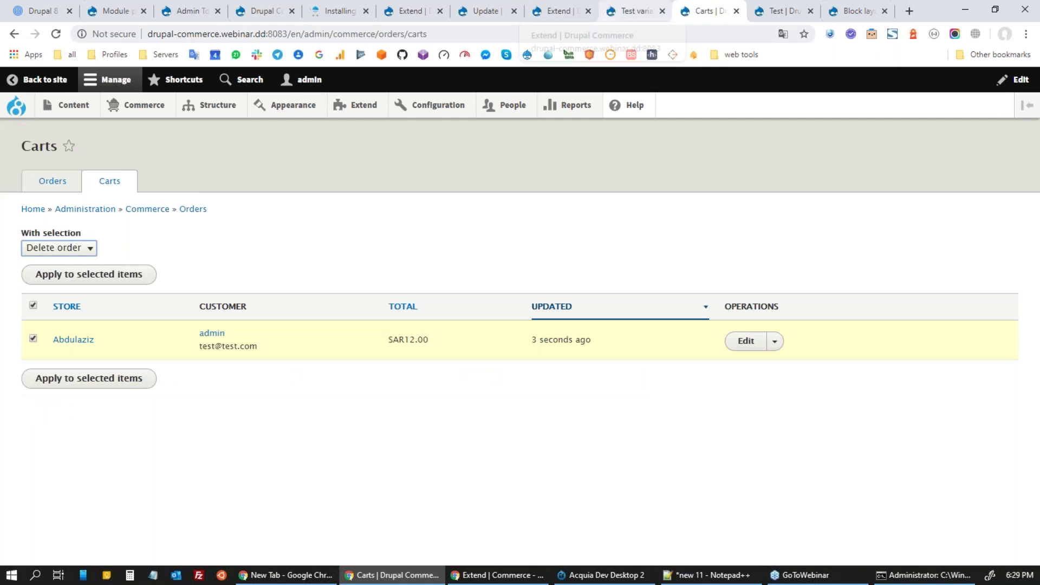
- Start a new promotion named 2020 from the Promotions list
{"action": "left_click", "coordinate": [137, 112]}
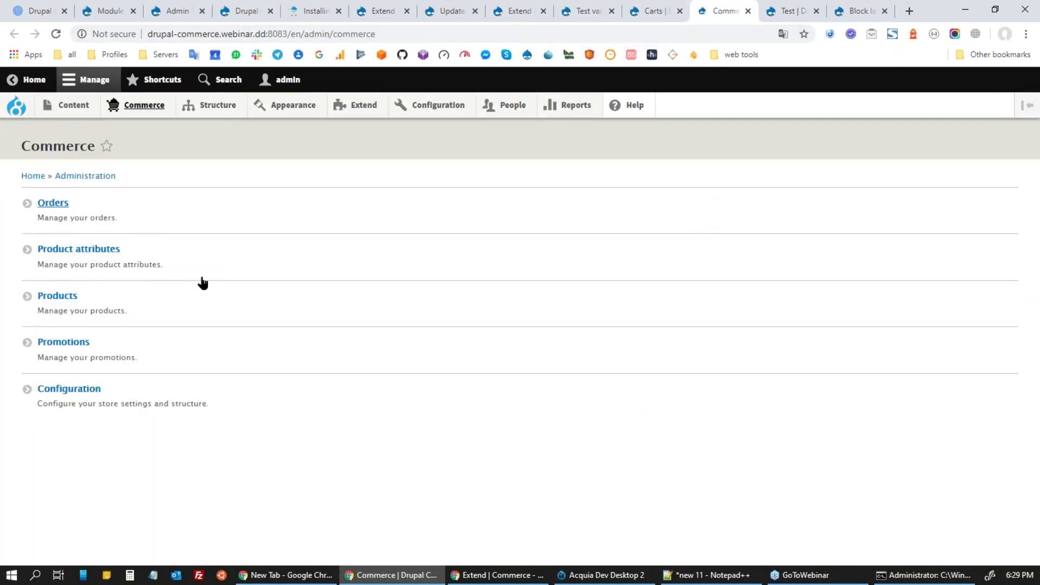
{"action": "left_click", "coordinate": [66, 296]}
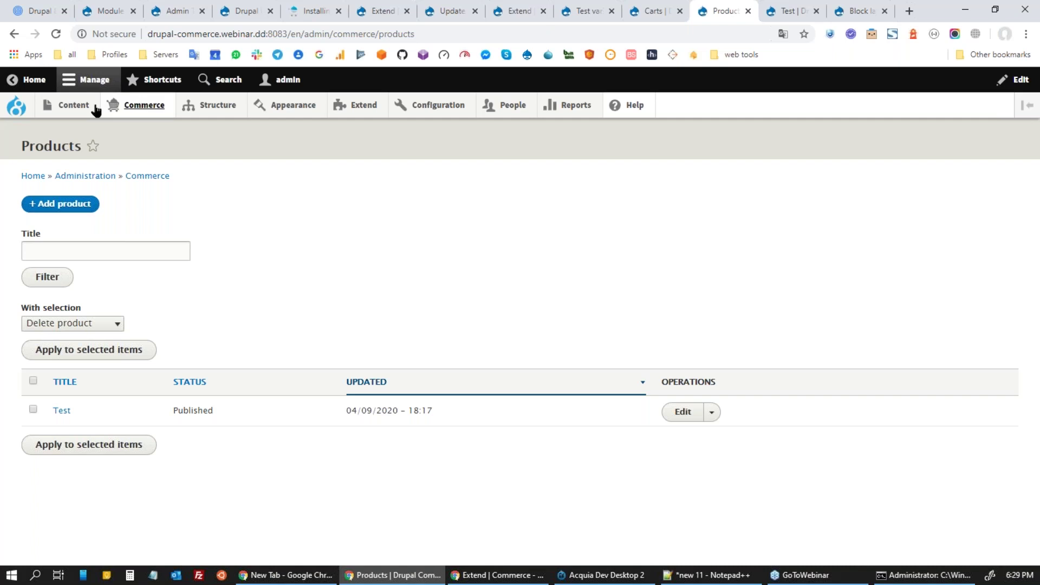
{"action": "left_click", "coordinate": [142, 209]}
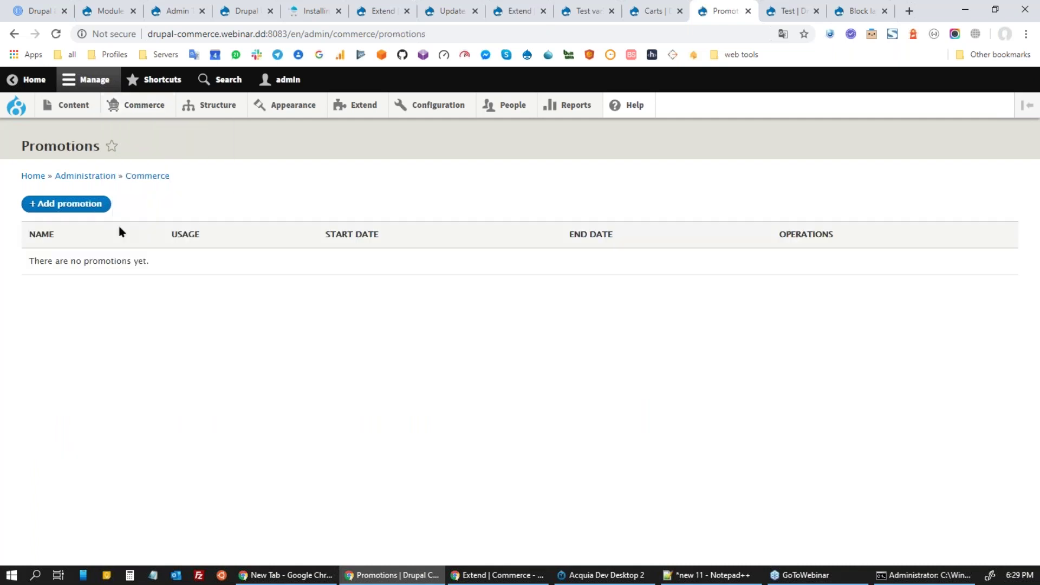
{"action": "left_click", "coordinate": [66, 204]}
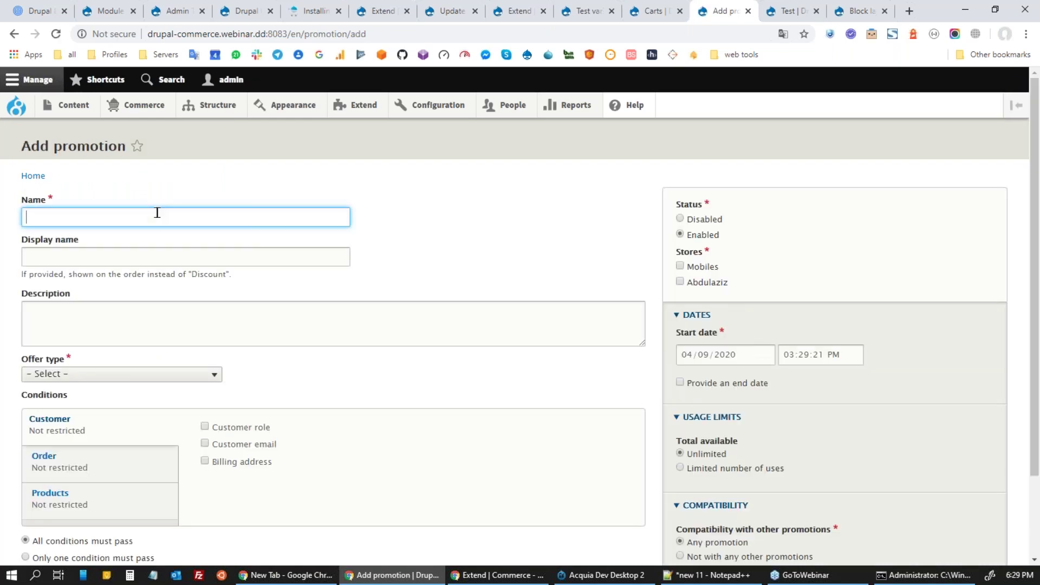
{"action": "type", "text": "2020"}
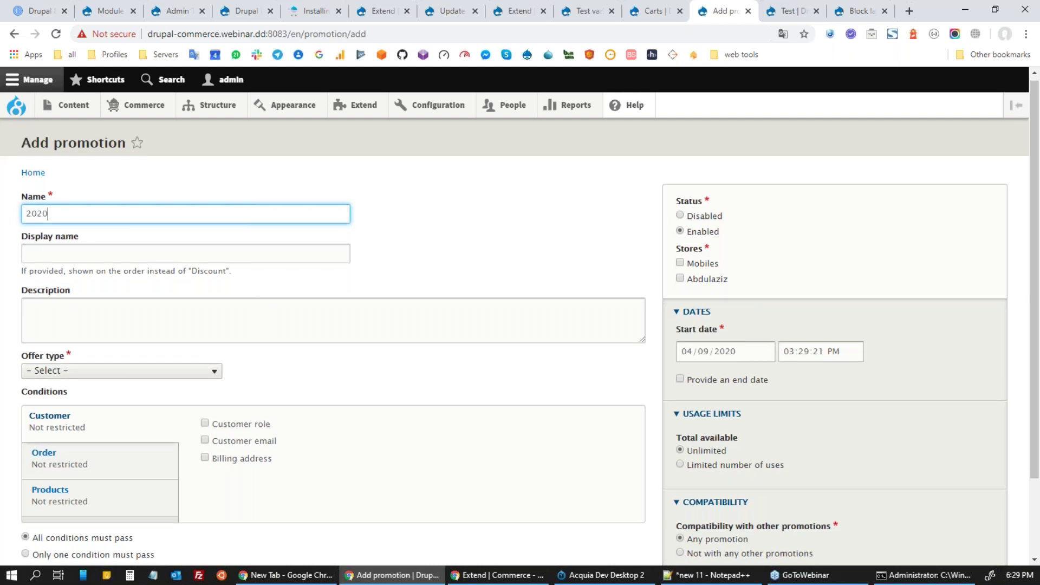
- Set the offer type to 'Percentage off the order subtotal' with 10 percent
{"action": "scroll", "coordinate": [182, 325], "scroll_direction": "down", "scroll_amount": 2}
{"action": "left_click", "coordinate": [179, 275]}
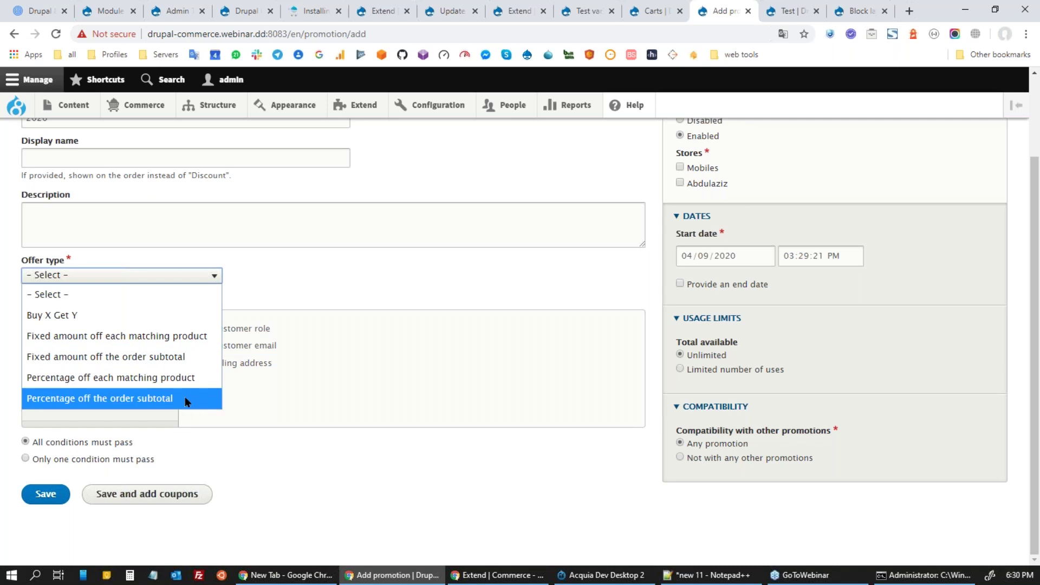
{"action": "left_click", "coordinate": [184, 401]}
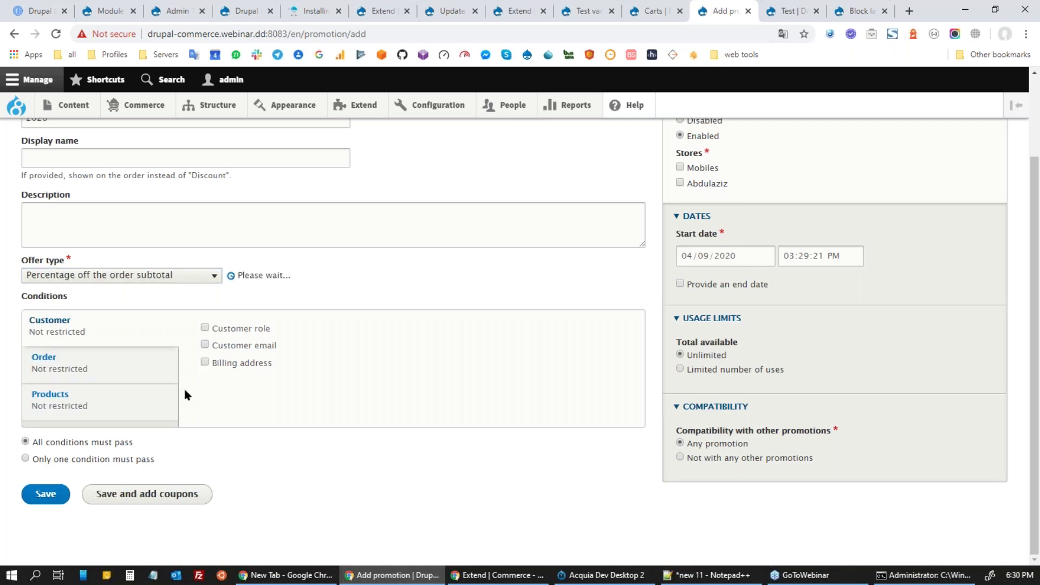
{"action": "left_click", "coordinate": [42, 347]}
{"action": "type", "text": "10"}
{"action": "left_click", "coordinate": [184, 333]}
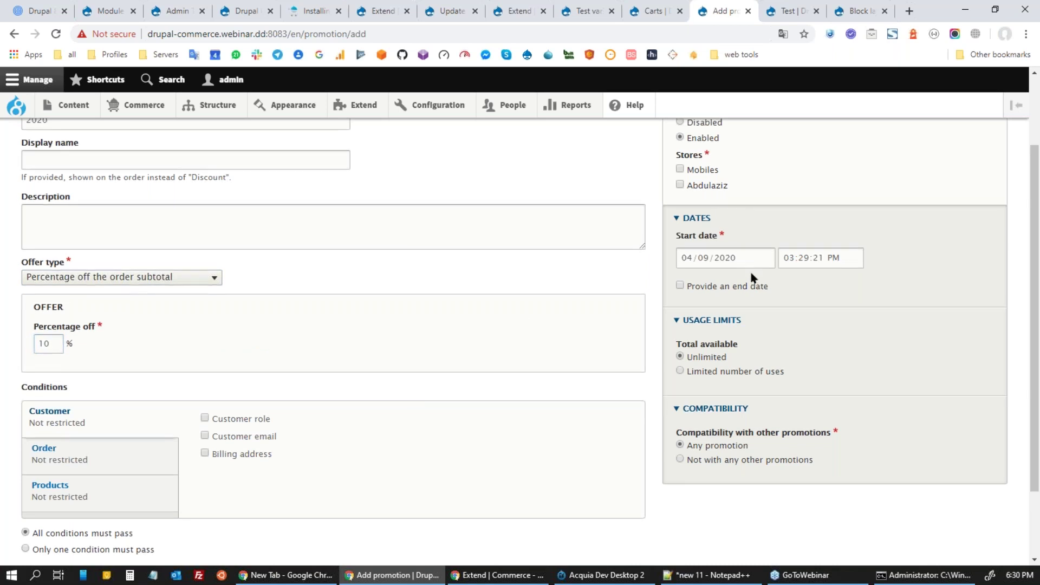
{"action": "scroll", "coordinate": [753, 278], "scroll_direction": "up", "scroll_amount": 1}
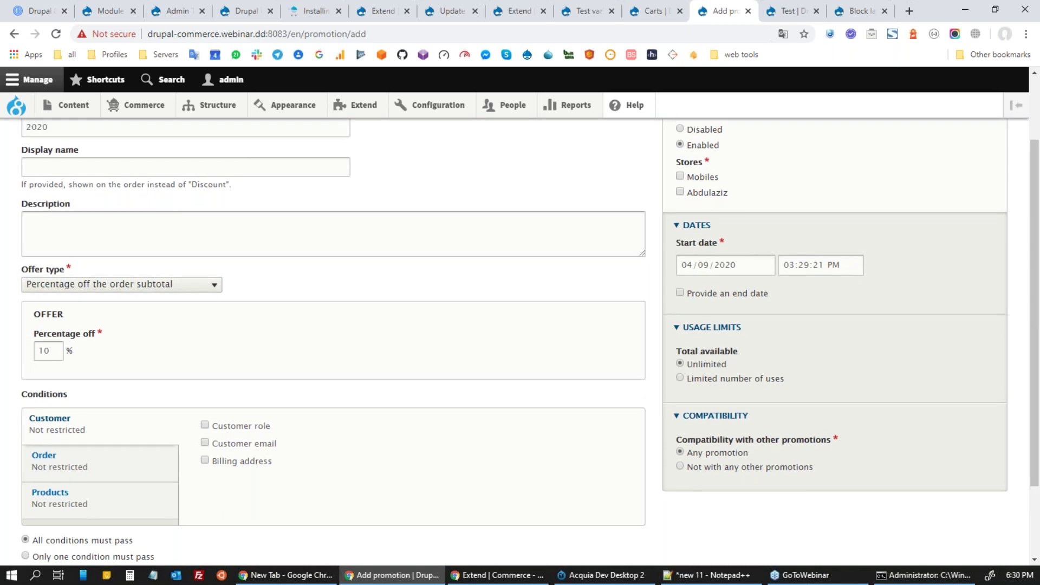
- Set the start to 04/01/2020 12:00 PM and add an end date of 04/30/2020 12:00 AM
{"action": "scroll", "coordinate": [764, 352], "scroll_direction": "up", "scroll_amount": 2}
{"action": "left_click", "coordinate": [764, 353]}
{"action": "left_click", "coordinate": [770, 374]}
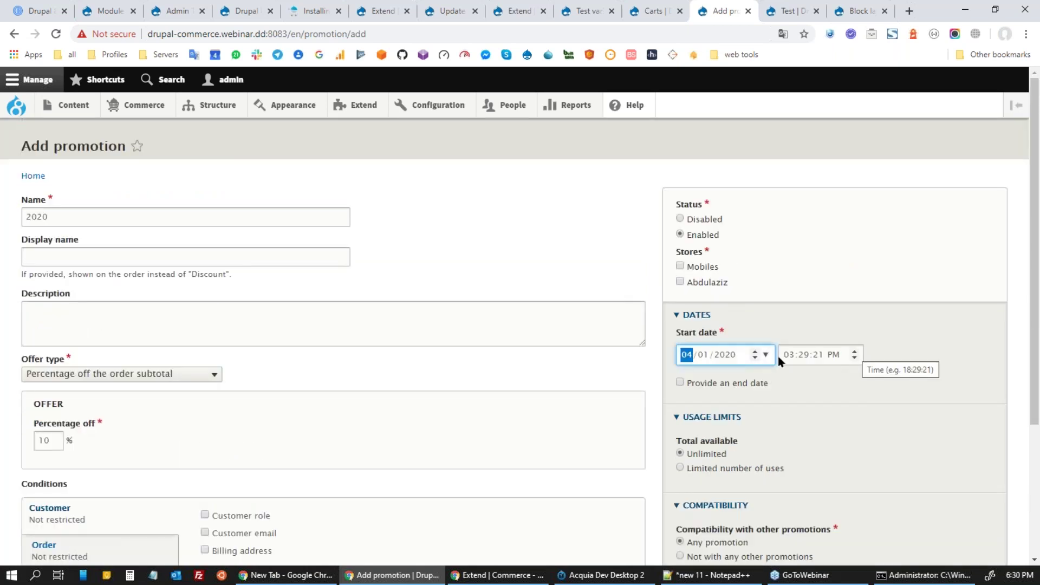
{"action": "left_click", "coordinate": [697, 383]}
{"action": "left_click", "coordinate": [781, 422]}
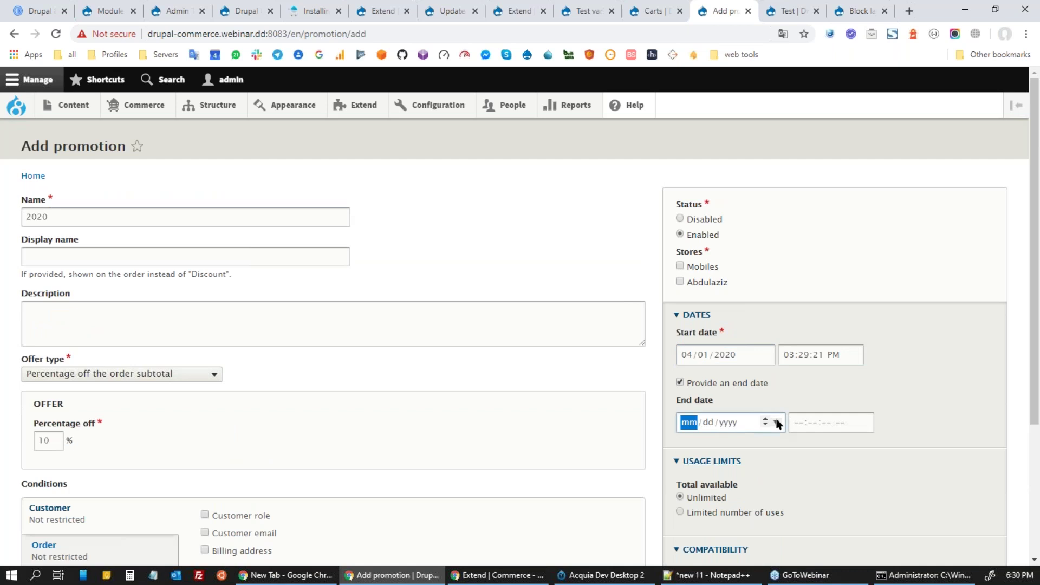
{"action": "left_click", "coordinate": [776, 422]}
{"action": "left_click", "coordinate": [783, 394]}
{"action": "left_click", "coordinate": [789, 356]}
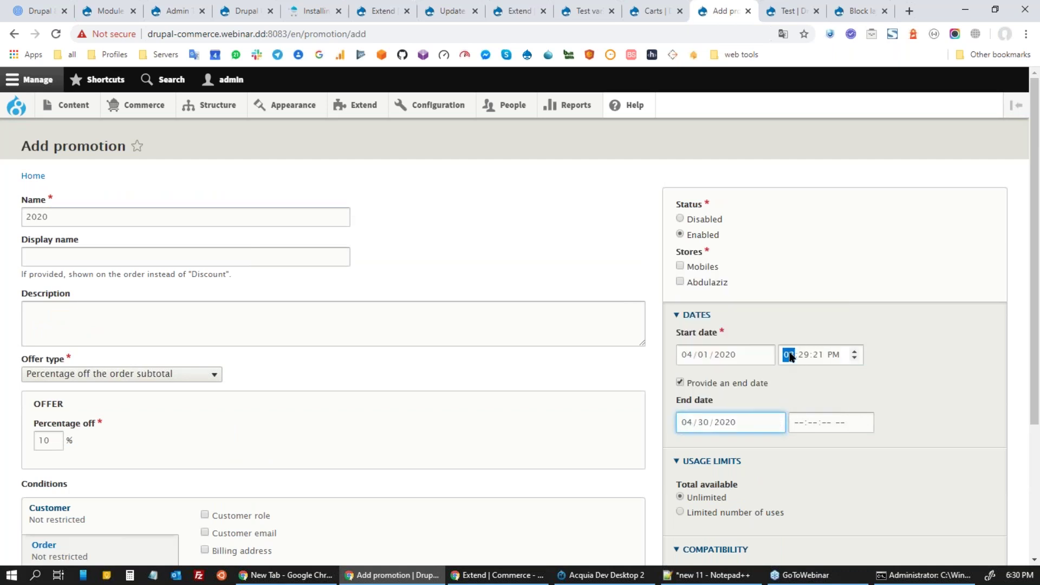
{"action": "type", "text": "1200"}
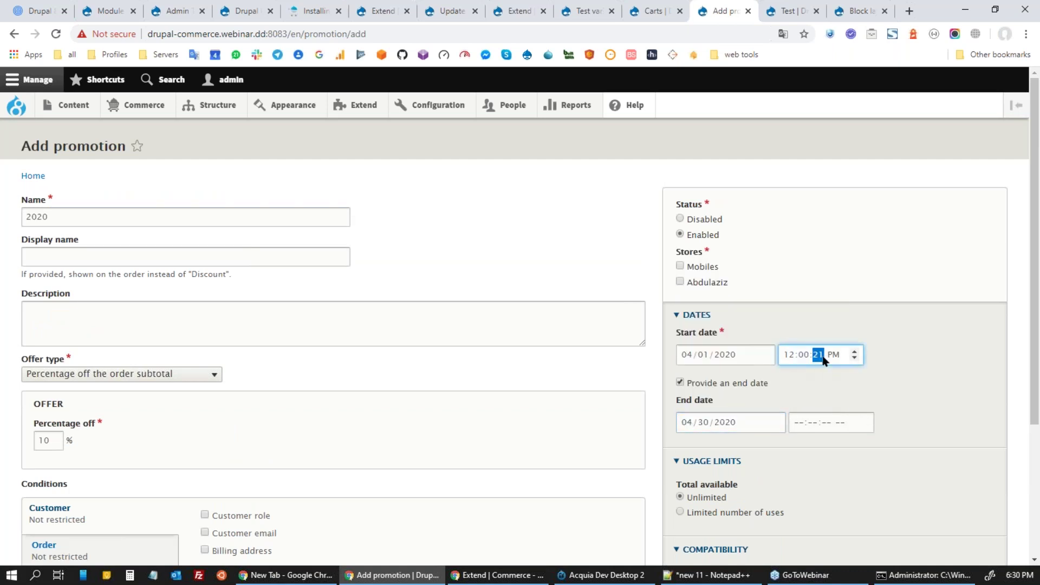
{"action": "left_click", "coordinate": [798, 423]}
{"action": "type", "text": "120"}
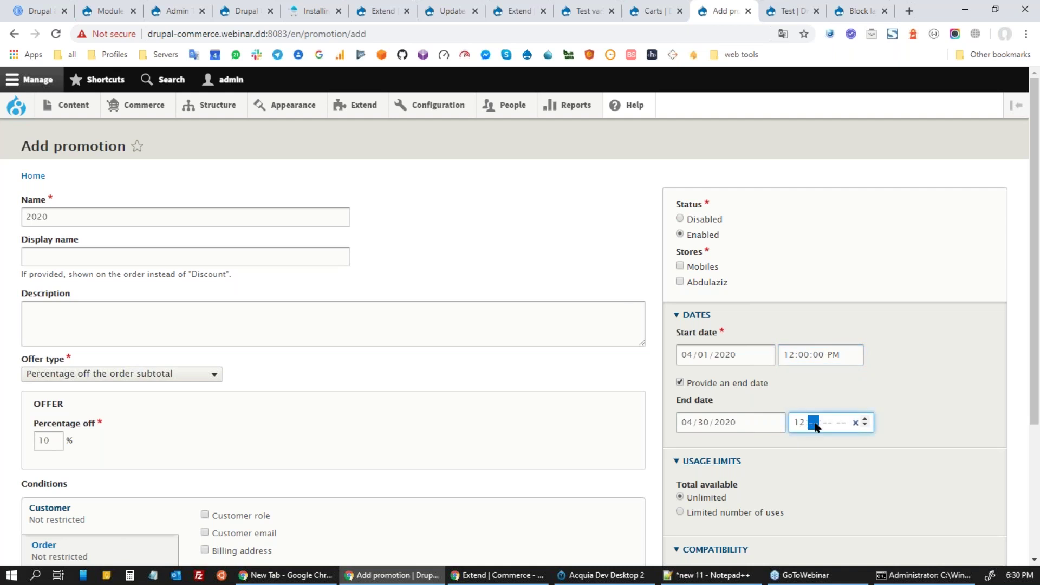
{"action": "type", "text": "000a"}
{"action": "left_click", "coordinate": [919, 397]}
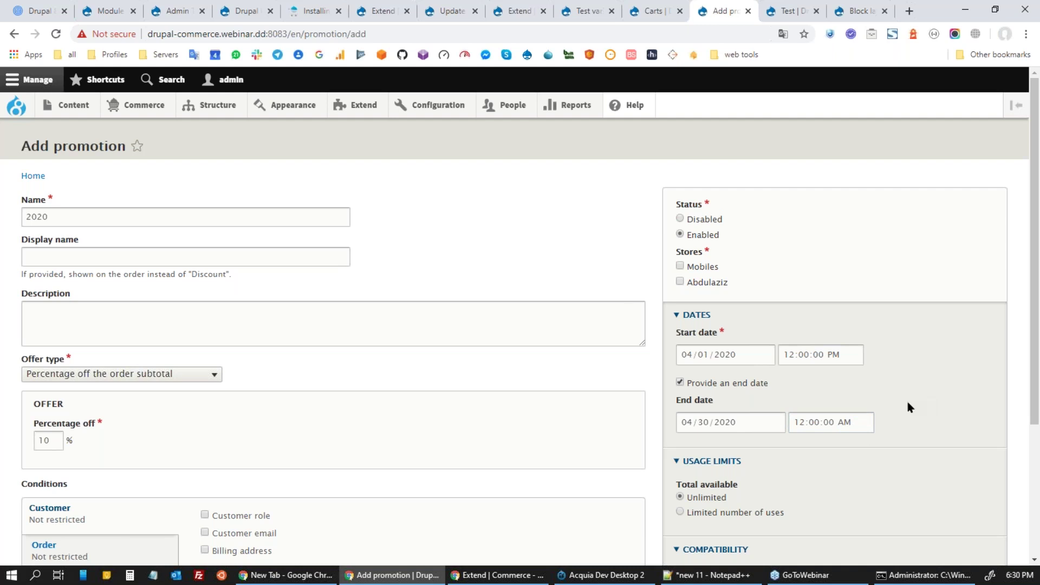
- Limit the promotion to 100 uses
{"action": "scroll", "coordinate": [908, 403], "scroll_direction": "down", "scroll_amount": 1}
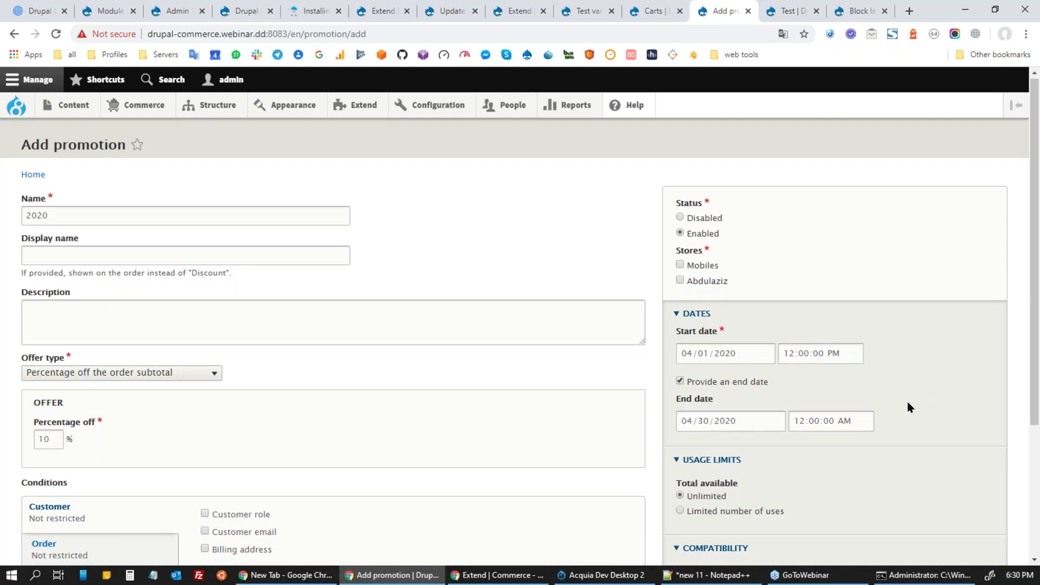
{"action": "scroll", "coordinate": [908, 403], "scroll_direction": "down", "scroll_amount": 3}
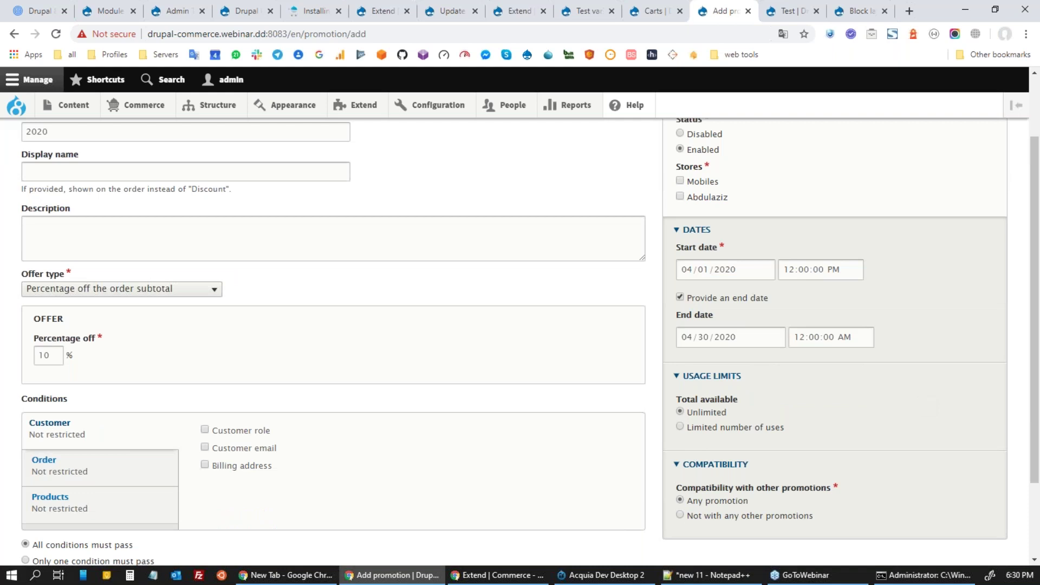
{"action": "scroll", "coordinate": [697, 372], "scroll_direction": "down", "scroll_amount": 2}
{"action": "left_click", "coordinate": [693, 383]}
{"action": "left_click", "coordinate": [718, 407]}
{"action": "type", "text": "100"}
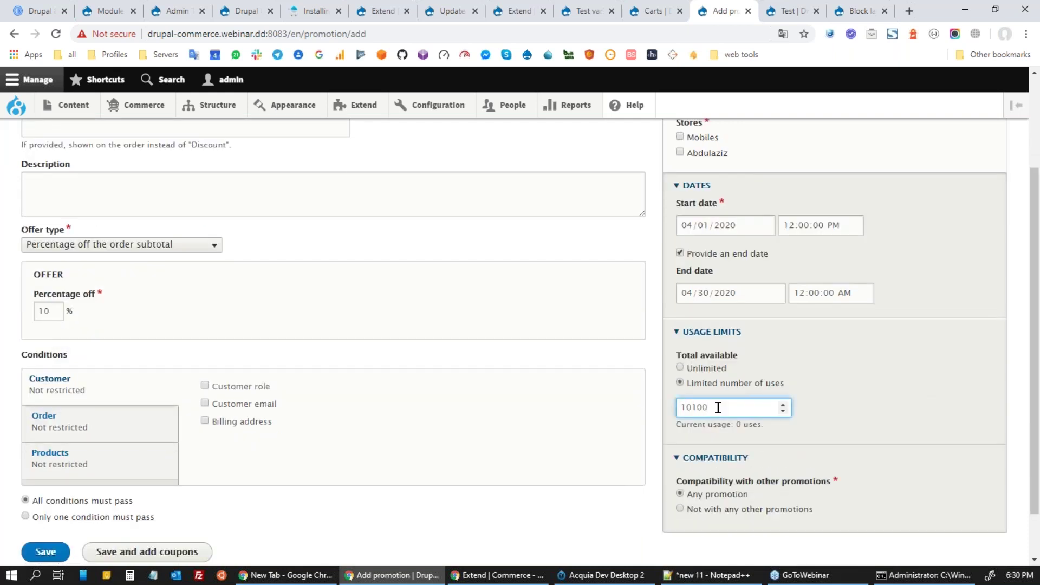
{"action": "left_click_drag", "start_coordinate": [719, 408], "coordinate": [669, 404]}
{"action": "type", "text": "100"}
{"action": "left_click", "coordinate": [859, 406]}
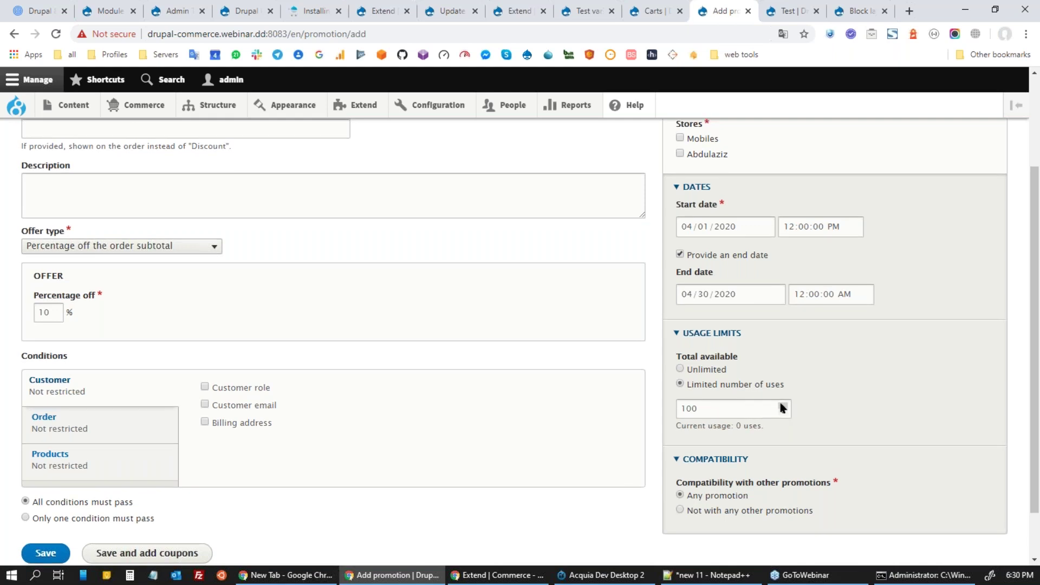
{"action": "scroll", "coordinate": [781, 407], "scroll_direction": "up", "scroll_amount": 1}
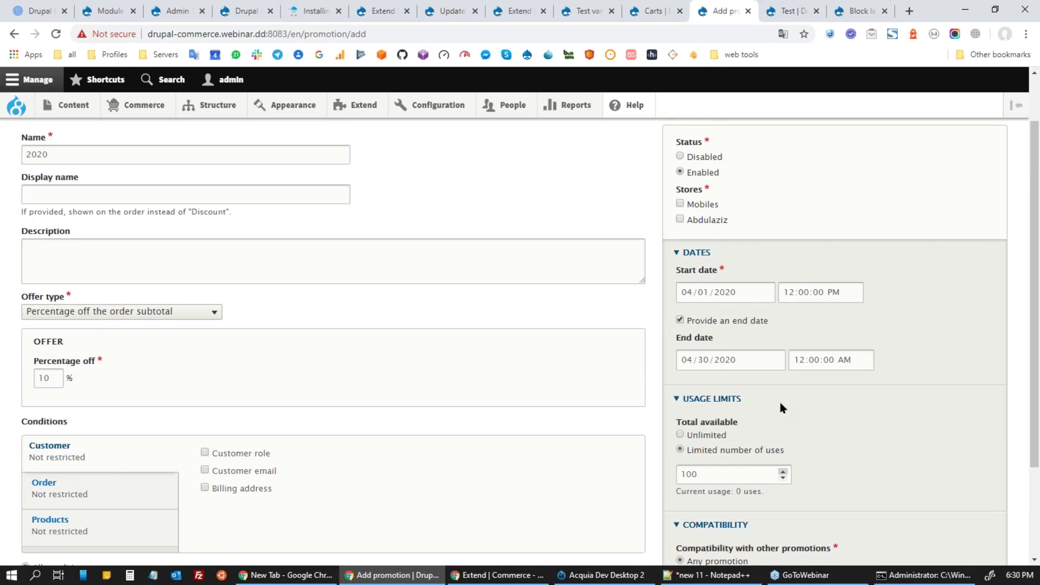
{"action": "scroll", "coordinate": [781, 408], "scroll_direction": "up", "scroll_amount": 1}
- Add the Mobiles store so the promotion covers both stores, and try the customer role condition
{"action": "left_click", "coordinate": [680, 269]}
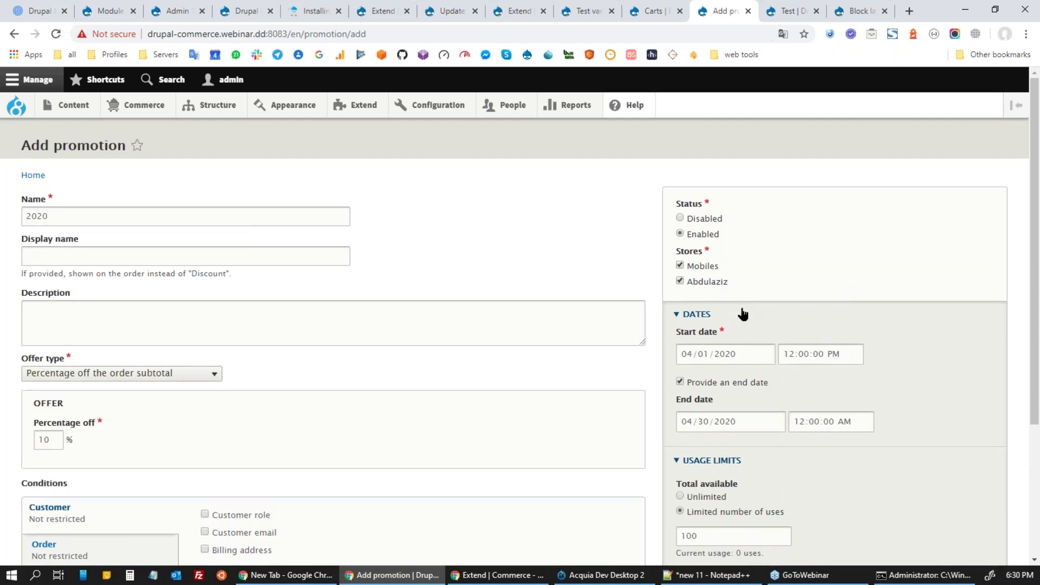
{"action": "scroll", "coordinate": [743, 314], "scroll_direction": "down", "scroll_amount": 1}
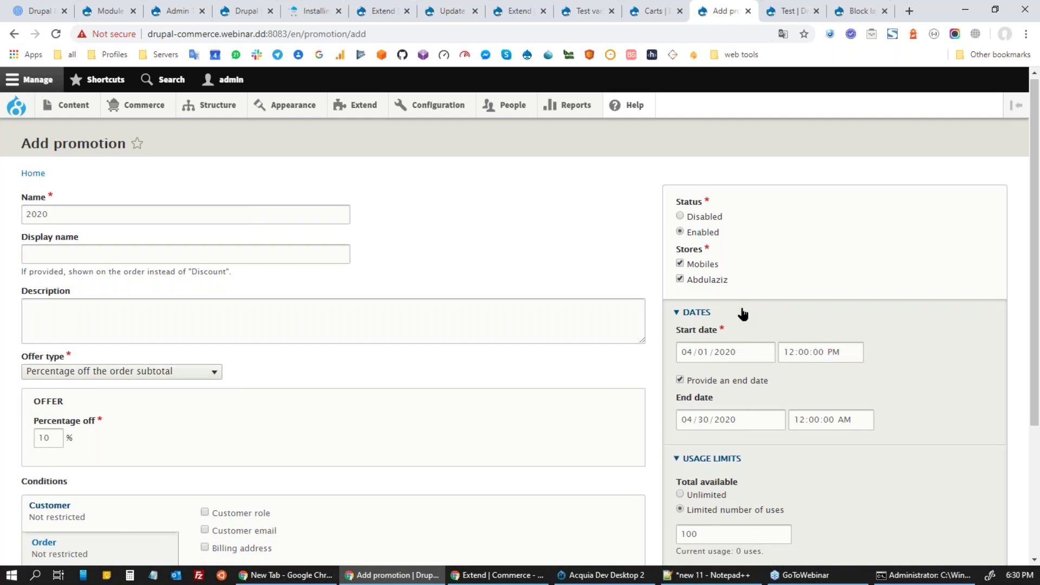
{"action": "scroll", "coordinate": [742, 314], "scroll_direction": "down", "scroll_amount": 3}
{"action": "left_click", "coordinate": [257, 327]}
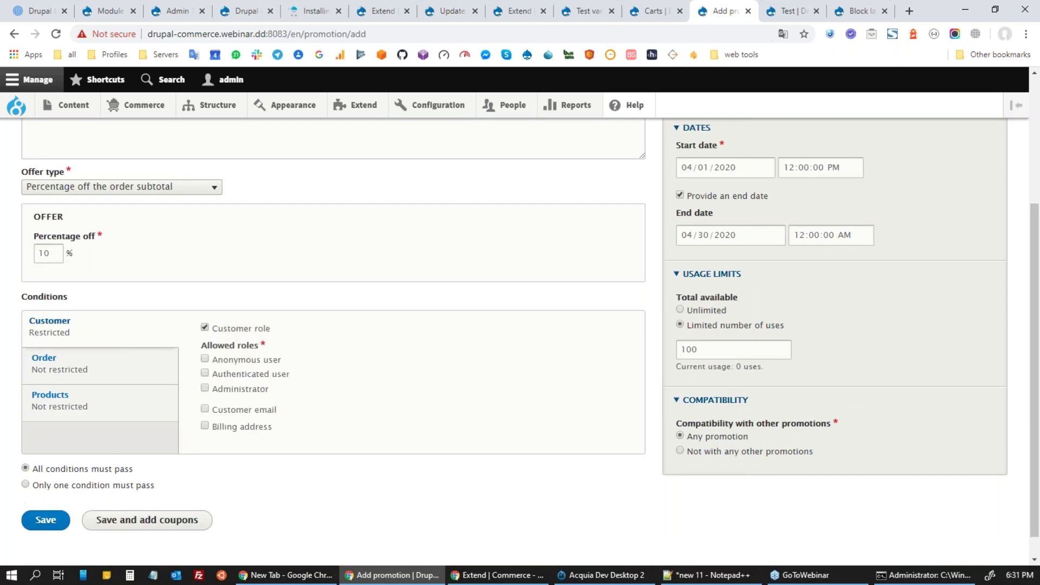
{"action": "left_click", "coordinate": [247, 328]}
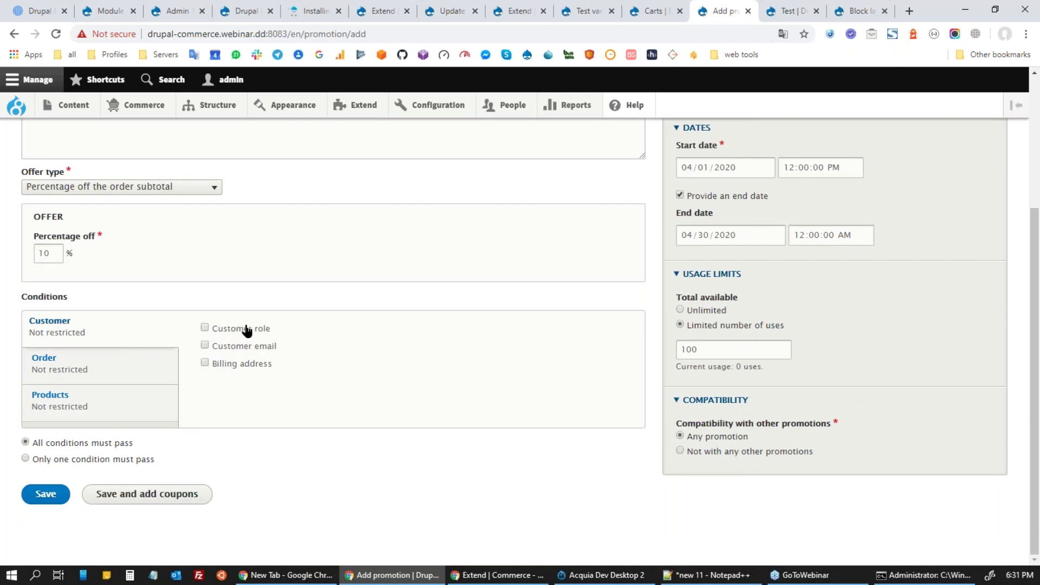
{"action": "left_click", "coordinate": [247, 329]}
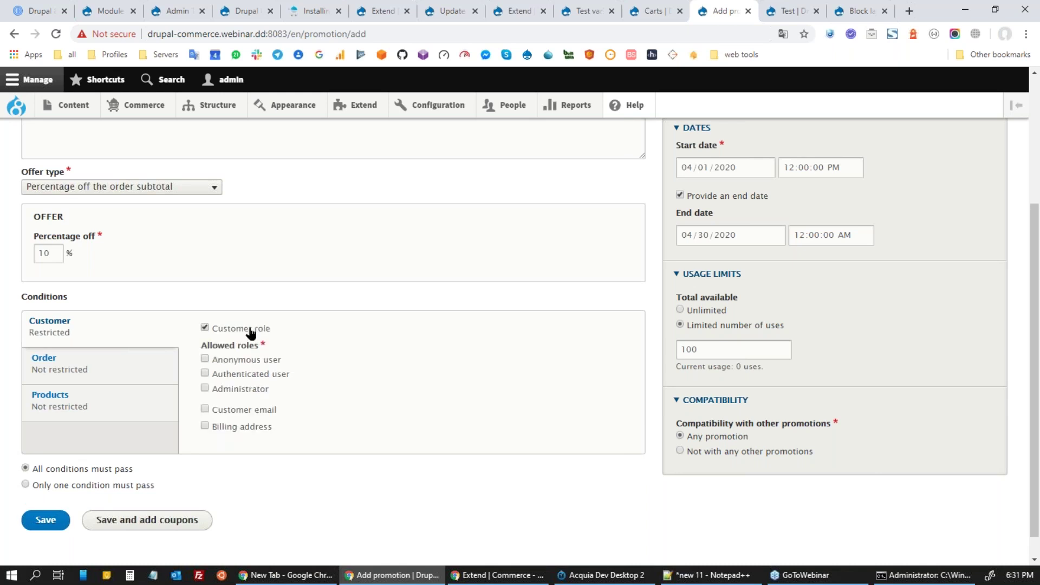
- Add an order condition: current order total greater than 10 SAR
{"action": "left_click", "coordinate": [153, 364]}
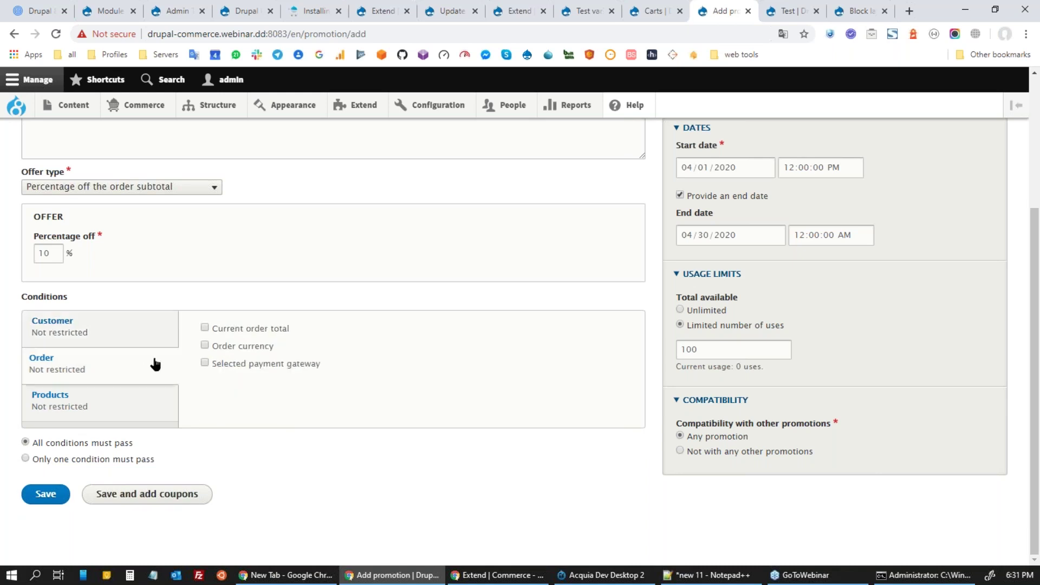
{"action": "left_click", "coordinate": [261, 328]}
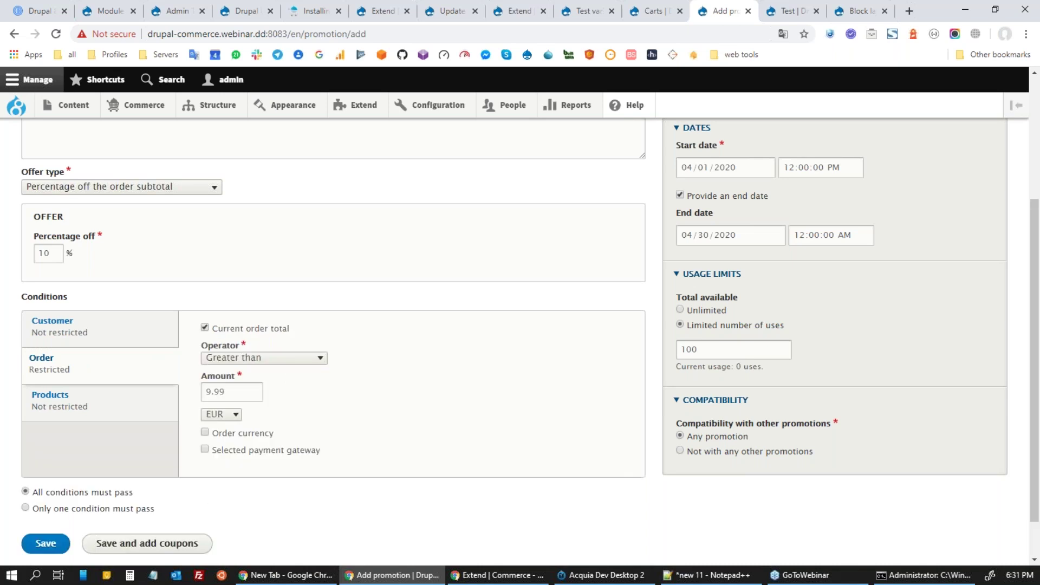
{"action": "left_click", "coordinate": [278, 390]}
{"action": "left_click", "coordinate": [279, 453]}
{"action": "left_click", "coordinate": [236, 391]}
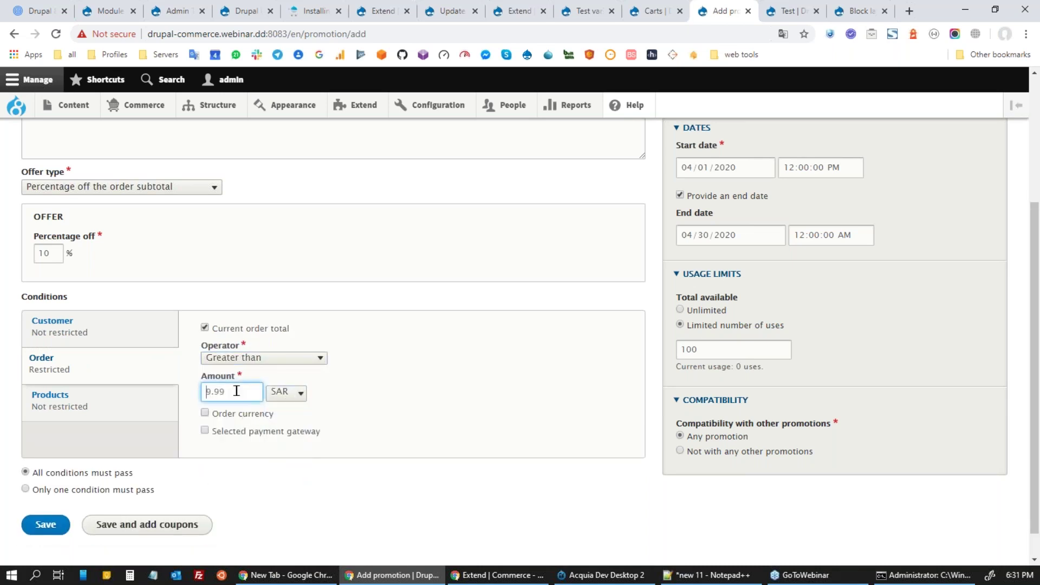
{"action": "type", "text": "10"}
{"action": "left_click", "coordinate": [403, 376]}
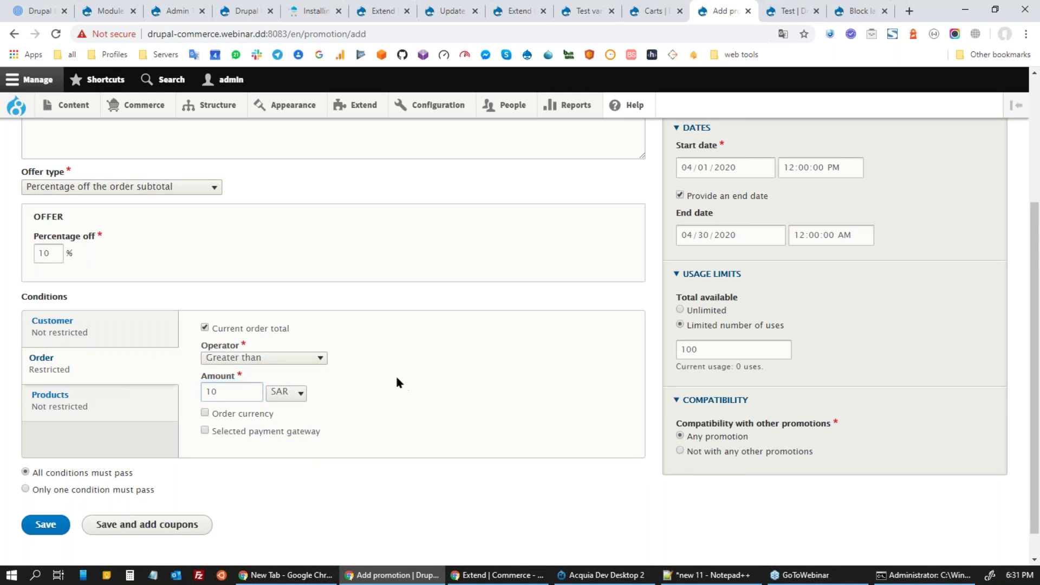
{"action": "left_click", "coordinate": [51, 395]}
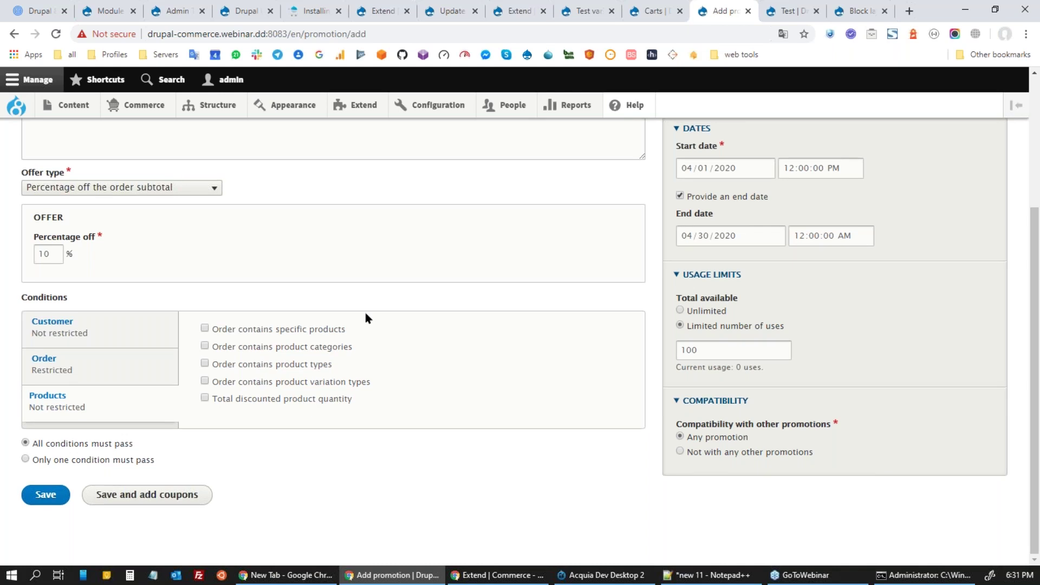
{"action": "scroll", "coordinate": [466, 332], "scroll_direction": "up", "scroll_amount": 3}
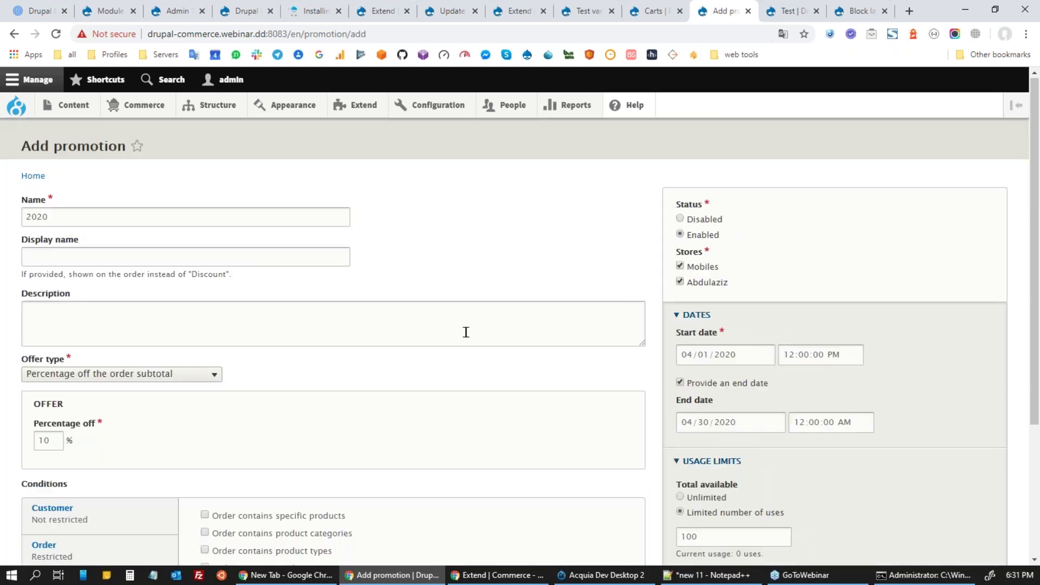
- Save the 2020 promotion and generate 10 coupons of 8 characters with 1 use each
{"action": "double_click", "coordinate": [40, 301]}
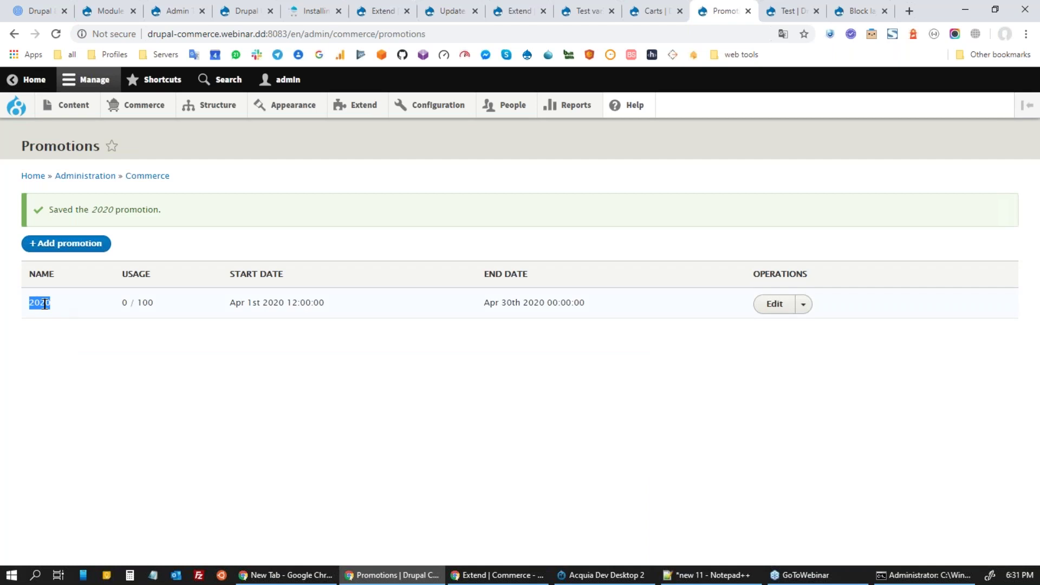
{"action": "left_click", "coordinate": [781, 311]}
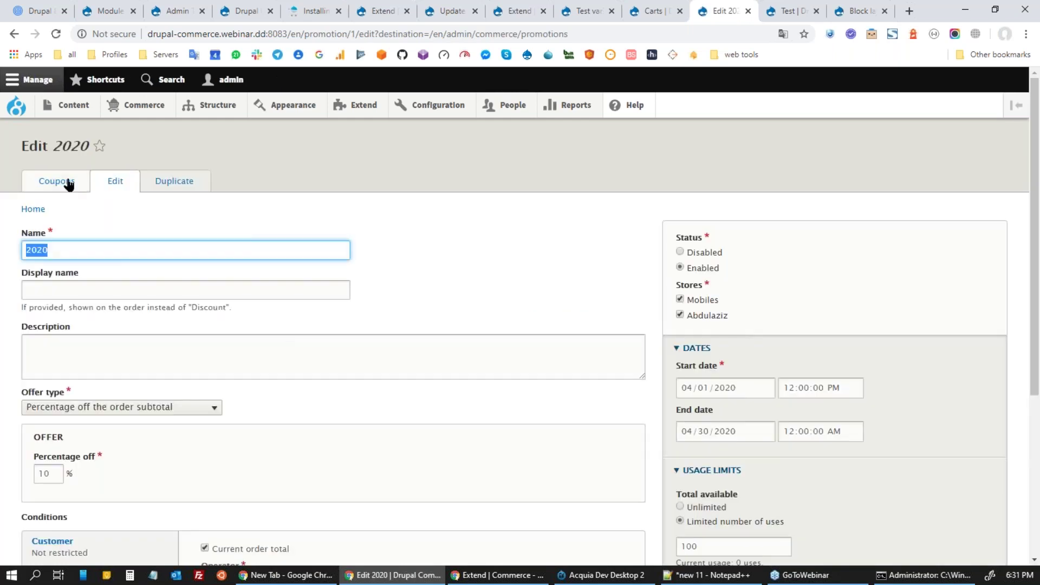
{"action": "left_click", "coordinate": [68, 182]}
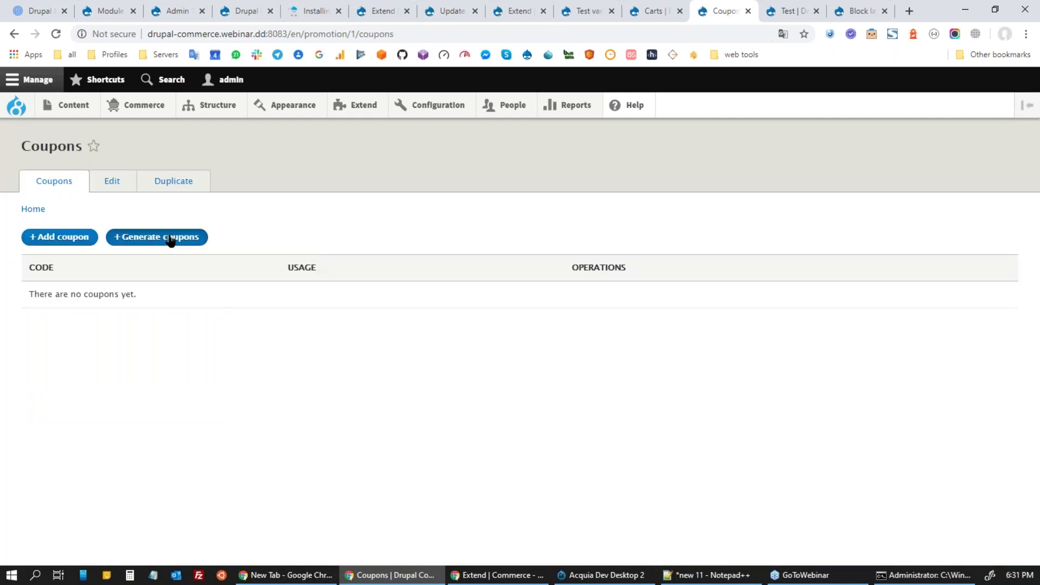
{"action": "left_click", "coordinate": [171, 242]}
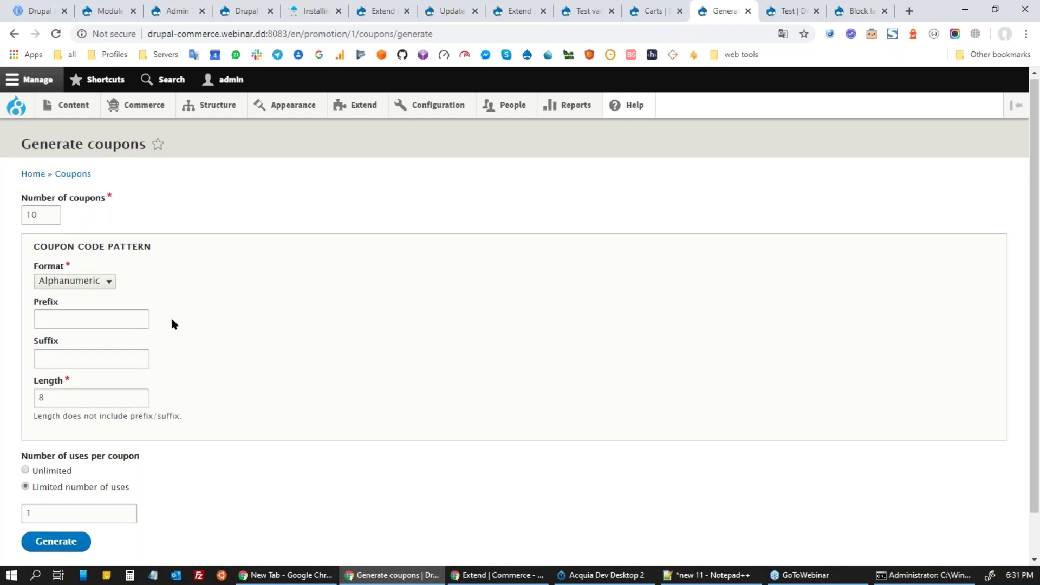
{"action": "scroll", "coordinate": [96, 359], "scroll_direction": "down", "scroll_amount": 1}
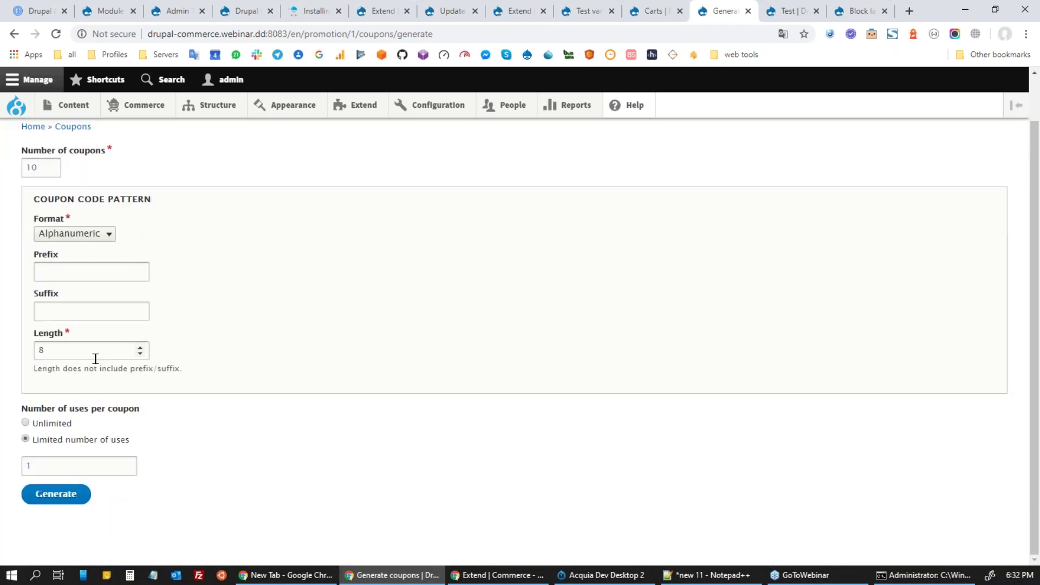
{"action": "left_click", "coordinate": [56, 493]}
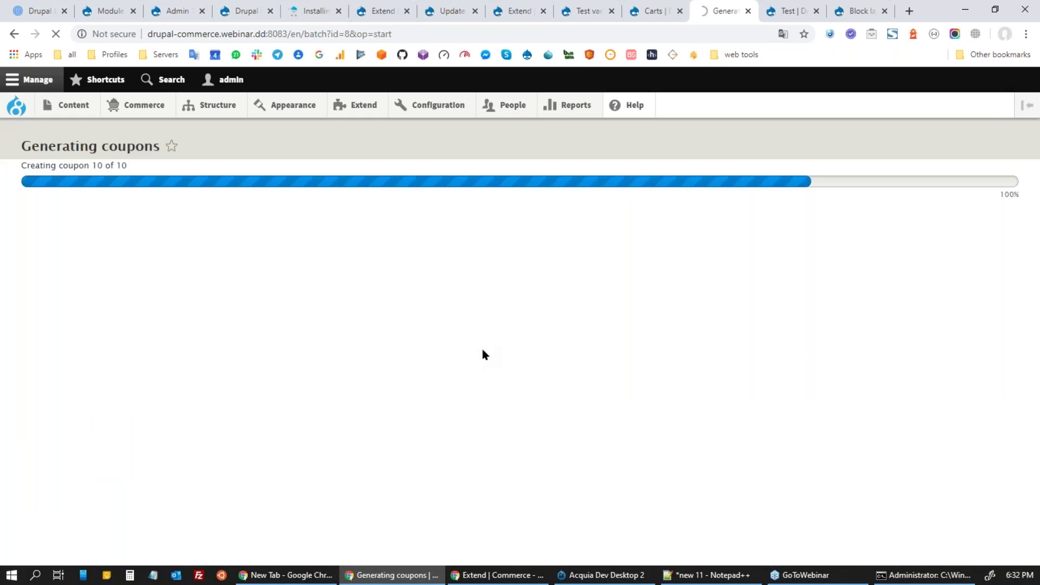
{"action": "left_click_drag", "start_coordinate": [25, 179], "coordinate": [14, 228]}
{"action": "double_click", "coordinate": [49, 246]}
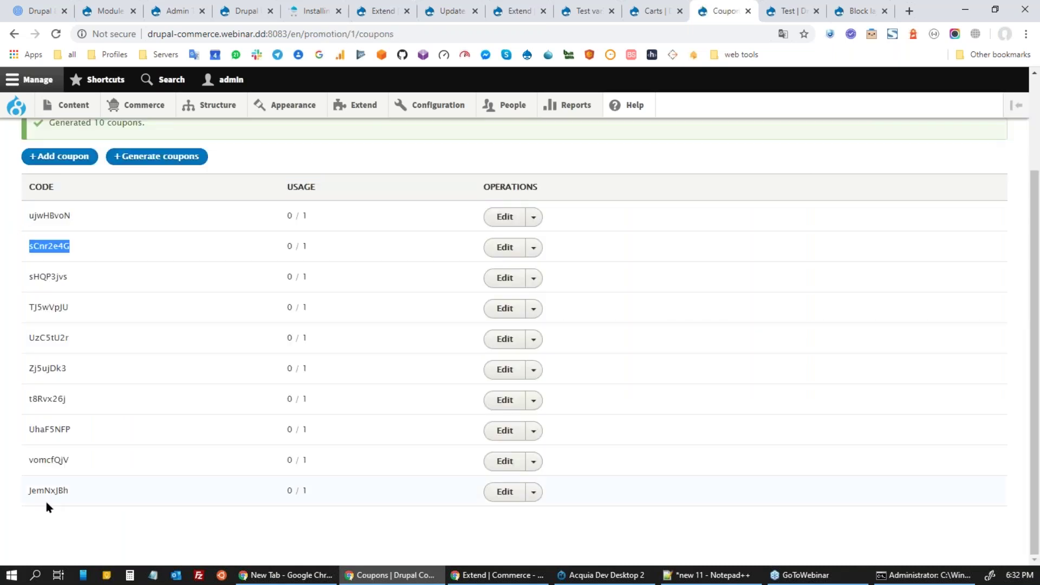
{"action": "scroll", "coordinate": [62, 433], "scroll_direction": "up", "scroll_amount": 2}
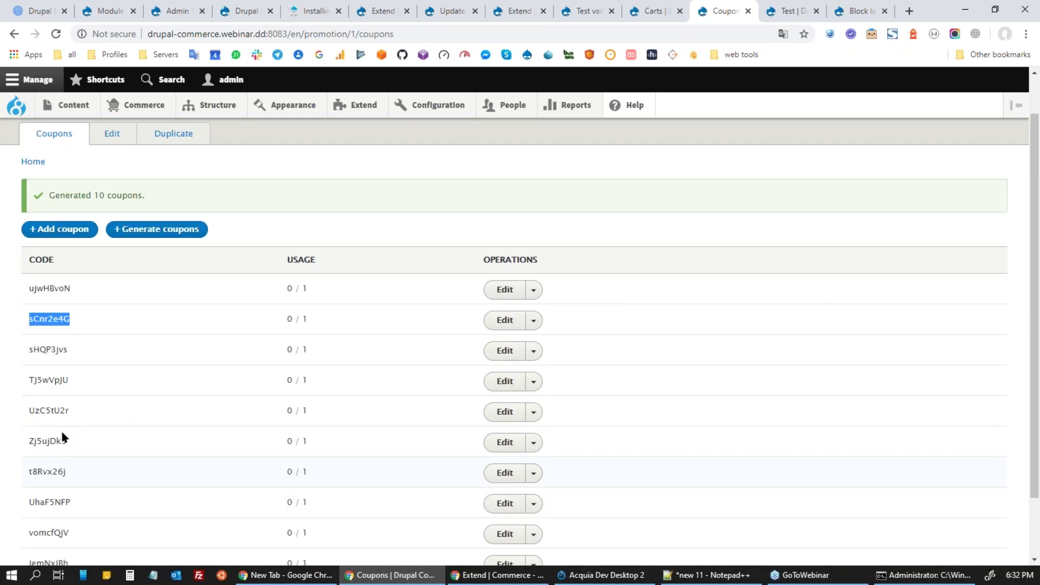
{"action": "scroll", "coordinate": [62, 436], "scroll_direction": "up", "scroll_amount": 1}
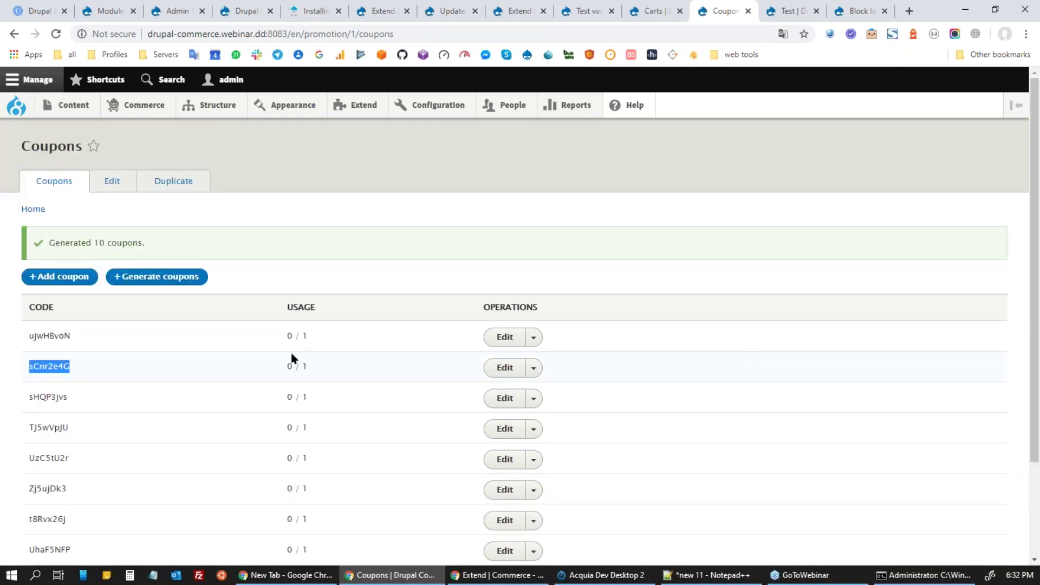
{"action": "left_click_drag", "start_coordinate": [292, 359], "coordinate": [307, 360]}
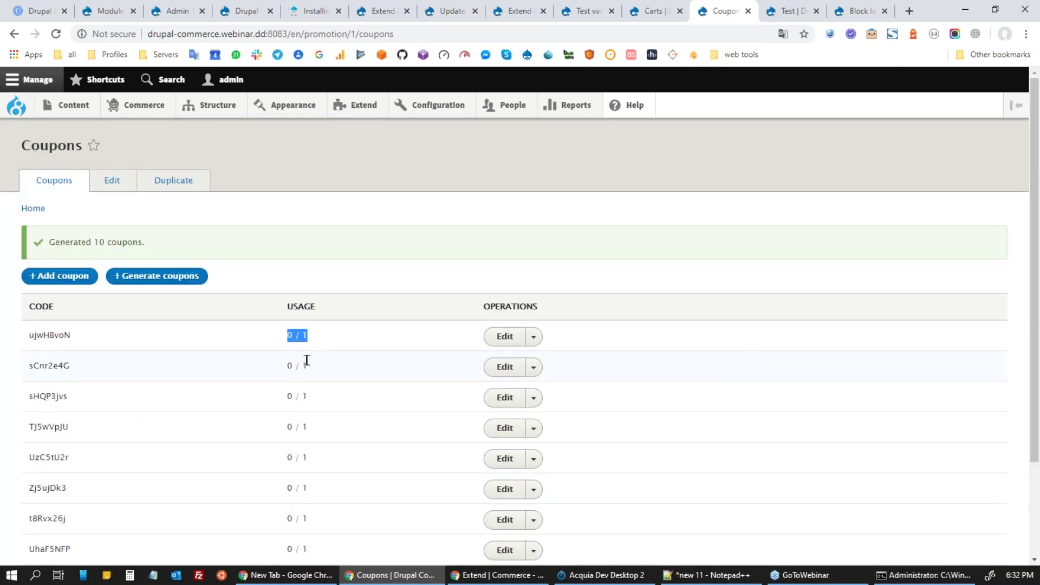
{"action": "scroll", "coordinate": [503, 227], "scroll_direction": "down", "scroll_amount": 2}
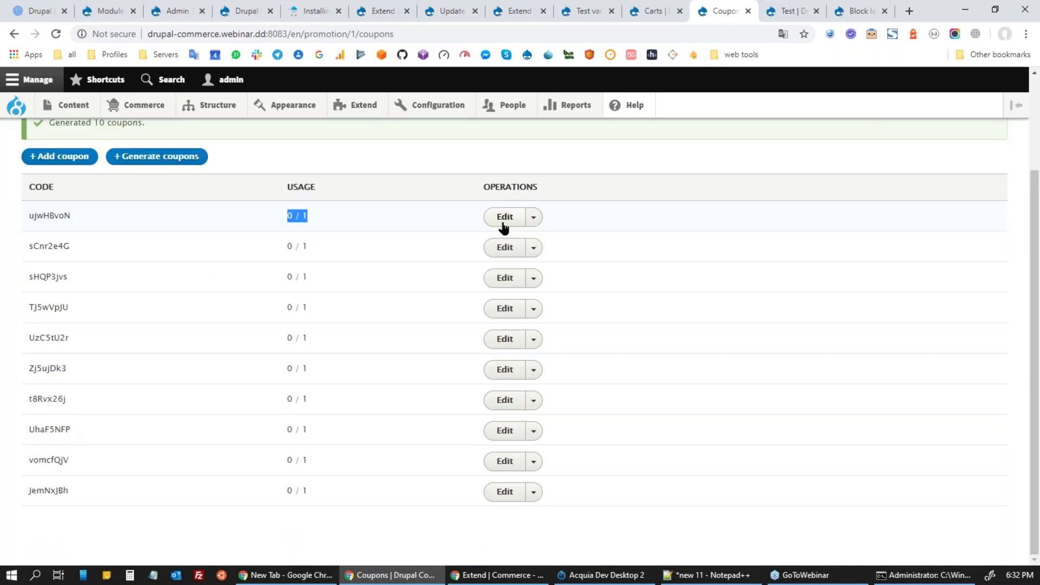
{"action": "left_click", "coordinate": [503, 219]}
{"action": "left_click", "coordinate": [48, 350]}
{"action": "type", "text": "00"}
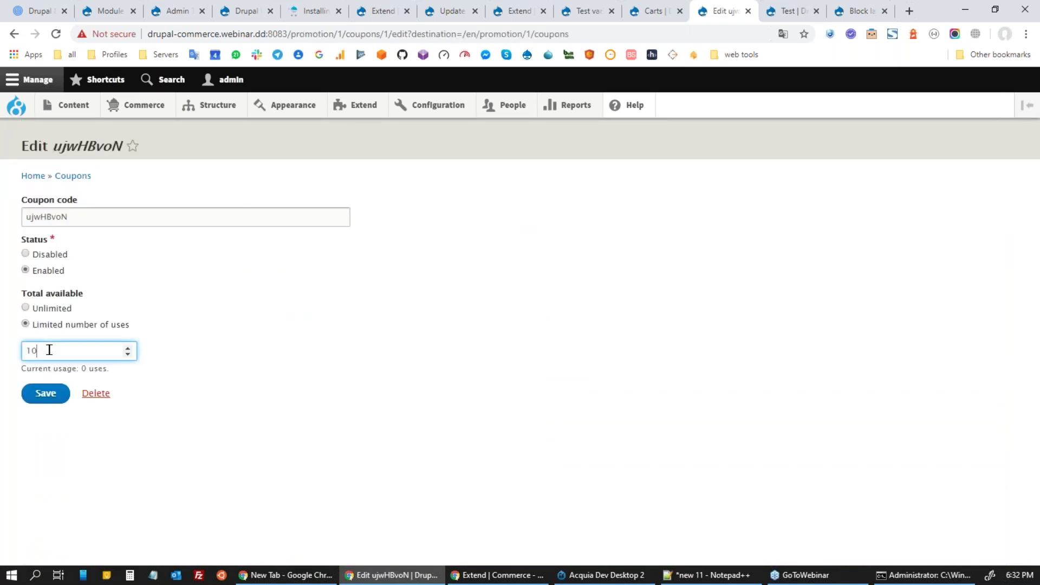
{"action": "left_click", "coordinate": [47, 398]}
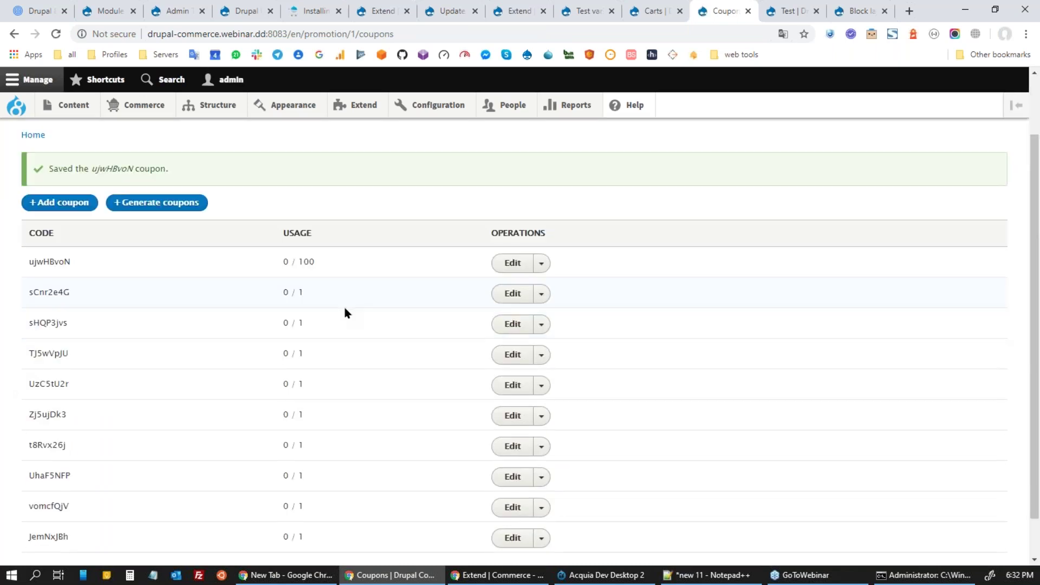
{"action": "left_click", "coordinate": [110, 181]}
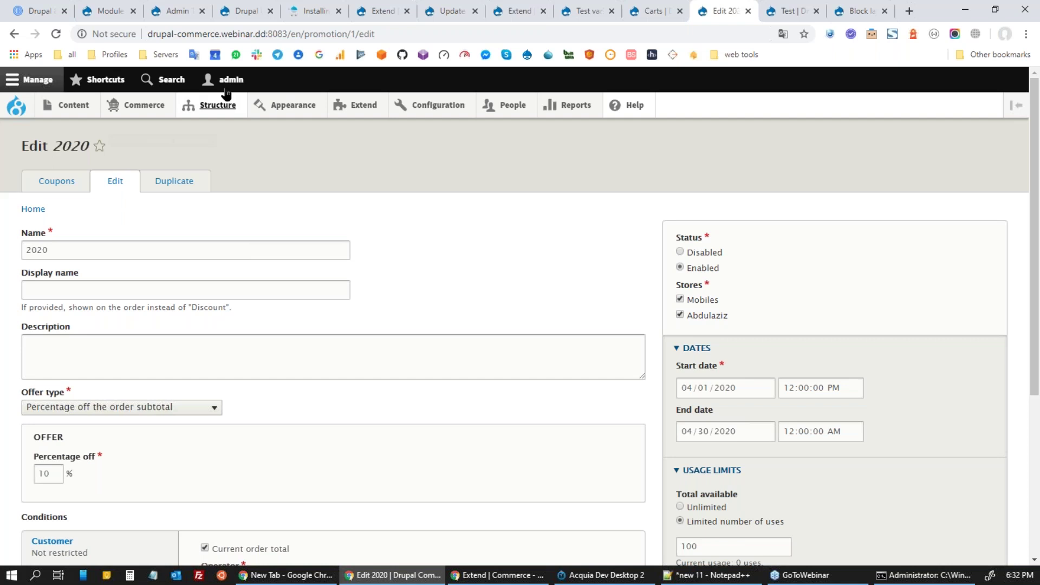
- Bring up the coupons list for the 2020 promotion
{"action": "mouse_move", "coordinate": [138, 105]}
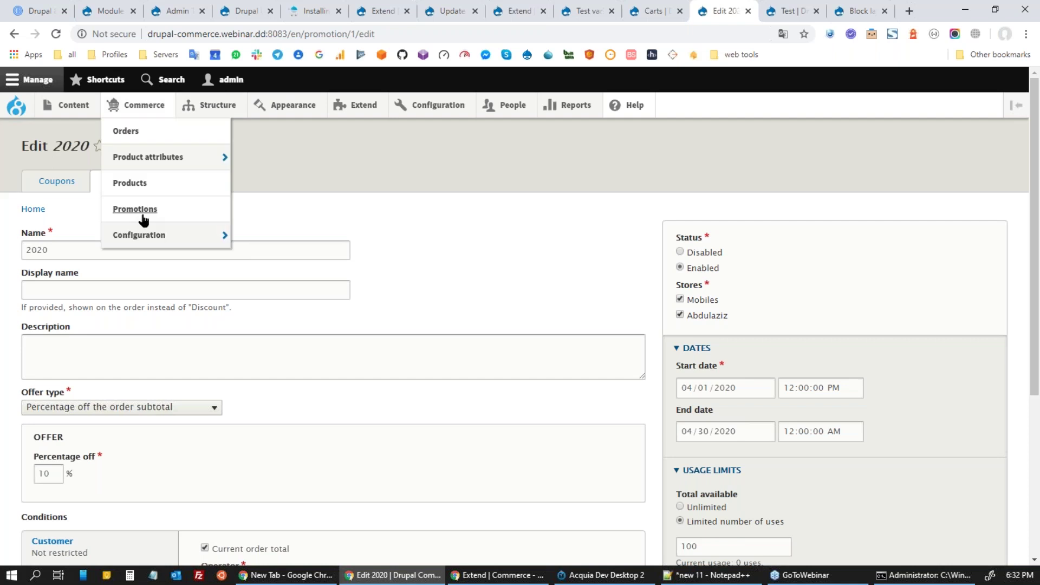
{"action": "left_click", "coordinate": [142, 210]}
{"action": "left_click", "coordinate": [825, 264]}
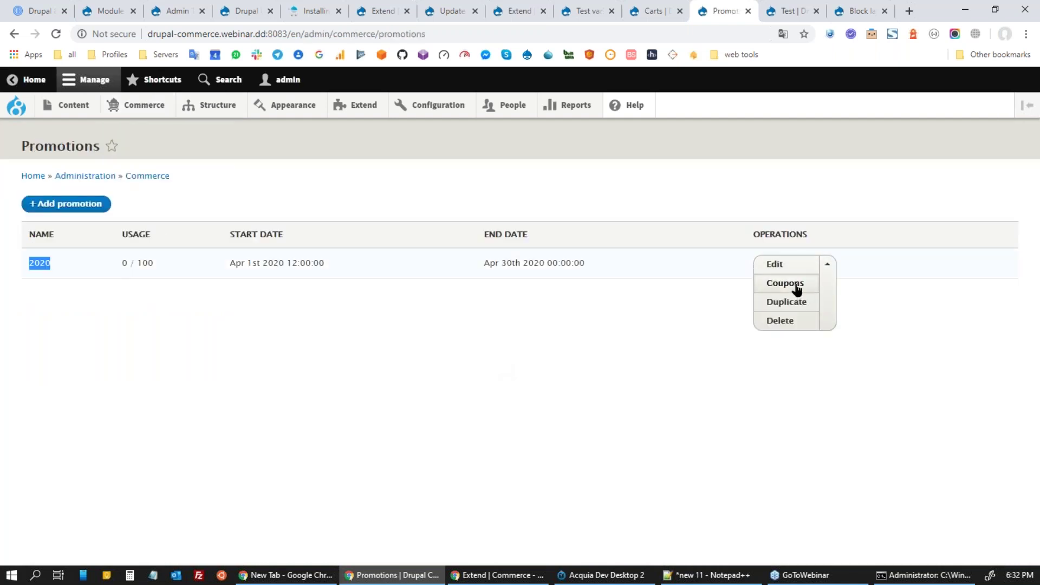
{"action": "left_click", "coordinate": [797, 289]}
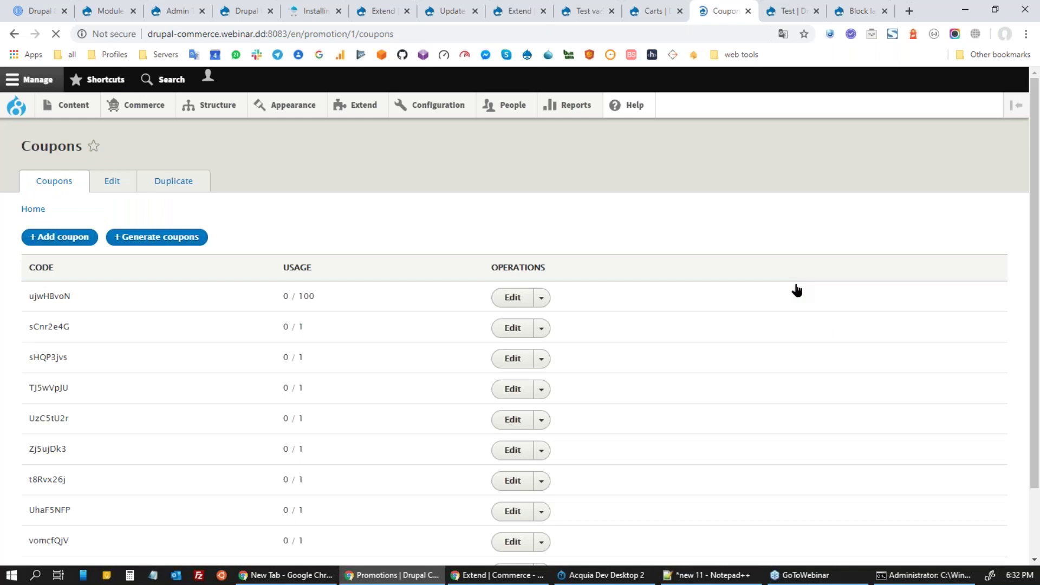
- Delete coupons ujwHBvoN and sCnr2e4G, and start deleting sHQP3jvs
{"action": "scroll", "coordinate": [797, 291], "scroll_direction": "down", "scroll_amount": 2}
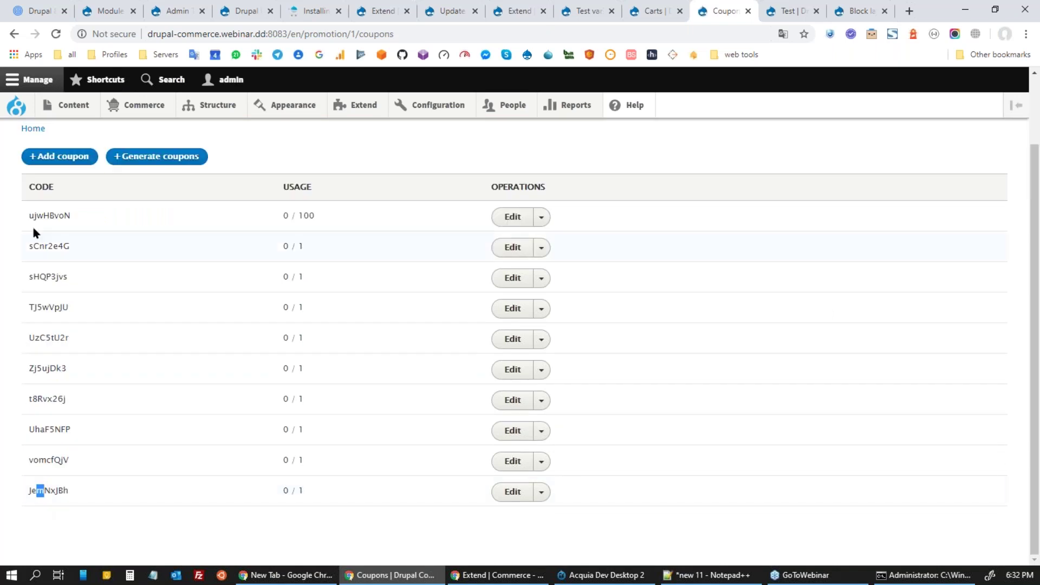
{"action": "left_click", "coordinate": [541, 216]}
{"action": "left_click", "coordinate": [529, 236]}
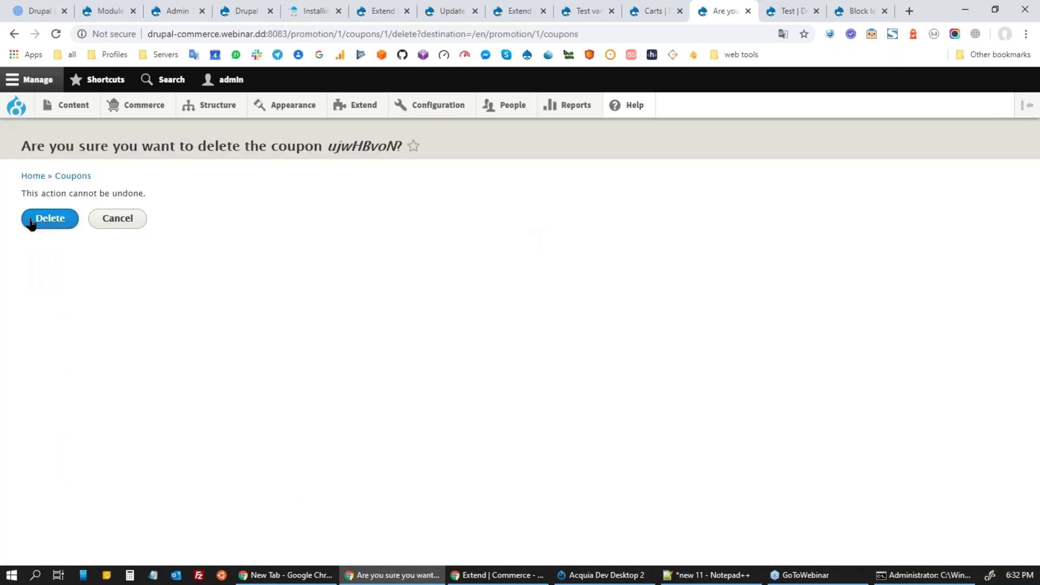
{"action": "left_click", "coordinate": [31, 222]}
{"action": "left_click", "coordinate": [544, 337]}
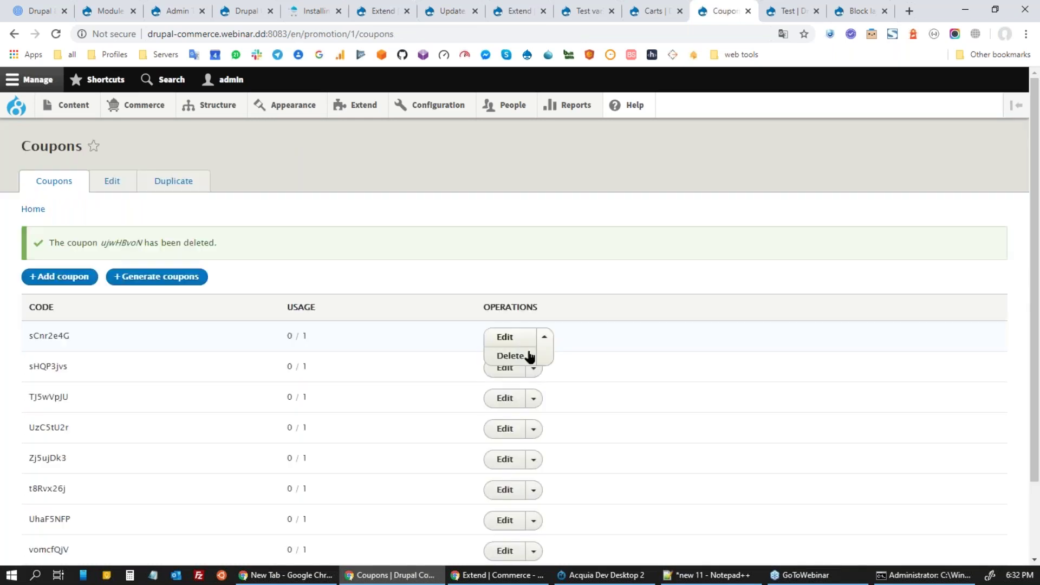
{"action": "left_click", "coordinate": [511, 356]}
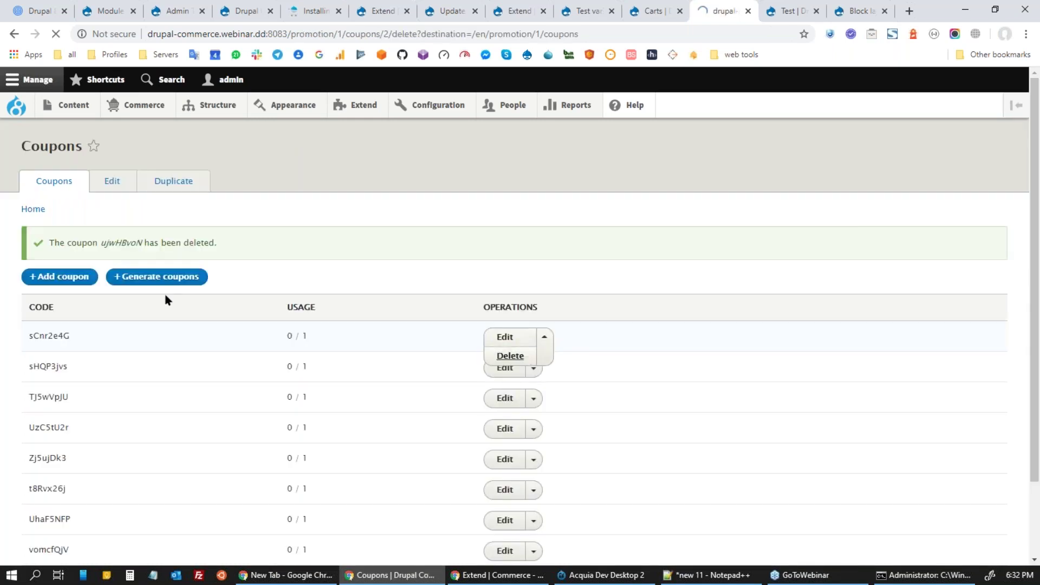
{"action": "left_click", "coordinate": [534, 337]}
{"action": "left_click", "coordinate": [510, 356]}
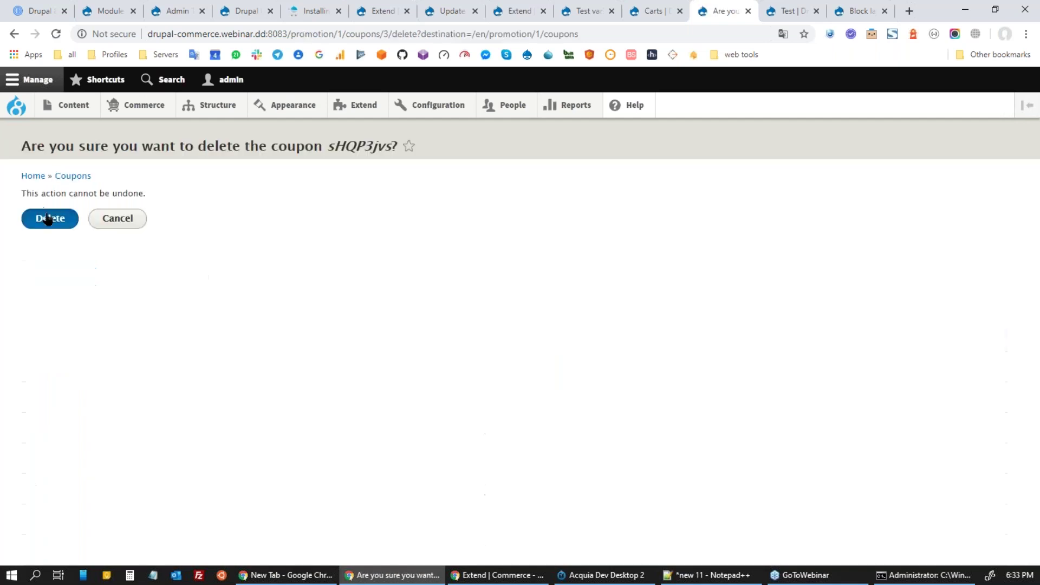
- Confirm deleting sHQP3jvs, then add an unlimited-use coupon with a custom typed code
{"action": "left_click", "coordinate": [48, 218]}
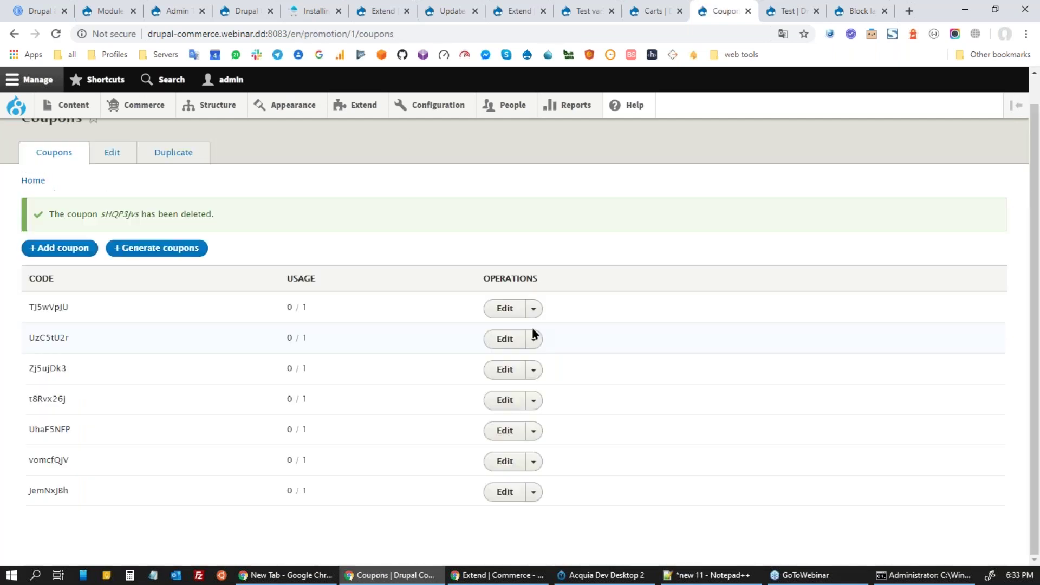
{"action": "left_click", "coordinate": [59, 248]}
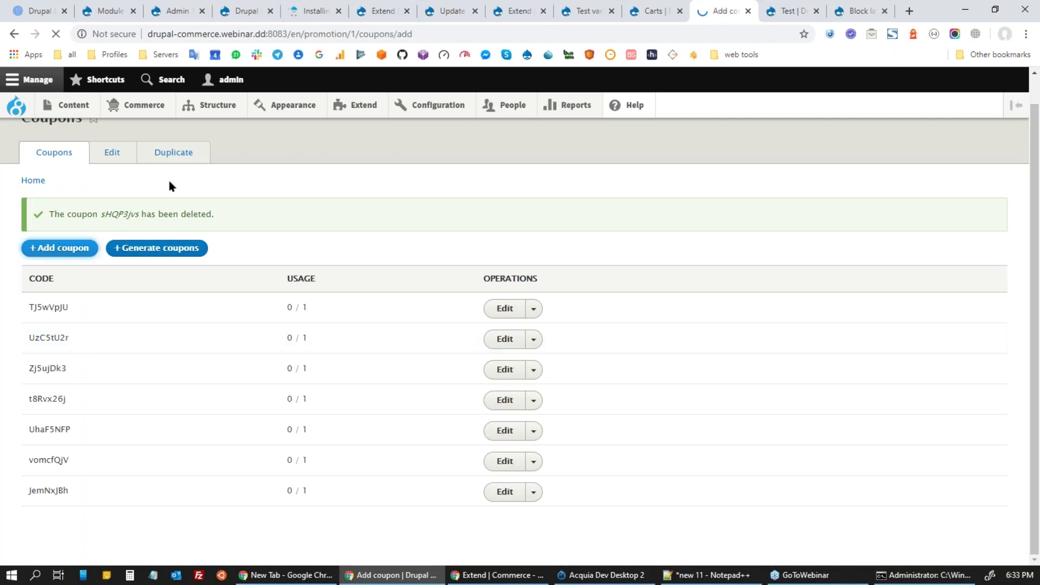
{"action": "left_click", "coordinate": [69, 211]}
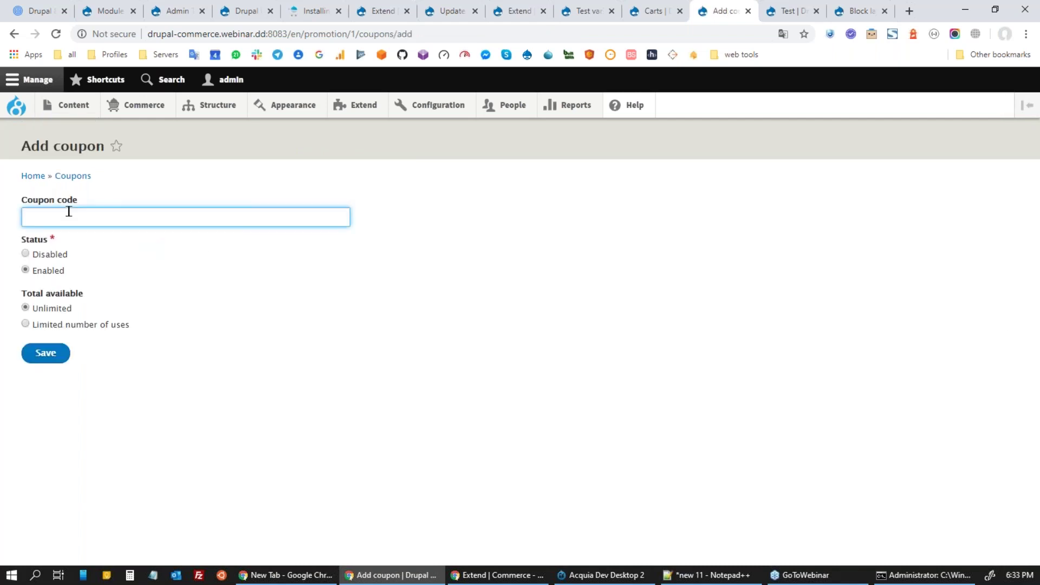
{"action": "type", "text": "Aziz"}
{"action": "key", "text": "Escape"}
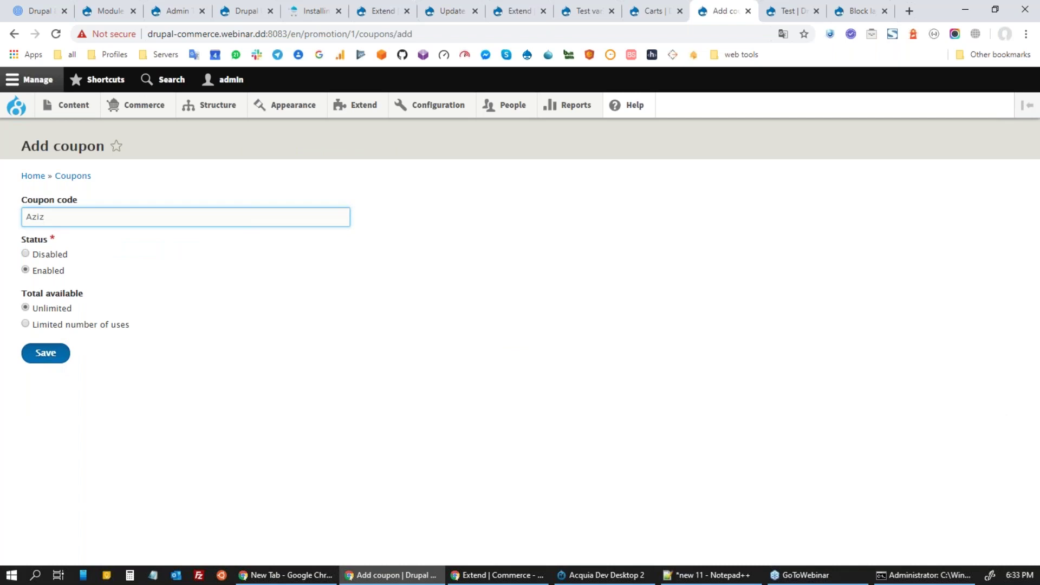
{"action": "key", "text": "Return"}
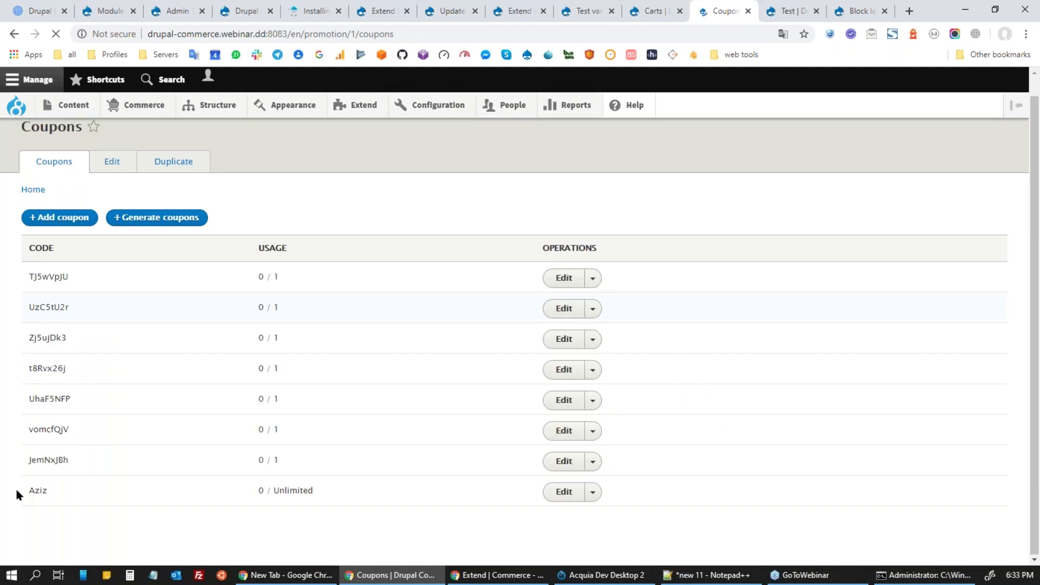
{"action": "left_click_drag", "start_coordinate": [16, 494], "coordinate": [48, 492]}
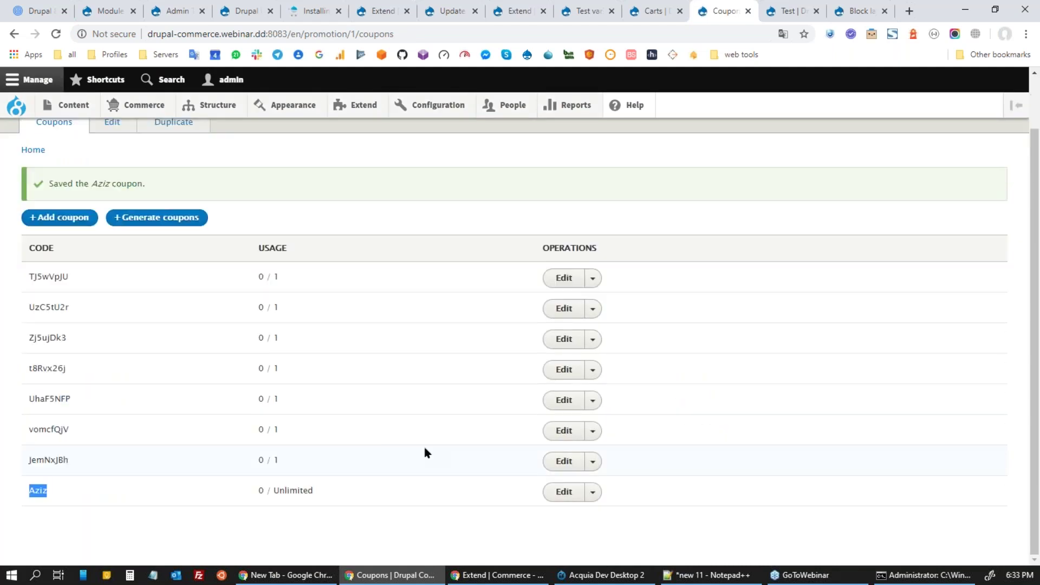
{"action": "left_click", "coordinate": [624, 7]}
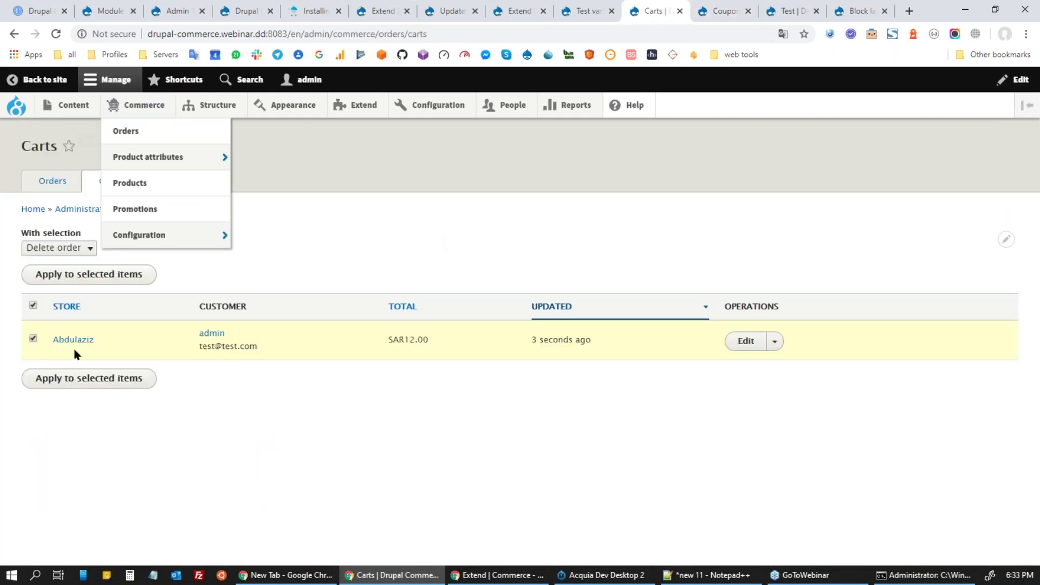
- Reload the carts list and open the shopping cart page
{"action": "mouse_move", "coordinate": [19, 110]}
{"action": "left_click", "coordinate": [41, 157]}
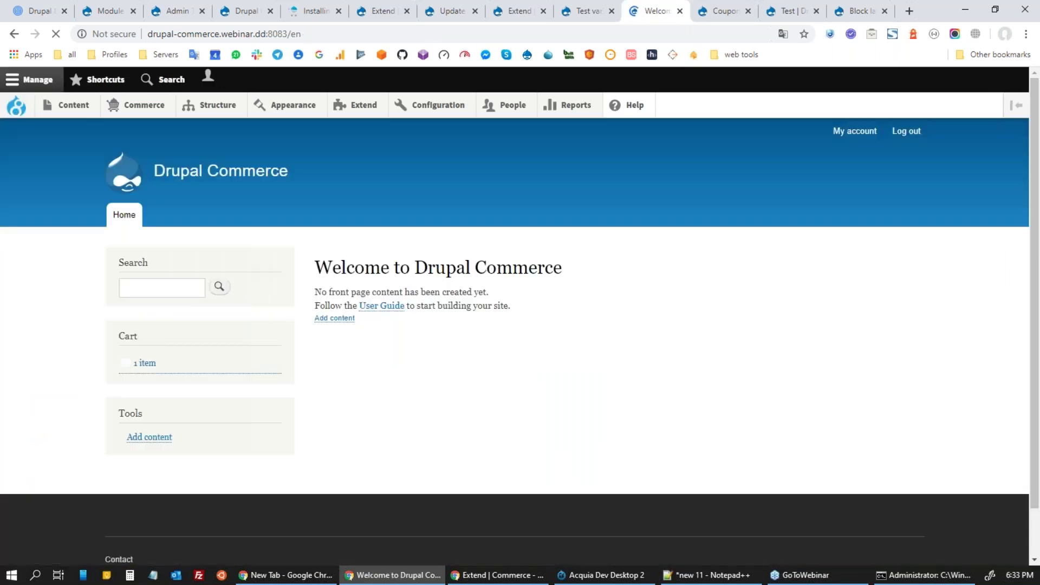
{"action": "left_click", "coordinate": [144, 363]}
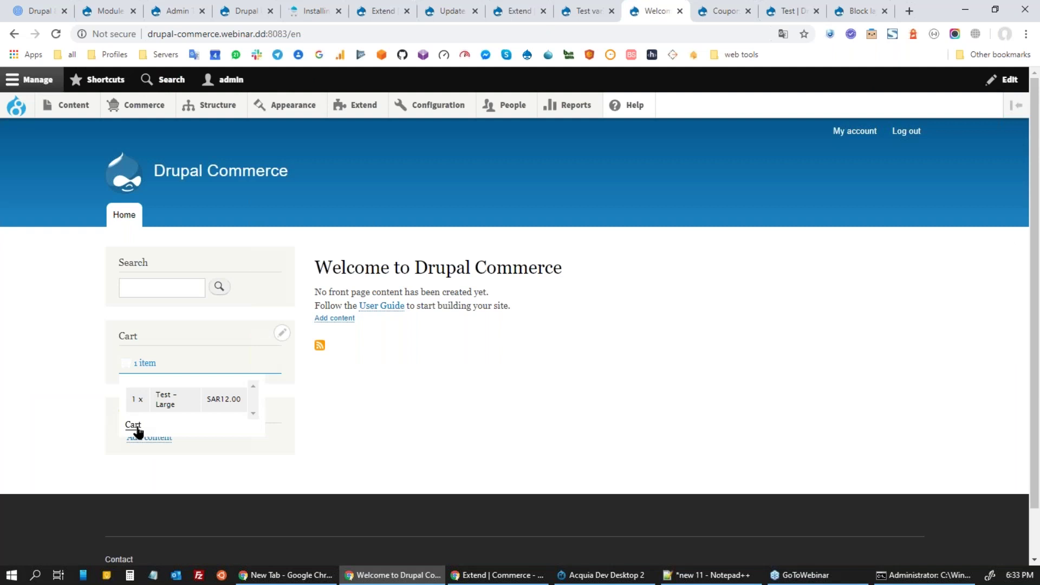
{"action": "left_click", "coordinate": [133, 425]}
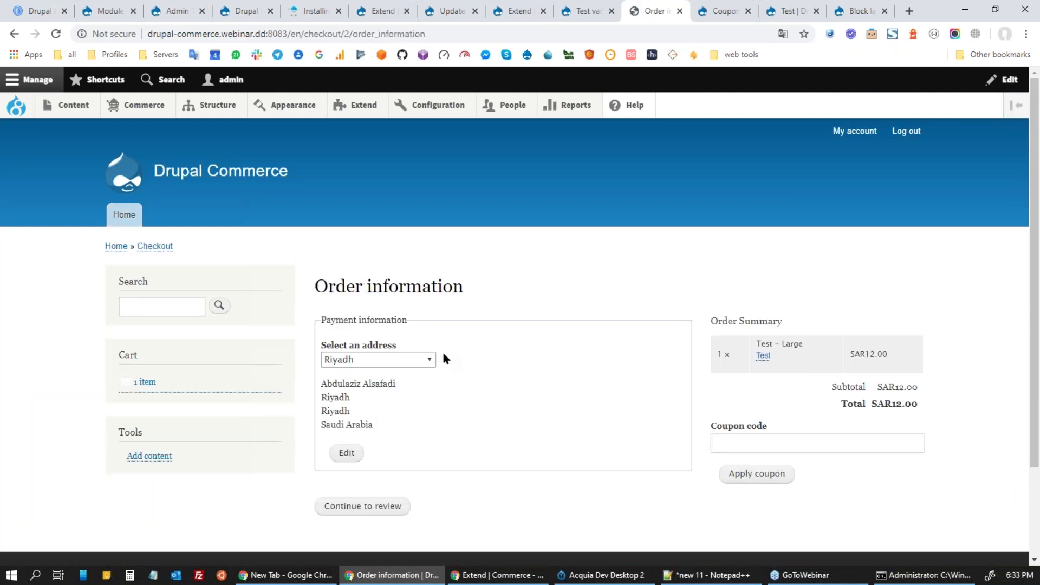
- Apply the coupon code Aziz to the Test – Large order at checkout
{"action": "scroll", "coordinate": [726, 335], "scroll_direction": "down", "scroll_amount": 2}
{"action": "left_click", "coordinate": [726, 335]}
{"action": "type", "text": "Aziz"}
{"action": "left_click", "coordinate": [755, 364]}
- Check the SAR1.20 discount and the SAR10.80 order total, then go to Commerce Configuration
{"action": "left_click_drag", "start_coordinate": [848, 289], "coordinate": [918, 290]}
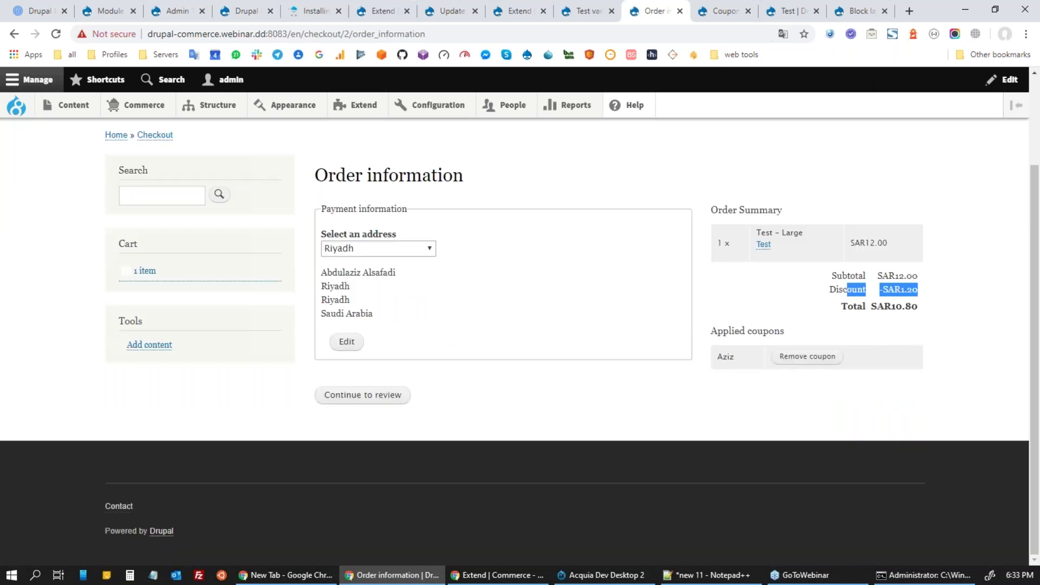
{"action": "key", "text": "ctrl+a"}
{"action": "left_click", "coordinate": [858, 289]}
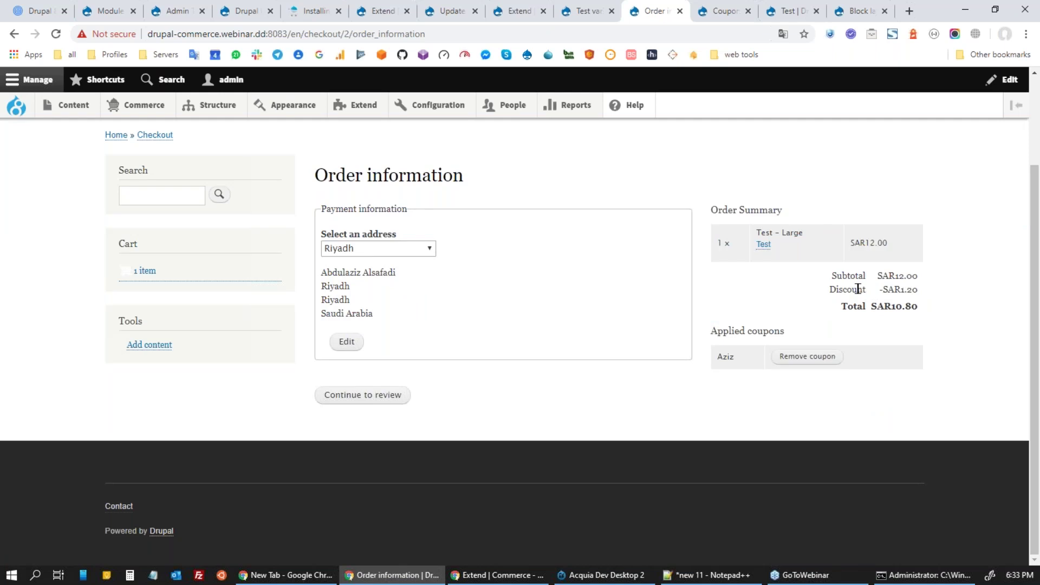
{"action": "triple_click", "coordinate": [903, 273]}
{"action": "triple_click", "coordinate": [882, 306]}
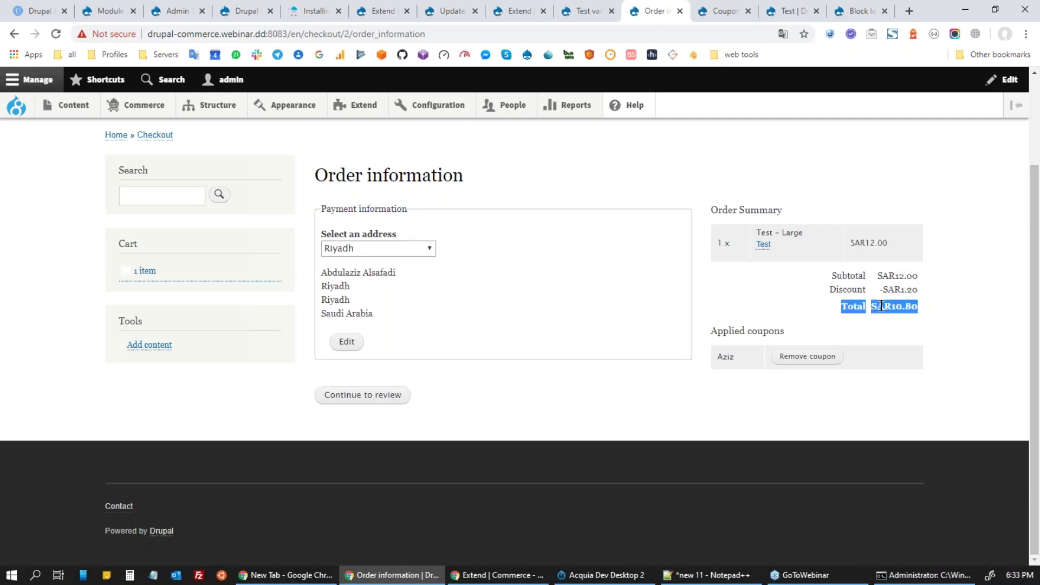
{"action": "left_click", "coordinate": [885, 378]}
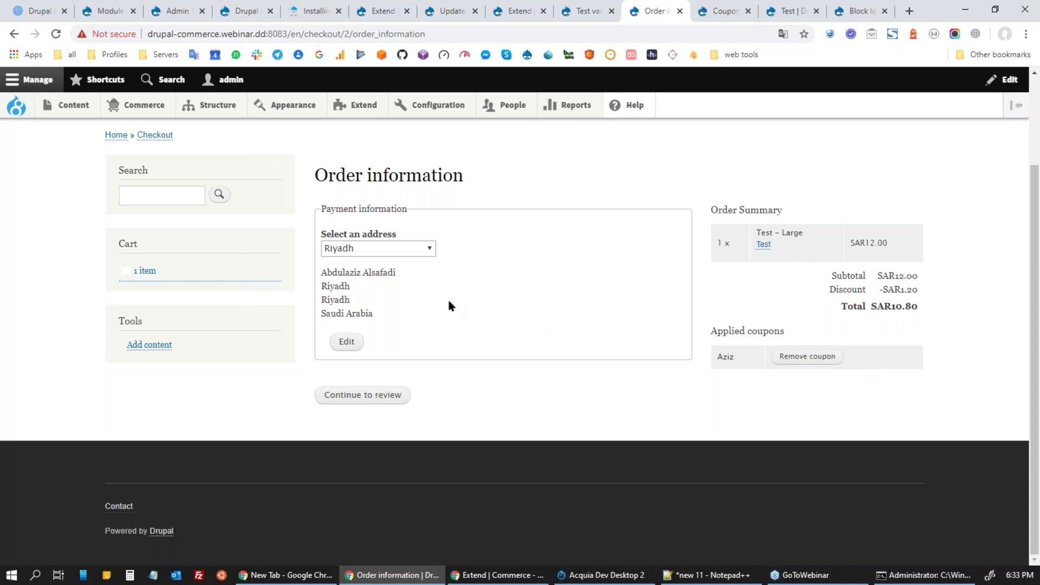
{"action": "scroll", "coordinate": [454, 279], "scroll_direction": "up", "scroll_amount": 1}
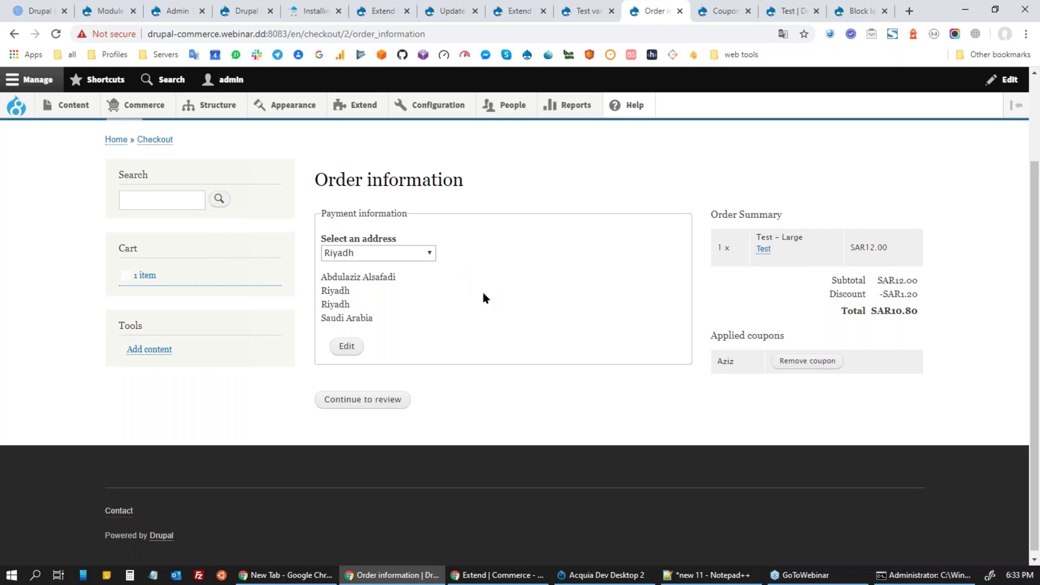
{"action": "scroll", "coordinate": [544, 342], "scroll_direction": "up", "scroll_amount": 2}
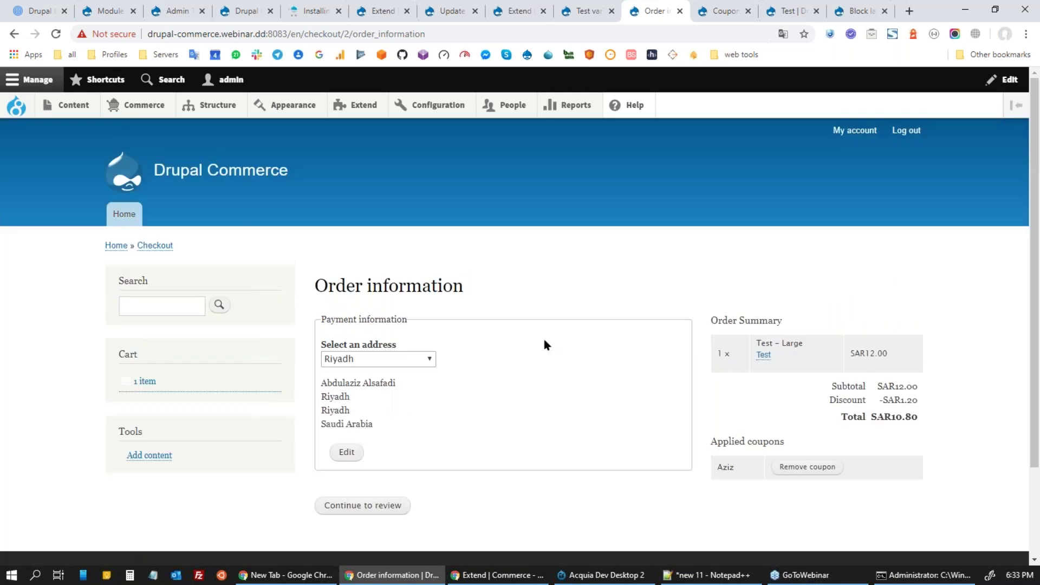
{"action": "scroll", "coordinate": [542, 345], "scroll_direction": "down", "scroll_amount": 1}
{"action": "mouse_move", "coordinate": [144, 105]}
{"action": "left_click", "coordinate": [147, 237]}
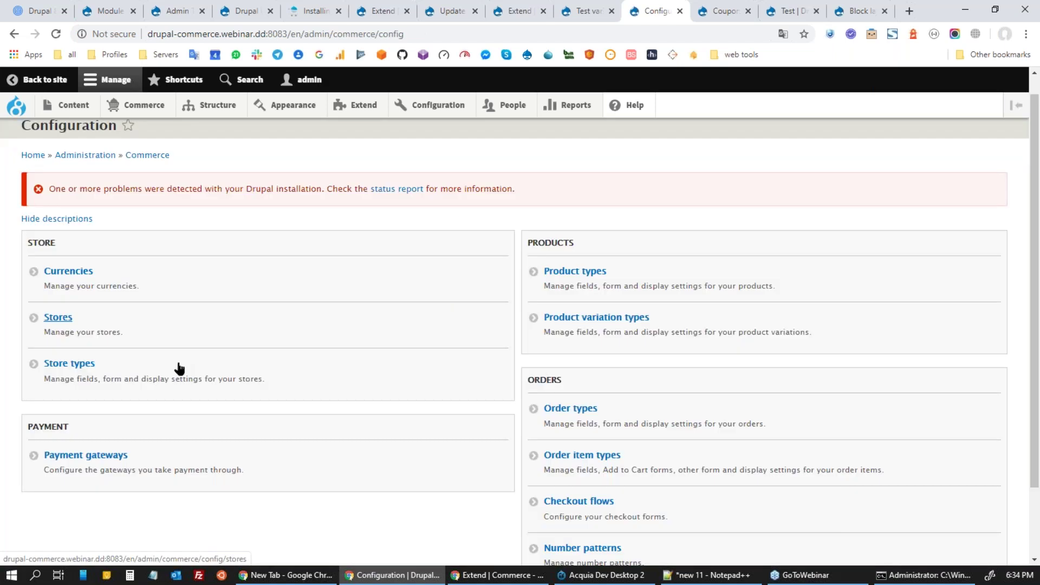
- Navigate past Product types to Product variation types and edit the Default variation type
{"action": "scroll", "coordinate": [180, 368], "scroll_direction": "down", "scroll_amount": 2}
{"action": "left_click", "coordinate": [584, 192]}
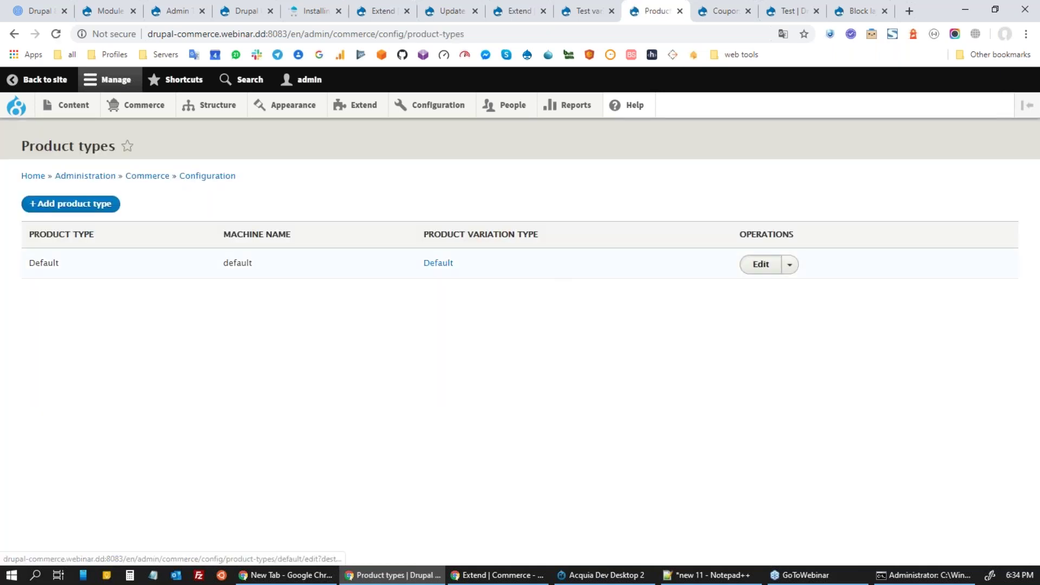
{"action": "left_click", "coordinate": [761, 264]}
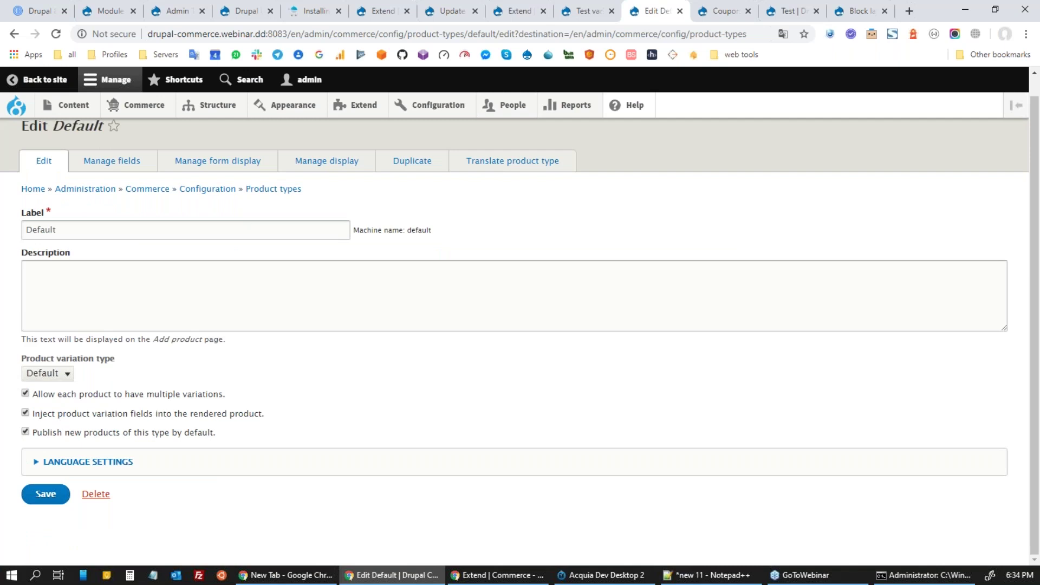
{"action": "left_click", "coordinate": [274, 189]}
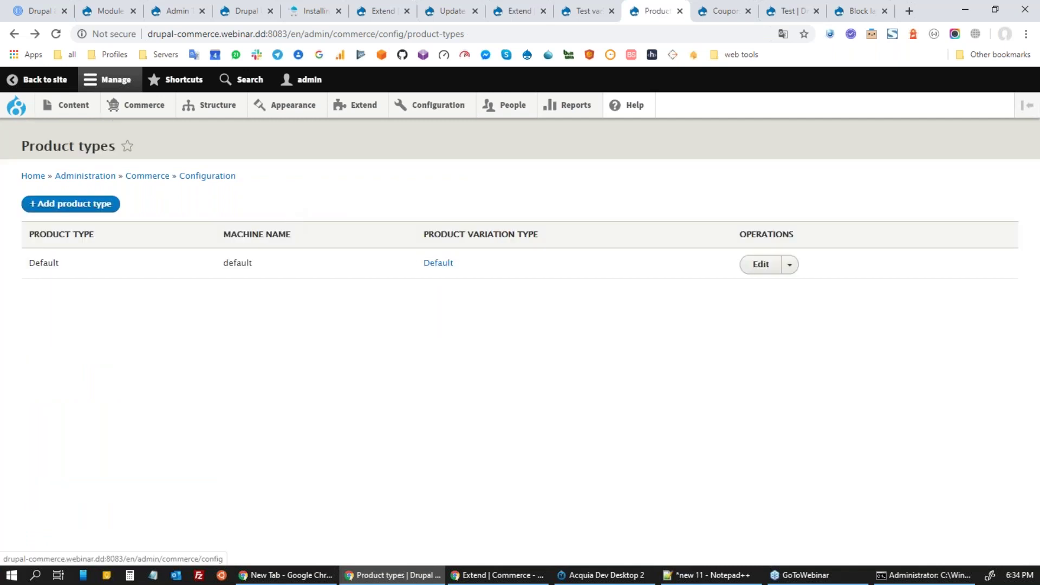
{"action": "mouse_move", "coordinate": [156, 159]}
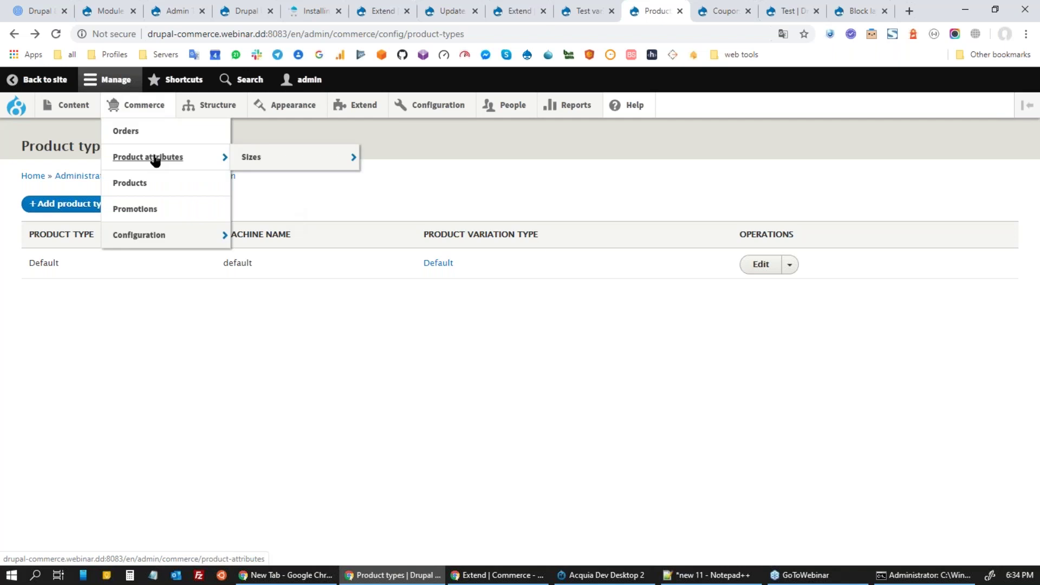
{"action": "mouse_move", "coordinate": [150, 239]}
{"action": "mouse_move", "coordinate": [263, 271]}
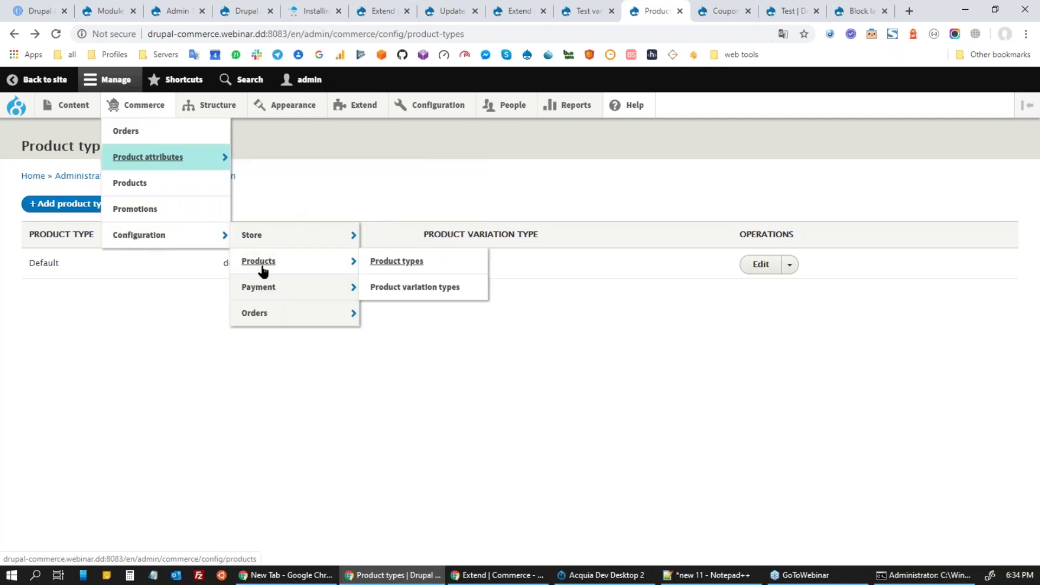
{"action": "left_click", "coordinate": [419, 291]}
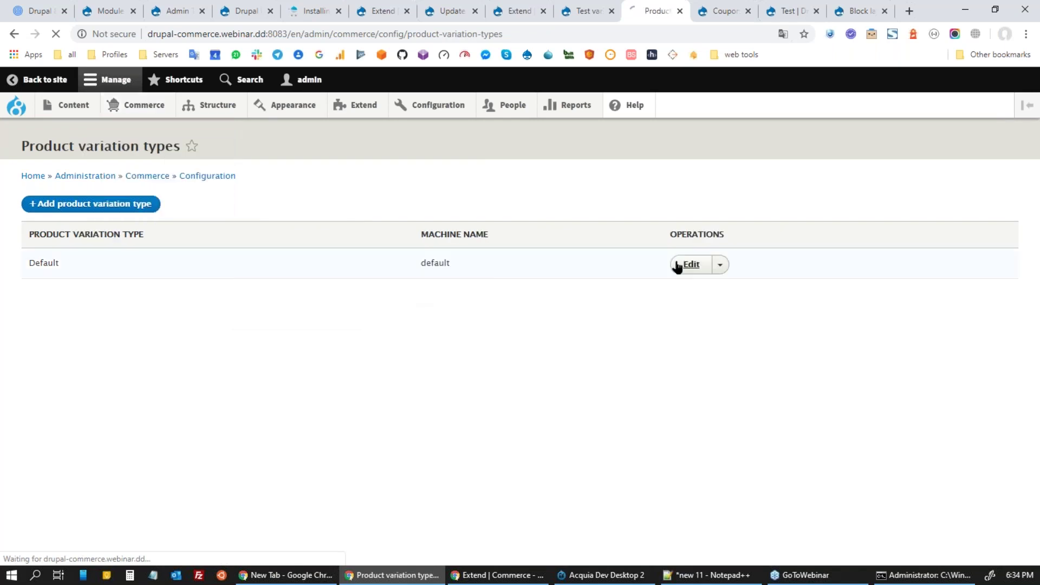
{"action": "left_click", "coordinate": [687, 264]}
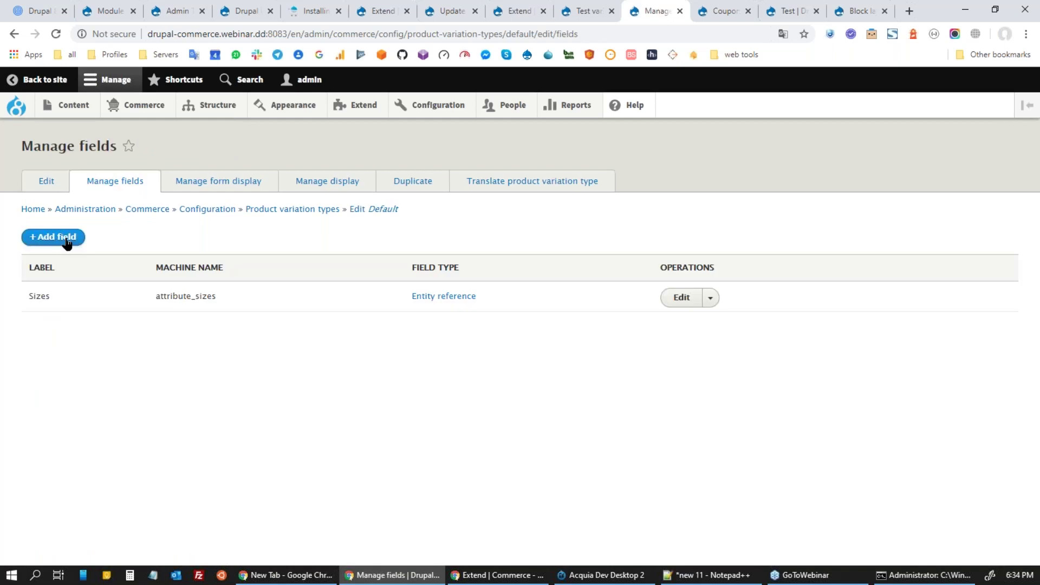
- Add a new Image-type field labelled Image to the Default variation type
{"action": "left_click", "coordinate": [67, 241]}
{"action": "left_click", "coordinate": [119, 215]}
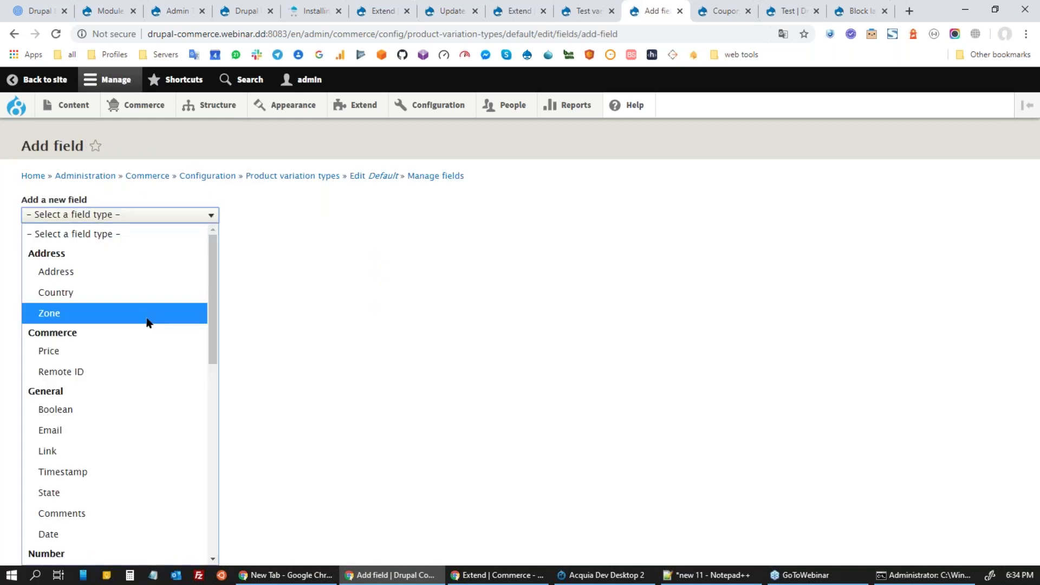
{"action": "scroll", "coordinate": [141, 378], "scroll_direction": "down", "scroll_amount": 5}
{"action": "left_click_drag", "start_coordinate": [215, 383], "coordinate": [212, 439]}
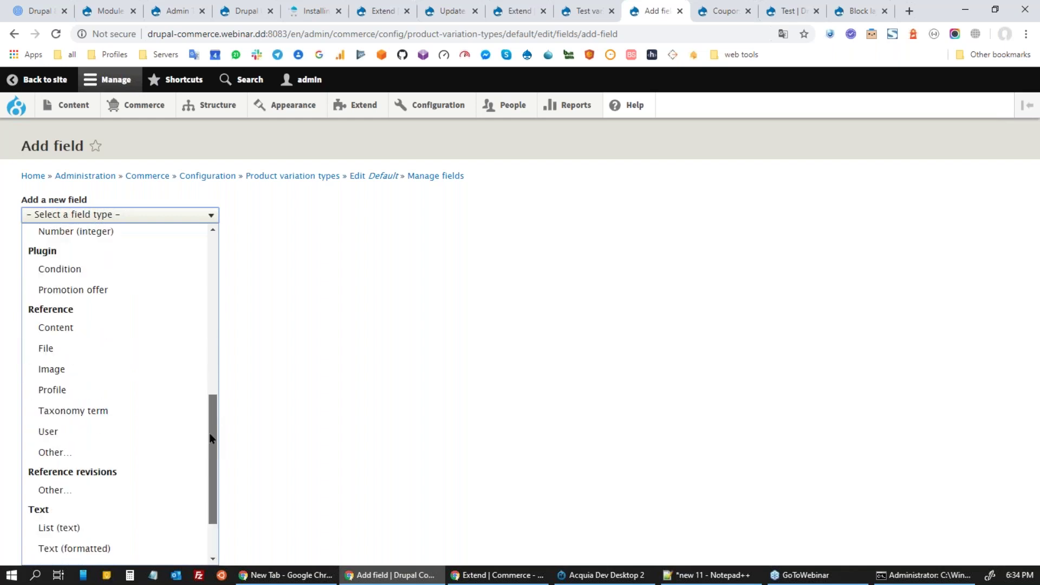
{"action": "left_click", "coordinate": [52, 369]}
{"action": "left_click", "coordinate": [76, 255]}
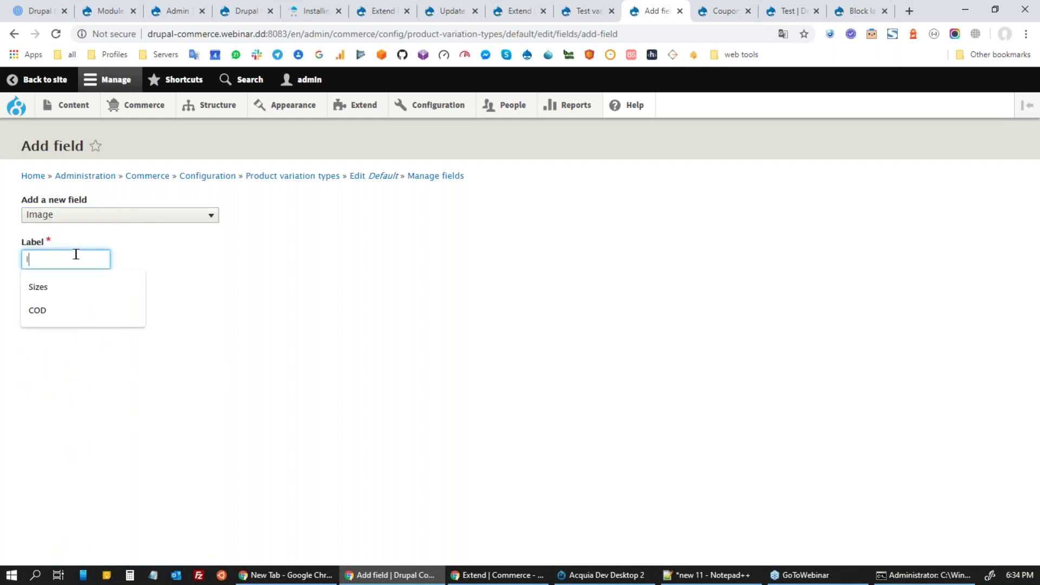
{"action": "type", "text": "ge"}
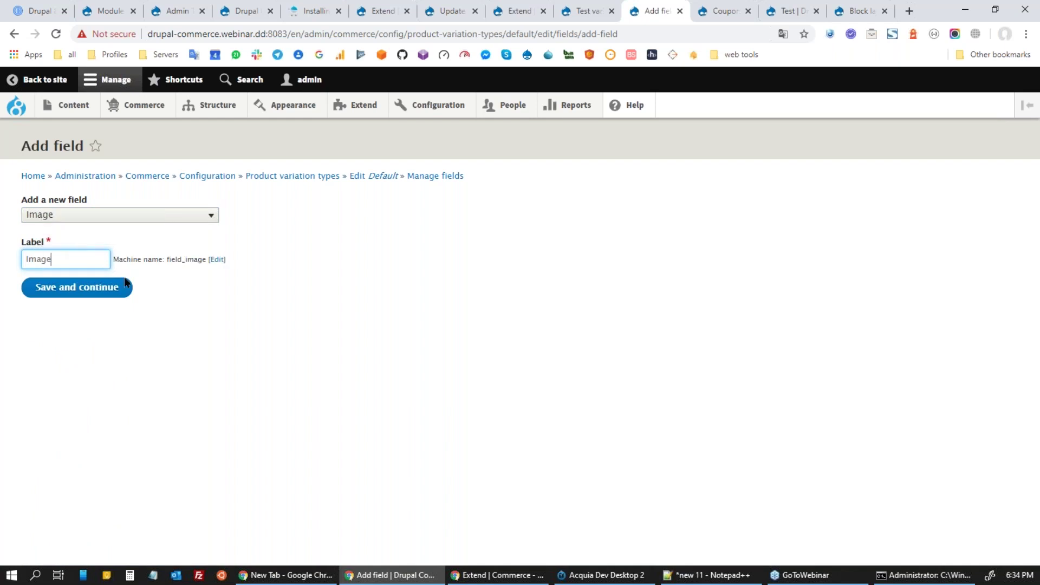
{"action": "left_click", "coordinate": [80, 282]}
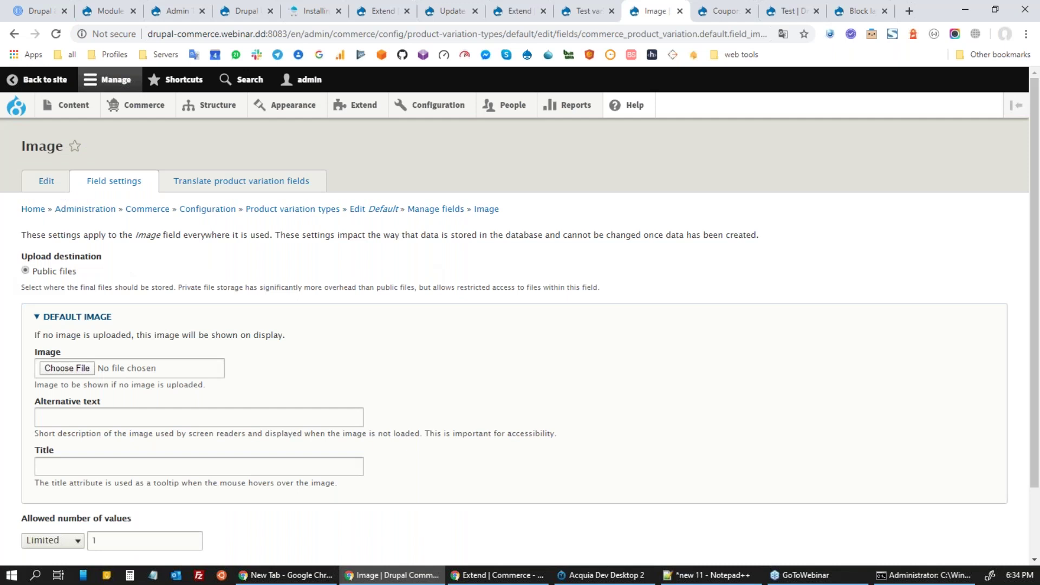
- Save the Image field's storage settings and field settings with their defaults
{"action": "scroll", "coordinate": [226, 342], "scroll_direction": "down", "scroll_amount": 2}
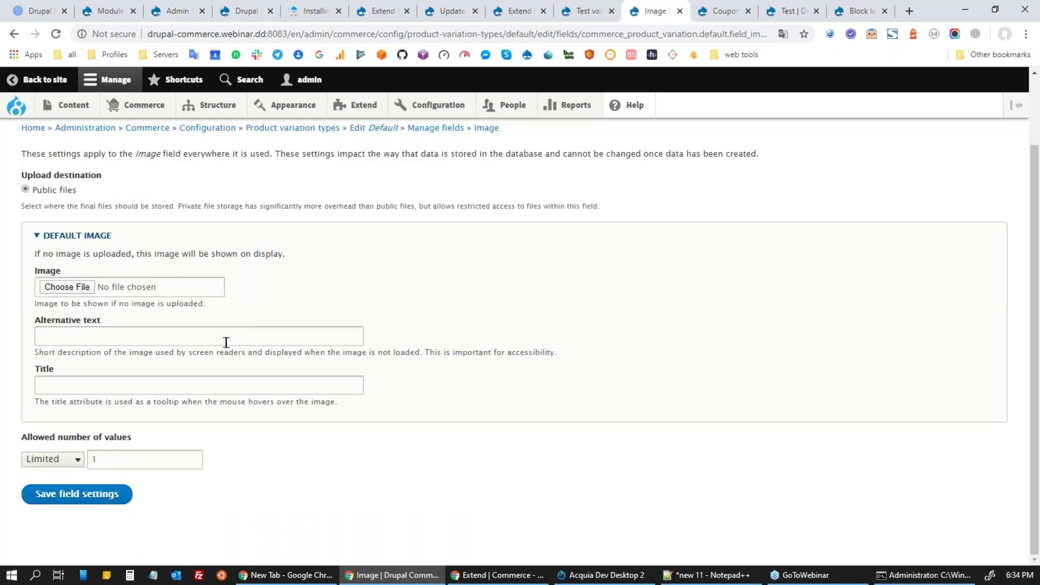
{"action": "key", "text": "Return"}
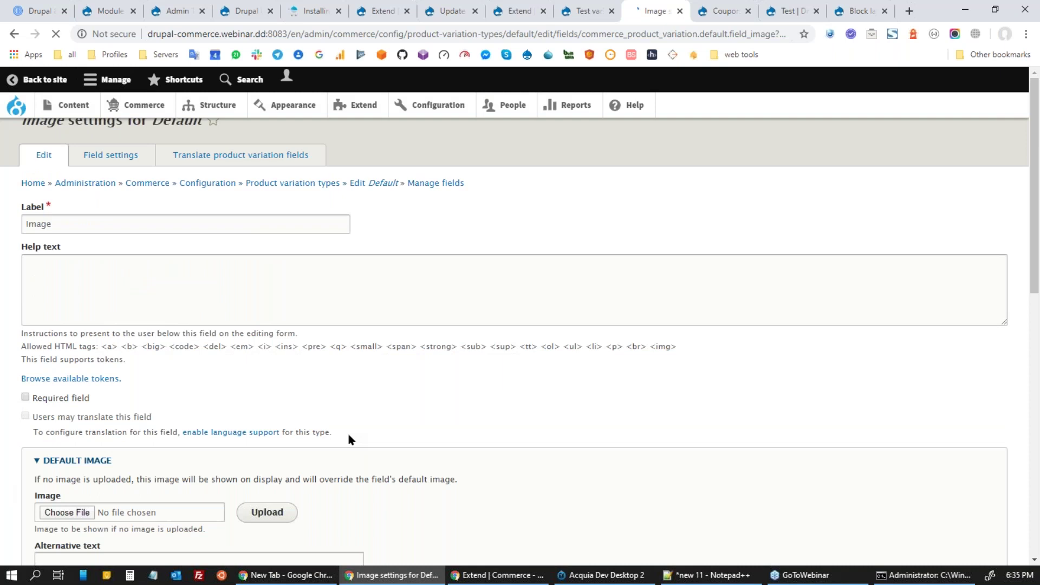
{"action": "scroll", "coordinate": [82, 473], "scroll_direction": "down", "scroll_amount": 5}
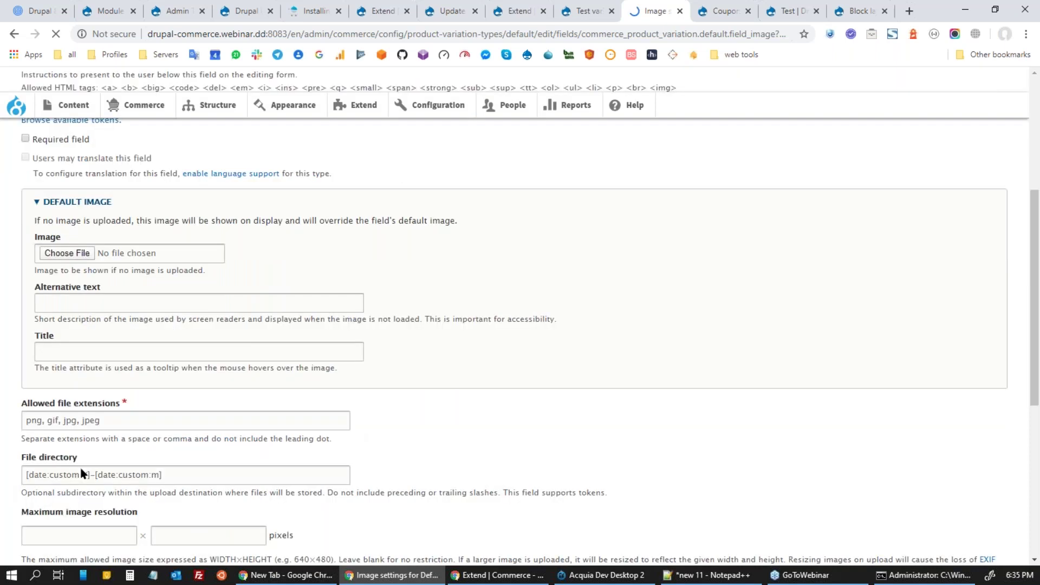
{"action": "scroll", "coordinate": [82, 473], "scroll_direction": "down", "scroll_amount": 6}
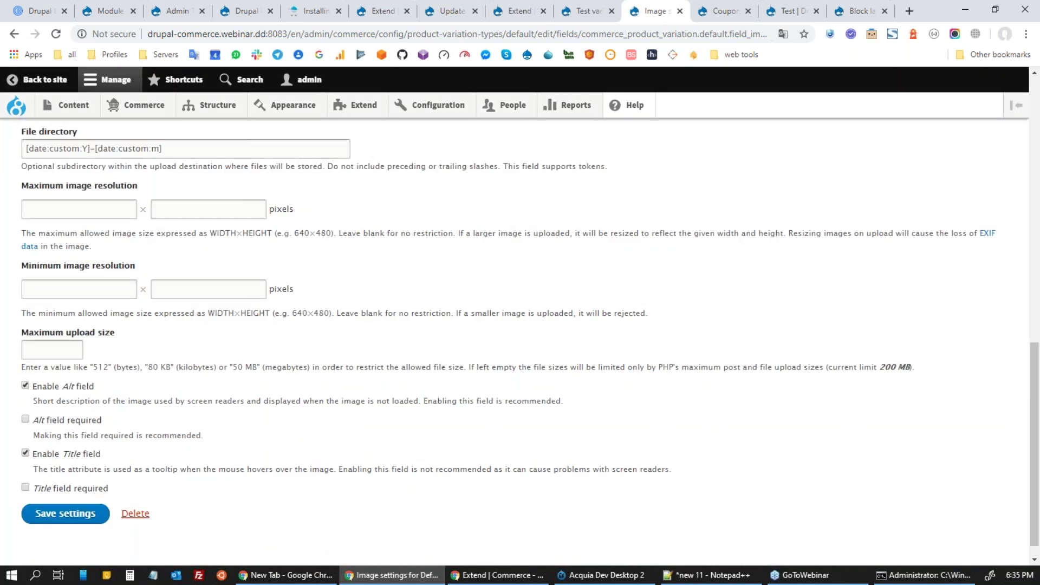
{"action": "left_click", "coordinate": [65, 494]}
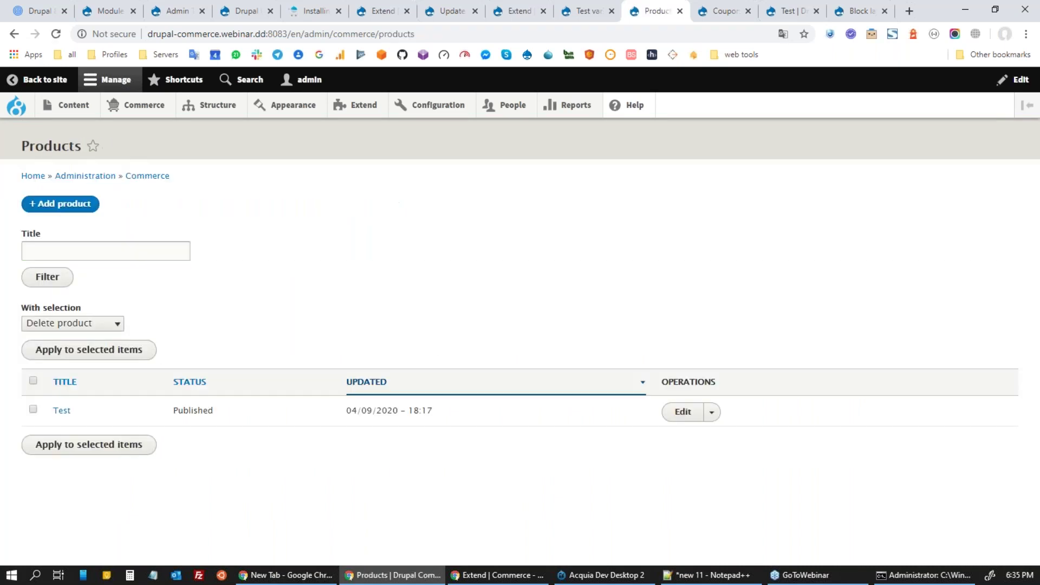
- Create the product منتج جديد in both the Mobiles store and the other store, saving it
{"action": "left_click", "coordinate": [65, 204]}
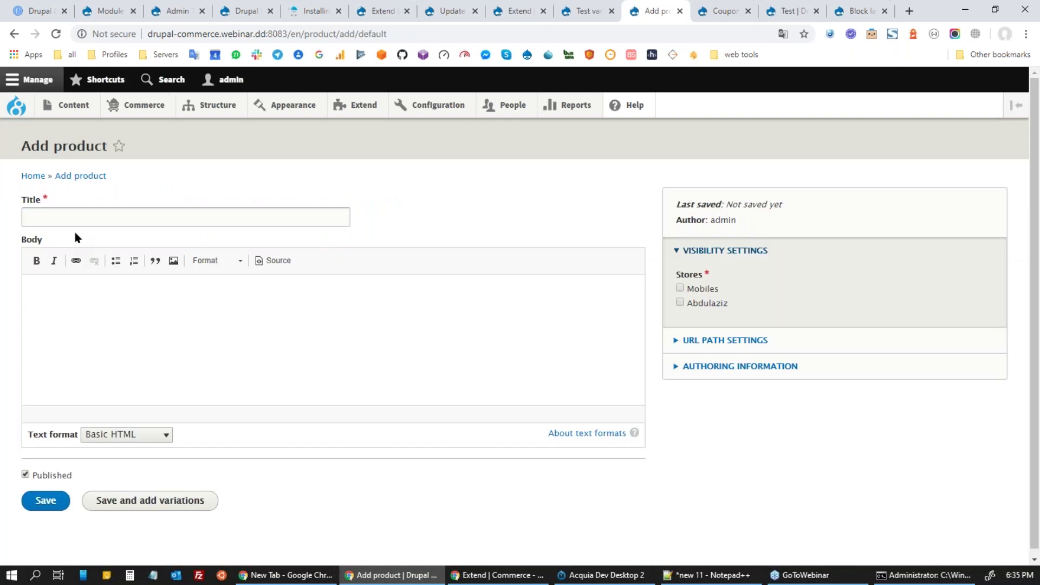
{"action": "left_click", "coordinate": [75, 228]}
{"action": "type", "text": "منتج جديد"}
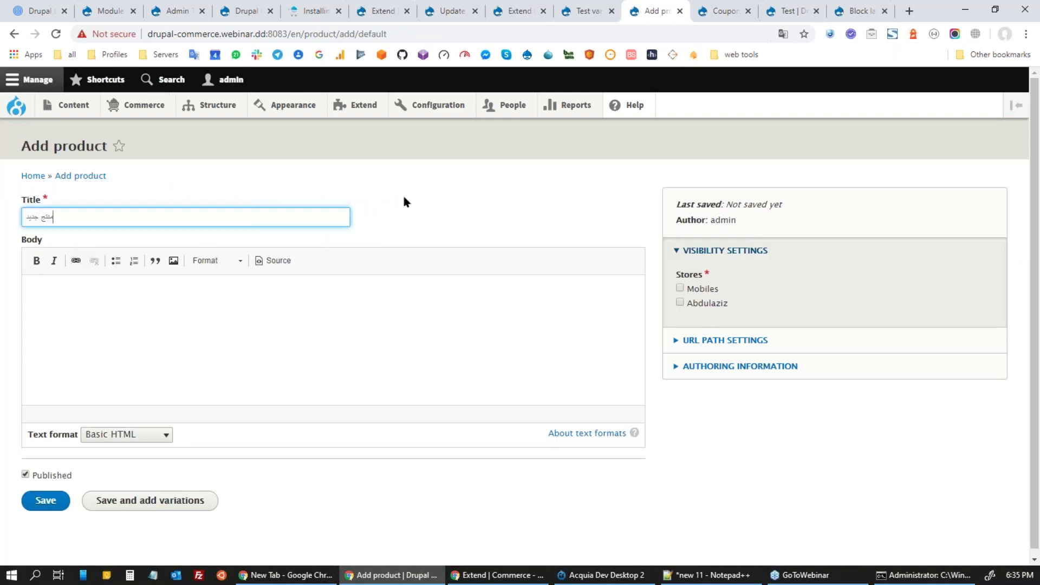
{"action": "left_click", "coordinate": [702, 288]}
{"action": "left_click", "coordinate": [705, 303]}
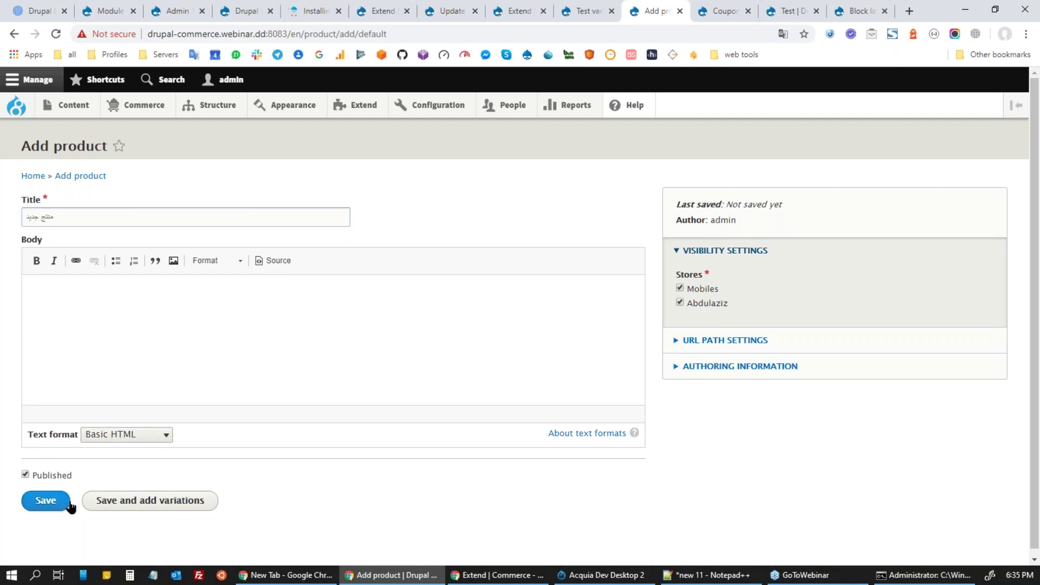
{"action": "left_click", "coordinate": [107, 508]}
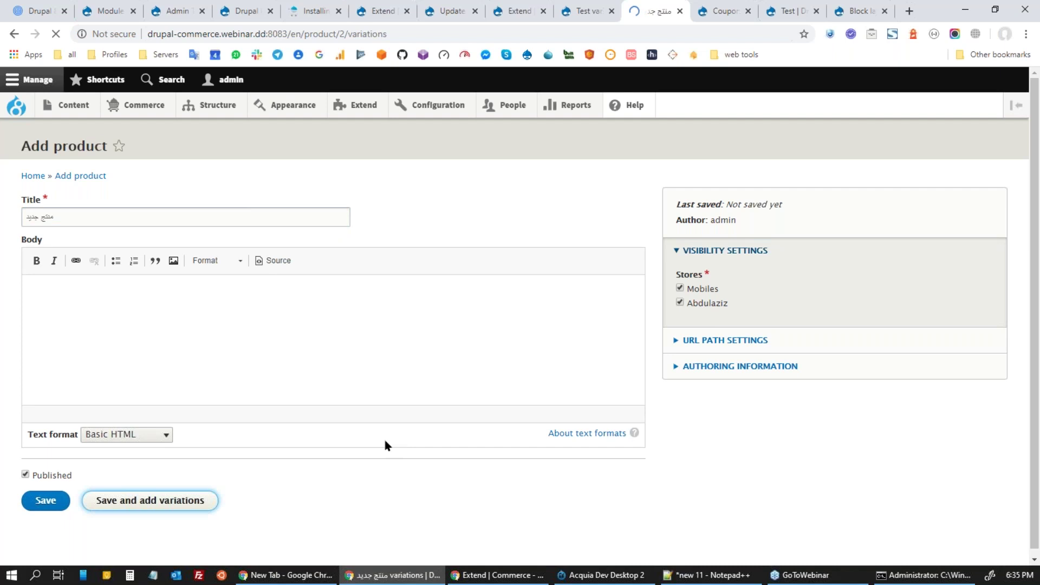
{"action": "left_click", "coordinate": [62, 277]}
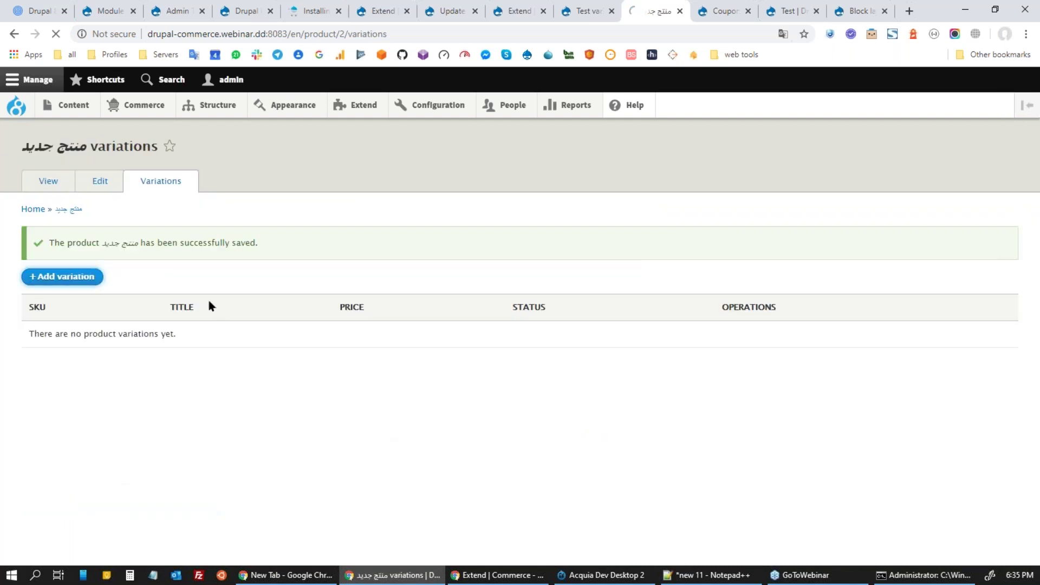
- Add a Large variation with SKU 3, price 10 SAR and image rxV9-KDi_400x400.jpg
{"action": "left_click", "coordinate": [103, 211]}
{"action": "type", "text": "3"}
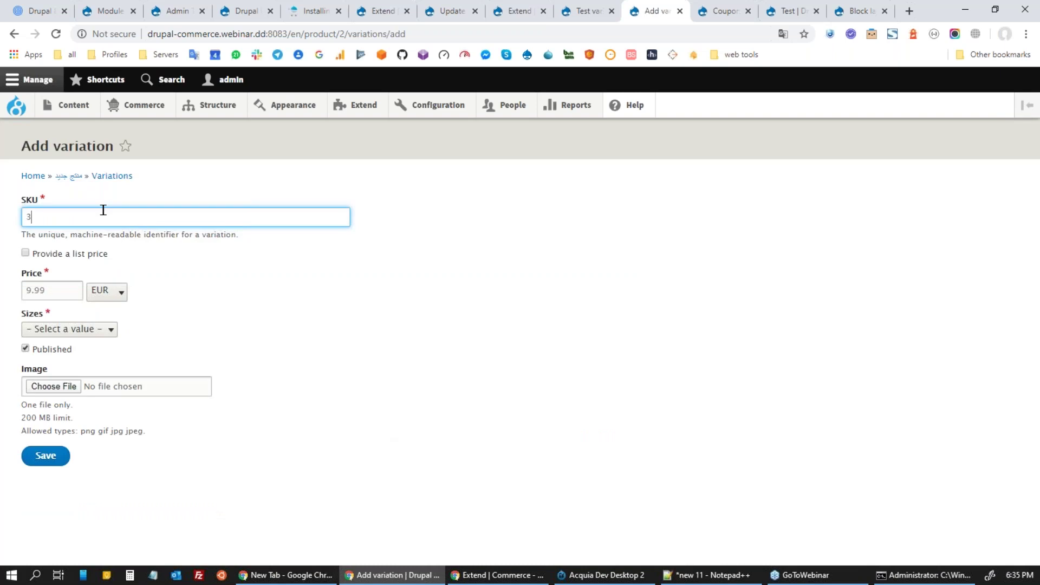
{"action": "left_click", "coordinate": [52, 290]}
{"action": "type", "text": "10"}
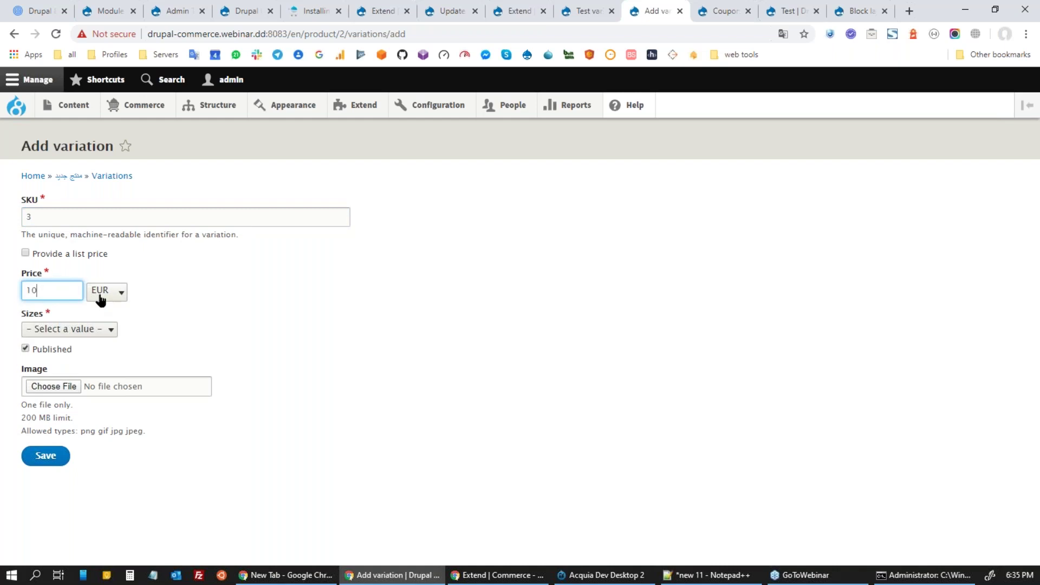
{"action": "left_click", "coordinate": [116, 295]}
{"action": "left_click", "coordinate": [103, 354]}
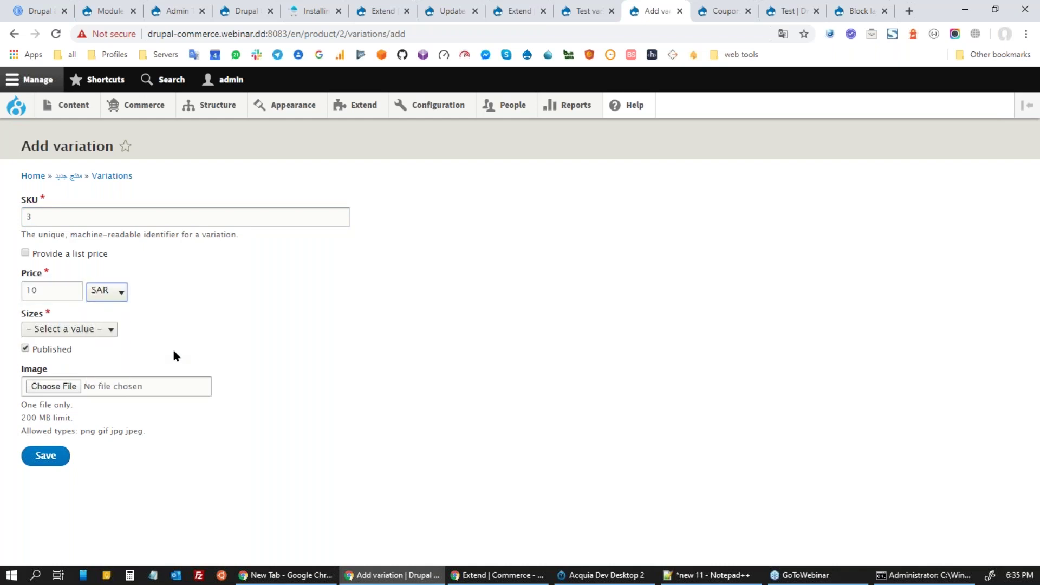
{"action": "key", "text": "Tab"}
{"action": "key", "text": "l"}
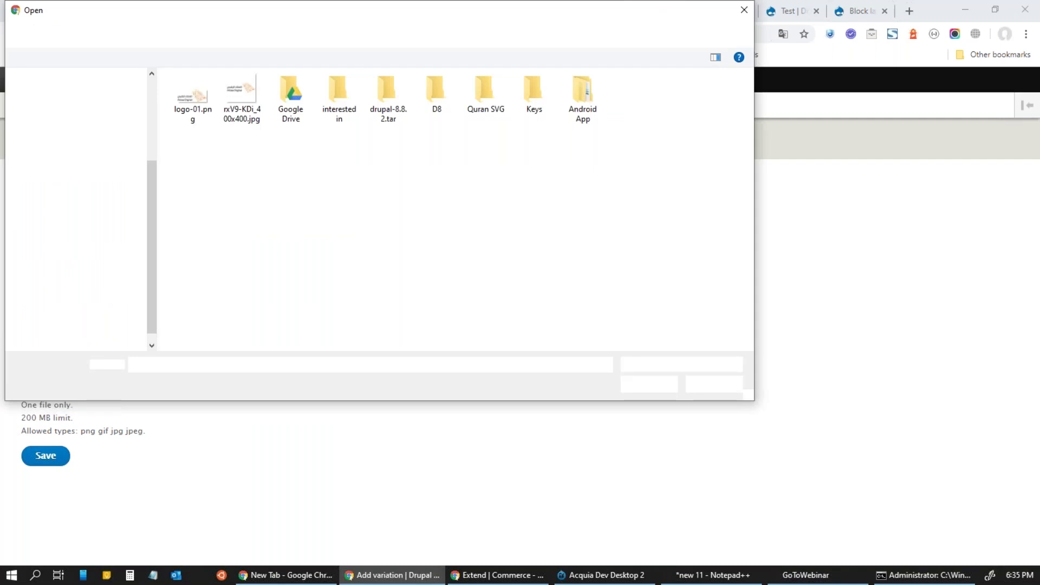
{"action": "left_click", "coordinate": [245, 101]}
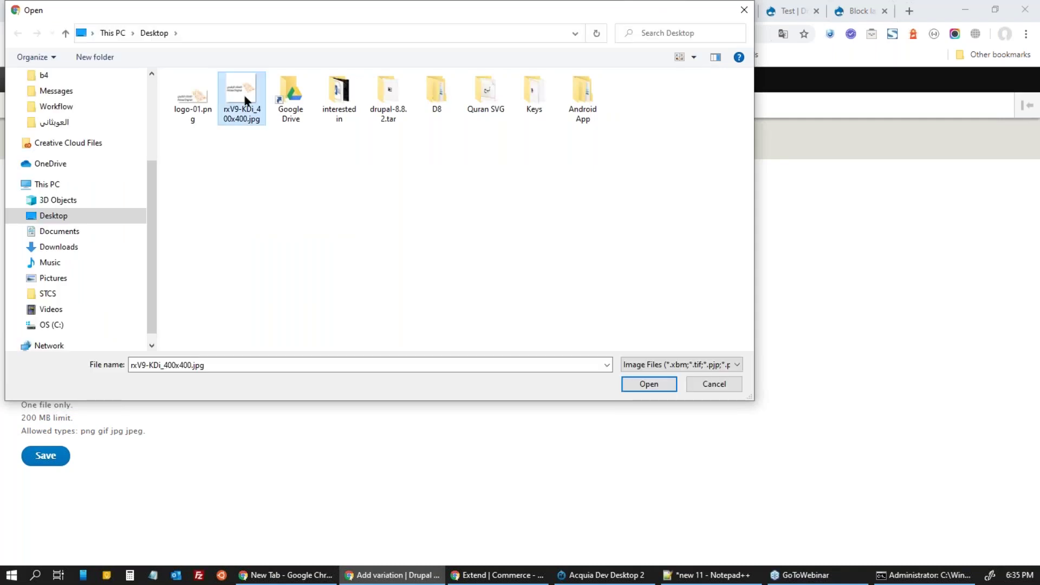
{"action": "double_click", "coordinate": [245, 100]}
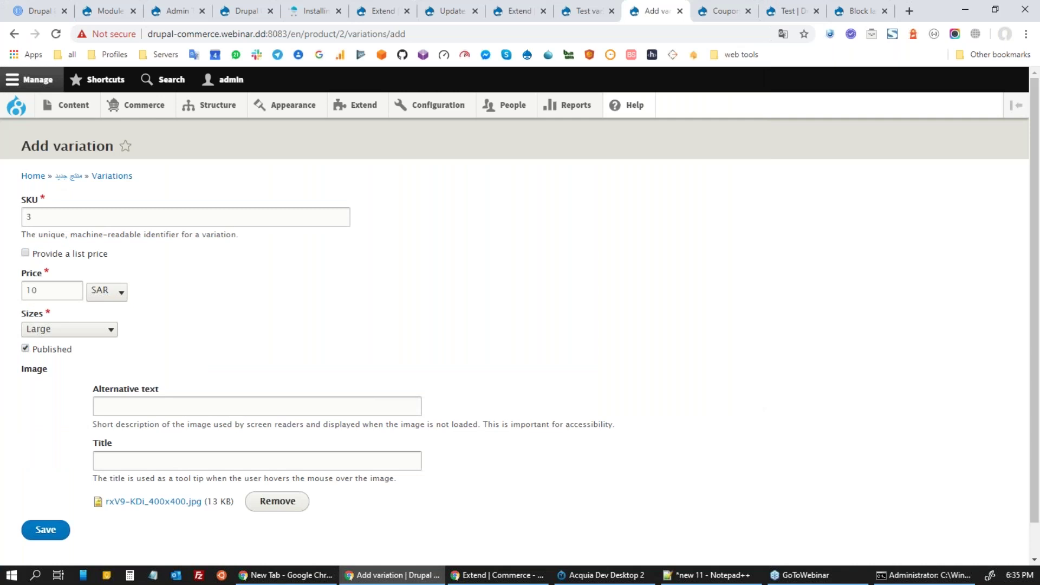
{"action": "left_click", "coordinate": [45, 530]}
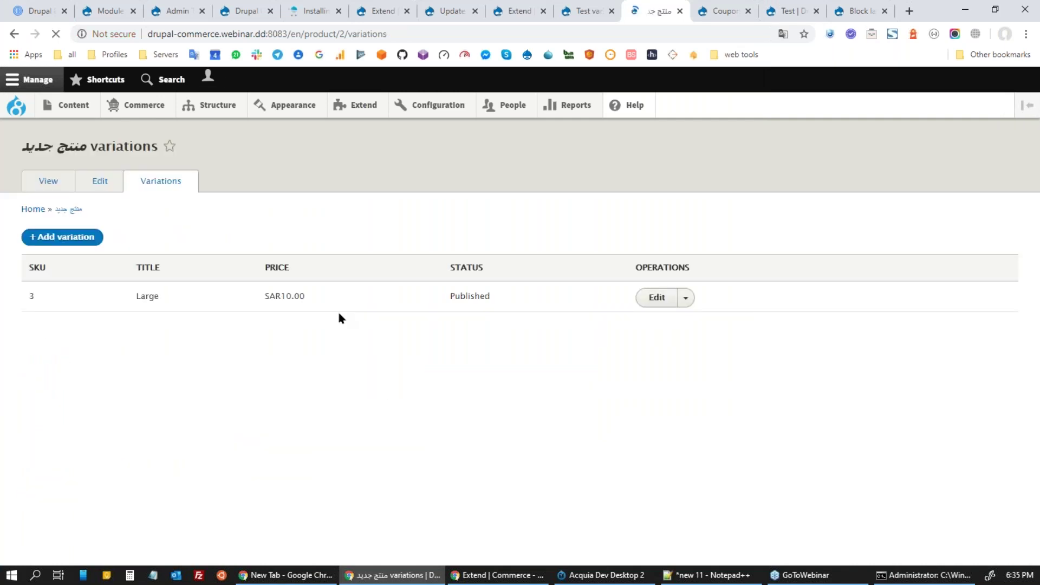
- Add a Small variation with SKU 4, price 5 and image logo-01.png, then reopen it
{"action": "left_click", "coordinate": [84, 274]}
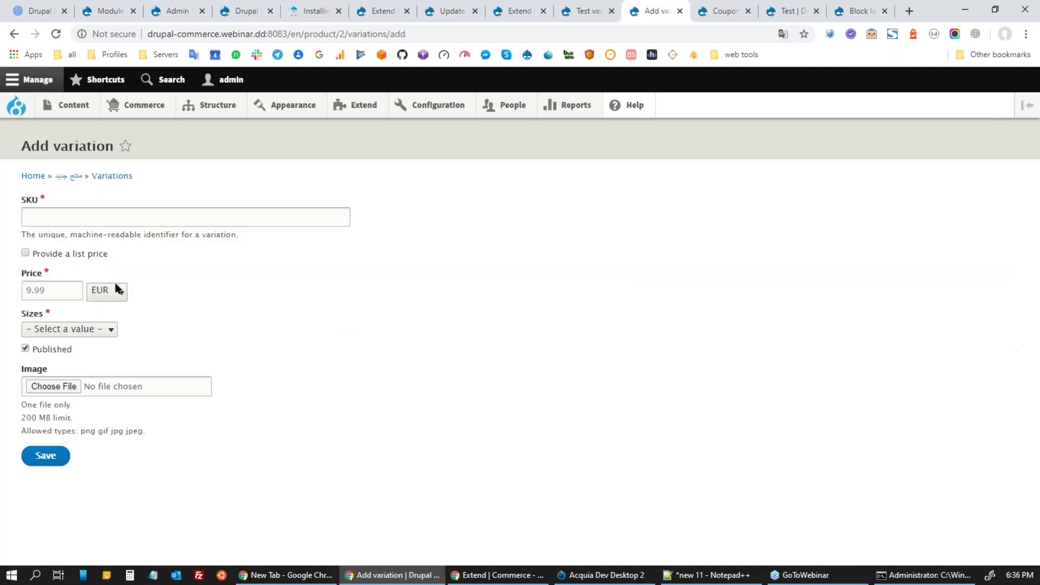
{"action": "left_click", "coordinate": [60, 289]}
{"action": "type", "text": "5"}
{"action": "left_click", "coordinate": [91, 219]}
{"action": "type", "text": "4"}
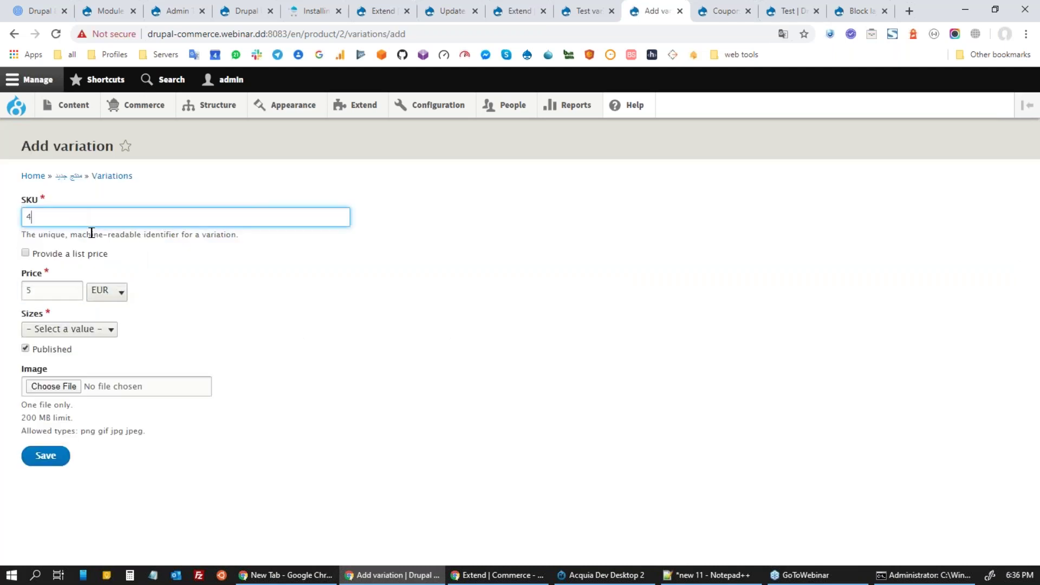
{"action": "left_click", "coordinate": [69, 329]}
{"action": "left_click", "coordinate": [54, 355]}
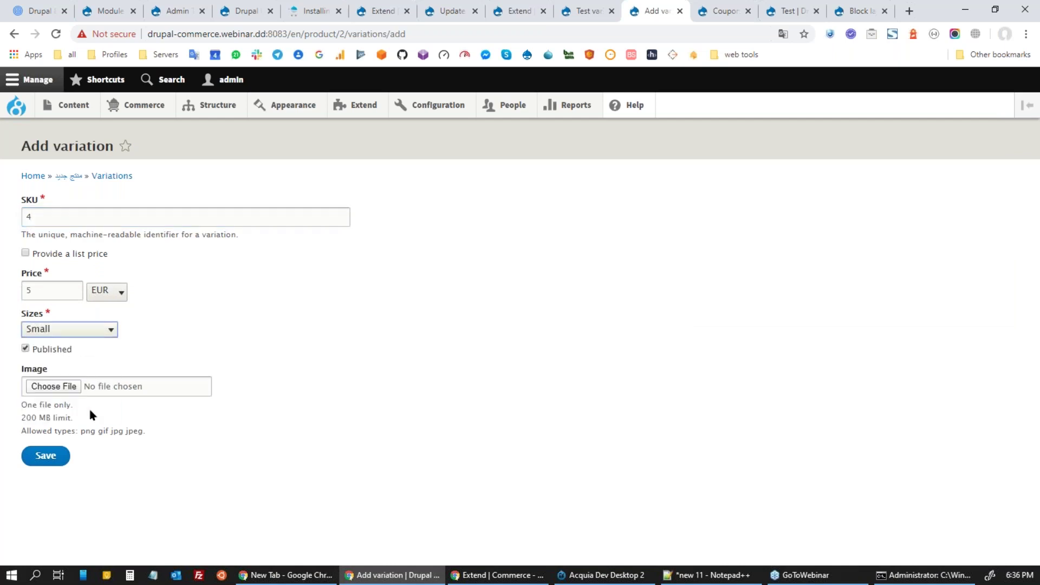
{"action": "left_click", "coordinate": [53, 386]}
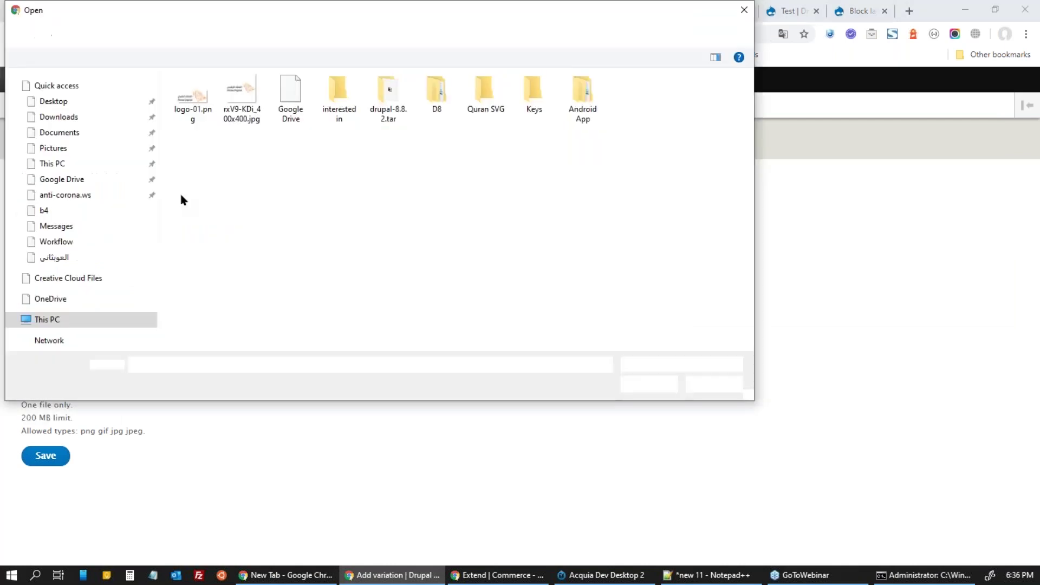
{"action": "double_click", "coordinate": [185, 101]}
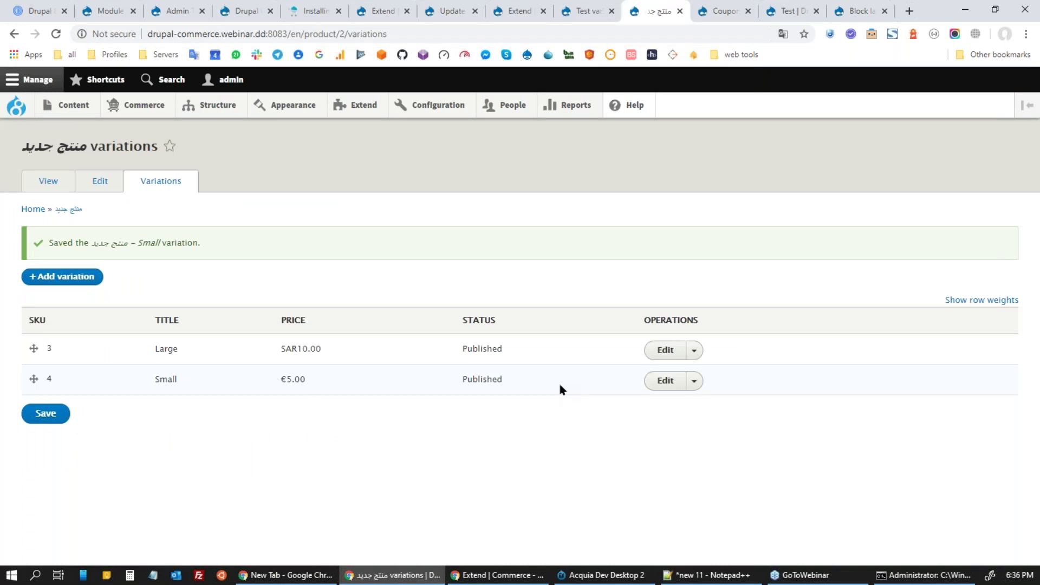
{"action": "left_click", "coordinate": [666, 380]}
{"action": "left_click", "coordinate": [107, 324]}
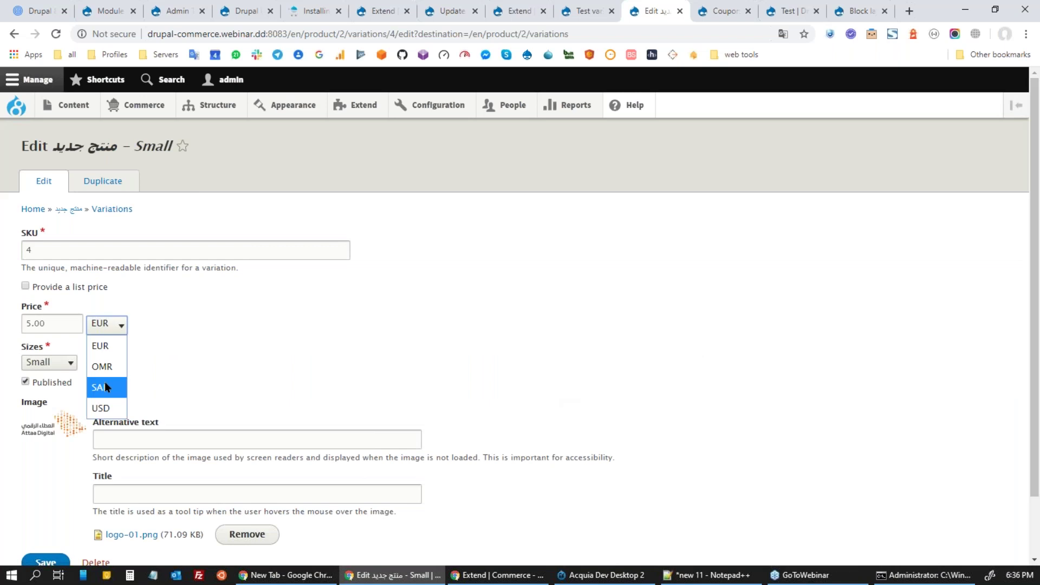
- Change the Small variation's currency to SAR and save it at SAR5.00
{"action": "left_click", "coordinate": [103, 387]}
{"action": "left_click", "coordinate": [46, 562]}
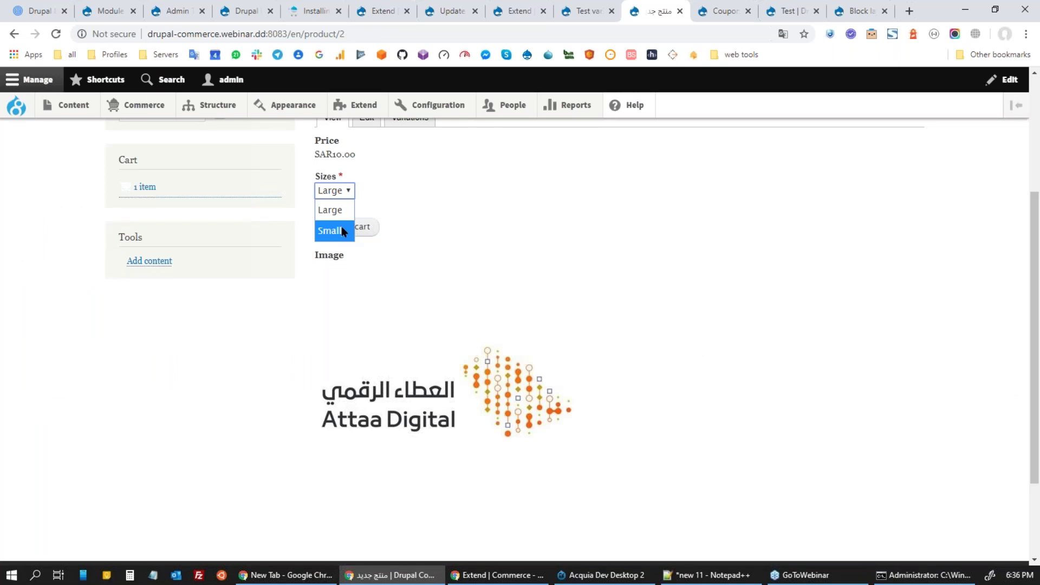
{"action": "left_click", "coordinate": [343, 232]}
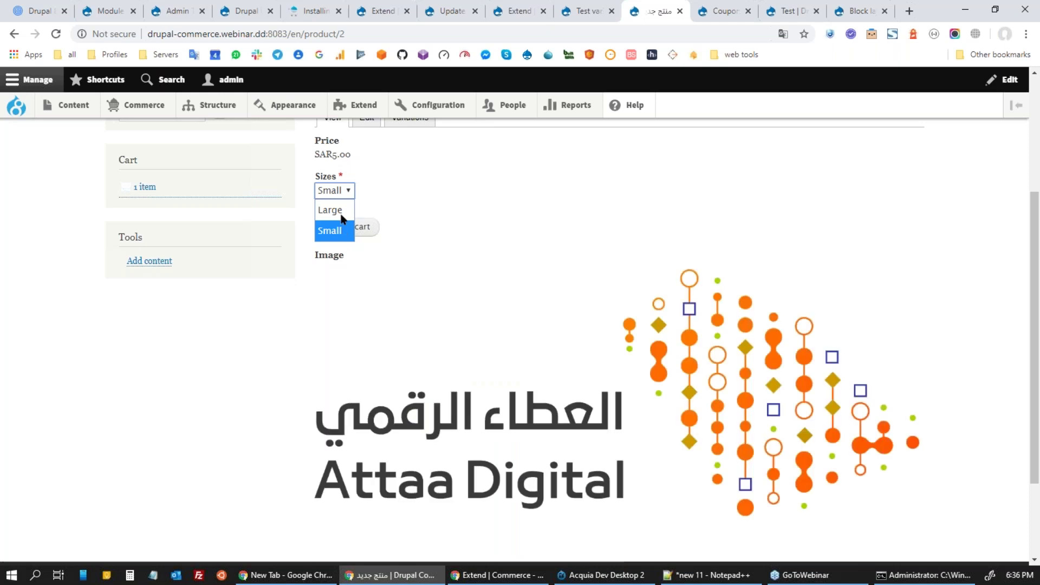
{"action": "left_click", "coordinate": [342, 211]}
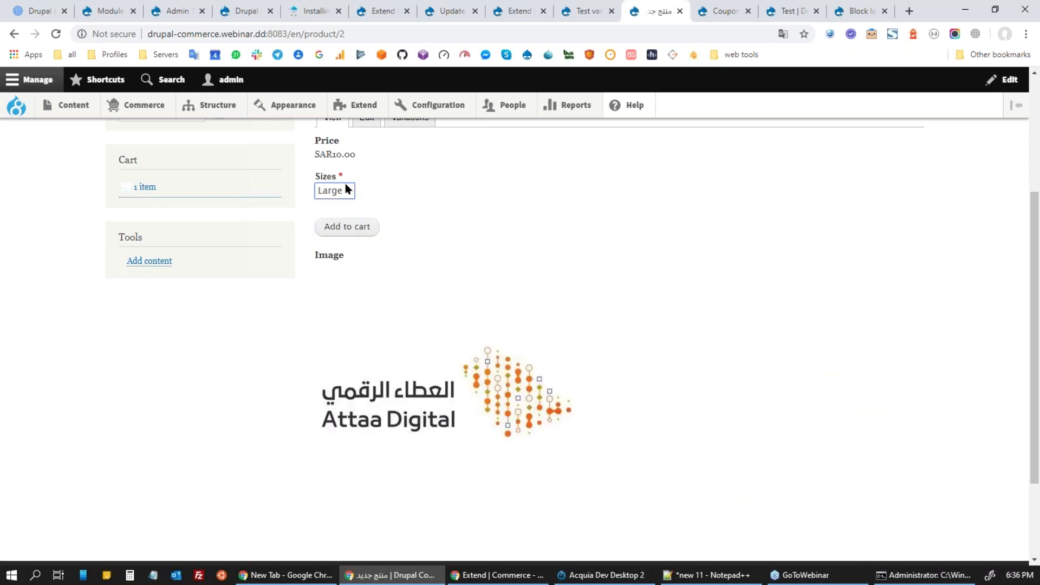
{"action": "mouse_move", "coordinate": [138, 105]}
{"action": "mouse_move", "coordinate": [139, 156]}
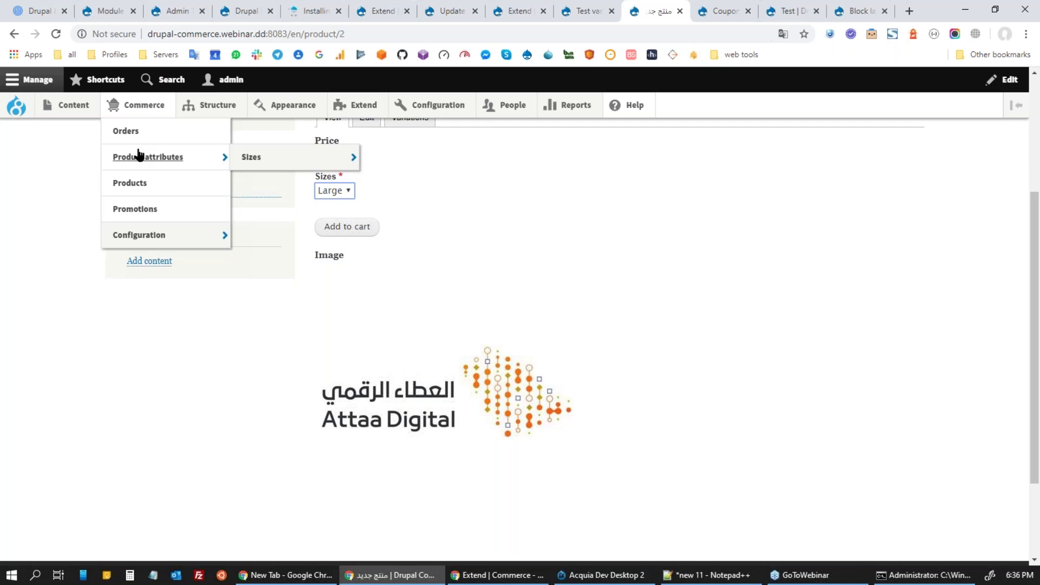
- Set the Sizes attribute's element type to Radio buttons in a new tab and save it
{"action": "middle_click", "coordinate": [139, 156]}
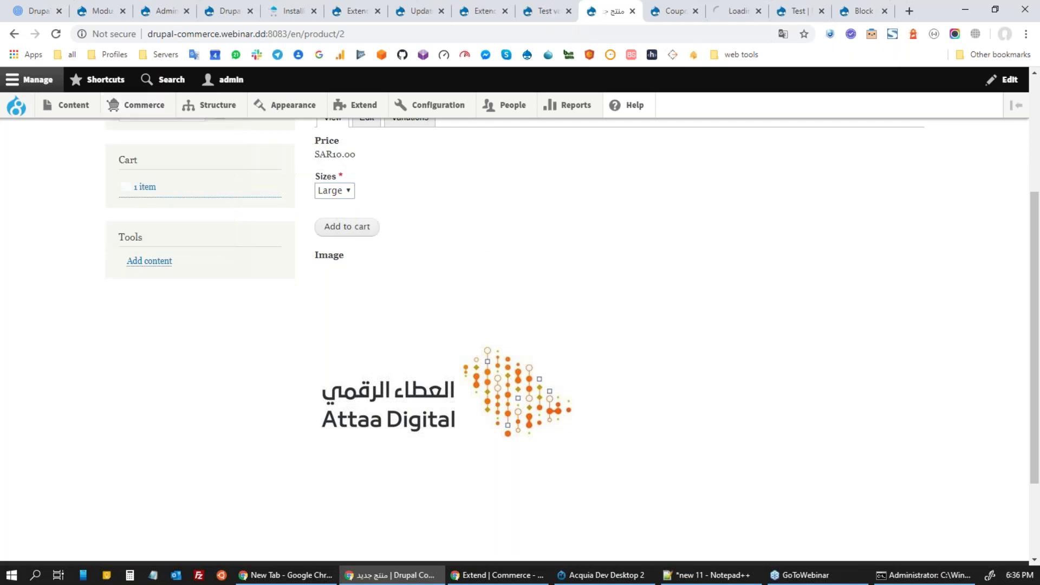
{"action": "key", "text": "ctrl+Tab"}
{"action": "left_click", "coordinate": [131, 276]}
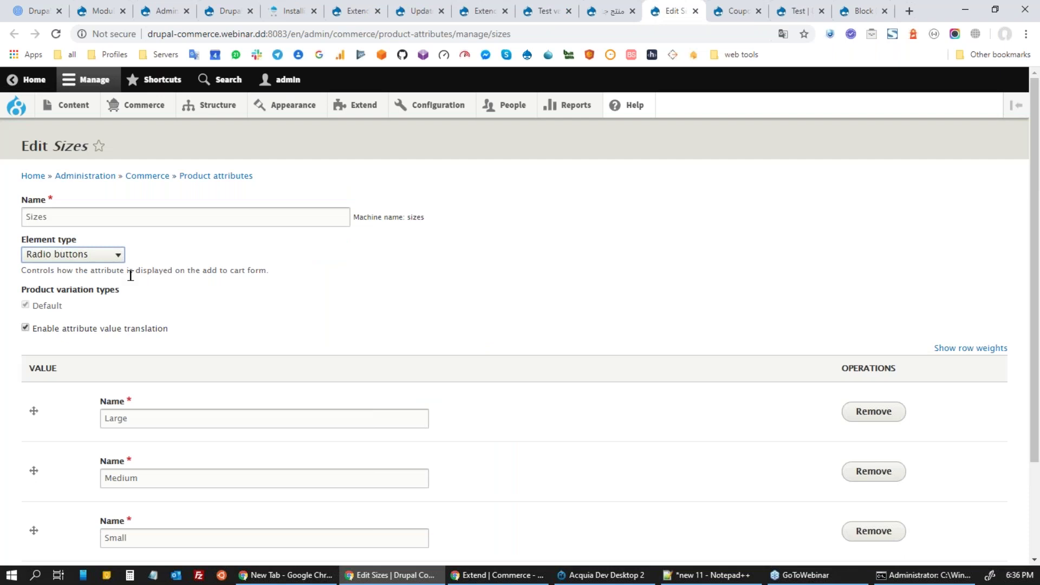
{"action": "scroll", "coordinate": [42, 414], "scroll_direction": "down", "scroll_amount": 2}
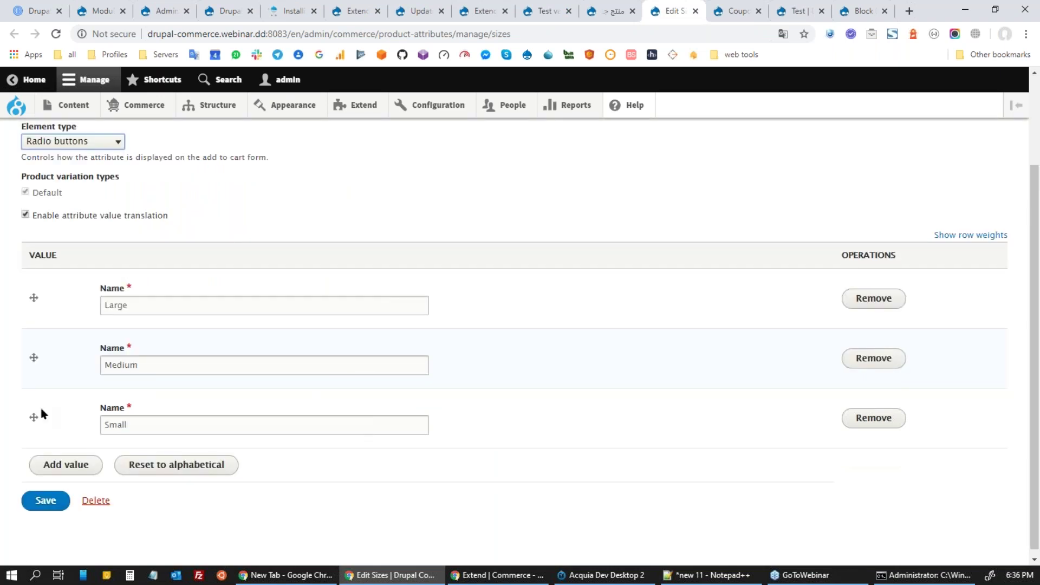
{"action": "left_click", "coordinate": [46, 500]}
{"action": "key", "text": "ctrl+shift+Tab"}
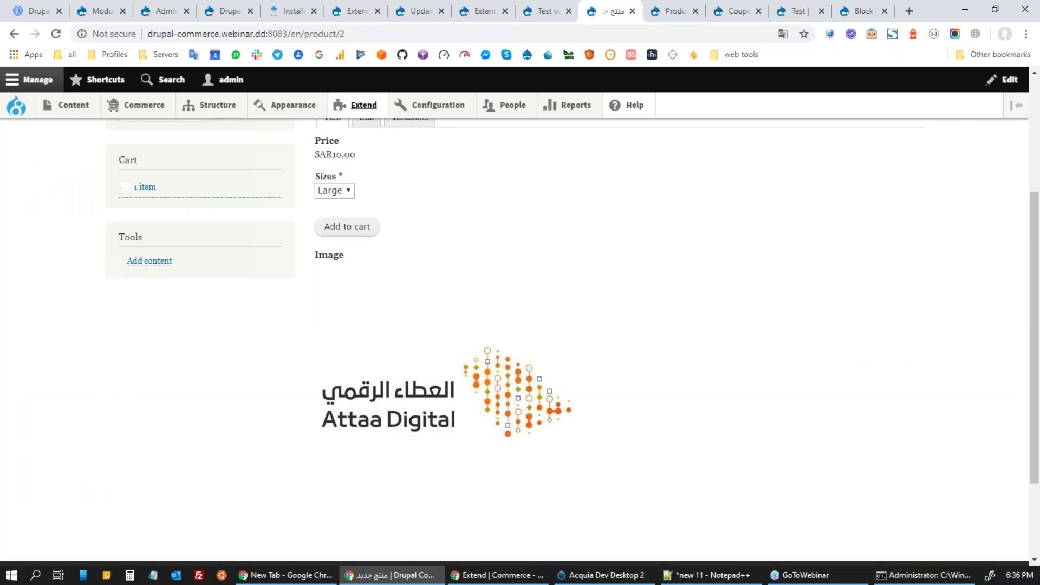
- Reload the product page and try the Small and Large radio options to compare prices
{"action": "scroll", "coordinate": [470, 220], "scroll_direction": "up", "scroll_amount": 3}
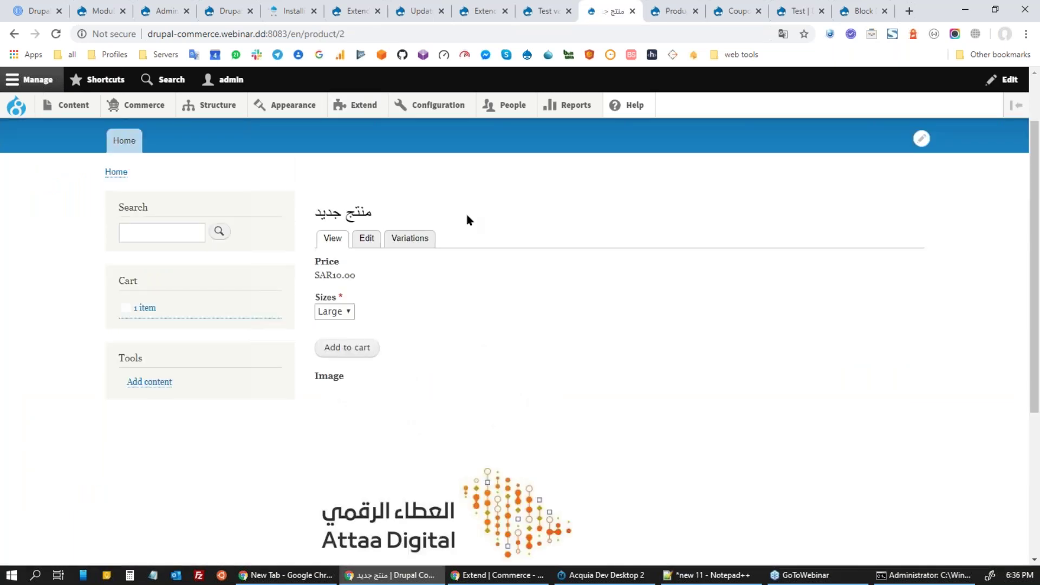
{"action": "key", "text": "F5"}
{"action": "scroll", "coordinate": [339, 197], "scroll_direction": "down", "scroll_amount": 3}
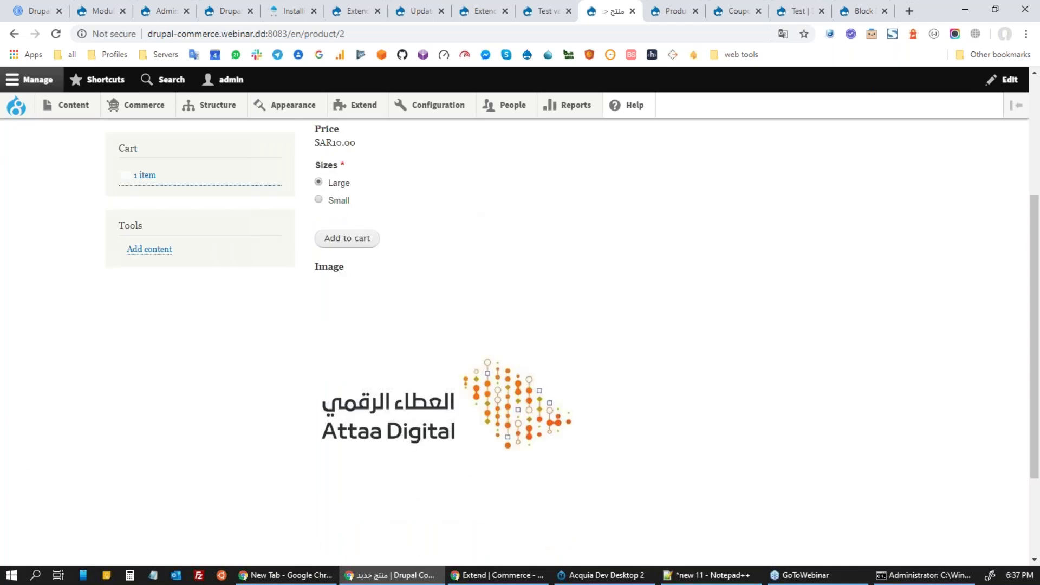
{"action": "left_click", "coordinate": [343, 200]}
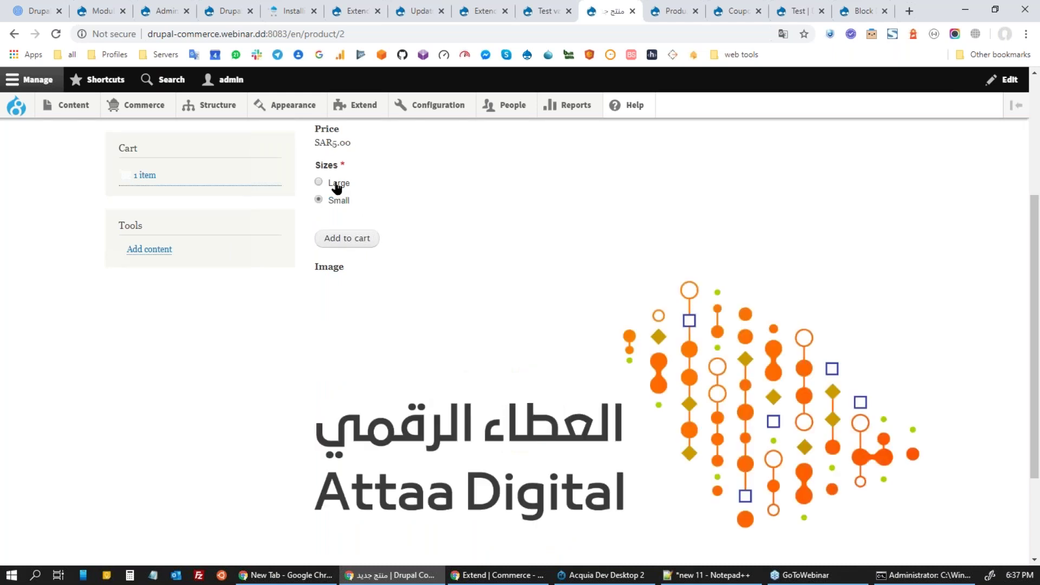
{"action": "left_click", "coordinate": [337, 185]}
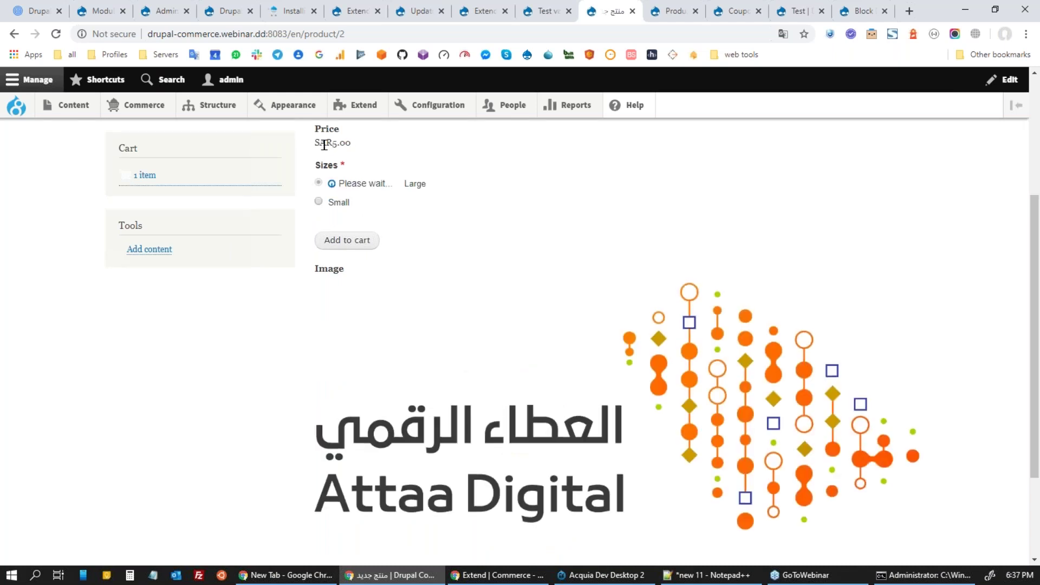
- Glance through the attributes, variations and coupons tabs, then reload the product page
{"action": "left_click", "coordinate": [676, 8]}
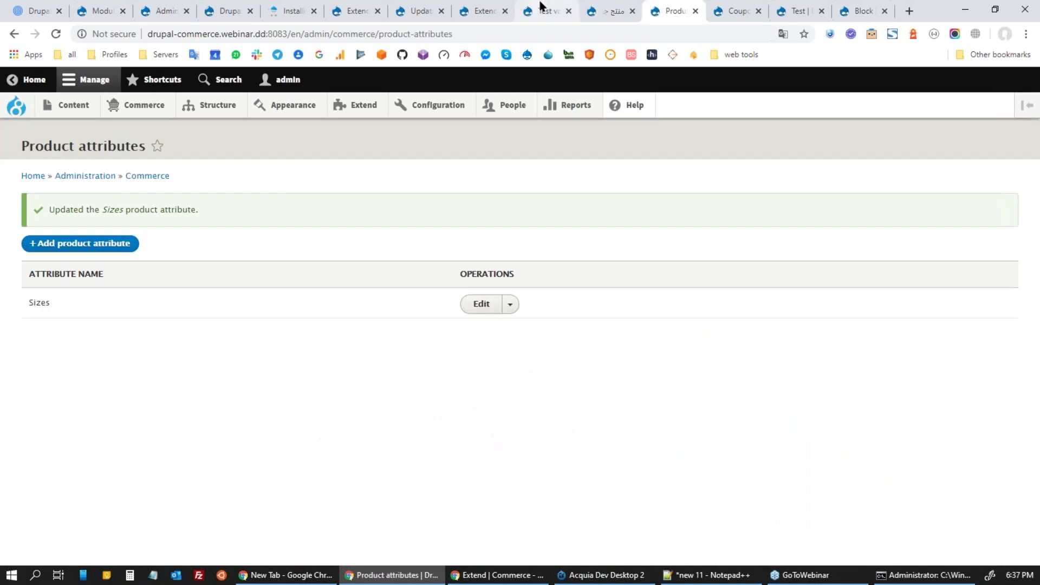
{"action": "left_click", "coordinate": [542, 7]}
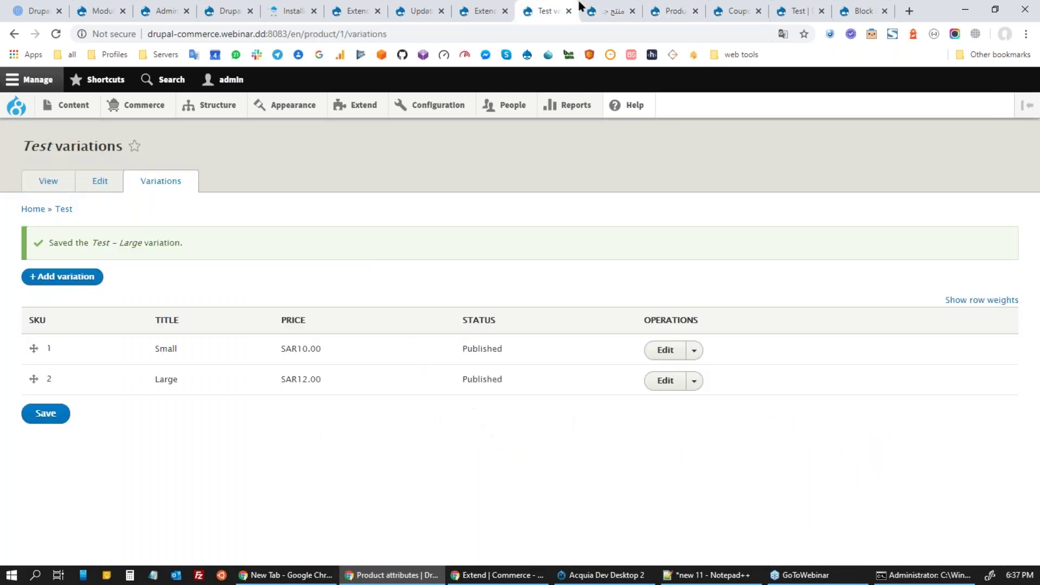
{"action": "left_click", "coordinate": [597, 8]}
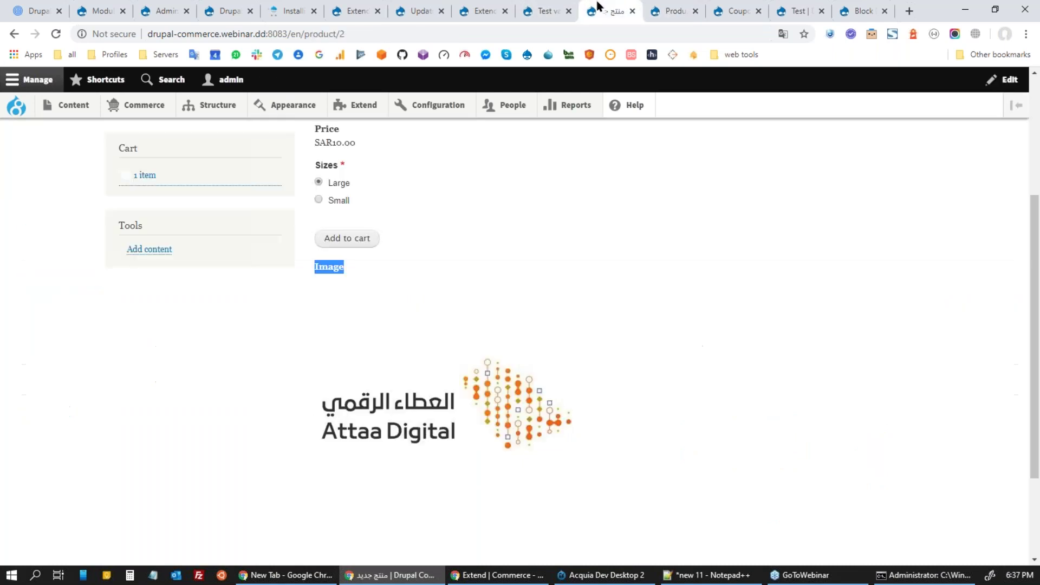
{"action": "left_click", "coordinate": [677, 9]}
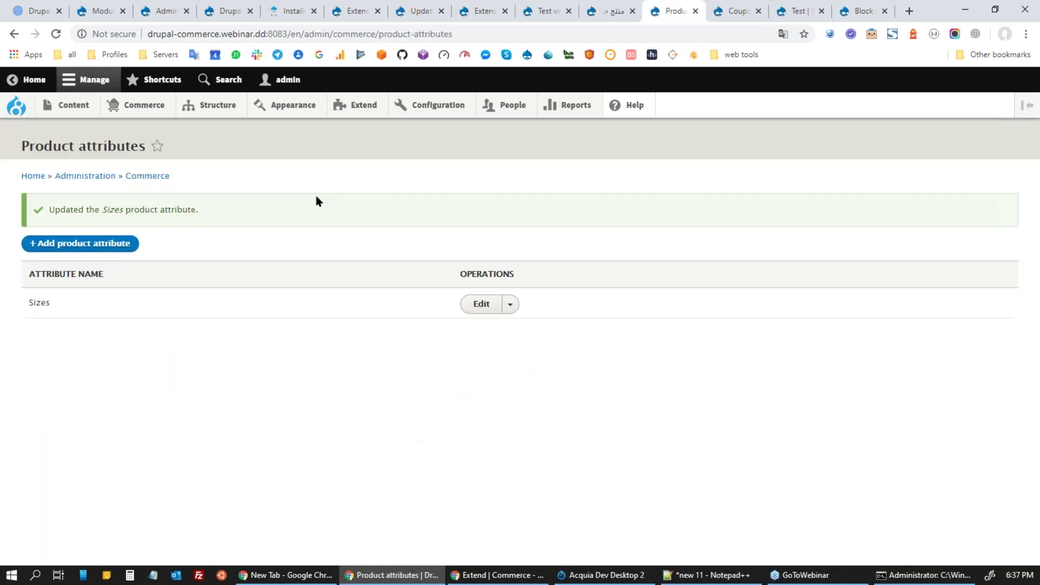
{"action": "key", "text": "ctrl+Tab"}
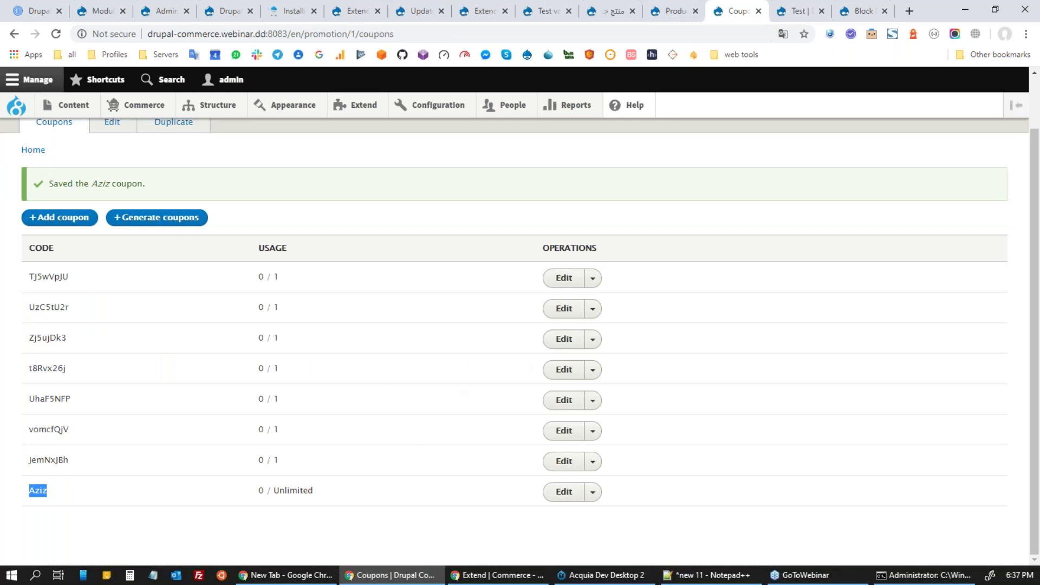
{"action": "key", "text": "ctrl+shift+Tab"}
{"action": "key", "text": "ctrl+shift+Tab"}
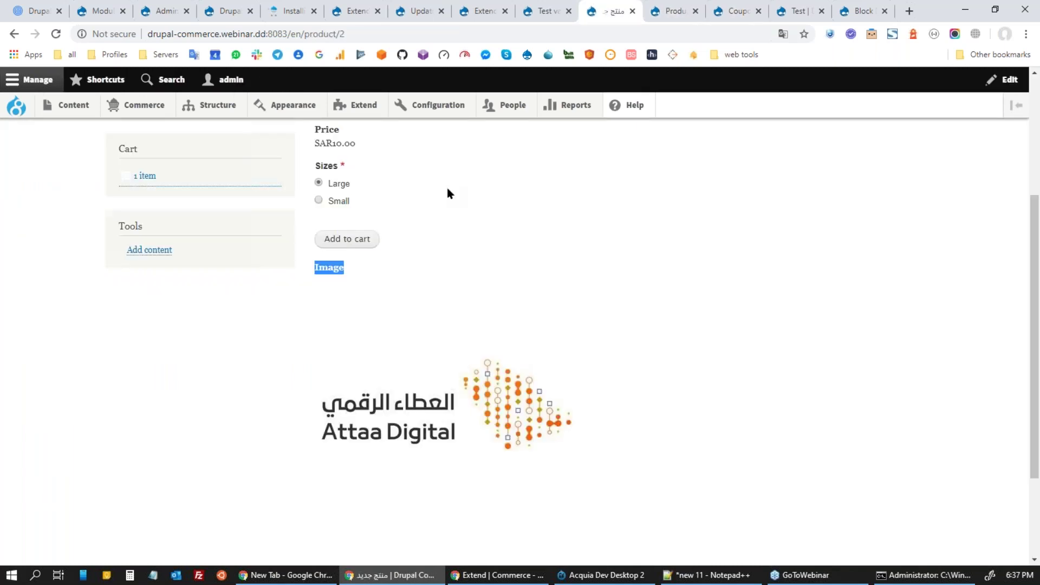
{"action": "key", "text": "F5"}
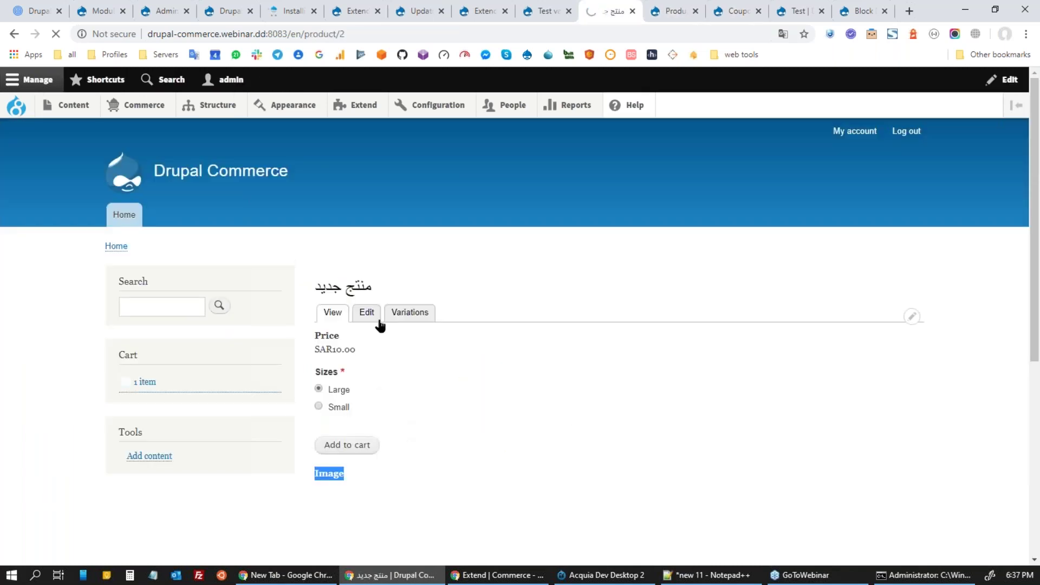
- Re-save the Small variation from the product's Variations list
{"action": "left_click", "coordinate": [378, 321]}
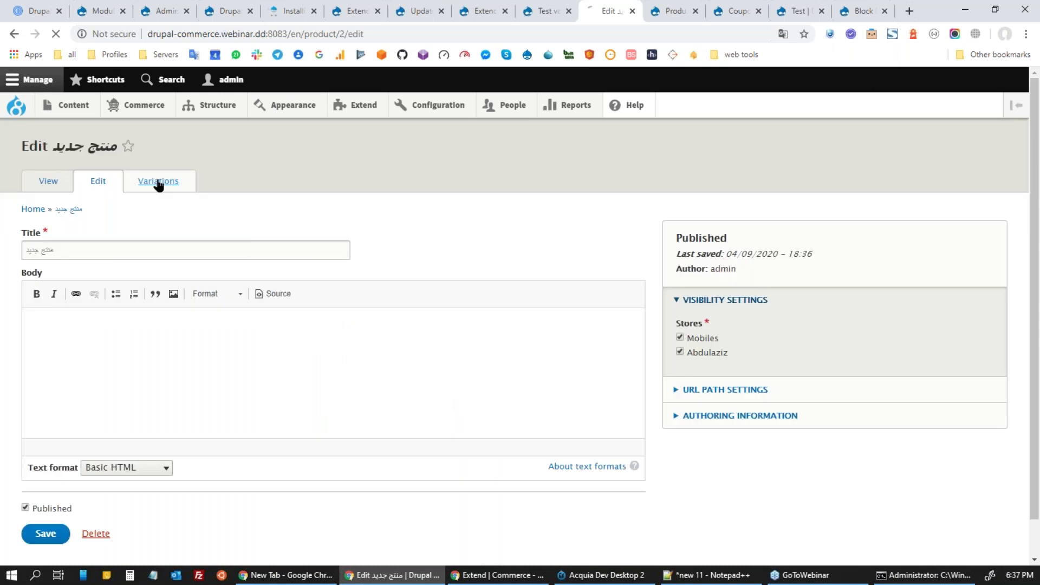
{"action": "left_click", "coordinate": [158, 183]}
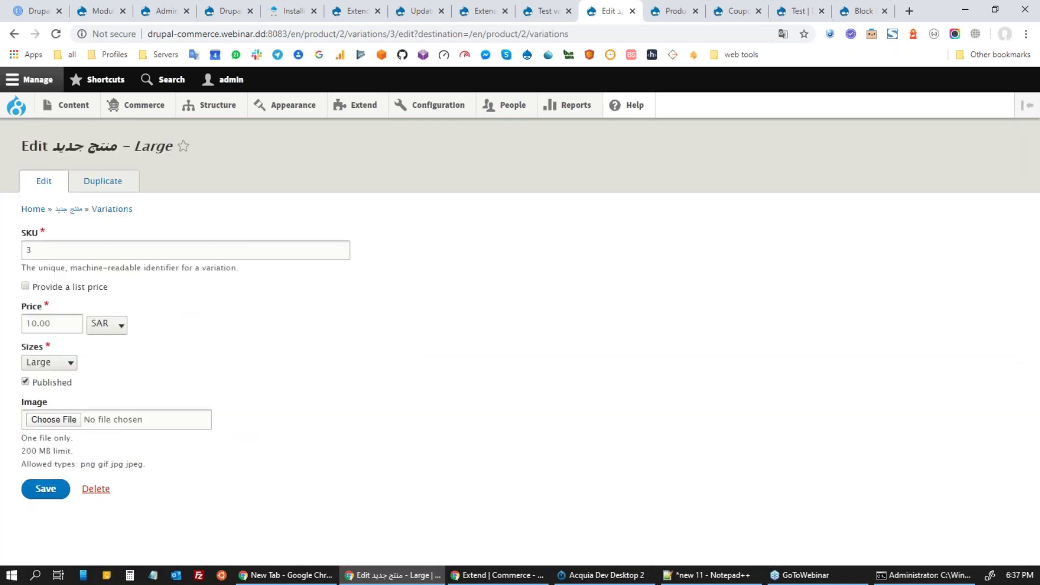
{"action": "left_click", "coordinate": [53, 419]}
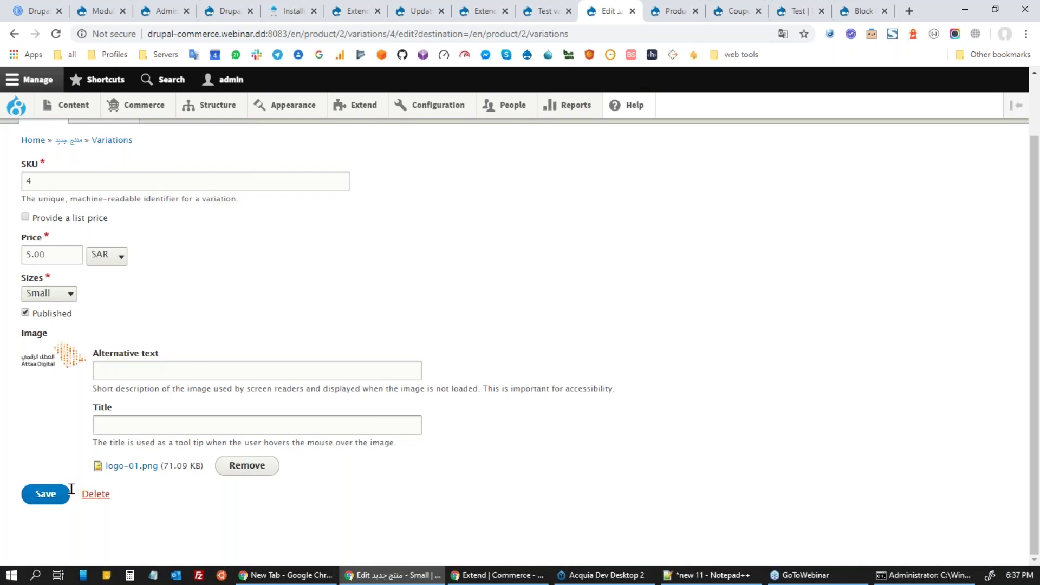
{"action": "left_click", "coordinate": [238, 99]}
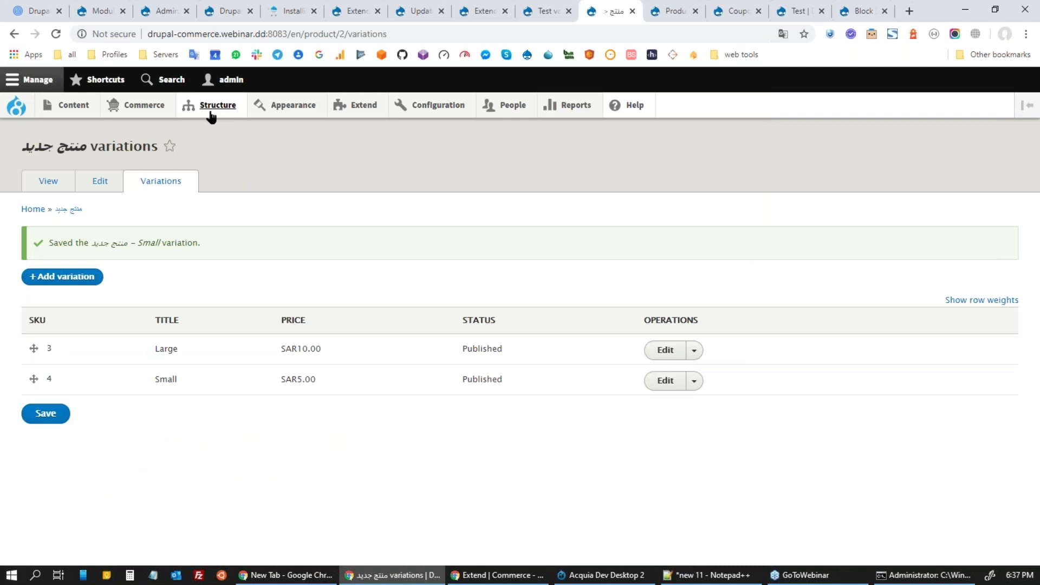
- Go via Product types and Product variation types to the Default variation type's Manage fields page
{"action": "mouse_move", "coordinate": [138, 106]}
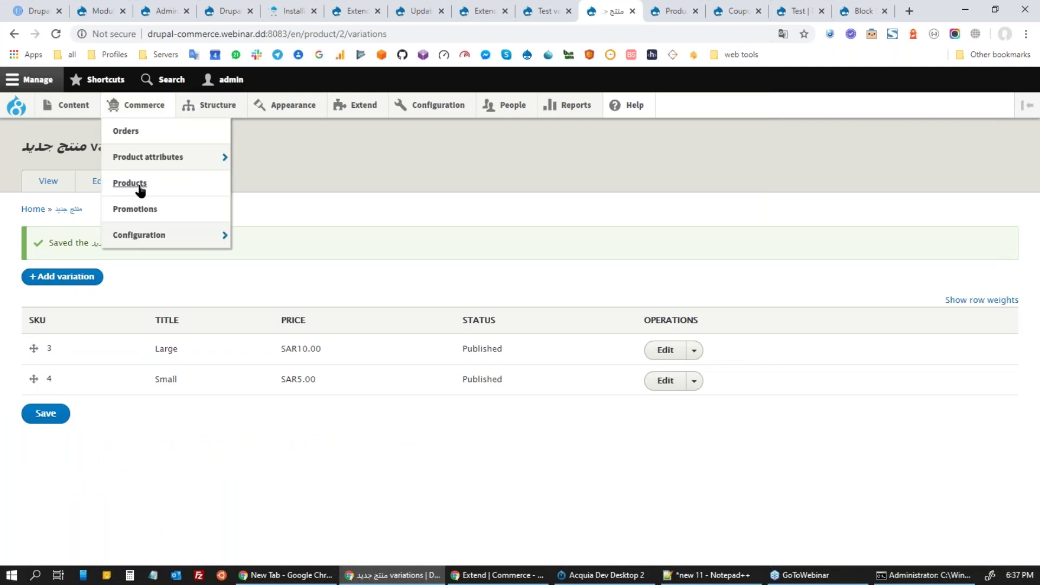
{"action": "left_click", "coordinate": [130, 183]}
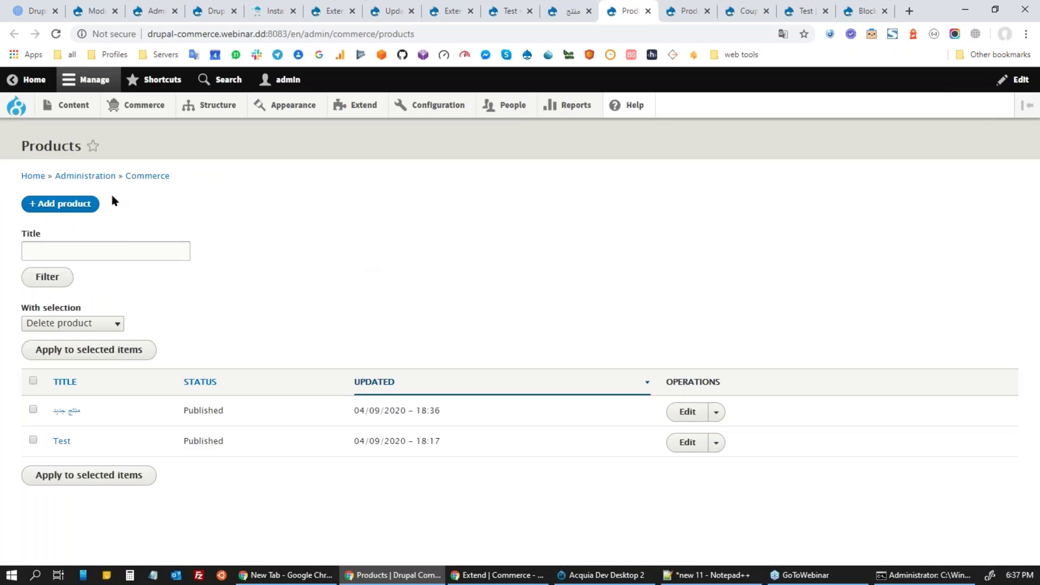
{"action": "mouse_move", "coordinate": [143, 104]}
{"action": "mouse_move", "coordinate": [139, 234]}
{"action": "mouse_move", "coordinate": [258, 261]}
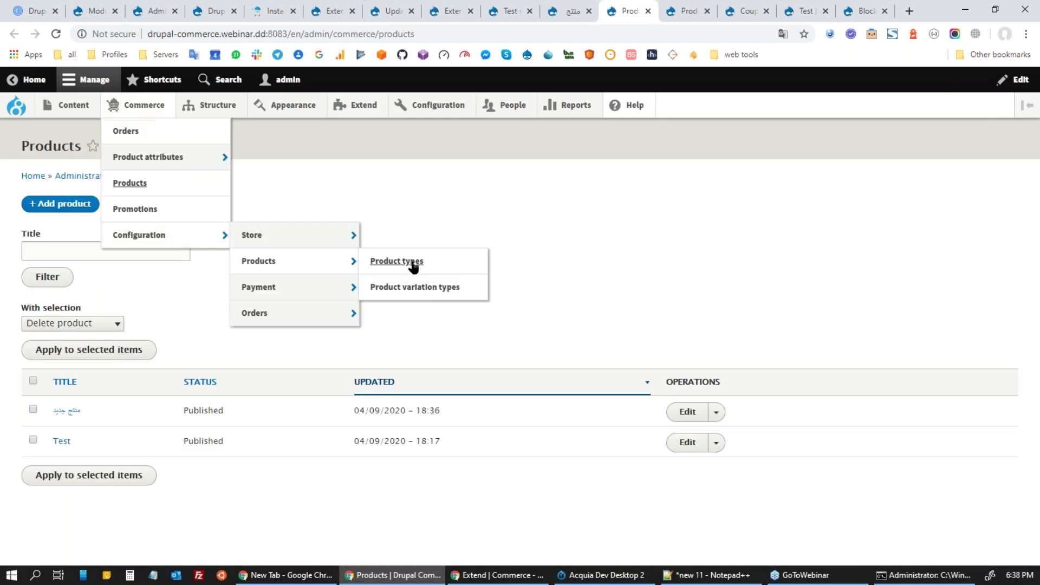
{"action": "left_click", "coordinate": [413, 264]}
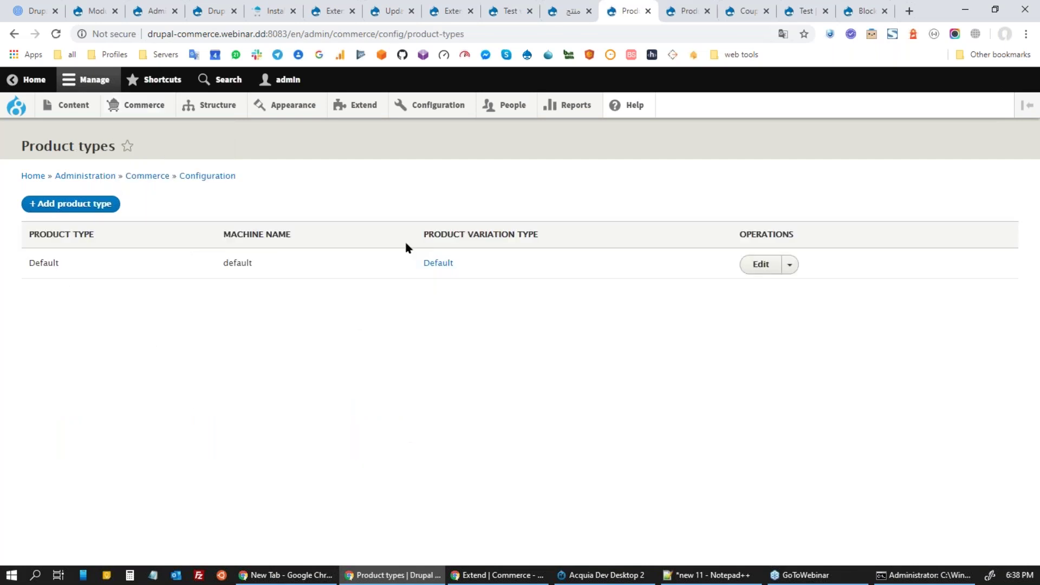
{"action": "left_click", "coordinate": [759, 265]}
{"action": "mouse_move", "coordinate": [275, 305]}
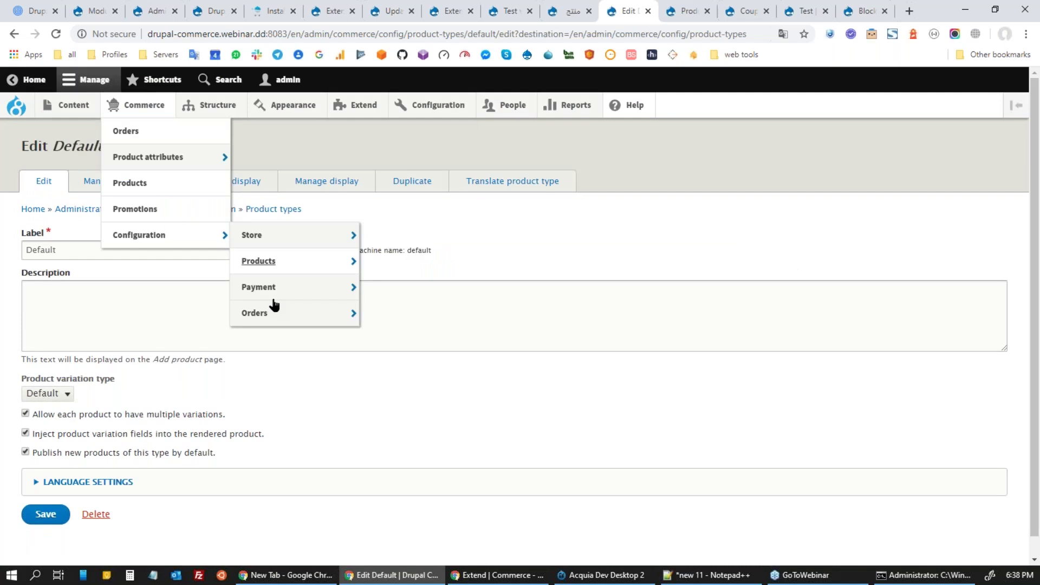
{"action": "mouse_move", "coordinate": [325, 261]}
{"action": "left_click", "coordinate": [420, 282]}
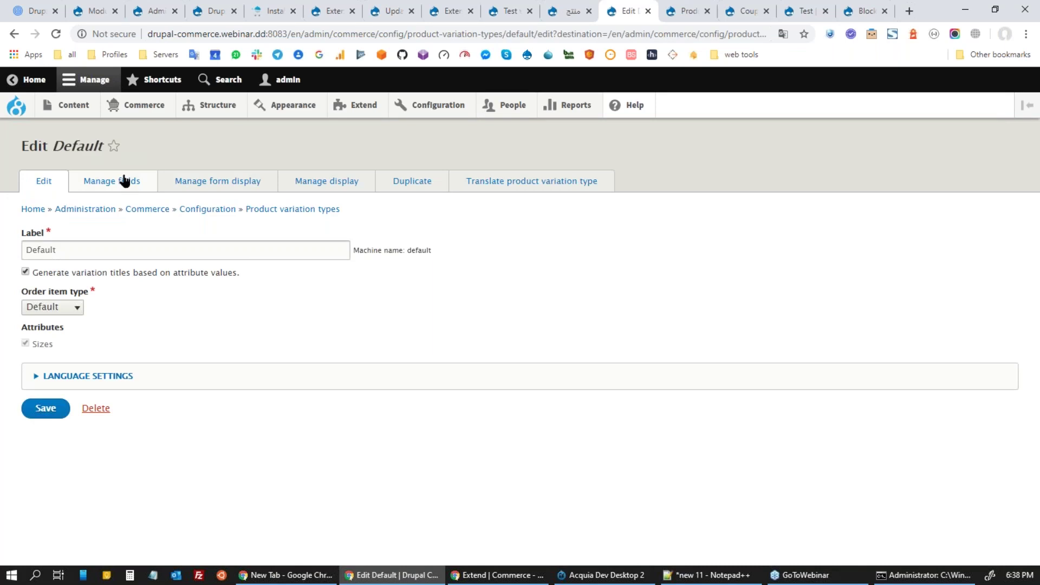
{"action": "left_click", "coordinate": [125, 181]}
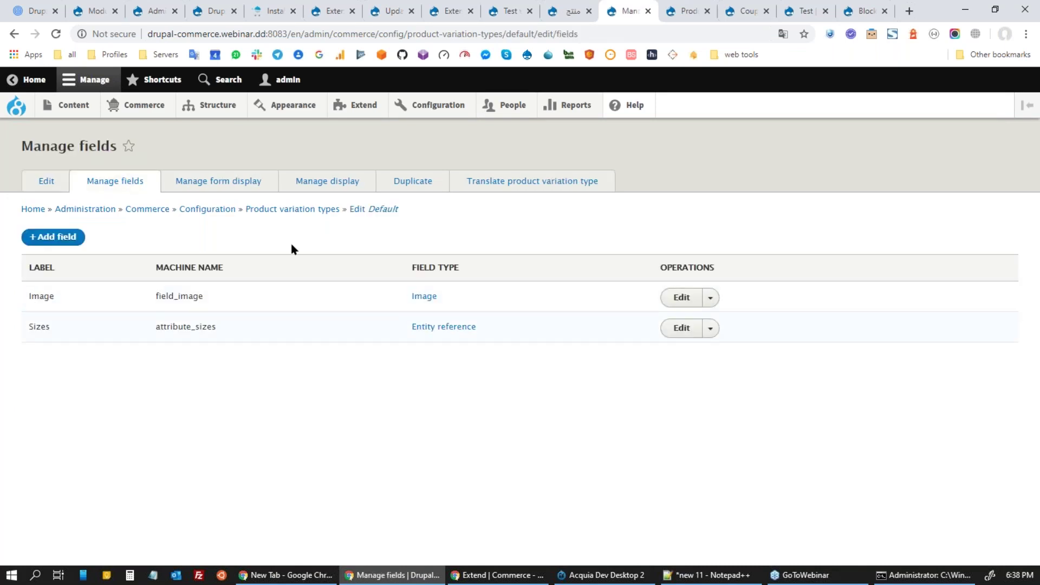
- Move the variation Image field above Price in Manage display and save the new order
{"action": "left_click", "coordinate": [340, 184]}
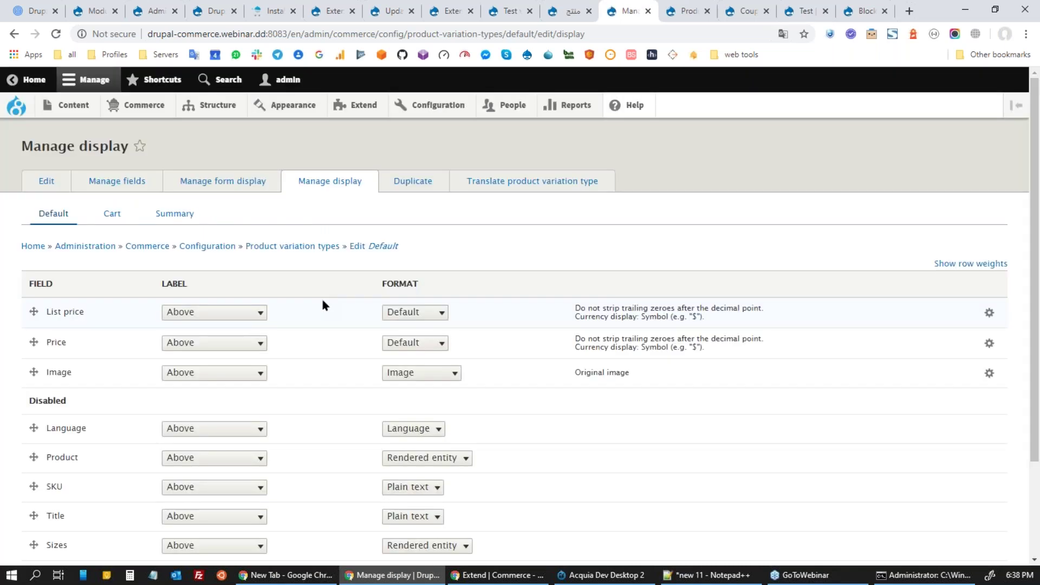
{"action": "left_click_drag", "start_coordinate": [33, 373], "coordinate": [32, 187]}
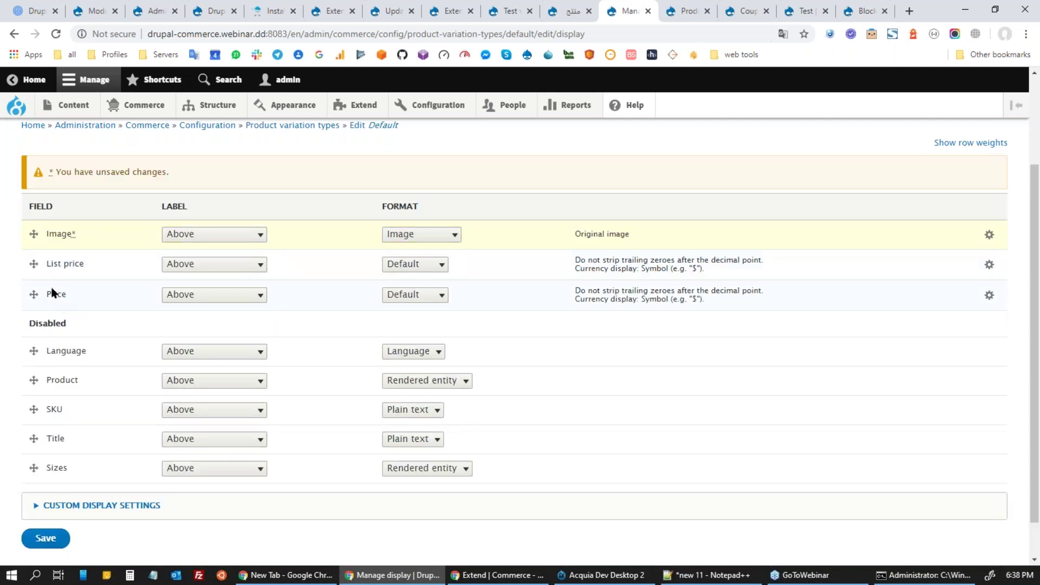
{"action": "scroll", "coordinate": [49, 530], "scroll_direction": "down", "scroll_amount": 1}
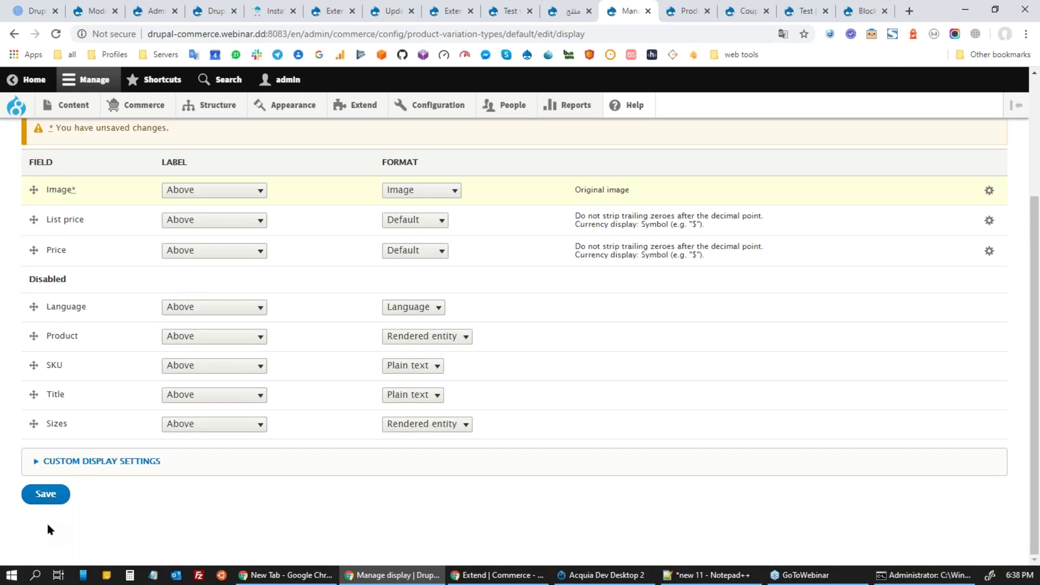
{"action": "left_click", "coordinate": [570, 8]}
- Preview the Test product page, then close it
{"action": "left_click", "coordinate": [510, 11]}
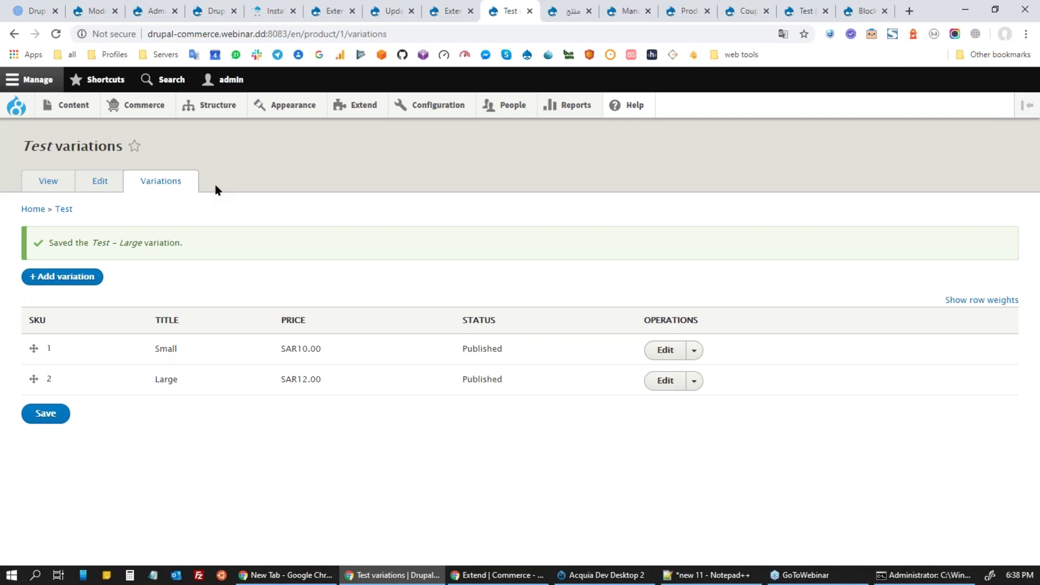
{"action": "left_click", "coordinate": [48, 181]}
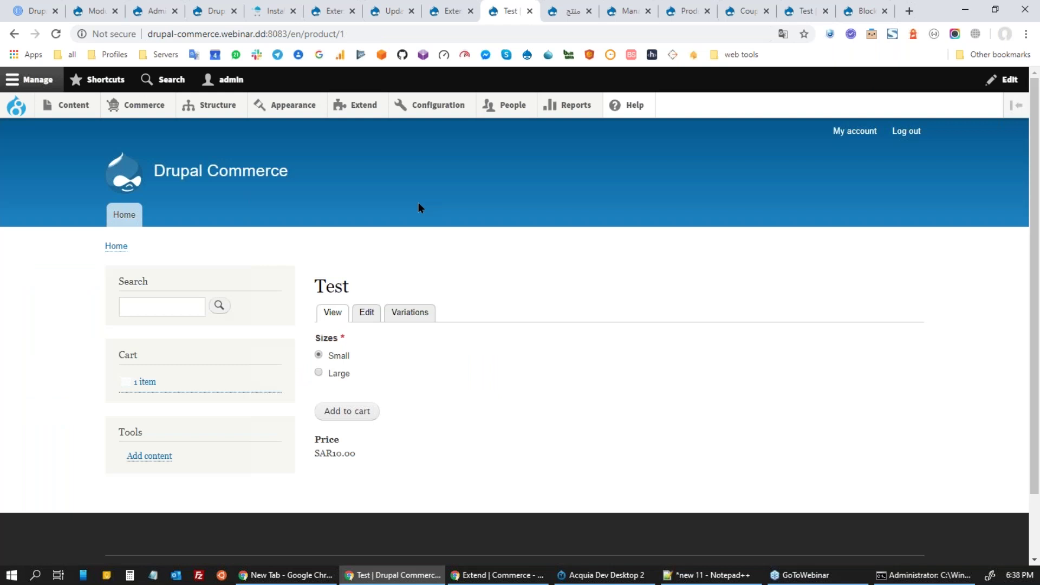
{"action": "key", "text": "ctrl+w"}
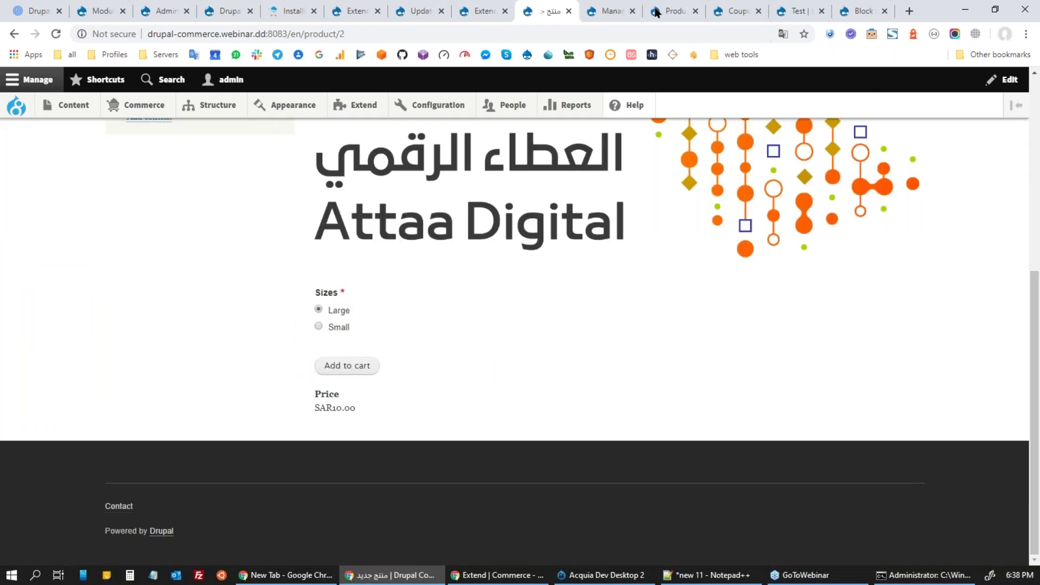
- Hide the Image label, use a 100×100 thumbnail linked to content, save, and reload the product page
{"action": "left_click", "coordinate": [611, 12]}
{"action": "left_click", "coordinate": [238, 357]}
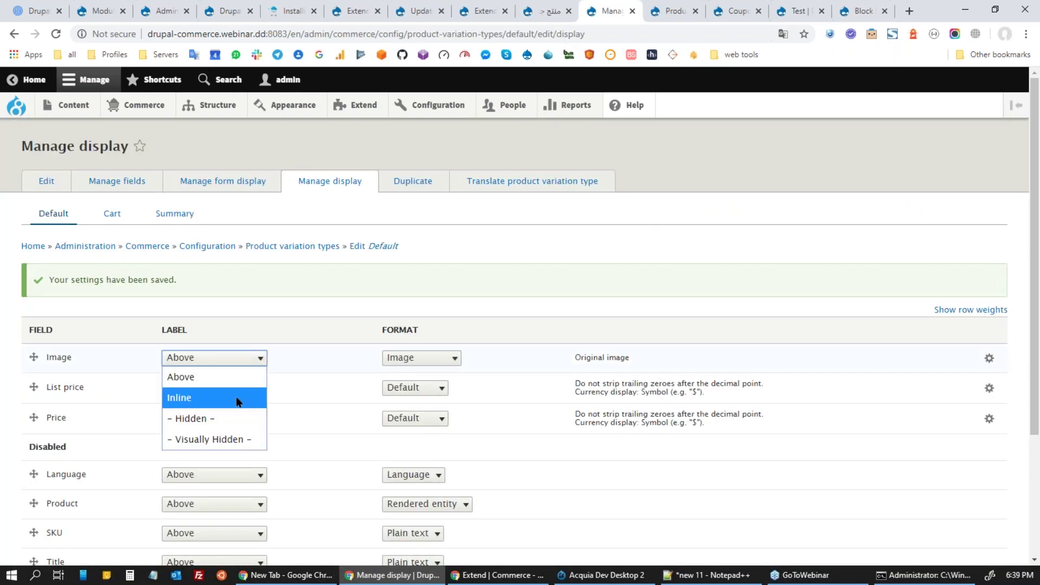
{"action": "left_click", "coordinate": [216, 419]}
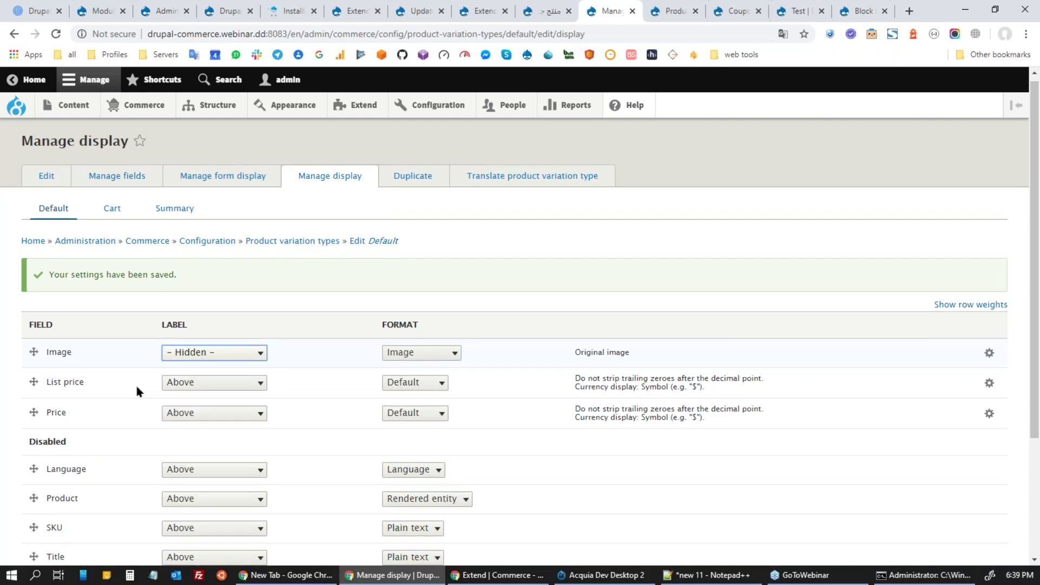
{"action": "left_click", "coordinate": [989, 352]}
{"action": "left_click", "coordinate": [423, 267]}
{"action": "left_click", "coordinate": [417, 312]}
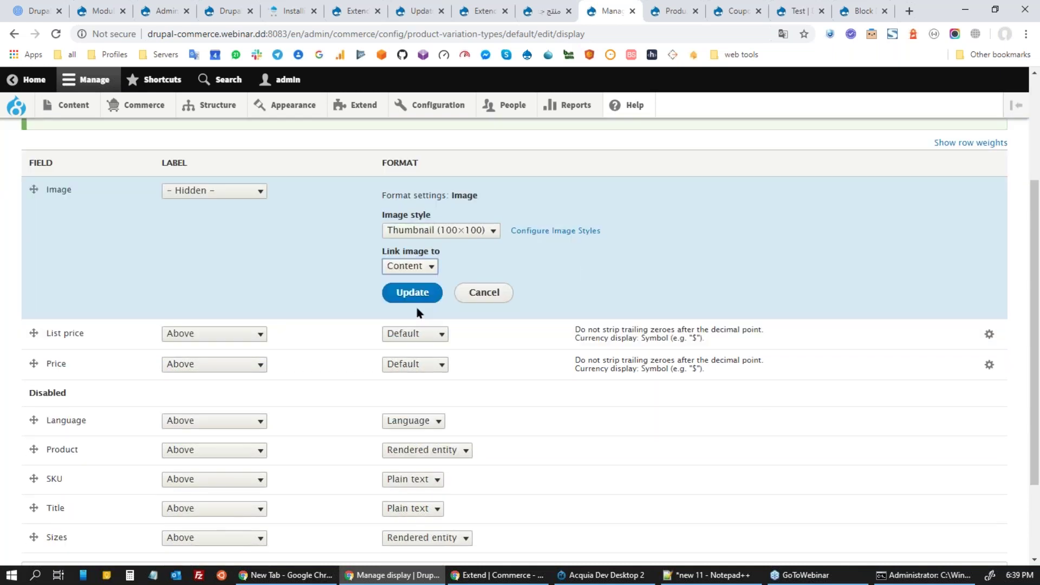
{"action": "left_click", "coordinate": [424, 301]}
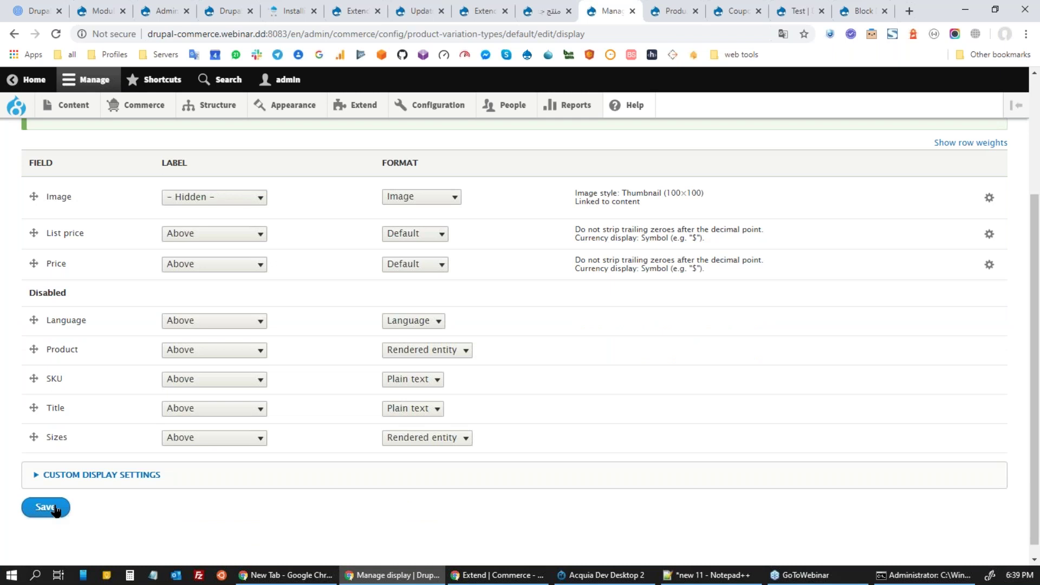
{"action": "left_click", "coordinate": [46, 507]}
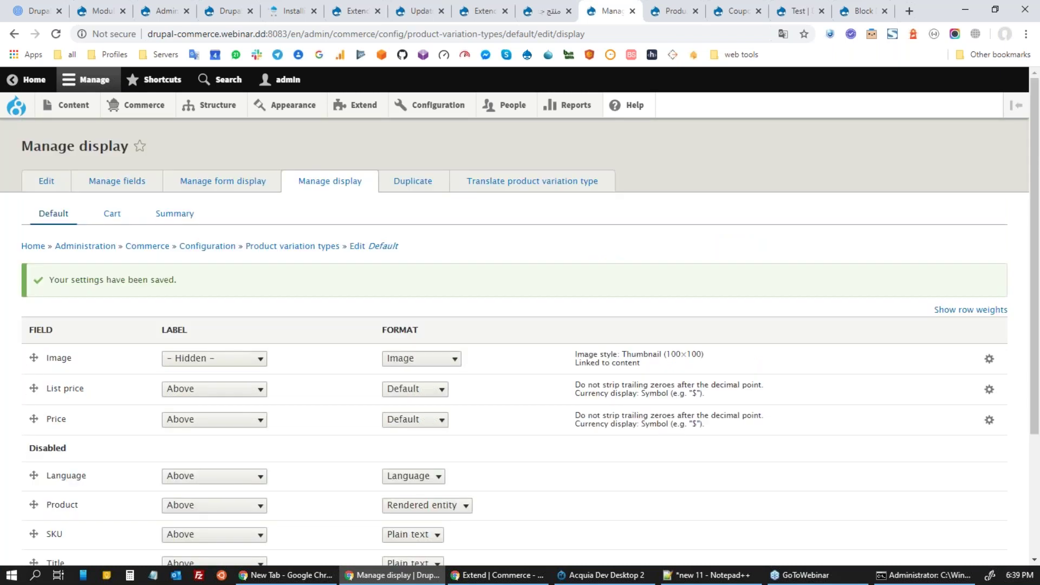
{"action": "key", "text": "ctrl+shift+Tab"}
{"action": "key", "text": "F5"}
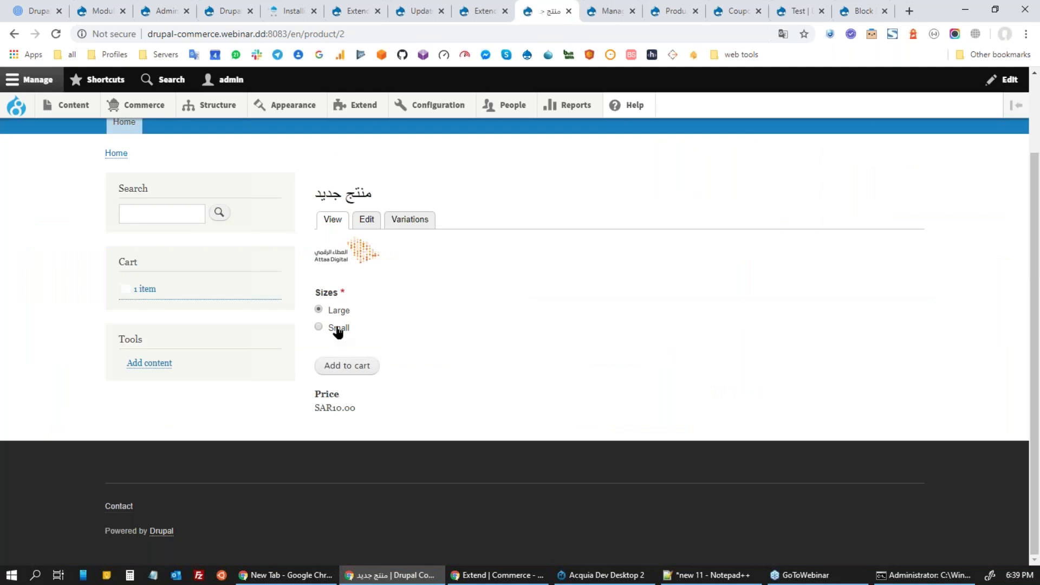
- Select the Small size on the product page so the price shows SAR5.00
{"action": "left_click", "coordinate": [337, 328]}
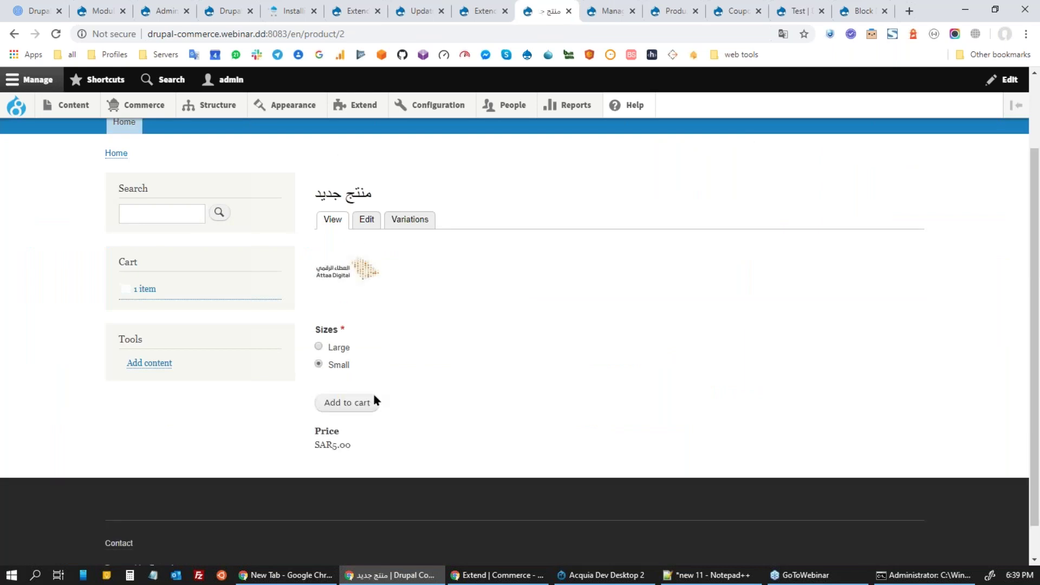
{"action": "left_click", "coordinate": [498, 9]}
{"action": "left_click", "coordinate": [549, 9]}
- Close the duplicate Extend and Update tabs
{"action": "left_click", "coordinate": [664, 7]}
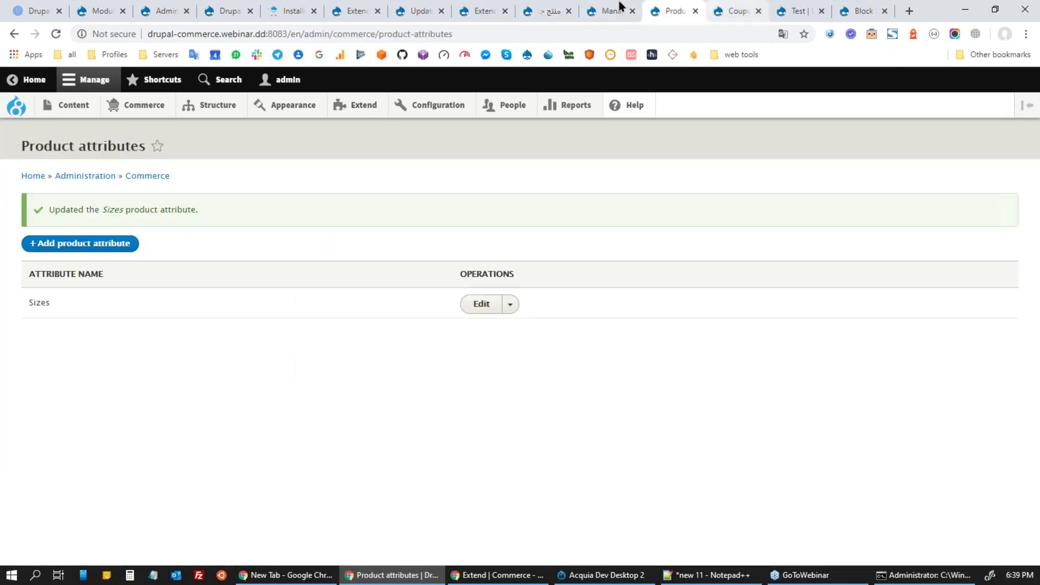
{"action": "left_click", "coordinate": [477, 9]}
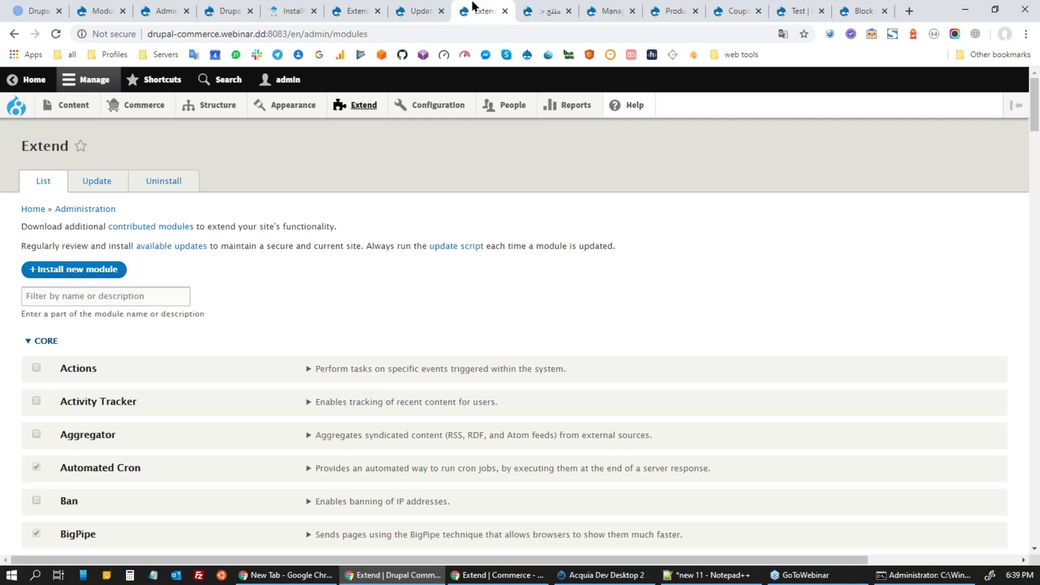
{"action": "key", "text": "ctrl+w"}
{"action": "key", "text": "ctrl+w"}
{"action": "left_click", "coordinate": [453, 11]}
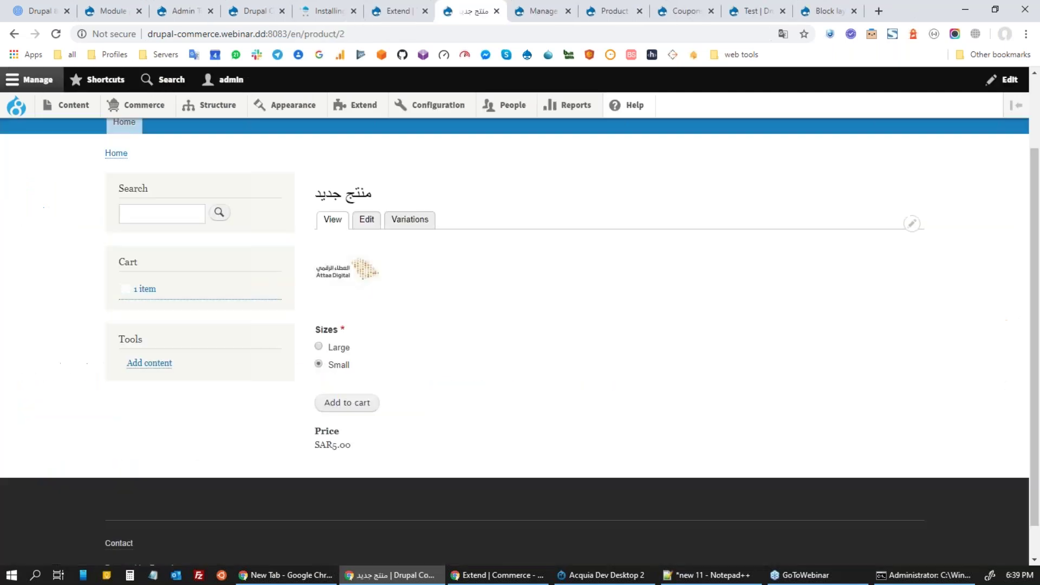
{"action": "left_click", "coordinate": [612, 11]}
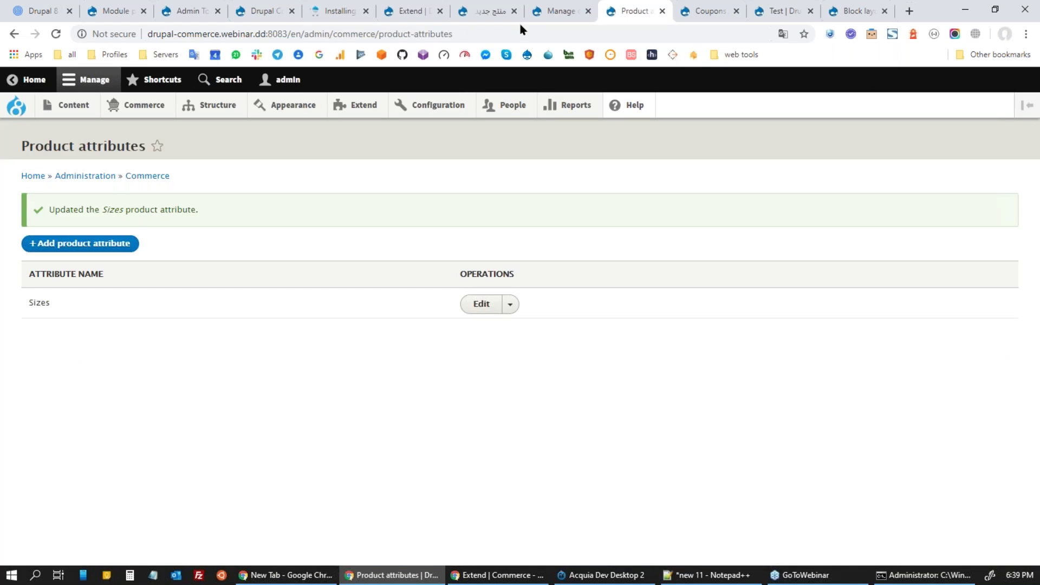
- Open Product types and Product variation types in new tabs from Commerce > Configuration > Products
{"action": "mouse_move", "coordinate": [139, 104]}
{"action": "mouse_move", "coordinate": [163, 235]}
{"action": "mouse_move", "coordinate": [282, 260]}
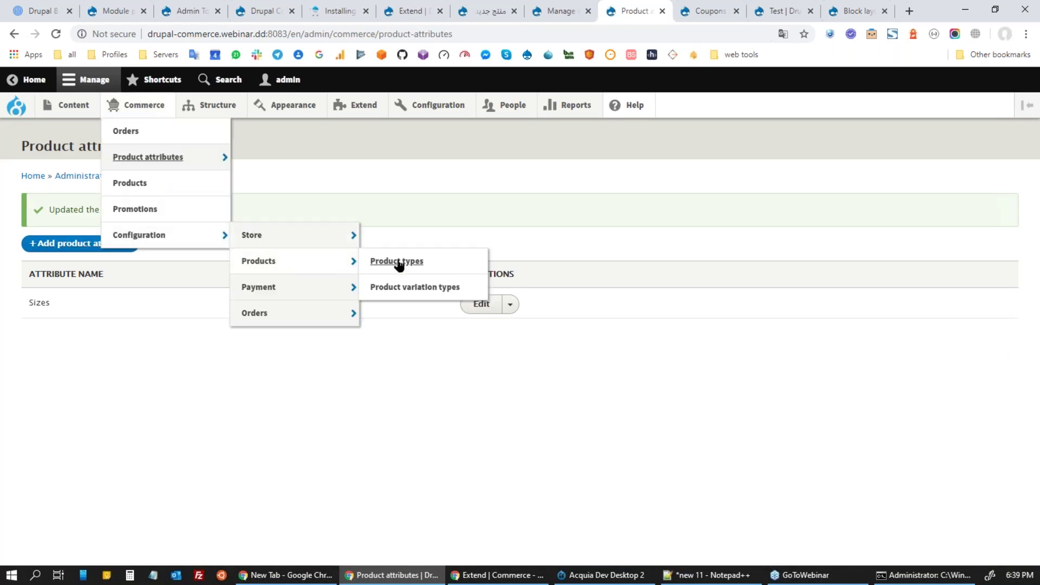
{"action": "middle_click", "coordinate": [396, 273]}
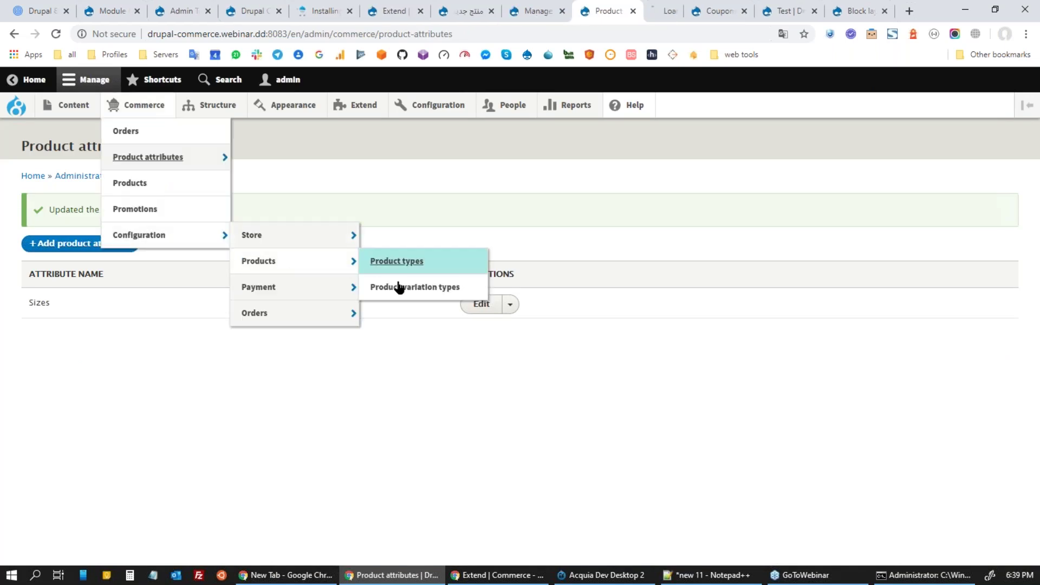
{"action": "middle_click", "coordinate": [399, 287]}
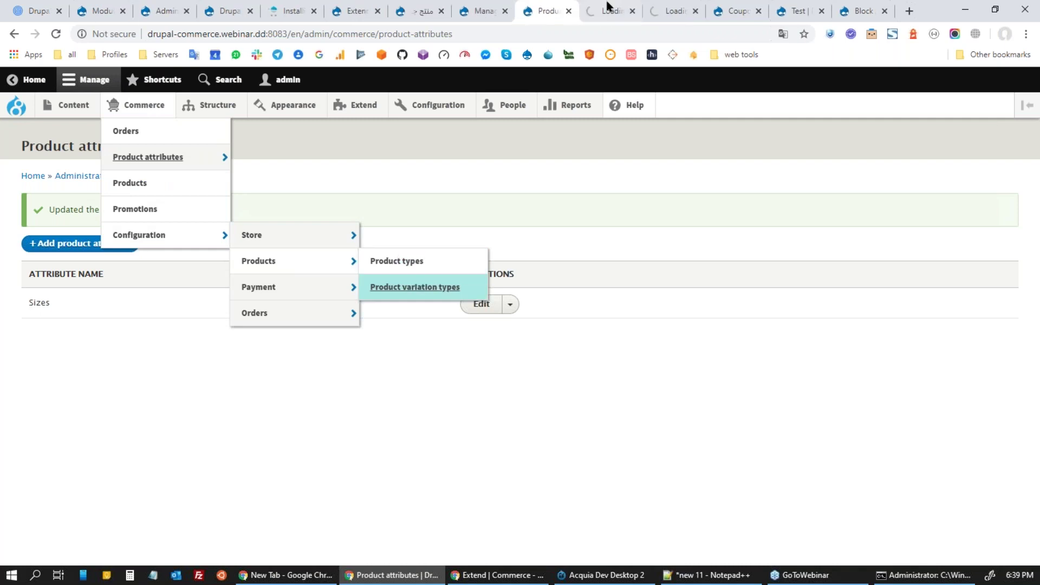
{"action": "left_click", "coordinate": [606, 7]}
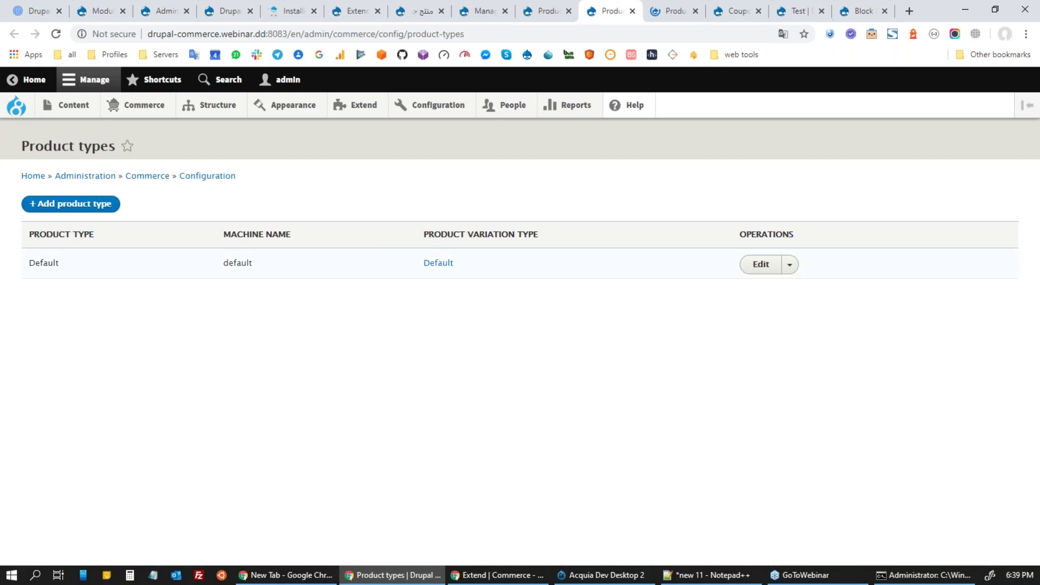
- In the Default variation type's Manage display, move Price above List price
{"action": "key", "text": "F5"}
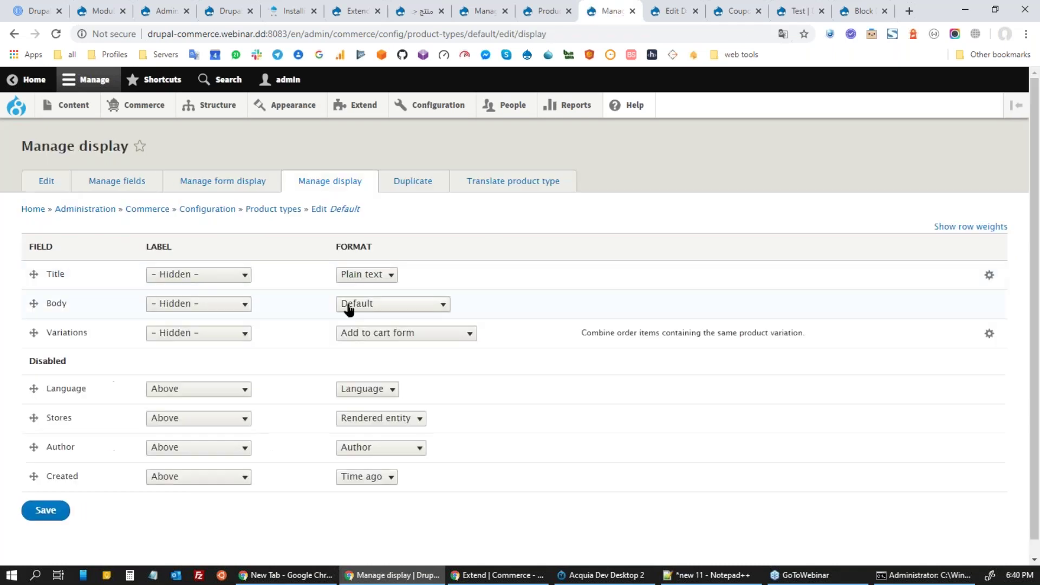
{"action": "left_click", "coordinate": [675, 11]}
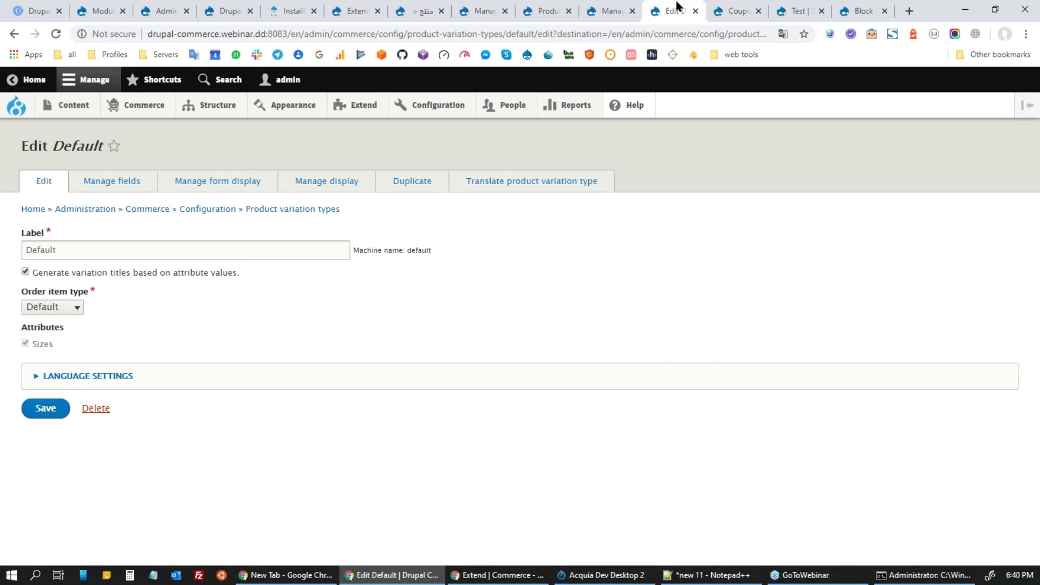
{"action": "left_click", "coordinate": [326, 181]}
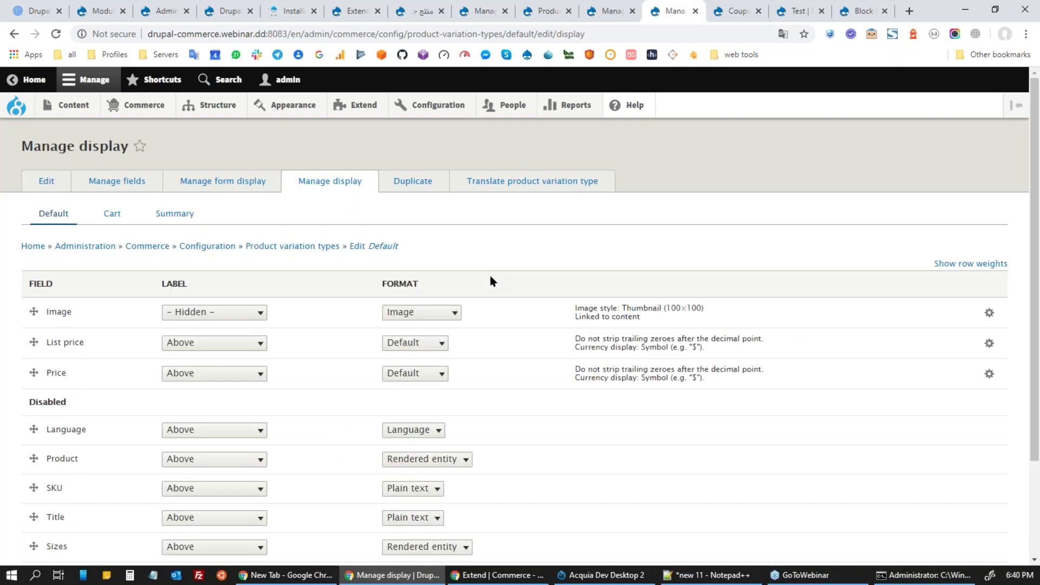
{"action": "left_click_drag", "start_coordinate": [33, 373], "coordinate": [34, 344]}
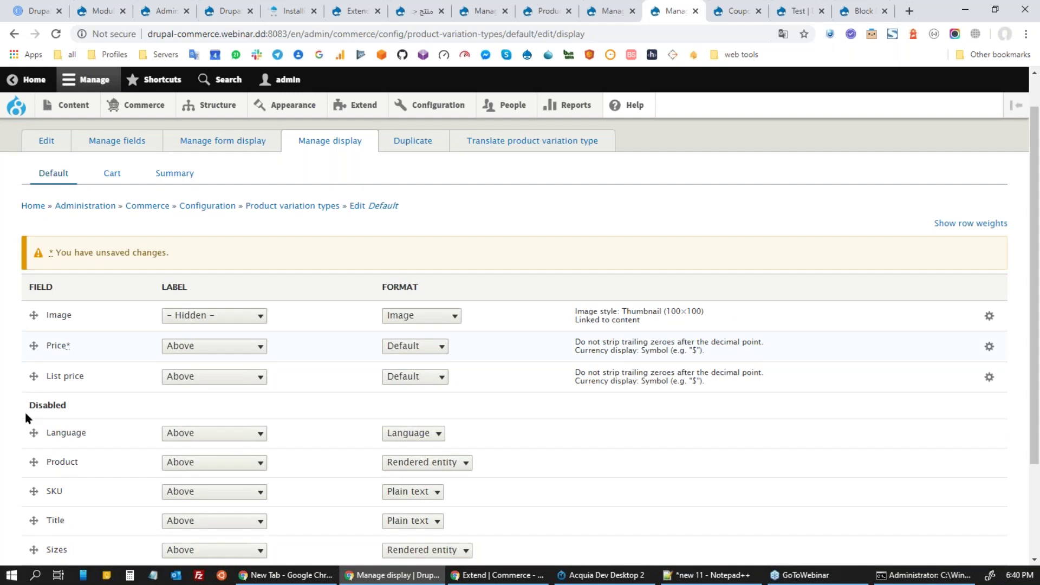
- Select the Large size on the product page to confirm the SAR10.00 price
{"action": "key", "text": "ctrl+7"}
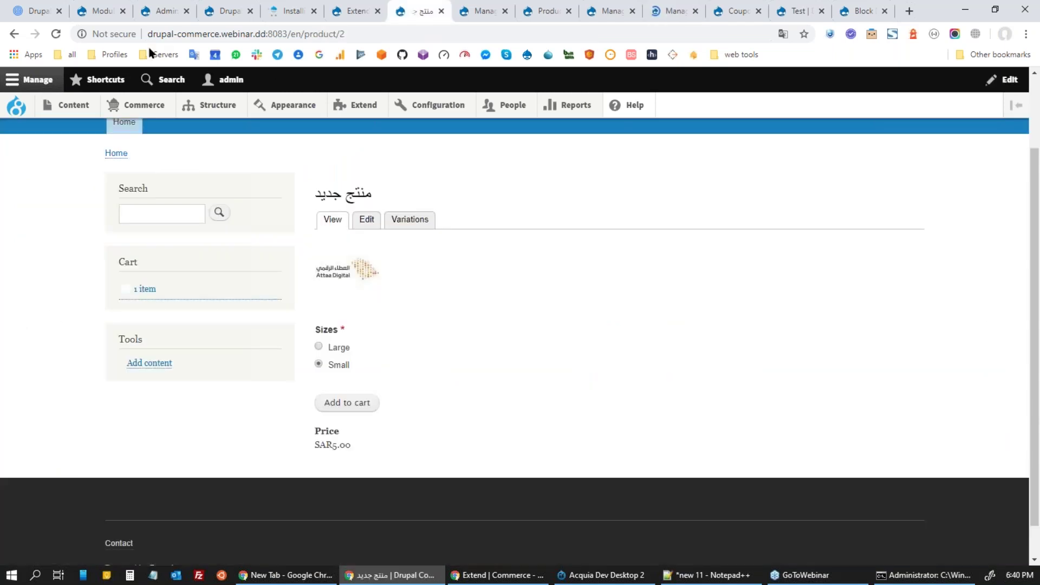
{"action": "left_click", "coordinate": [337, 347]}
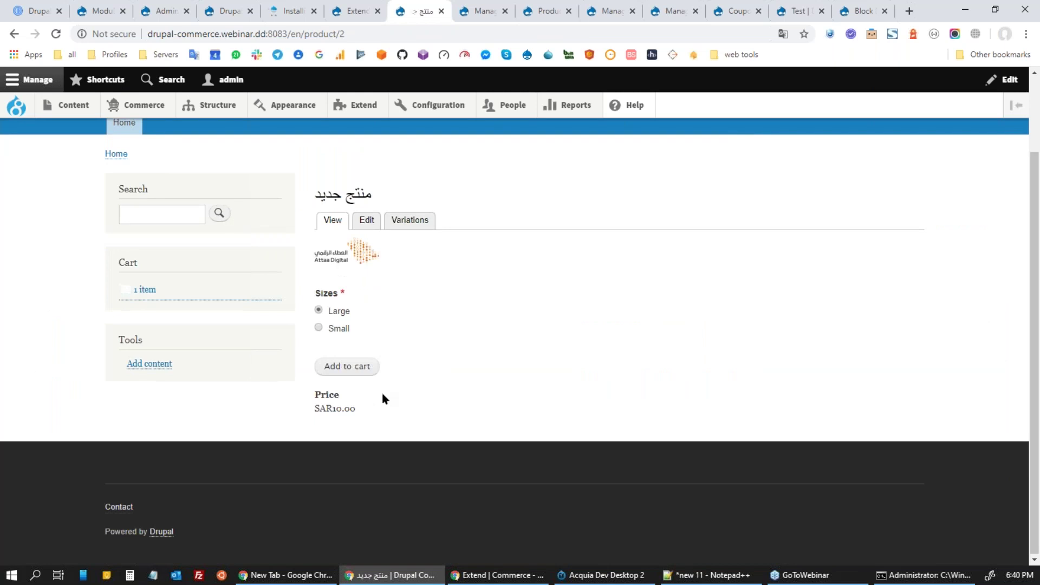
{"action": "left_click", "coordinate": [623, 8]}
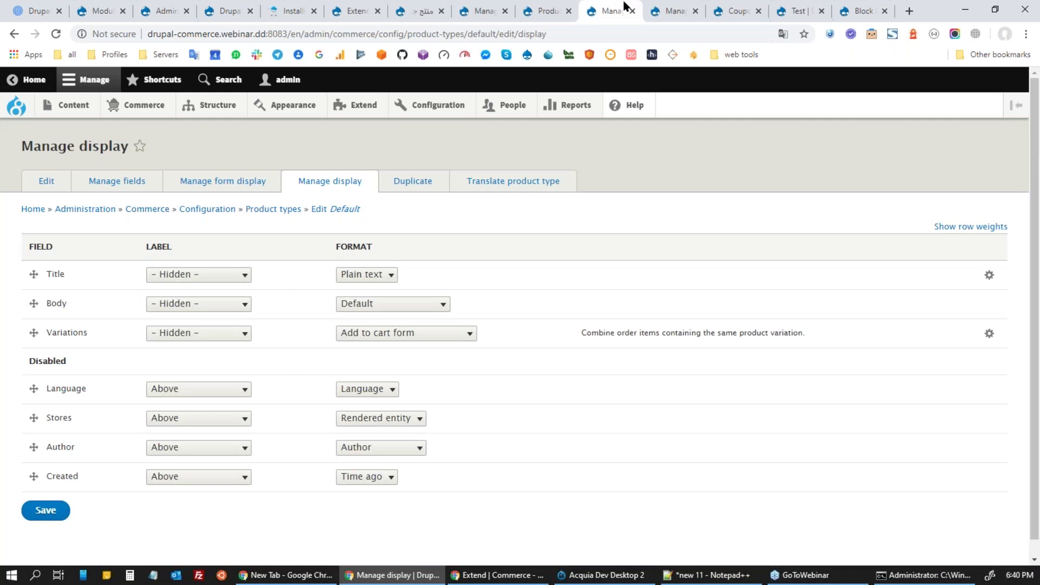
- Move Variations to the top of the product display and reload the product page
{"action": "left_click_drag", "start_coordinate": [34, 332], "coordinate": [33, 271]}
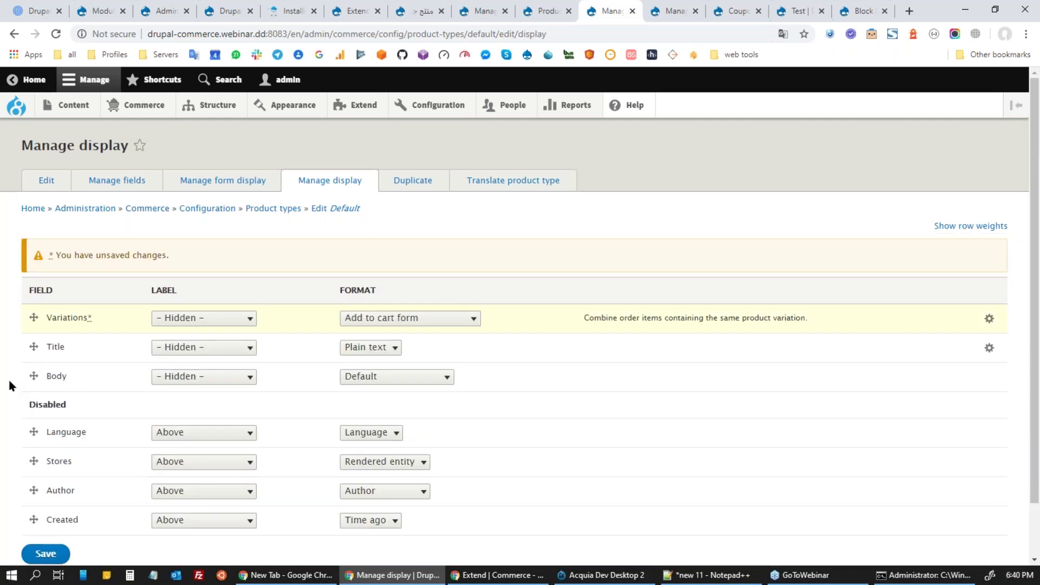
{"action": "key", "text": "ctrl+7"}
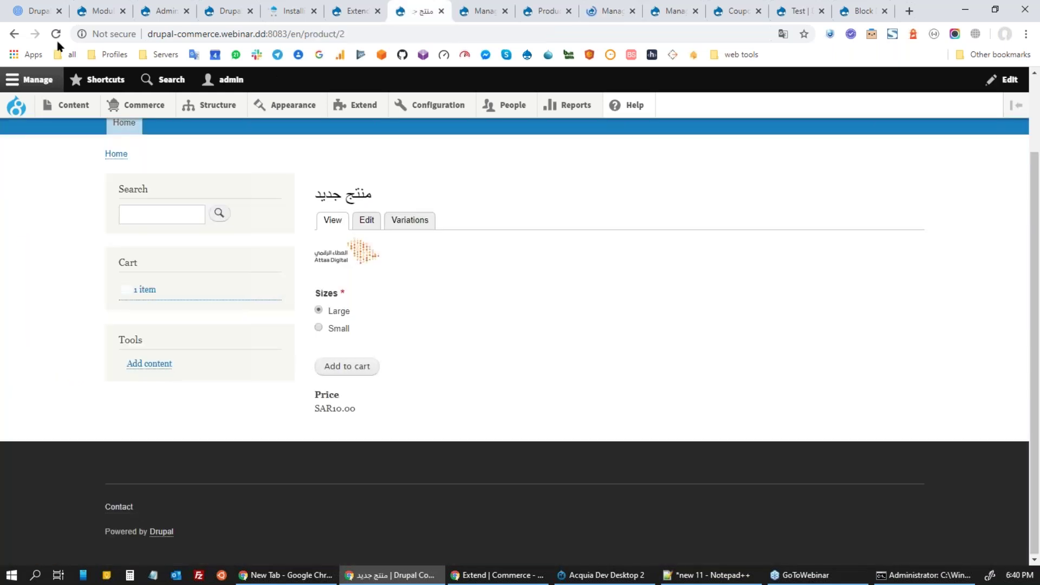
{"action": "left_click", "coordinate": [55, 34]}
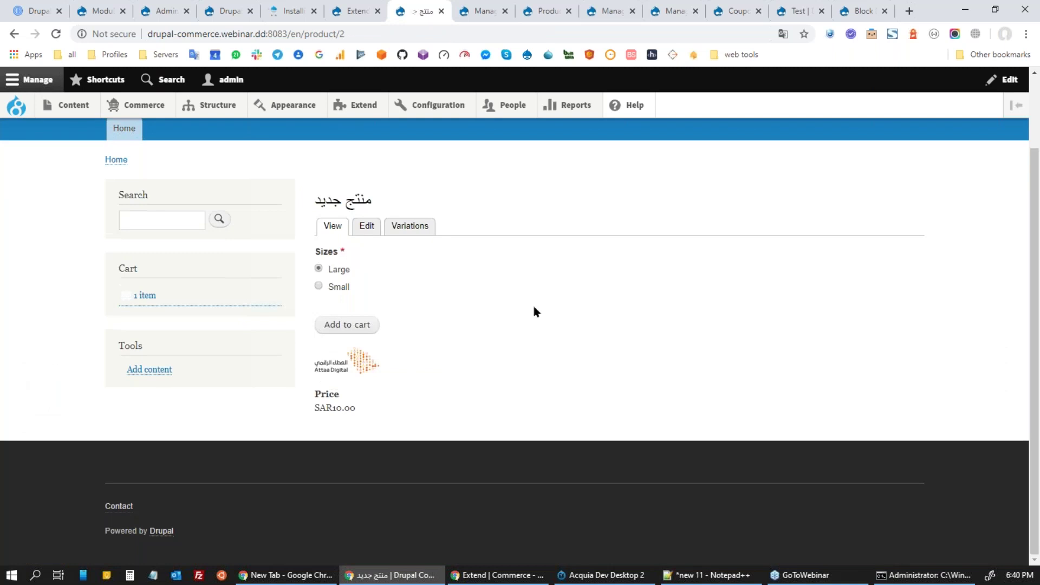
- Place Stores at the top of the product display as linked labels, save, and recheck the page
{"action": "left_click", "coordinate": [606, 6]}
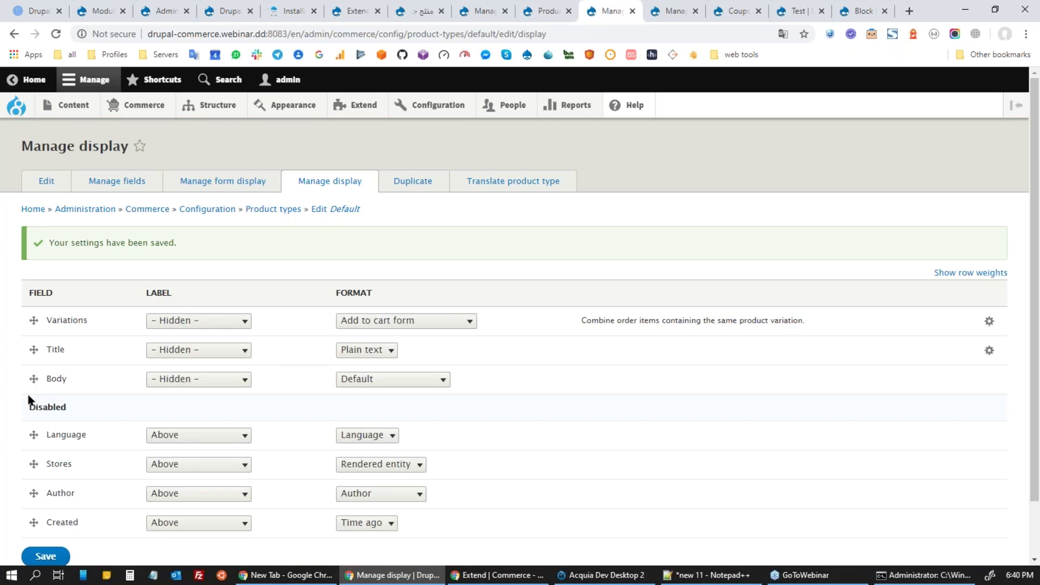
{"action": "scroll", "coordinate": [29, 400], "scroll_direction": "down", "scroll_amount": 1}
{"action": "scroll", "coordinate": [28, 400], "scroll_direction": "down", "scroll_amount": 1}
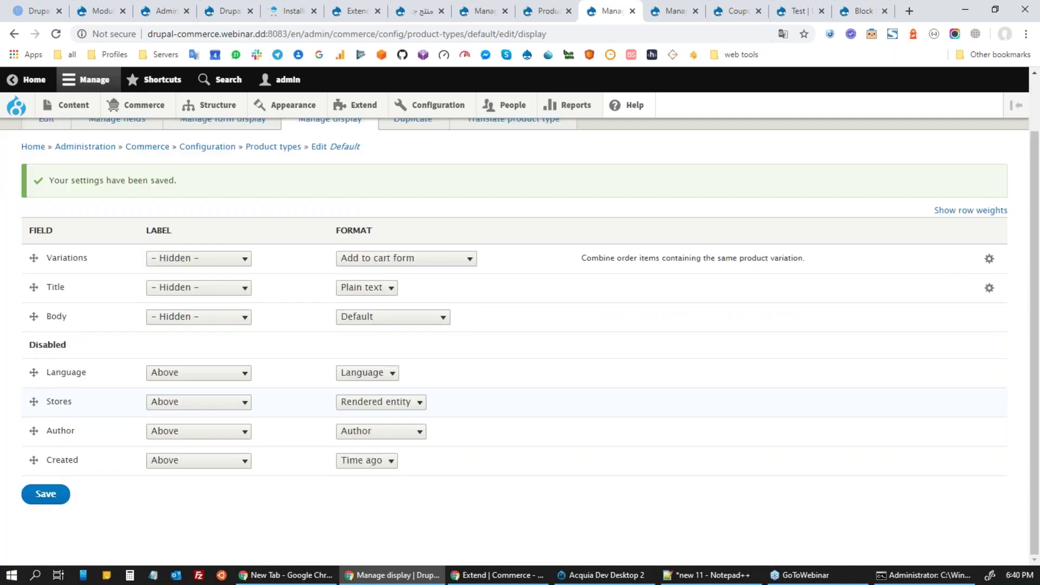
{"action": "left_click_drag", "start_coordinate": [33, 401], "coordinate": [34, 255]}
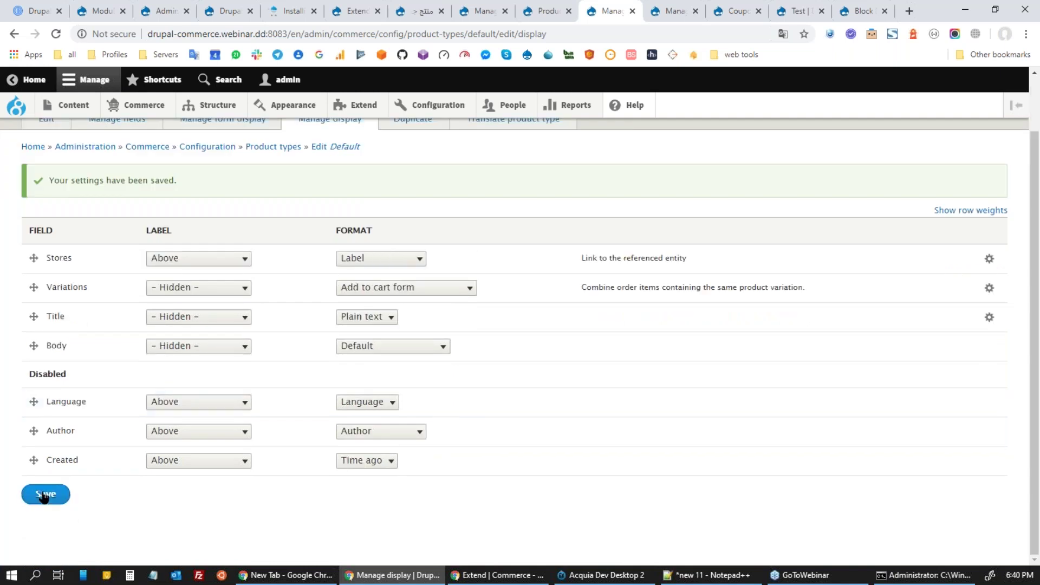
{"action": "left_click", "coordinate": [44, 496]}
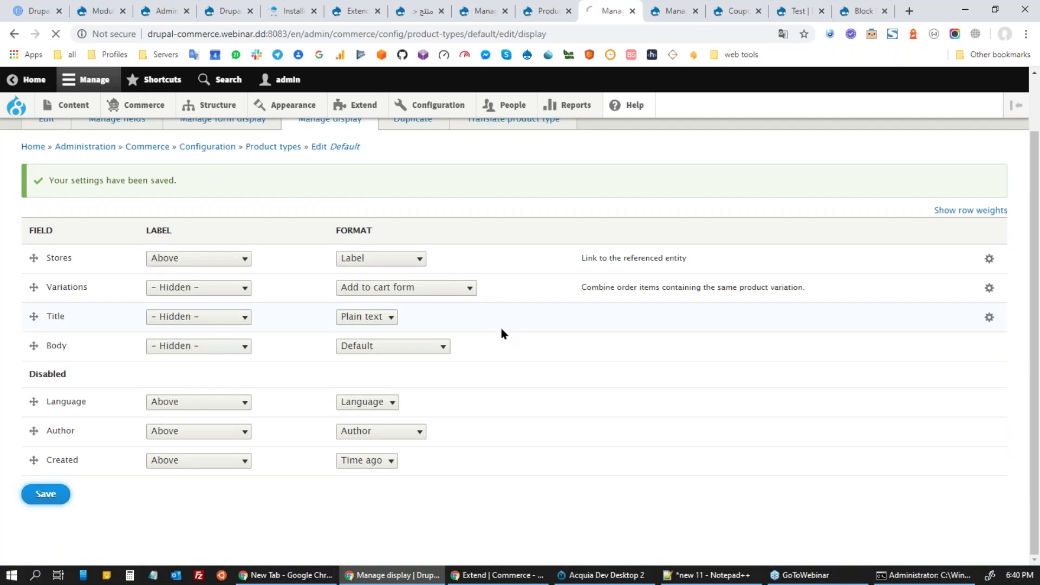
{"action": "left_click", "coordinate": [419, 11]}
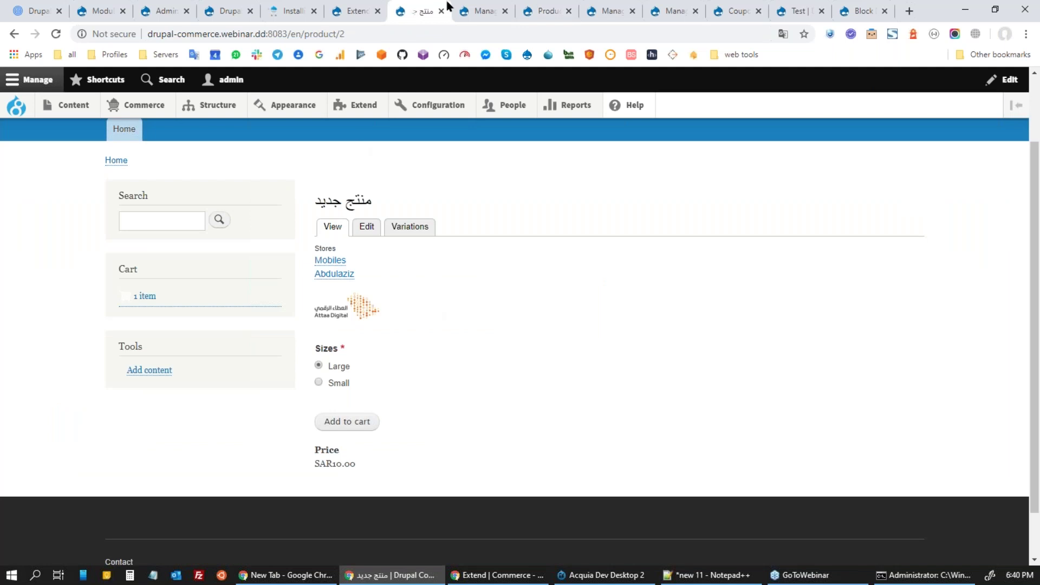
- Review the Default product type's display settings
{"action": "left_click", "coordinate": [542, 6]}
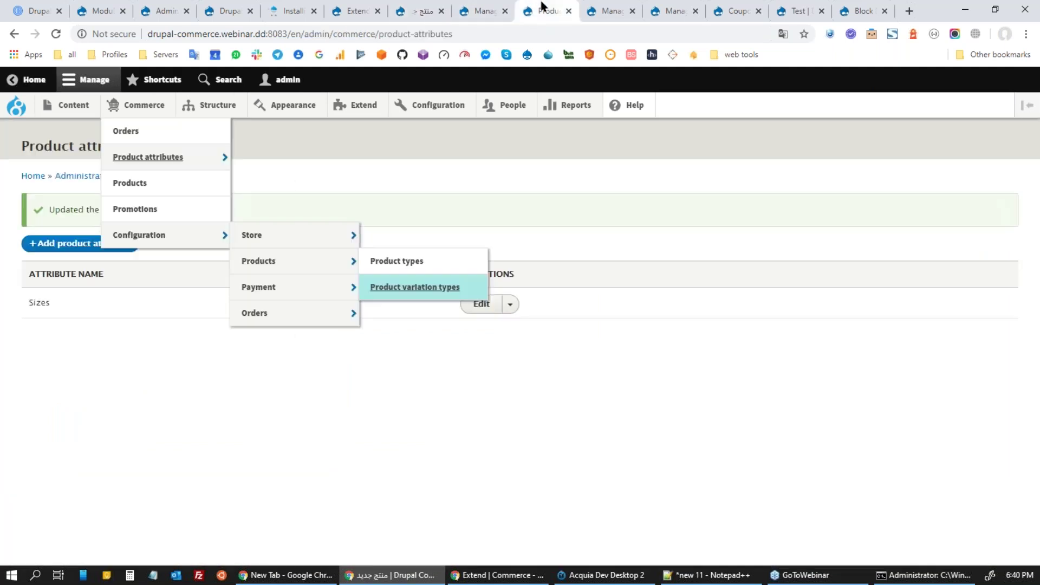
{"action": "left_click", "coordinate": [606, 8]}
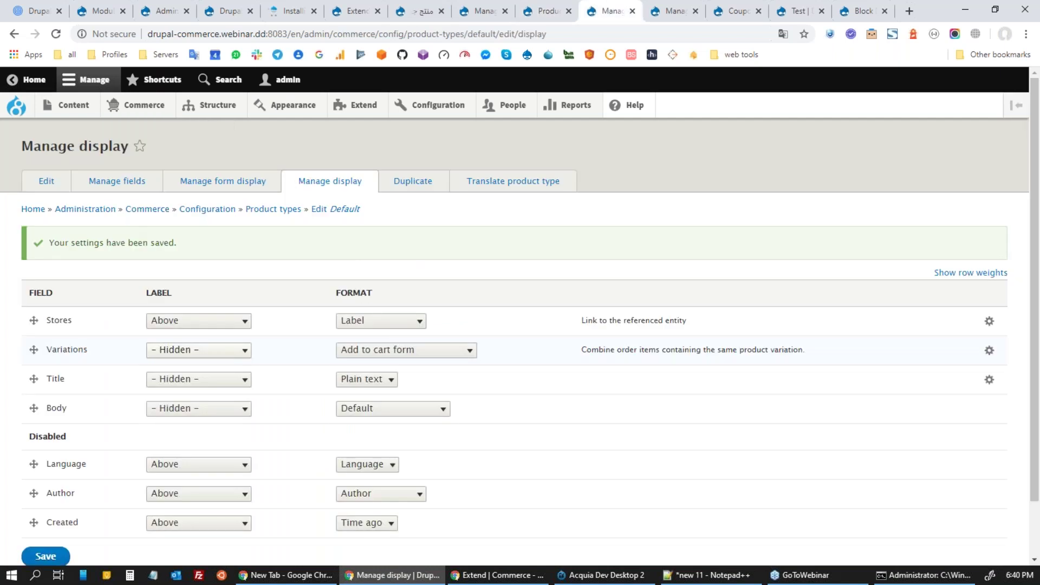
{"action": "scroll", "coordinate": [318, 364], "scroll_direction": "down", "scroll_amount": 1}
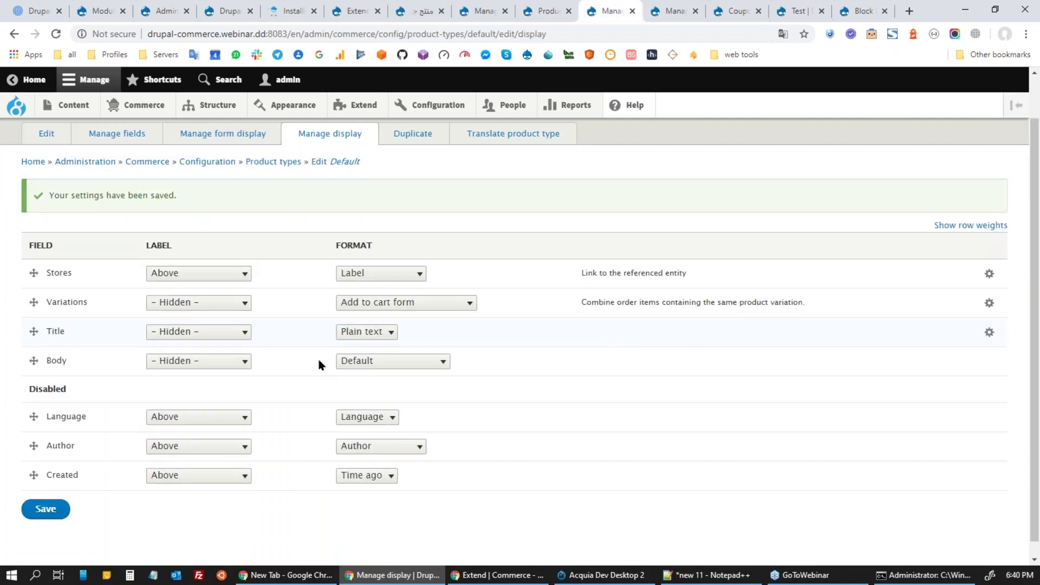
{"action": "scroll", "coordinate": [319, 364], "scroll_direction": "up", "scroll_amount": 1}
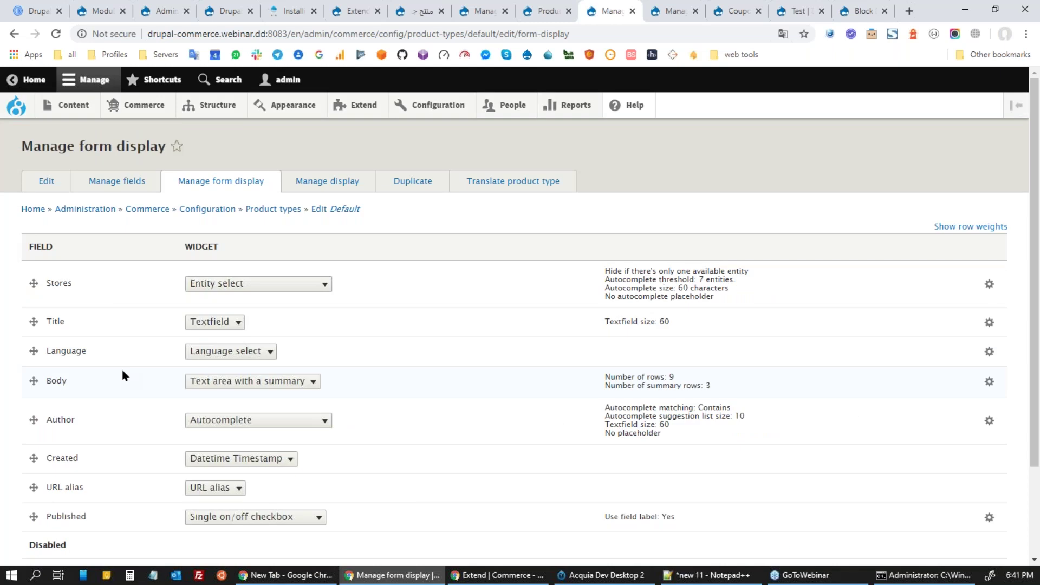
{"action": "scroll", "coordinate": [209, 269], "scroll_direction": "down", "scroll_amount": 2}
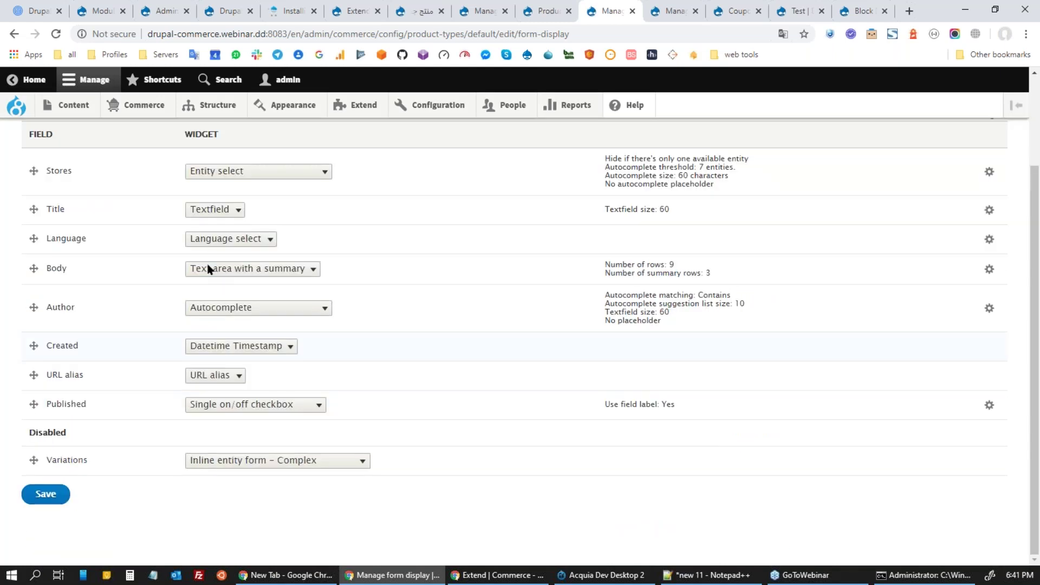
- Enable Sizes as a label in the variation Cart display, then open the shopping cart
{"action": "key", "text": "ctrl+Tab"}
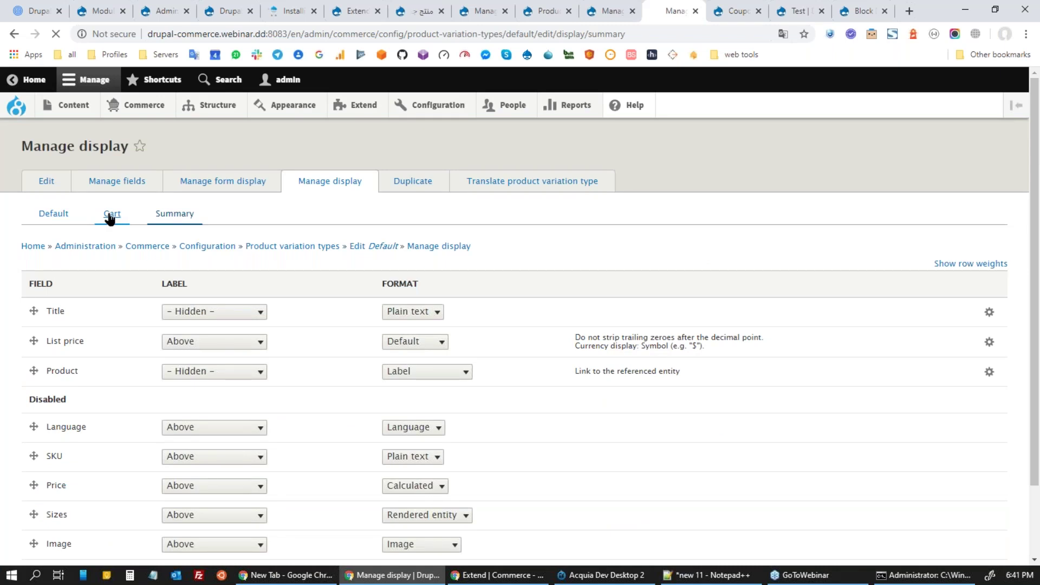
{"action": "left_click", "coordinate": [111, 214]}
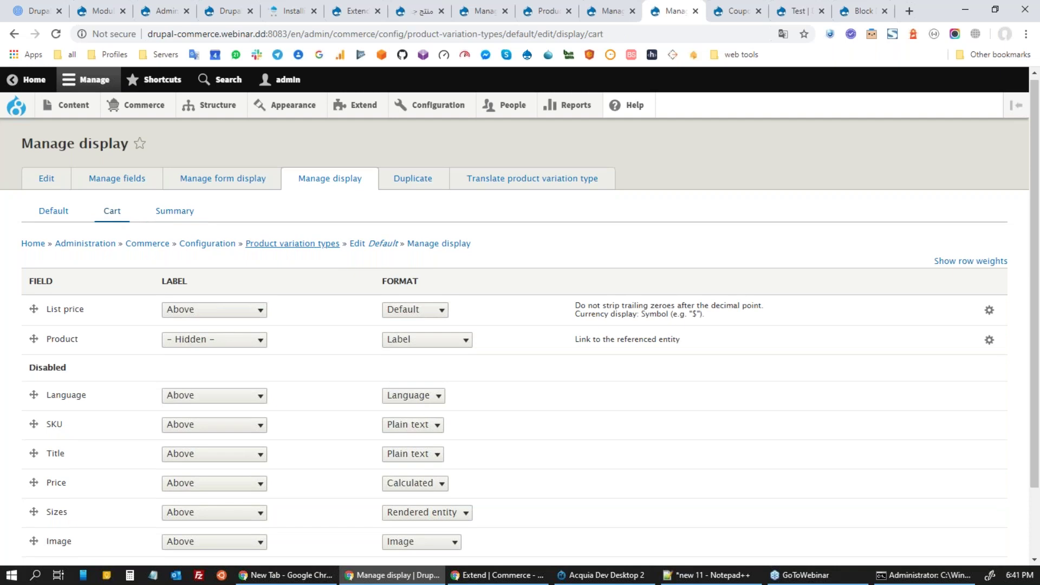
{"action": "scroll", "coordinate": [39, 431], "scroll_direction": "down", "scroll_amount": 2}
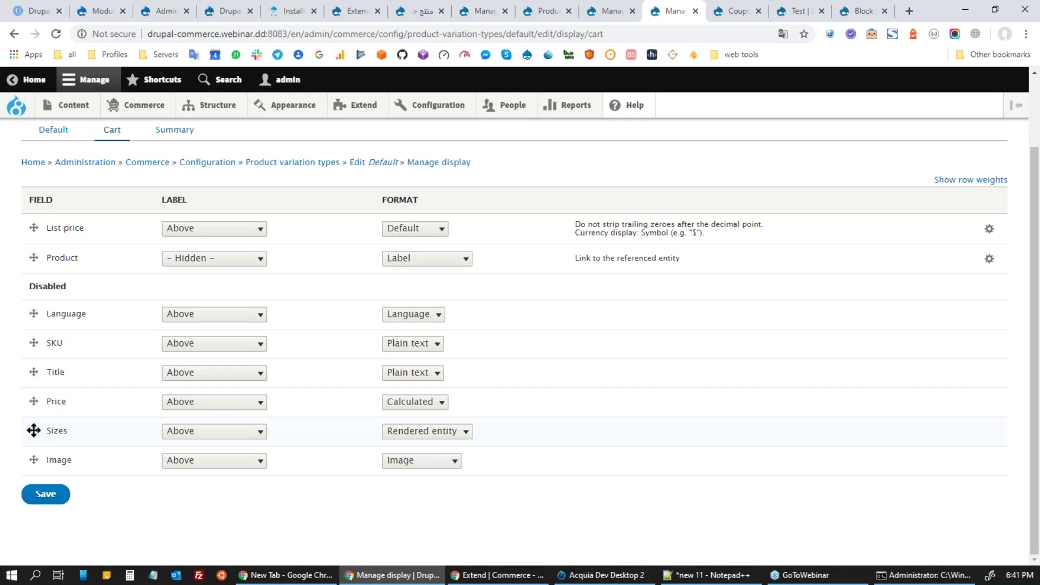
{"action": "left_click_drag", "start_coordinate": [34, 431], "coordinate": [36, 289]}
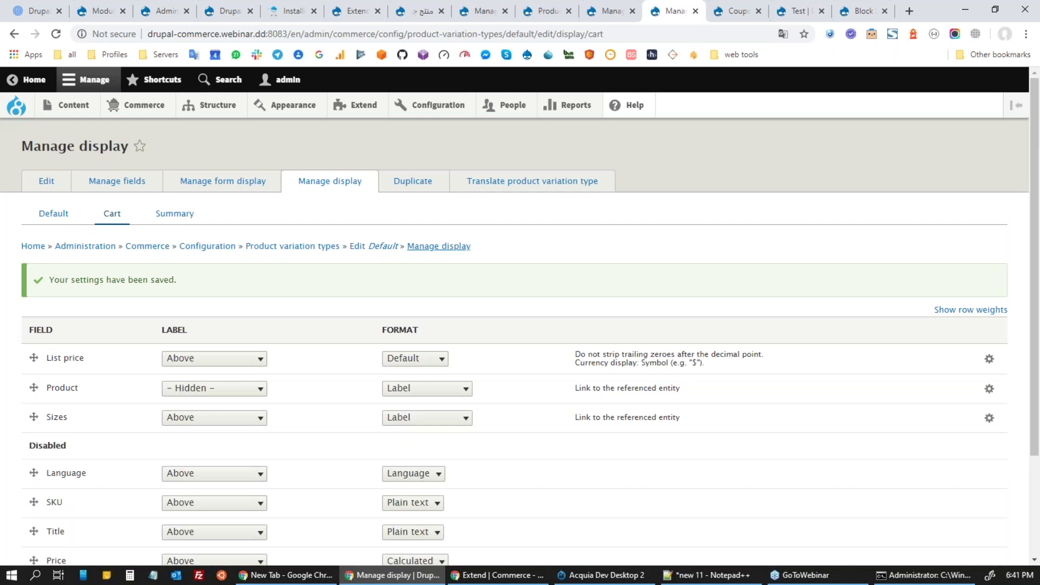
{"action": "left_click", "coordinate": [420, 11]}
{"action": "left_click", "coordinate": [133, 328]}
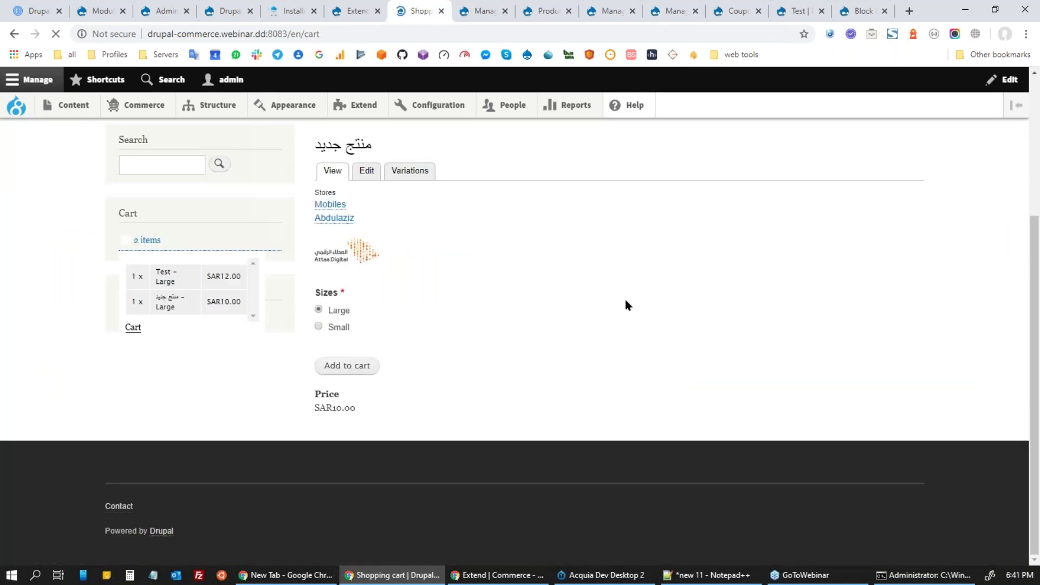
- Highlight the Sizes: Large line under the Test item in the cart
{"action": "triple_click", "coordinate": [374, 238]}
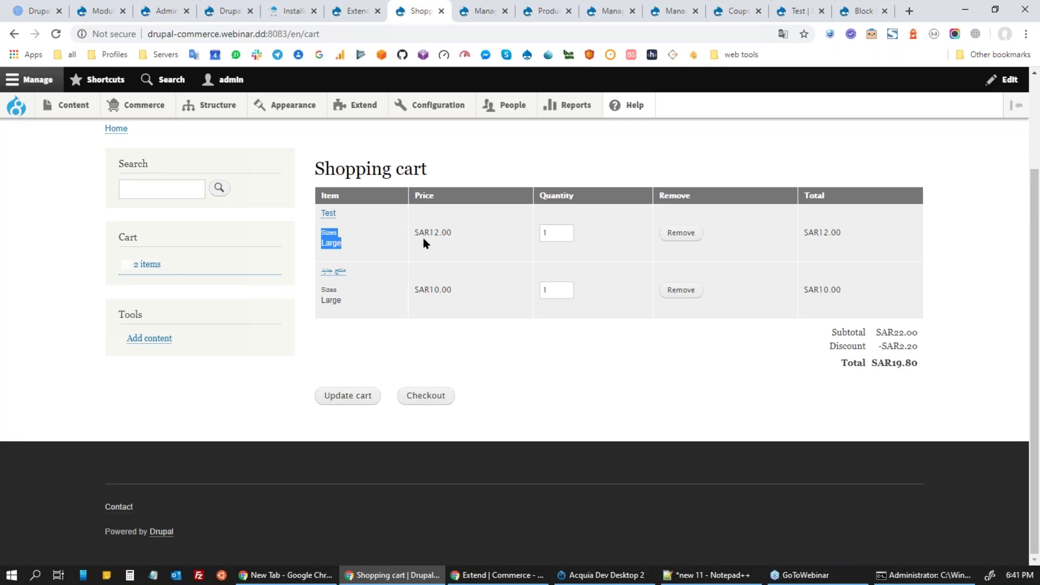
{"action": "scroll", "coordinate": [420, 233], "scroll_direction": "up", "scroll_amount": 1}
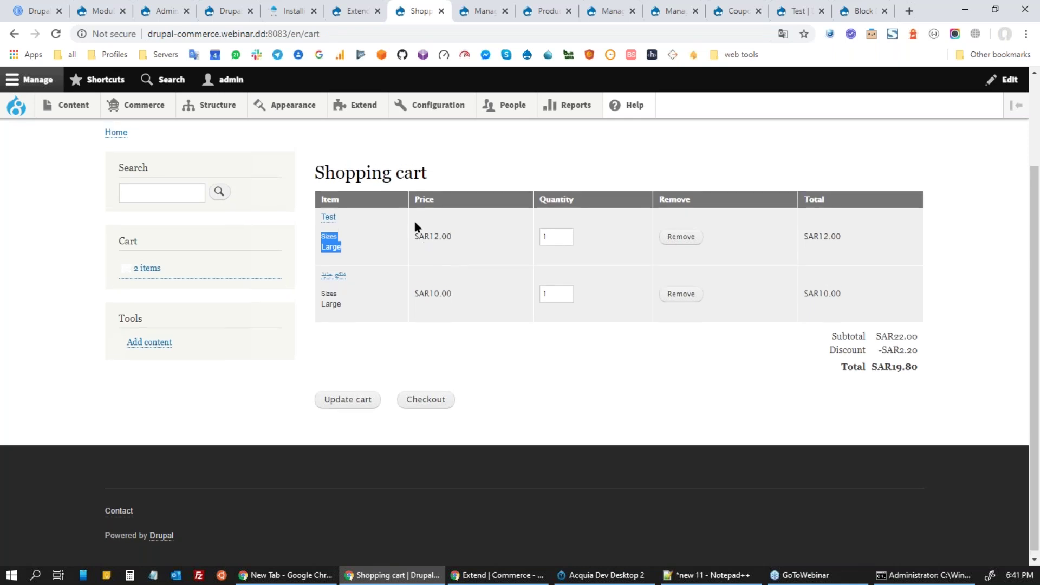
{"action": "scroll", "coordinate": [418, 226], "scroll_direction": "up", "scroll_amount": 2}
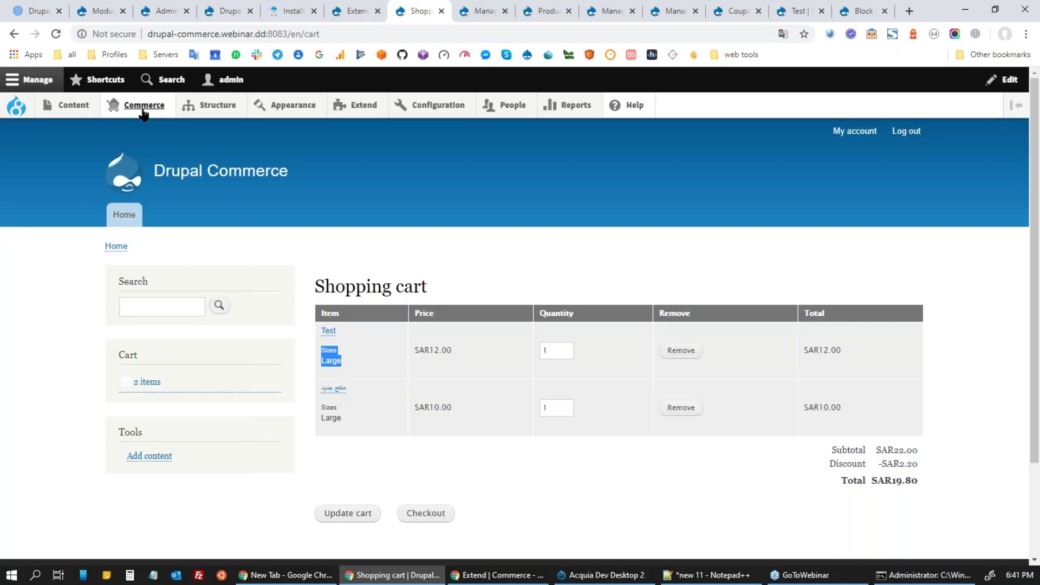
- Open and review the Order types page under Commerce > Configuration > Orders
{"action": "mouse_move", "coordinate": [143, 114]}
{"action": "mouse_move", "coordinate": [254, 313]}
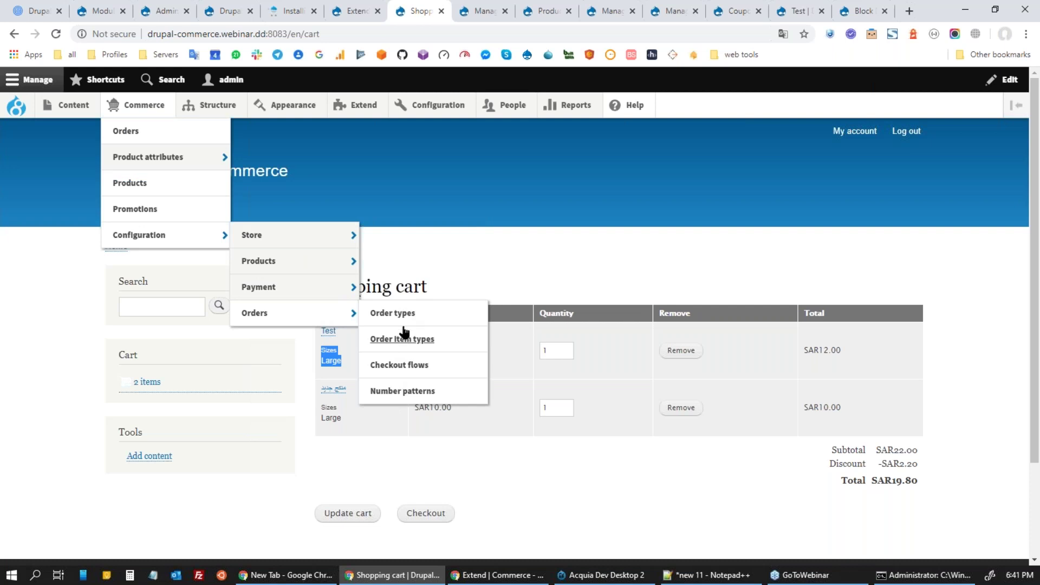
{"action": "left_click", "coordinate": [407, 314]}
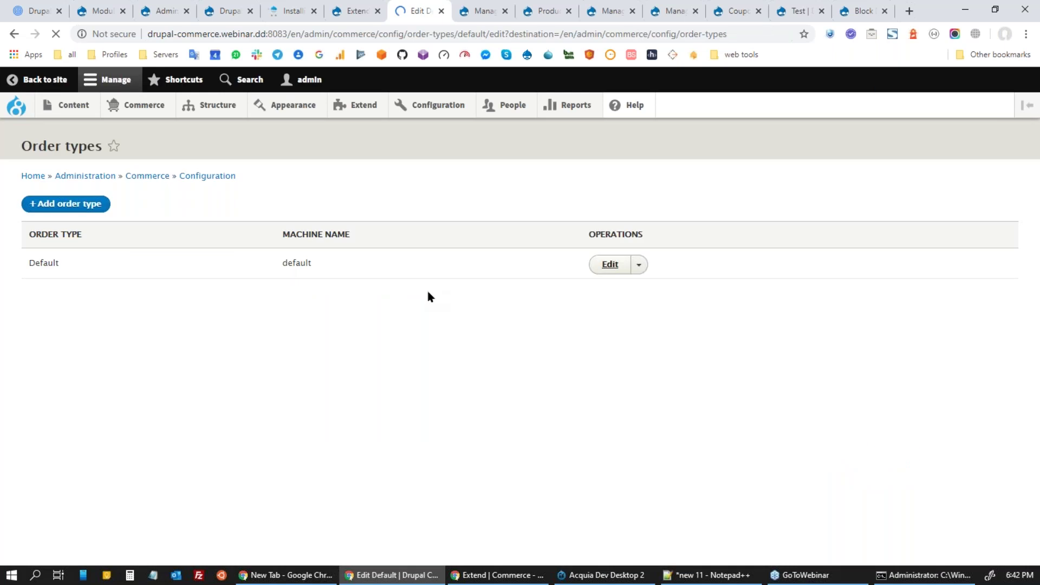
{"action": "scroll", "coordinate": [429, 298], "scroll_direction": "down", "scroll_amount": 7}
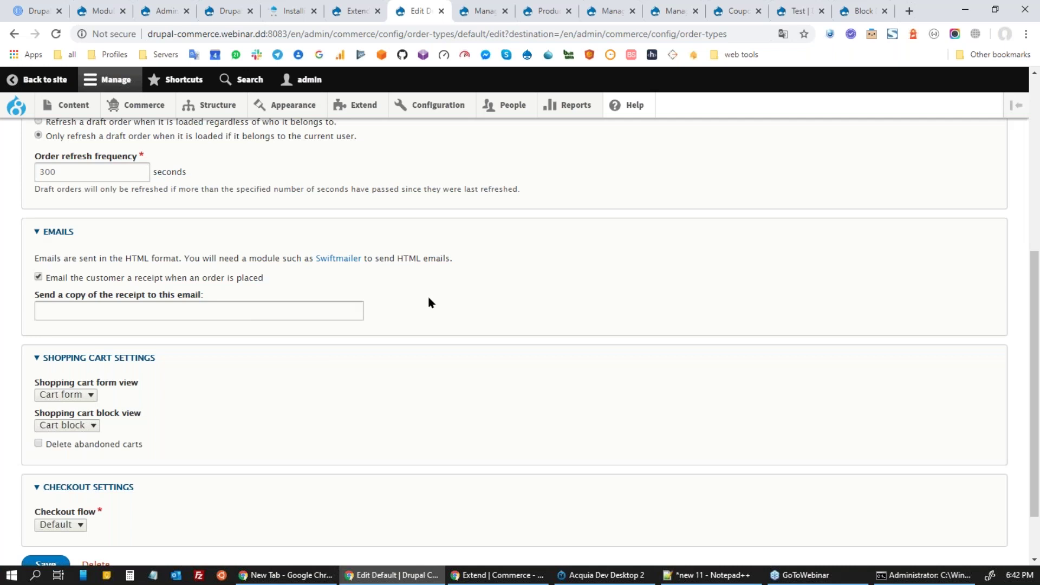
{"action": "scroll", "coordinate": [428, 302], "scroll_direction": "up", "scroll_amount": 6}
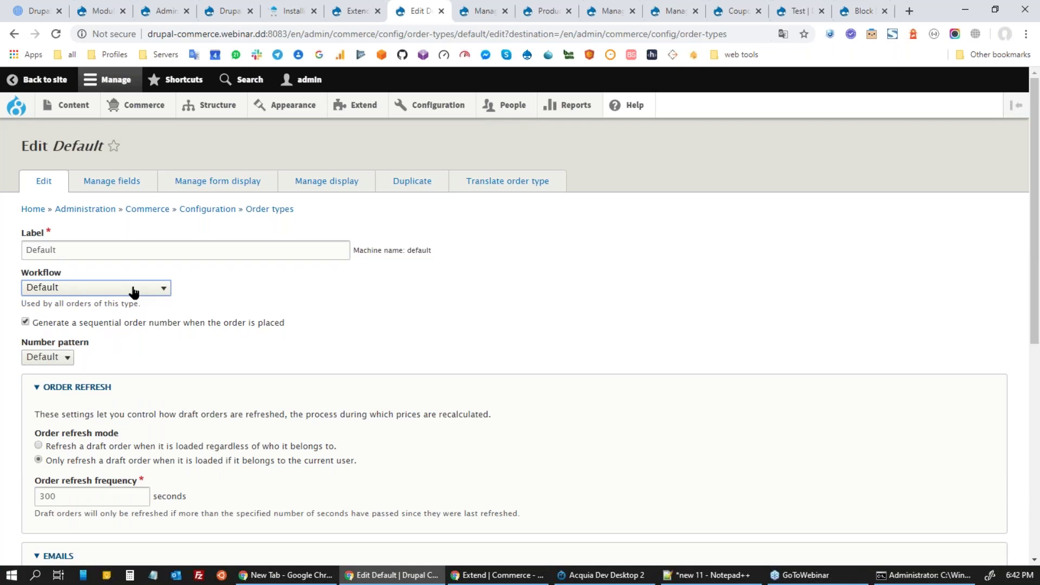
{"action": "scroll", "coordinate": [307, 340], "scroll_direction": "down", "scroll_amount": 4}
{"action": "scroll", "coordinate": [307, 340], "scroll_direction": "down", "scroll_amount": 1}
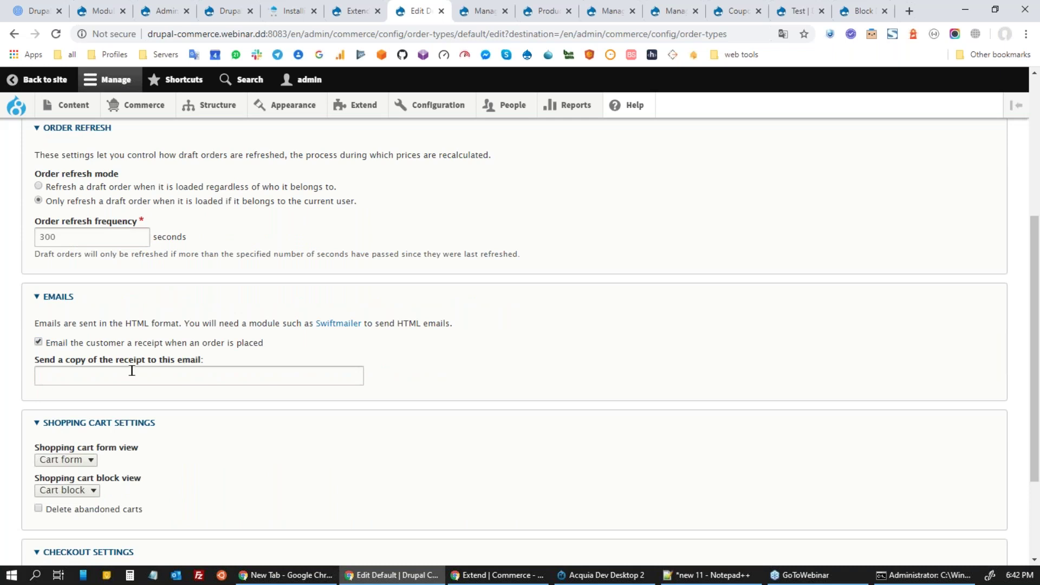
{"action": "scroll", "coordinate": [131, 370], "scroll_direction": "up", "scroll_amount": 5}
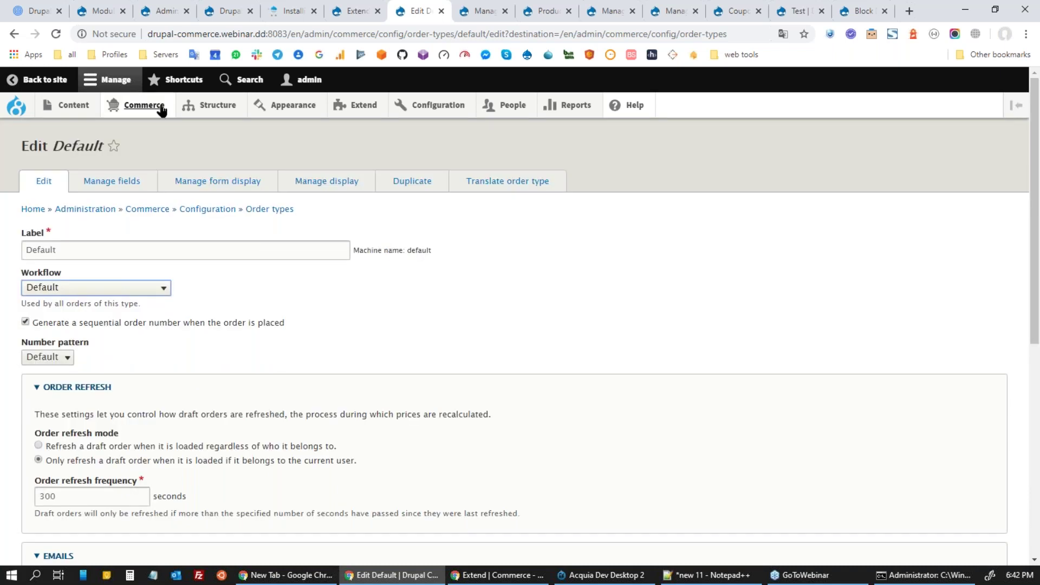
- Visit the Order item types and Checkout flows pages, ending on Number patterns
{"action": "left_click", "coordinate": [402, 341]}
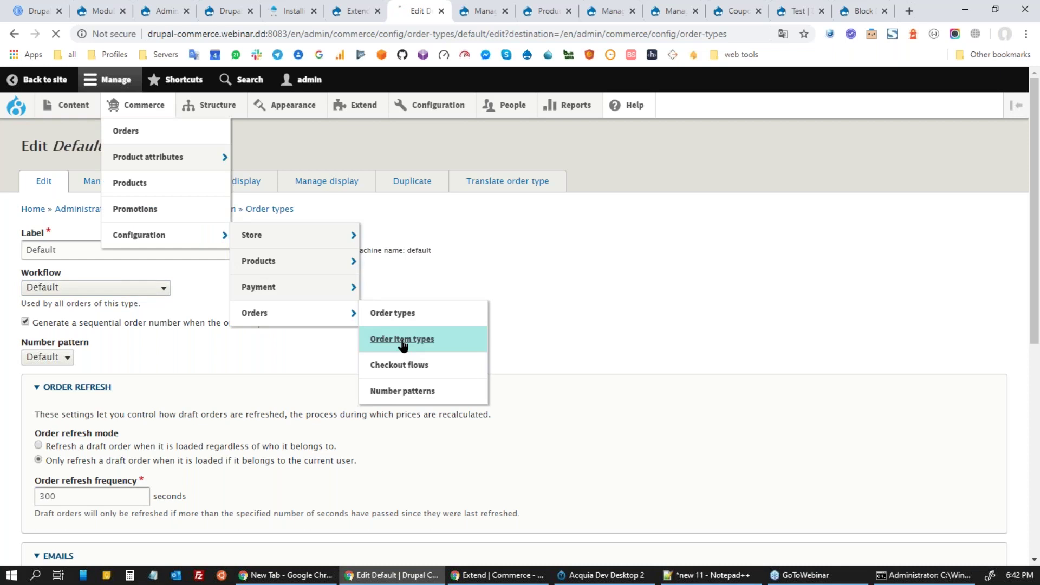
{"action": "mouse_move", "coordinate": [233, 245]}
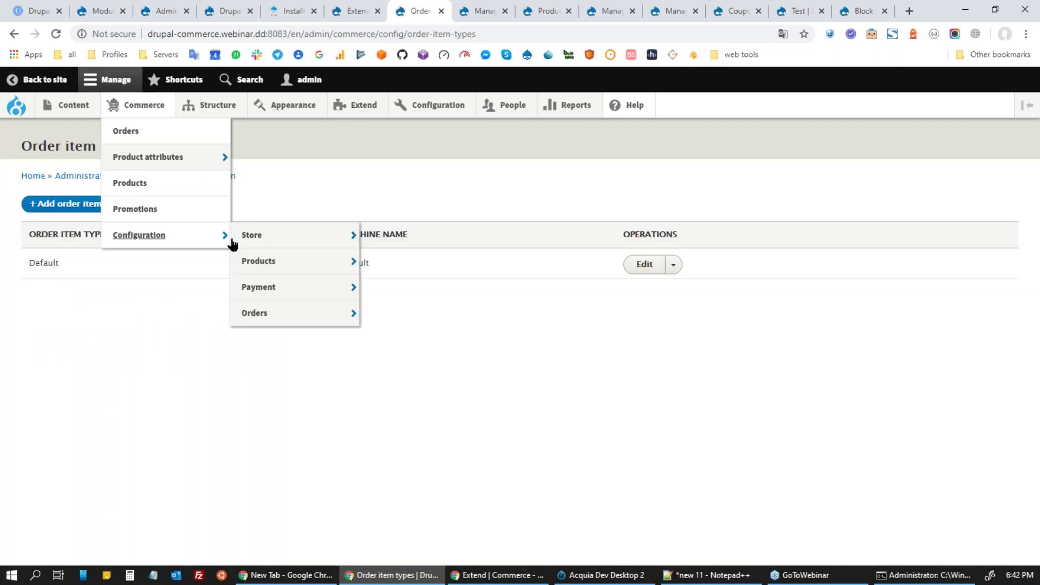
{"action": "left_click", "coordinate": [404, 367]}
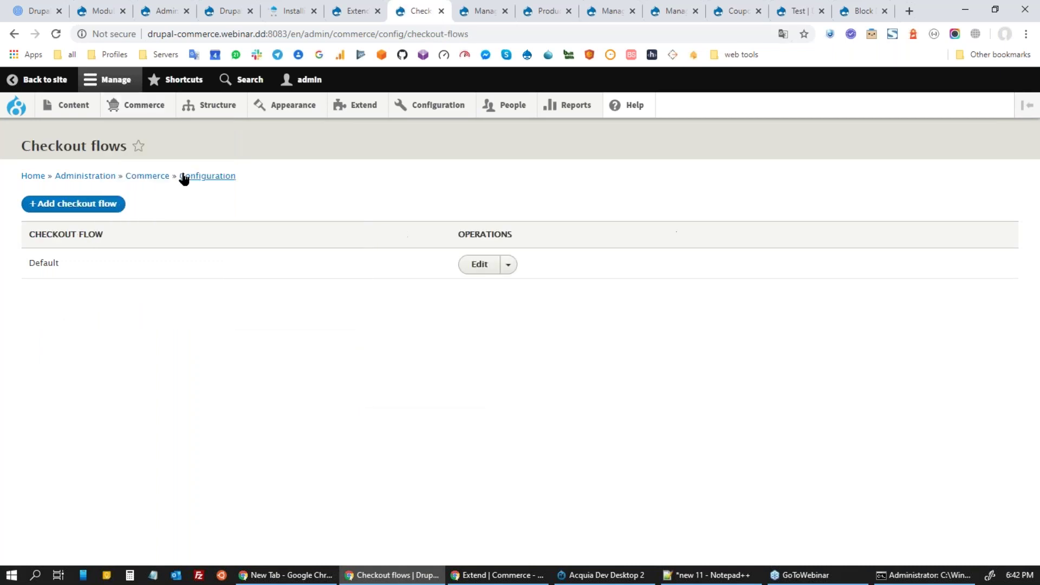
{"action": "mouse_move", "coordinate": [168, 234]}
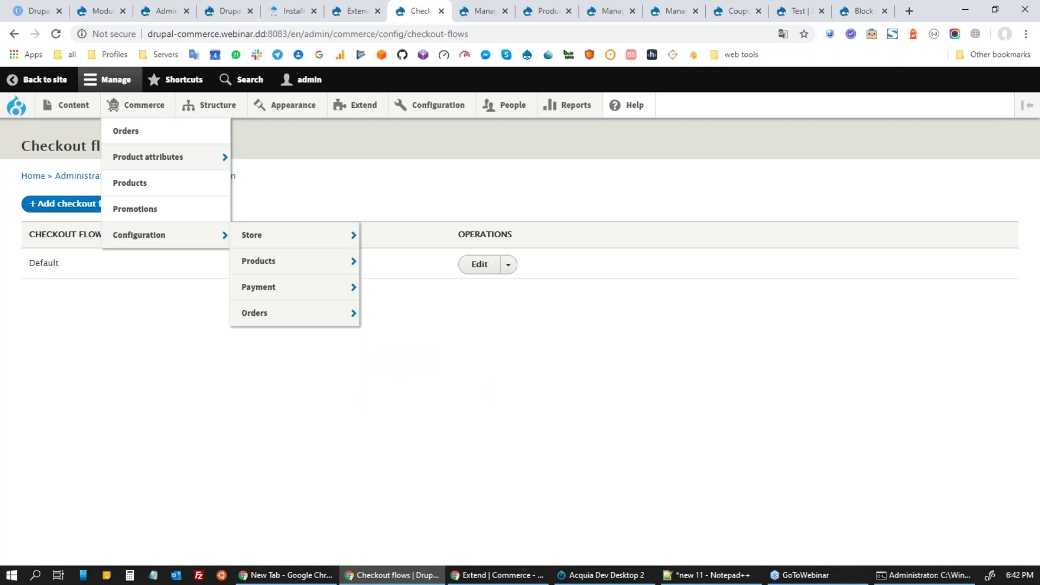
{"action": "left_click", "coordinate": [399, 389]}
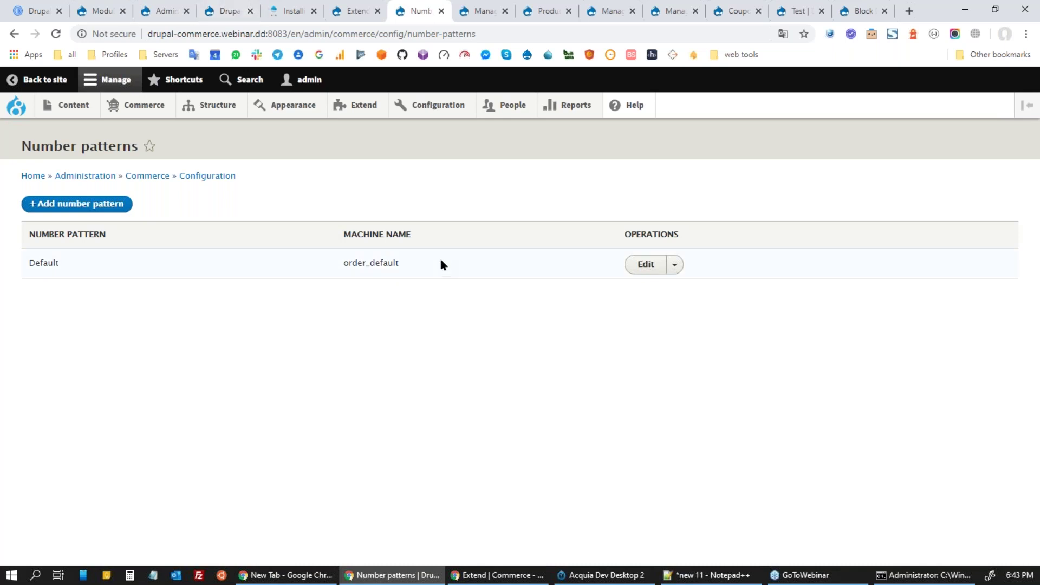
- Review the enabled Commerce modules on Extend, then switch to the drupal.org Commerce project page
{"action": "key", "text": "Return"}
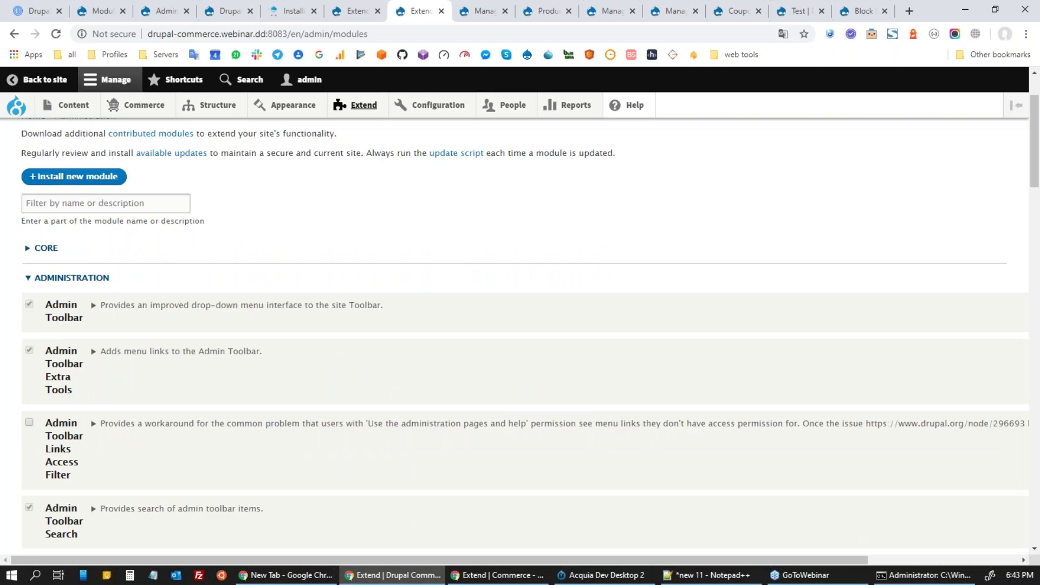
{"action": "scroll", "coordinate": [123, 344], "scroll_direction": "down", "scroll_amount": 10}
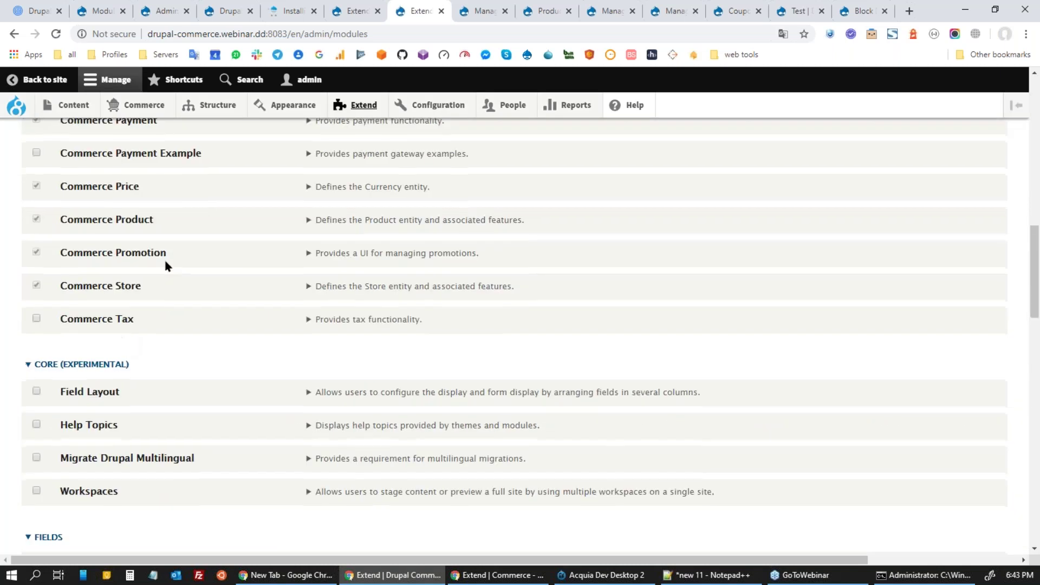
{"action": "left_click", "coordinate": [230, 9]}
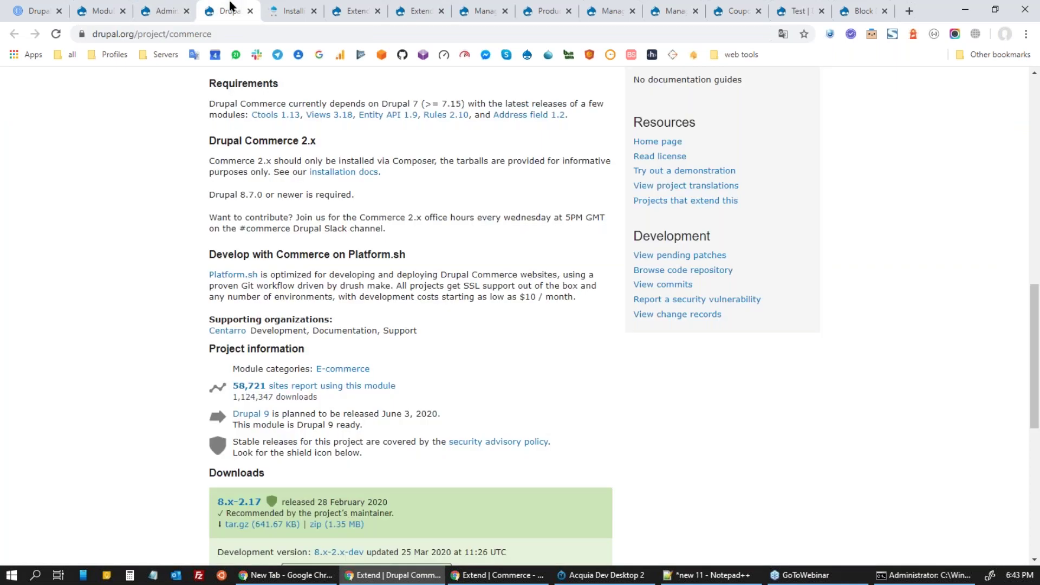
- Close the admin tab, show the Commerce module search results, and move the Notepad++ notes aside
{"action": "left_click", "coordinate": [186, 11]}
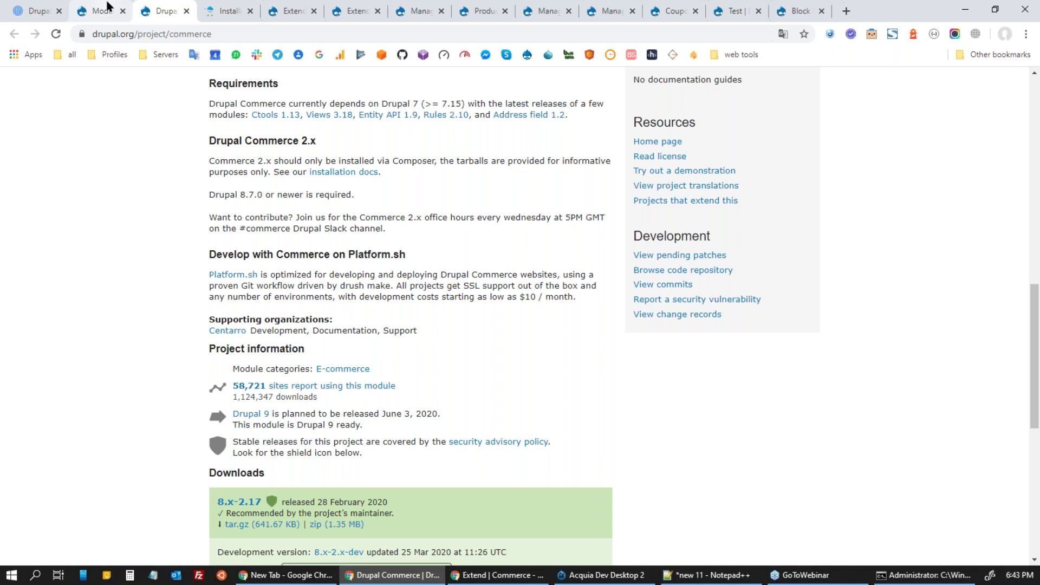
{"action": "left_click", "coordinate": [106, 6]}
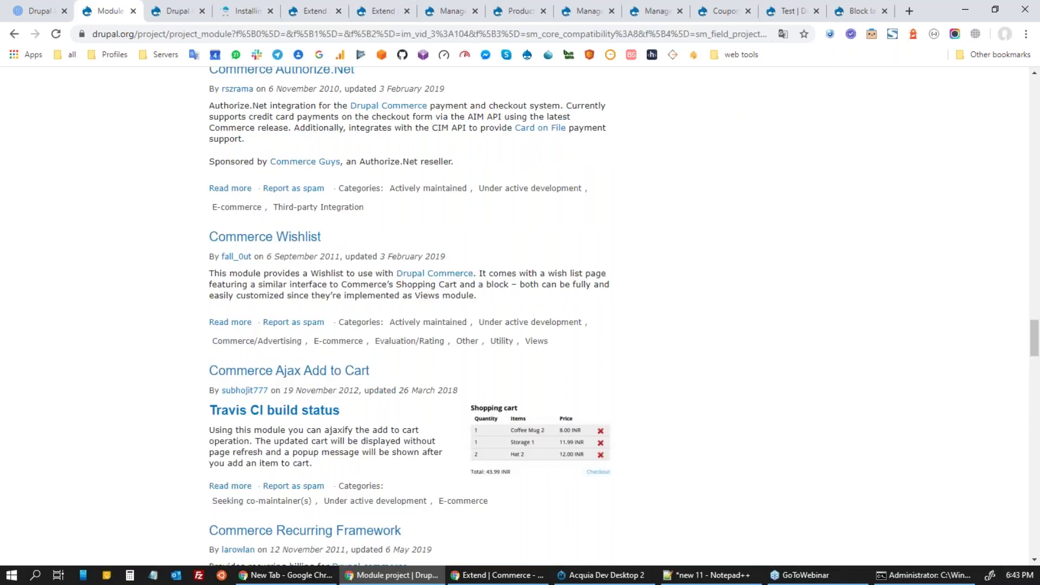
{"action": "left_click", "coordinate": [708, 575]}
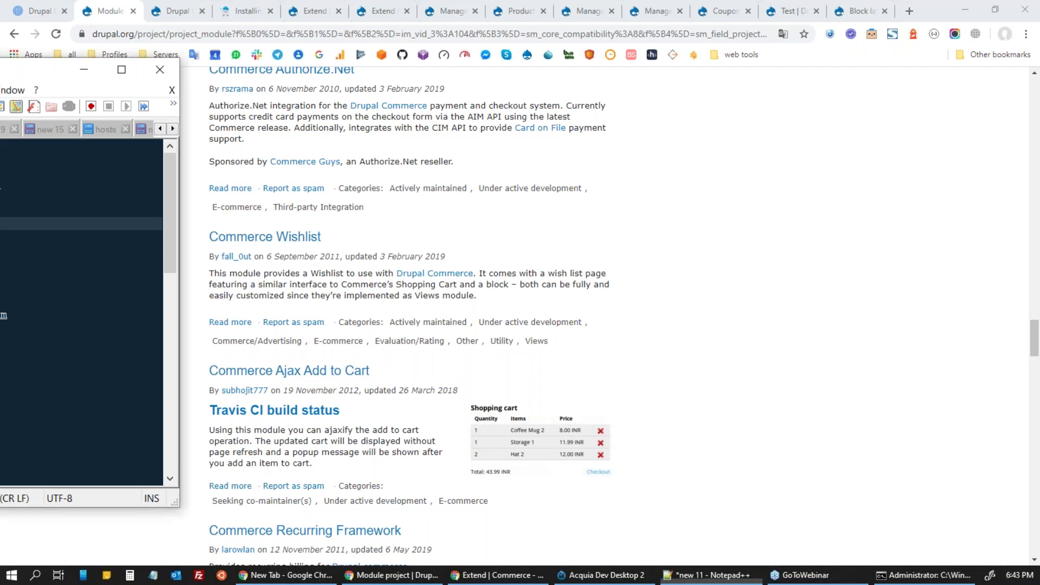
{"action": "left_click_drag", "start_coordinate": [33, 69], "coordinate": [53, 40]}
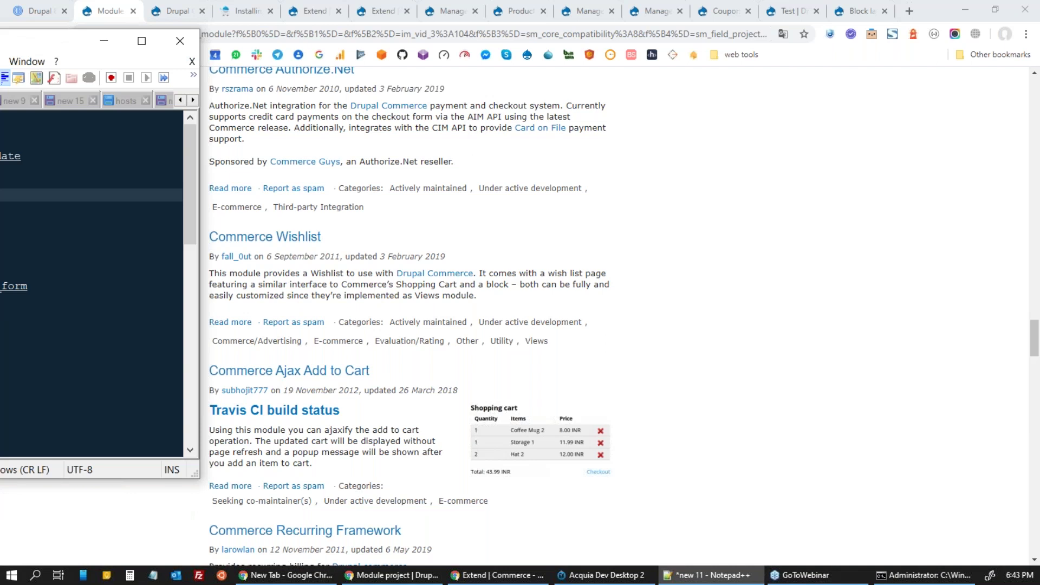
{"action": "key", "text": "alt+Tab"}
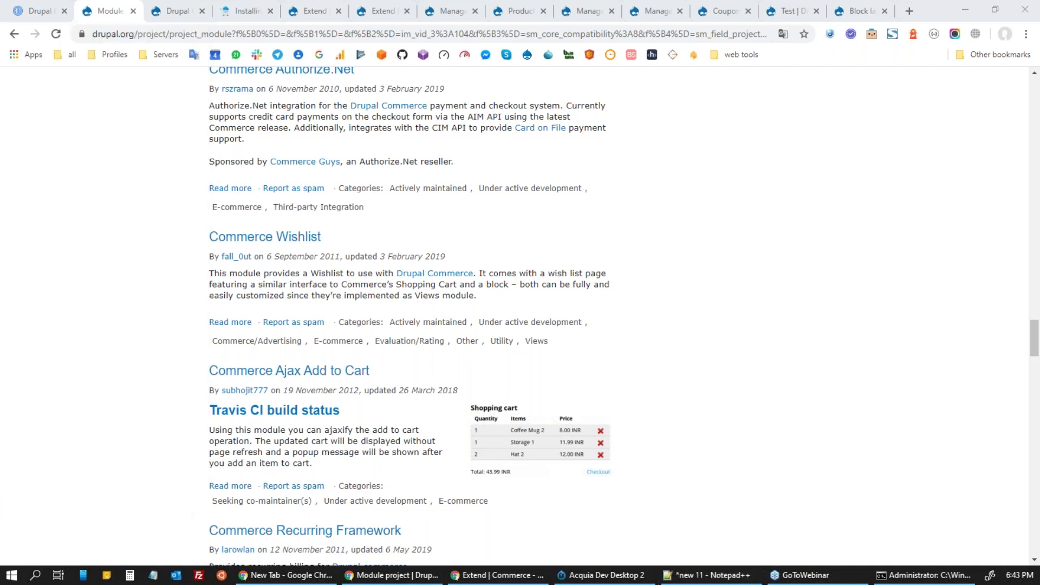
{"action": "key", "text": "alt+Tab"}
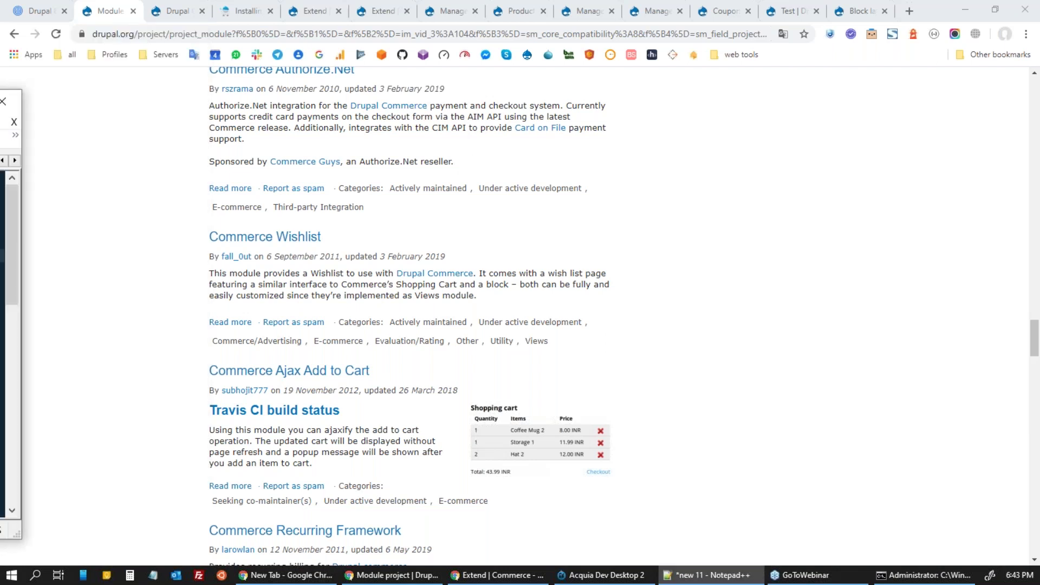
{"action": "left_click_drag", "start_coordinate": [25, 92], "coordinate": [0, 92]}
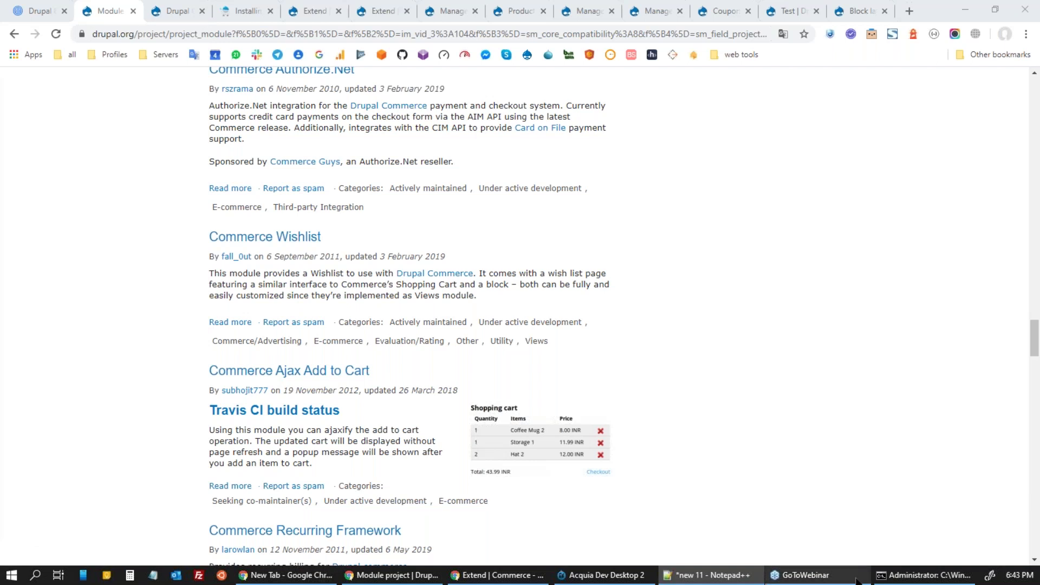
- Open a Drush console for drupal-commerce.webinar.dd from Acquia Dev Desktop and arrange its window
{"action": "left_click", "coordinate": [610, 576]}
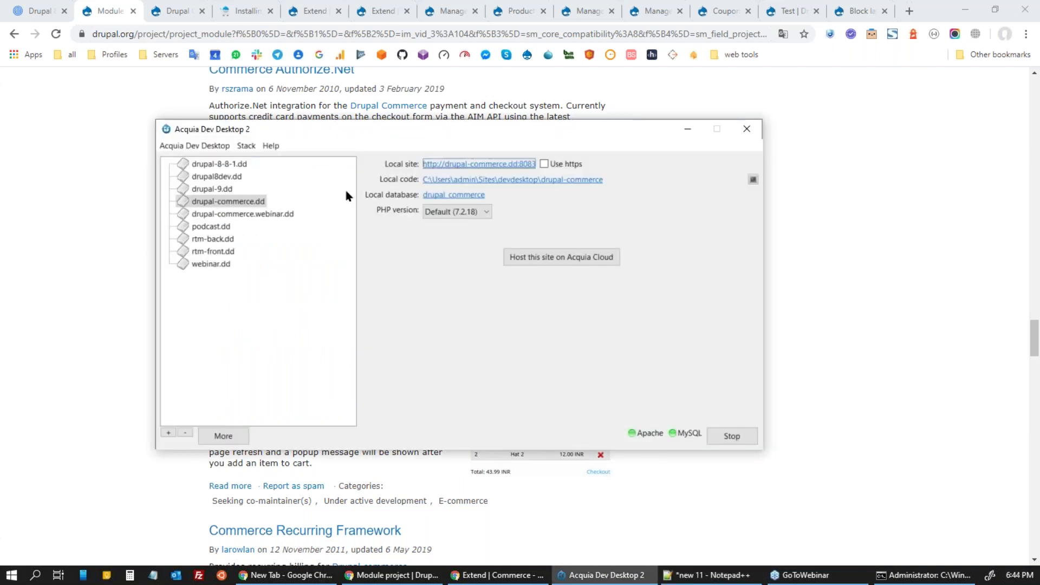
{"action": "key", "text": "Down"}
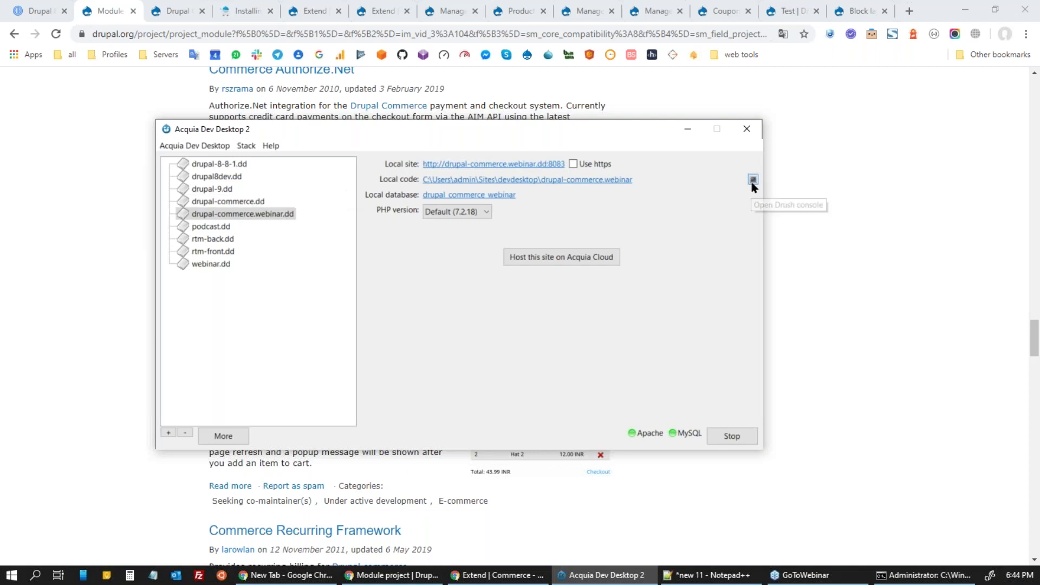
{"action": "left_click", "coordinate": [752, 180]}
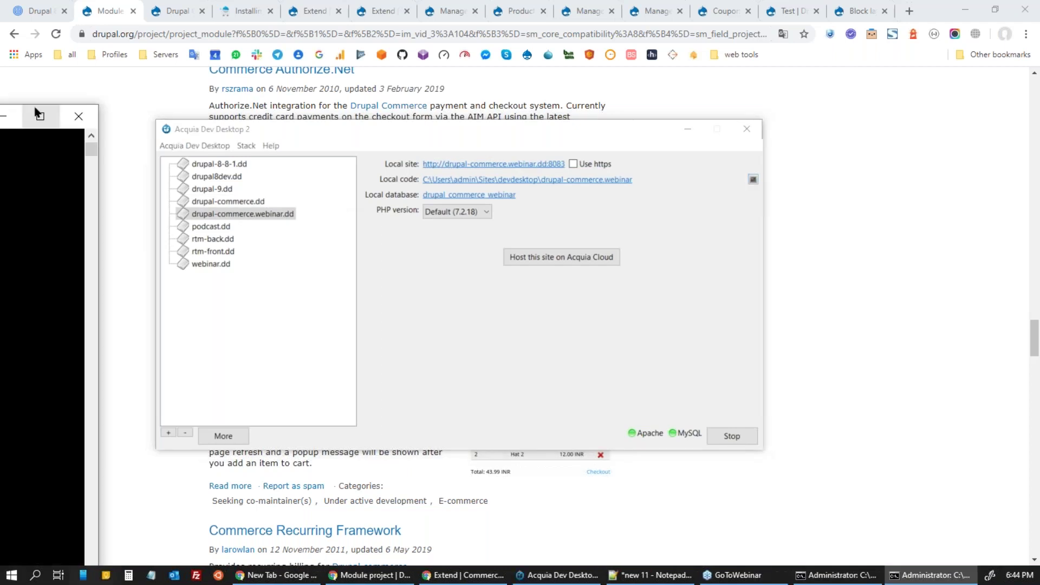
{"action": "left_click", "coordinate": [36, 112]}
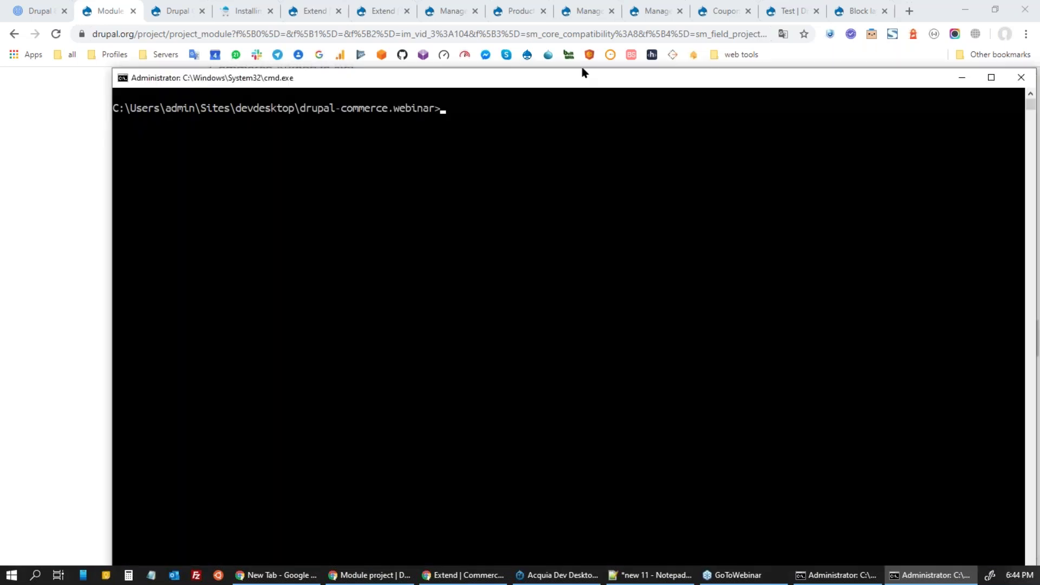
{"action": "left_click_drag", "start_coordinate": [583, 72], "coordinate": [516, 65]}
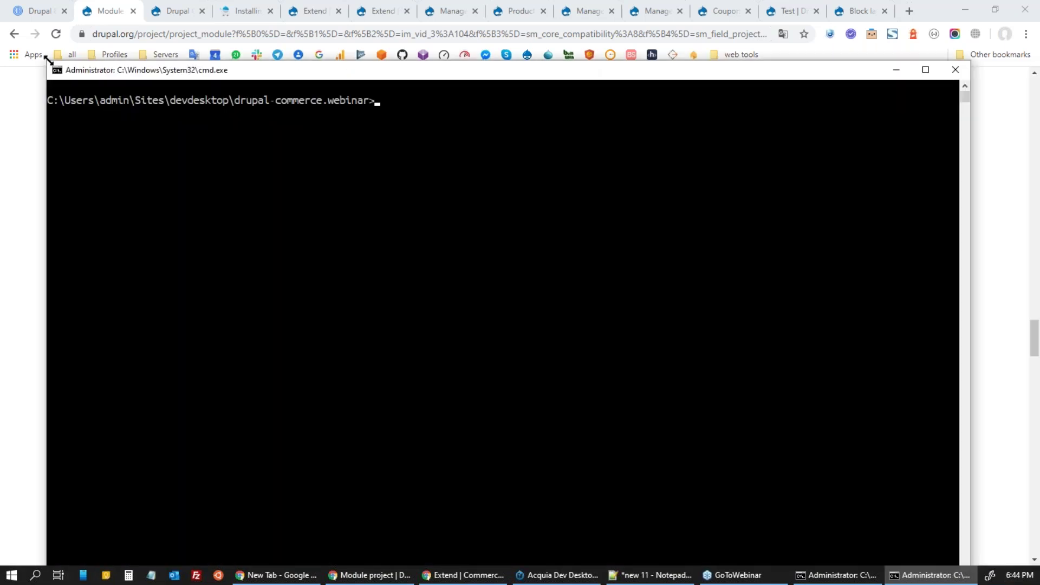
{"action": "left_click_drag", "start_coordinate": [46, 59], "coordinate": [187, 242]}
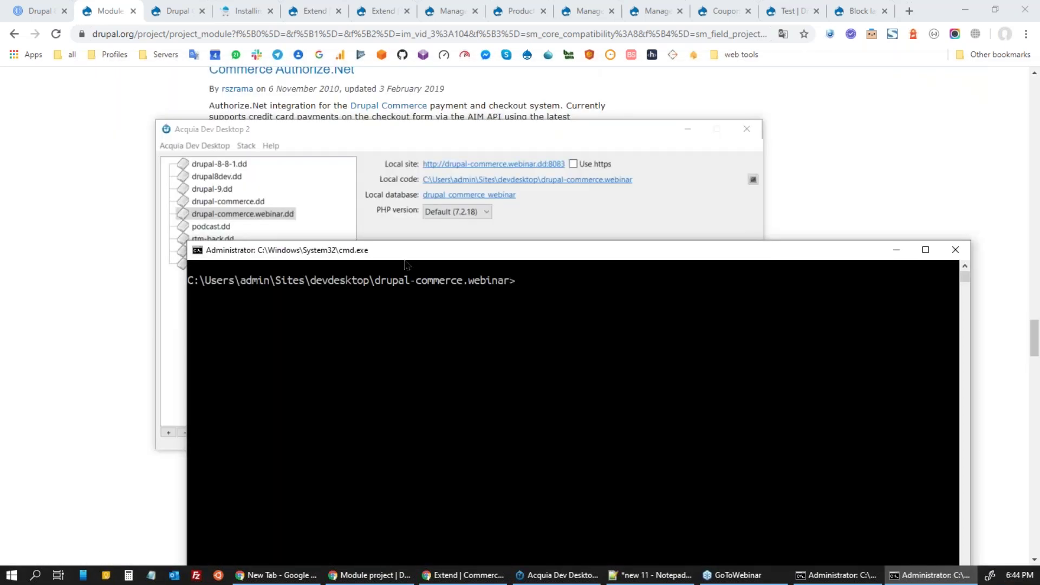
{"action": "left_click_drag", "start_coordinate": [407, 252], "coordinate": [329, 154]}
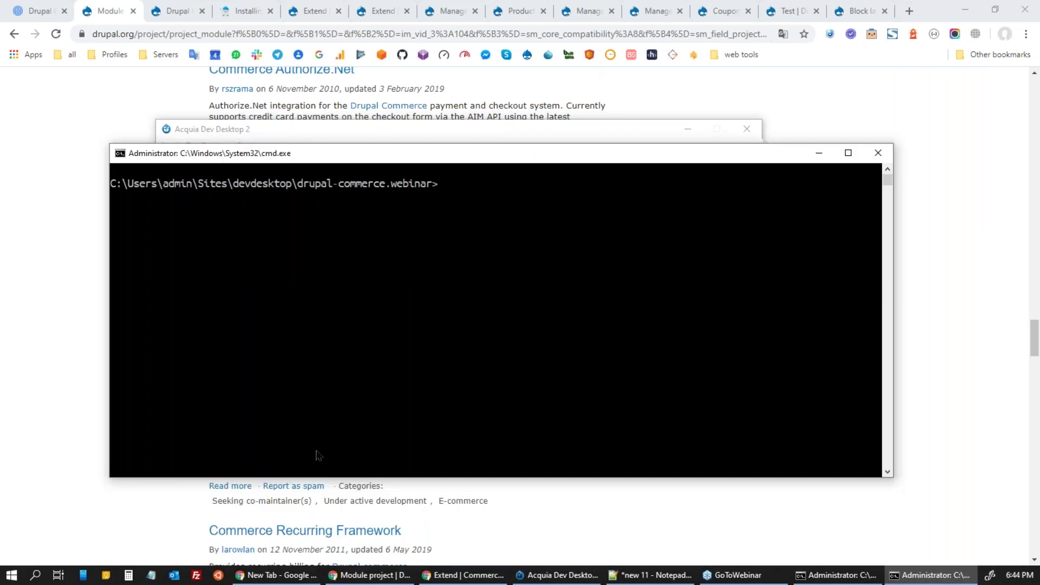
- Run 'drush en commerce_wishlist -y', close the old composer window, and accept the module download
{"action": "type", "text": "drush en commerce_wishlist -y"}
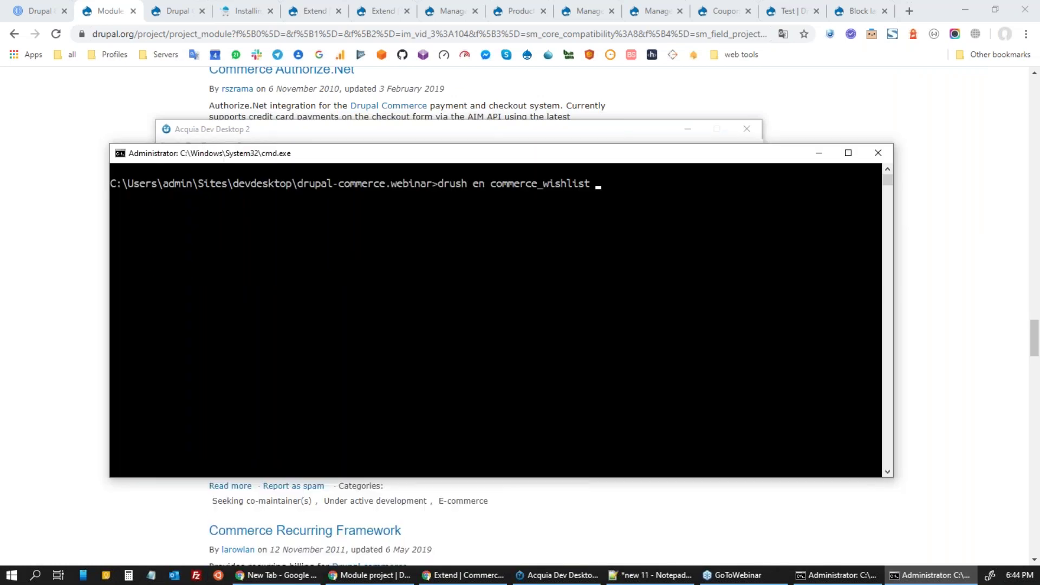
{"action": "key", "text": "Return"}
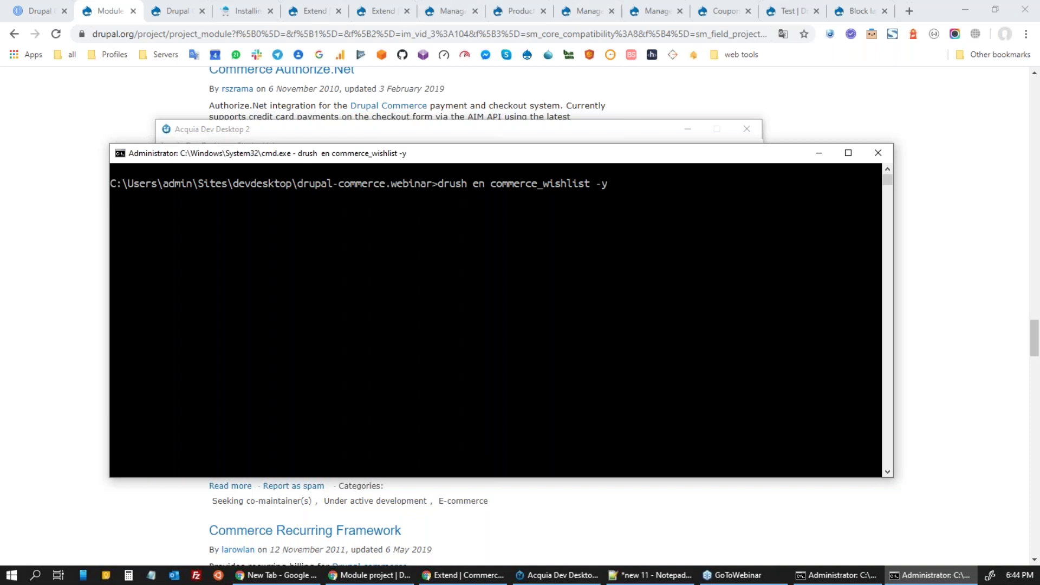
{"action": "key", "text": "alt+Tab"}
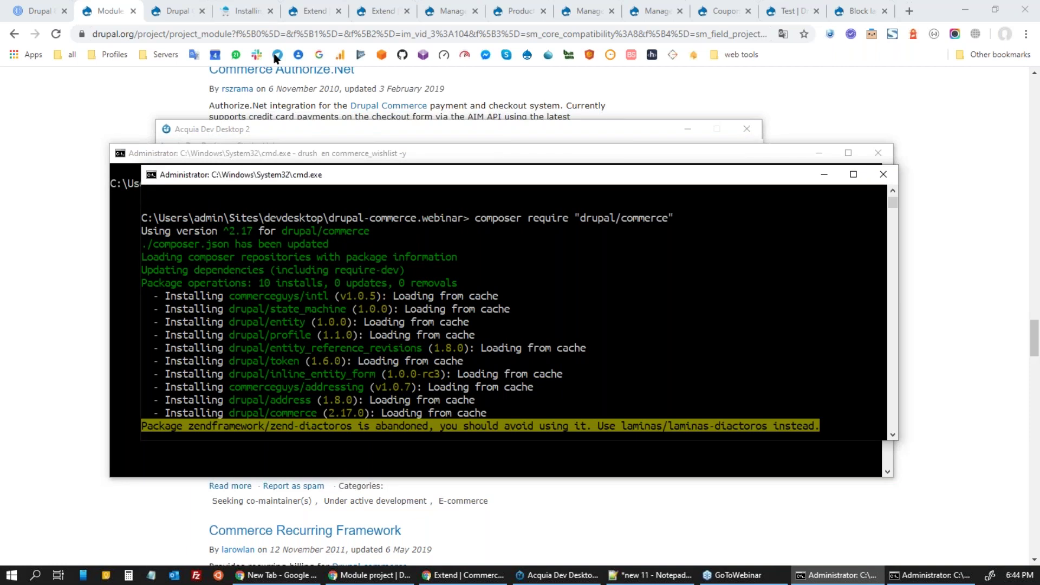
{"action": "key", "text": "alt+F4"}
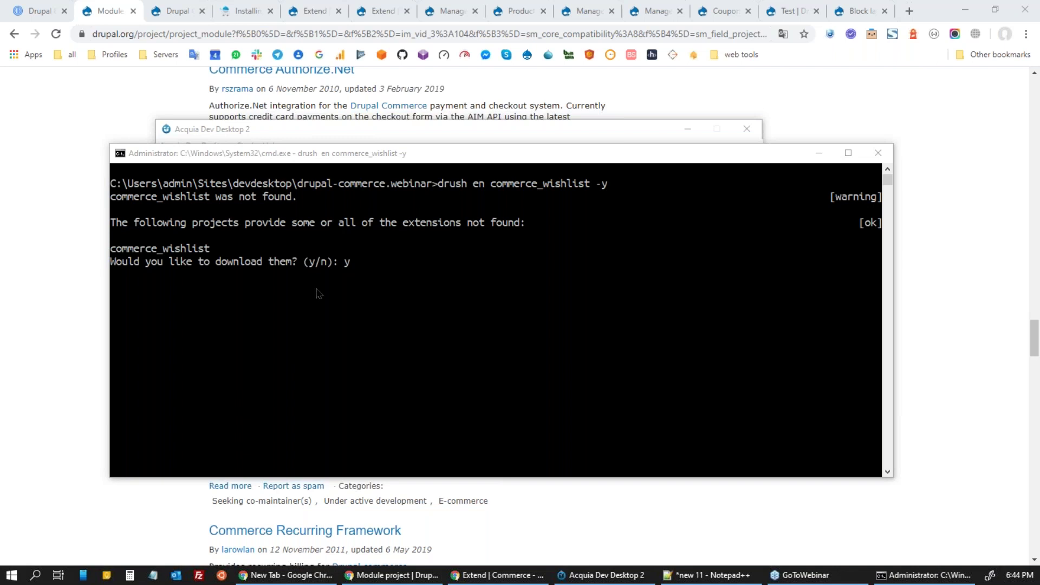
{"action": "key", "text": "Return"}
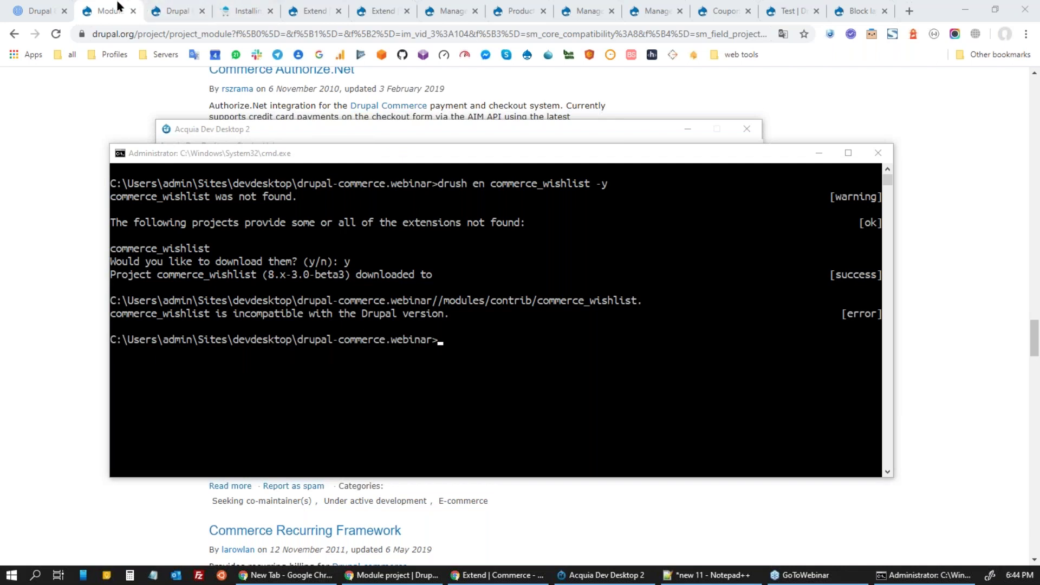
{"action": "left_click", "coordinate": [118, 6]}
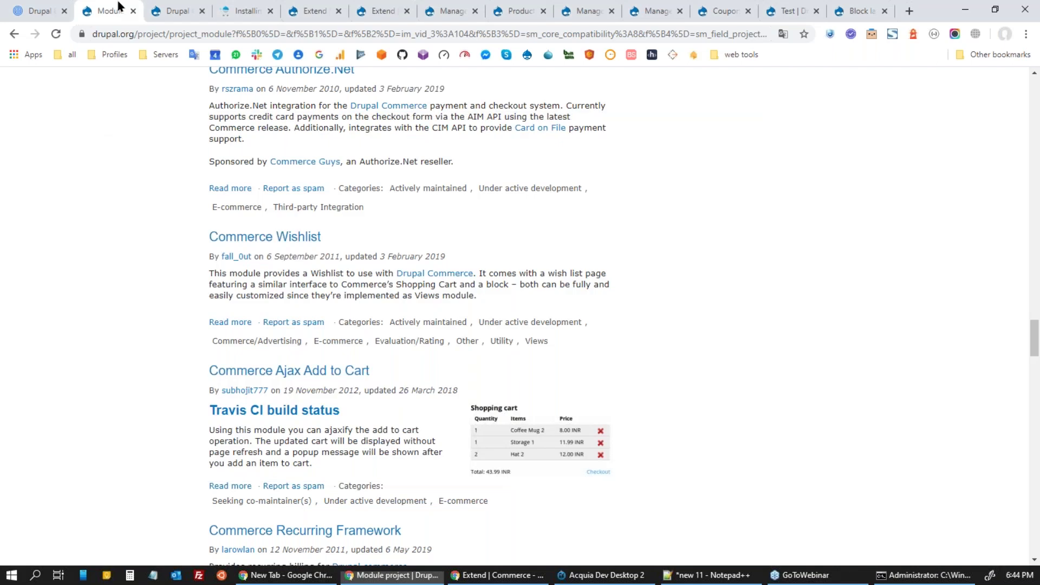
- Browse the Commerce module search results and look at the Payment project in a new tab
{"action": "scroll", "coordinate": [320, 387], "scroll_direction": "down", "scroll_amount": 15}
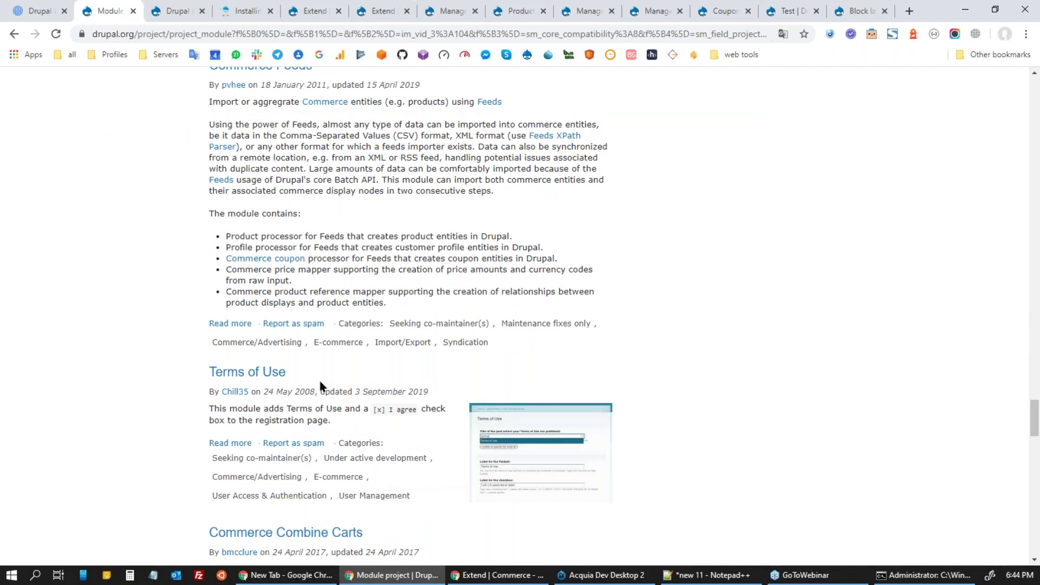
{"action": "scroll", "coordinate": [320, 386], "scroll_direction": "up", "scroll_amount": 3}
{"action": "left_click_drag", "start_coordinate": [374, 343], "coordinate": [397, 343]}
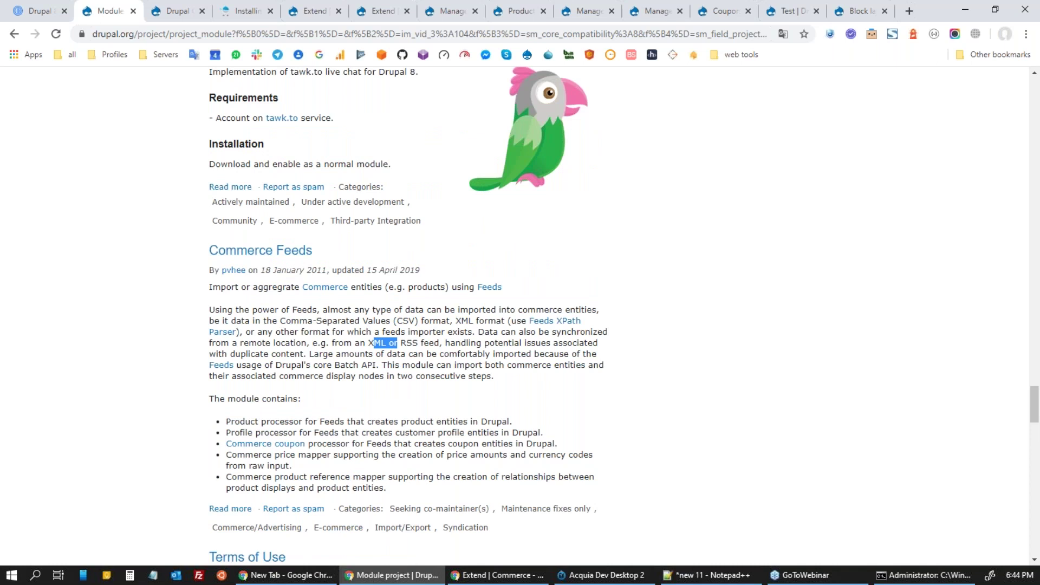
{"action": "scroll", "coordinate": [408, 314], "scroll_direction": "down", "scroll_amount": 1}
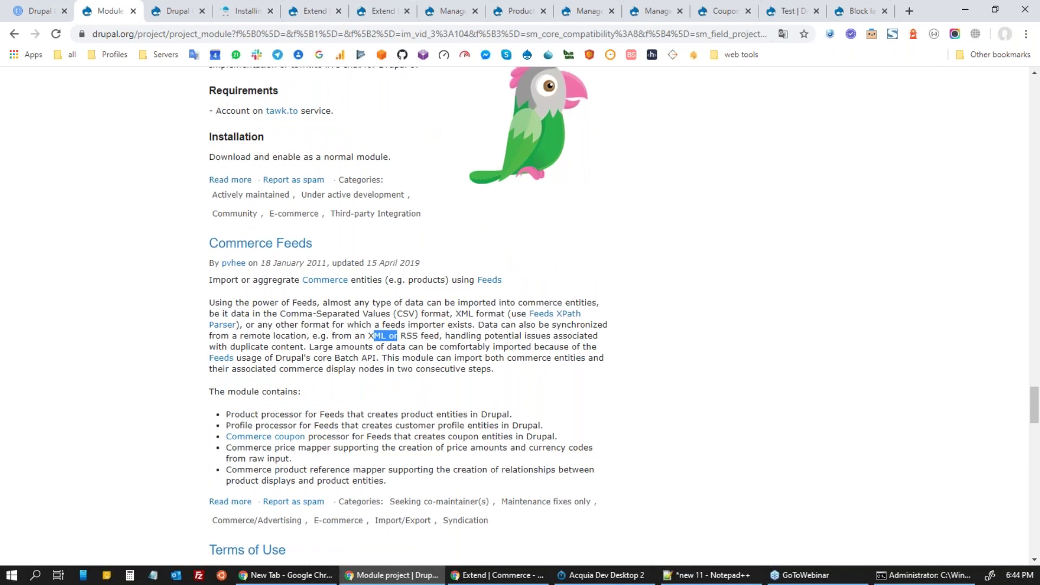
{"action": "scroll", "coordinate": [293, 336], "scroll_direction": "down", "scroll_amount": 13}
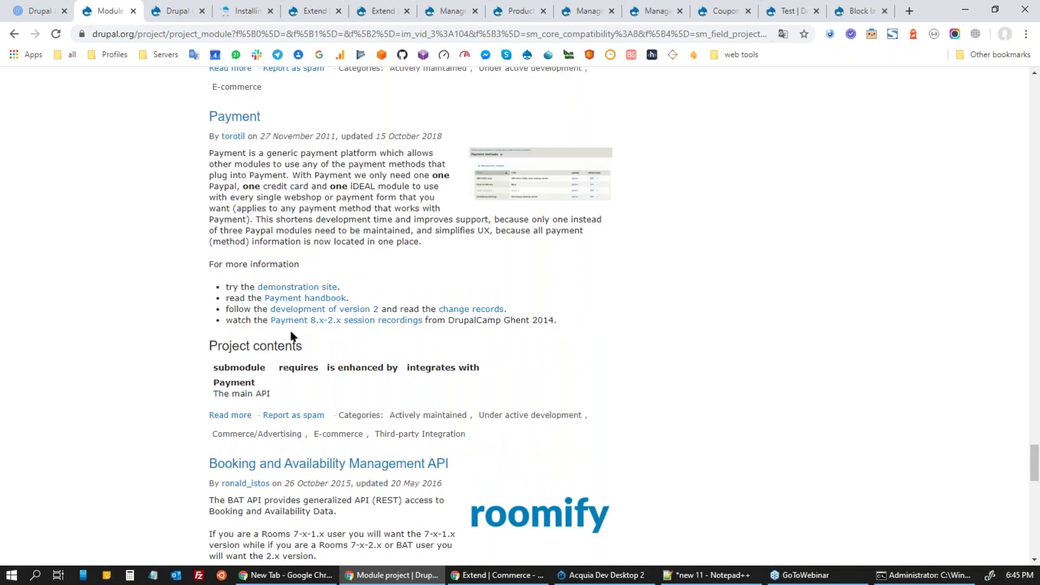
{"action": "scroll", "coordinate": [292, 336], "scroll_direction": "up", "scroll_amount": 3}
{"action": "middle_click", "coordinate": [239, 265]}
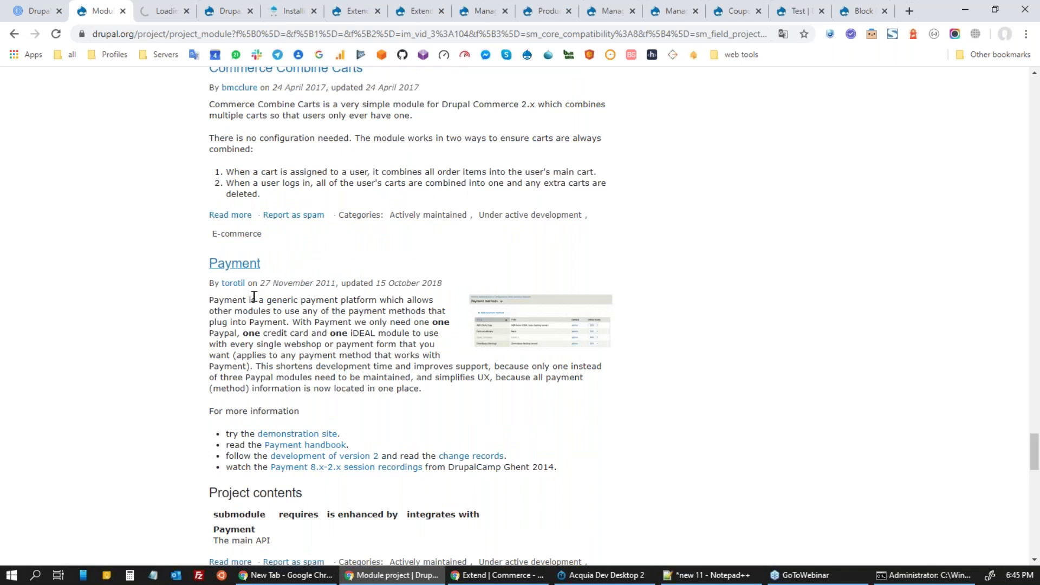
{"action": "key", "text": "ctrl+Tab"}
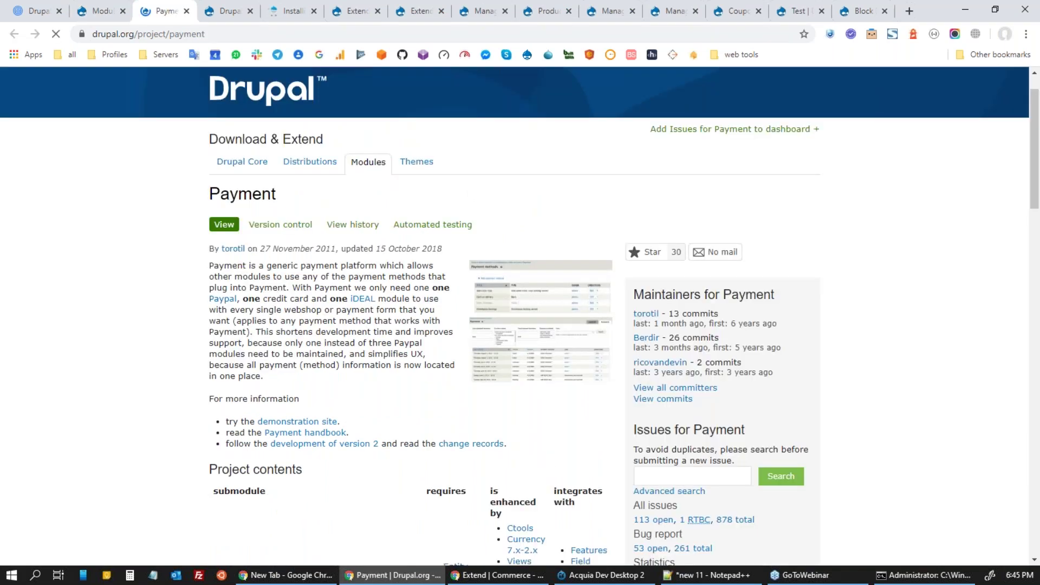
{"action": "scroll", "coordinate": [286, 313], "scroll_direction": "down", "scroll_amount": 10}
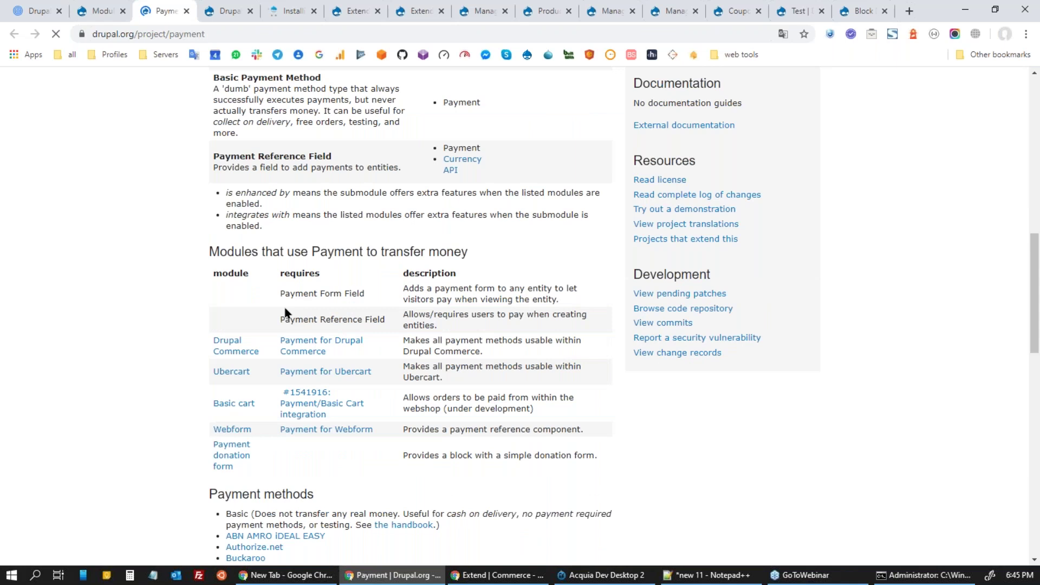
{"action": "key", "text": "ctrl+shift+Tab"}
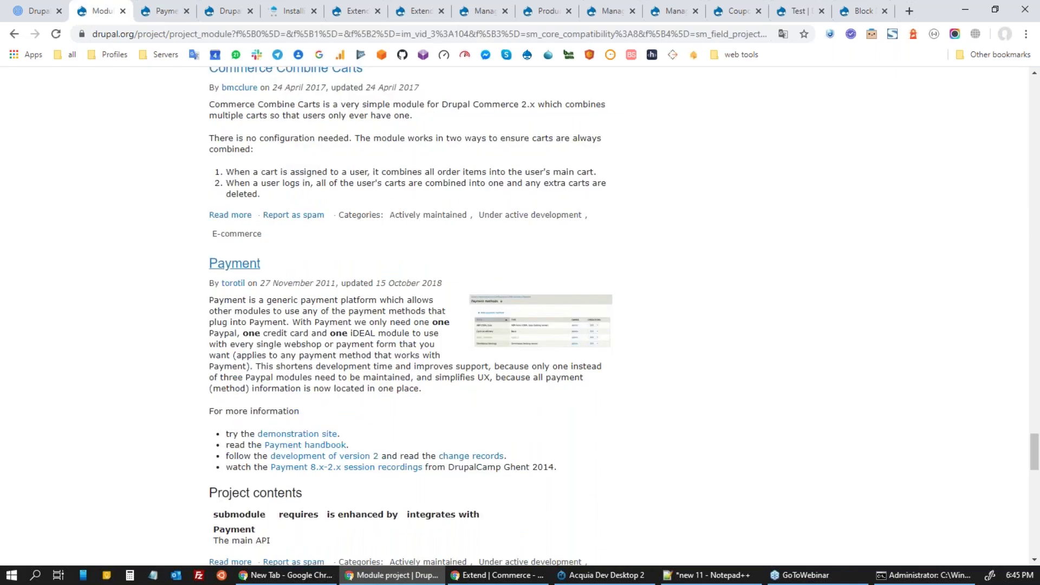
{"action": "scroll", "coordinate": [388, 361], "scroll_direction": "down", "scroll_amount": 15}
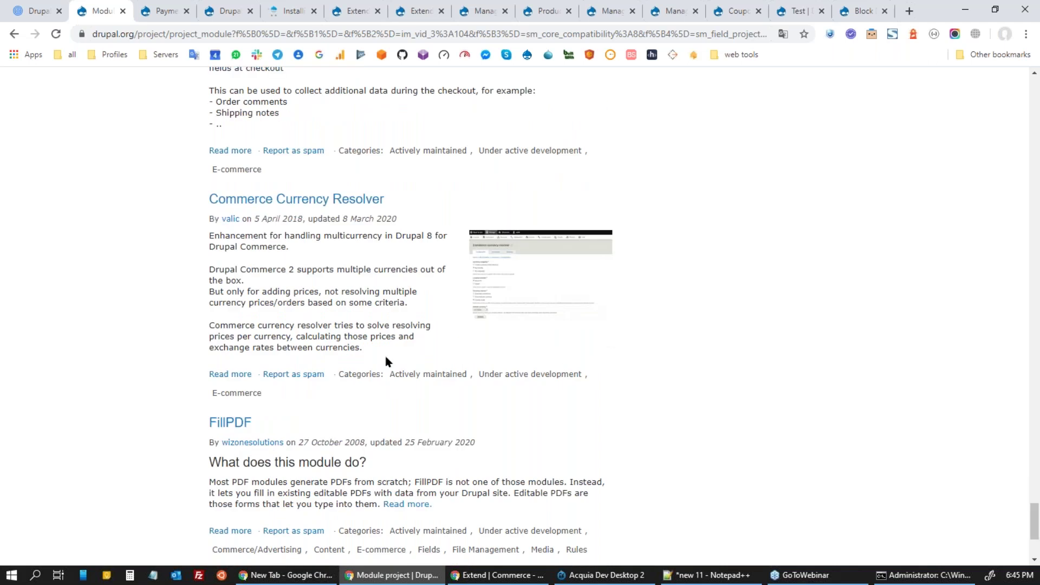
{"action": "scroll", "coordinate": [386, 361], "scroll_direction": "down", "scroll_amount": 4}
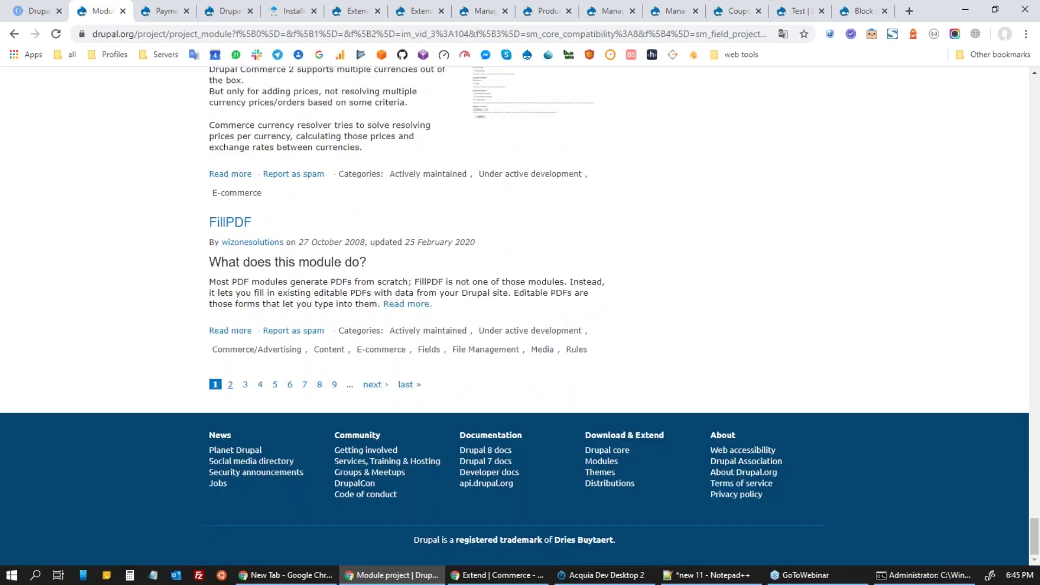
- Check the drush wishlist output, then return to the product variation Manage display page
{"action": "key", "text": "alt+Tab"}
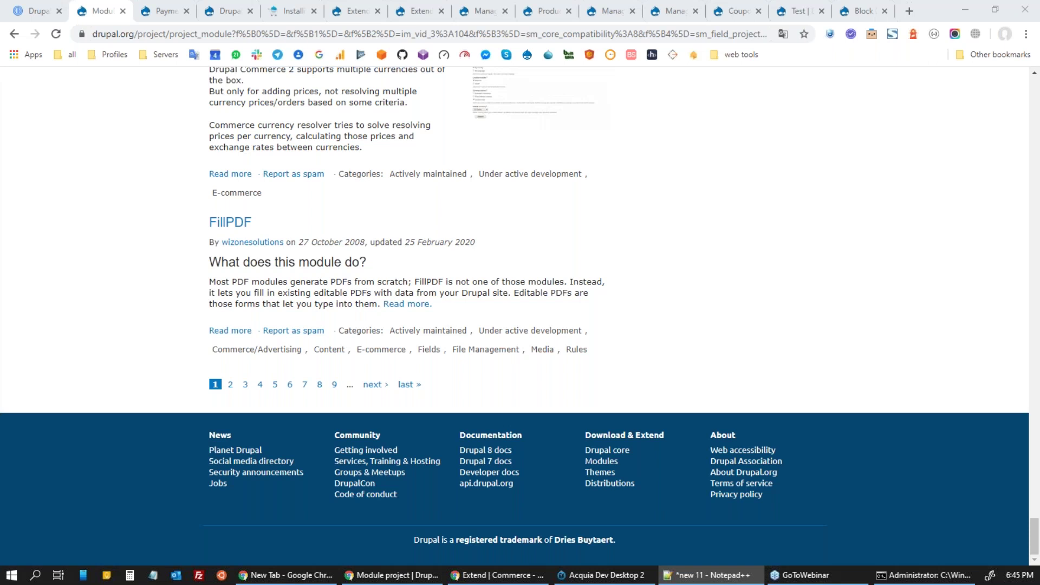
{"action": "left_click", "coordinate": [903, 580]}
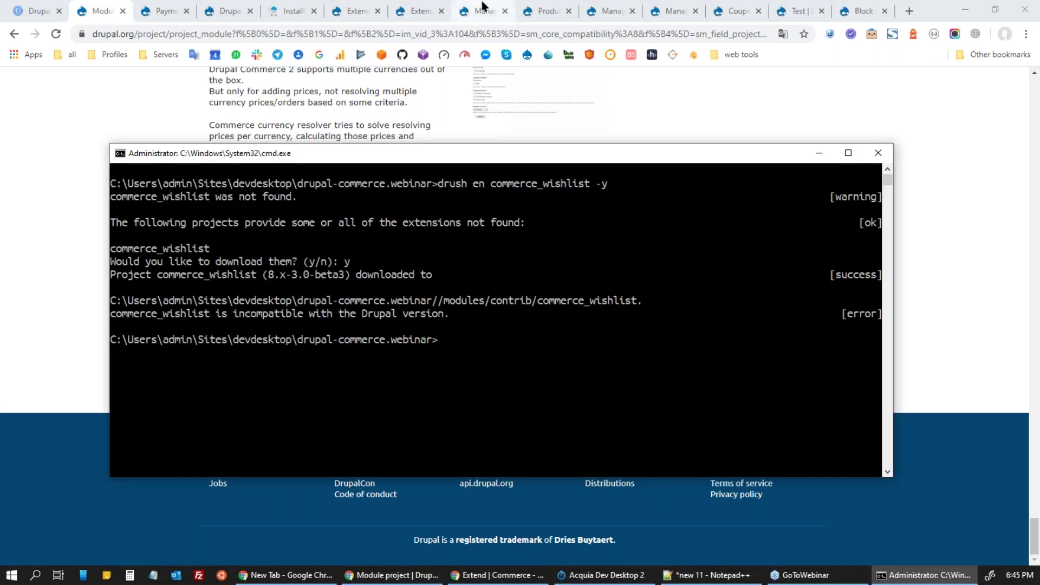
{"action": "left_click", "coordinate": [482, 6]}
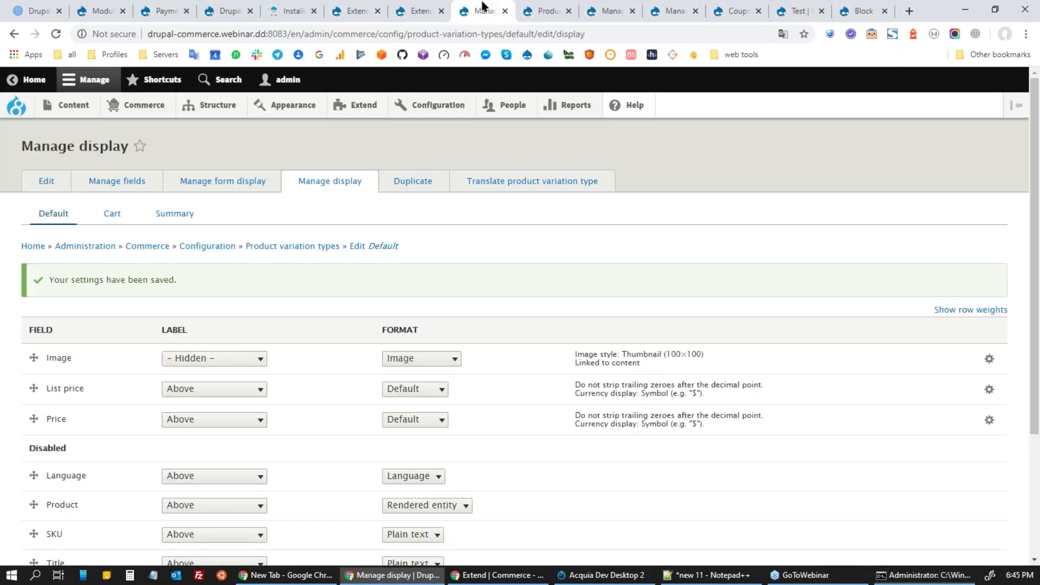
- Scroll the Extend list to Commerce (contrib), where Commerce Wishlist is listed but not enabled
{"action": "left_click", "coordinate": [358, 105]}
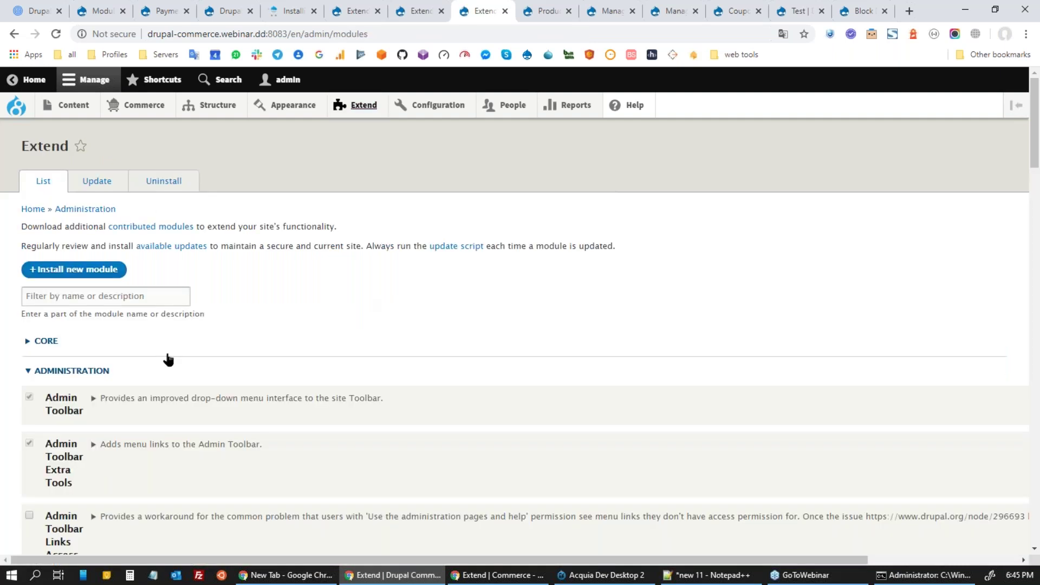
{"action": "scroll", "coordinate": [168, 359], "scroll_direction": "down", "scroll_amount": 15}
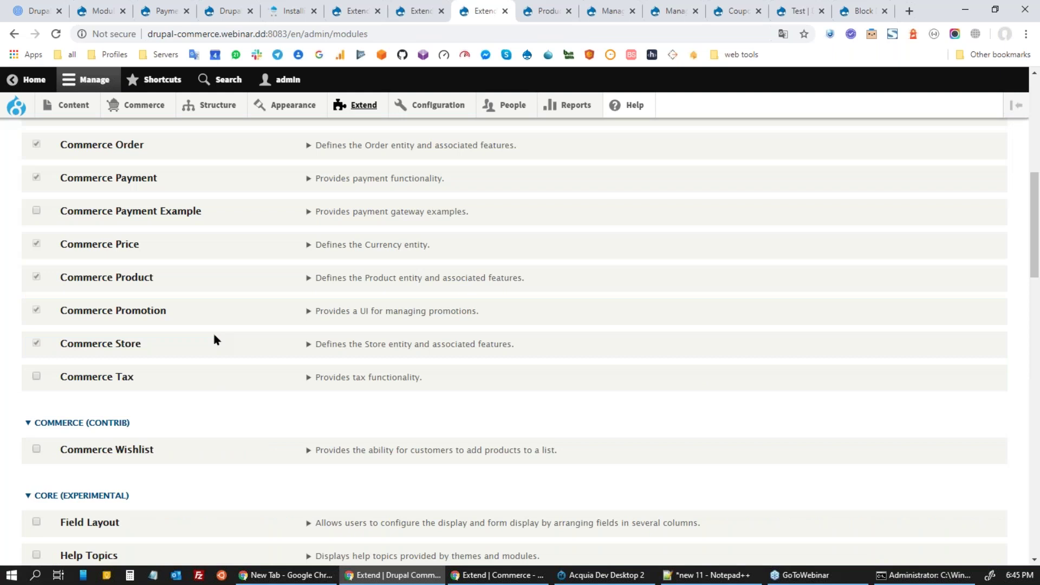
{"action": "scroll", "coordinate": [217, 340], "scroll_direction": "down", "scroll_amount": 5}
{"action": "scroll", "coordinate": [122, 190], "scroll_direction": "down", "scroll_amount": 14}
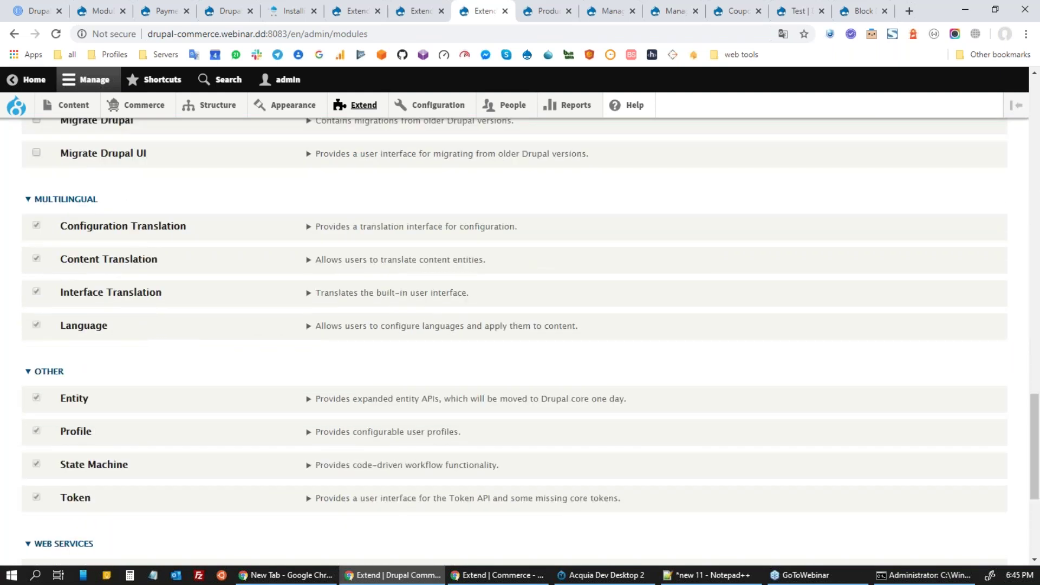
{"action": "scroll", "coordinate": [370, 431], "scroll_direction": "up", "scroll_amount": 2}
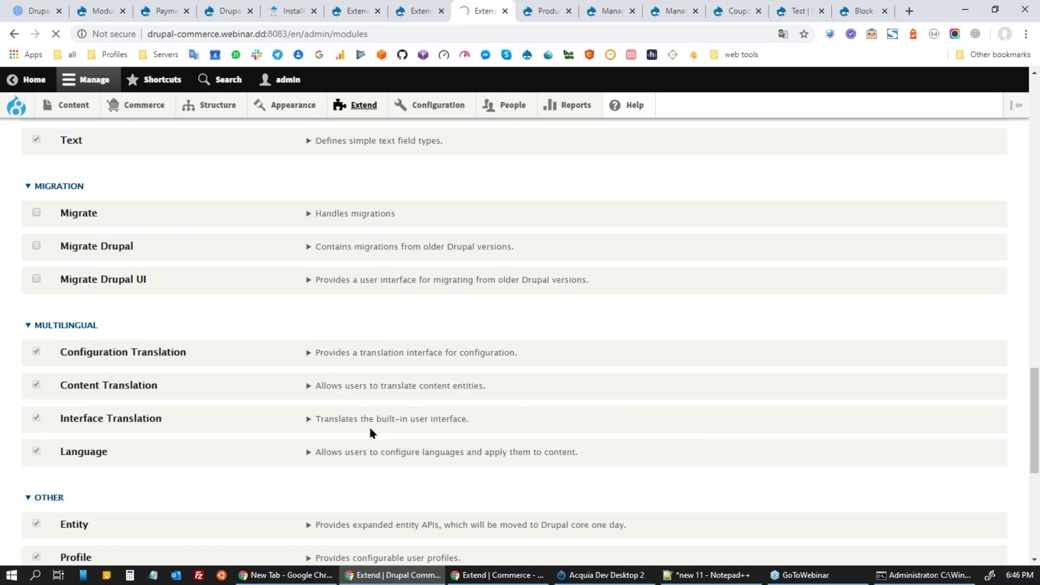
- Close the old Product attributes, form display, cart display and Coupons tabs
{"action": "scroll", "coordinate": [249, 401], "scroll_direction": "up", "scroll_amount": 8}
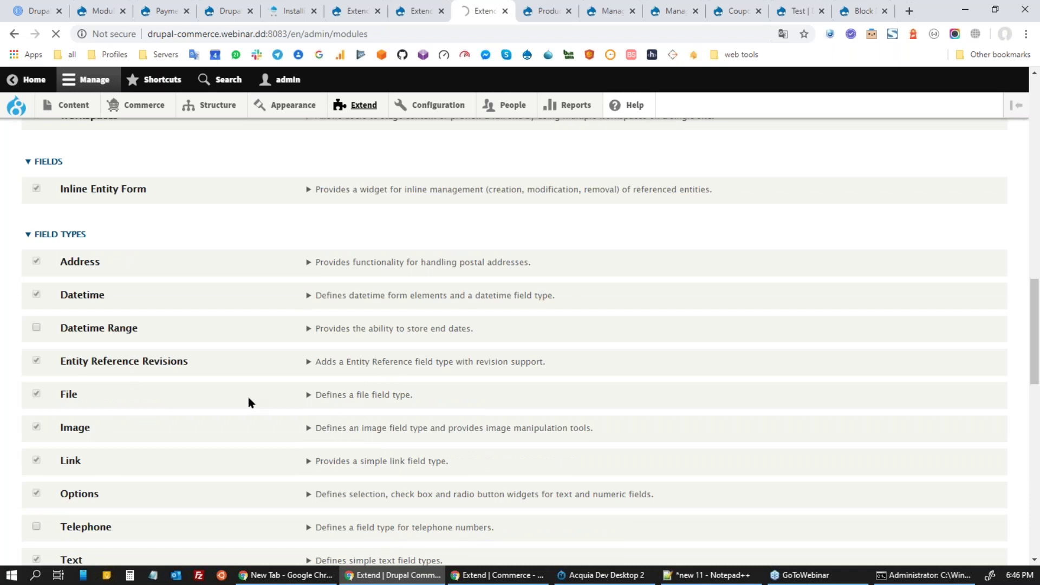
{"action": "scroll", "coordinate": [247, 395], "scroll_direction": "up", "scroll_amount": 7}
{"action": "left_click", "coordinate": [536, 8]}
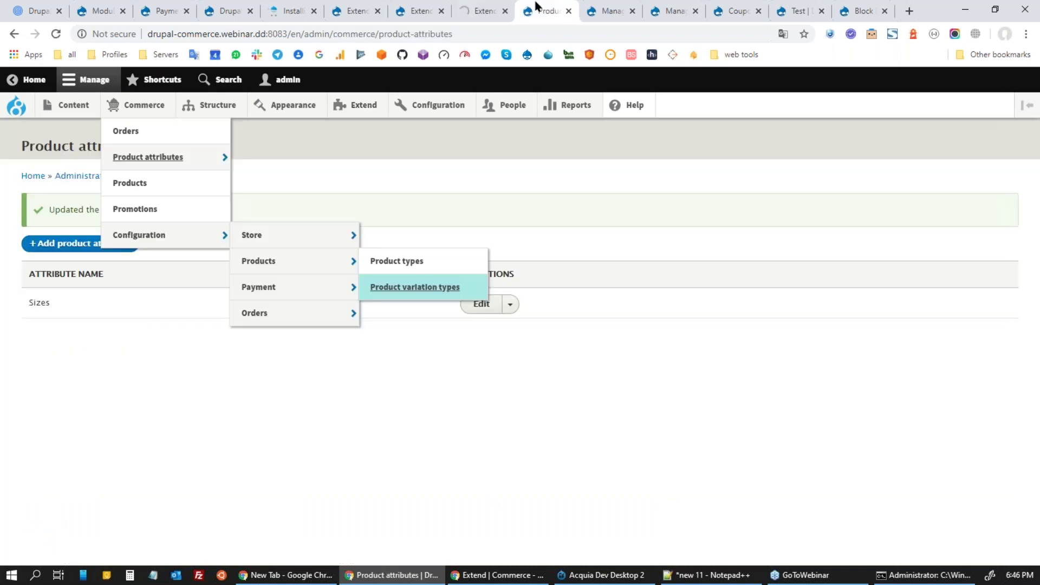
{"action": "key", "text": "ctrl+w"}
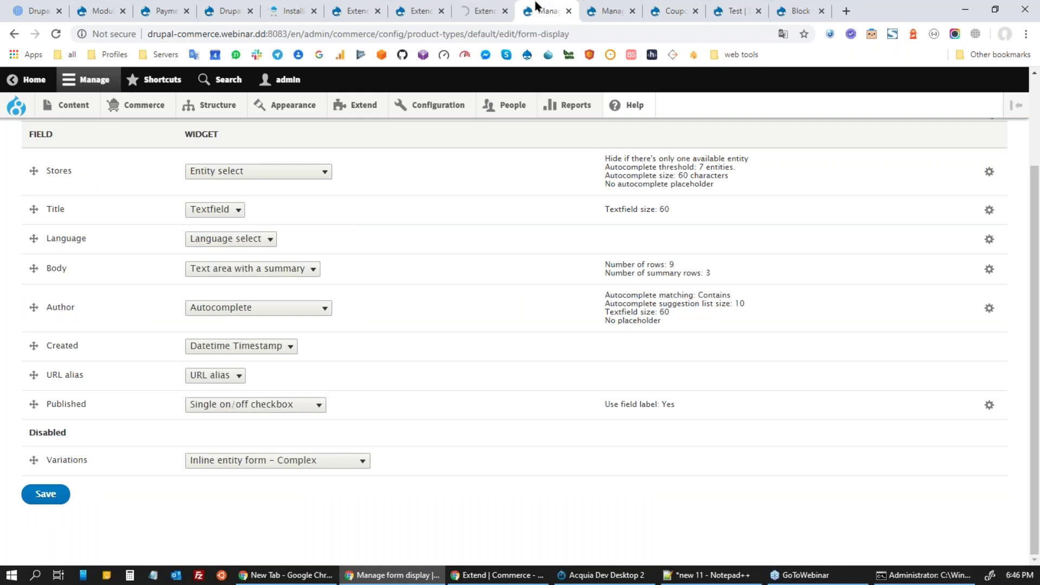
{"action": "key", "text": "ctrl+w"}
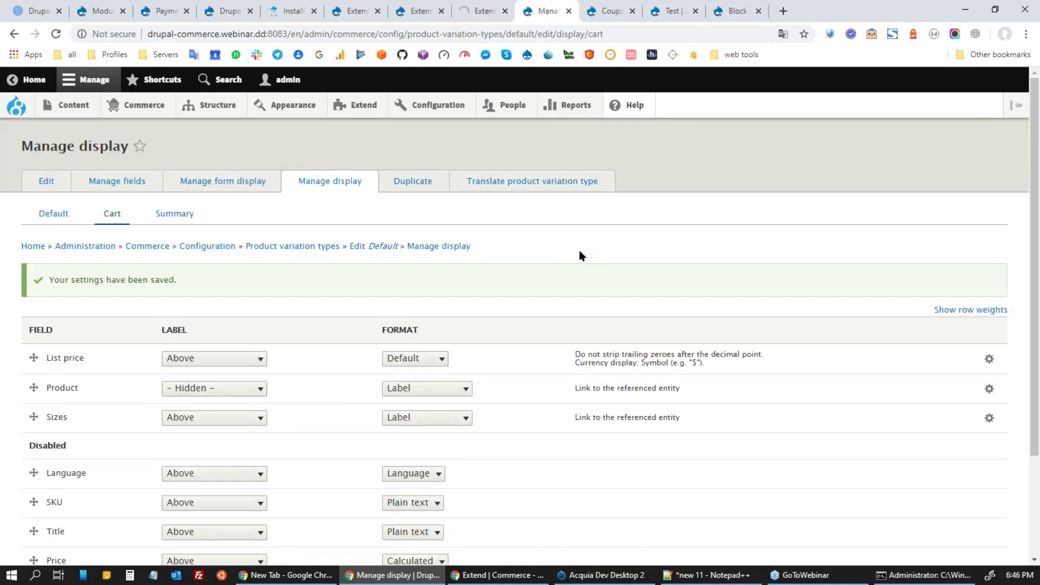
{"action": "scroll", "coordinate": [580, 254], "scroll_direction": "down", "scroll_amount": 3}
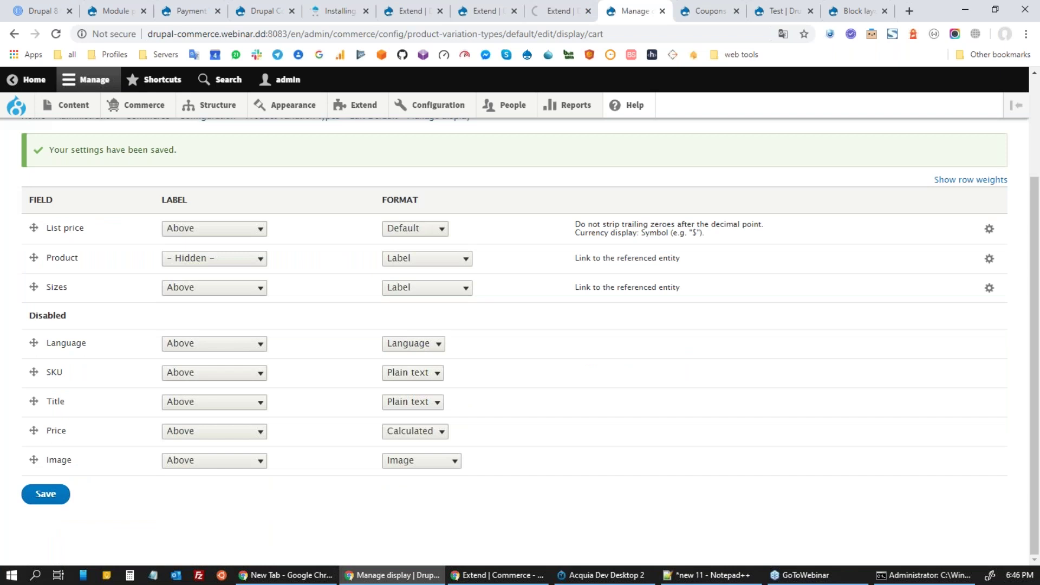
{"action": "scroll", "coordinate": [570, 107], "scroll_direction": "up", "scroll_amount": 1}
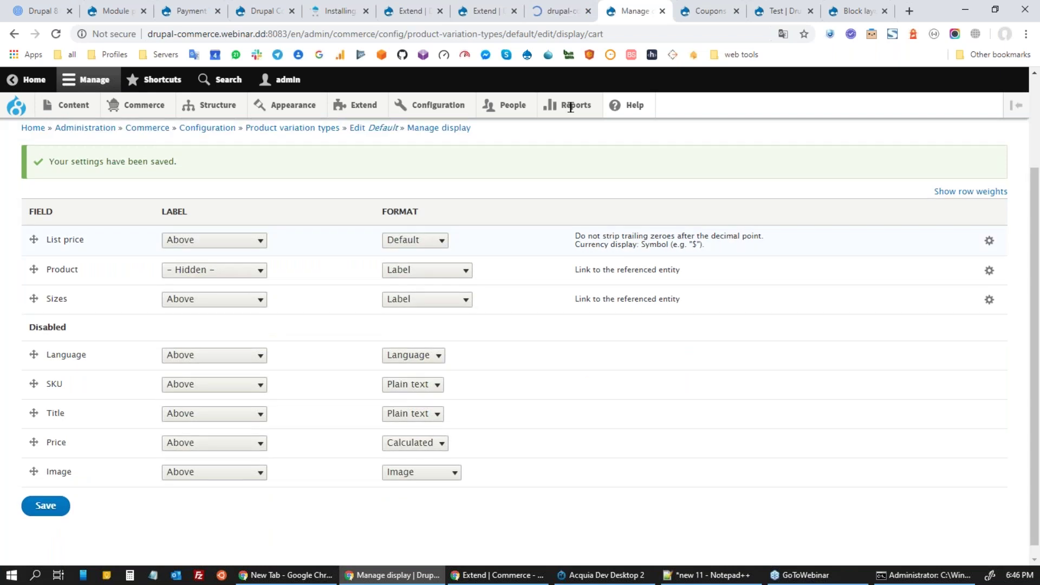
{"action": "key", "text": "ctrl+w"}
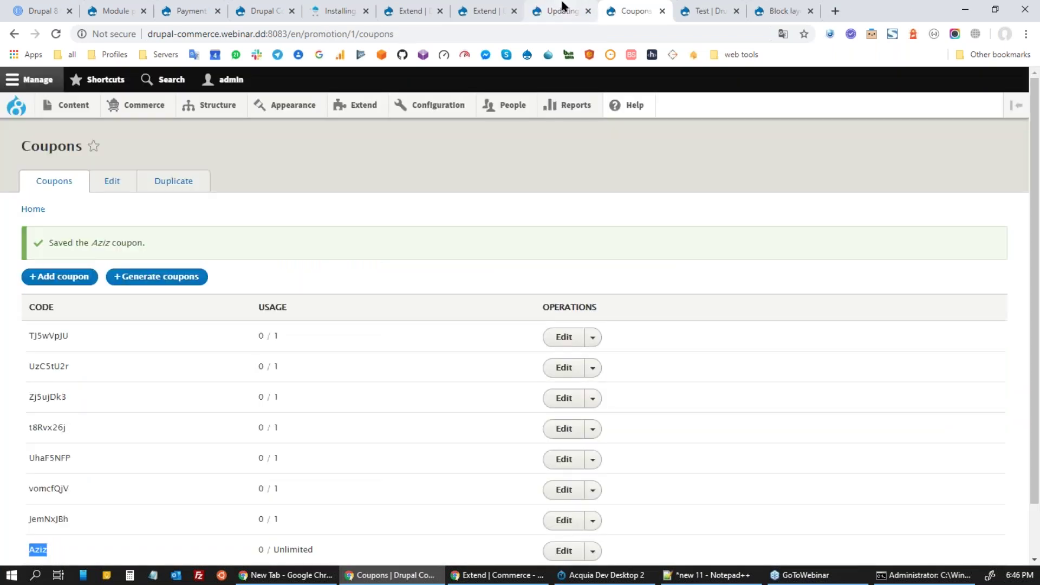
{"action": "key", "text": "ctrl+w"}
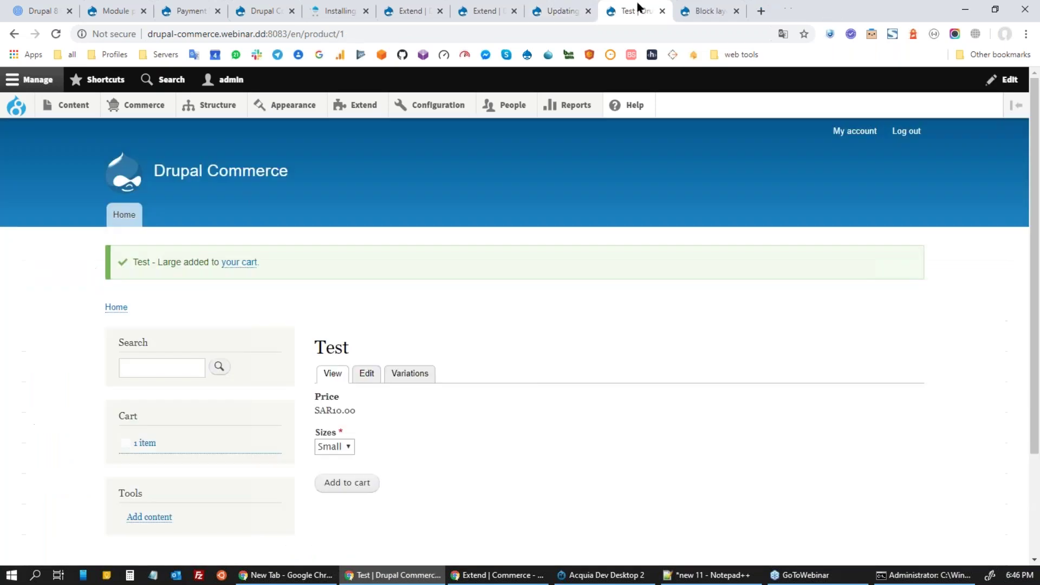
- Open the shopping cart, view the second item's product page, and return to the module list
{"action": "left_click", "coordinate": [234, 265]}
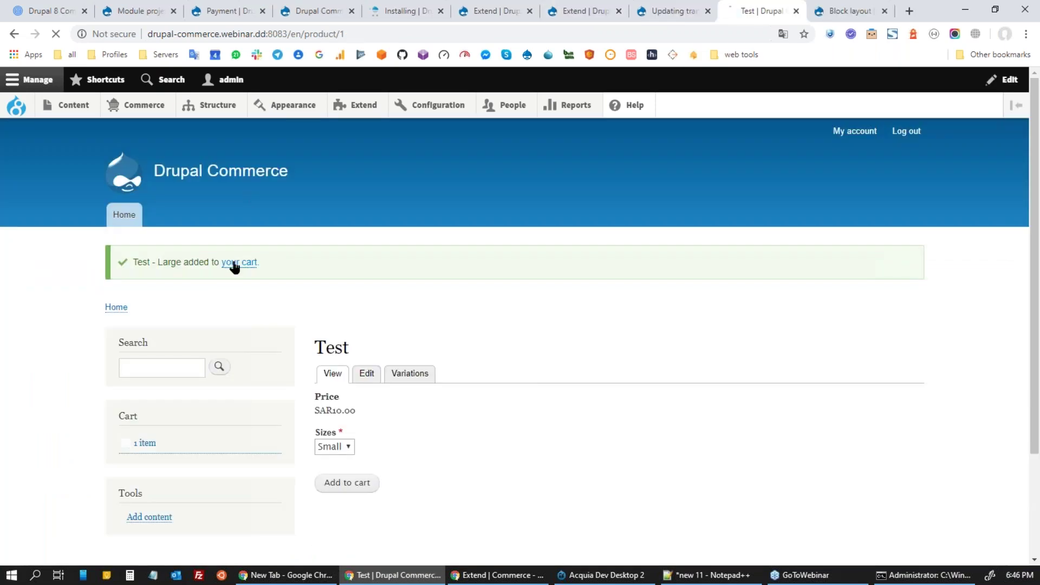
{"action": "left_click", "coordinate": [685, 8]}
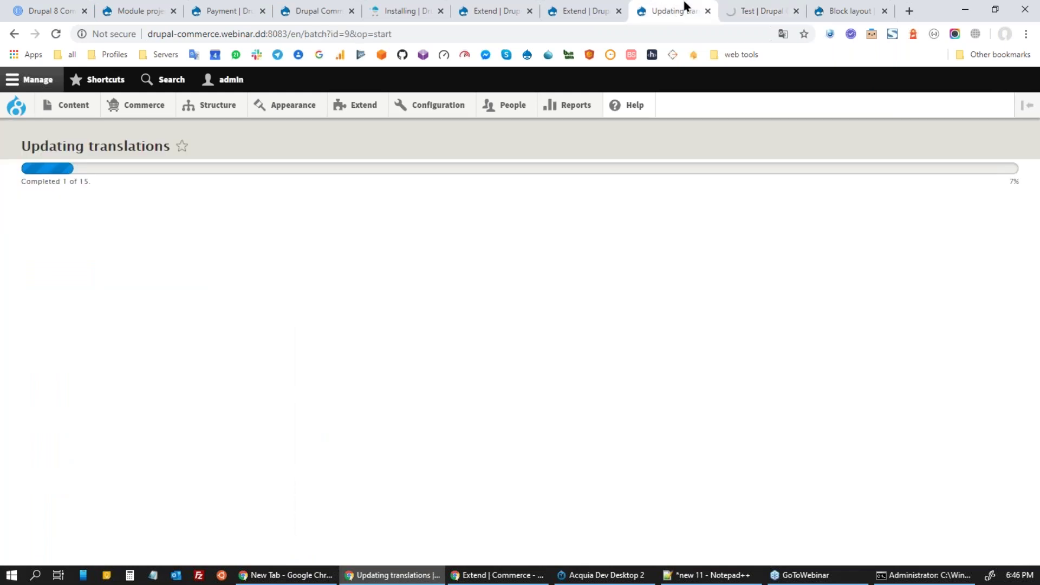
{"action": "left_click", "coordinate": [595, 7]}
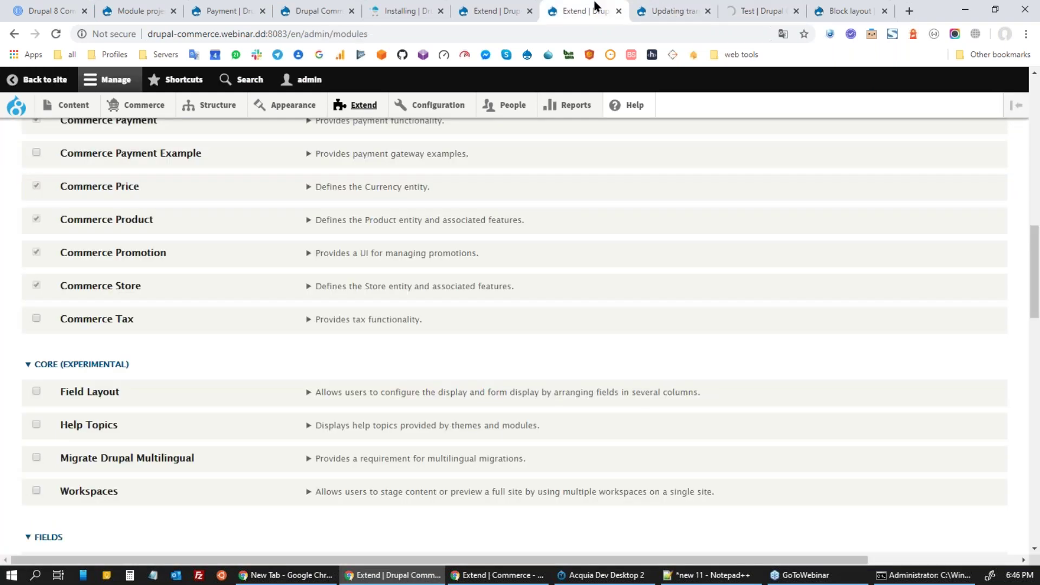
{"action": "left_click", "coordinate": [758, 10]}
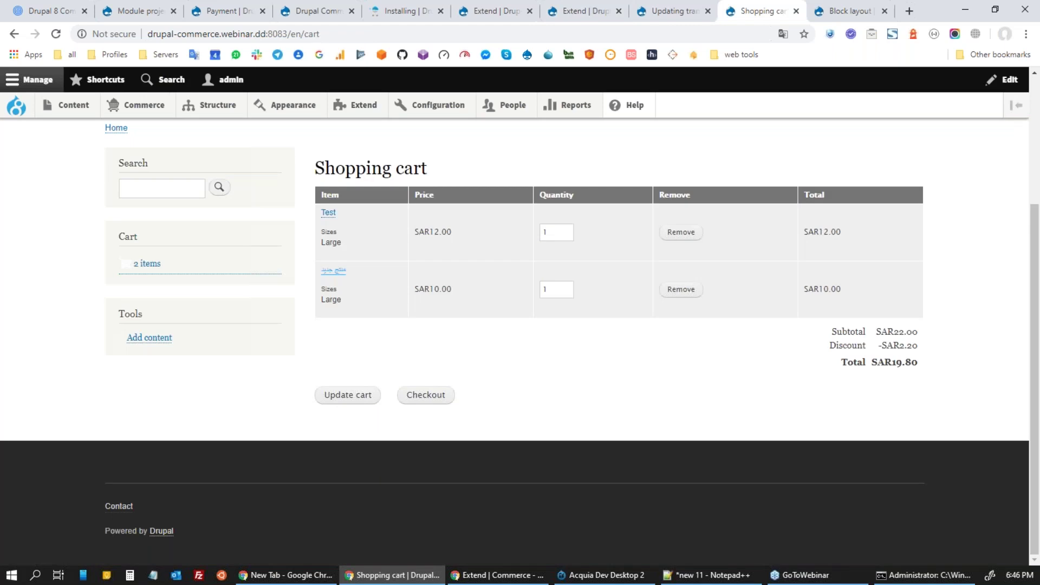
{"action": "left_click", "coordinate": [333, 270]}
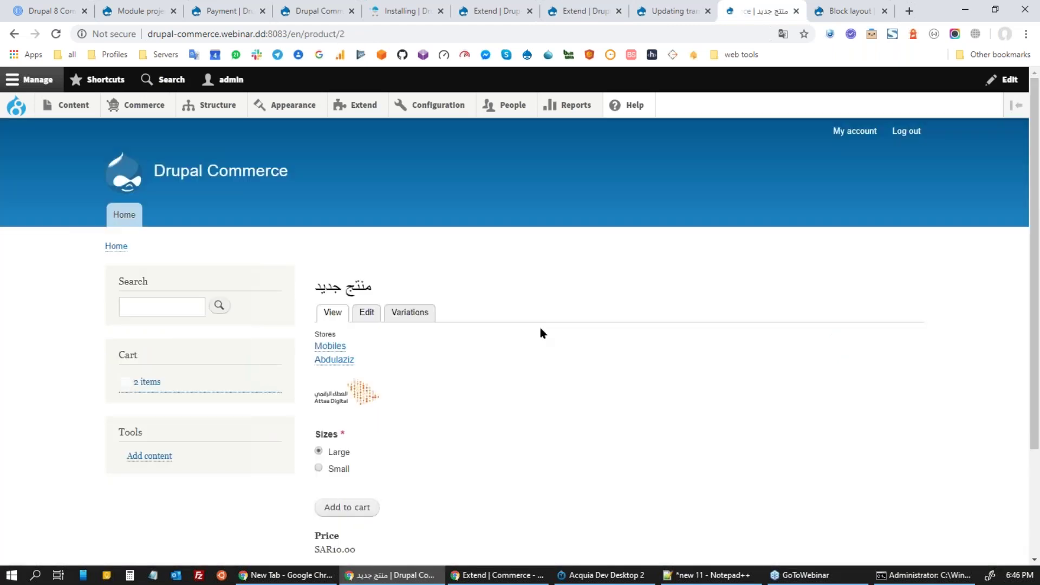
{"action": "scroll", "coordinate": [540, 332], "scroll_direction": "down", "scroll_amount": 3}
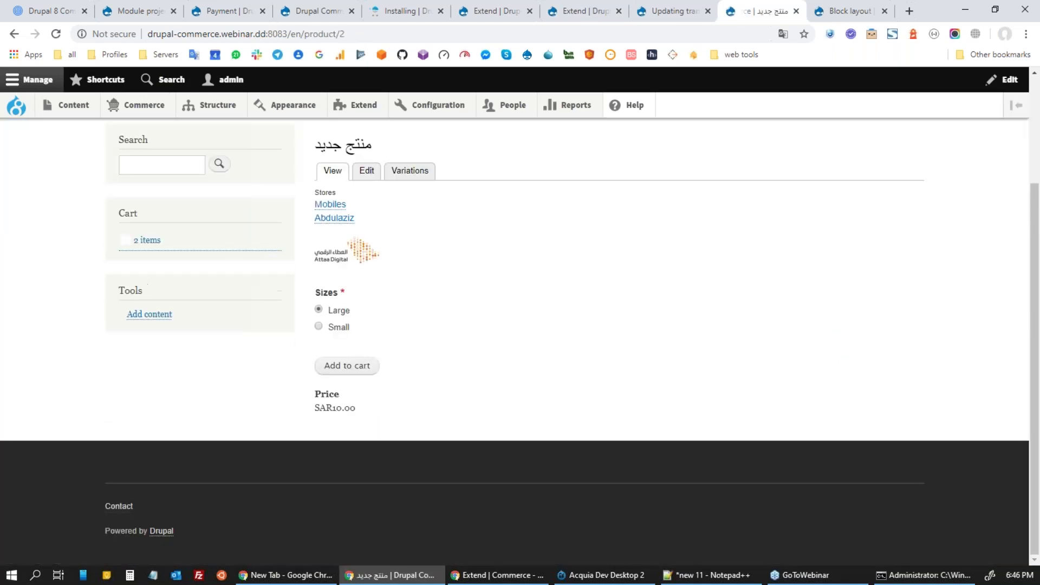
{"action": "left_click", "coordinate": [670, 7]}
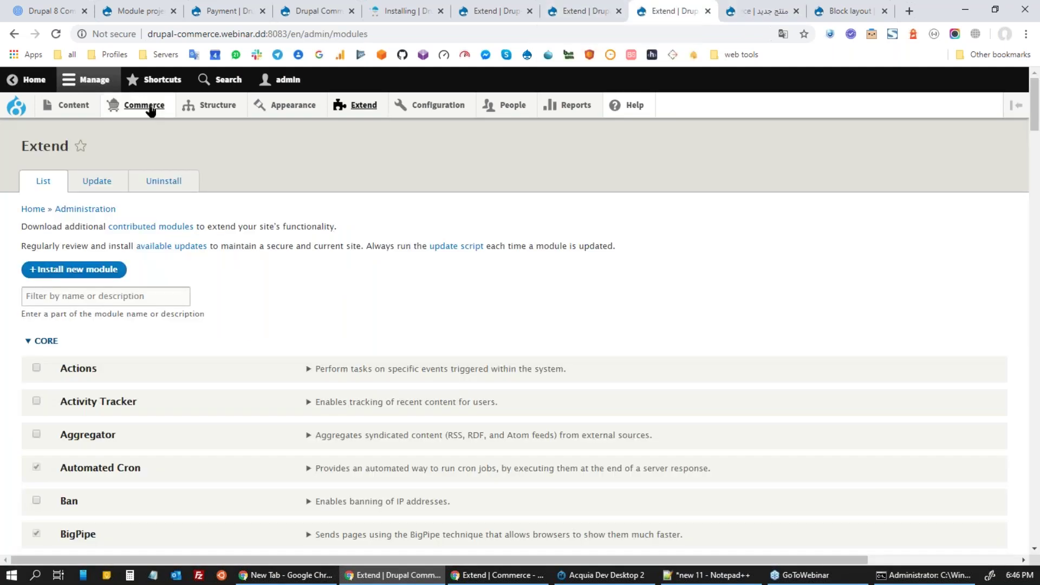
- Open the Add wishlist form and enter the name 'Users Wishlist'
{"action": "mouse_move", "coordinate": [150, 107]}
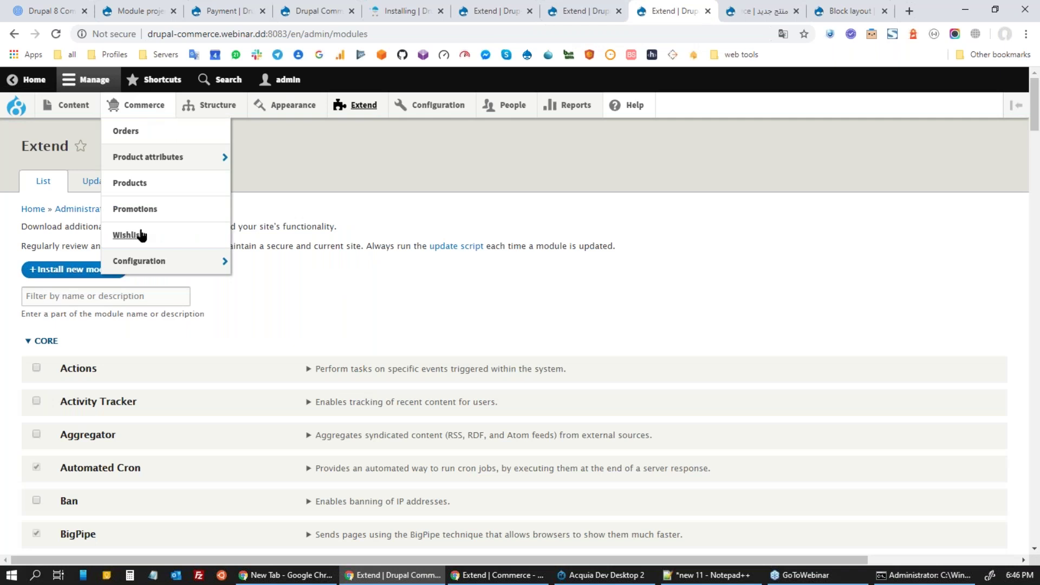
{"action": "left_click", "coordinate": [142, 235]}
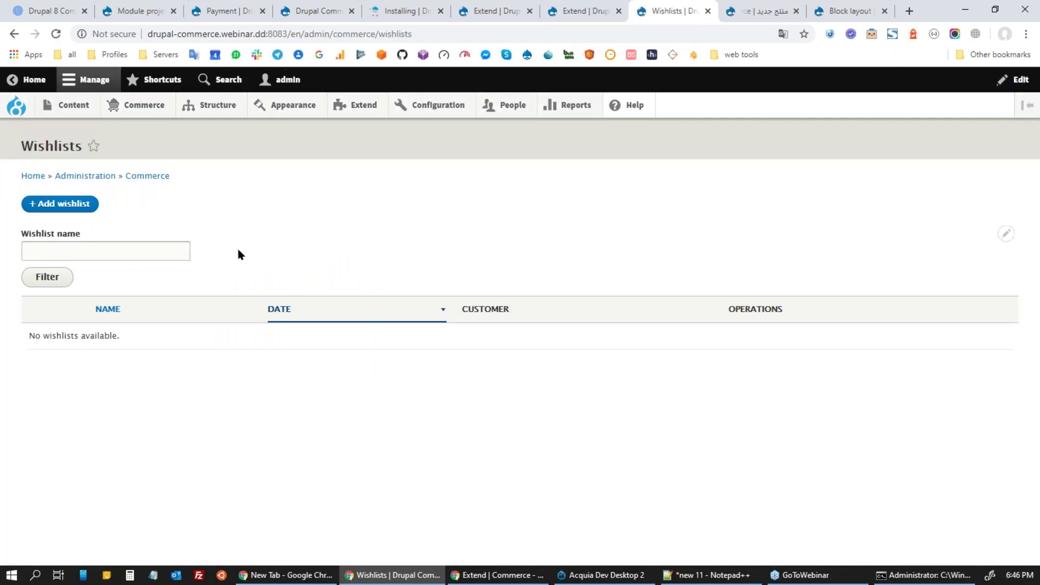
{"action": "key", "text": "F5"}
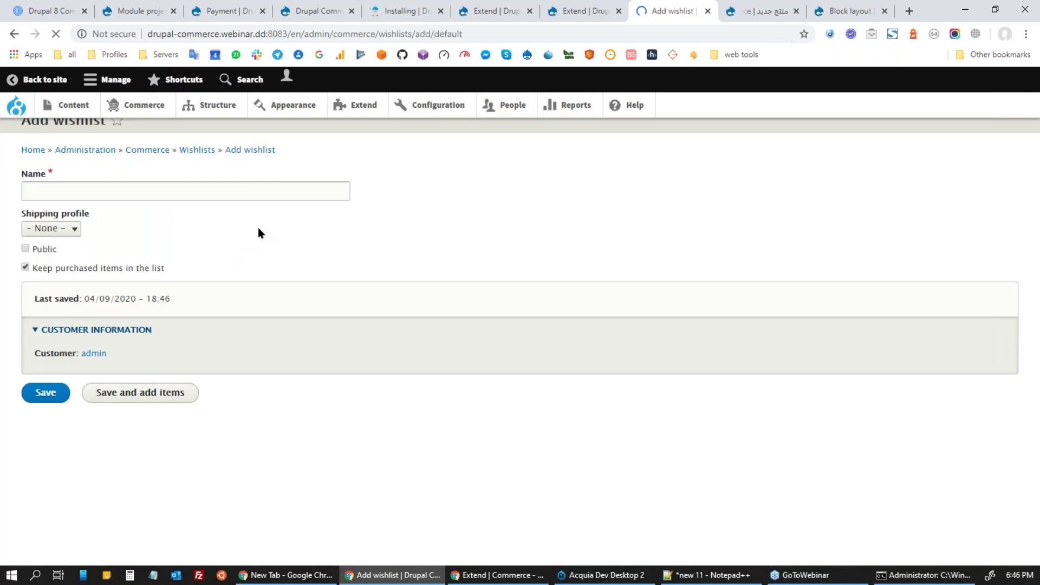
{"action": "left_click", "coordinate": [221, 212]}
{"action": "type", "text": "ئ"}
{"action": "key", "text": "ctrl+a"}
{"action": "type", "text": "USers"}
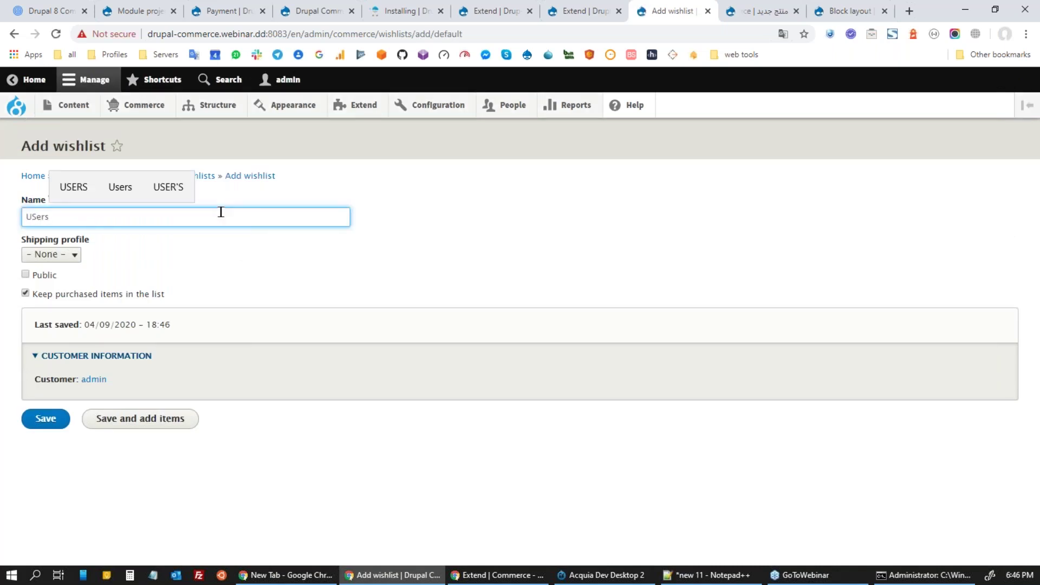
{"action": "left_click", "coordinate": [130, 187]}
{"action": "type", "text": "Wi"}
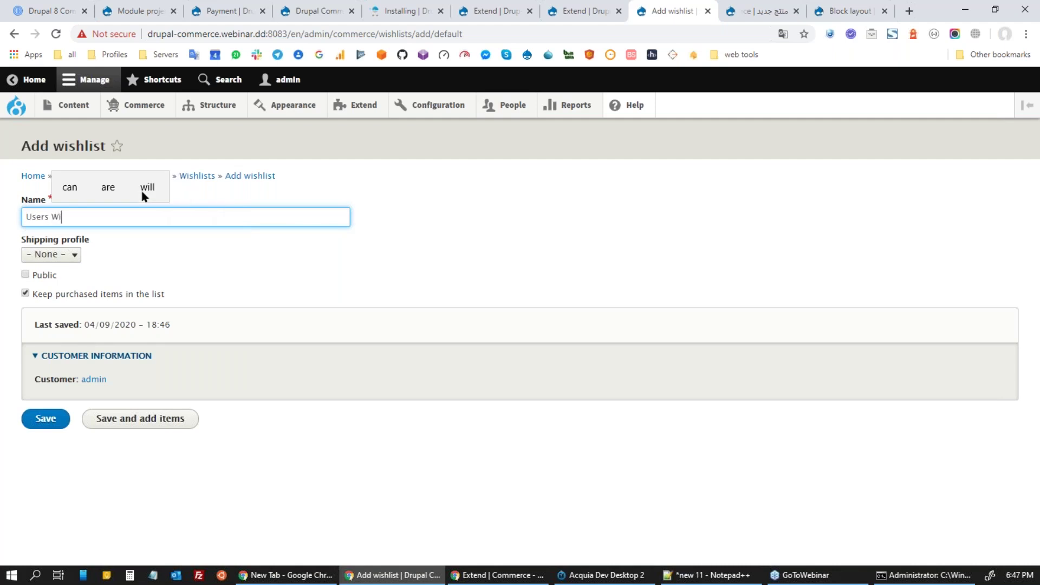
{"action": "type", "text": "shlist"}
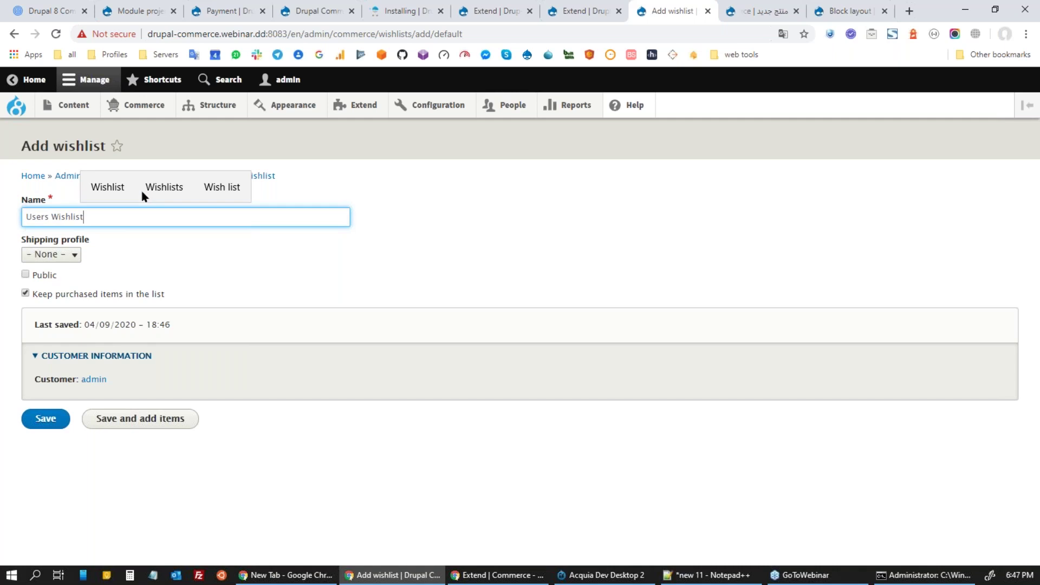
{"action": "left_click", "coordinate": [107, 188]}
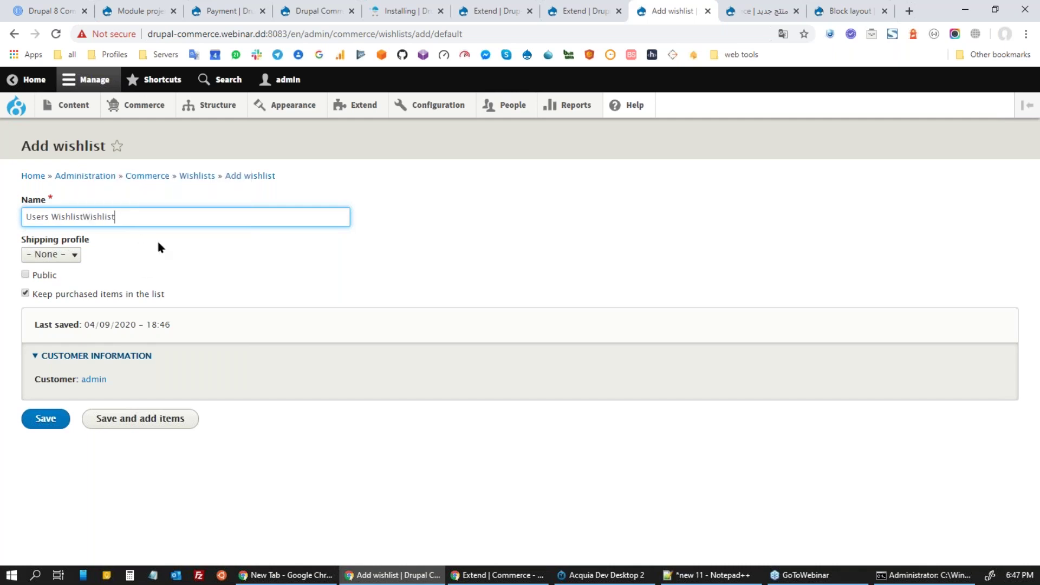
{"action": "double_click", "coordinate": [116, 214]}
{"action": "left_click", "coordinate": [149, 218]}
{"action": "key", "text": "BackSpace"}
{"action": "key", "text": "BackSpace"}
{"action": "key", "text": "BackSpace"}
{"action": "key", "text": "BackSpace"}
{"action": "key", "text": "BackSpace"}
{"action": "key", "text": "BackSpace"}
{"action": "key", "text": "BackSpace"}
{"action": "key", "text": "BackSpace"}
- Choose the Riyadh shipping profile, rename the wishlist to 'gift Wishlist', and save it
{"action": "left_click", "coordinate": [71, 256]}
{"action": "left_click", "coordinate": [69, 294]}
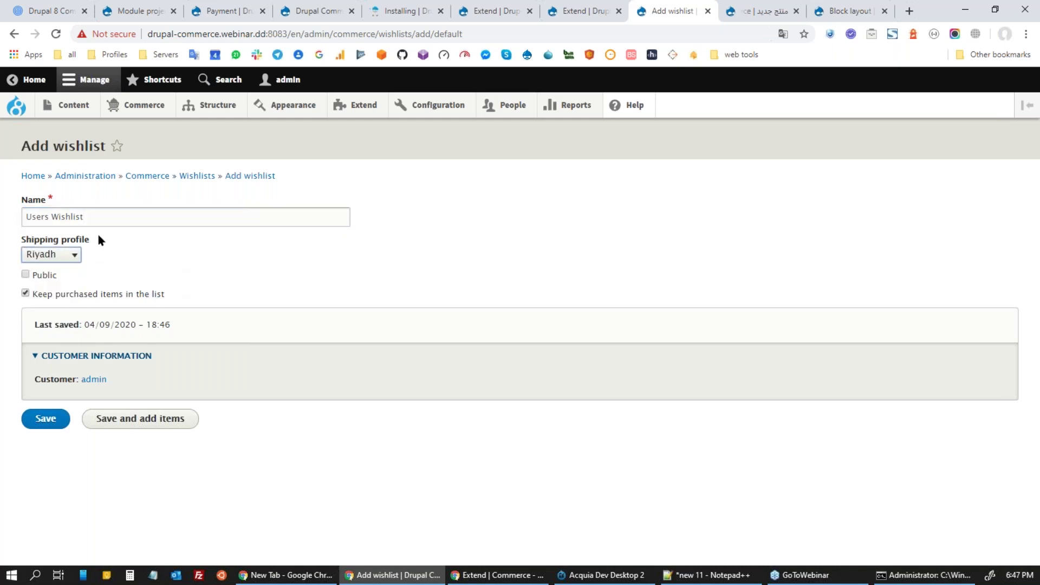
{"action": "double_click", "coordinate": [43, 275]}
{"action": "left_click_drag", "start_coordinate": [49, 217], "coordinate": [9, 215]}
{"action": "key", "text": "BackSpace"}
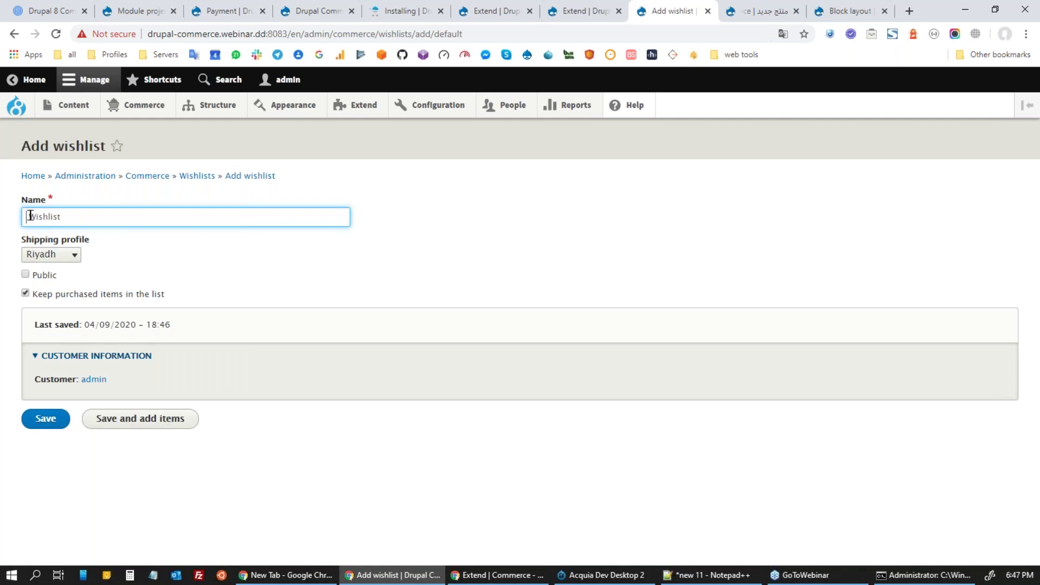
{"action": "key", "text": "Delete"}
{"action": "type", "text": "gift"}
{"action": "left_click", "coordinate": [52, 421]}
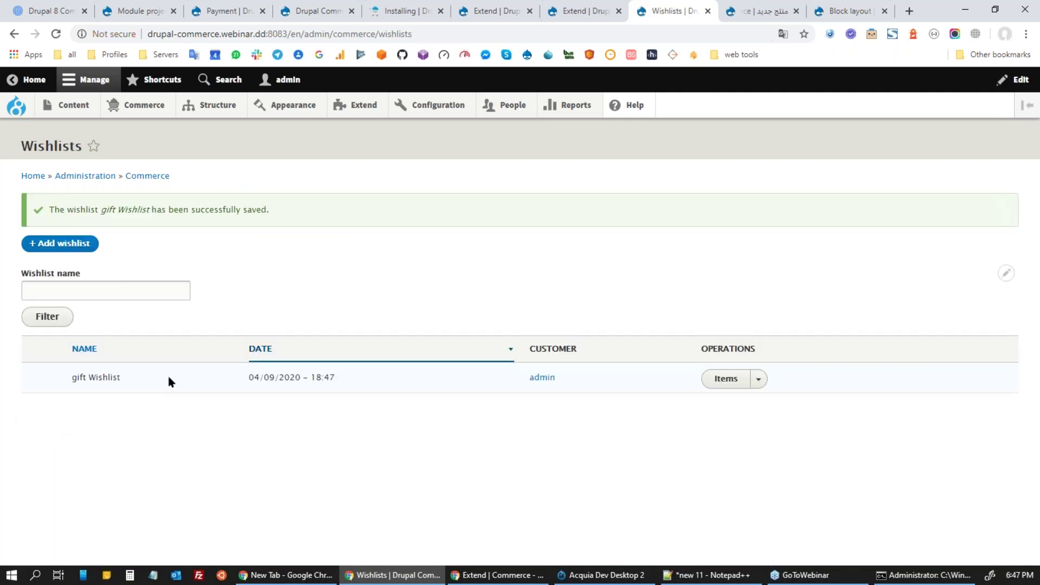
- Check the still-empty storefront wishlist and refresh the product page with Large/Small sizes
{"action": "key", "text": "F5"}
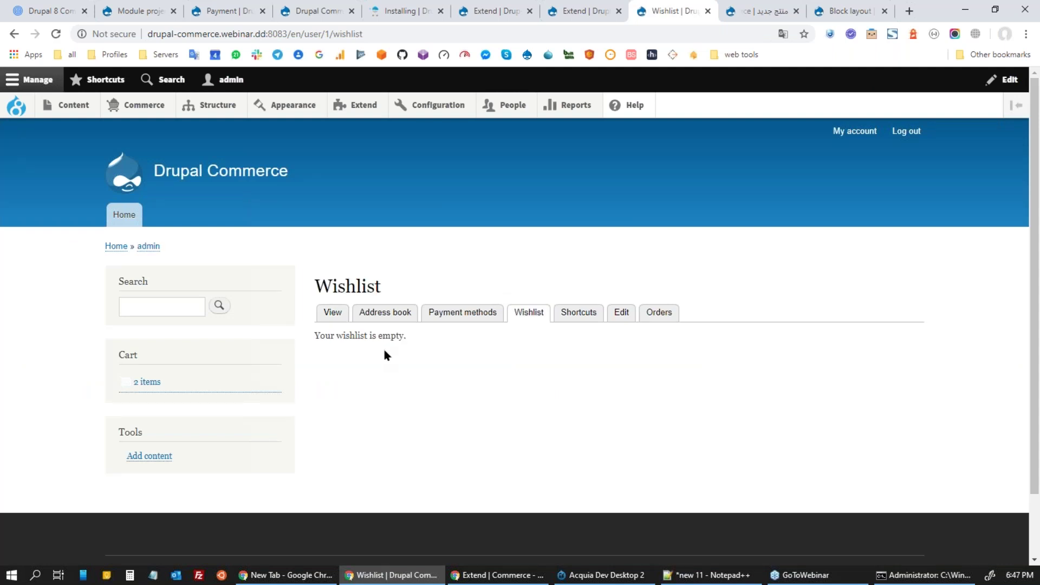
{"action": "scroll", "coordinate": [384, 354], "scroll_direction": "down", "scroll_amount": 1}
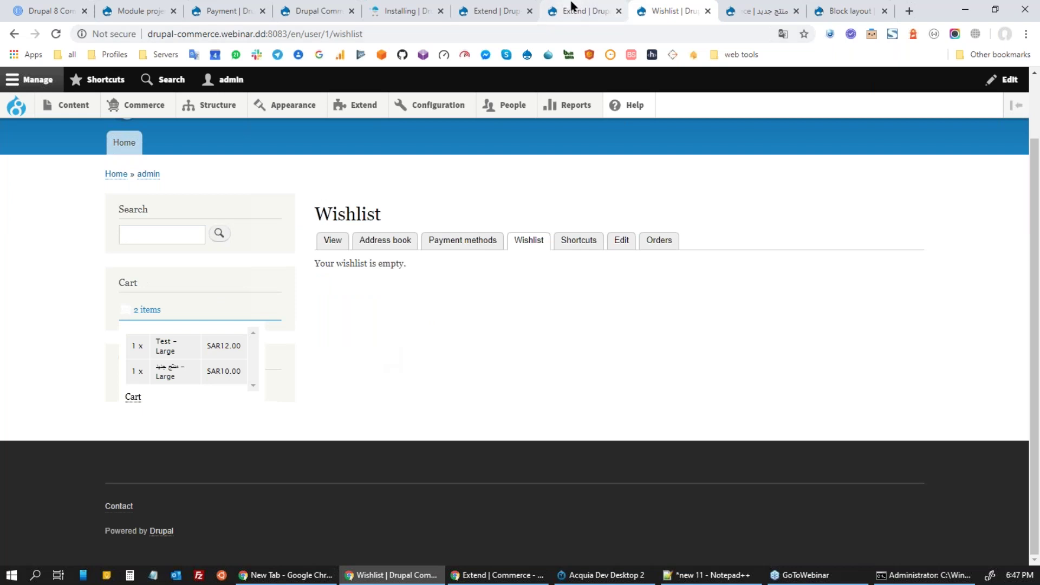
{"action": "key", "text": "ctrl+Tab"}
{"action": "key", "text": "F5"}
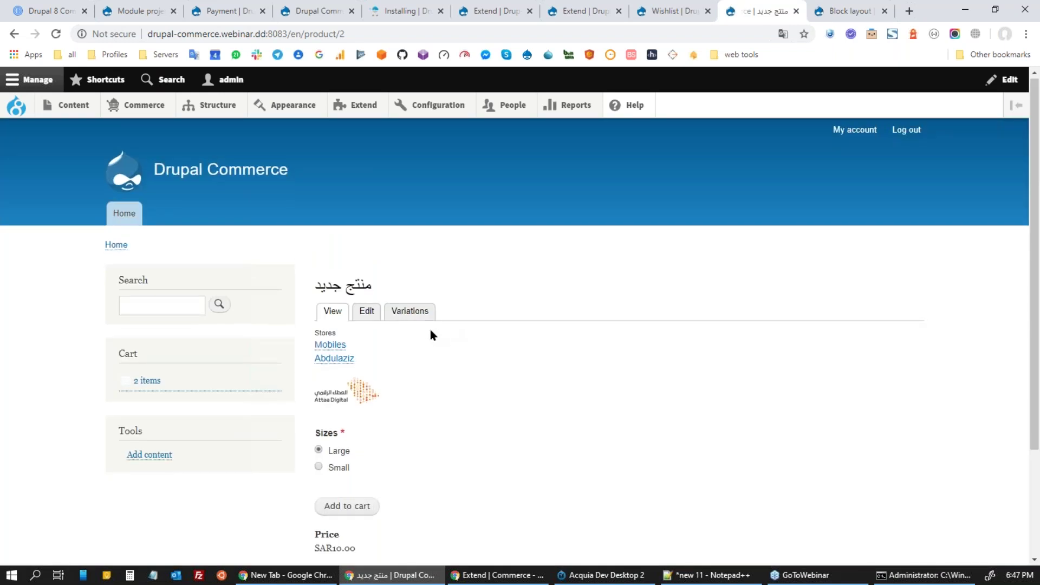
- Go back to the Extend module list, scroll it, and reload the page
{"action": "key", "text": "ctrl+shift+Tab"}
{"action": "key", "text": "ctrl+shift+Tab"}
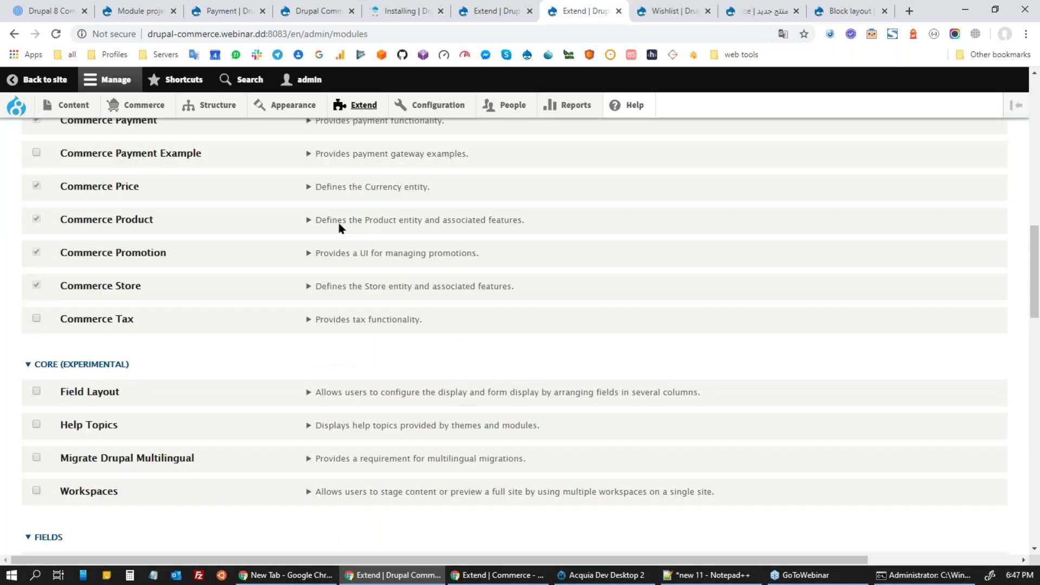
{"action": "scroll", "coordinate": [211, 349], "scroll_direction": "down", "scroll_amount": 6}
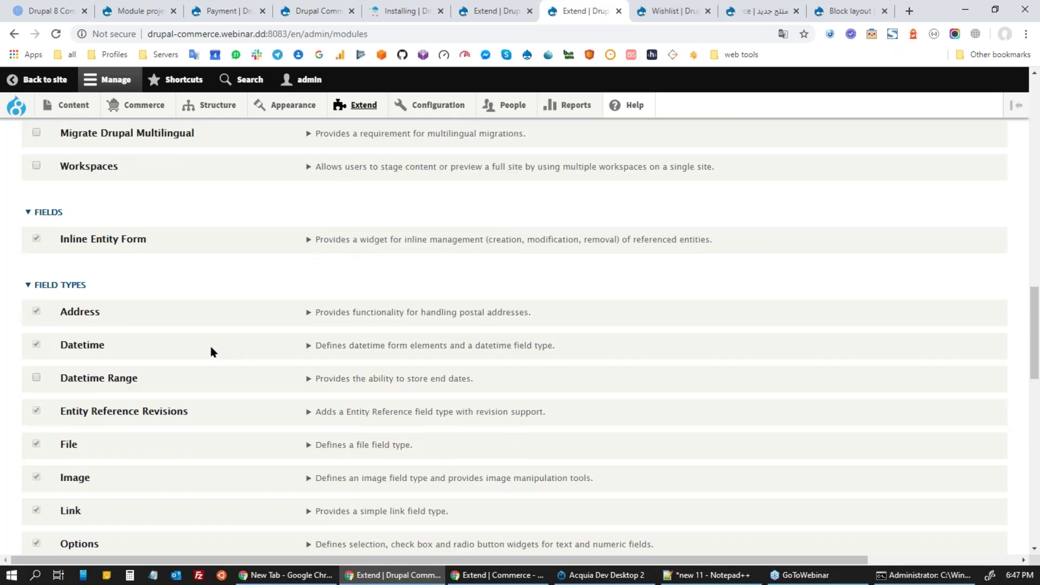
{"action": "scroll", "coordinate": [211, 352], "scroll_direction": "down", "scroll_amount": 8}
{"action": "mouse_move", "coordinate": [118, 109]}
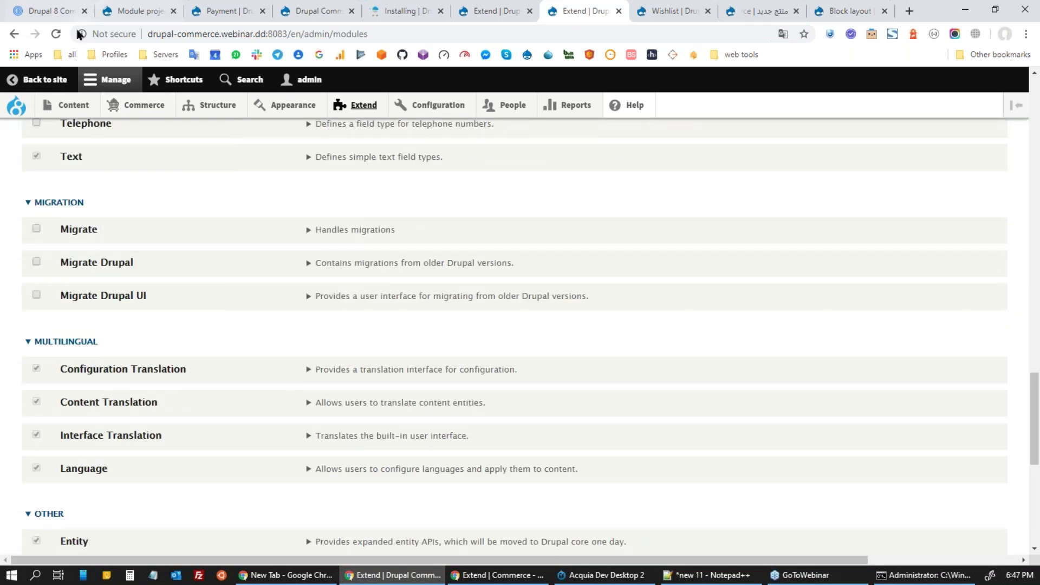
{"action": "key", "text": "F5"}
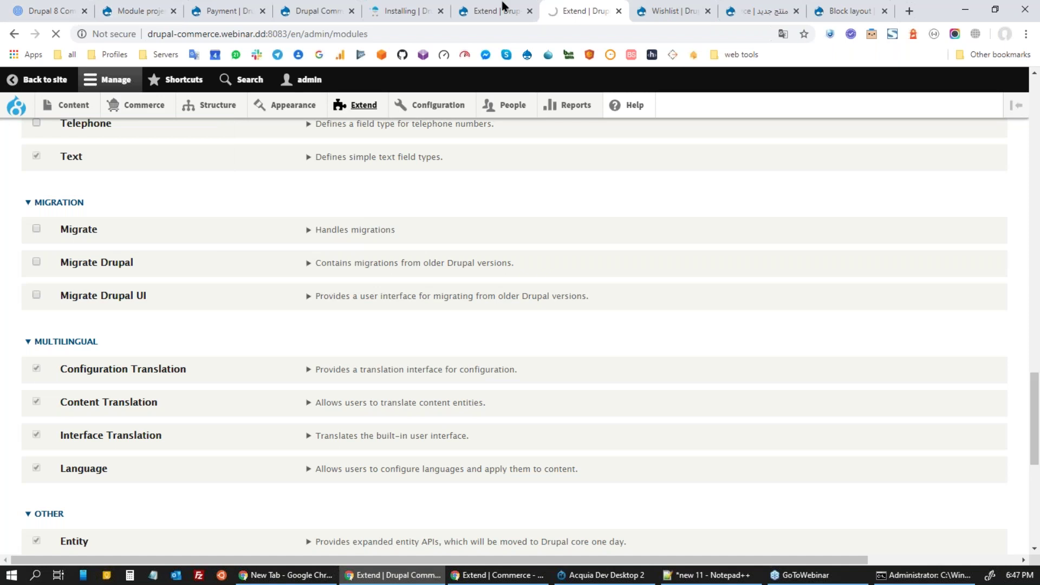
- Close the duplicate modules tab and open the Wishlists list and Wishlist settings in new tabs
{"action": "left_click", "coordinate": [502, 6]}
{"action": "middle_click", "coordinate": [502, 6]}
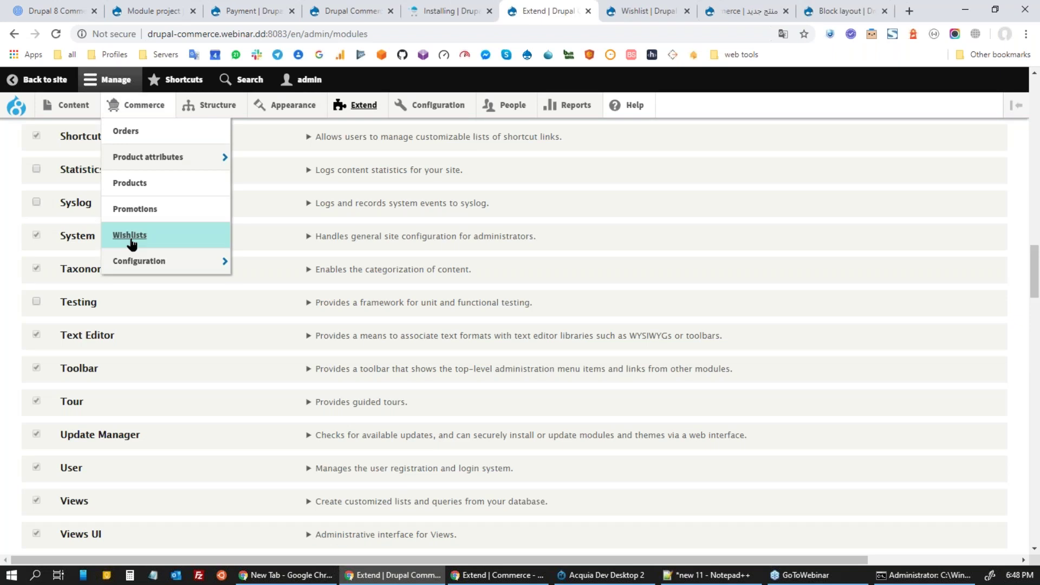
{"action": "middle_click", "coordinate": [131, 245]}
{"action": "mouse_move", "coordinate": [144, 261]}
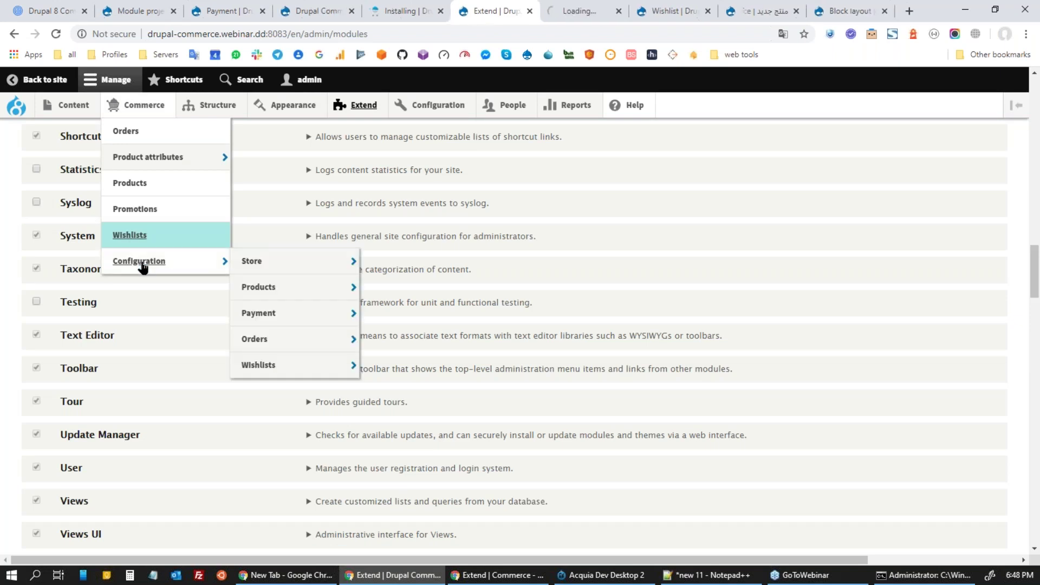
{"action": "middle_click", "coordinate": [274, 370]}
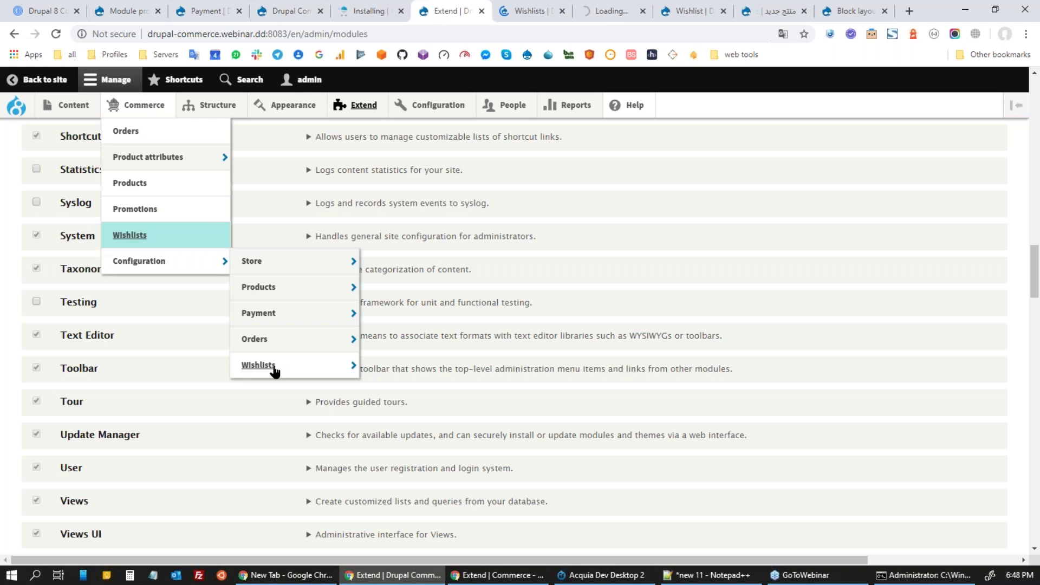
{"action": "mouse_move", "coordinate": [275, 371]}
{"action": "left_click", "coordinate": [686, 11]}
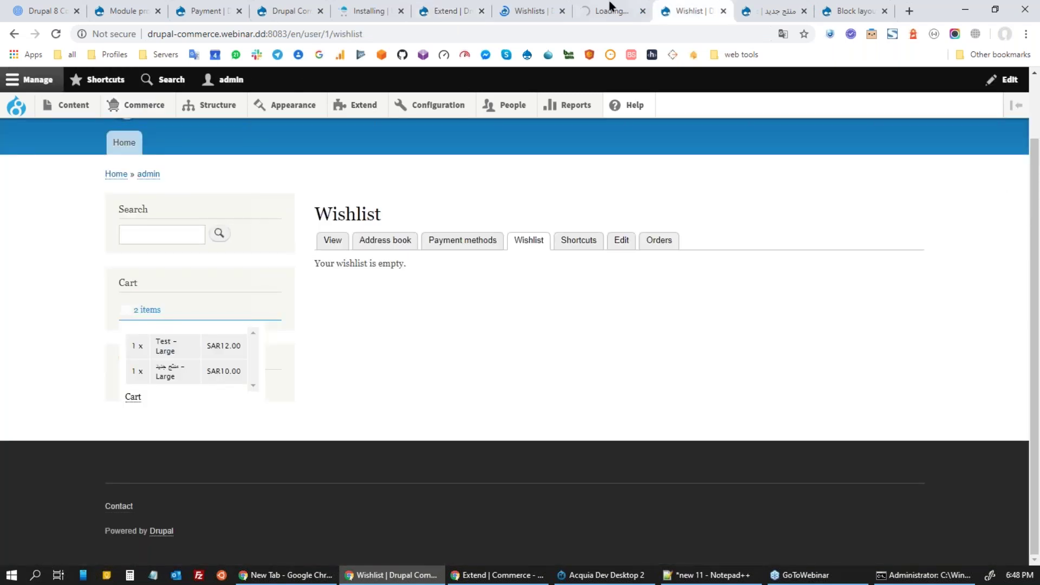
- Keep Cart as the product variation view mode and save the wishlist configuration
{"action": "left_click", "coordinate": [609, 8]}
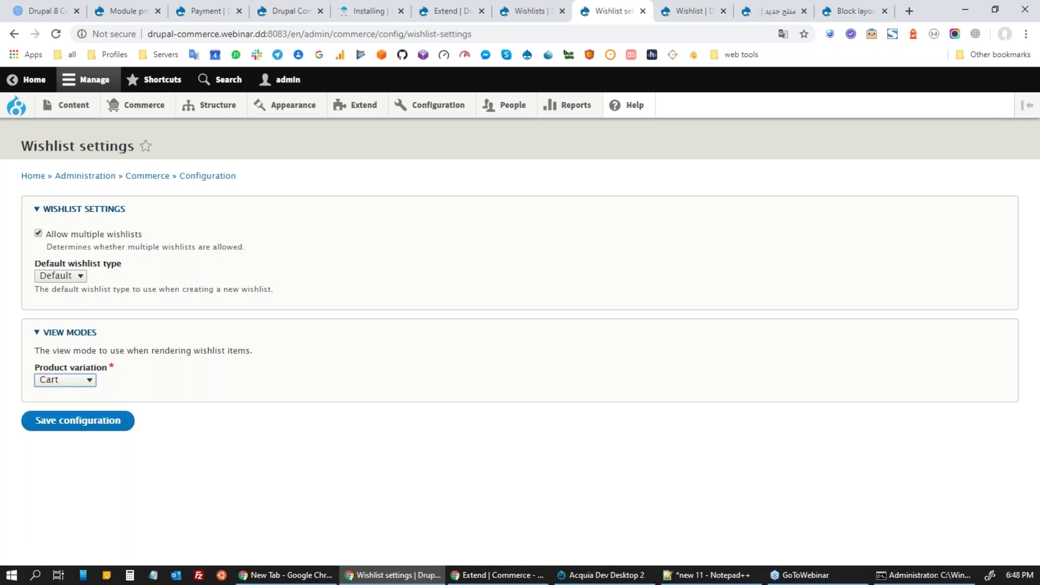
{"action": "left_click", "coordinate": [78, 382]}
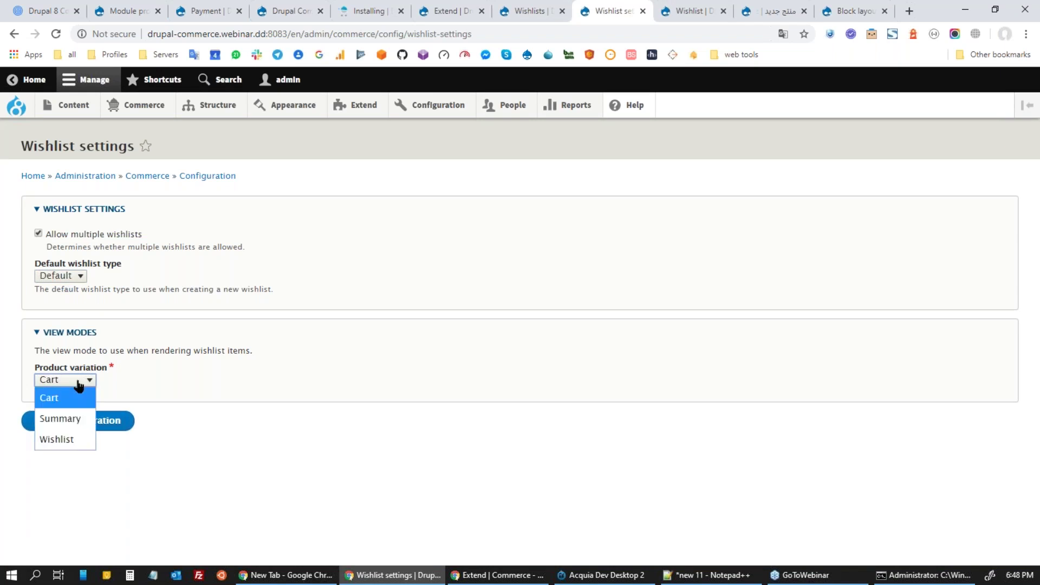
{"action": "left_click", "coordinate": [78, 382]}
{"action": "left_click", "coordinate": [90, 427]}
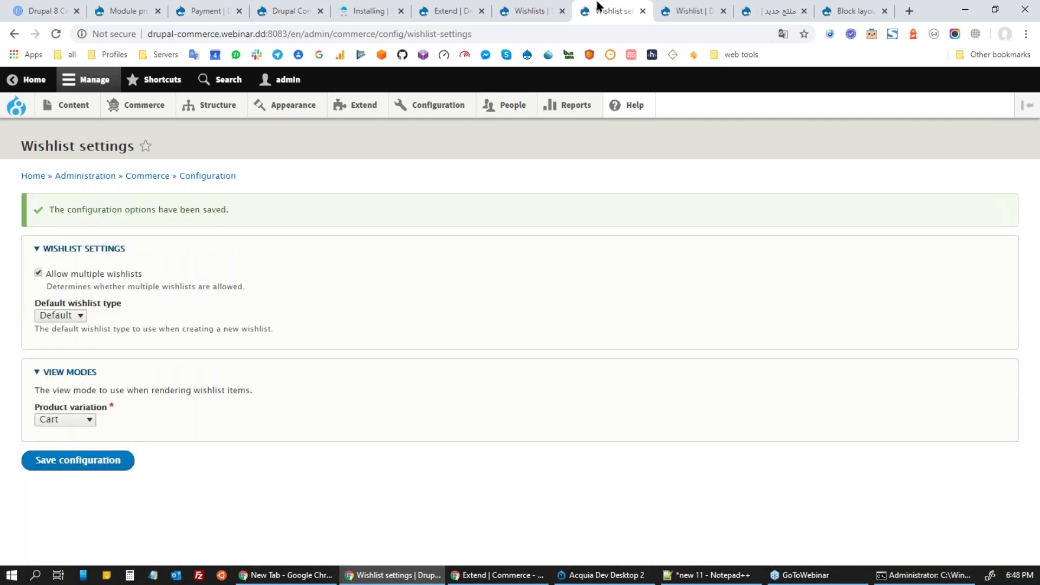
{"action": "left_click", "coordinate": [513, 8]}
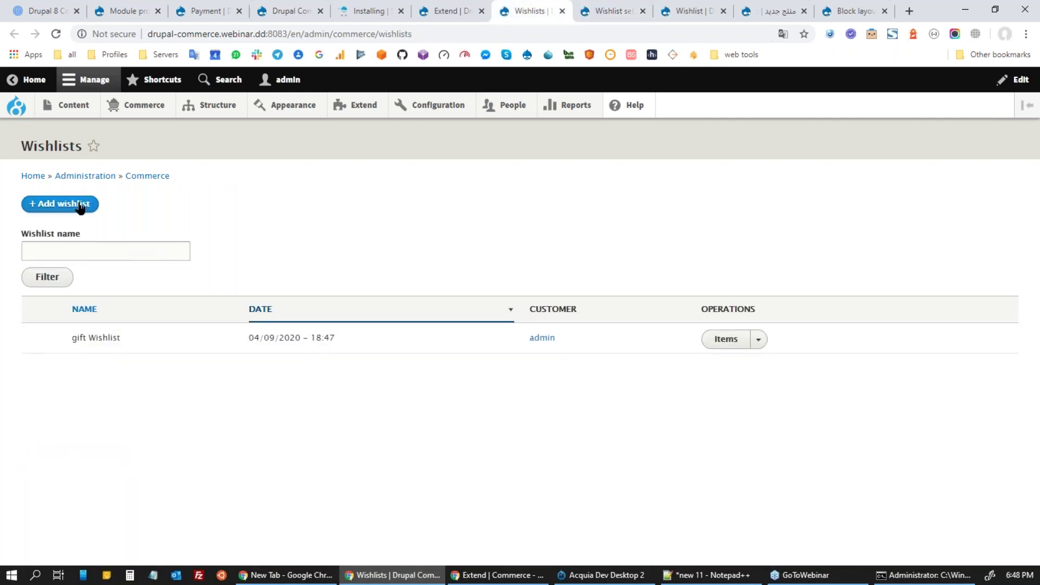
- Tick 'Allow anonymous wishlists' on the Default wishlist type, save it, and return to the Wishlists list
{"action": "mouse_move", "coordinate": [144, 105]}
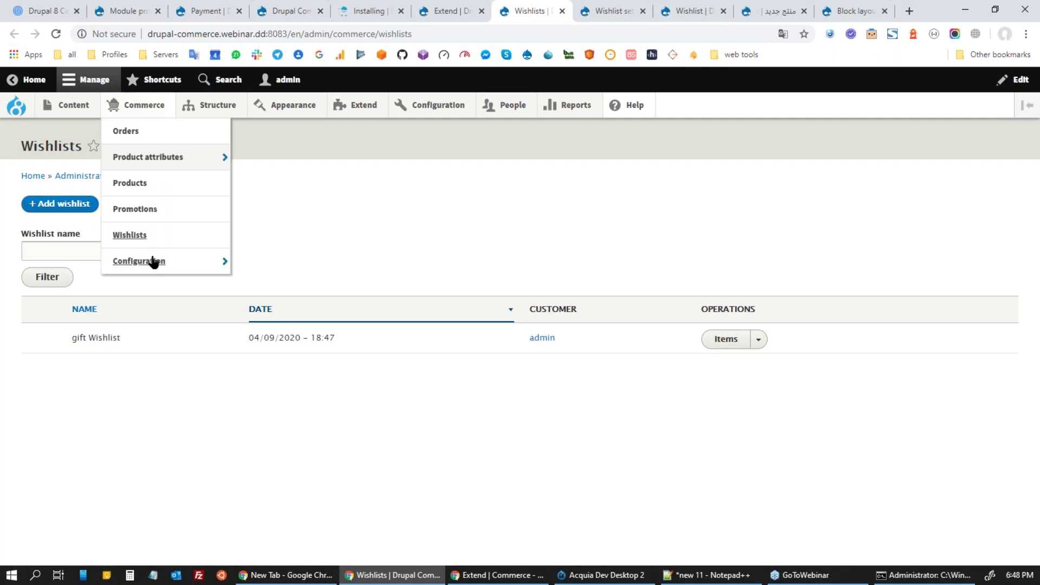
{"action": "mouse_move", "coordinate": [298, 367]}
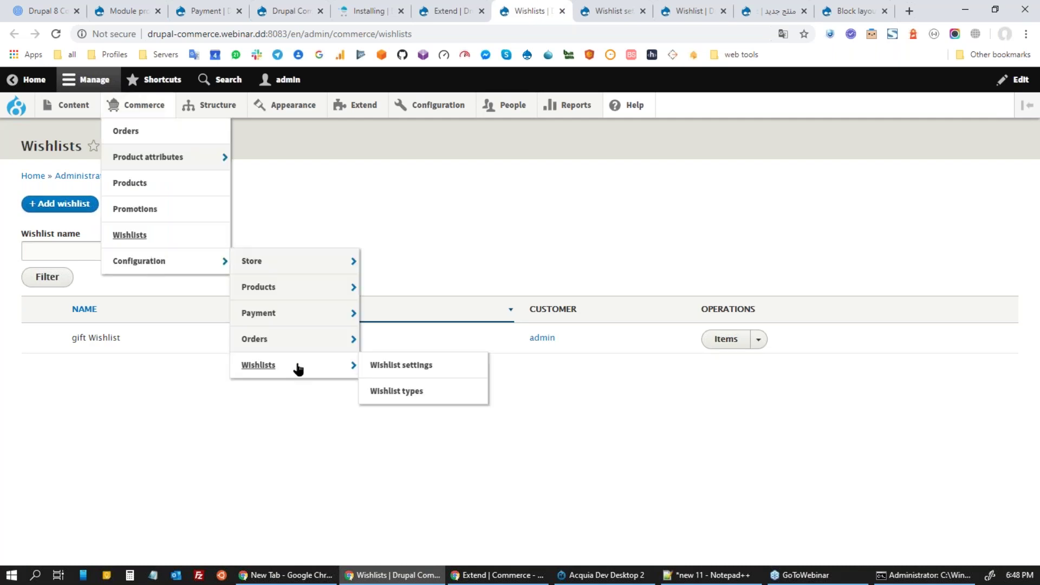
{"action": "middle_click", "coordinate": [412, 391]}
{"action": "left_click", "coordinate": [563, 8]}
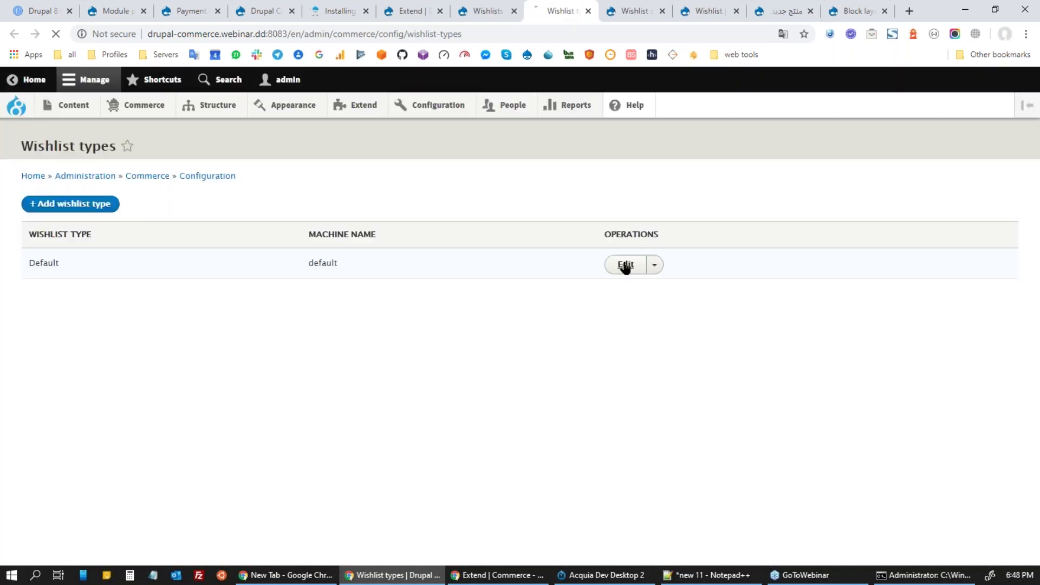
{"action": "left_click", "coordinate": [626, 266]}
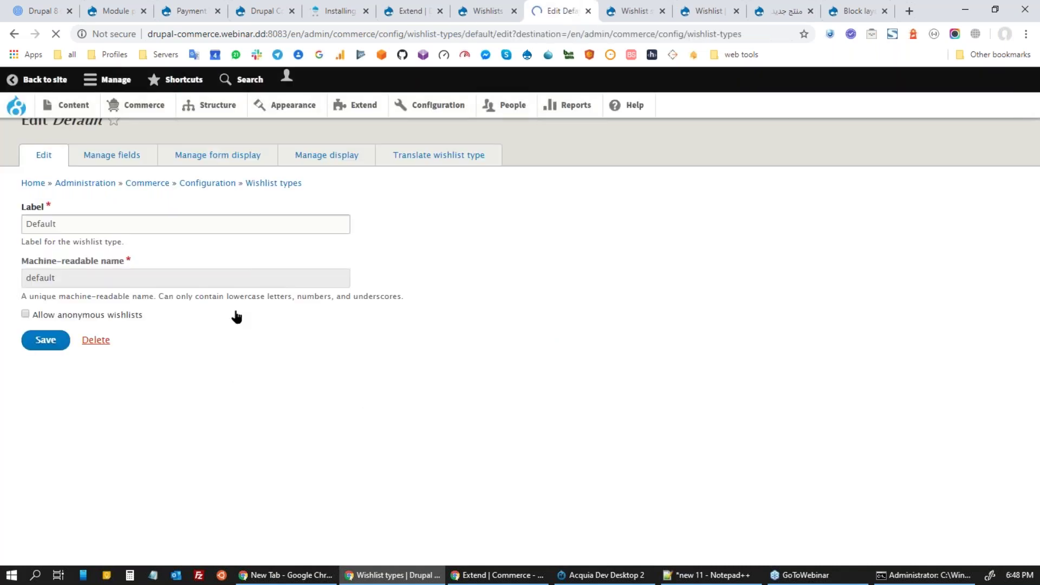
{"action": "left_click", "coordinate": [25, 286]}
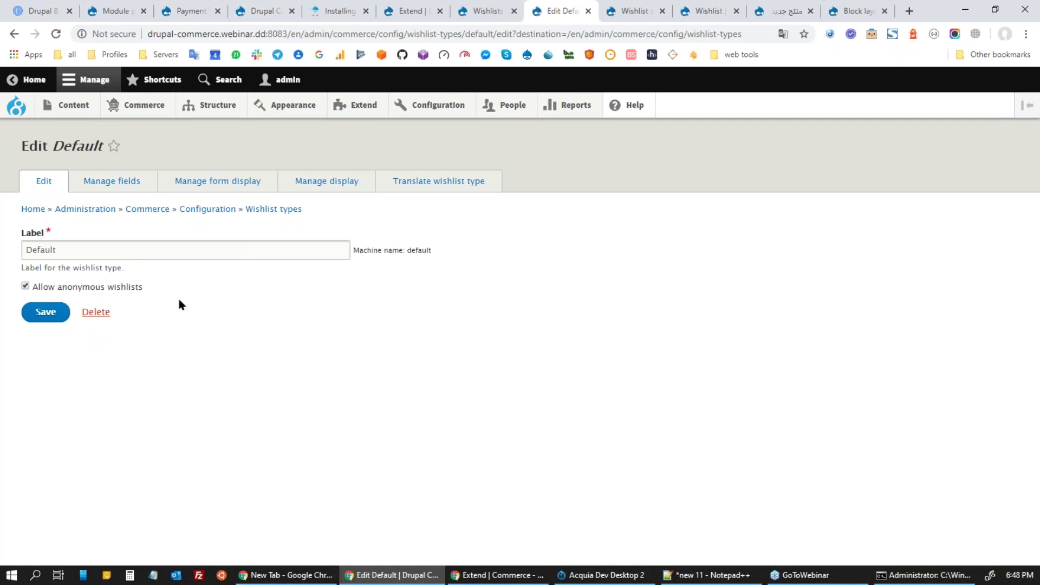
{"action": "left_click", "coordinate": [57, 313]}
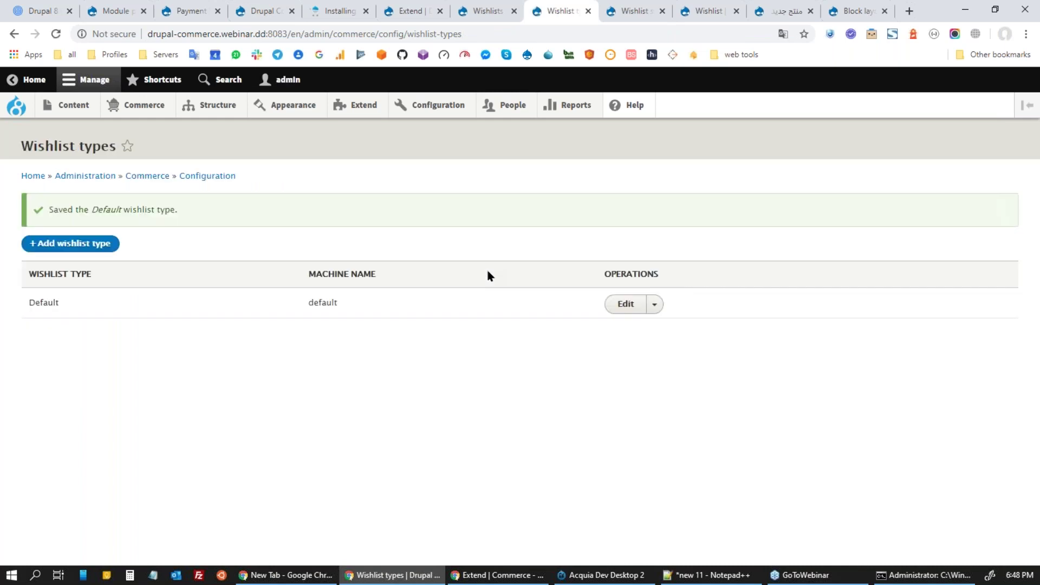
{"action": "key", "text": "ctrl+Tab"}
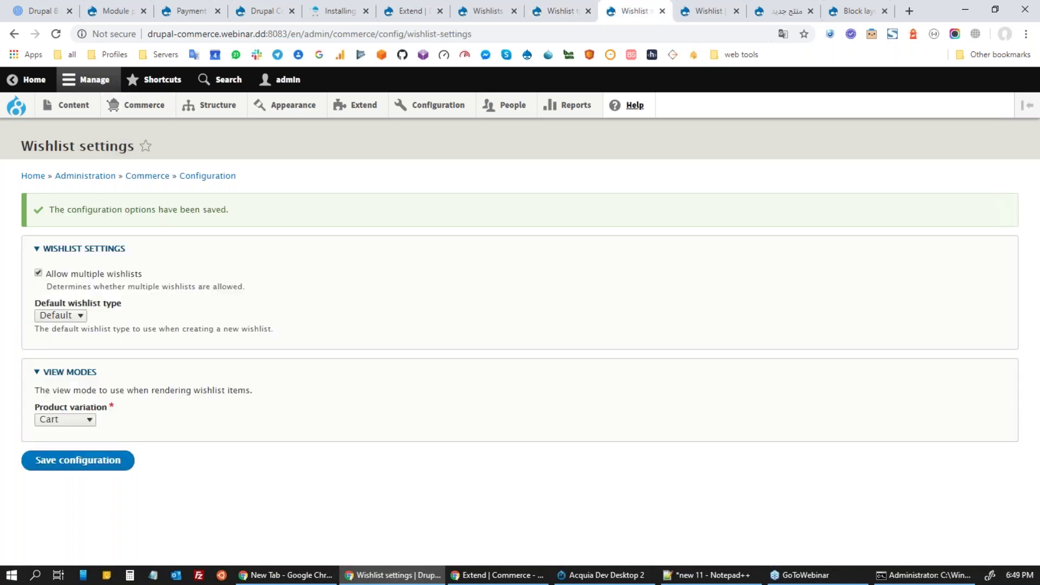
{"action": "key", "text": "ctrl+shift+Tab"}
{"action": "key", "text": "ctrl+shift+Tab"}
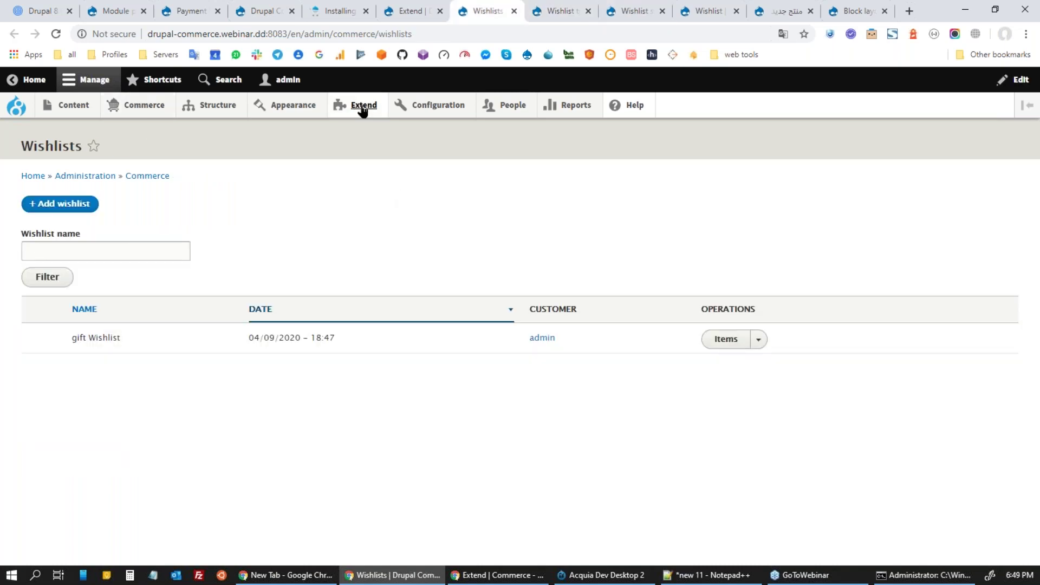
- Open product variation types separately and review the Default product type's fields, display and form display
{"action": "left_click", "coordinate": [790, 6]}
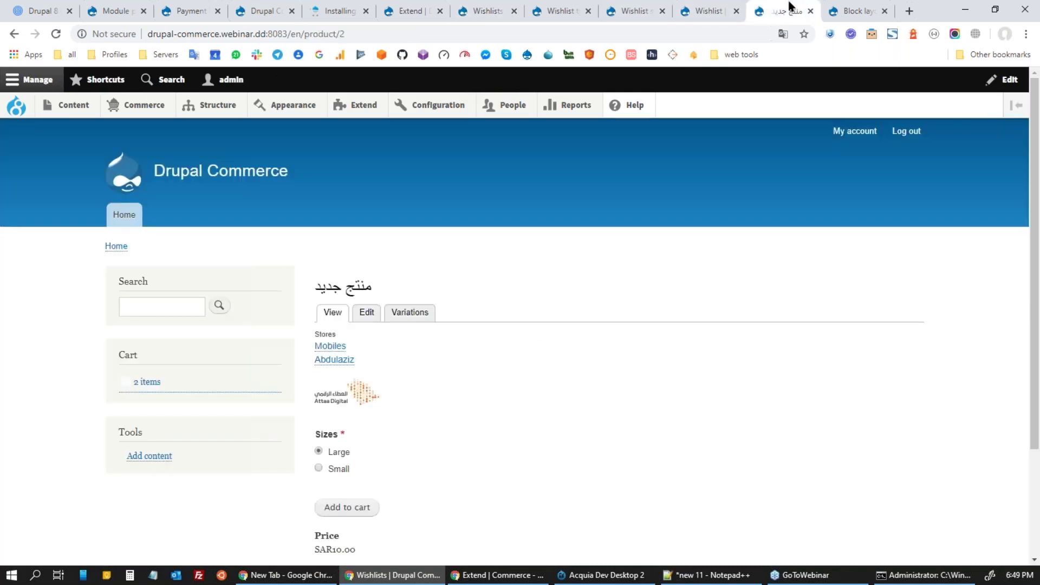
{"action": "key", "text": "F5"}
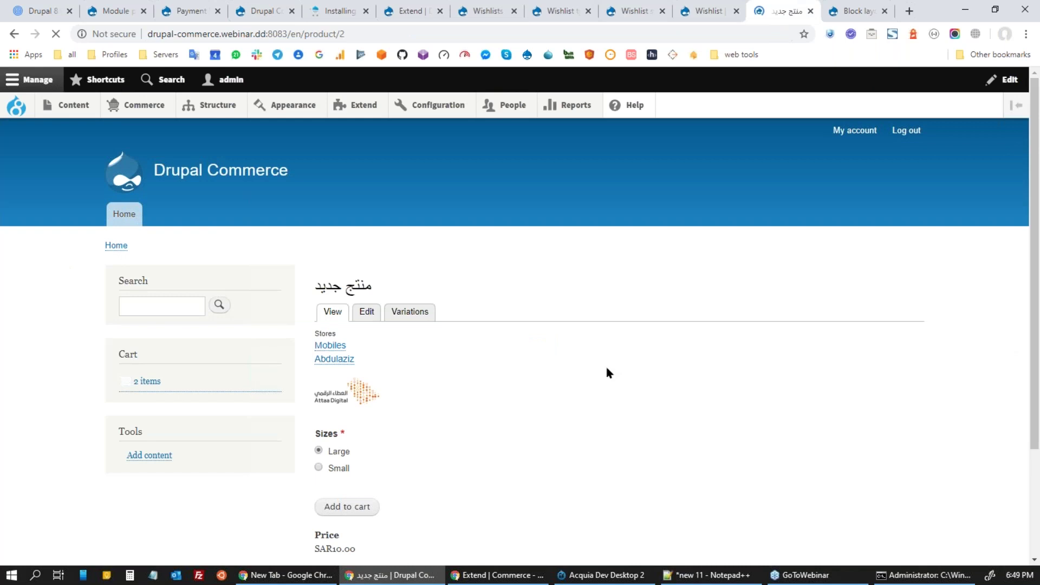
{"action": "mouse_move", "coordinate": [135, 106]}
{"action": "mouse_move", "coordinate": [144, 260]}
{"action": "mouse_move", "coordinate": [282, 293]}
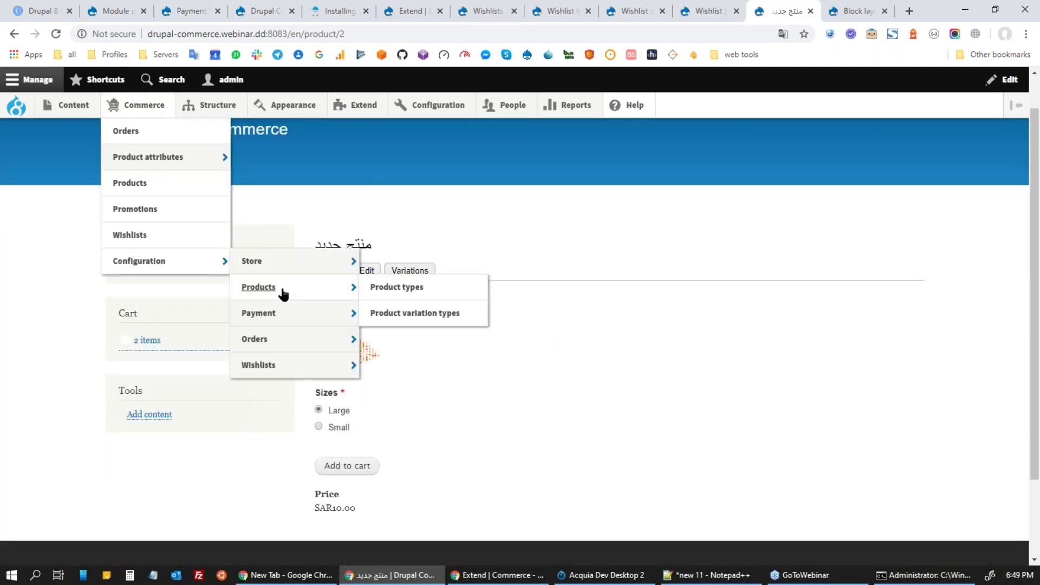
{"action": "middle_click", "coordinate": [414, 312]}
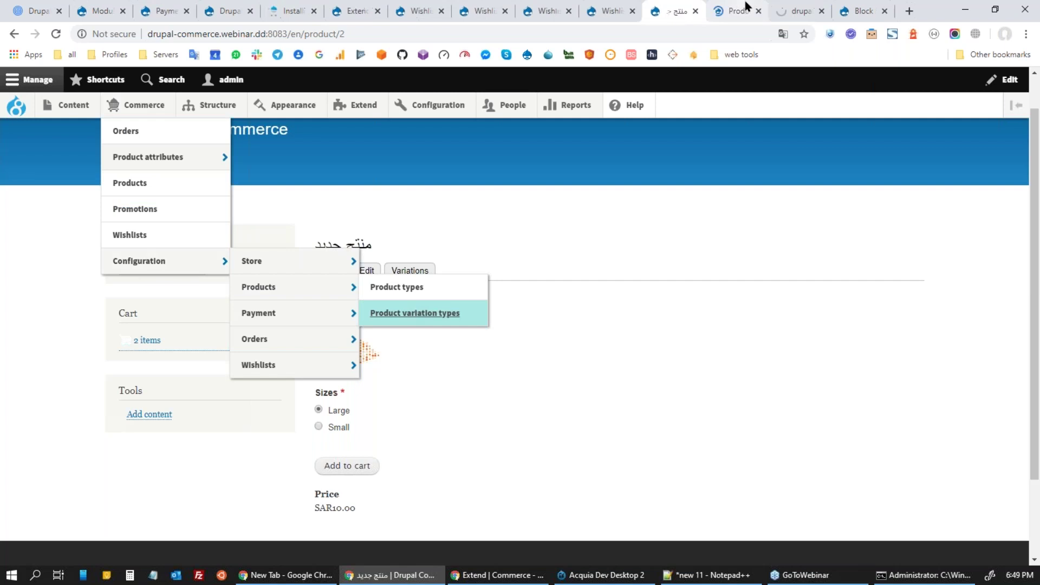
{"action": "left_click", "coordinate": [746, 6]}
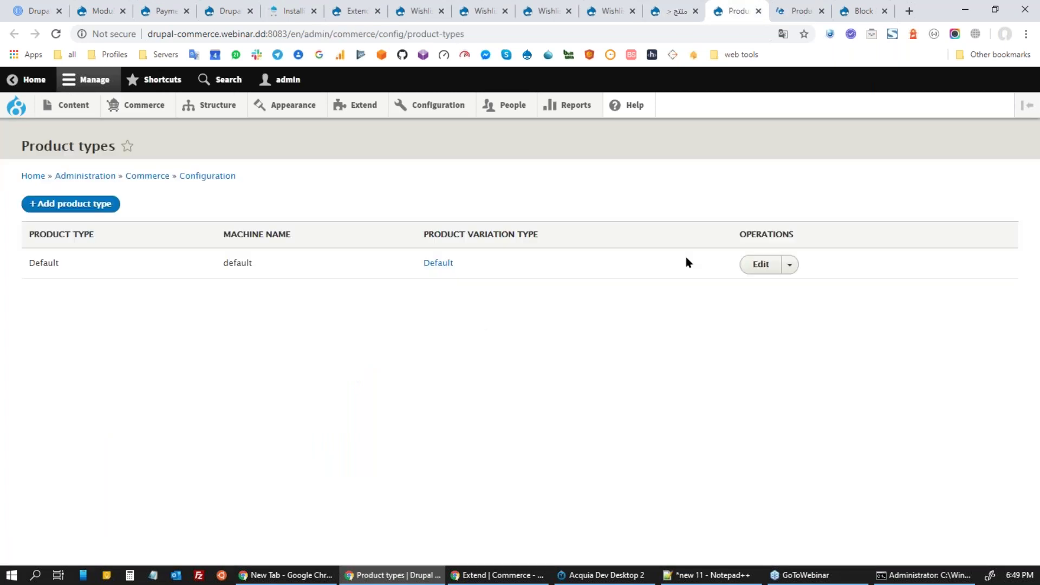
{"action": "key", "text": "ctrl+Tab"}
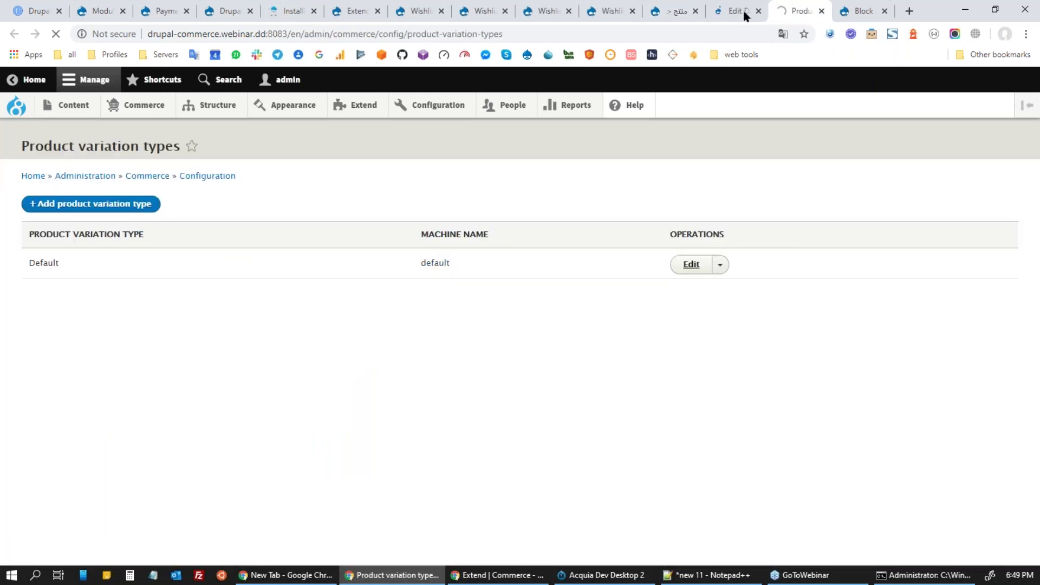
{"action": "left_click", "coordinate": [745, 12]}
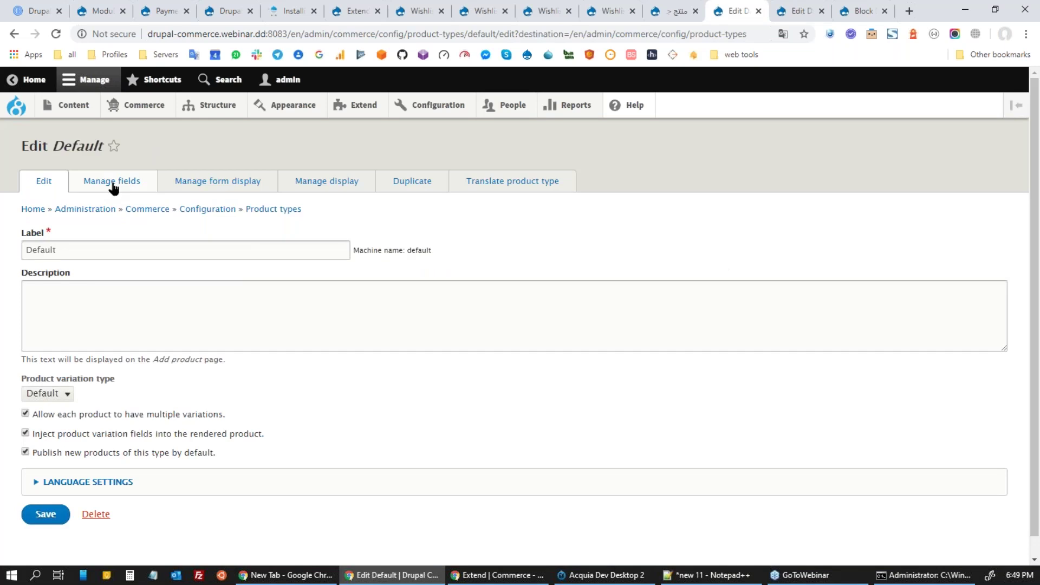
{"action": "left_click", "coordinate": [113, 187]}
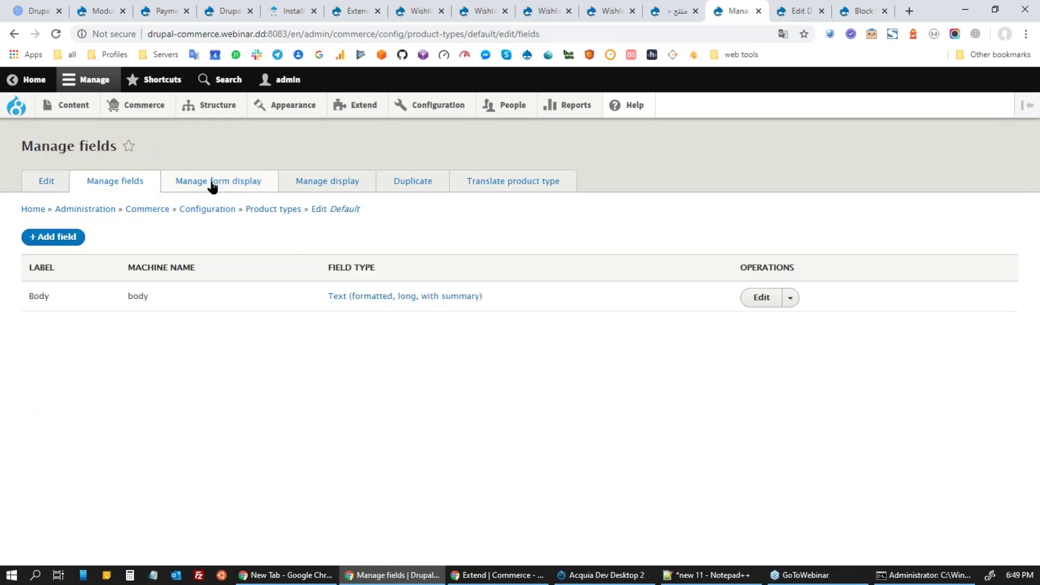
{"action": "left_click", "coordinate": [328, 181]}
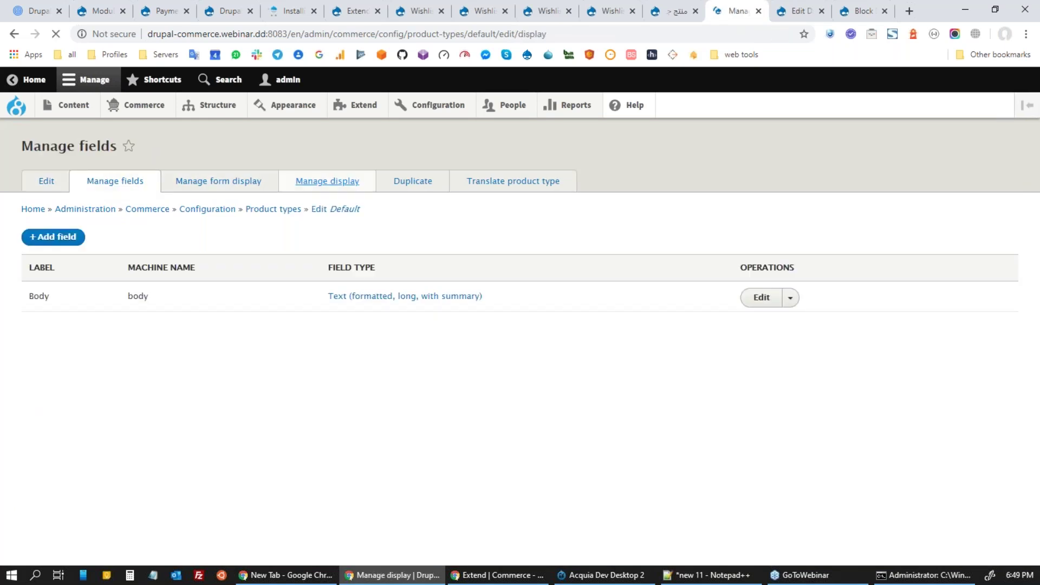
{"action": "left_click", "coordinate": [230, 187]}
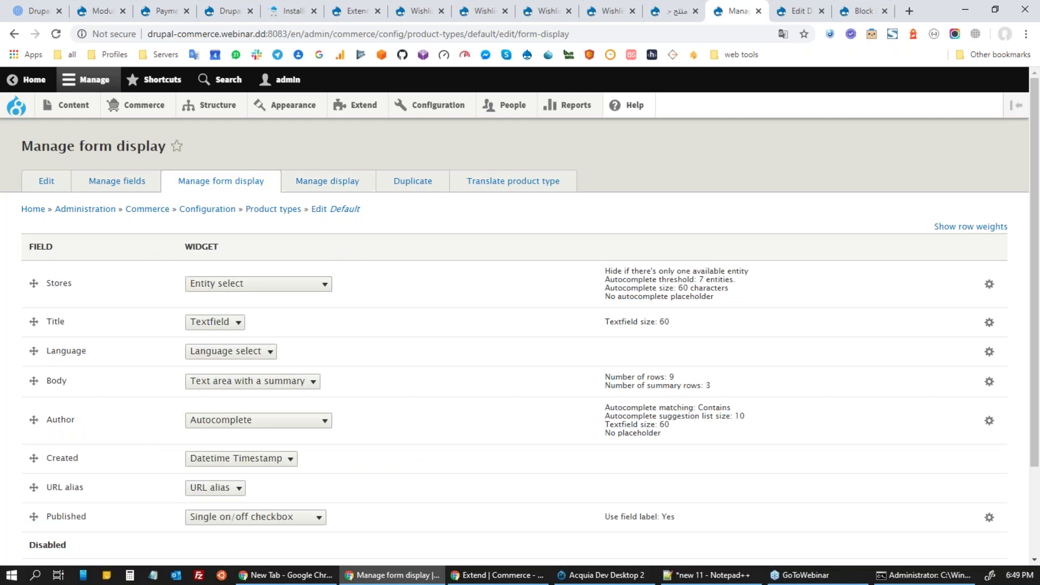
{"action": "scroll", "coordinate": [520, 325], "scroll_direction": "down", "scroll_amount": 2}
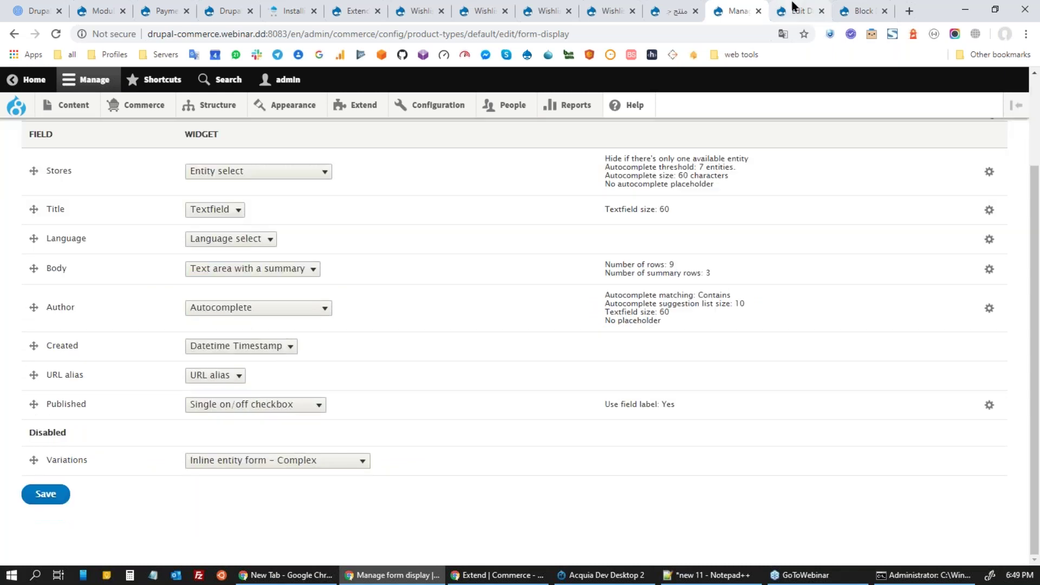
- Review the Default variation type's fields and displays, ending on the Wishlist display with row weights shown
{"action": "left_click", "coordinate": [796, 11]}
{"action": "left_click", "coordinate": [131, 182]}
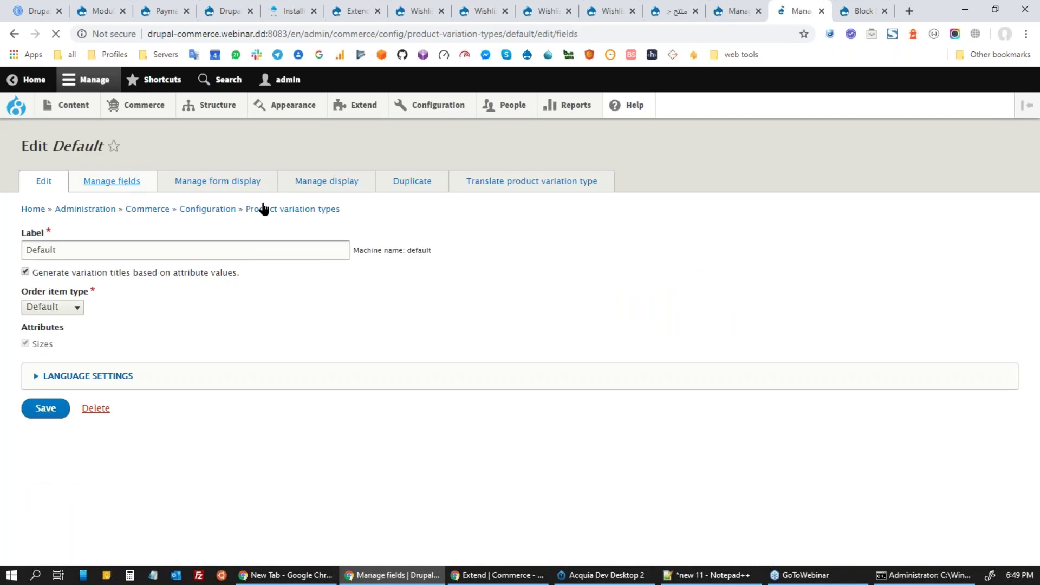
{"action": "left_click", "coordinate": [240, 183]}
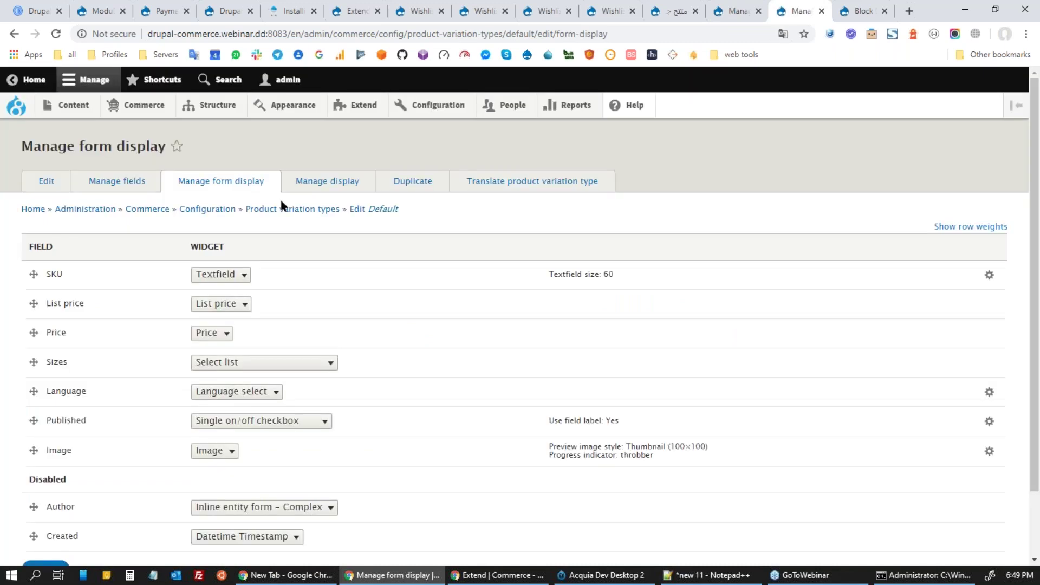
{"action": "left_click", "coordinate": [327, 181]}
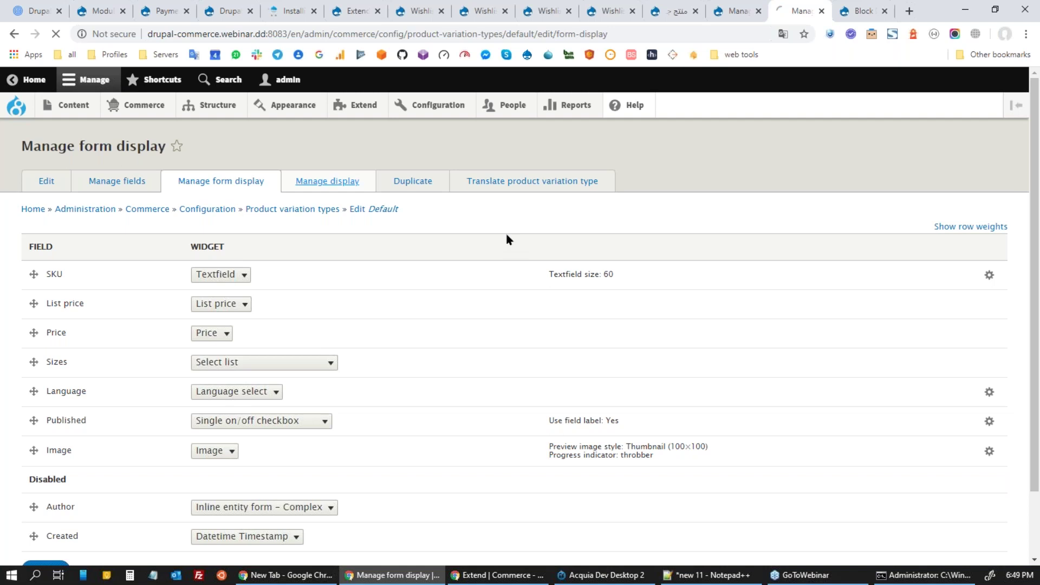
{"action": "scroll", "coordinate": [439, 248], "scroll_direction": "down", "scroll_amount": 2}
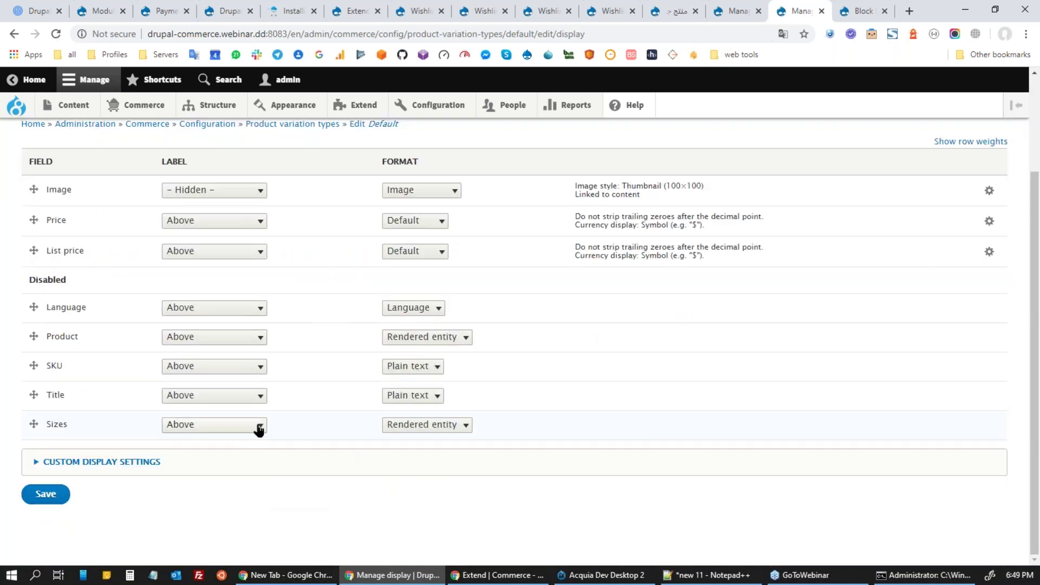
{"action": "scroll", "coordinate": [259, 429], "scroll_direction": "up", "scroll_amount": 2}
{"action": "left_click", "coordinate": [245, 214]}
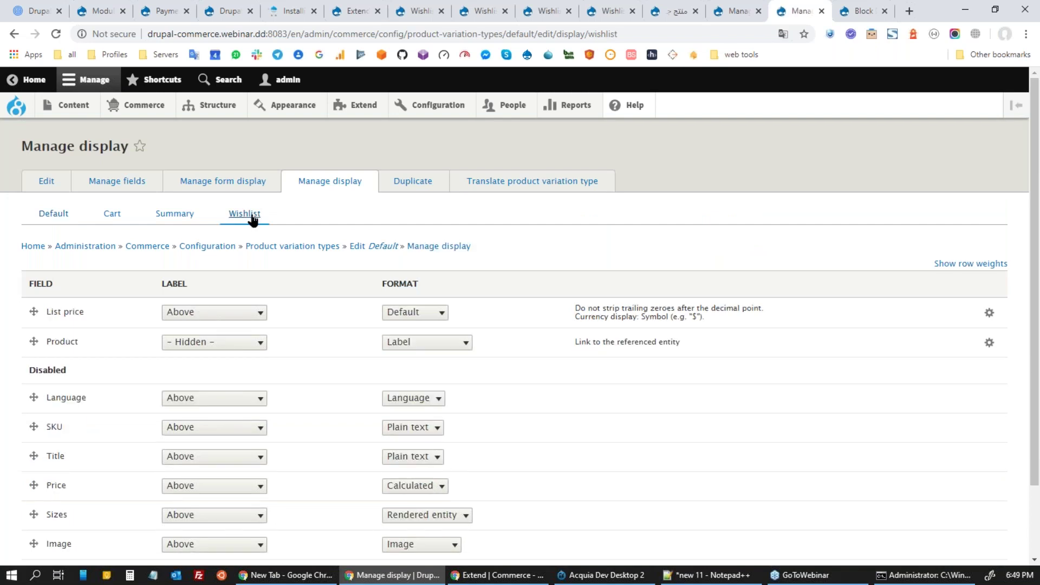
{"action": "left_click", "coordinate": [252, 219]}
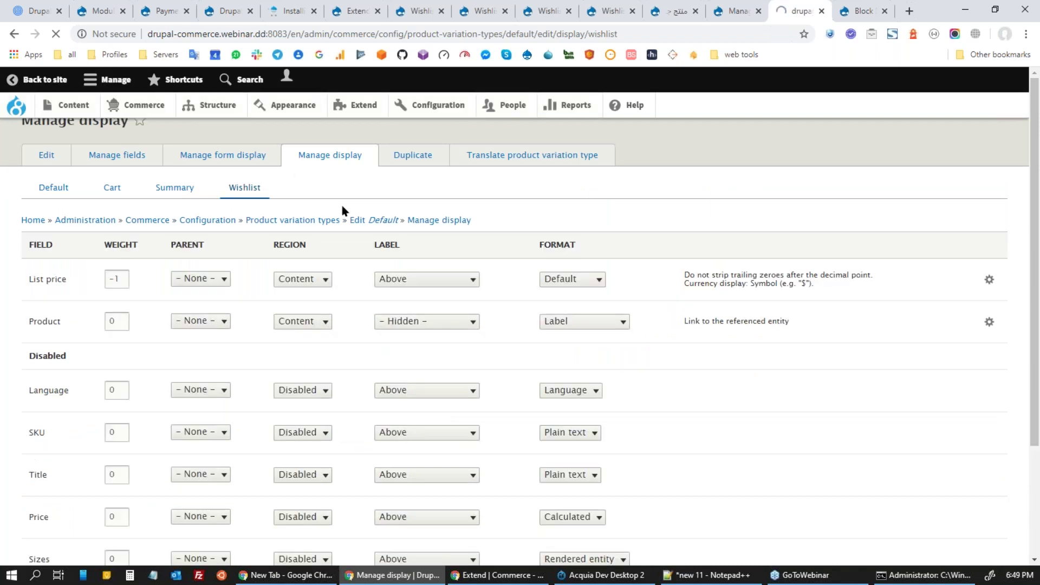
- Open Add view in a new tab and name the view 'All Products'
{"action": "key", "text": "ctrl+Page_Up"}
{"action": "mouse_move", "coordinate": [211, 104]}
{"action": "mouse_move", "coordinate": [217, 314]}
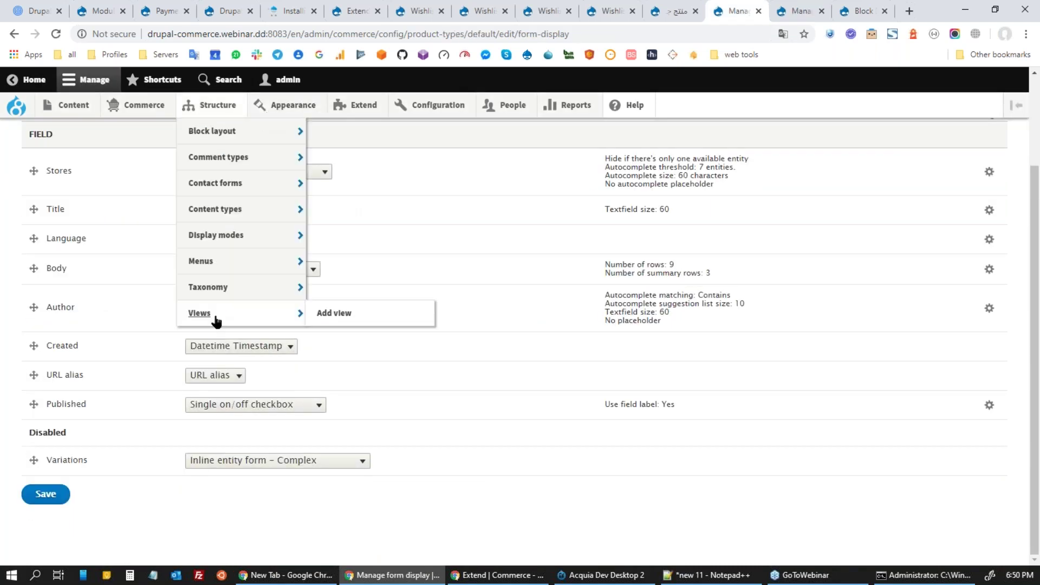
{"action": "right_click", "coordinate": [333, 320]}
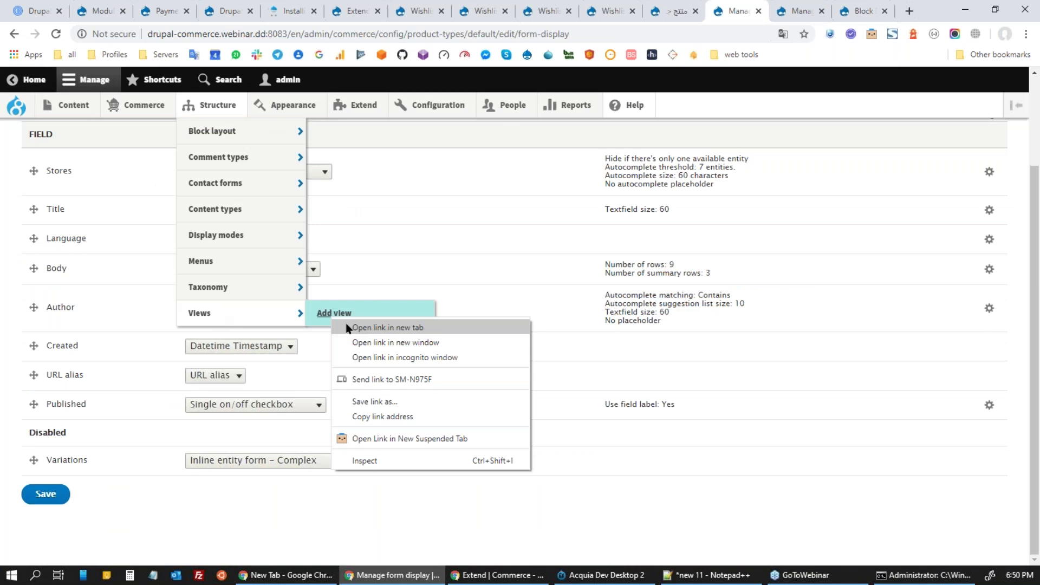
{"action": "left_click", "coordinate": [350, 327]}
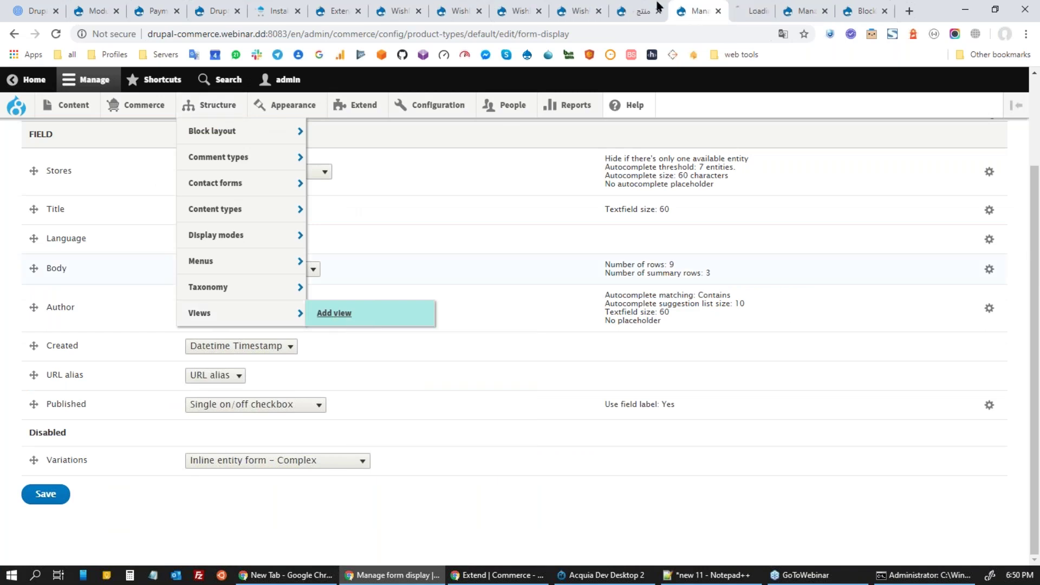
{"action": "key", "text": "ctrl+Page_Down"}
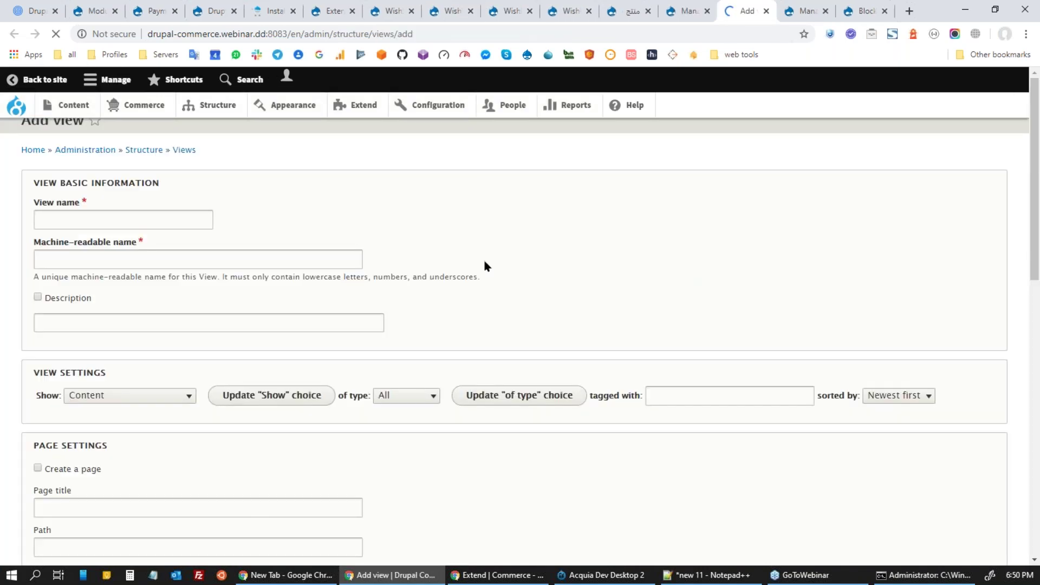
{"action": "left_click", "coordinate": [69, 249]}
{"action": "type", "text": "All Proud of"}
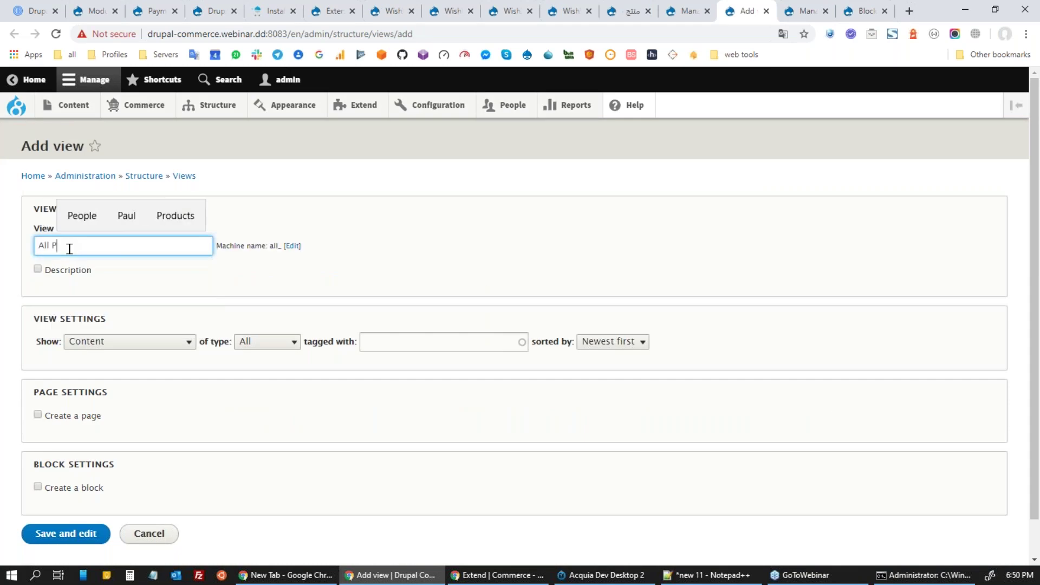
{"action": "left_click_drag", "start_coordinate": [77, 247], "coordinate": [128, 241]}
{"action": "key", "text": "BackSpace"}
{"action": "key", "text": "BackSpace"}
{"action": "key", "text": "BackSpace"}
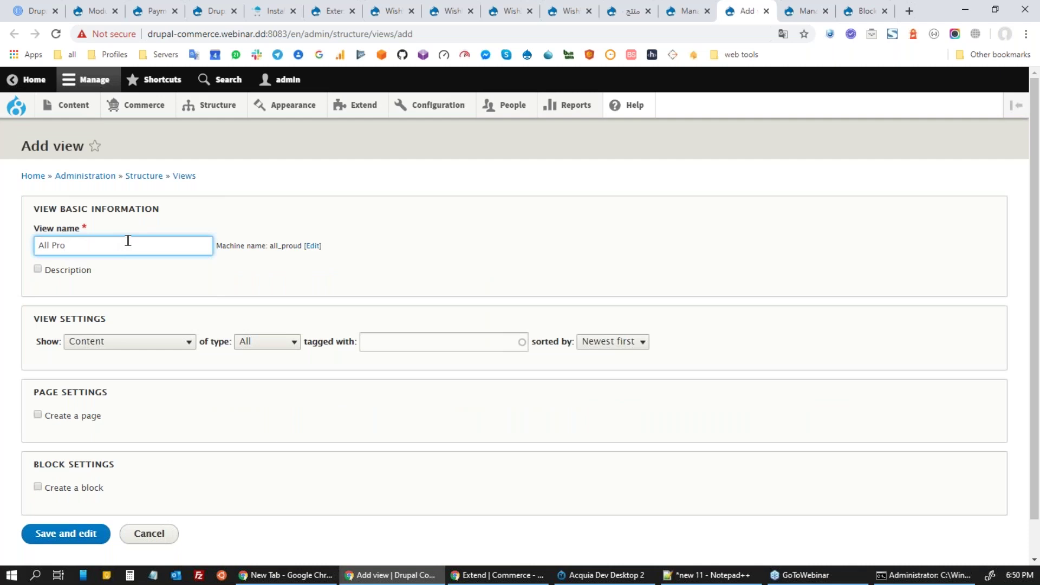
{"action": "key", "text": "BackSpace"}
{"action": "type", "text": "ouducts"}
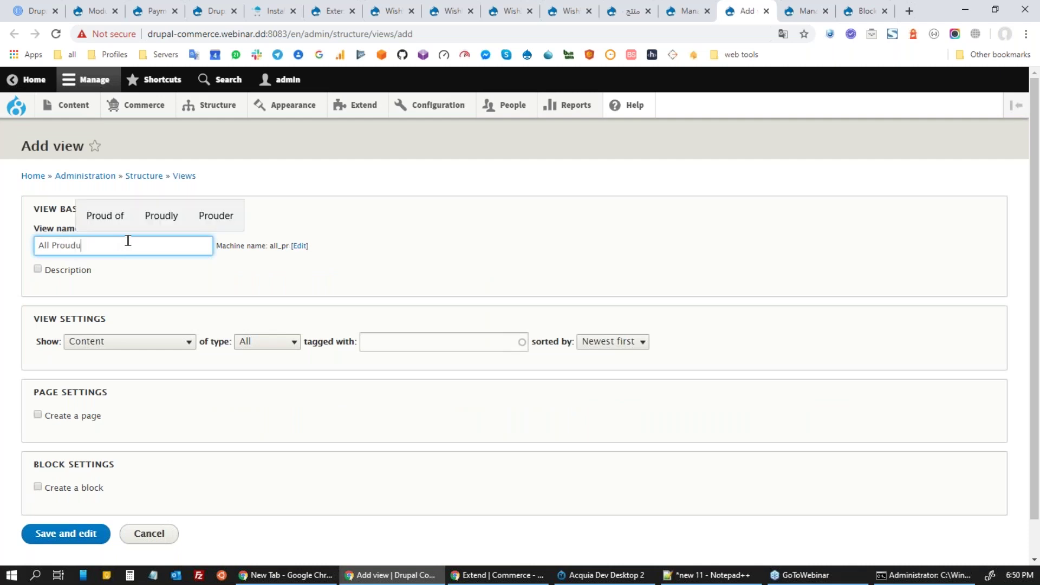
{"action": "left_click", "coordinate": [124, 214]}
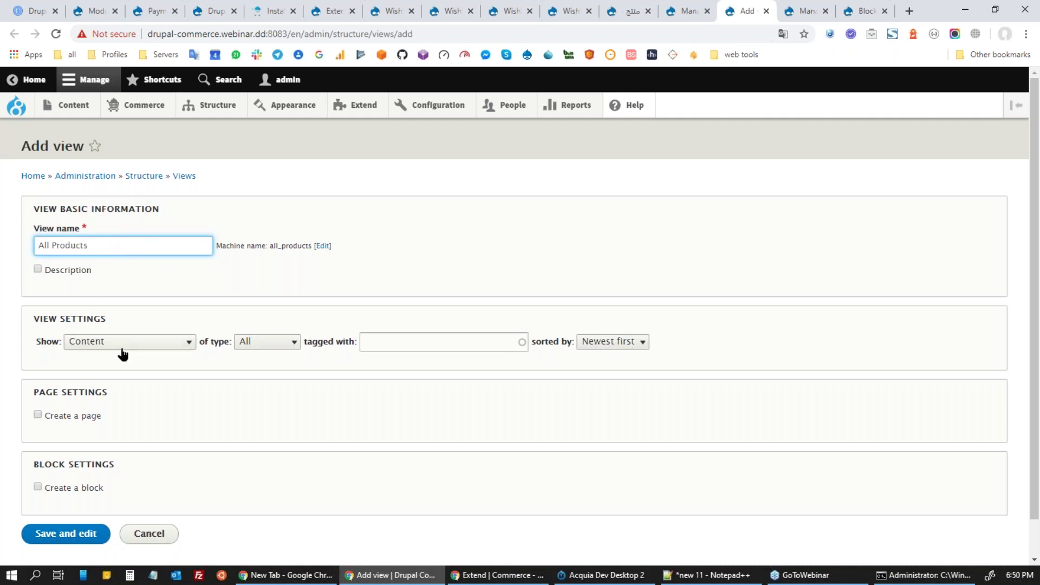
- Make the view show Product variation items and enable creating a page
{"action": "left_click", "coordinate": [144, 348]}
{"action": "left_click", "coordinate": [144, 347]}
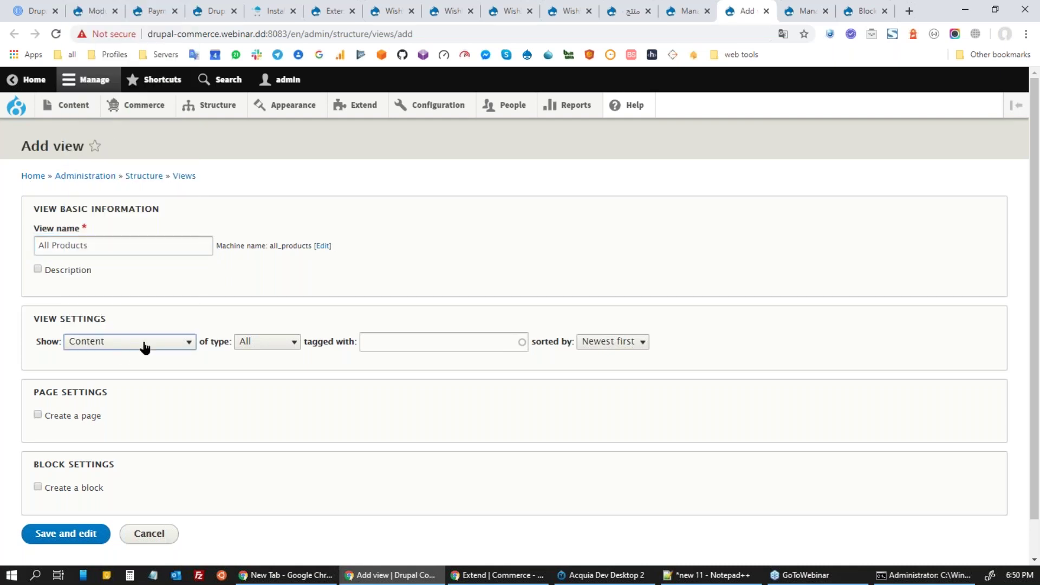
{"action": "left_click", "coordinate": [144, 347]}
{"action": "left_click_drag", "start_coordinate": [190, 103], "coordinate": [190, 244]}
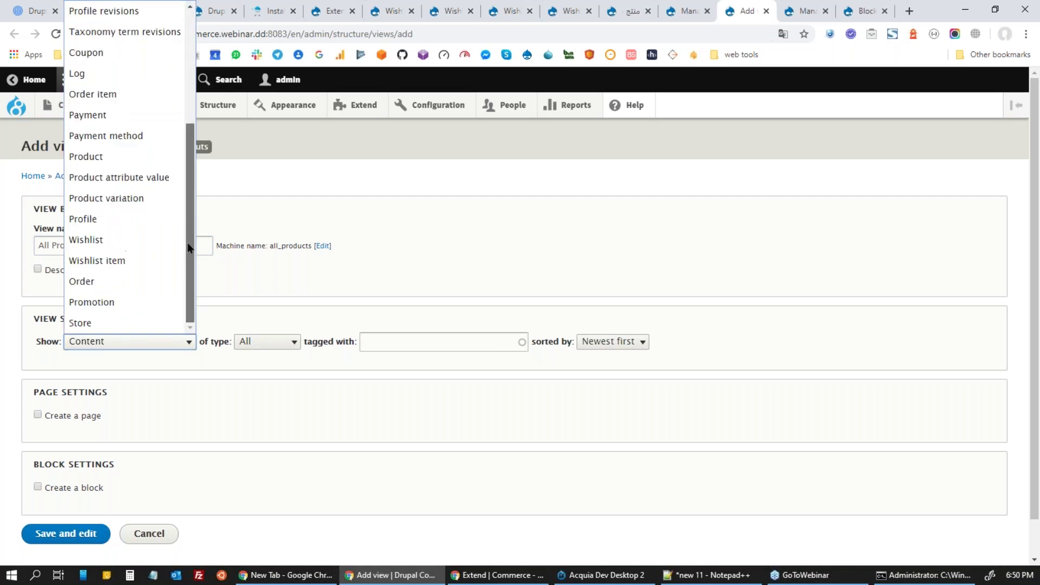
{"action": "left_click", "coordinate": [158, 199]}
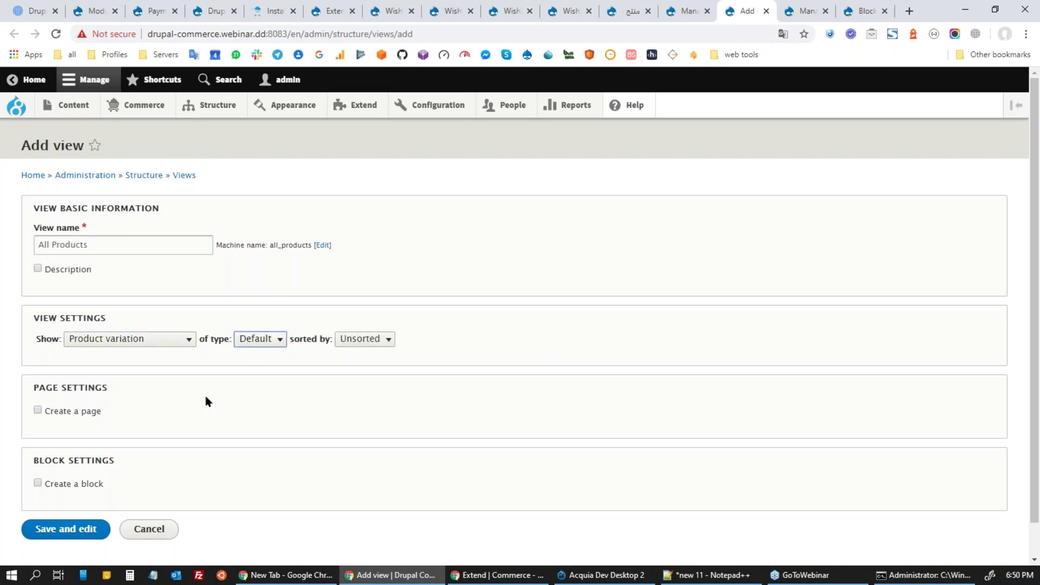
{"action": "scroll", "coordinate": [105, 474], "scroll_direction": "down", "scroll_amount": 2}
{"action": "left_click", "coordinate": [38, 374]}
{"action": "scroll", "coordinate": [75, 498], "scroll_direction": "down", "scroll_amount": 5}
- Save the All Products view and inspect its preview's four variations, such as Test – Small and Test – Large
{"action": "left_click", "coordinate": [75, 499]}
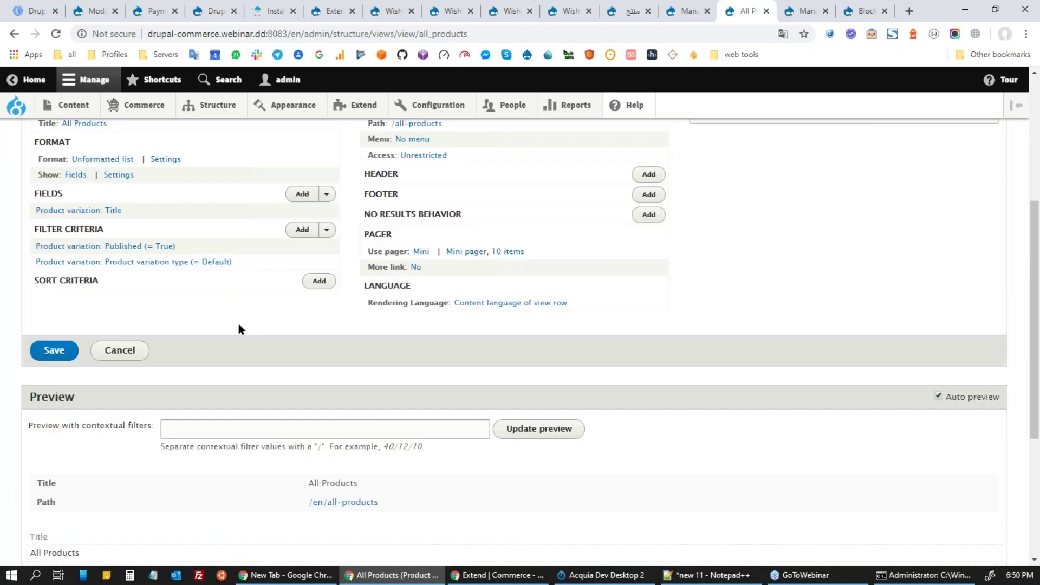
{"action": "scroll", "coordinate": [238, 329], "scroll_direction": "down", "scroll_amount": 4}
{"action": "left_click_drag", "start_coordinate": [33, 355], "coordinate": [55, 428]}
{"action": "left_click_drag", "start_coordinate": [52, 392], "coordinate": [56, 441]}
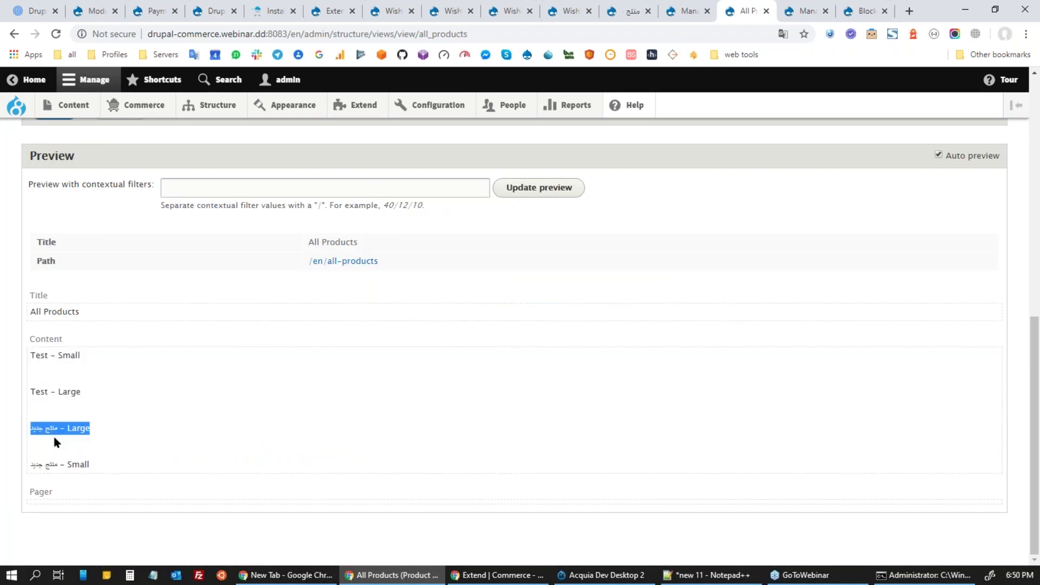
{"action": "triple_click", "coordinate": [46, 472]}
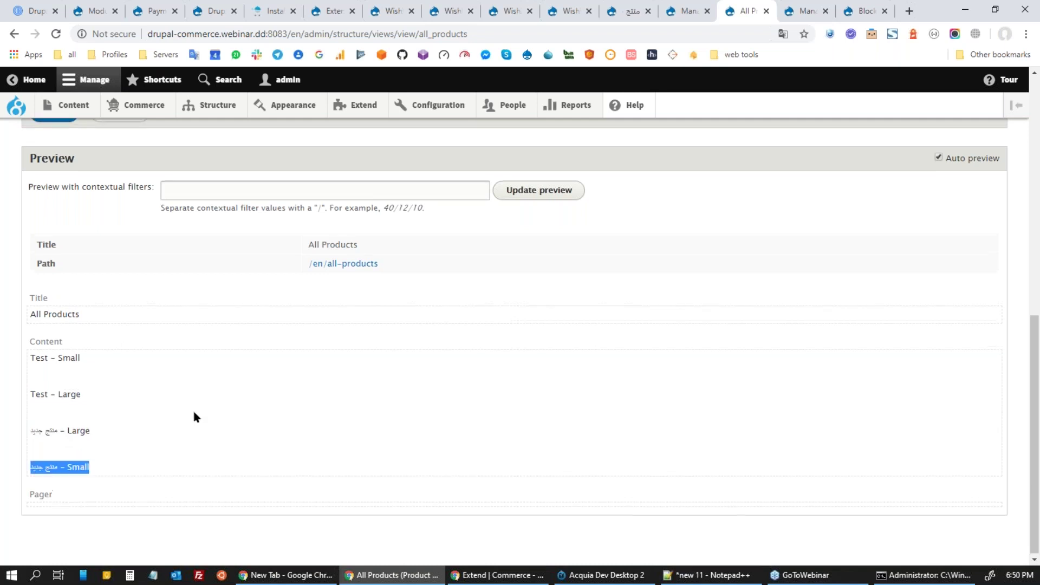
{"action": "scroll", "coordinate": [196, 417], "scroll_direction": "up", "scroll_amount": 2}
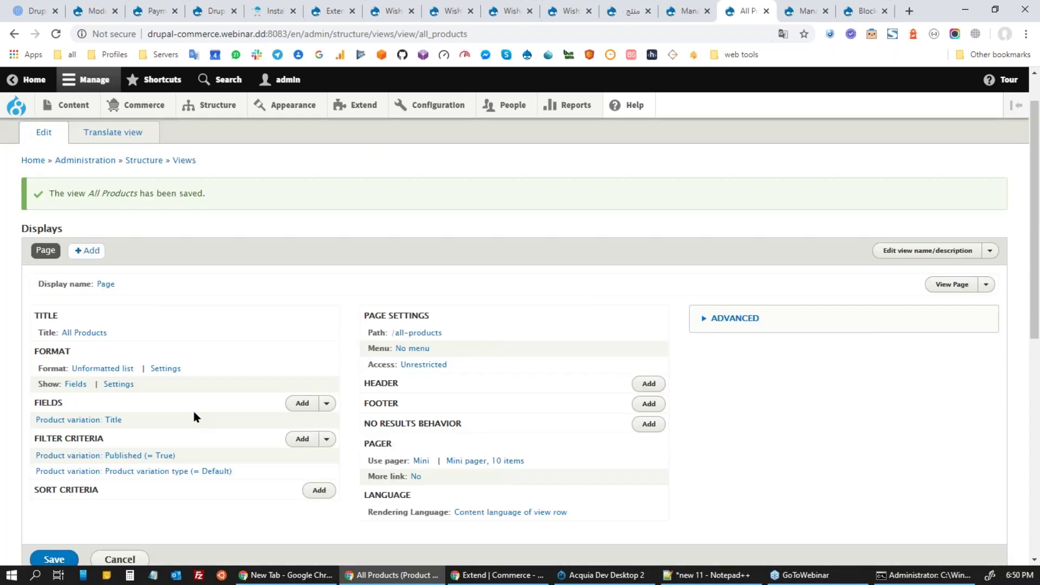
- Apply the Grid format with 4 columns and bring up the Add fields list
{"action": "scroll", "coordinate": [207, 350], "scroll_direction": "down", "scroll_amount": 1}
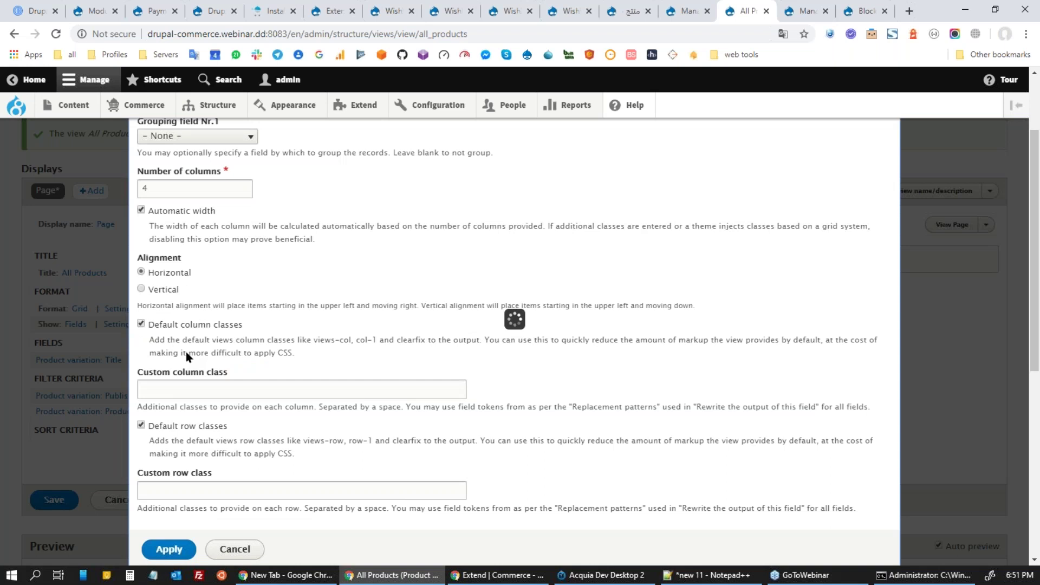
{"action": "left_click", "coordinate": [169, 508]}
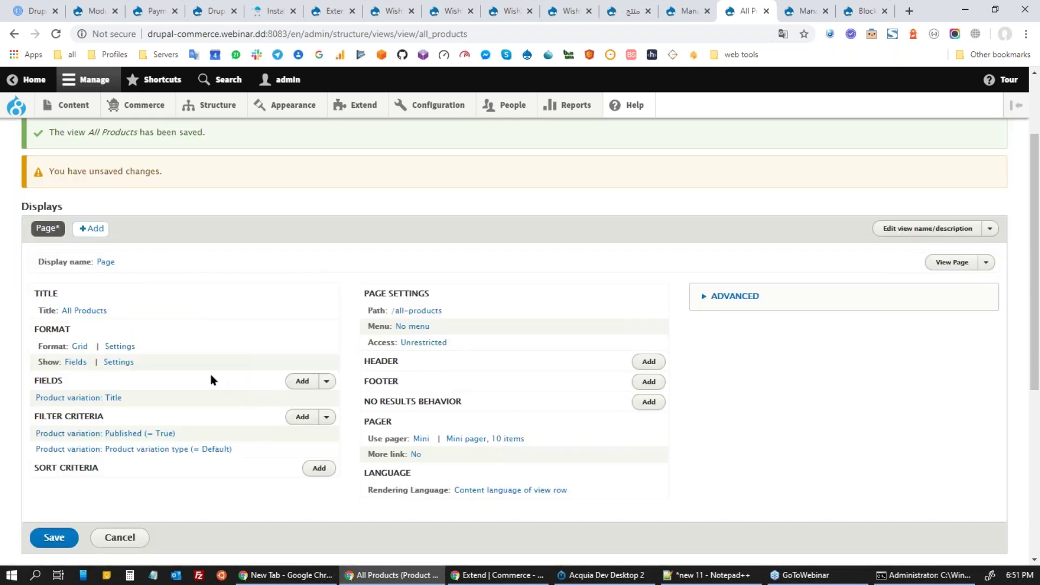
{"action": "left_click", "coordinate": [302, 381]}
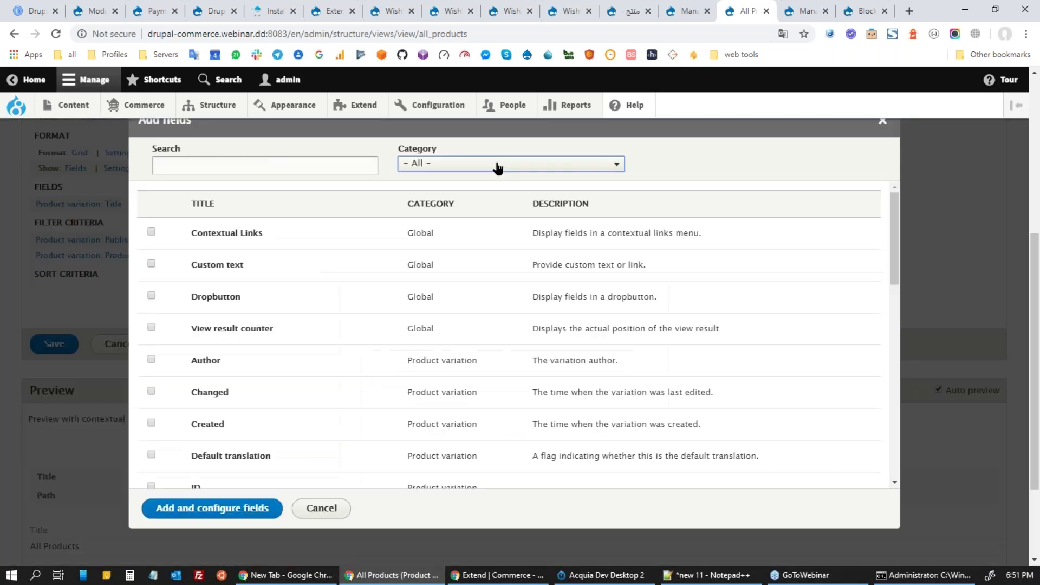
- Search 'pr' and select List price, Operations links, Price, Product and Product variation type fields
{"action": "left_click", "coordinate": [264, 172]}
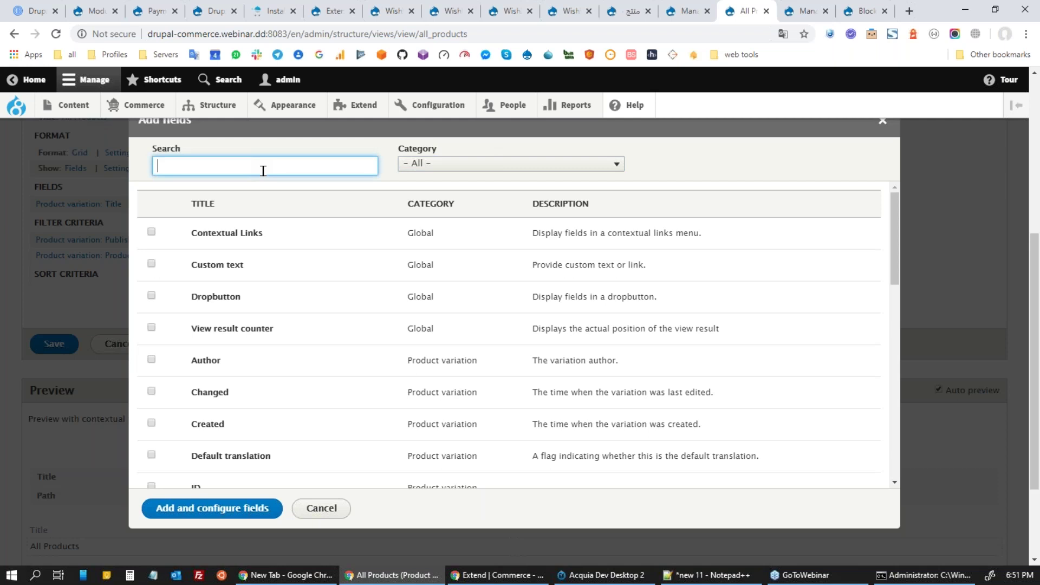
{"action": "type", "text": "wi"}
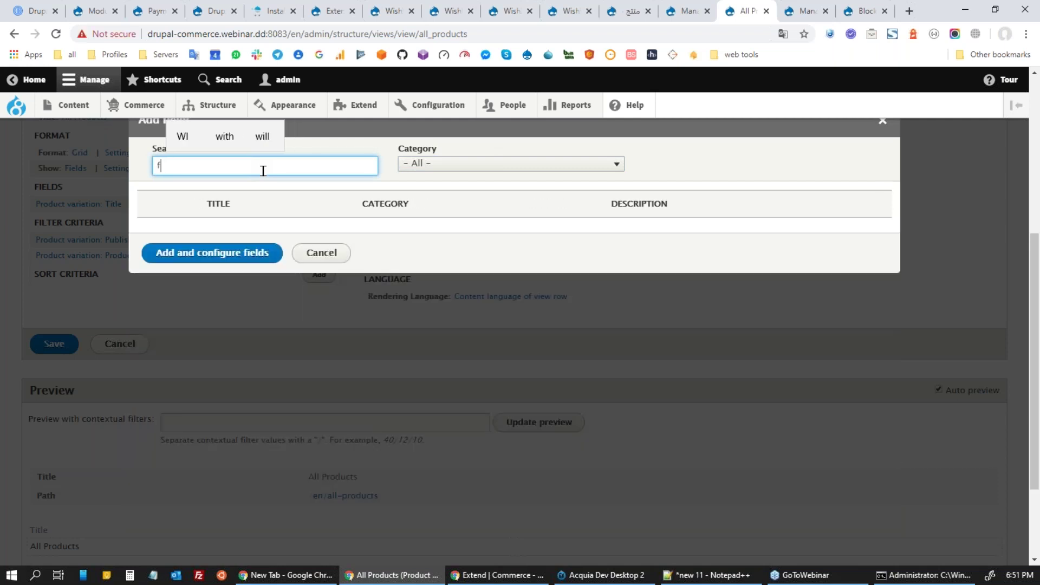
{"action": "type", "text": "orm"}
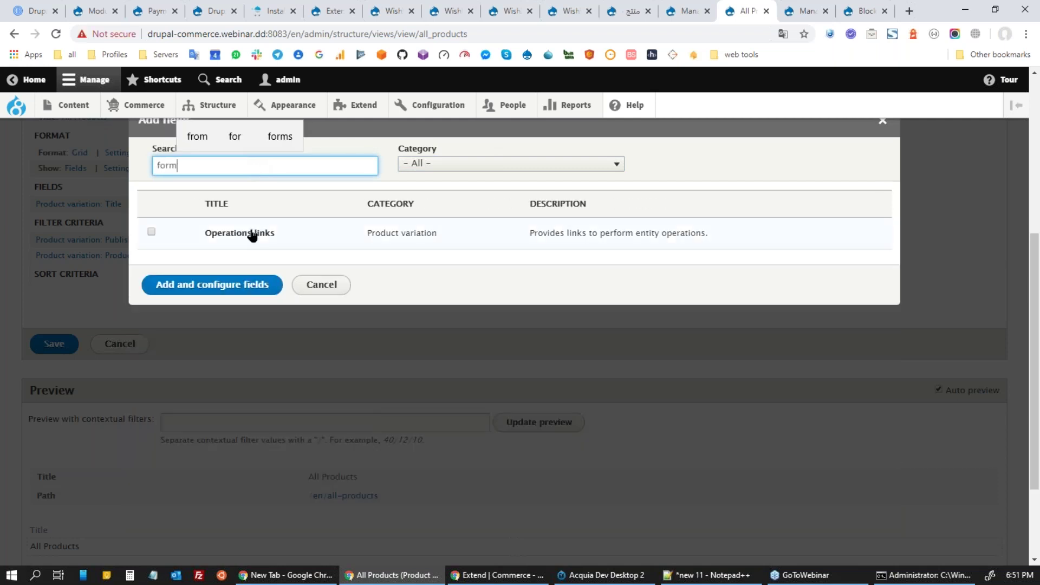
{"action": "key", "text": "BackSpace"}
{"action": "key", "text": "BackSpace"}
{"action": "key", "text": "BackSpace"}
{"action": "key", "text": "BackSpace"}
{"action": "type", "text": "pr"}
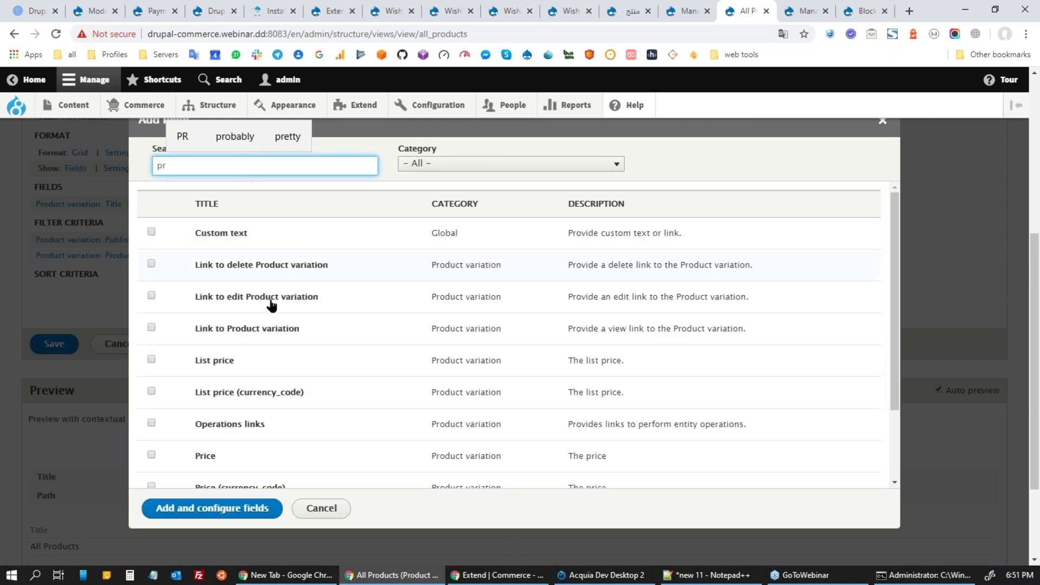
{"action": "scroll", "coordinate": [278, 354], "scroll_direction": "down", "scroll_amount": 2}
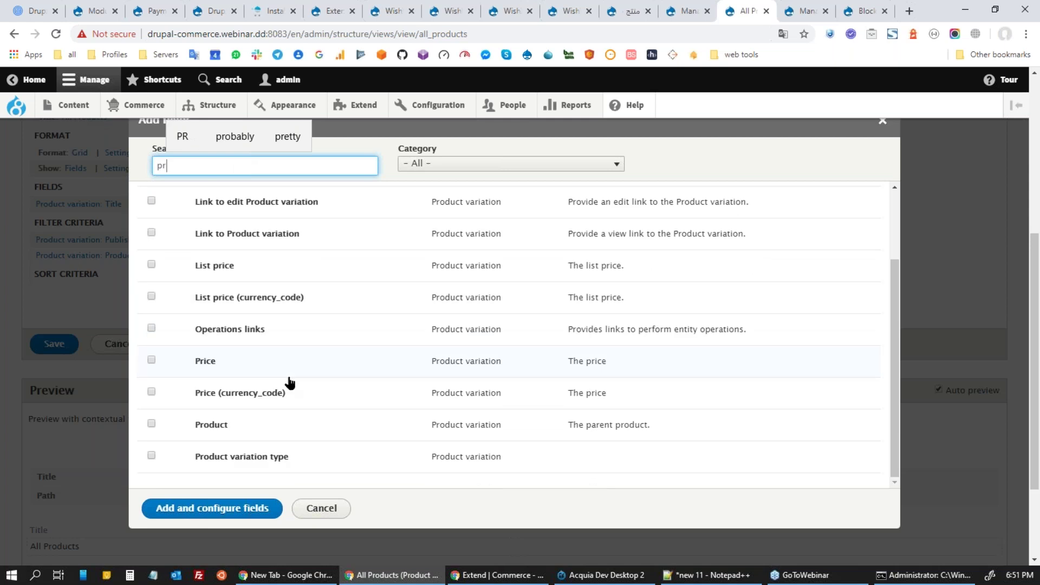
{"action": "left_click", "coordinate": [219, 424]}
{"action": "left_click", "coordinate": [226, 457]}
{"action": "left_click", "coordinate": [228, 361]}
{"action": "left_click", "coordinate": [229, 329]}
{"action": "left_click", "coordinate": [230, 265]}
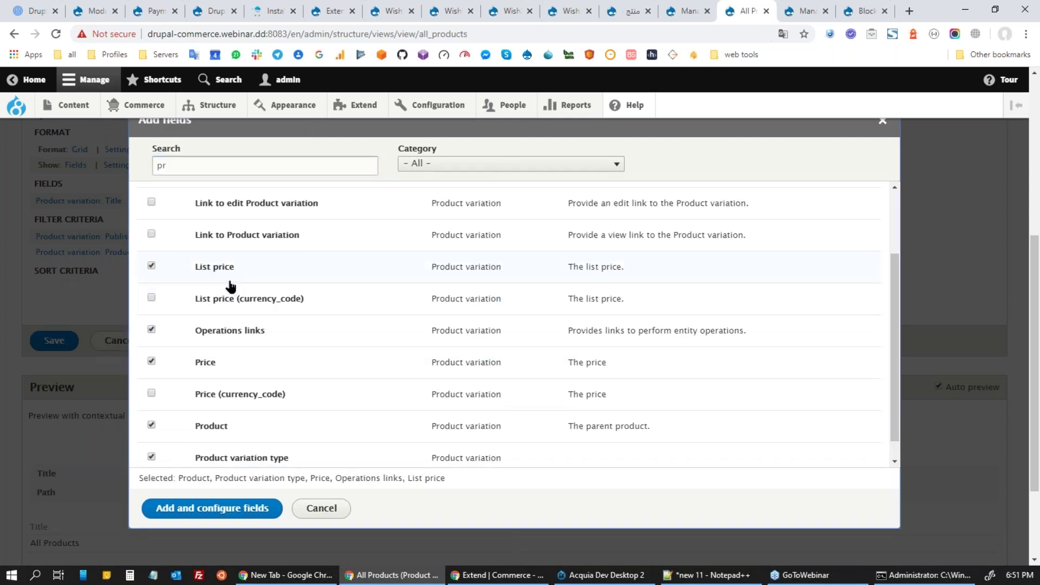
{"action": "scroll", "coordinate": [230, 286], "scroll_direction": "up", "scroll_amount": 2}
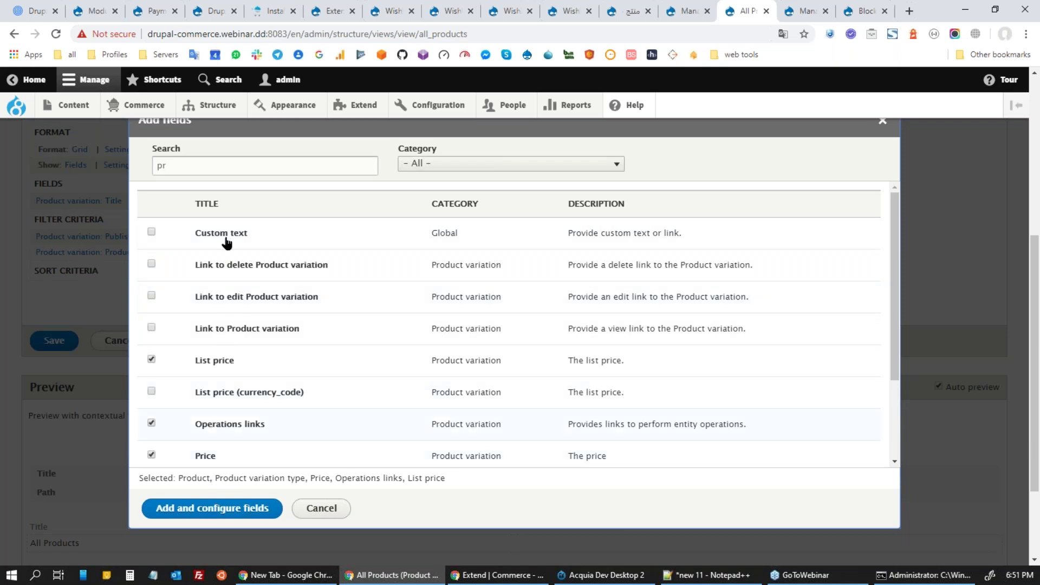
{"action": "left_click", "coordinate": [512, 171]}
{"action": "left_click", "coordinate": [281, 165]}
{"action": "key", "text": "BackSpace"}
{"action": "key", "text": "BackSpace"}
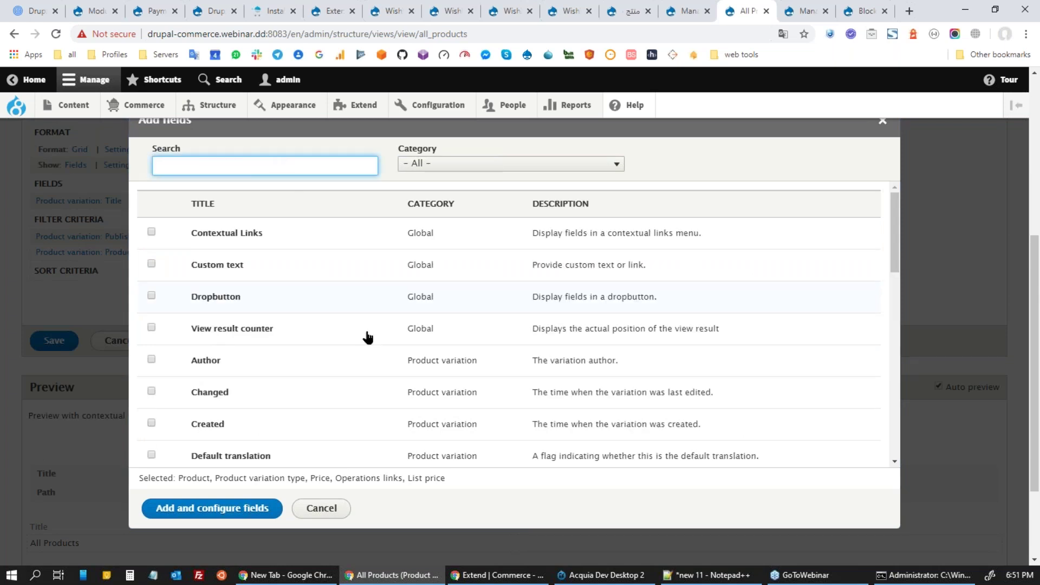
{"action": "scroll", "coordinate": [352, 340], "scroll_direction": "down", "scroll_amount": 5}
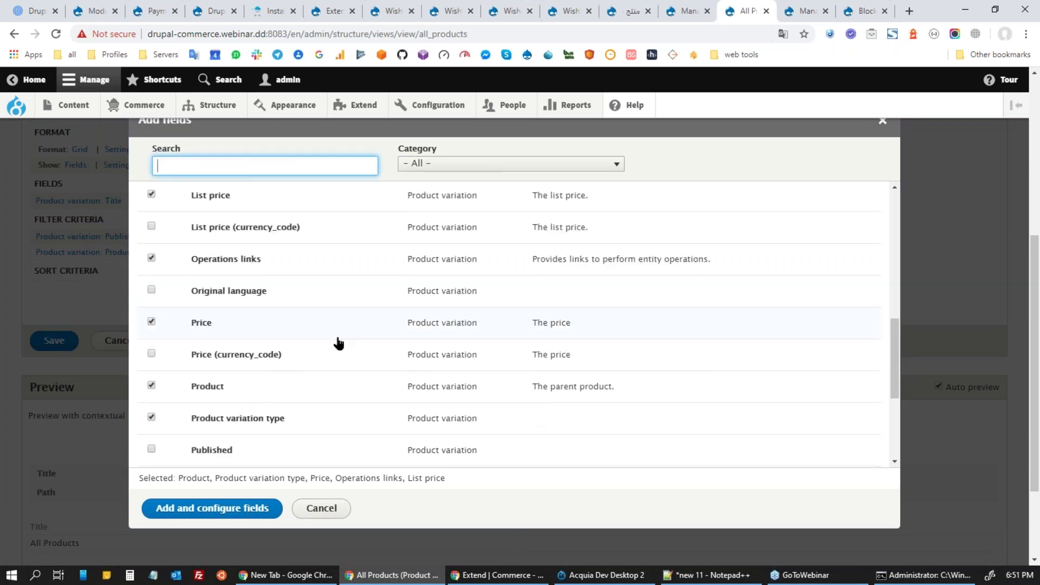
{"action": "scroll", "coordinate": [325, 341], "scroll_direction": "down", "scroll_amount": 1}
{"action": "scroll", "coordinate": [295, 341], "scroll_direction": "down", "scroll_amount": 3}
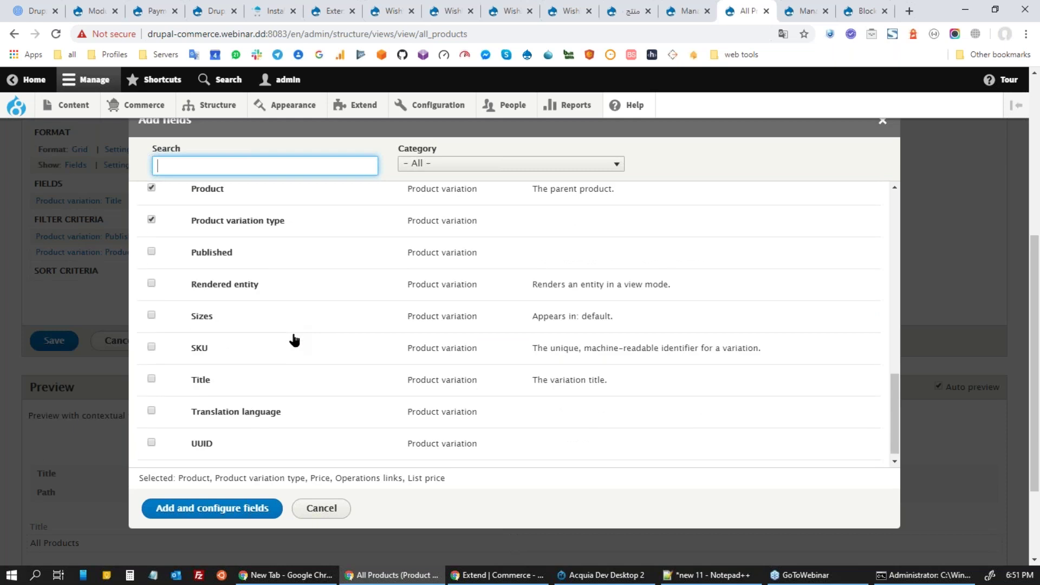
{"action": "scroll", "coordinate": [294, 340], "scroll_direction": "down", "scroll_amount": 1}
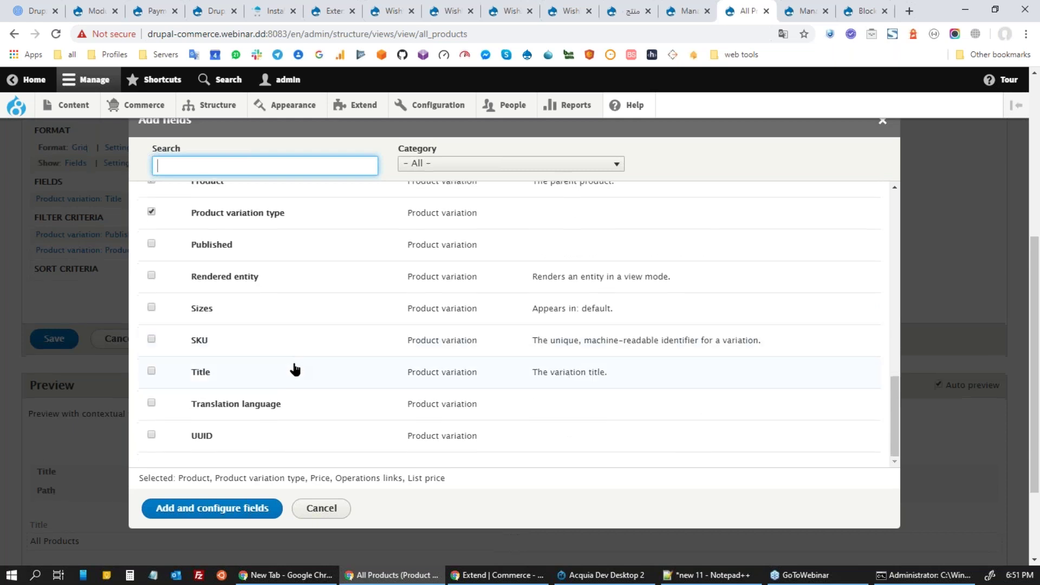
- Add the selected fields and accept each field's default settings
{"action": "key", "text": "Return"}
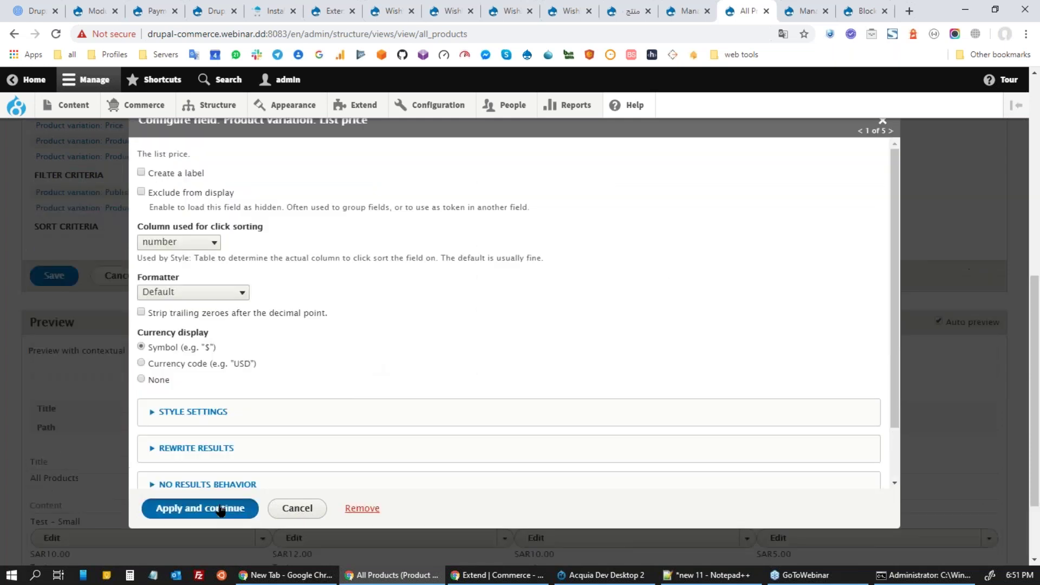
{"action": "left_click", "coordinate": [220, 509]}
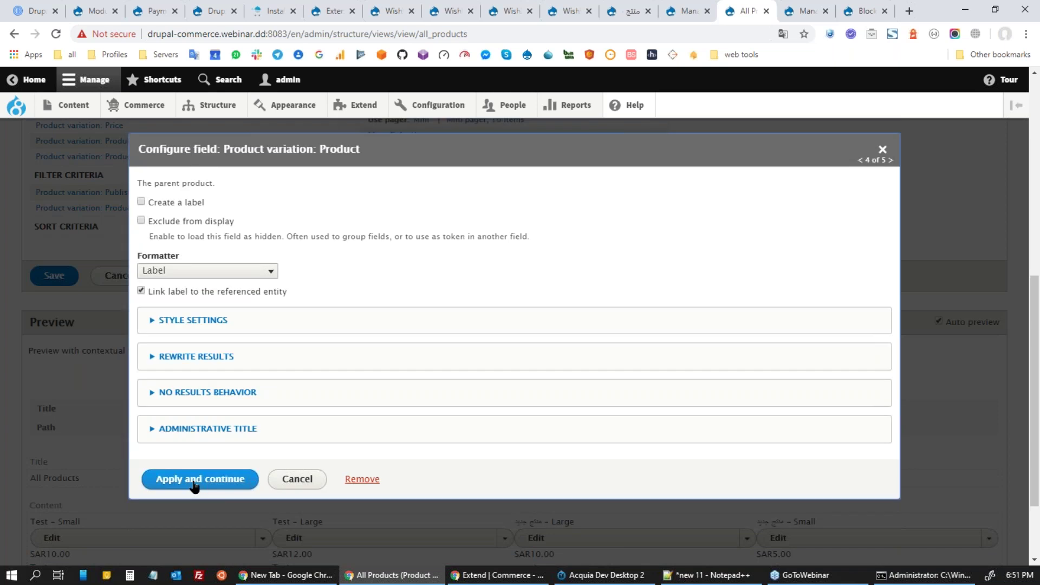
{"action": "left_click", "coordinate": [194, 486]}
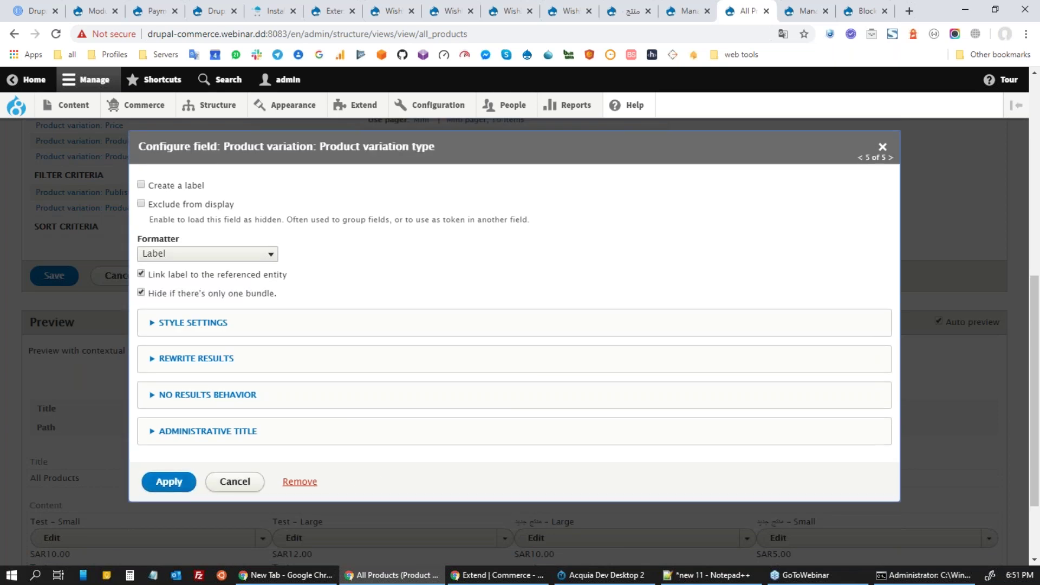
{"action": "left_click", "coordinate": [169, 482]}
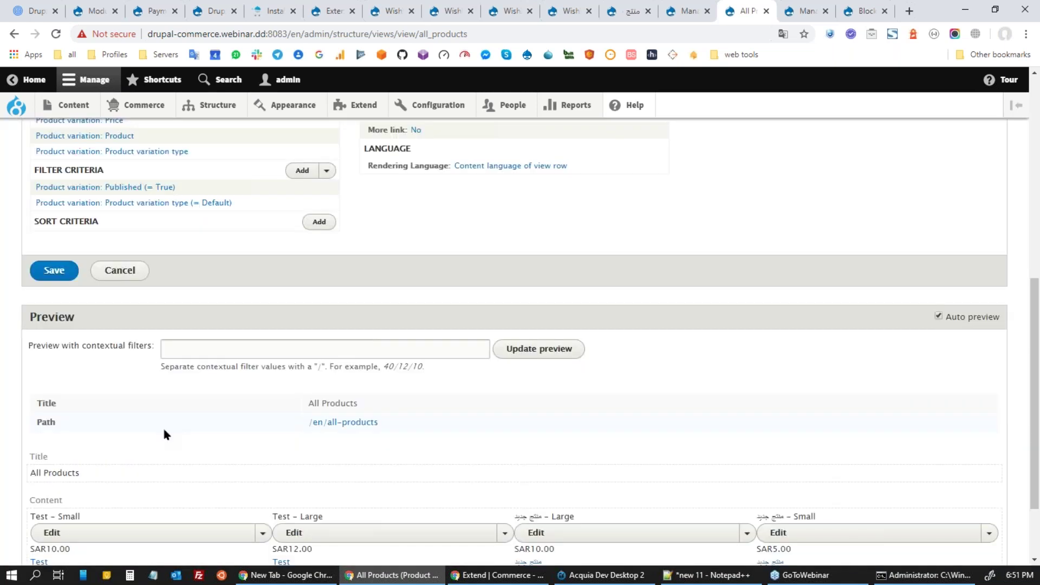
{"action": "scroll", "coordinate": [162, 426], "scroll_direction": "down", "scroll_amount": 2}
{"action": "left_click_drag", "start_coordinate": [36, 419], "coordinate": [93, 414]}
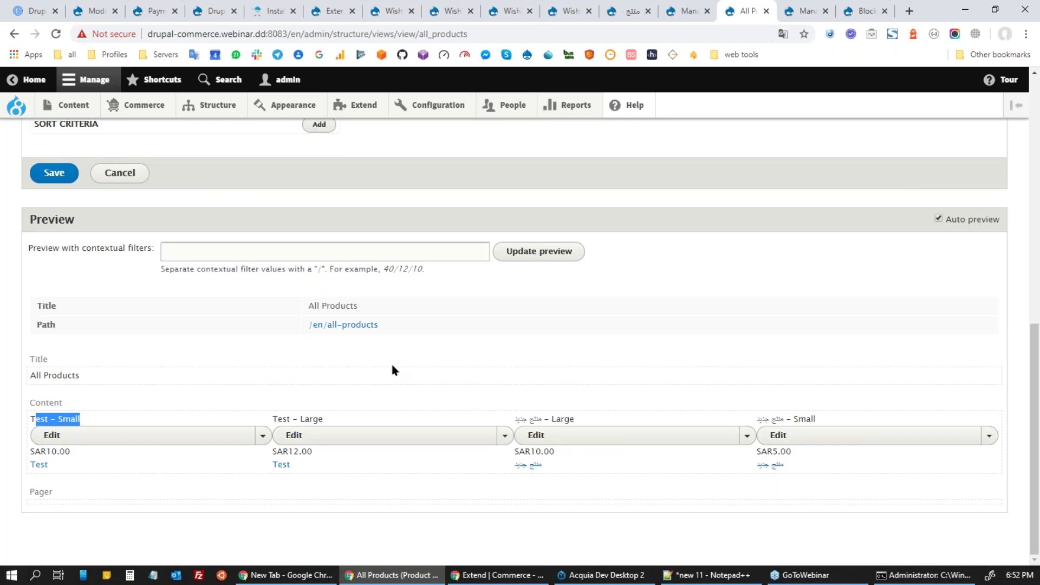
{"action": "scroll", "coordinate": [392, 362], "scroll_direction": "up", "scroll_amount": 6}
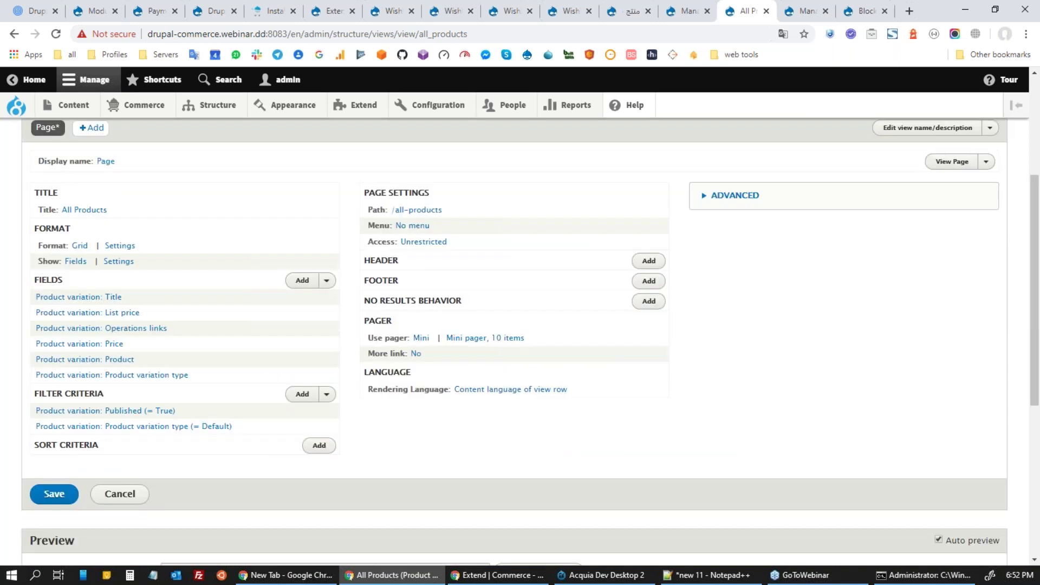
{"action": "scroll", "coordinate": [302, 149], "scroll_direction": "down", "scroll_amount": 1}
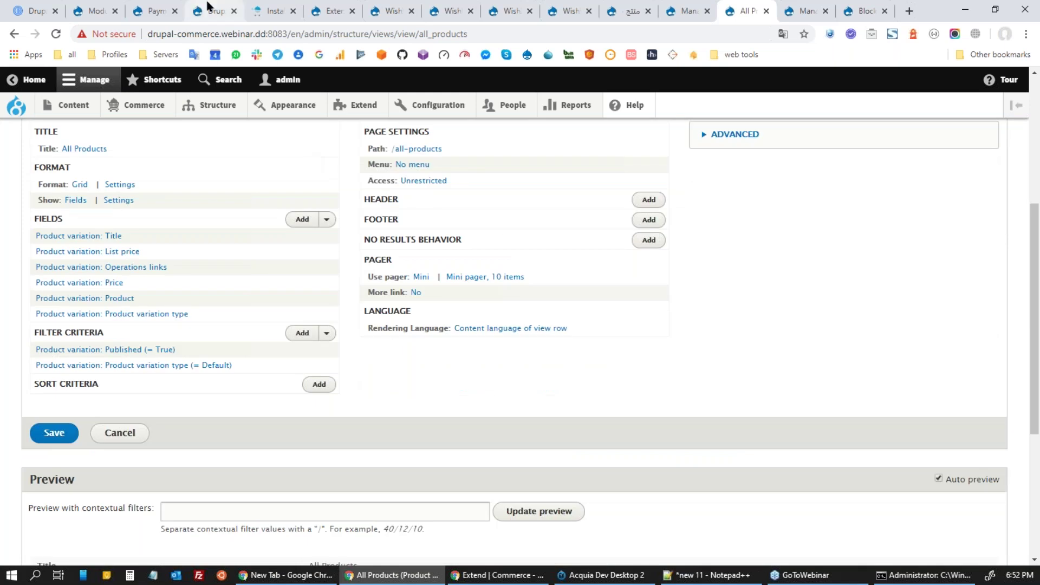
- Look over the Wishlist types, Wishlists, user wishlist, Wishlist settings, product and Manage form display tabs
{"action": "left_click", "coordinate": [454, 9]}
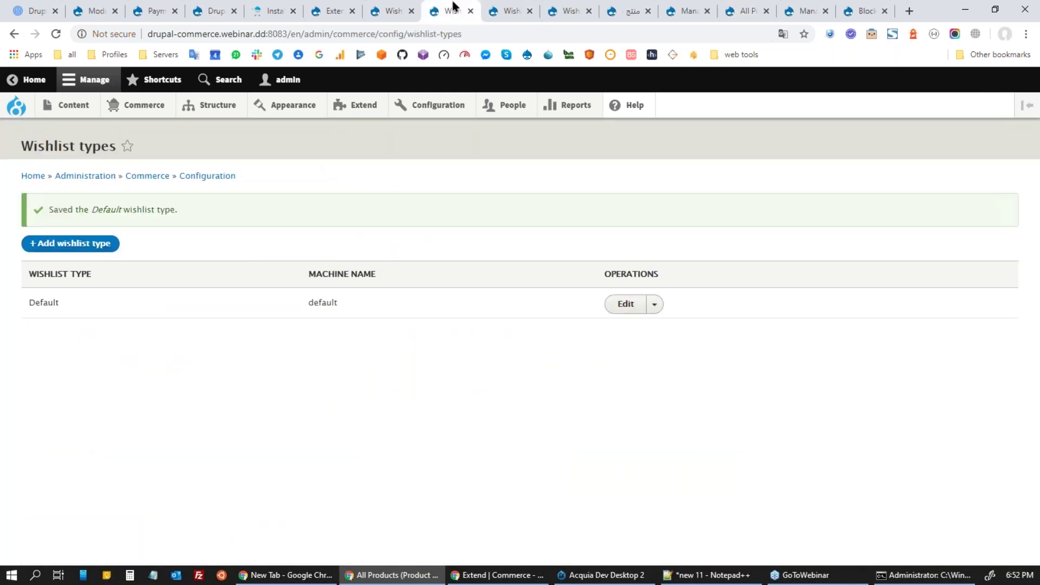
{"action": "left_click", "coordinate": [394, 10]}
{"action": "left_click", "coordinate": [569, 11]}
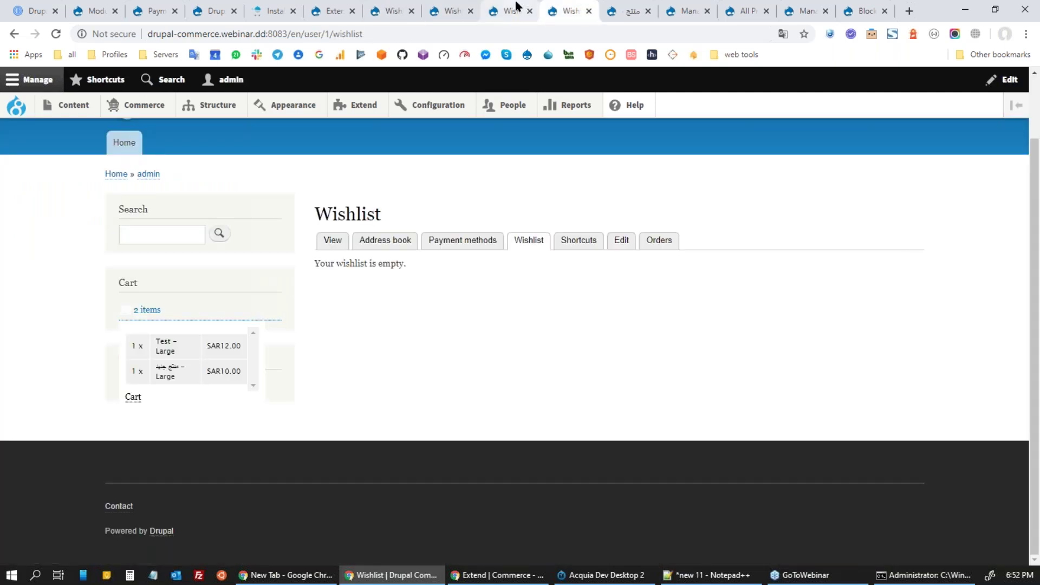
{"action": "left_click", "coordinate": [518, 8]}
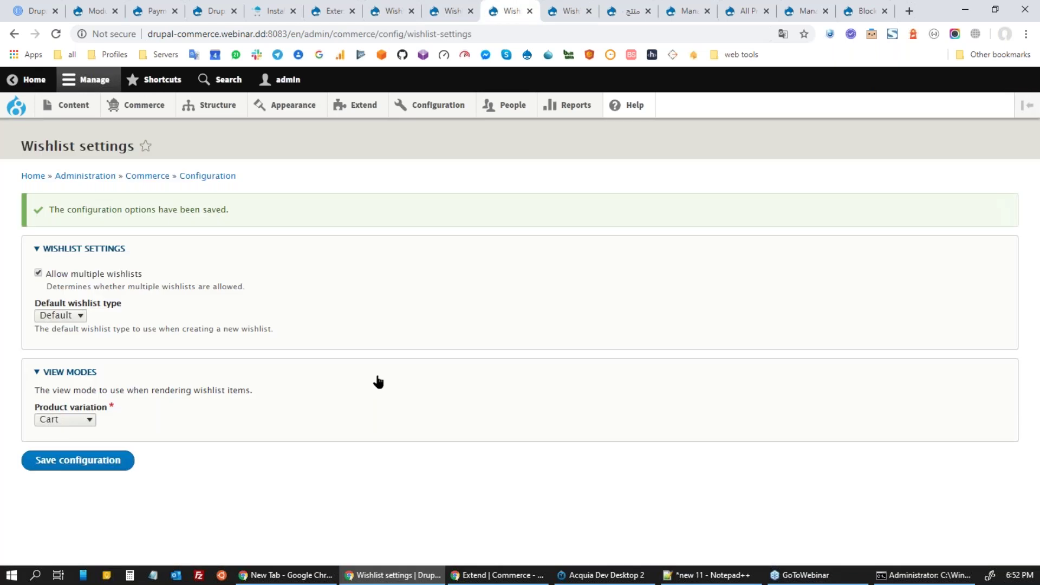
{"action": "key", "text": "ctrl+Tab"}
{"action": "key", "text": "ctrl+Tab"}
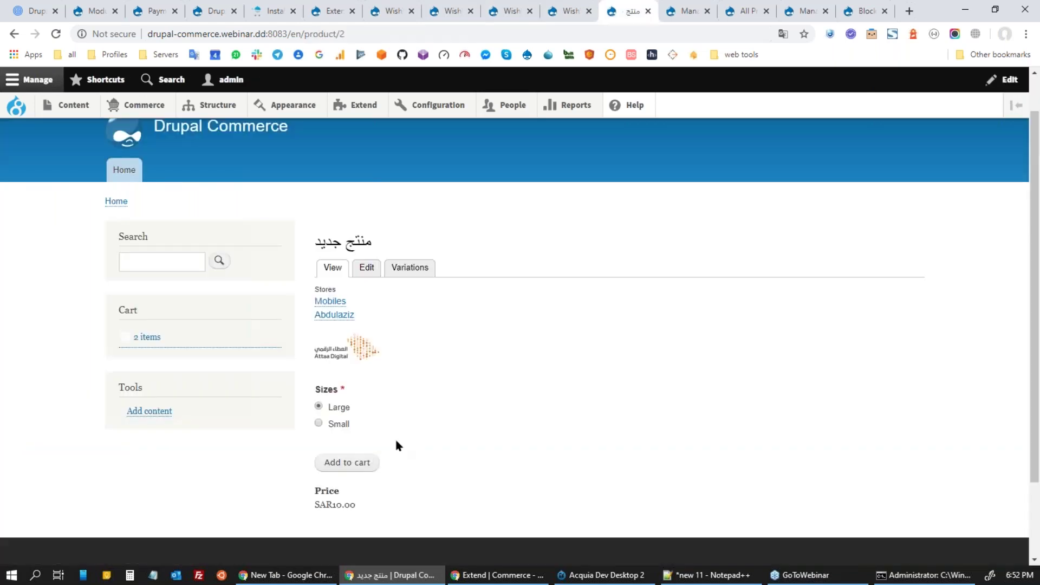
{"action": "scroll", "coordinate": [394, 437], "scroll_direction": "down", "scroll_amount": 3}
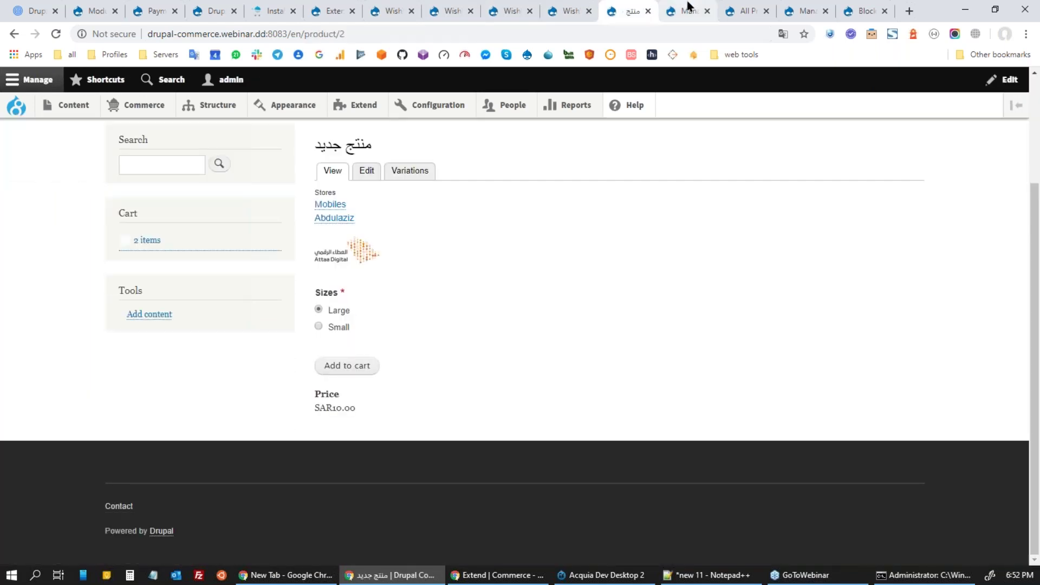
{"action": "left_click", "coordinate": [689, 7]}
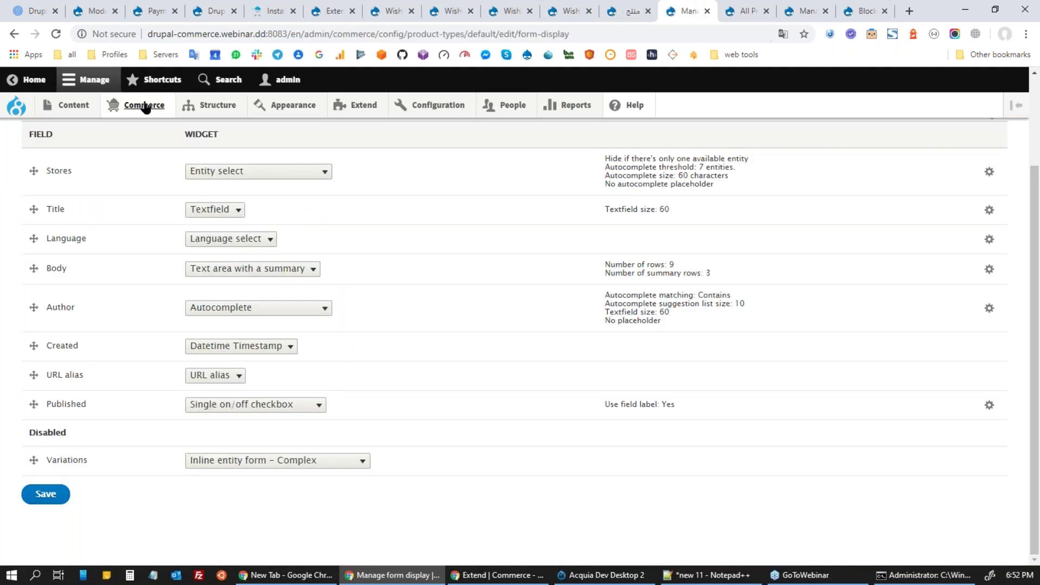
- Open the Wishlist settings form via Commerce configuration, then return to the drupal.org module listing
{"action": "mouse_move", "coordinate": [145, 106]}
{"action": "mouse_move", "coordinate": [164, 264]}
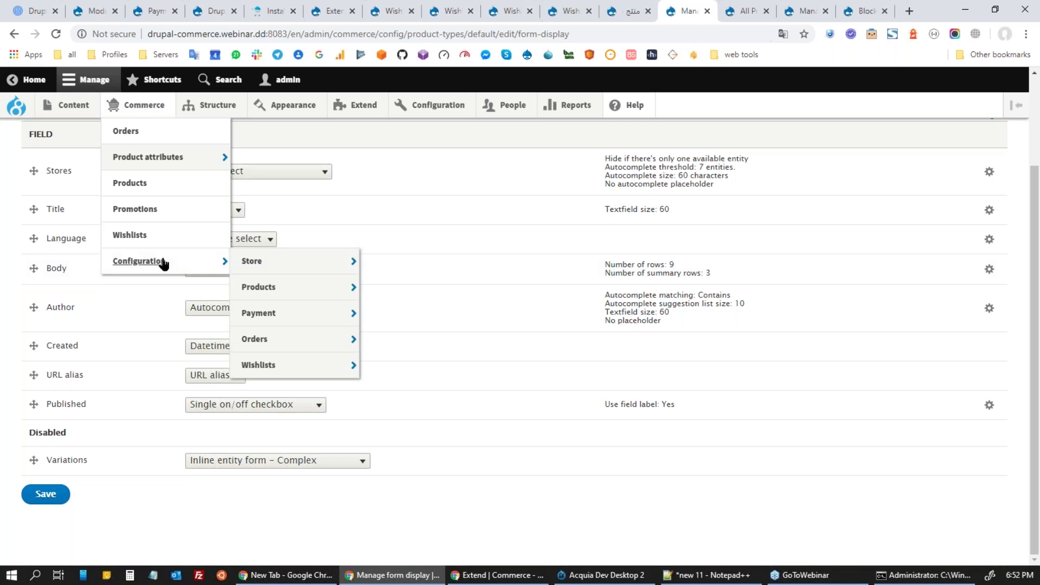
{"action": "left_click", "coordinate": [164, 264]}
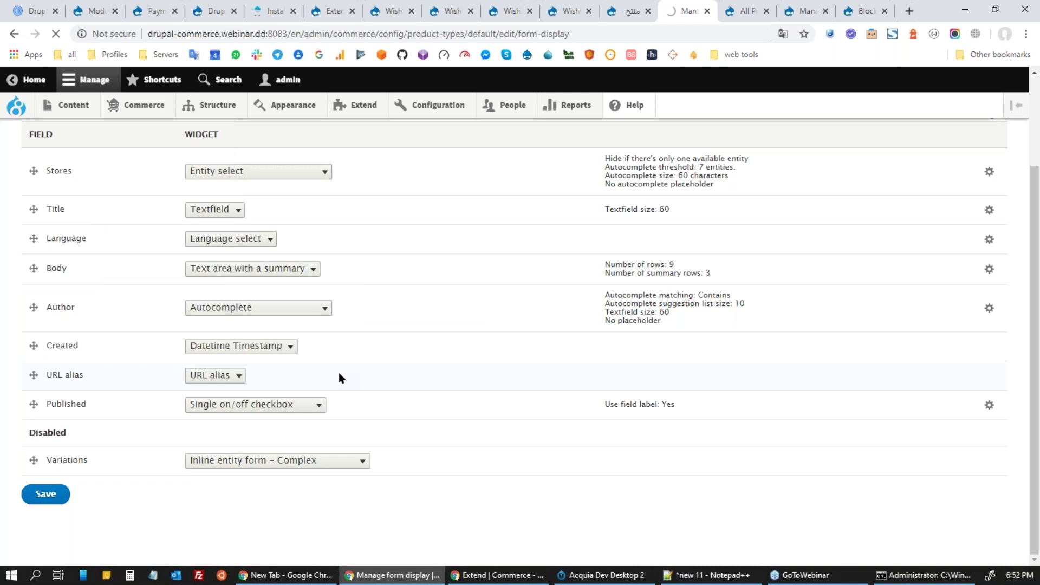
{"action": "left_click", "coordinate": [100, 416]}
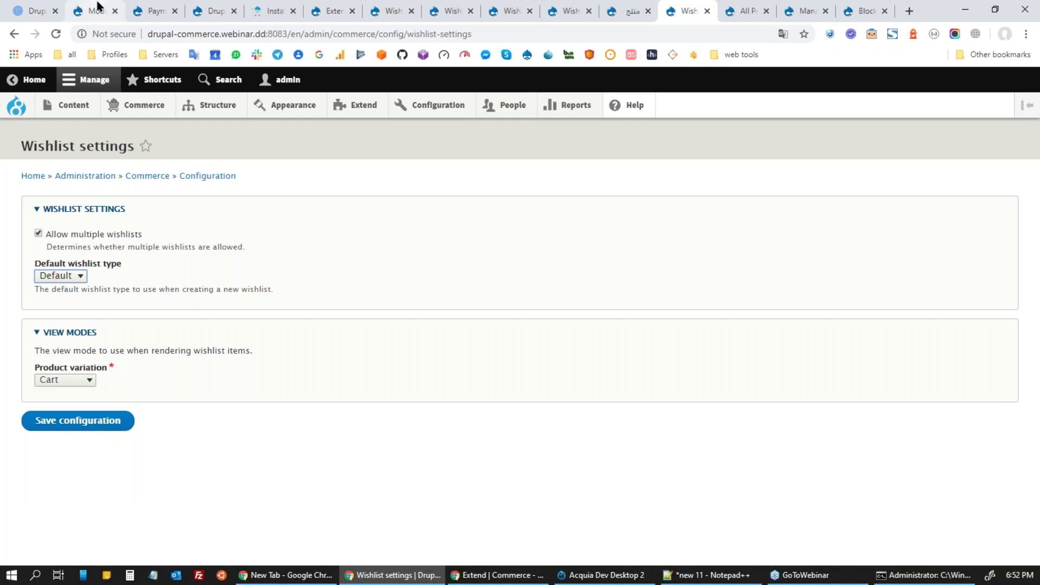
{"action": "left_click", "coordinate": [97, 10]}
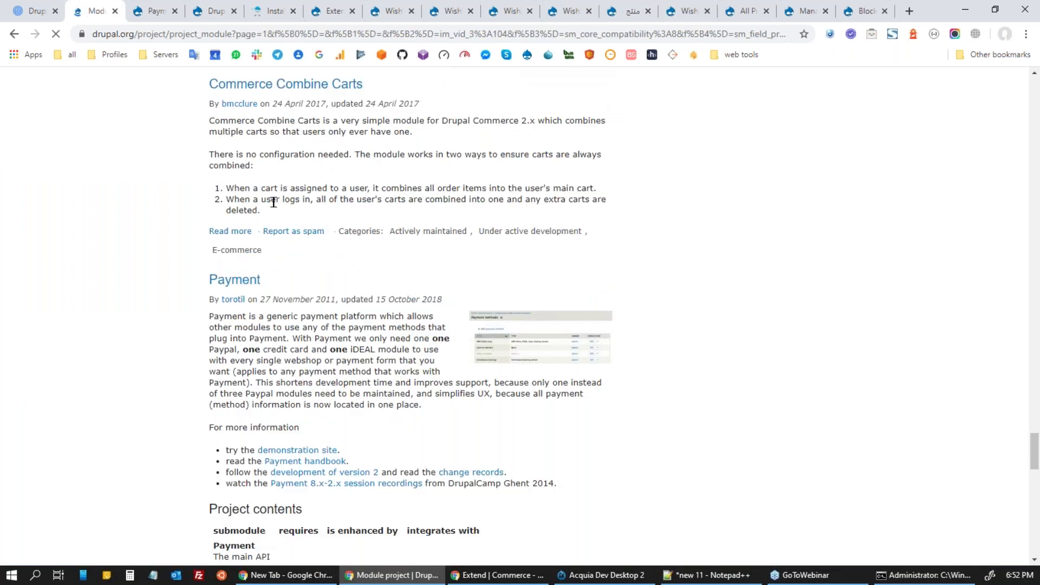
- Scroll up through the drupal.org Commerce module listing
{"action": "scroll", "coordinate": [274, 202], "scroll_direction": "up", "scroll_amount": 5}
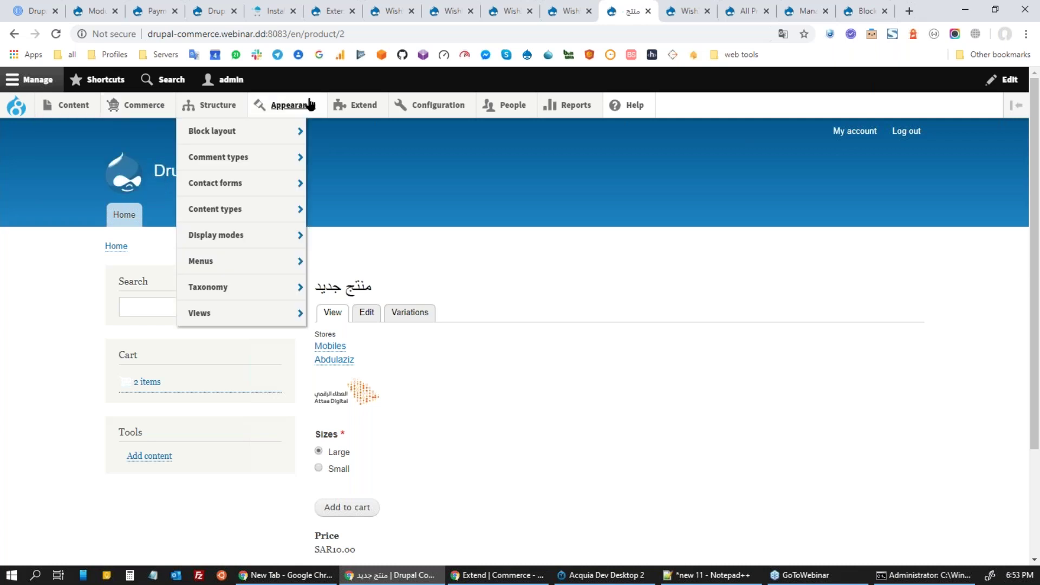
{"action": "mouse_move", "coordinate": [202, 306]}
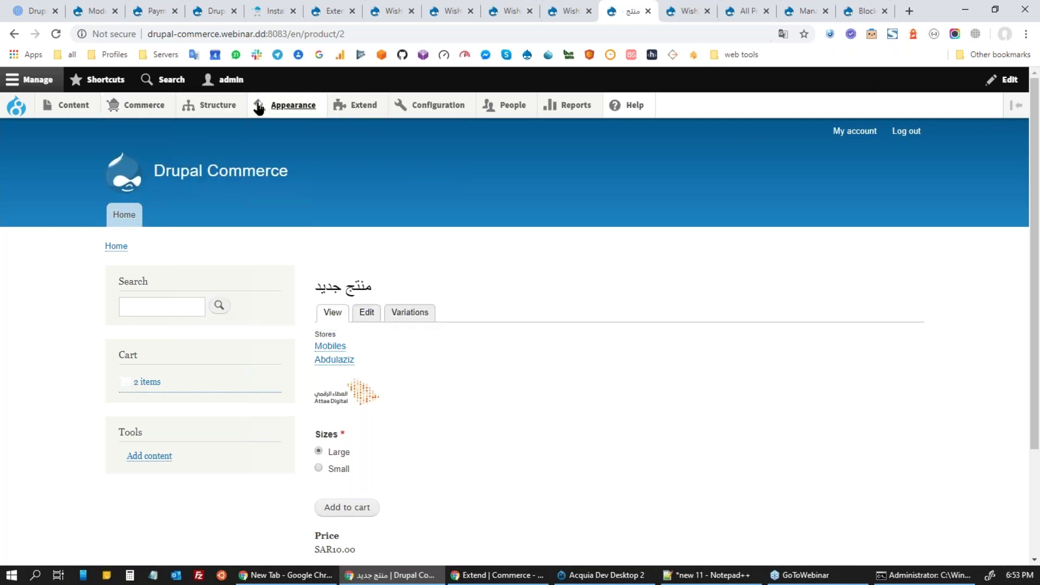
{"action": "mouse_move", "coordinate": [137, 107]}
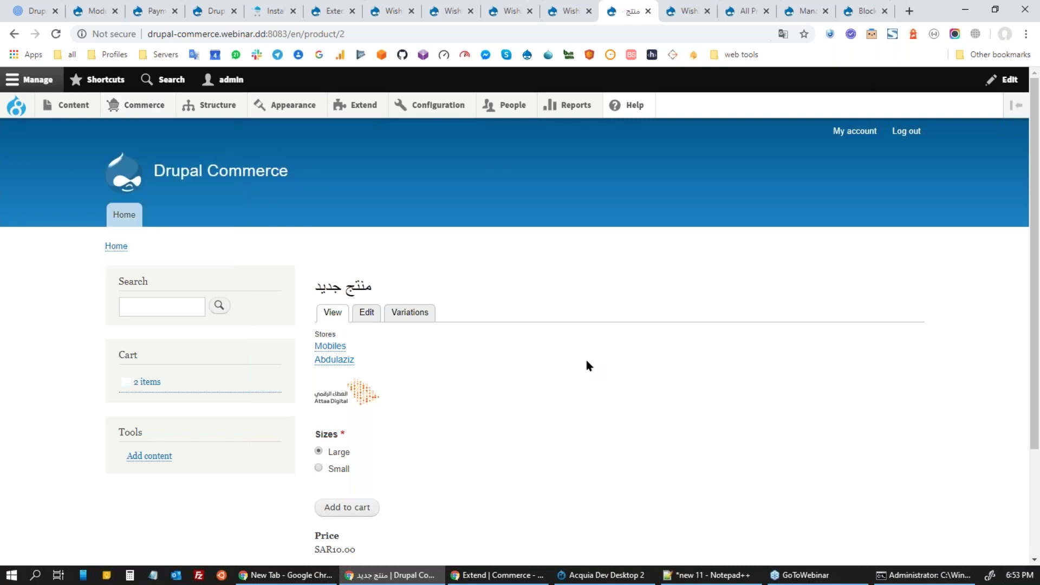
{"action": "scroll", "coordinate": [586, 357], "scroll_direction": "down", "scroll_amount": 1}
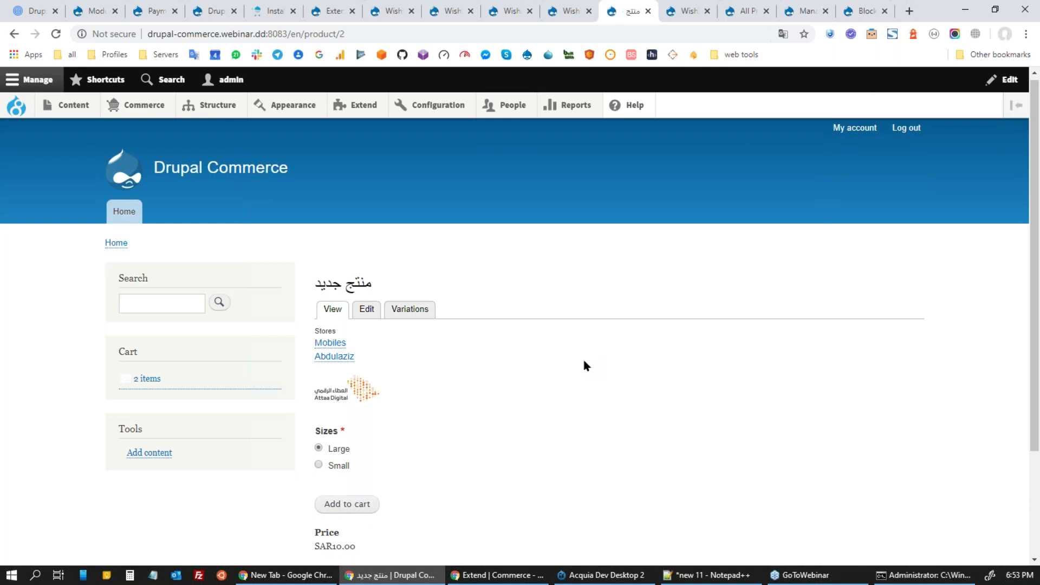
{"action": "scroll", "coordinate": [583, 364], "scroll_direction": "down", "scroll_amount": 3}
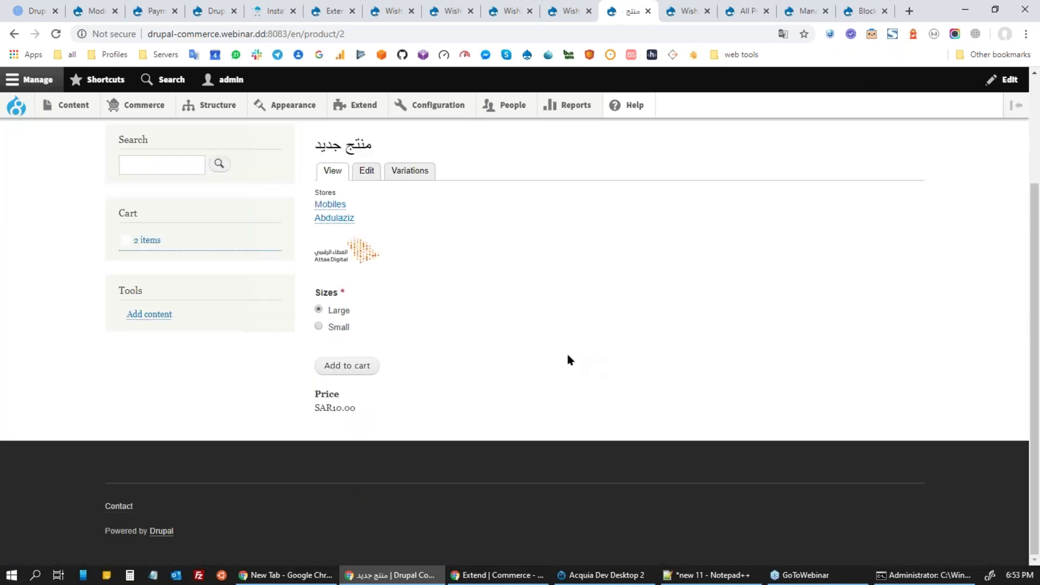
{"action": "scroll", "coordinate": [568, 360], "scroll_direction": "up", "scroll_amount": 1}
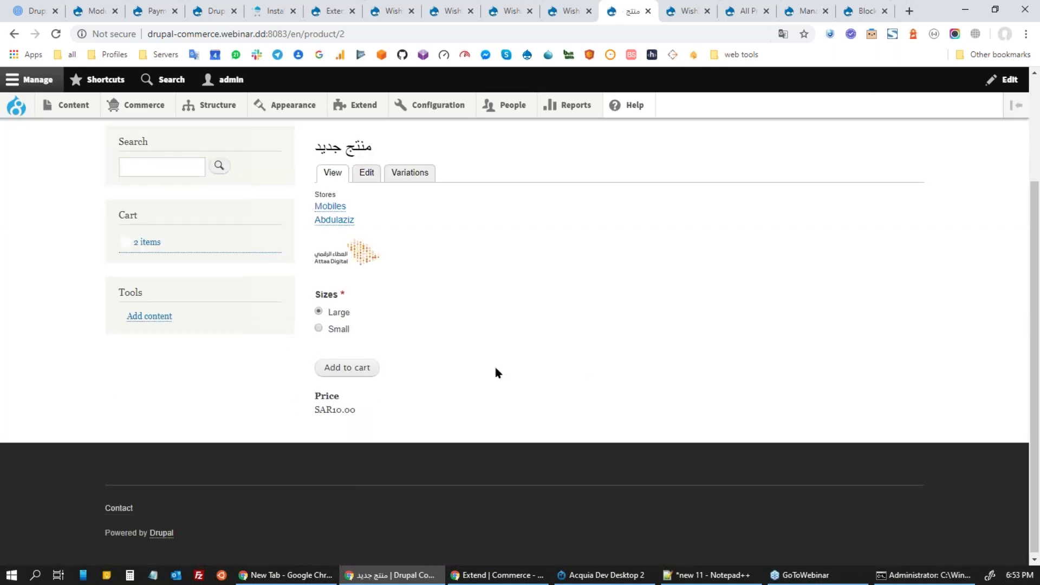
{"action": "scroll", "coordinate": [496, 372], "scroll_direction": "down", "scroll_amount": 1}
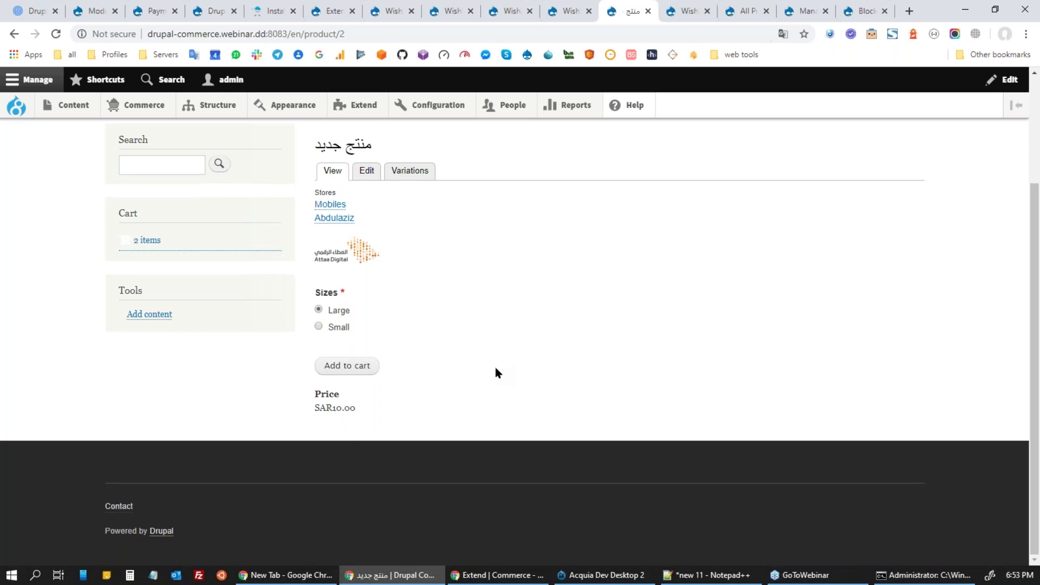
{"action": "scroll", "coordinate": [497, 373], "scroll_direction": "up", "scroll_amount": 3}
{"action": "scroll", "coordinate": [496, 373], "scroll_direction": "down", "scroll_amount": 3}
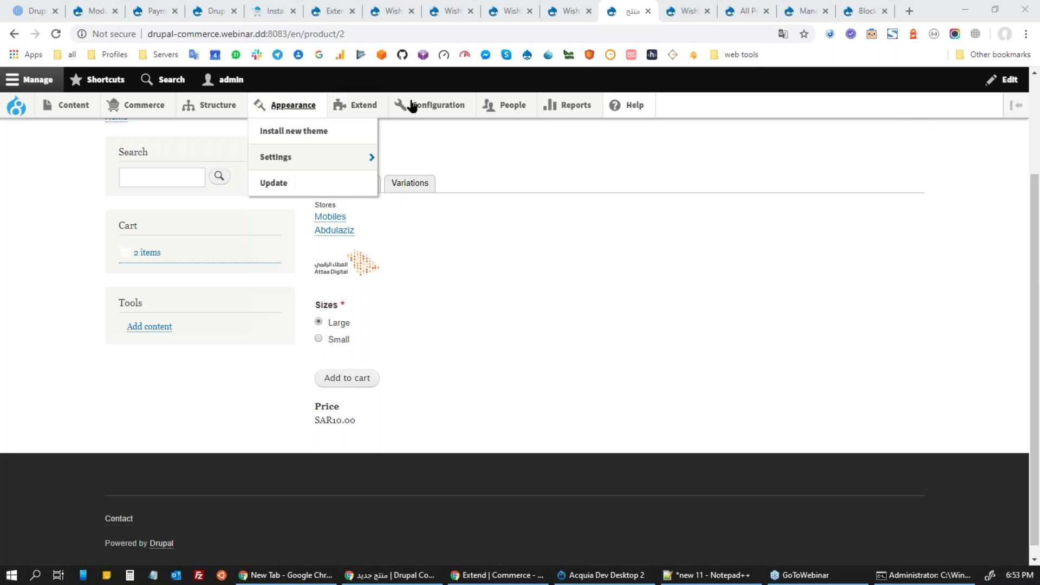
{"action": "mouse_move", "coordinate": [459, 110]}
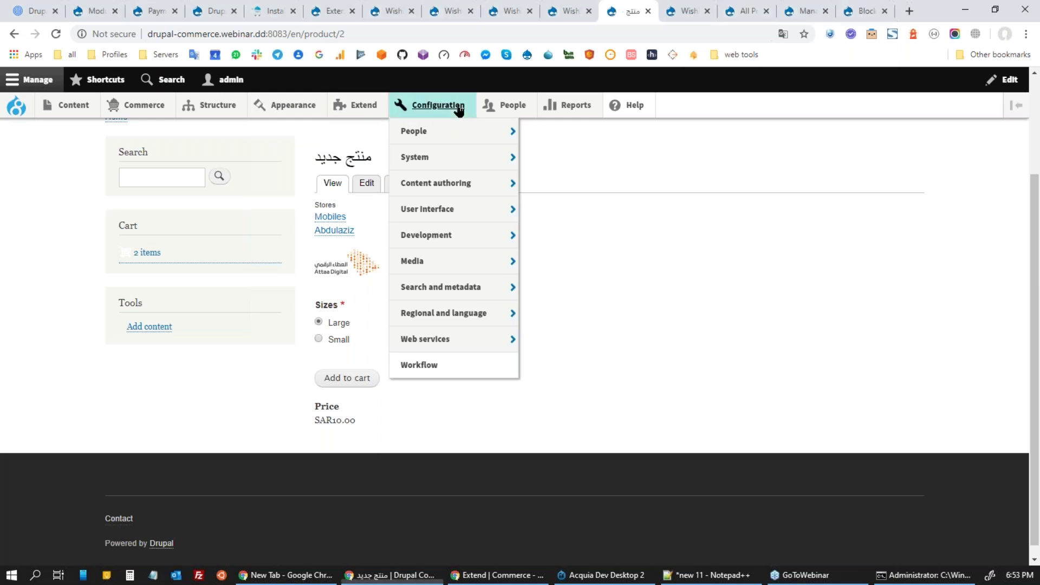
- Go to Configuration > Regional and language > Languages to see English default and Arabic at 0/765
{"action": "left_click", "coordinate": [458, 108]}
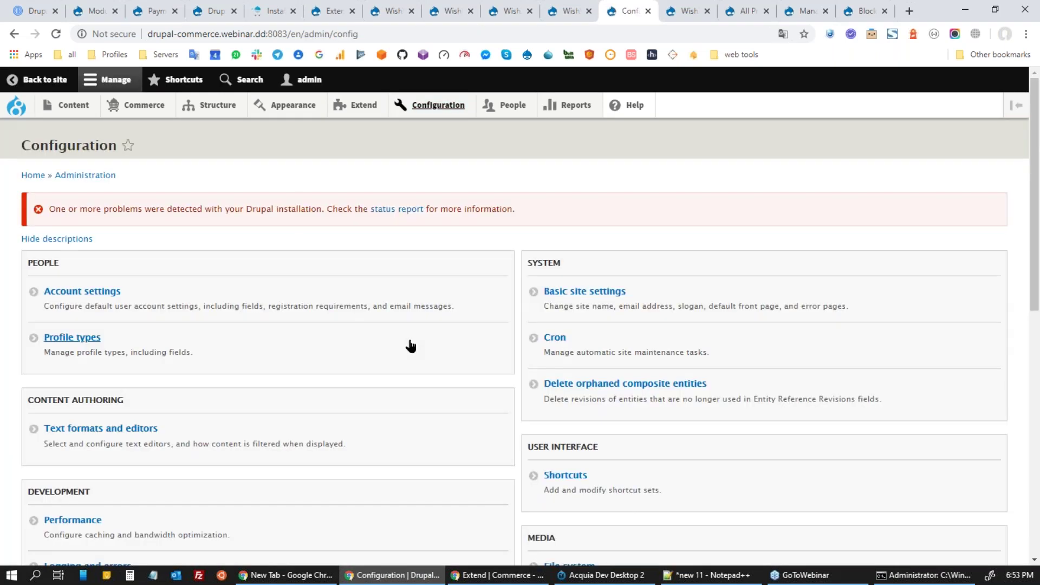
{"action": "scroll", "coordinate": [411, 347], "scroll_direction": "down", "scroll_amount": 15}
{"action": "left_click", "coordinate": [589, 323]}
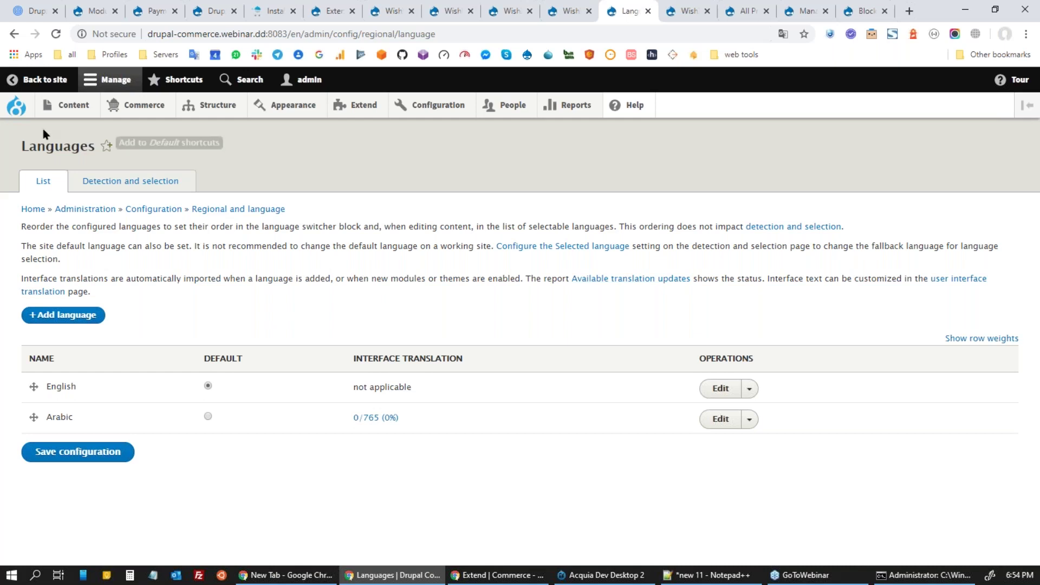
{"action": "mouse_move", "coordinate": [16, 105]}
{"action": "mouse_move", "coordinate": [35, 157]}
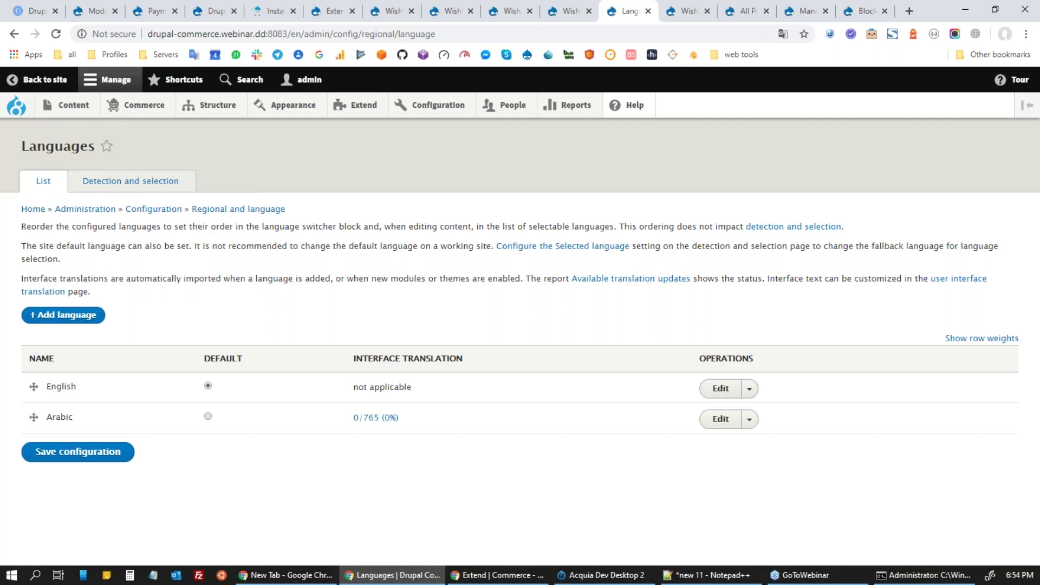
- Run 'drush cr' in the command console, then go back to the browser
{"action": "key", "text": "alt+Tab"}
{"action": "type", "text": "drush cr"}
{"action": "key", "text": "Return"}
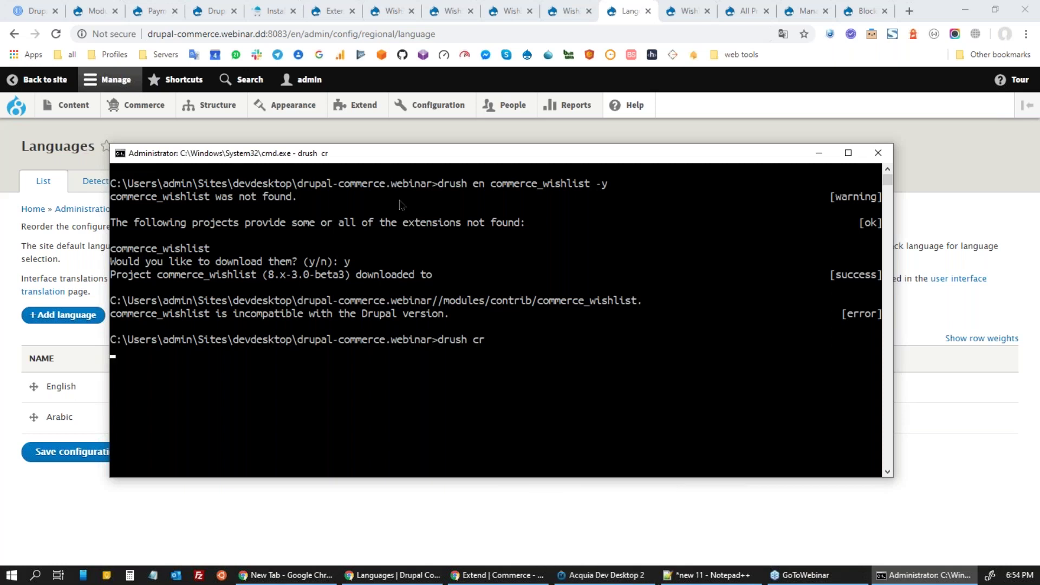
{"action": "key", "text": "alt+Tab"}
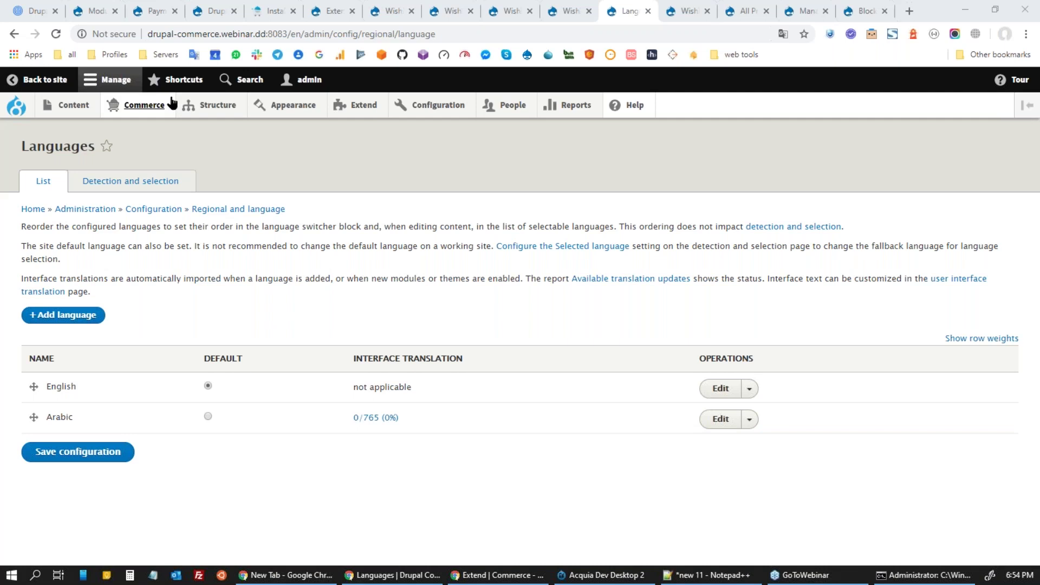
- Switch to the drupal.org tab listing 464 Drupal 8 e-commerce modules, sorted by most installed
{"action": "mouse_move", "coordinate": [172, 104]}
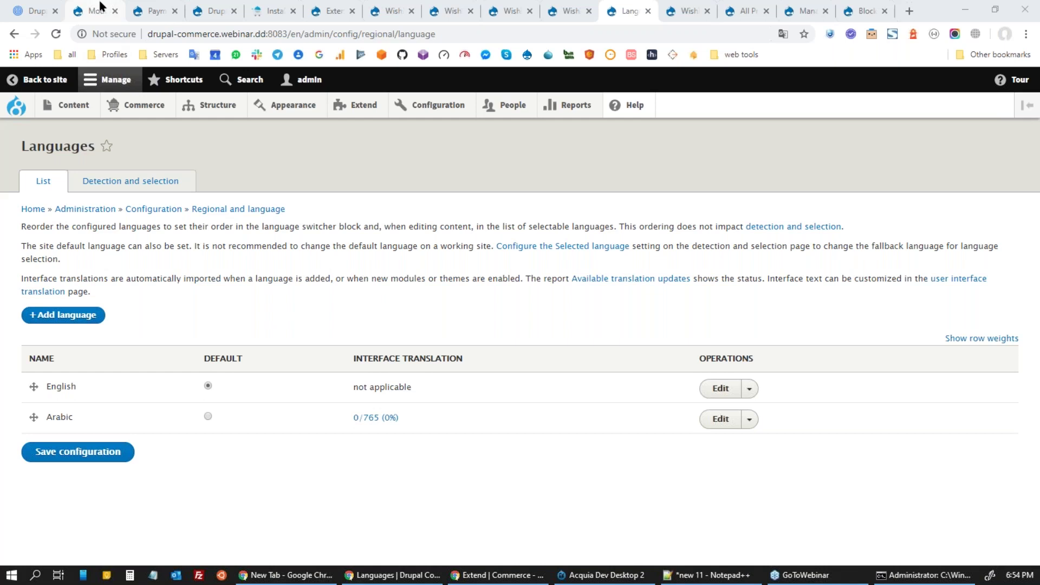
{"action": "left_click", "coordinate": [101, 7]}
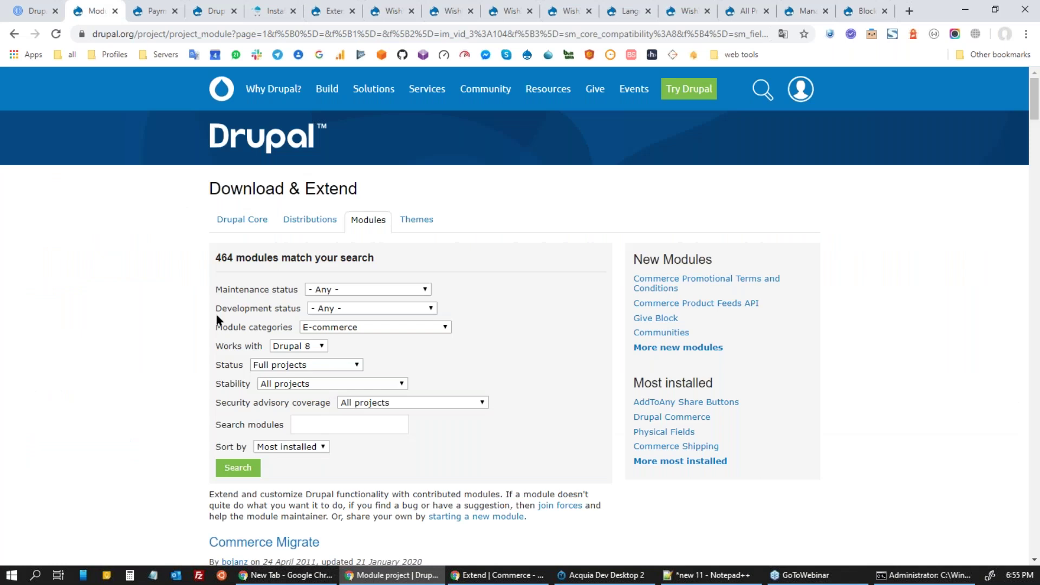
- Scroll the module results past Commerce Pricelist and VAT Number, then return to the empty Wishlist page
{"action": "scroll", "coordinate": [217, 325], "scroll_direction": "down", "scroll_amount": 20}
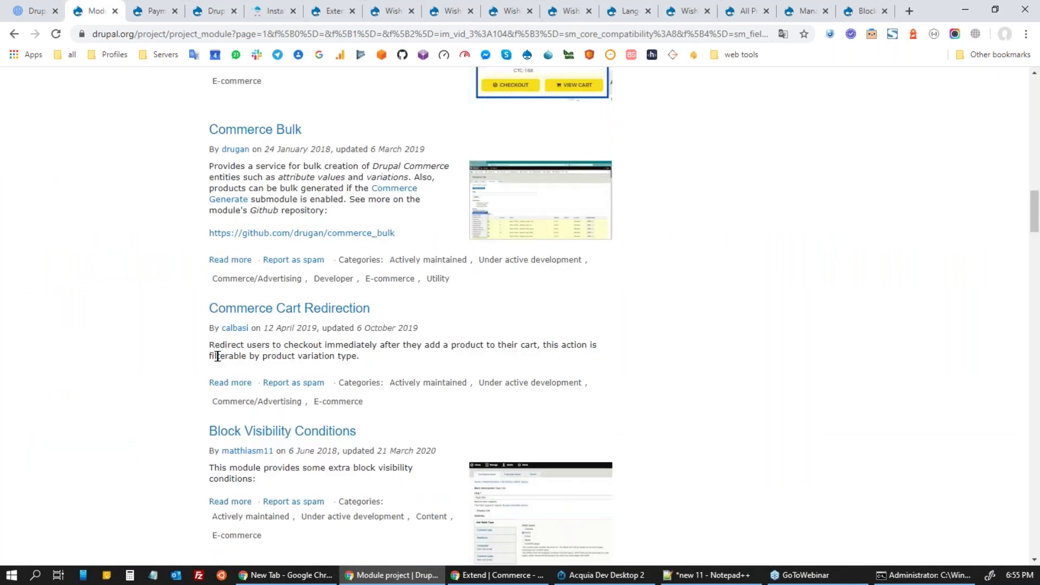
{"action": "scroll", "coordinate": [218, 356], "scroll_direction": "down", "scroll_amount": 6}
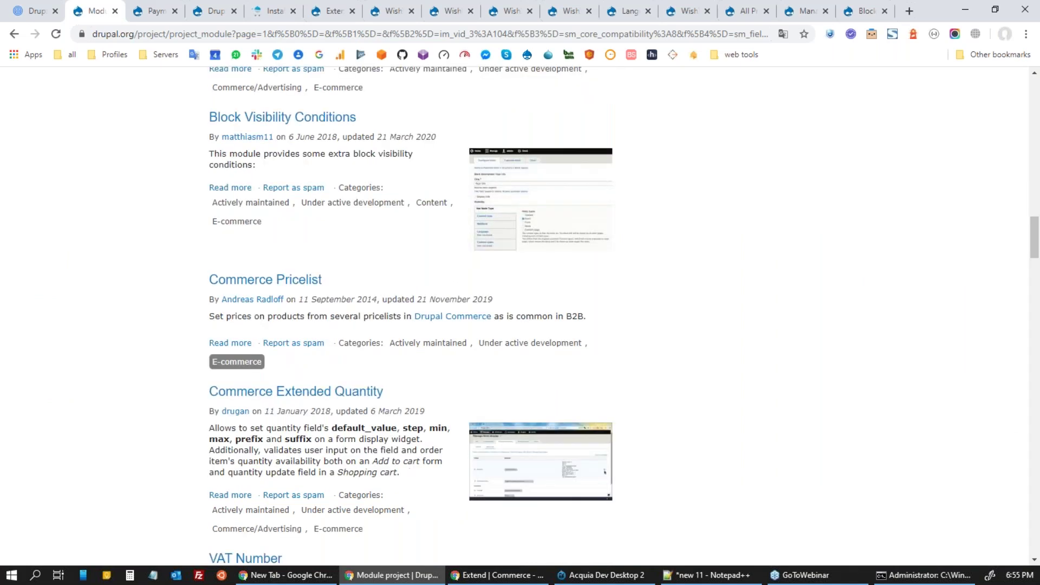
{"action": "scroll", "coordinate": [237, 361], "scroll_direction": "down", "scroll_amount": 5}
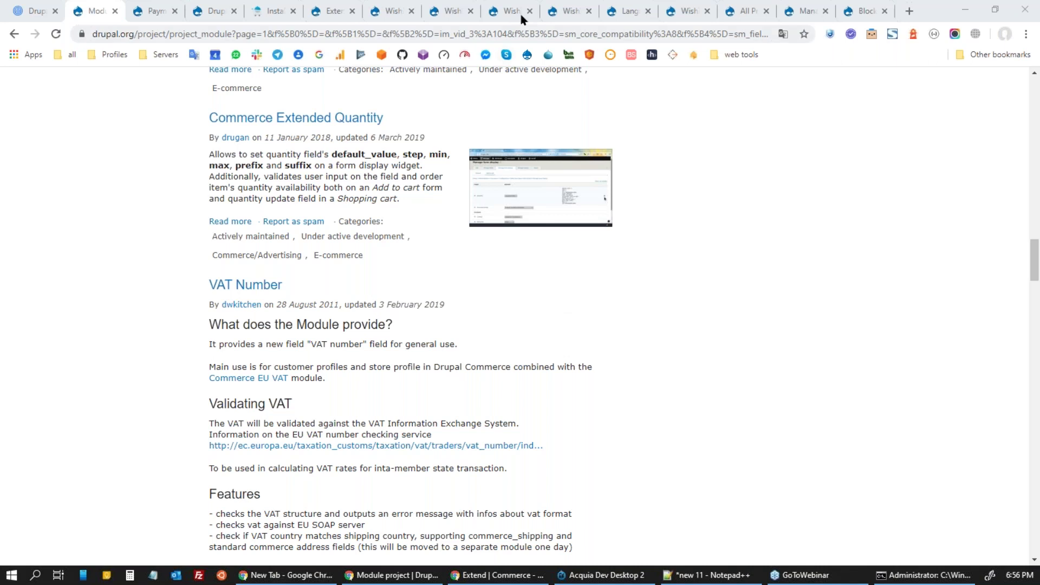
{"action": "left_click", "coordinate": [569, 11]}
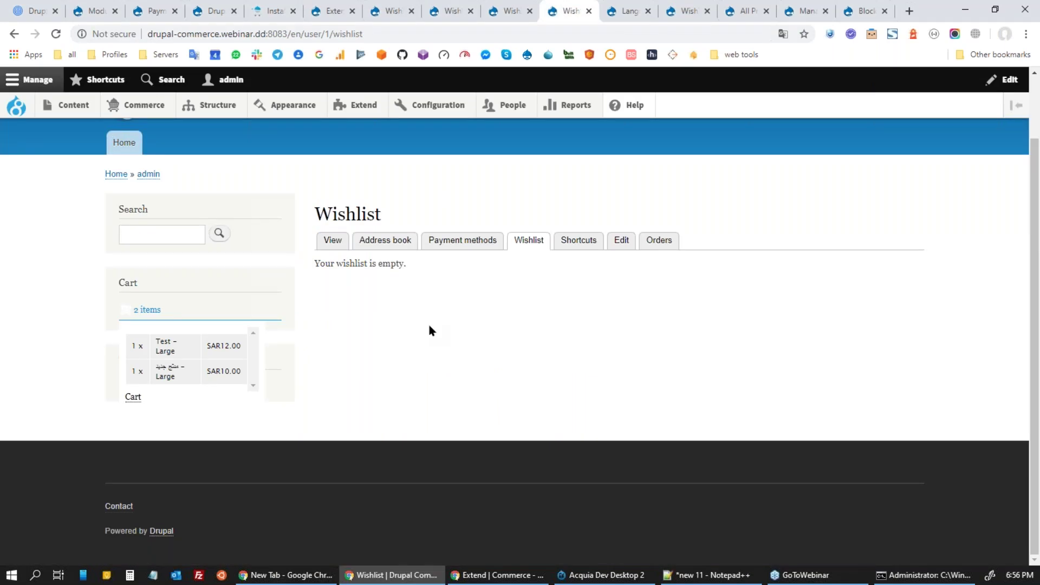
- Bring up Acquia Dev Desktop 2 showing the drupal-commerce.webinar.dd site's code folder, database and PHP 7.2.18
{"action": "scroll", "coordinate": [428, 330], "scroll_direction": "up", "scroll_amount": 2}
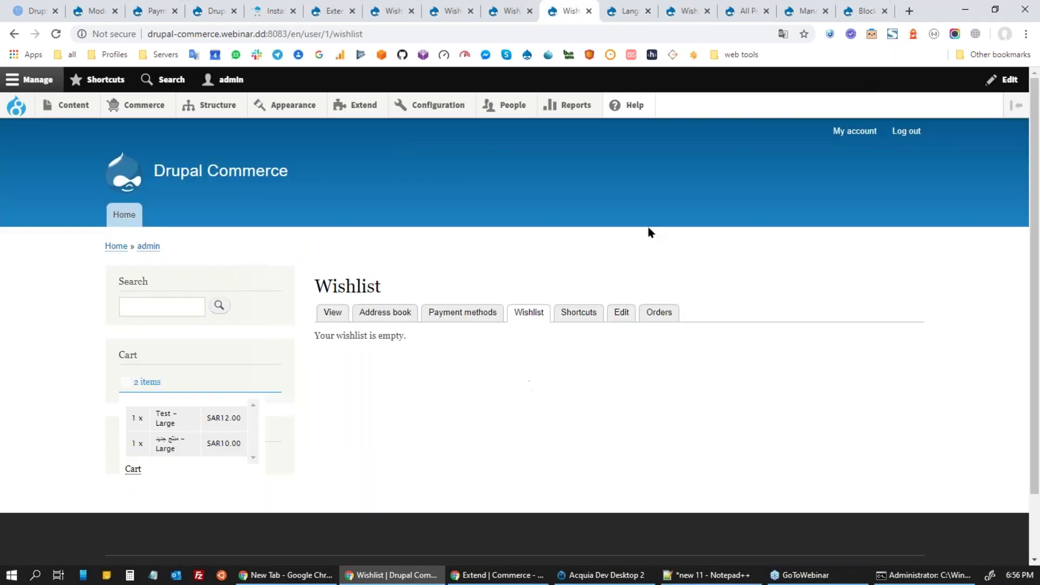
{"action": "mouse_move", "coordinate": [135, 105]}
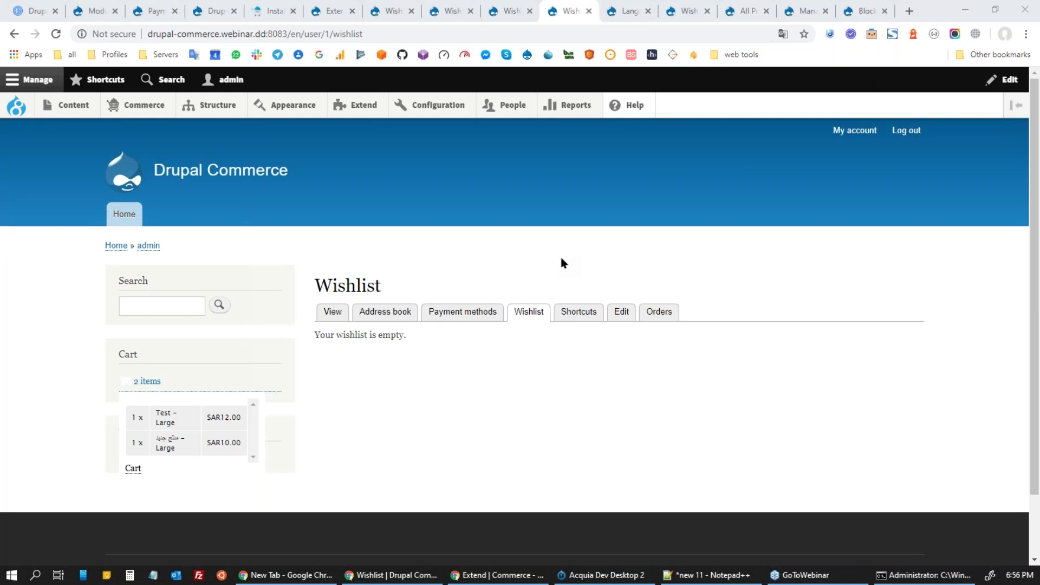
{"action": "scroll", "coordinate": [563, 263], "scroll_direction": "down", "scroll_amount": 2}
{"action": "left_click", "coordinate": [589, 578]}
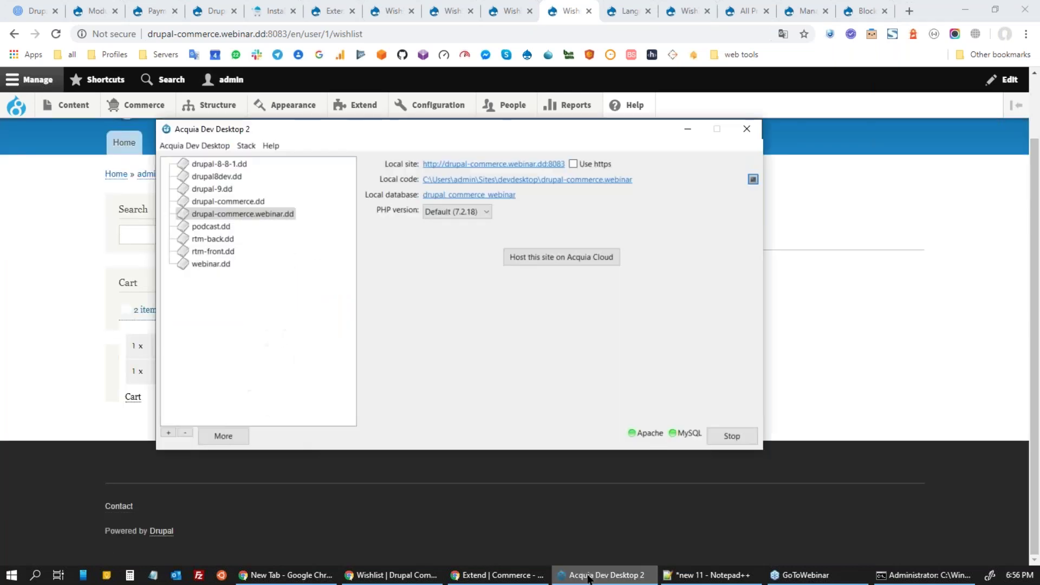
- Move the Acquia Dev Desktop window to check the site on port 8083, then return to the Wishlist page
{"action": "left_click_drag", "start_coordinate": [443, 134], "coordinate": [484, 188]}
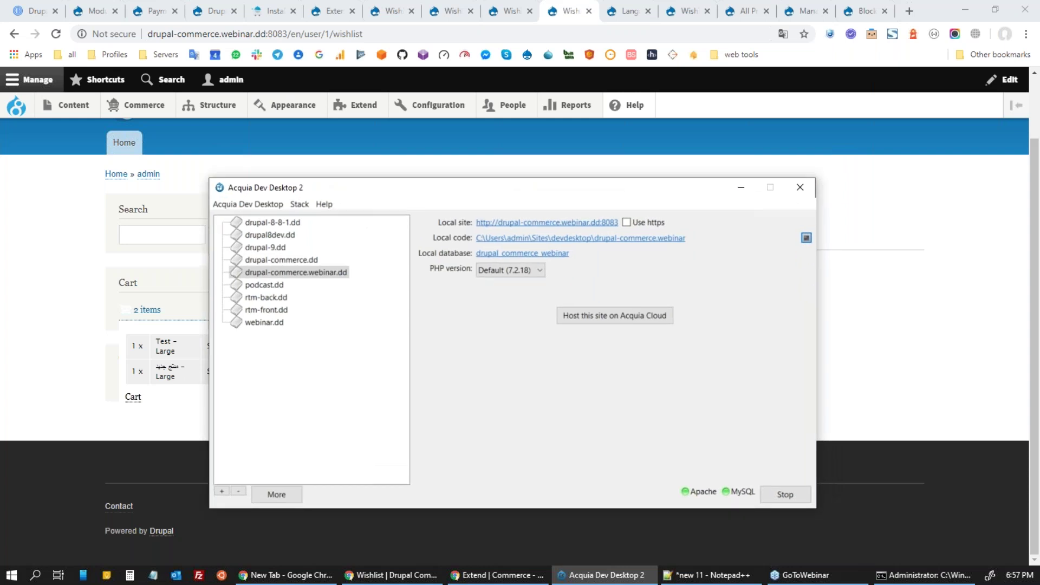
{"action": "left_click", "coordinate": [65, 261]}
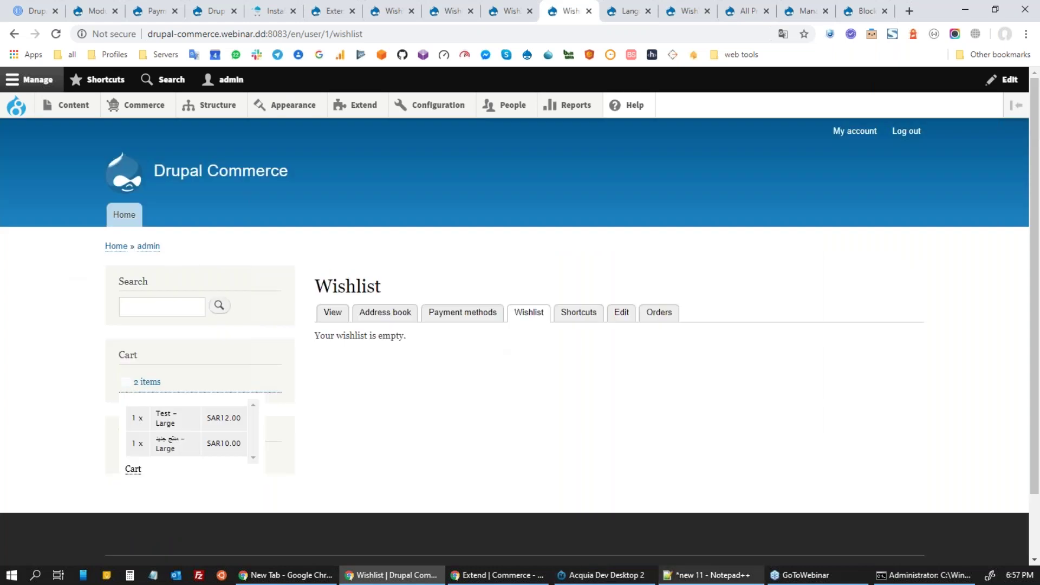
- Open the store's Orders list with one completed SAR50.00 order, then start a new browser tab
{"action": "mouse_move", "coordinate": [707, 574]}
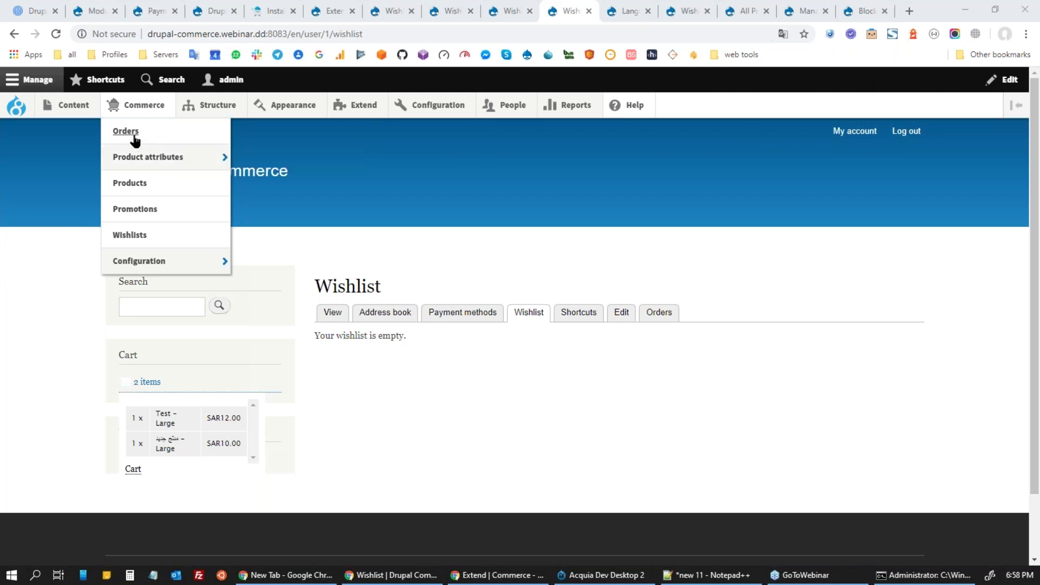
{"action": "left_click", "coordinate": [135, 140]}
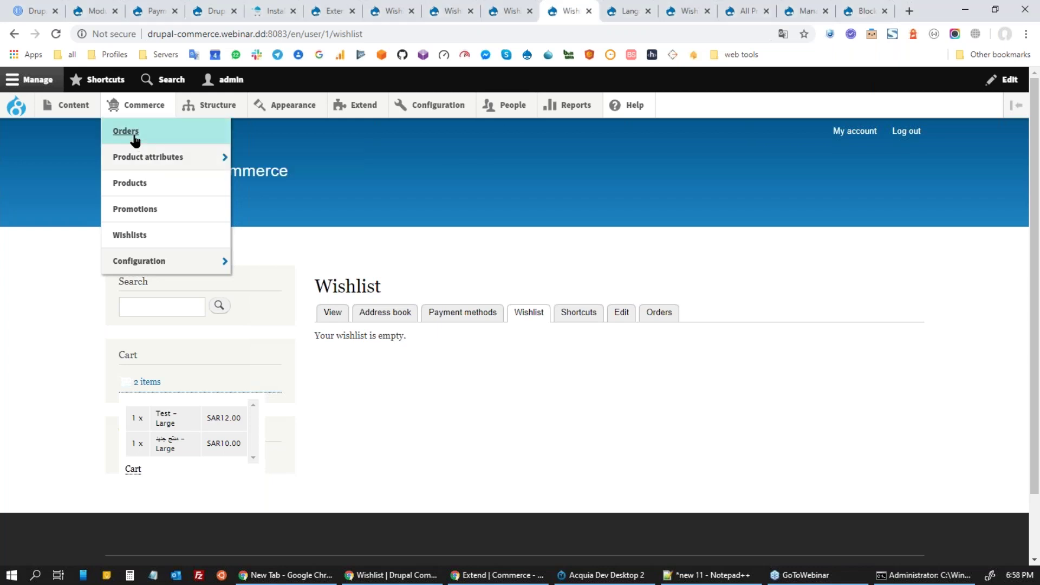
{"action": "left_click", "coordinate": [135, 140]}
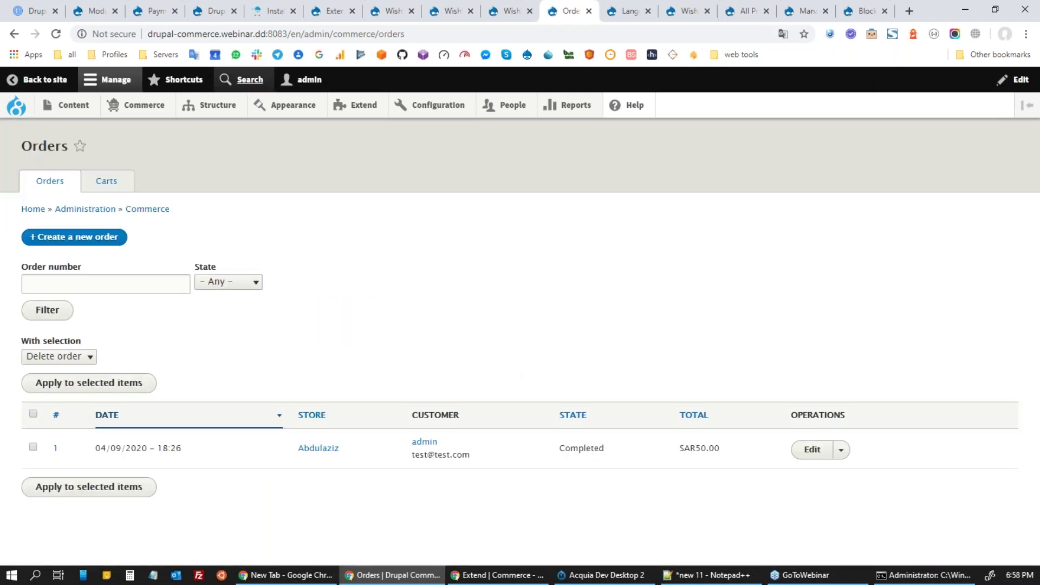
{"action": "key", "text": "ctrl+t"}
- Google 'drupal commerce report' and open the Commerce Reporting and Commerce Order Reports results in new tabs
{"action": "type", "text": "d"}
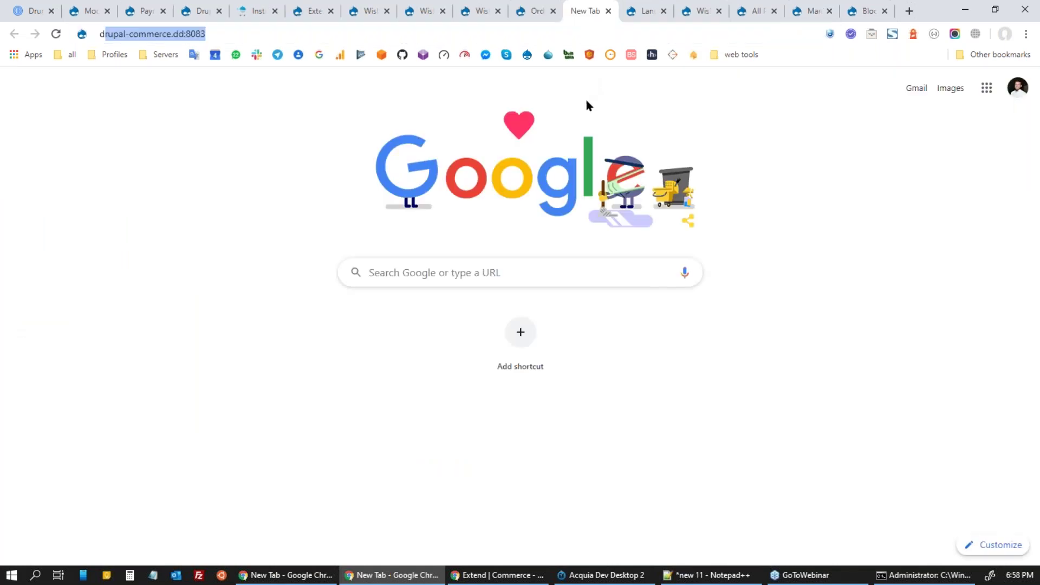
{"action": "type", "text": "rupal "}
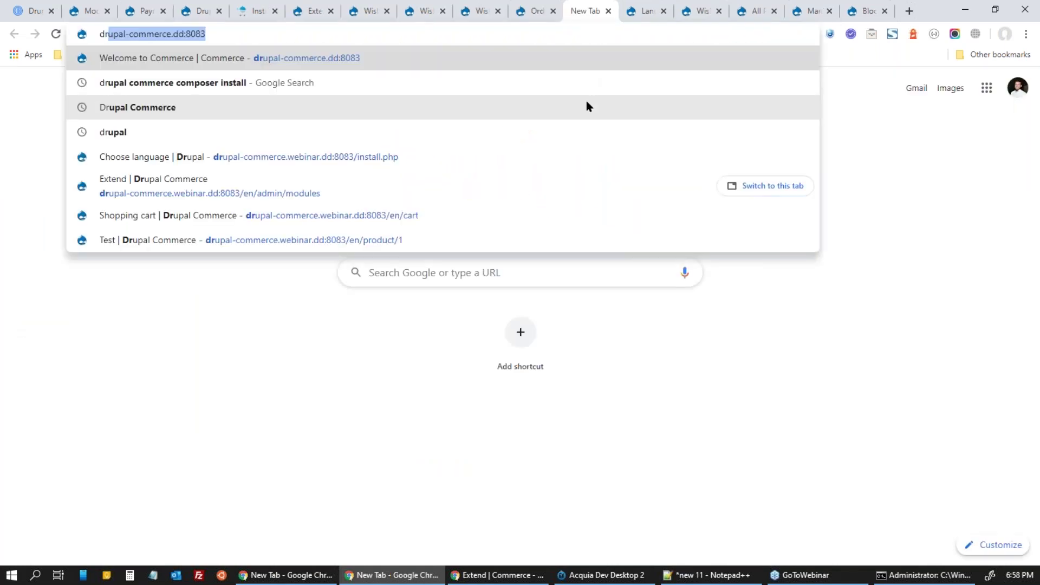
{"action": "type", "text": "commerce "}
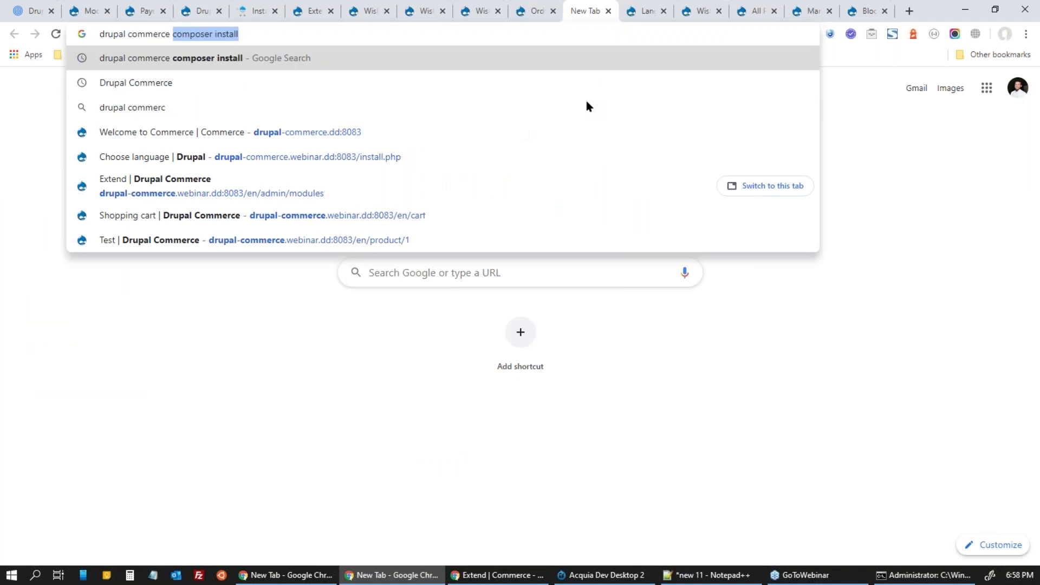
{"action": "type", "text": "report"}
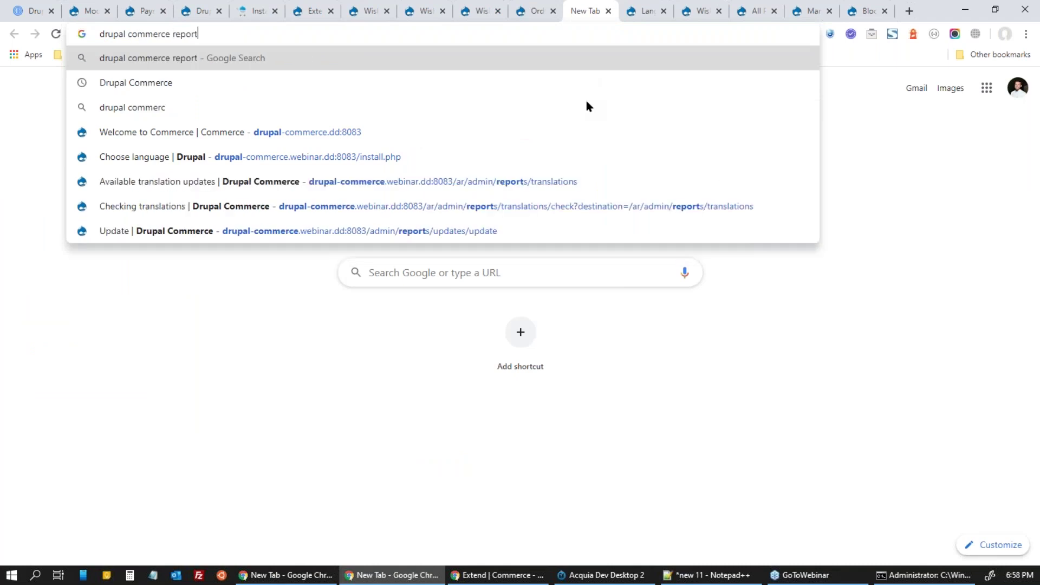
{"action": "key", "text": "Return"}
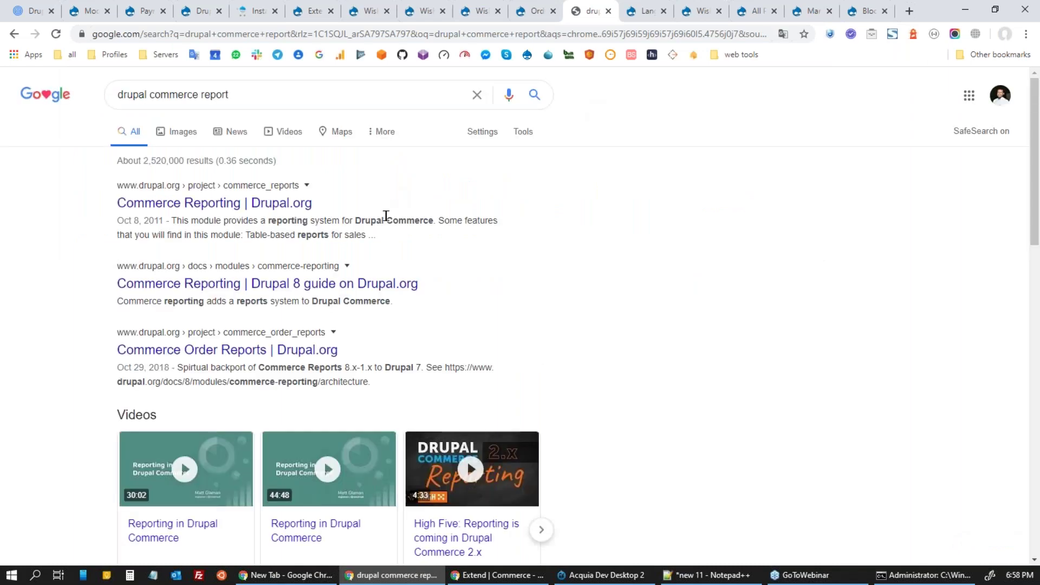
{"action": "middle_click", "coordinate": [286, 206]}
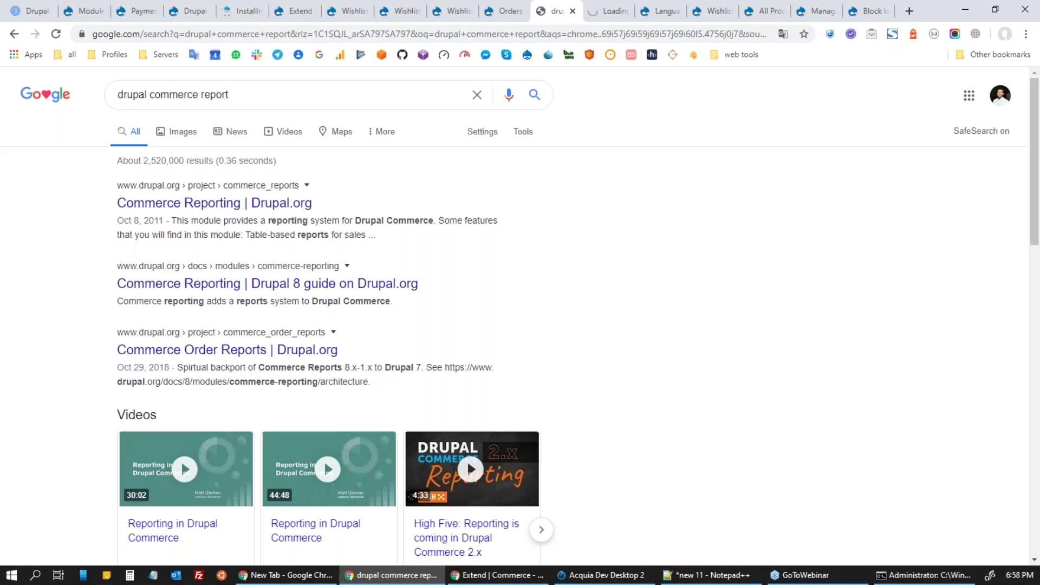
{"action": "middle_click", "coordinate": [228, 349]}
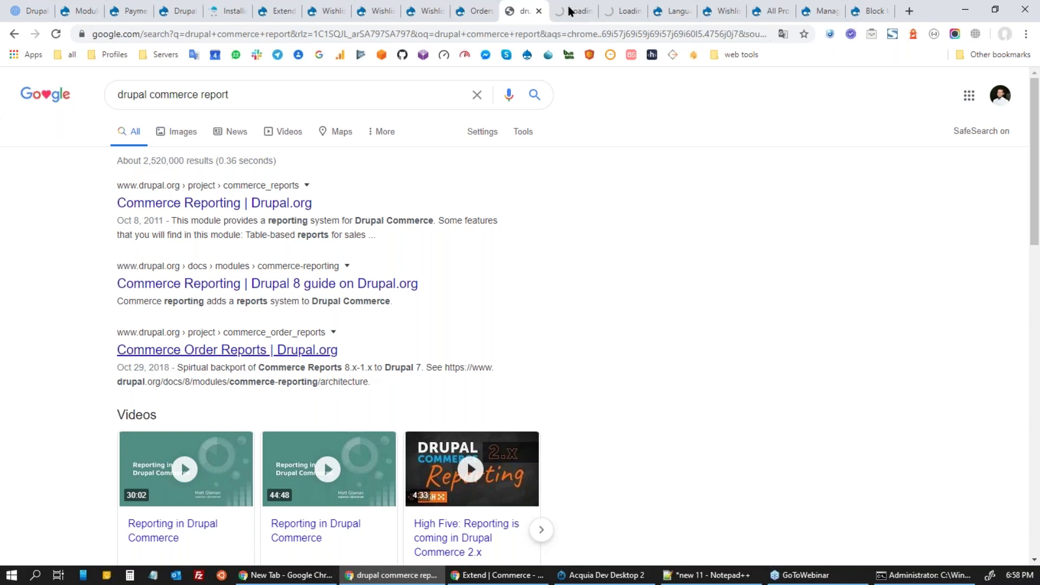
- Review the Commerce Reporting project page and its enlarged reports screenshot, then open BuiltWith in a new tab
{"action": "left_click", "coordinate": [570, 10]}
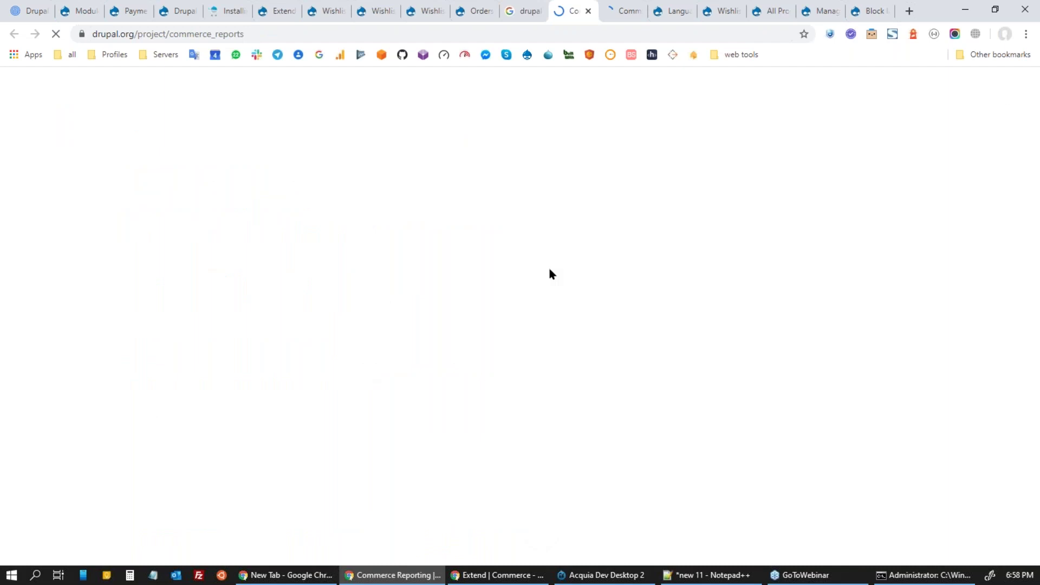
{"action": "scroll", "coordinate": [550, 273], "scroll_direction": "down", "scroll_amount": 8}
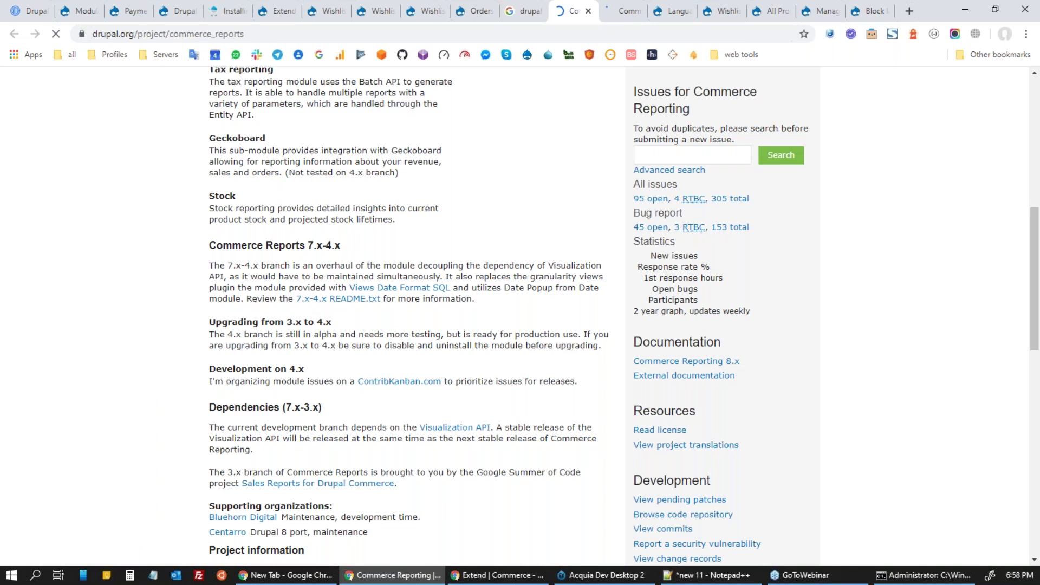
{"action": "scroll", "coordinate": [525, 286], "scroll_direction": "up", "scroll_amount": 6}
{"action": "left_click", "coordinate": [525, 286]}
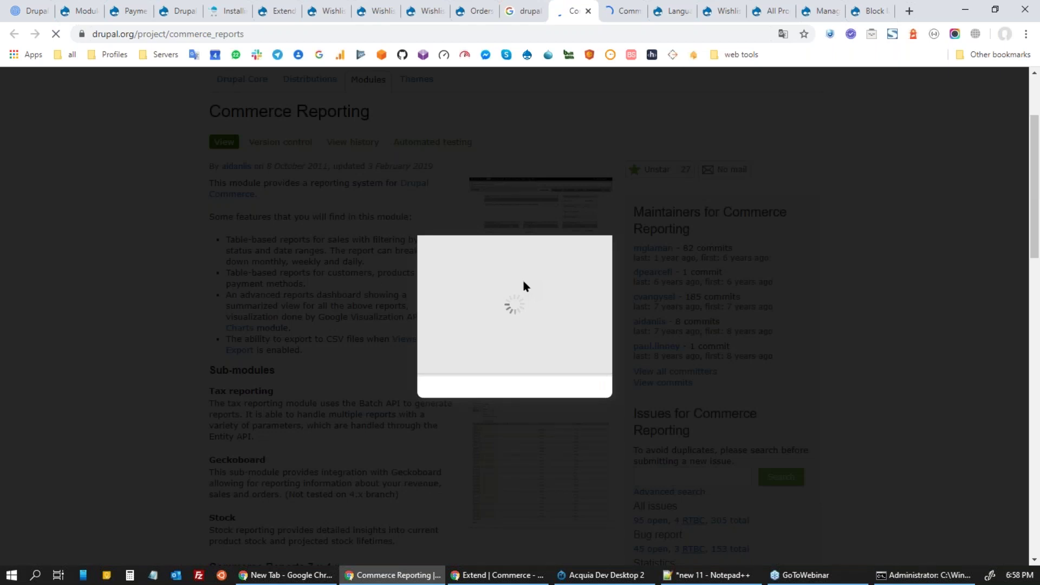
{"action": "left_click", "coordinate": [699, 98]}
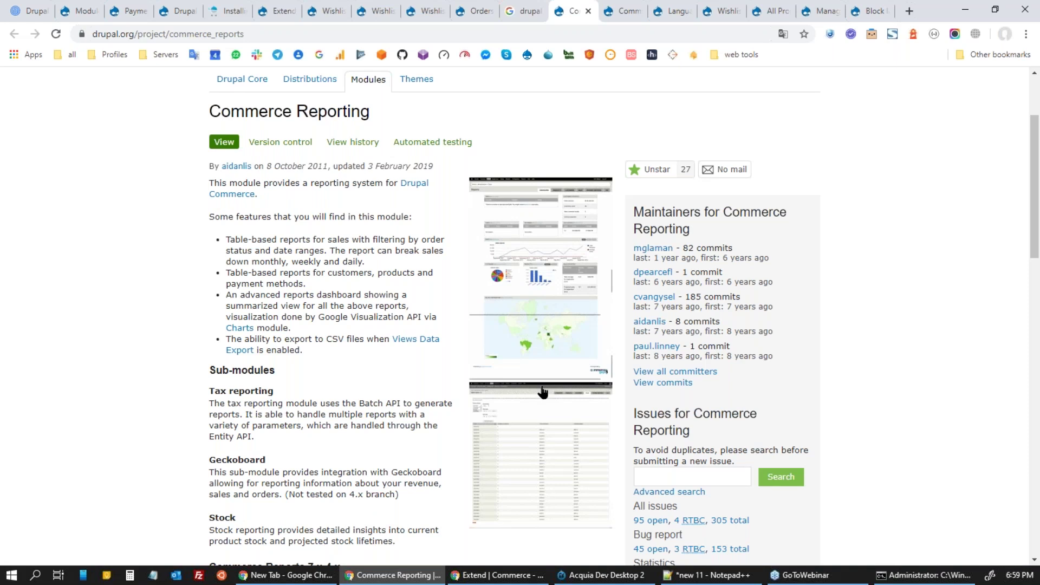
{"action": "scroll", "coordinate": [542, 393], "scroll_direction": "down", "scroll_amount": 2}
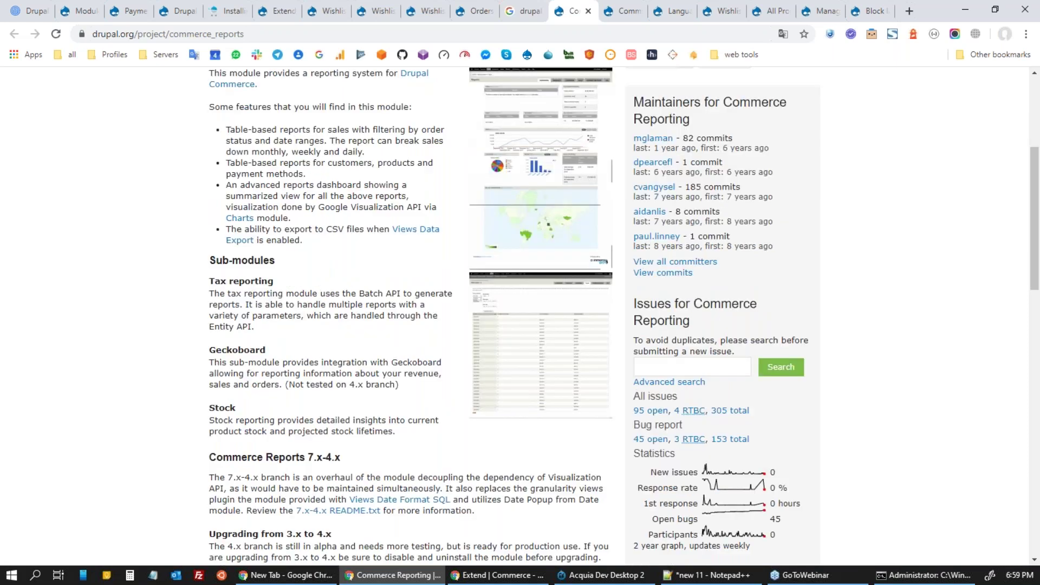
{"action": "scroll", "coordinate": [521, 314], "scroll_direction": "up", "scroll_amount": 5}
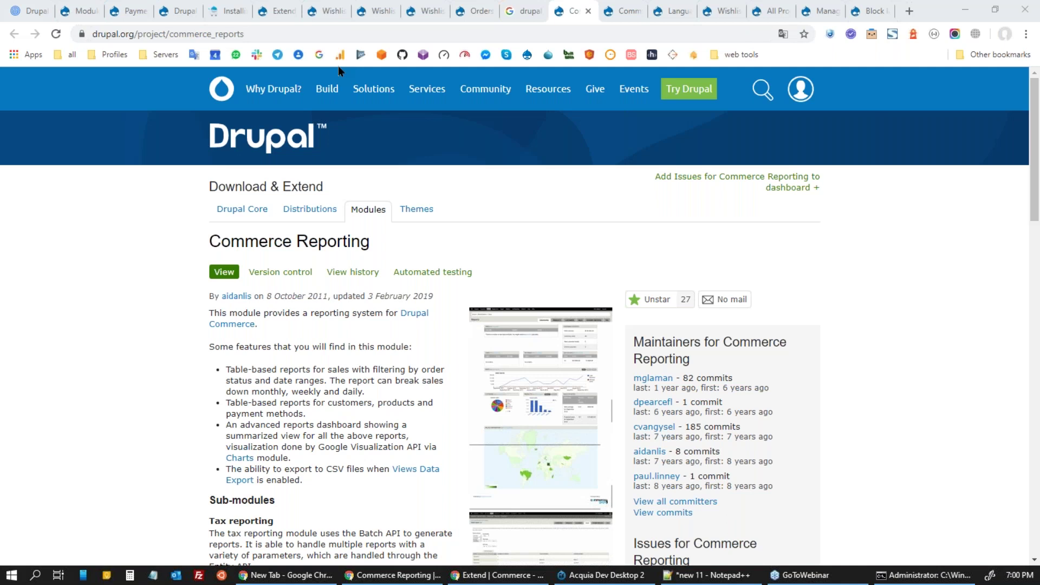
{"action": "left_click", "coordinate": [828, 33]}
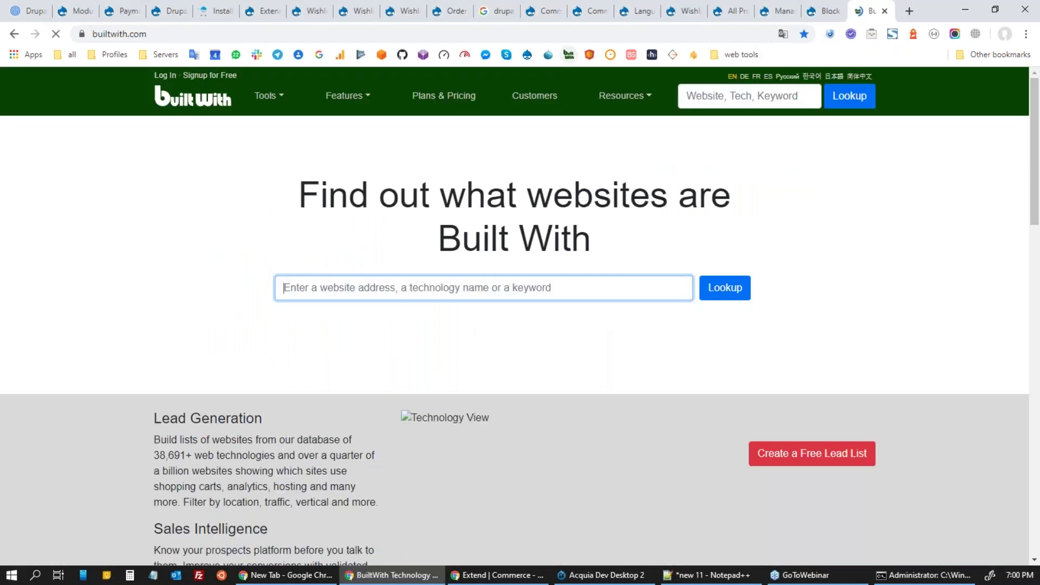
- Look up 'drupal commerce' on BuiltWith and open its usage statistics: 37,254 sites, 5,231 live
{"action": "type", "text": "drupal "}
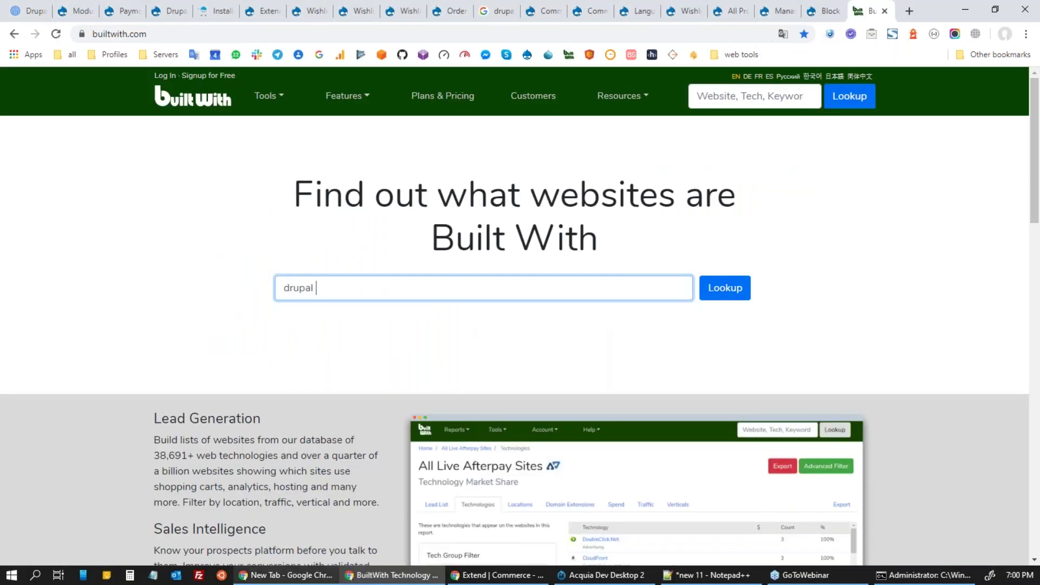
{"action": "type", "text": "commerce"}
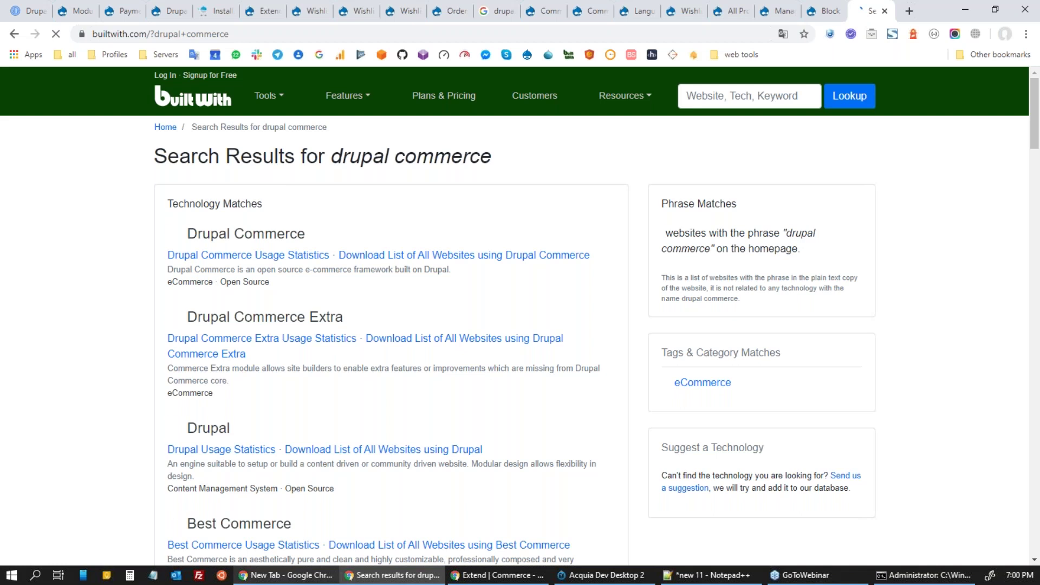
{"action": "left_click", "coordinate": [279, 234]}
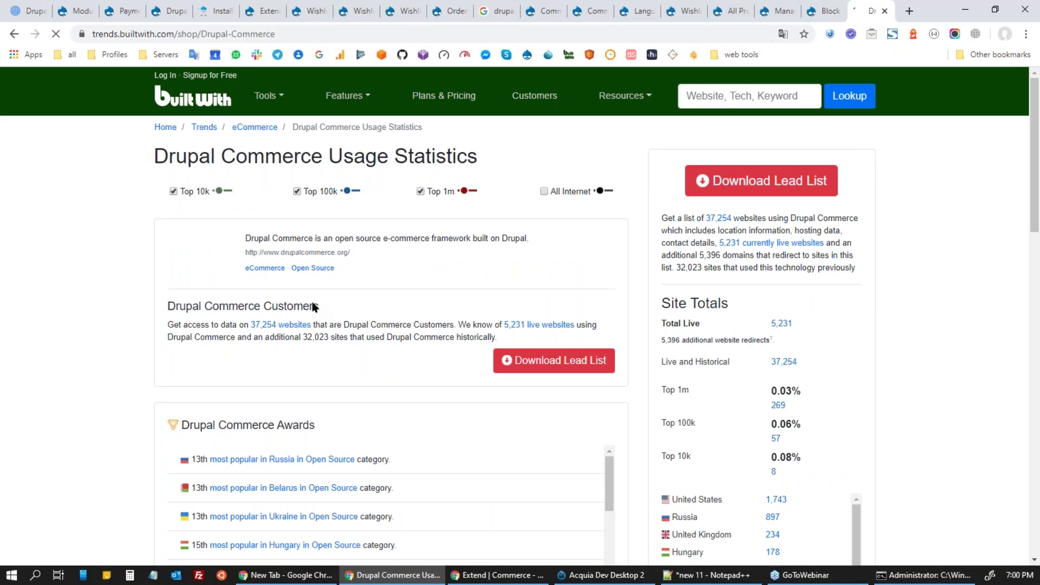
{"action": "scroll", "coordinate": [313, 307], "scroll_direction": "down", "scroll_amount": 3}
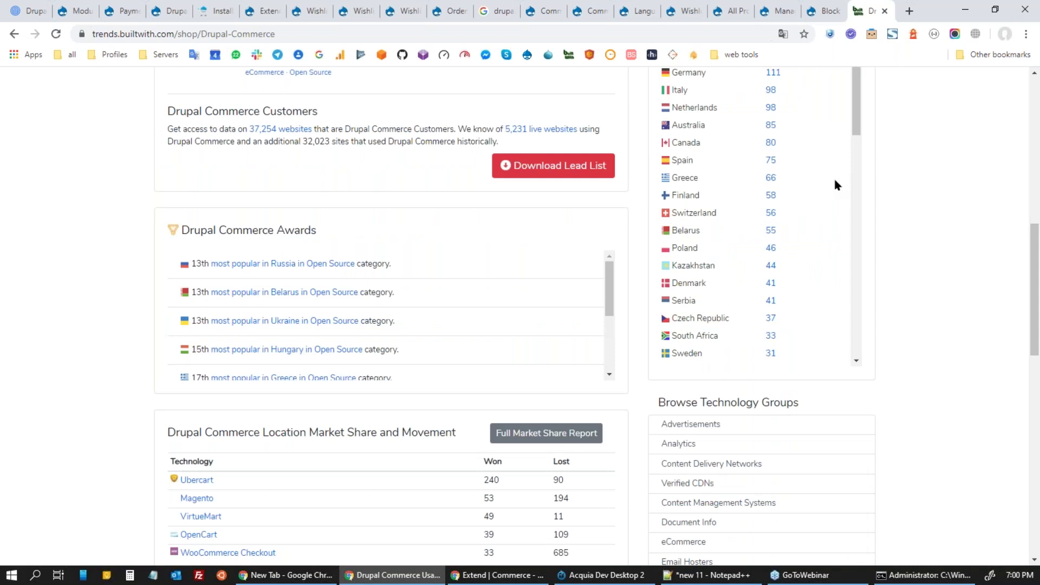
{"action": "scroll", "coordinate": [939, 212], "scroll_direction": "up", "scroll_amount": 4}
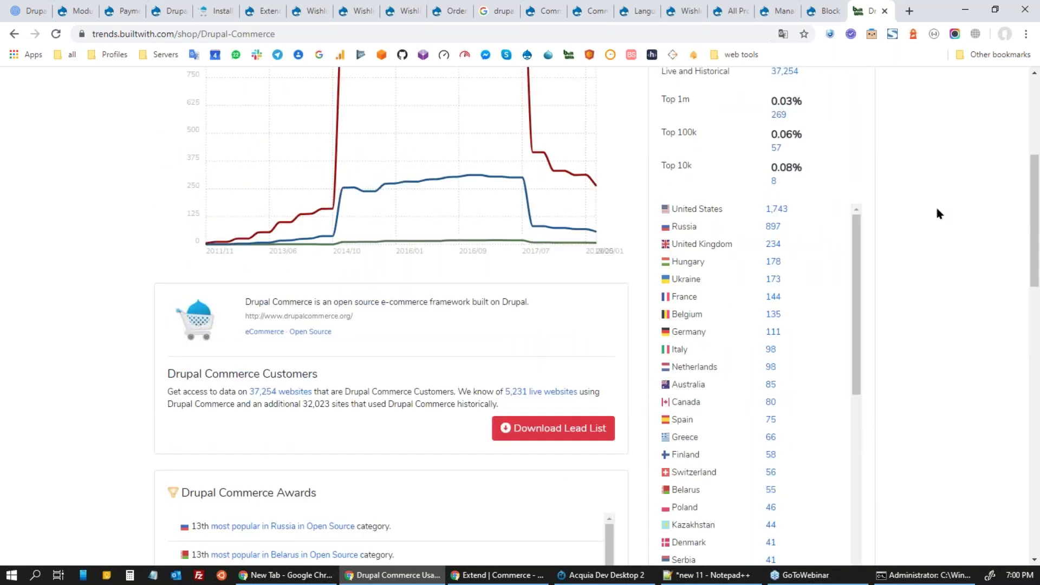
{"action": "scroll", "coordinate": [938, 209], "scroll_direction": "down", "scroll_amount": 5}
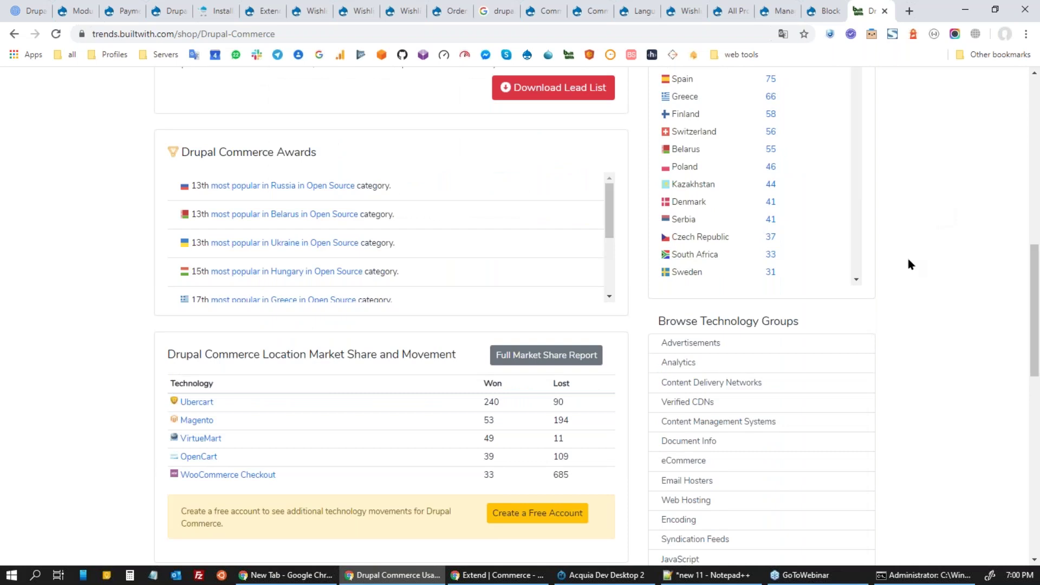
{"action": "scroll", "coordinate": [908, 260], "scroll_direction": "down", "scroll_amount": 3}
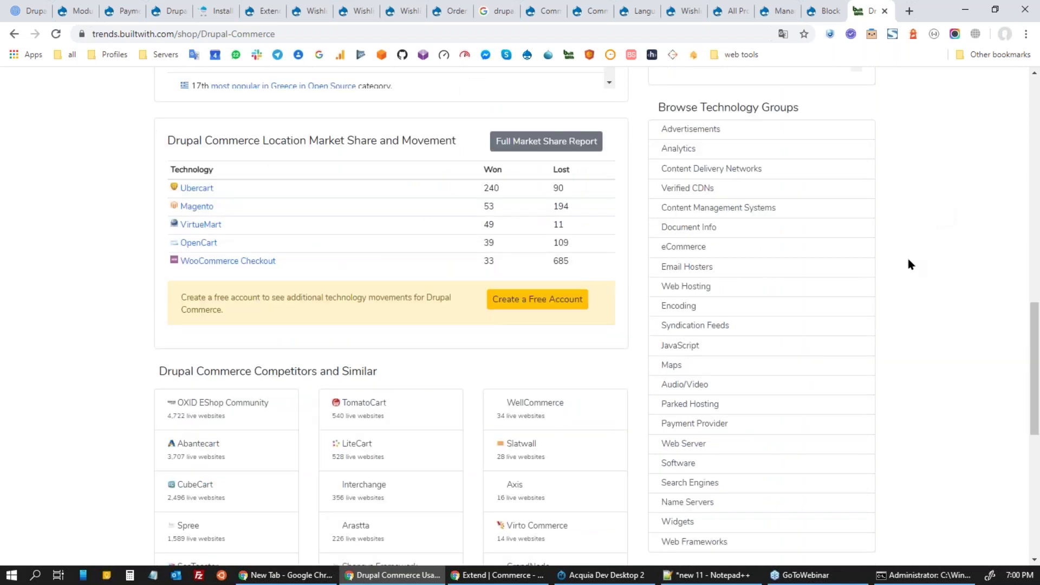
{"action": "scroll", "coordinate": [911, 264], "scroll_direction": "up", "scroll_amount": 9}
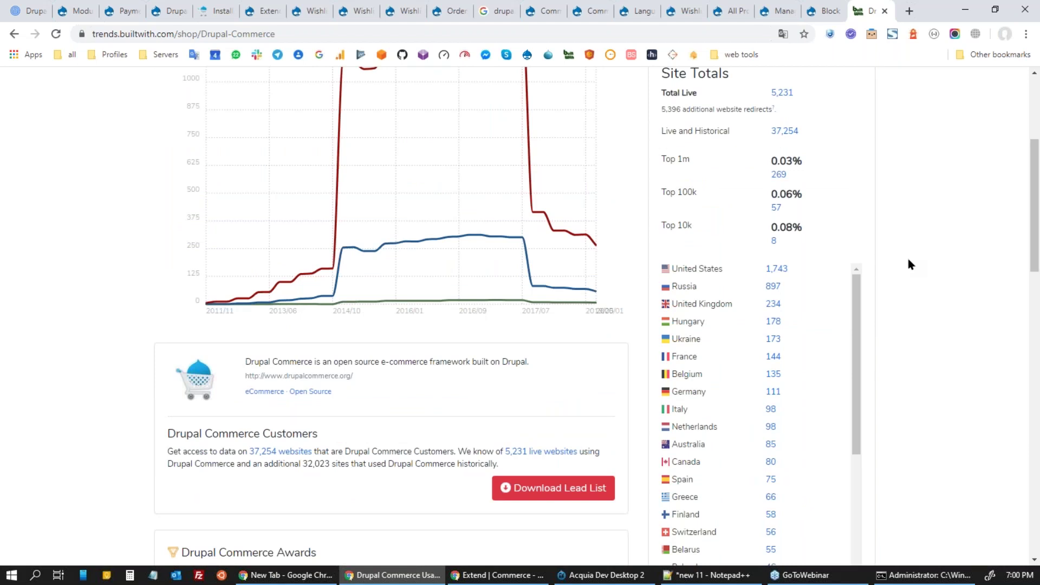
{"action": "scroll", "coordinate": [909, 261], "scroll_direction": "up", "scroll_amount": 3}
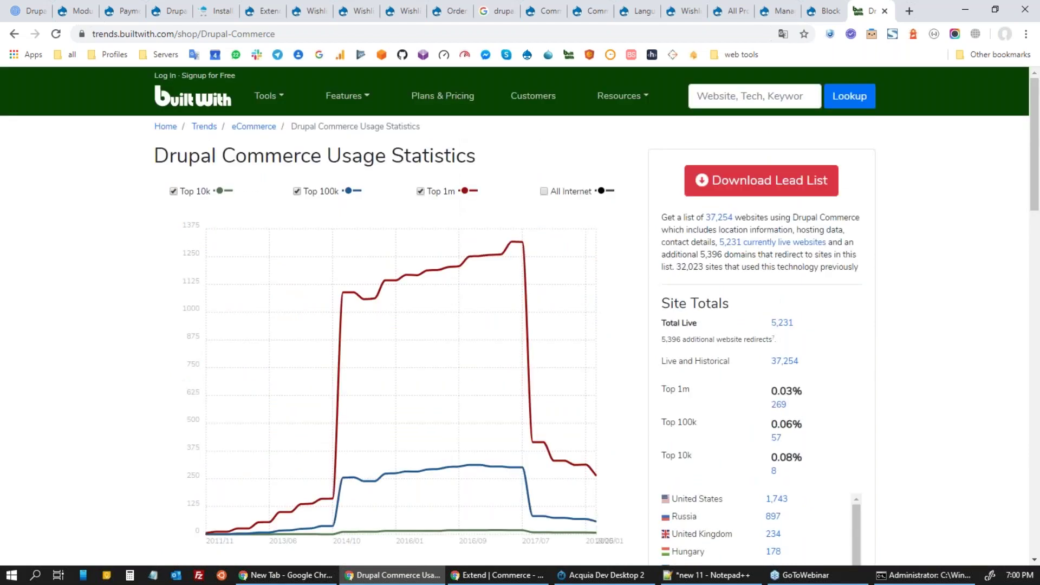
{"action": "left_click_drag", "start_coordinate": [154, 156], "coordinate": [386, 156]}
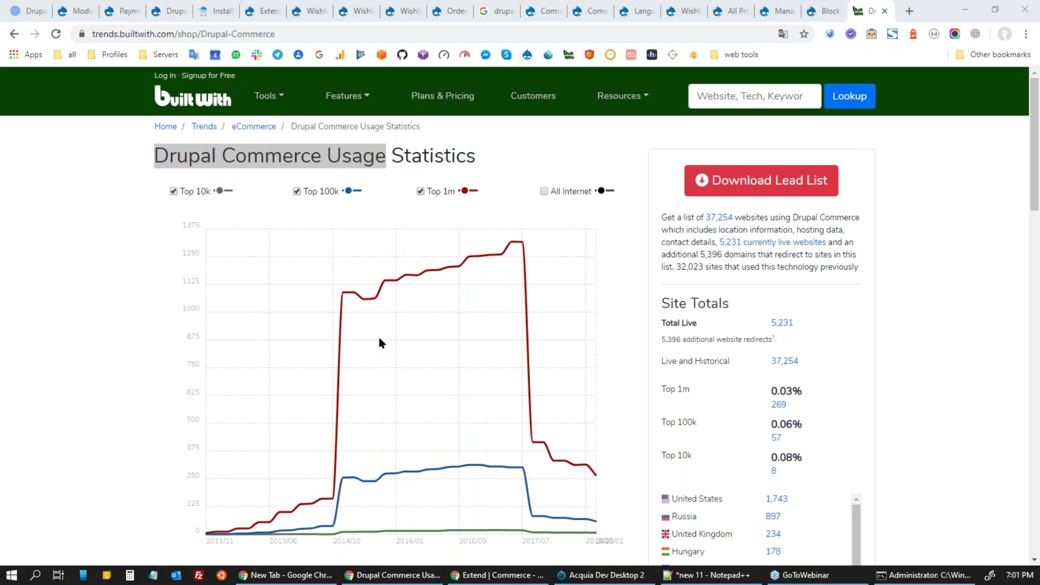
{"action": "scroll", "coordinate": [379, 342], "scroll_direction": "down", "scroll_amount": 1}
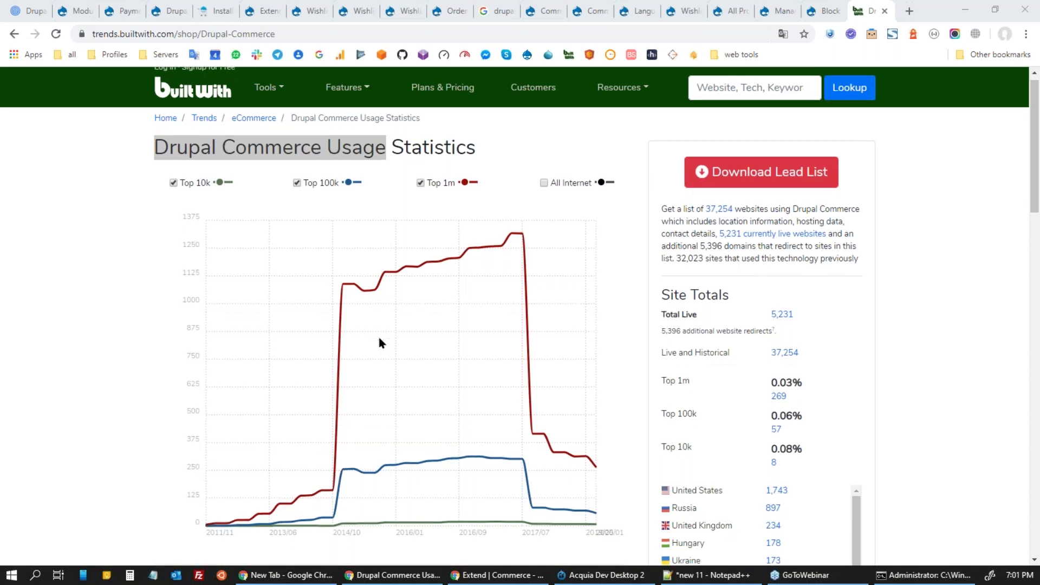
{"action": "scroll", "coordinate": [380, 342], "scroll_direction": "down", "scroll_amount": 1}
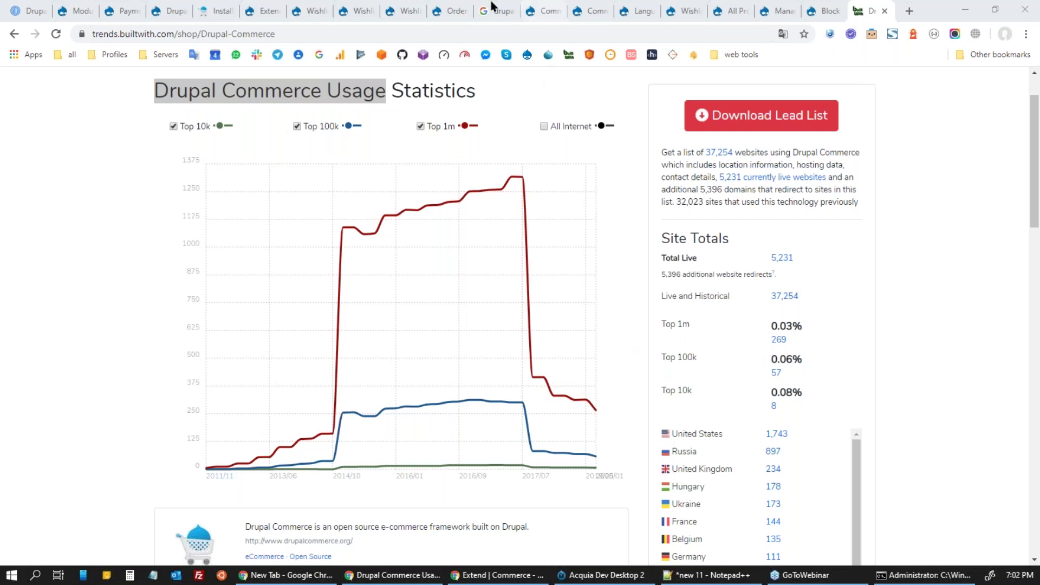
- Check the Orders, wishlist settings and Commerce Order Reports tabs, then open Product variation types
{"action": "left_click", "coordinate": [455, 10]}
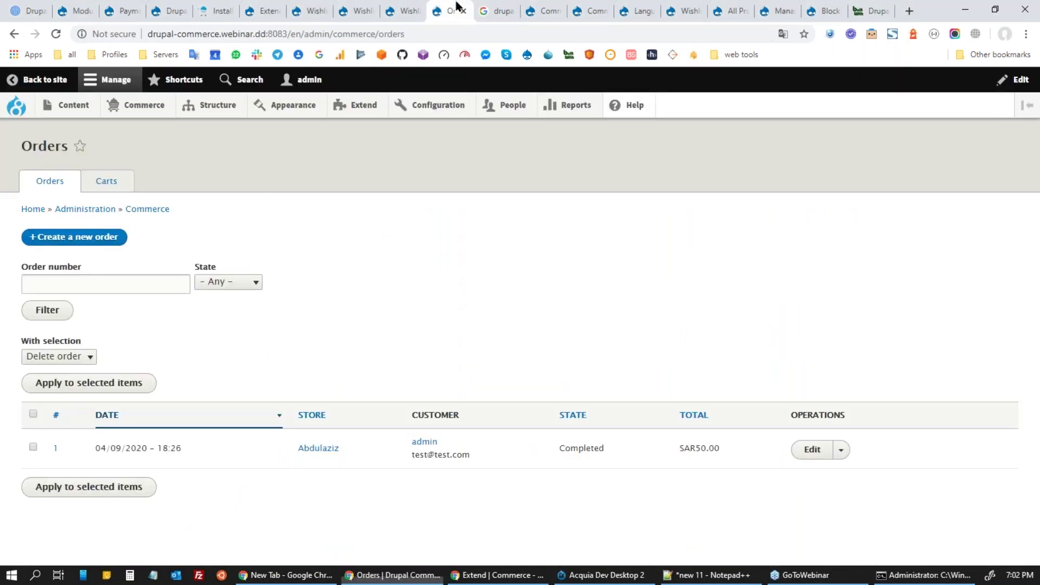
{"action": "left_click", "coordinate": [401, 7]}
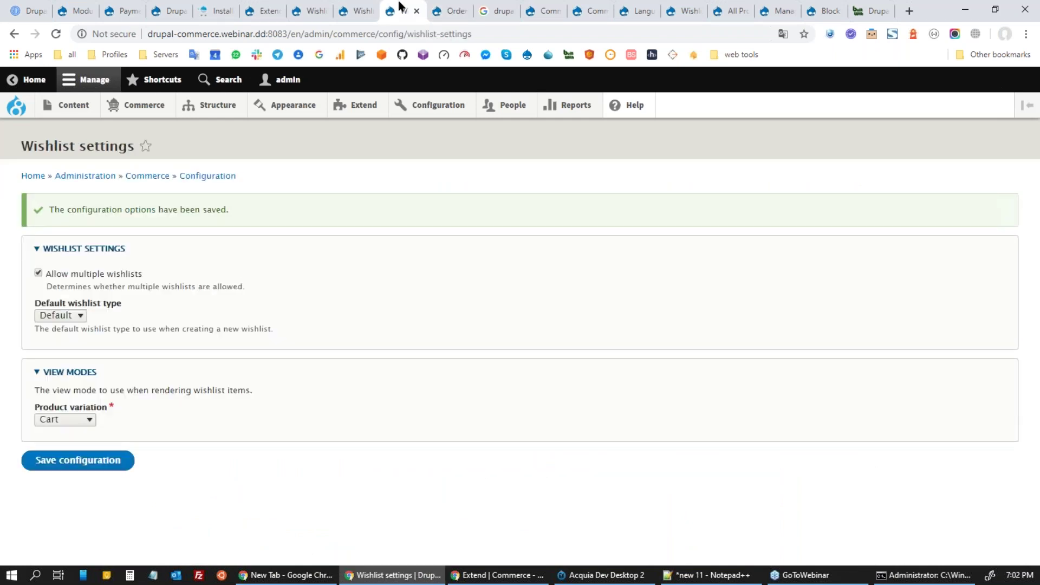
{"action": "left_click", "coordinate": [597, 9]}
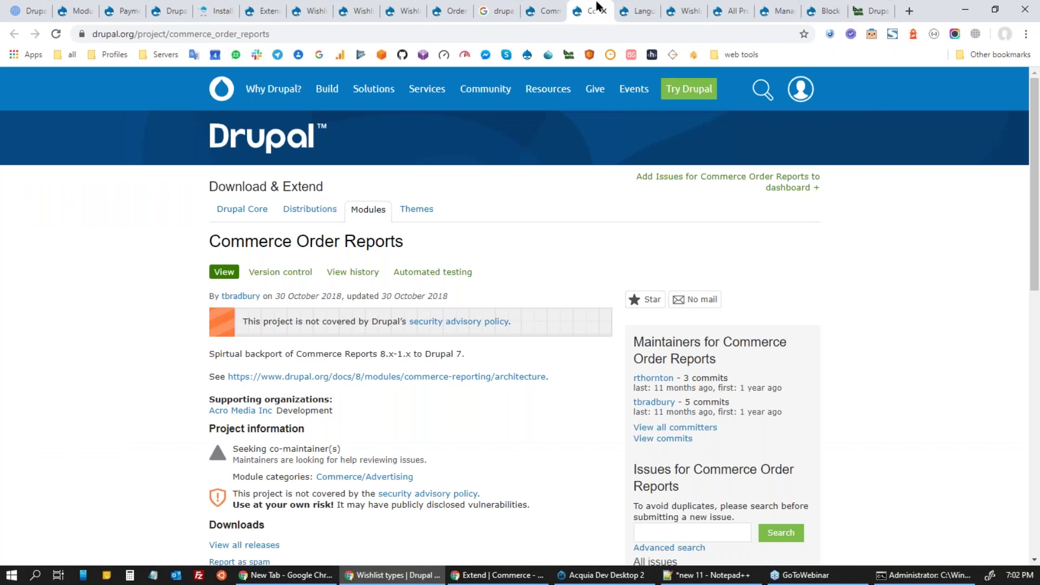
{"action": "left_click", "coordinate": [687, 10]}
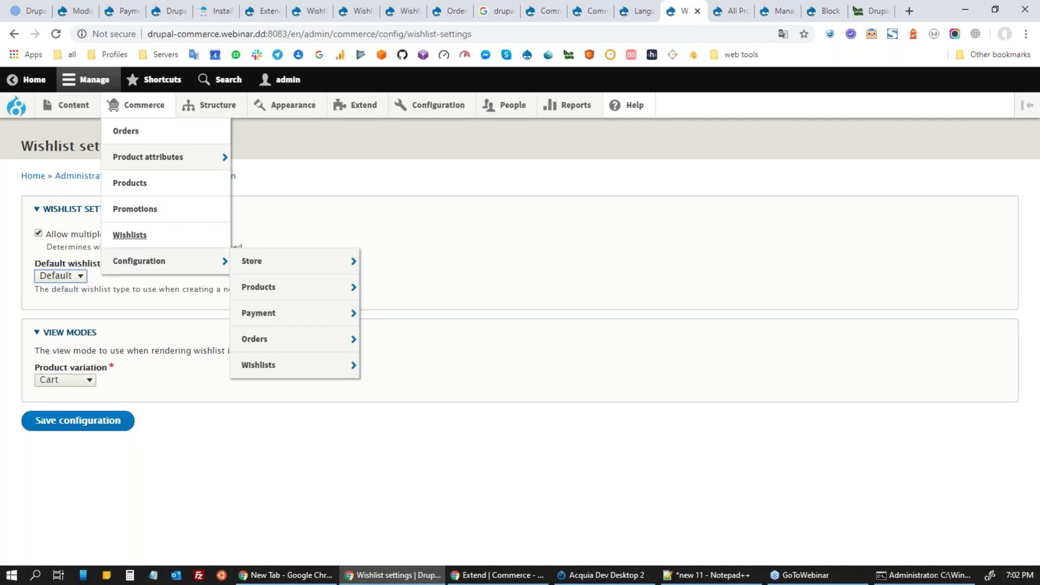
{"action": "mouse_move", "coordinate": [301, 289]}
{"action": "left_click", "coordinate": [419, 320]}
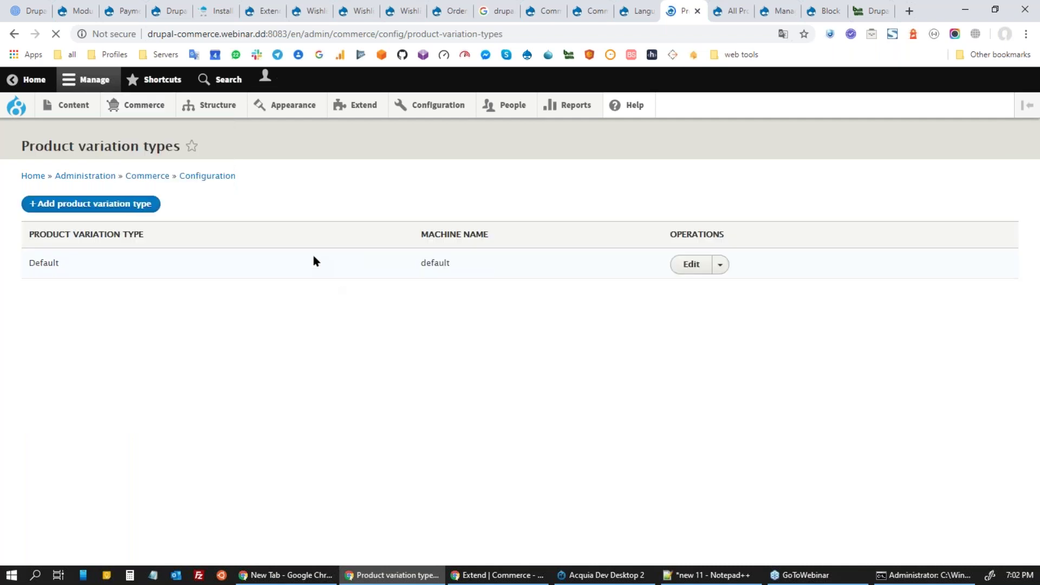
- Open the Default variation type's Add field form, browse field types, and open Extend in a new tab
{"action": "left_click", "coordinate": [128, 207]}
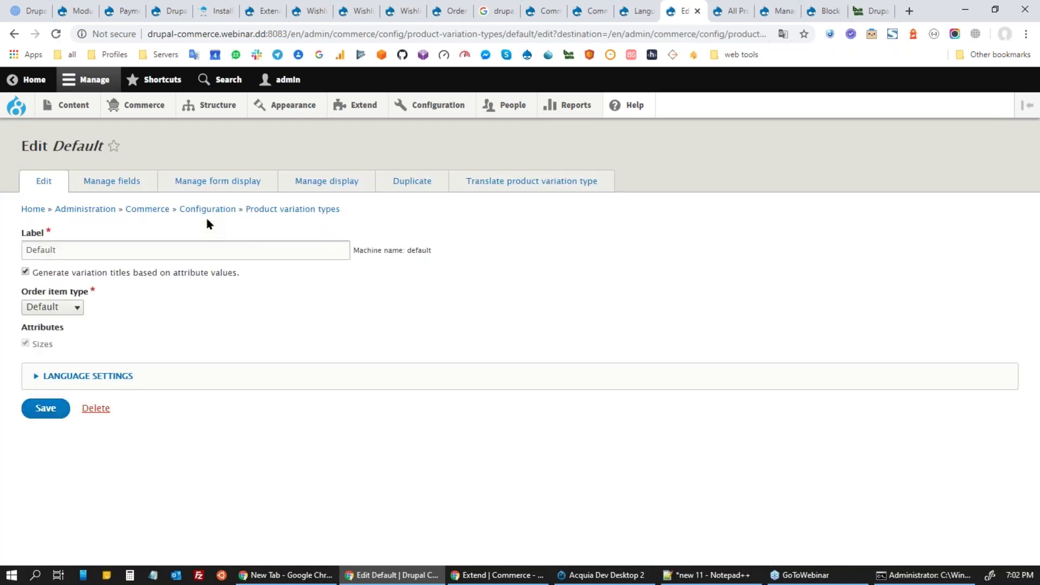
{"action": "left_click", "coordinate": [127, 182]}
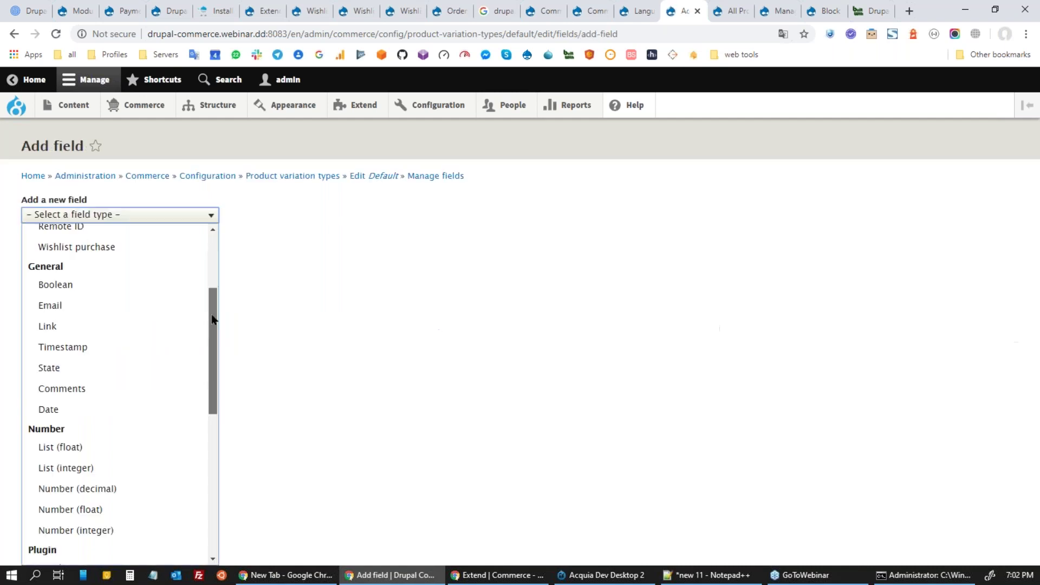
{"action": "scroll", "coordinate": [209, 332], "scroll_direction": "down", "scroll_amount": 2}
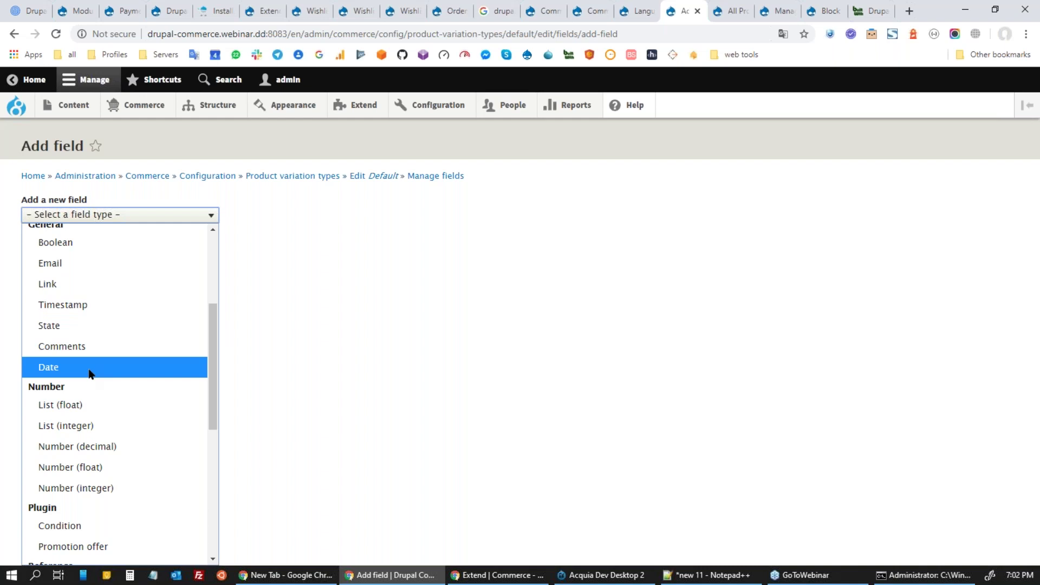
{"action": "scroll", "coordinate": [89, 373], "scroll_direction": "down", "scroll_amount": 2}
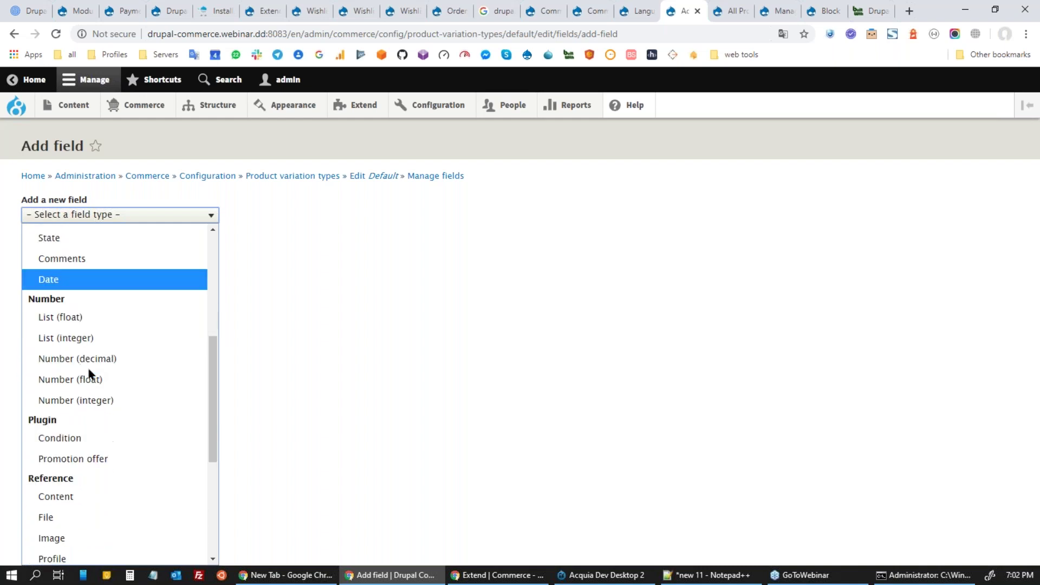
{"action": "scroll", "coordinate": [90, 373], "scroll_direction": "down", "scroll_amount": 4}
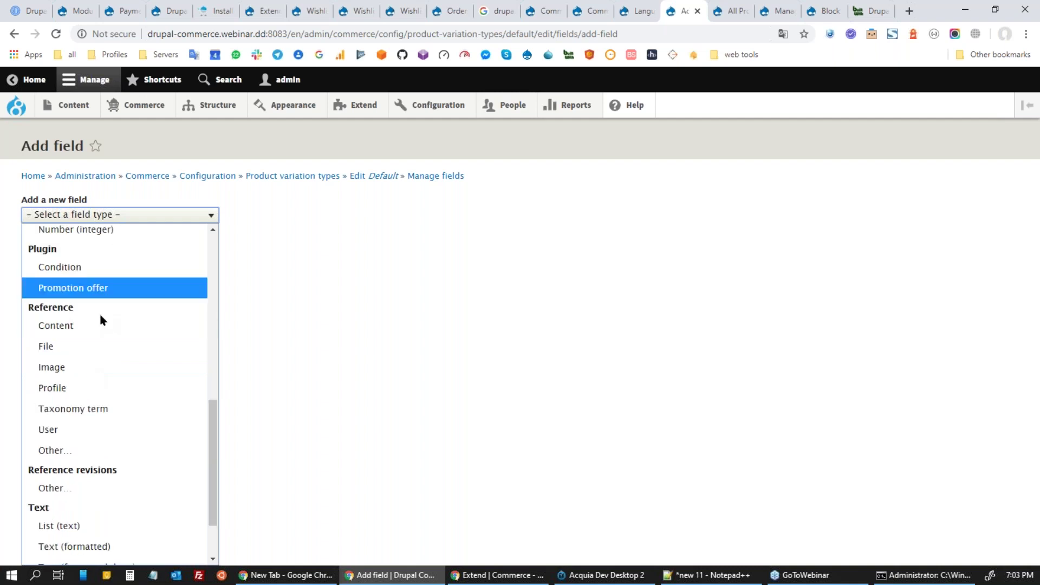
{"action": "scroll", "coordinate": [96, 364], "scroll_direction": "down", "scroll_amount": 2}
{"action": "key", "text": "Escape"}
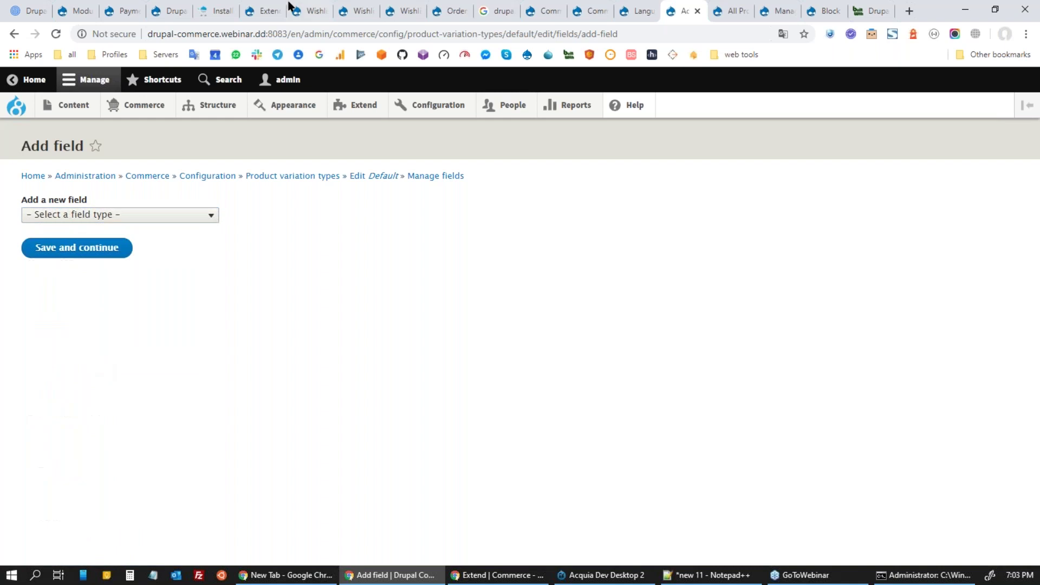
{"action": "mouse_move", "coordinate": [353, 107]}
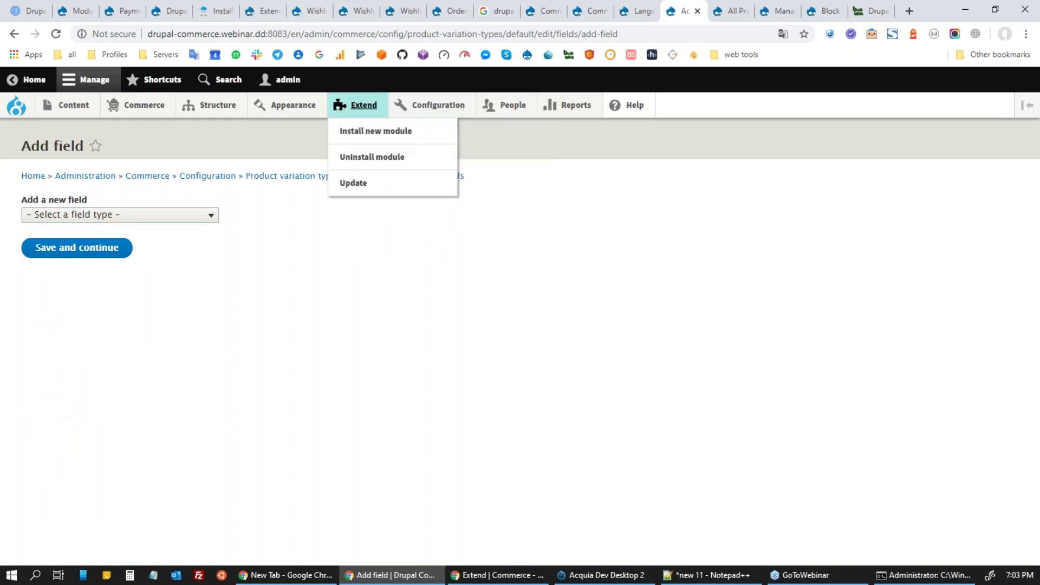
{"action": "middle_click", "coordinate": [353, 105]}
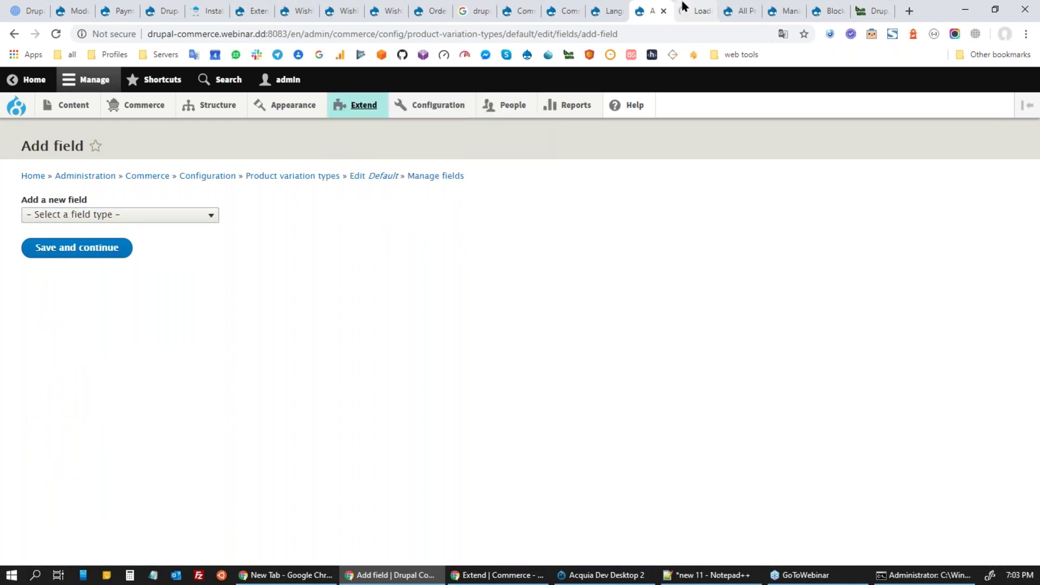
{"action": "left_click", "coordinate": [685, 9]}
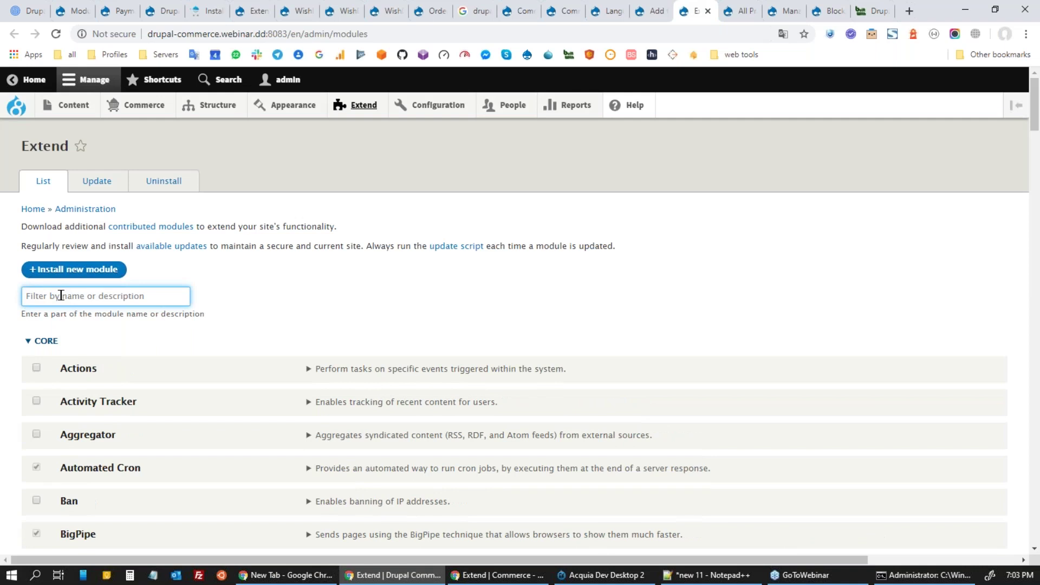
{"action": "type", "text": "medi"}
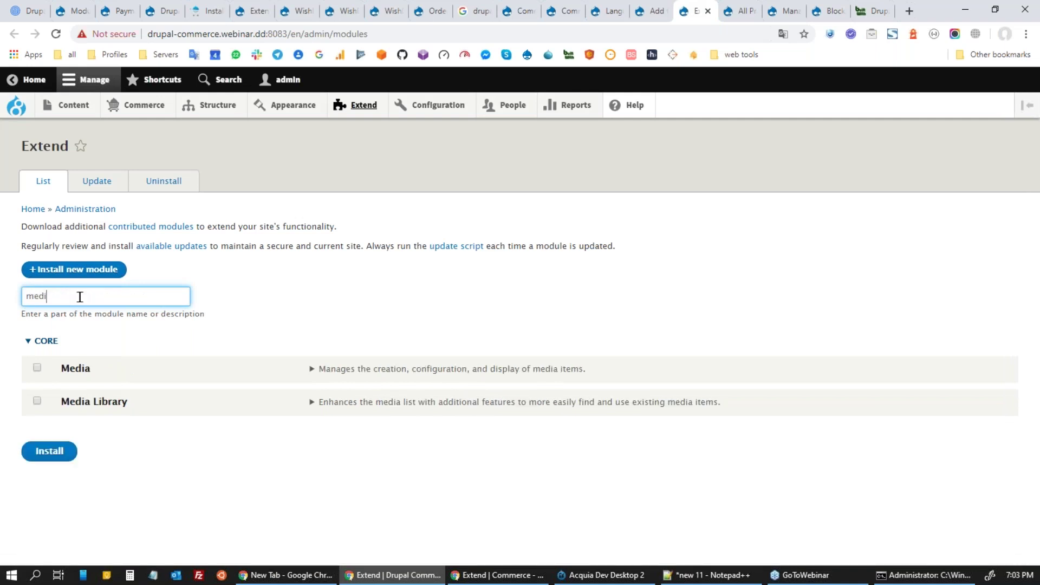
{"action": "key", "text": "Return"}
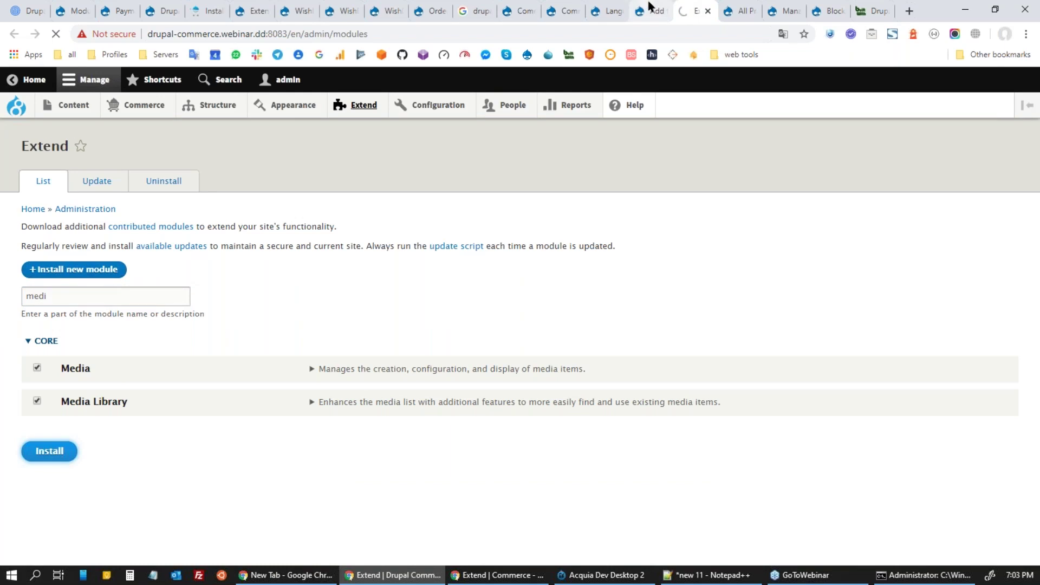
{"action": "left_click", "coordinate": [650, 6]}
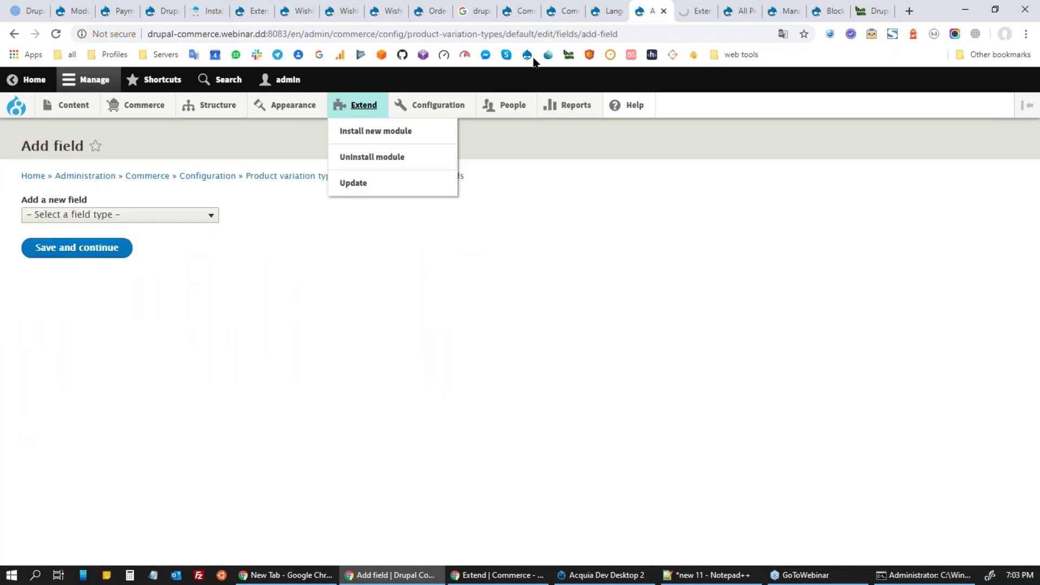
{"action": "left_click", "coordinate": [170, 215]}
{"action": "scroll", "coordinate": [140, 351], "scroll_direction": "down", "scroll_amount": 8}
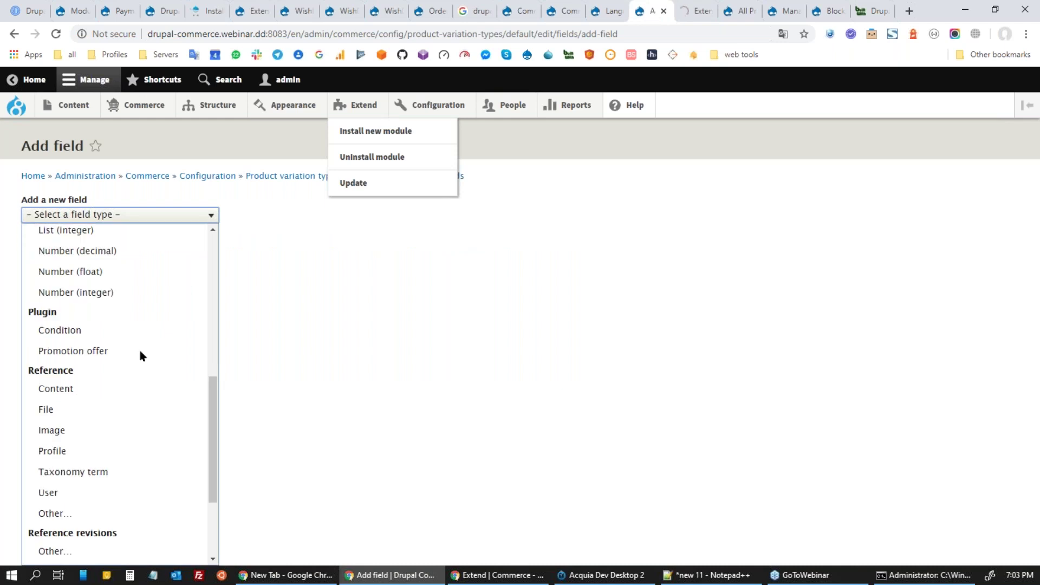
{"action": "scroll", "coordinate": [72, 323], "scroll_direction": "up", "scroll_amount": 8}
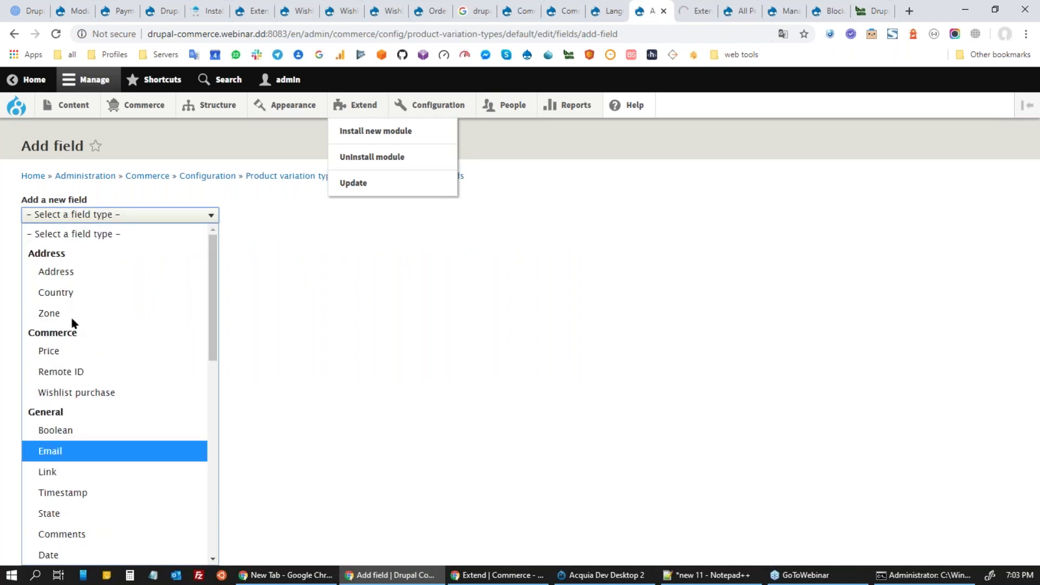
{"action": "left_click", "coordinate": [673, 7]}
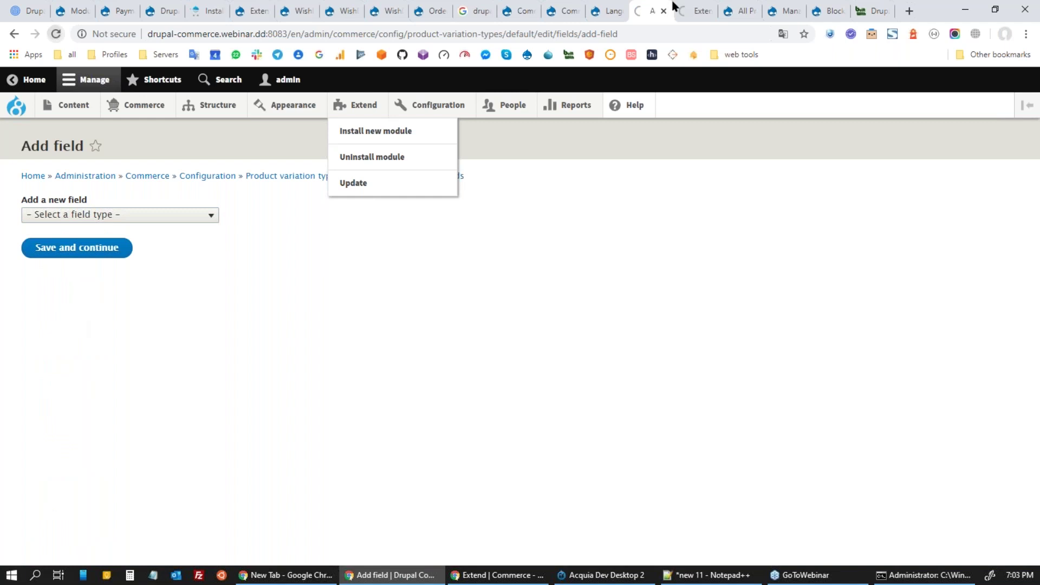
{"action": "left_click", "coordinate": [677, 9]}
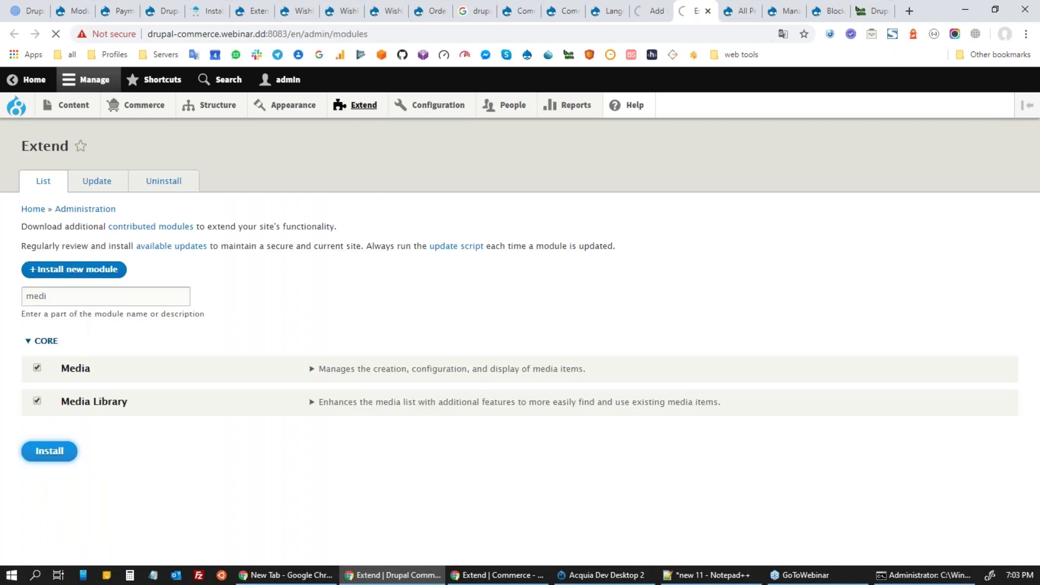
{"action": "key", "text": "ctrl+shift+Tab"}
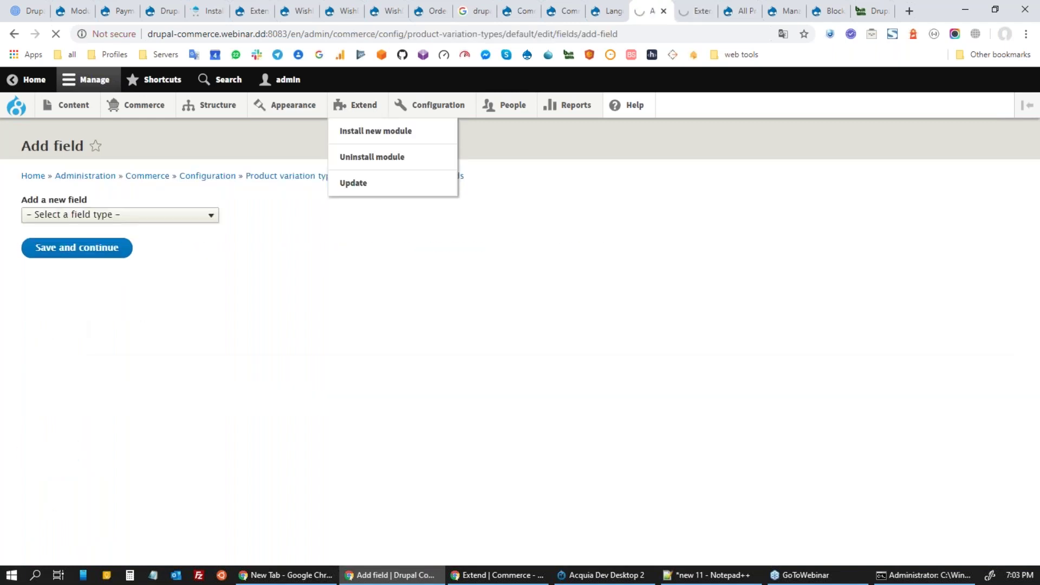
{"action": "left_click", "coordinate": [119, 215]}
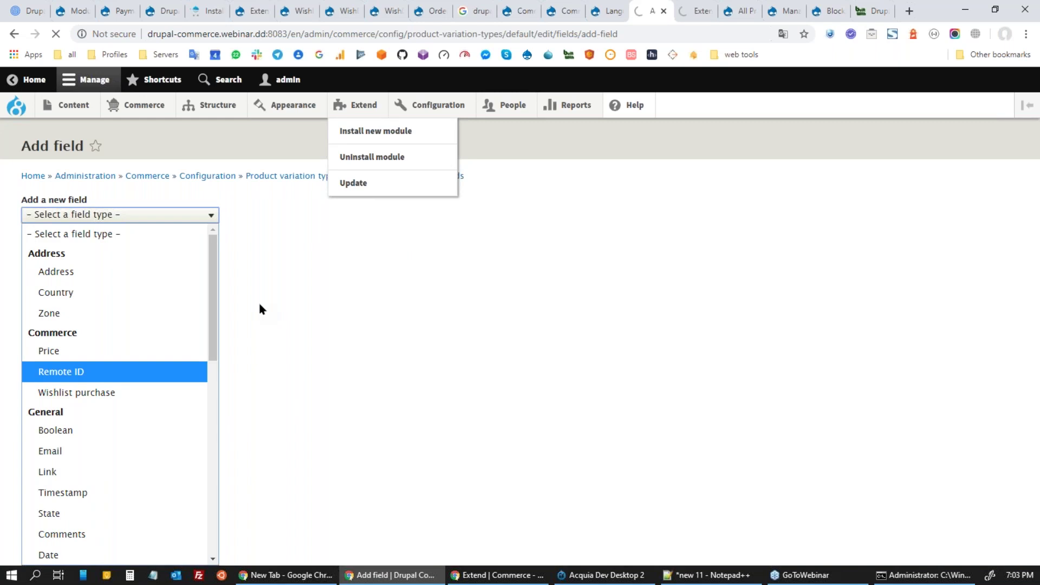
{"action": "left_click", "coordinate": [261, 308]}
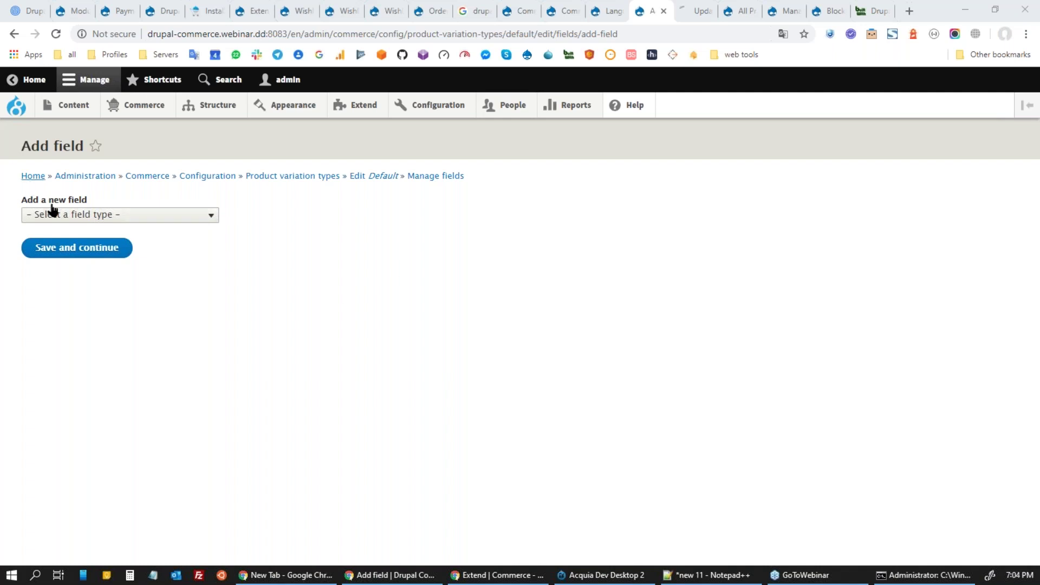
- Set the new variation field's type to Reference 'Other…' so the required Label field appears
{"action": "left_click", "coordinate": [200, 217]}
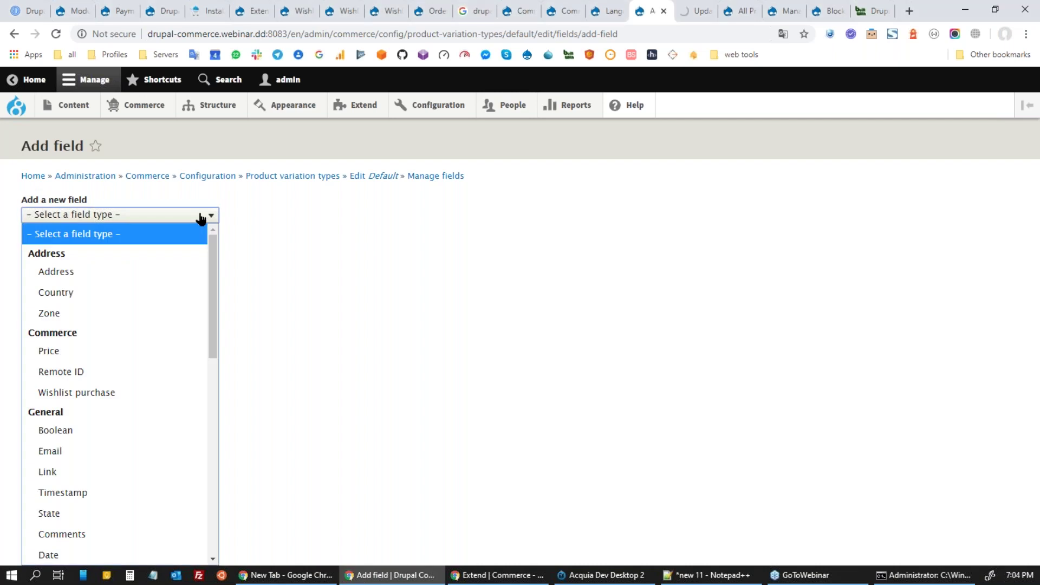
{"action": "scroll", "coordinate": [215, 372], "scroll_direction": "down", "scroll_amount": 5}
{"action": "left_click", "coordinate": [438, 105]}
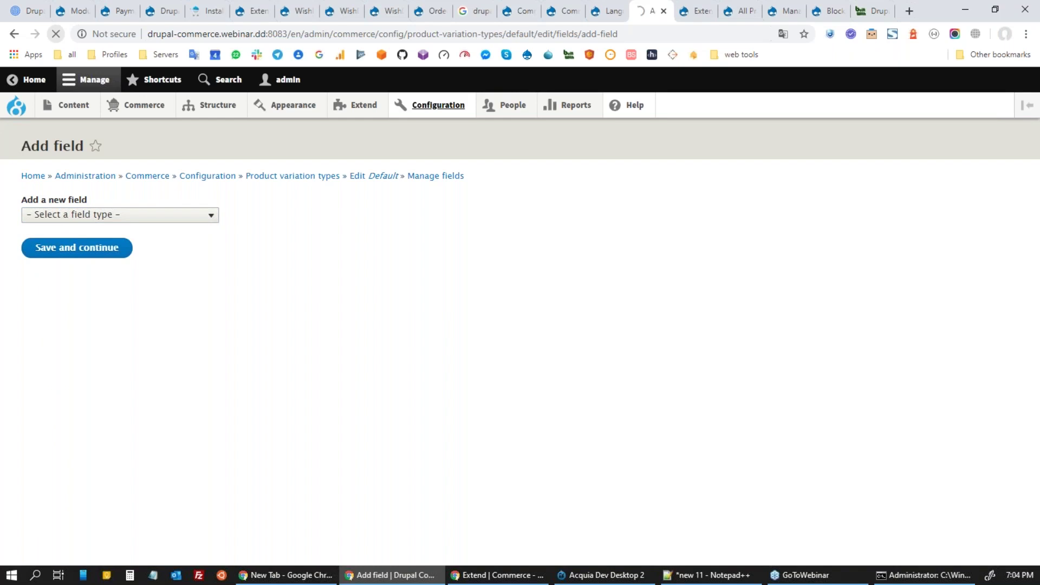
{"action": "left_click_drag", "start_coordinate": [214, 323], "coordinate": [229, 217]}
{"action": "left_click", "coordinate": [308, 259]}
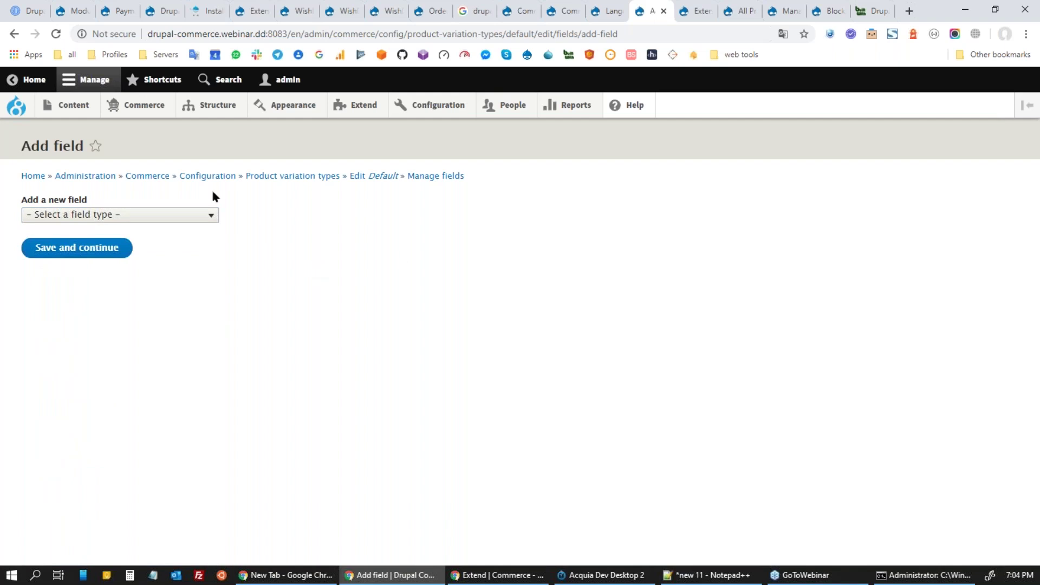
{"action": "left_click", "coordinate": [189, 221]}
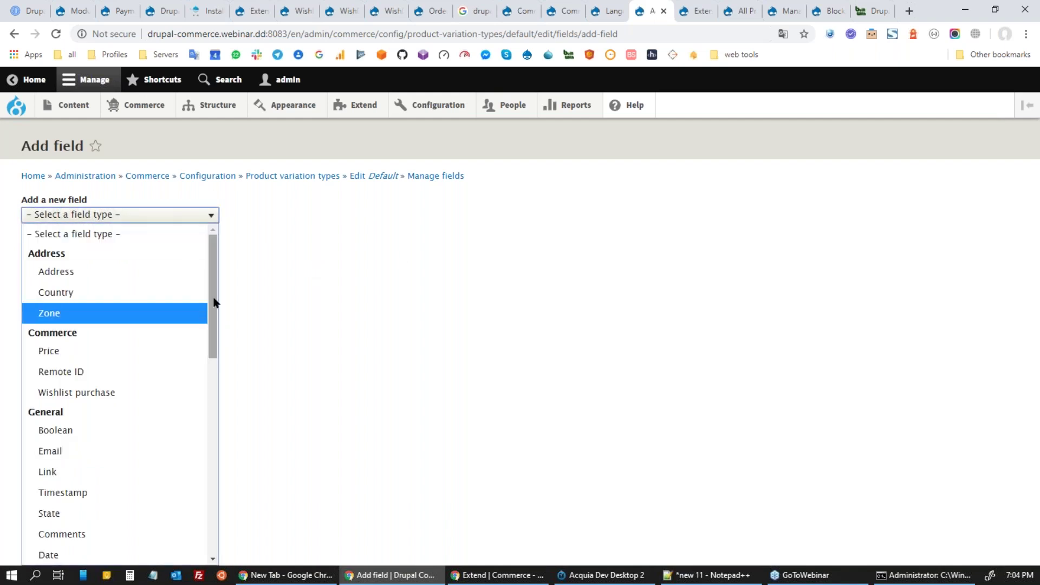
{"action": "left_click_drag", "start_coordinate": [215, 303], "coordinate": [206, 399]}
{"action": "scroll", "coordinate": [104, 379], "scroll_direction": "down", "scroll_amount": 3}
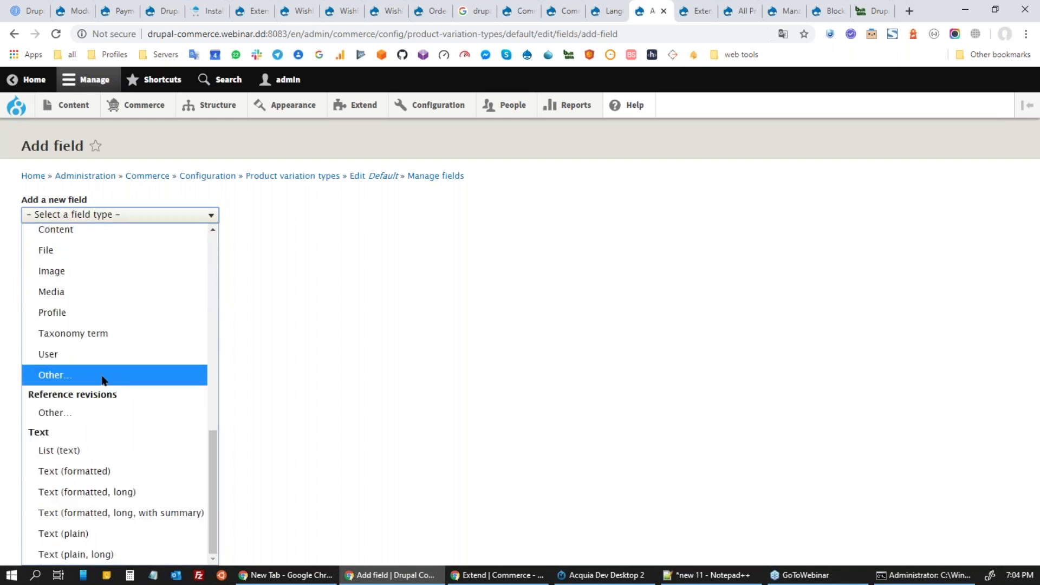
{"action": "left_click", "coordinate": [104, 379]}
{"action": "left_click", "coordinate": [197, 216]}
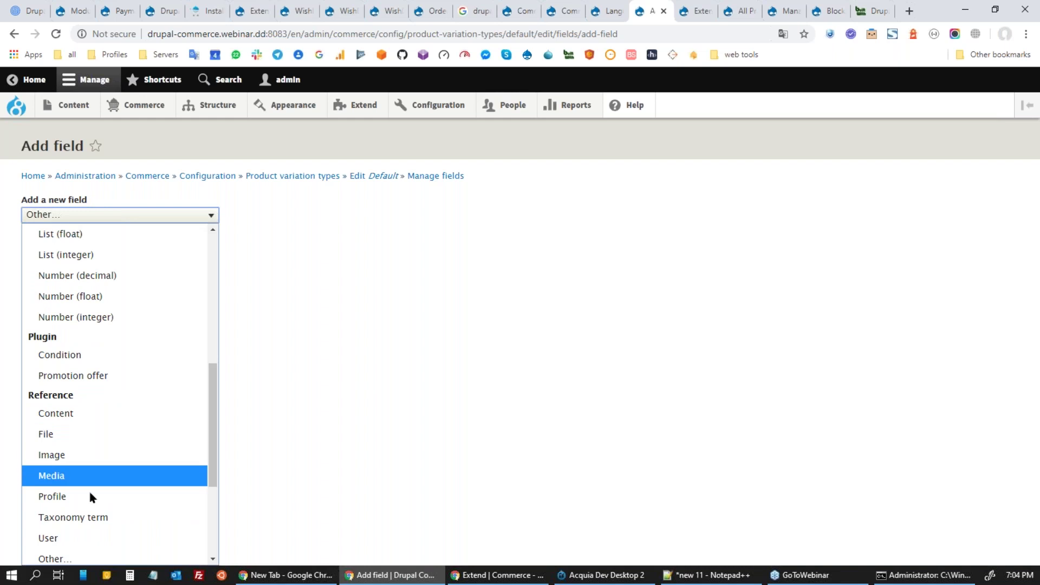
{"action": "left_click", "coordinate": [276, 369]}
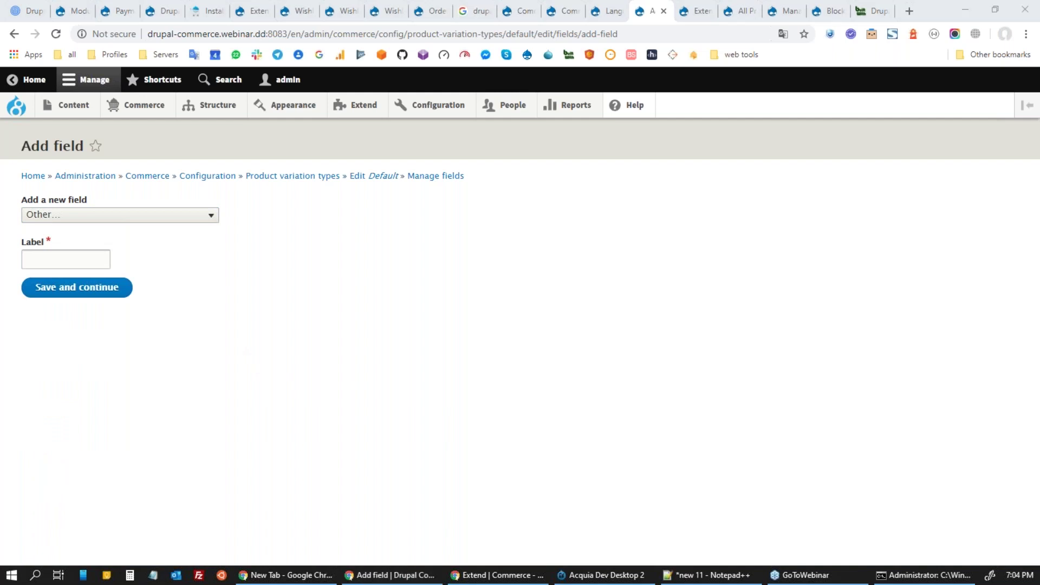
- Bring the Administrator drush console forward to review the failed wishlist install and completed cache rebuild
{"action": "left_click", "coordinate": [919, 571]}
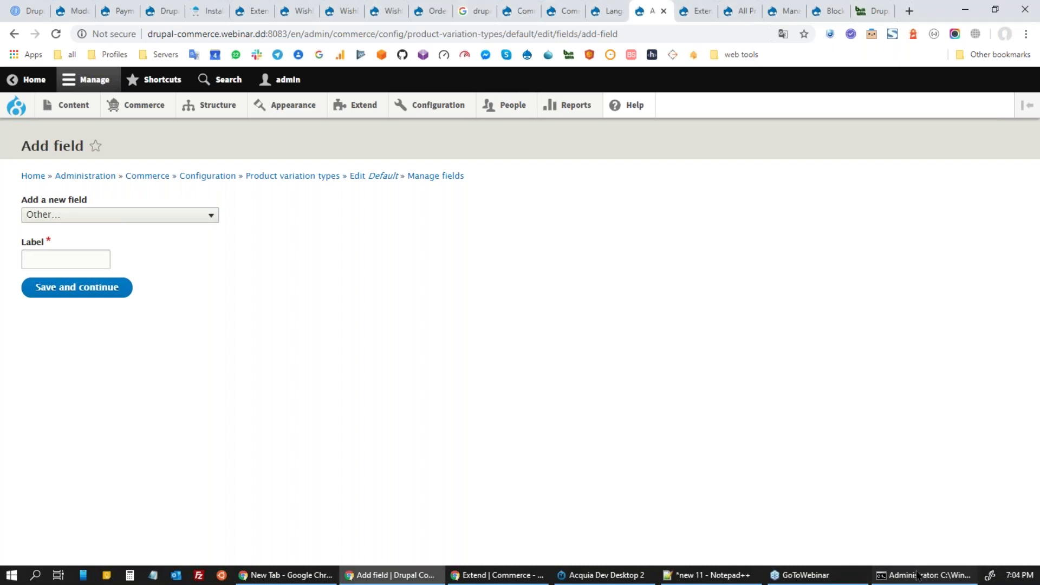
{"action": "left_click", "coordinate": [920, 576]}
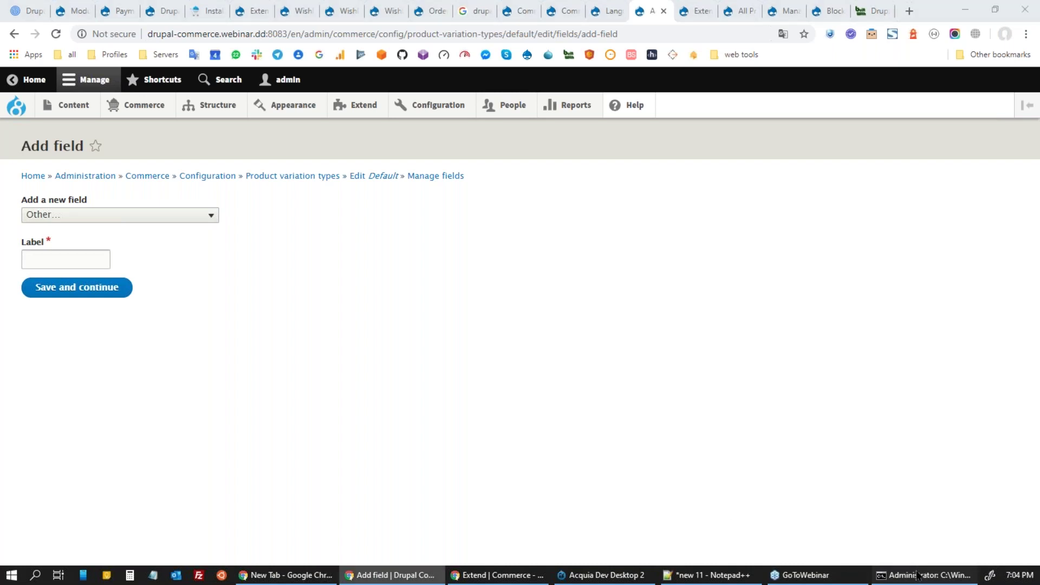
{"action": "left_click", "coordinate": [920, 576]}
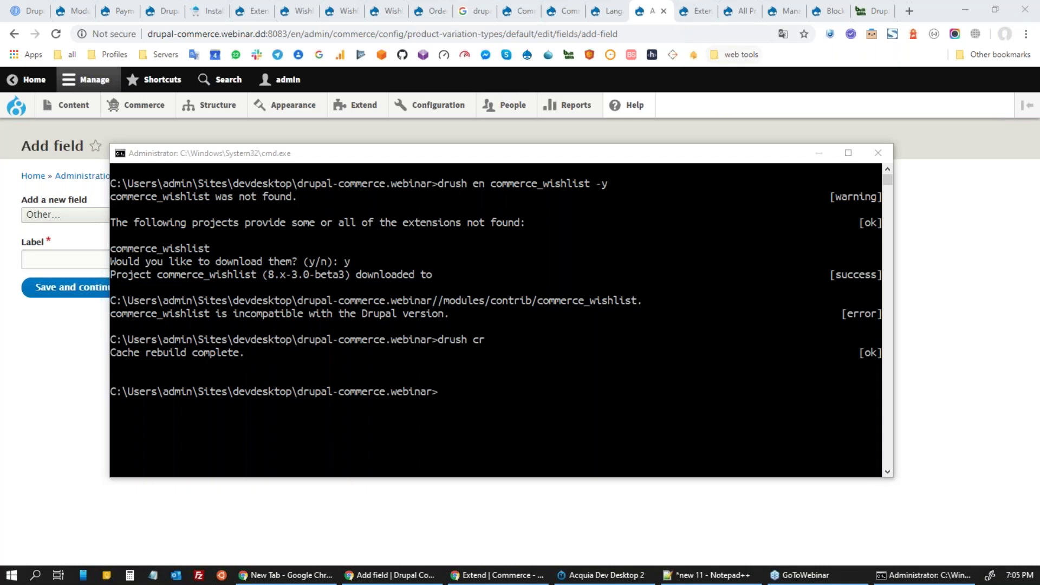
{"action": "right_click", "coordinate": [658, 14]}
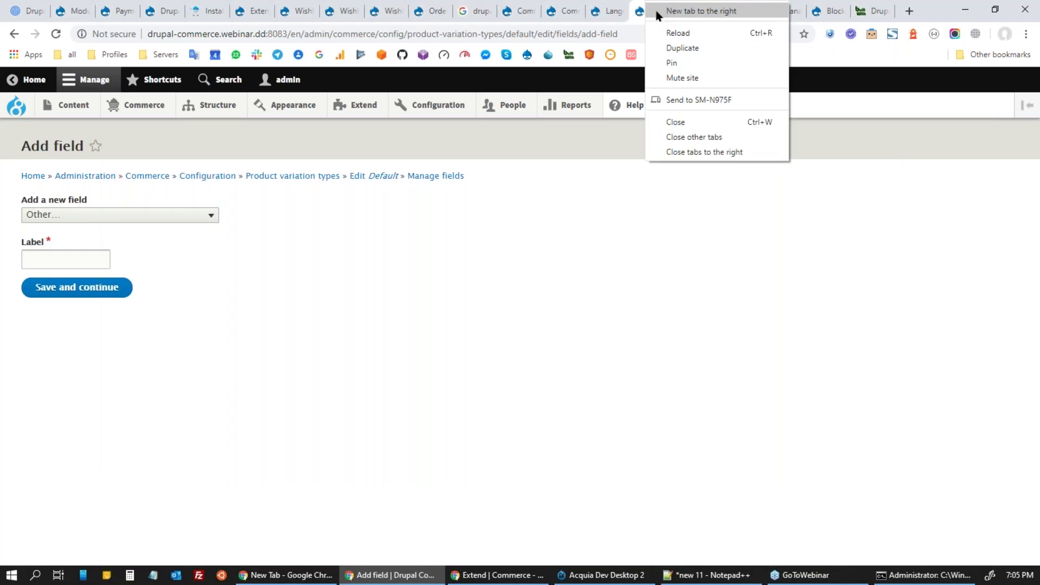
- In a new tab, search for 'acquia drupal youtube' and reach Acquia's YouTube channel
{"action": "left_click", "coordinate": [658, 14]}
{"action": "type", "text": "acquia drup"}
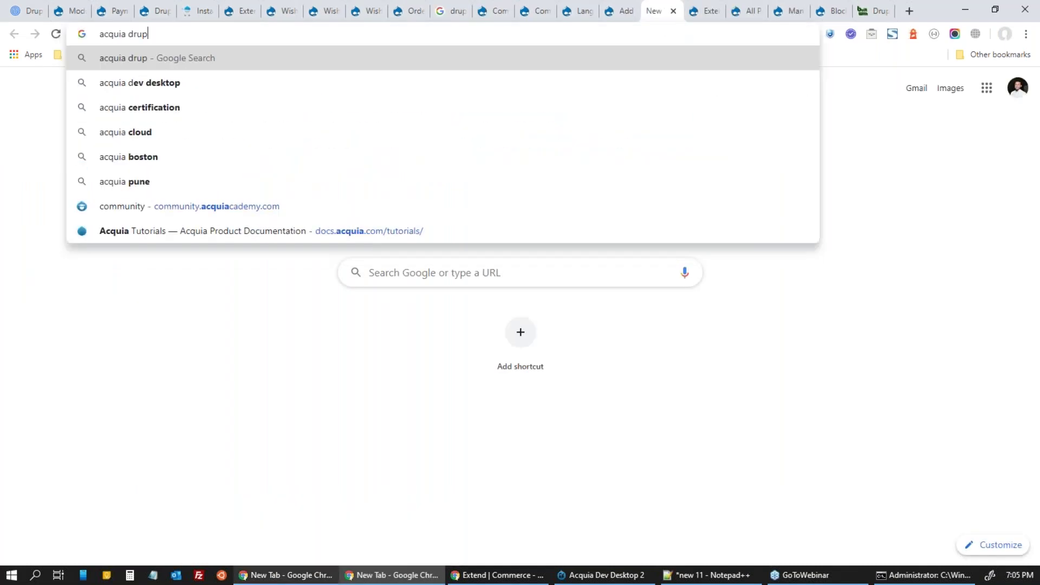
{"action": "type", "text": "al youtube"}
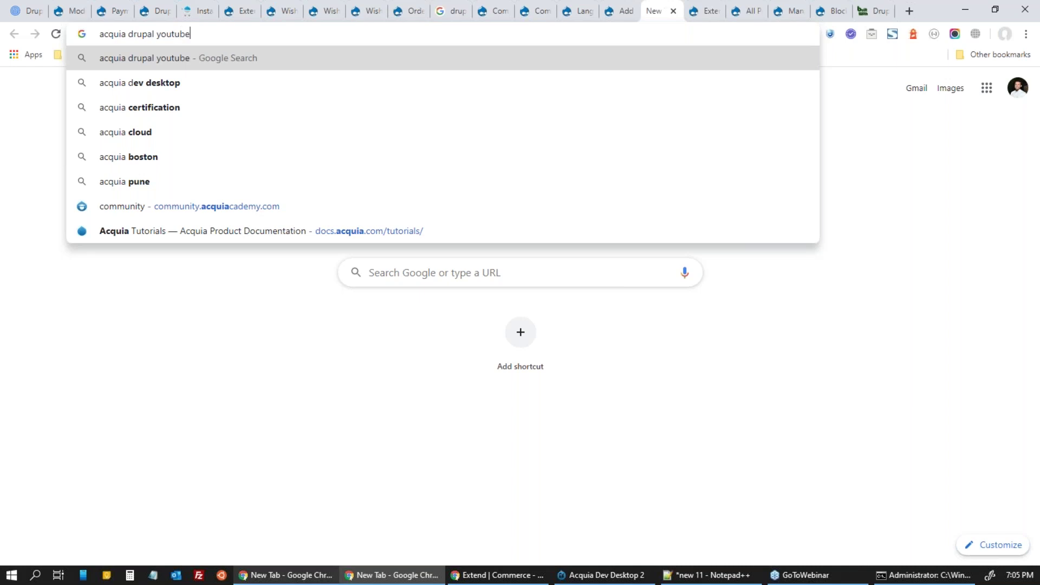
{"action": "key", "text": "Return"}
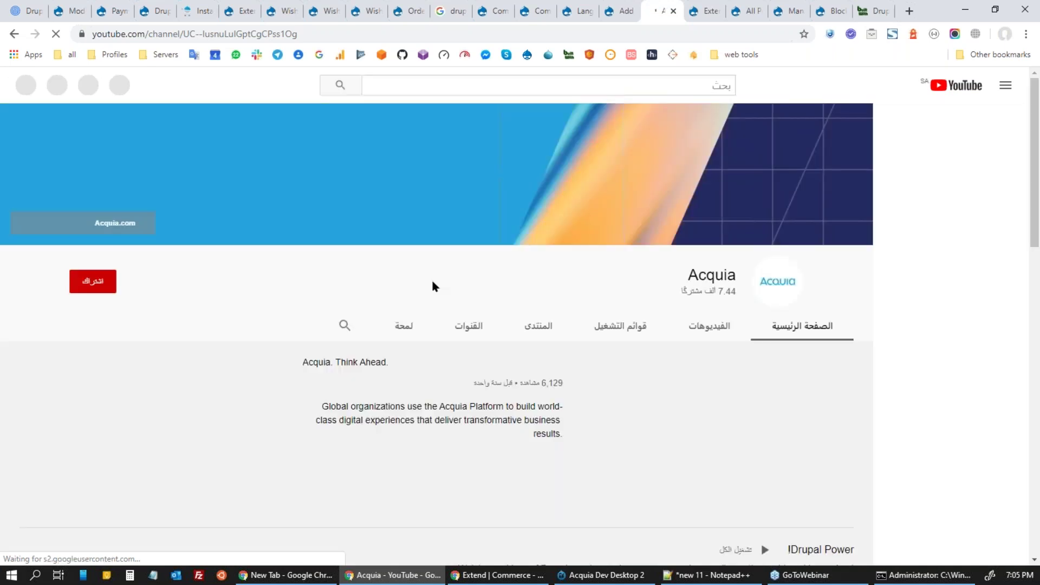
- Browse Acquia's YouTube playlists, such as Drupal 8 Module Development Course, then return to Languages
{"action": "left_click", "coordinate": [642, 327]}
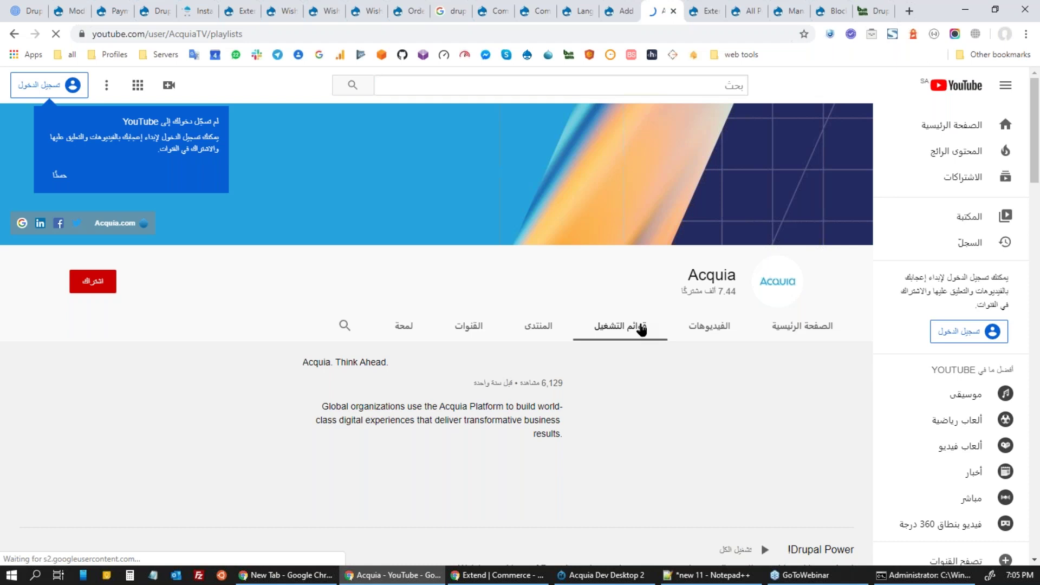
{"action": "scroll", "coordinate": [796, 358], "scroll_direction": "down", "scroll_amount": 2}
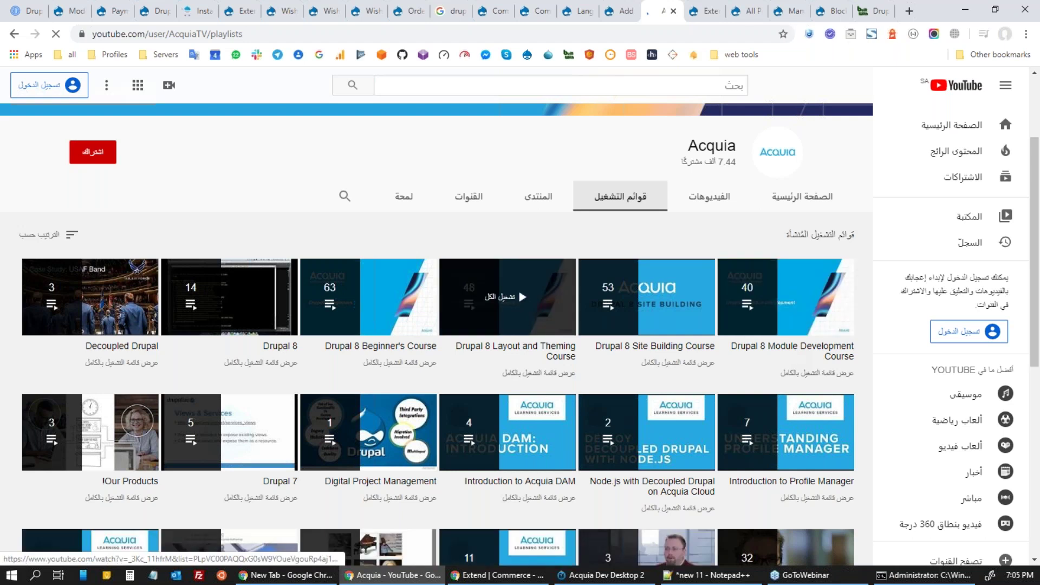
{"action": "key", "text": "ctrl+shift+Tab"}
{"action": "key", "text": "ctrl+shift+Tab"}
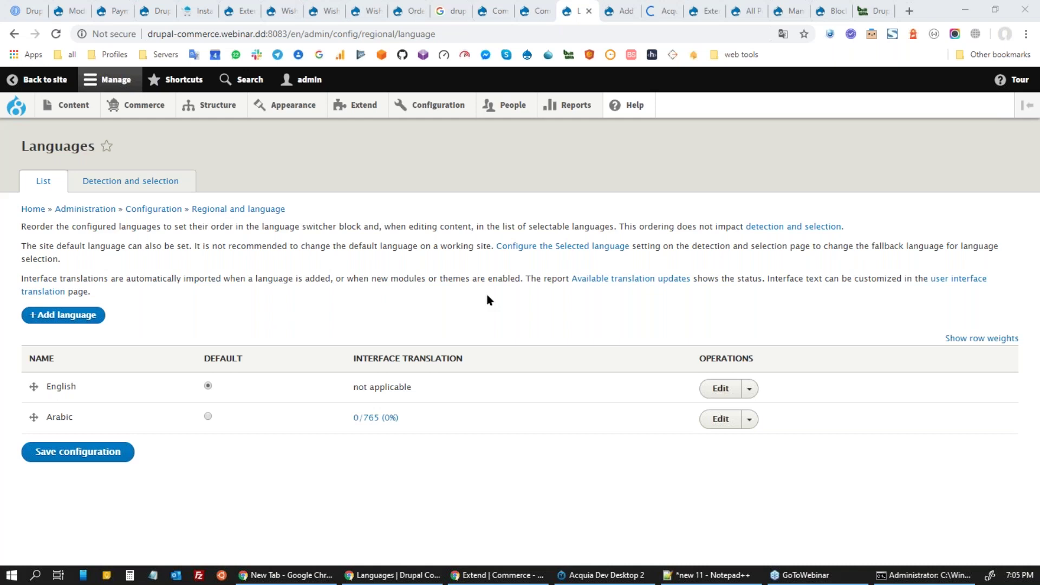
- Open Drupal's Appearance admin page to view the installed Bartik and Seven themes
{"action": "mouse_move", "coordinate": [296, 106]}
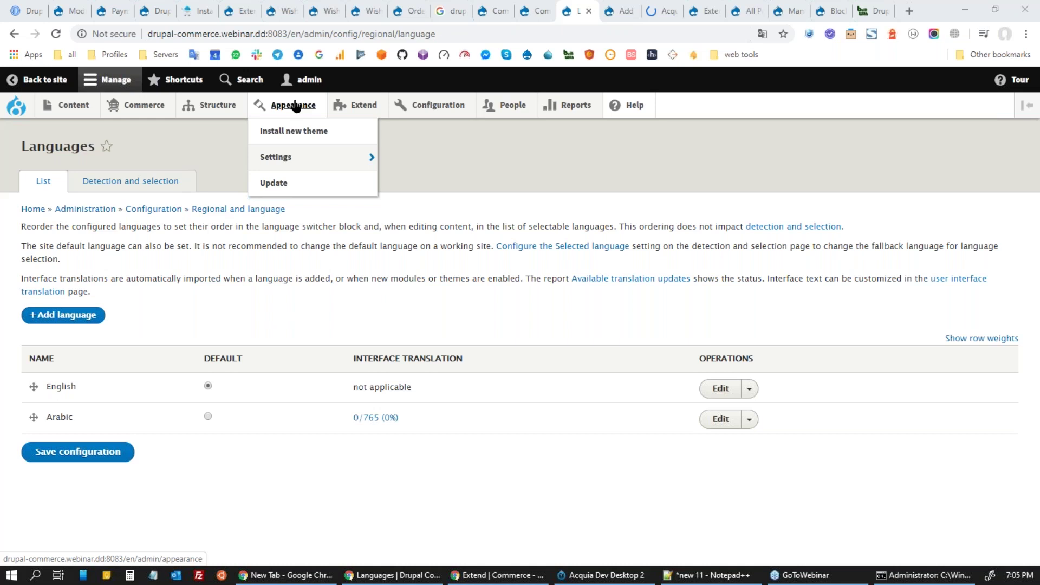
{"action": "left_click", "coordinate": [295, 106]}
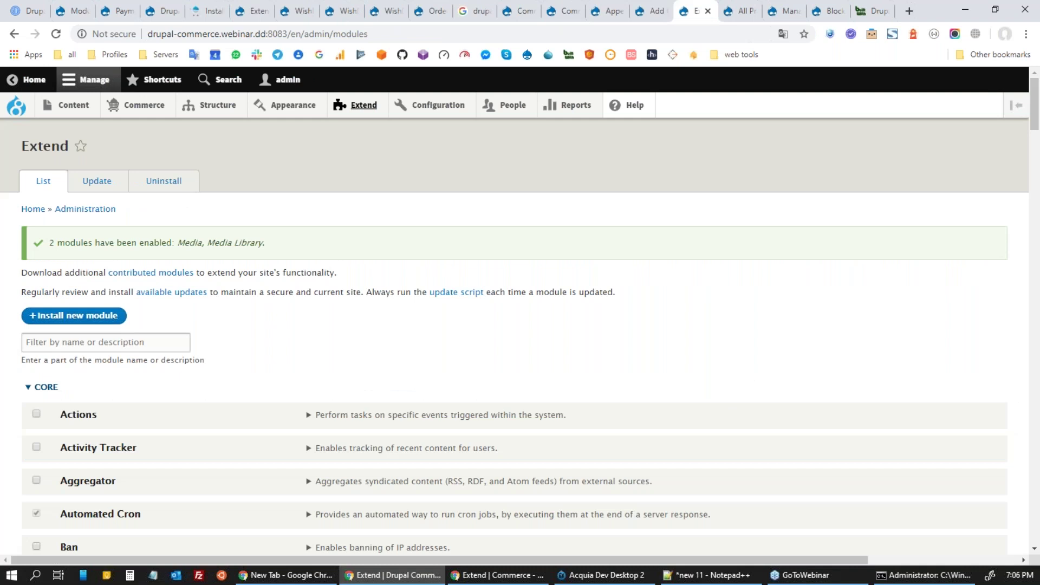
{"action": "scroll", "coordinate": [521, 335], "scroll_direction": "down", "scroll_amount": 3}
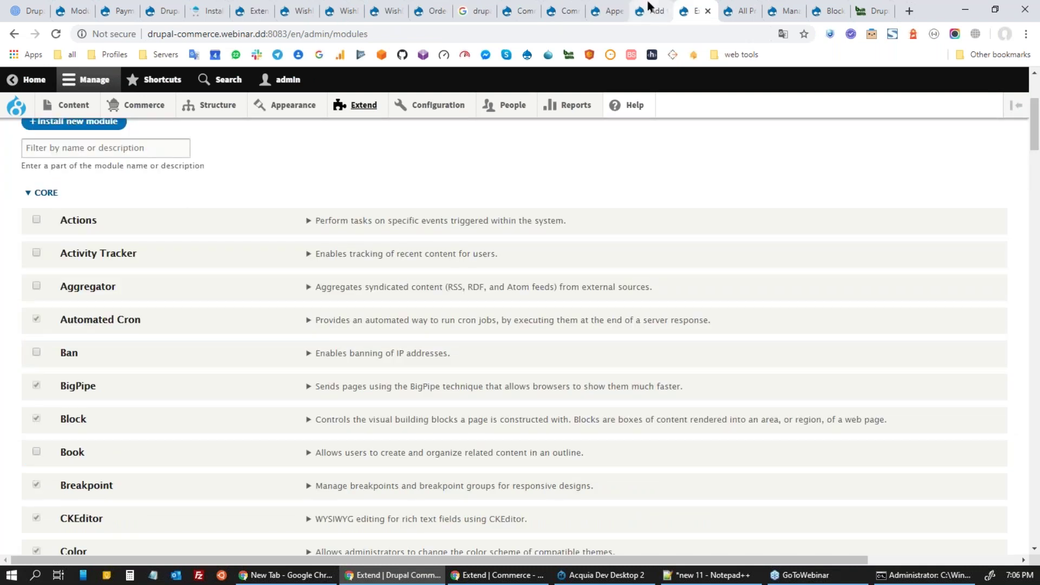
{"action": "left_click", "coordinate": [610, 11]}
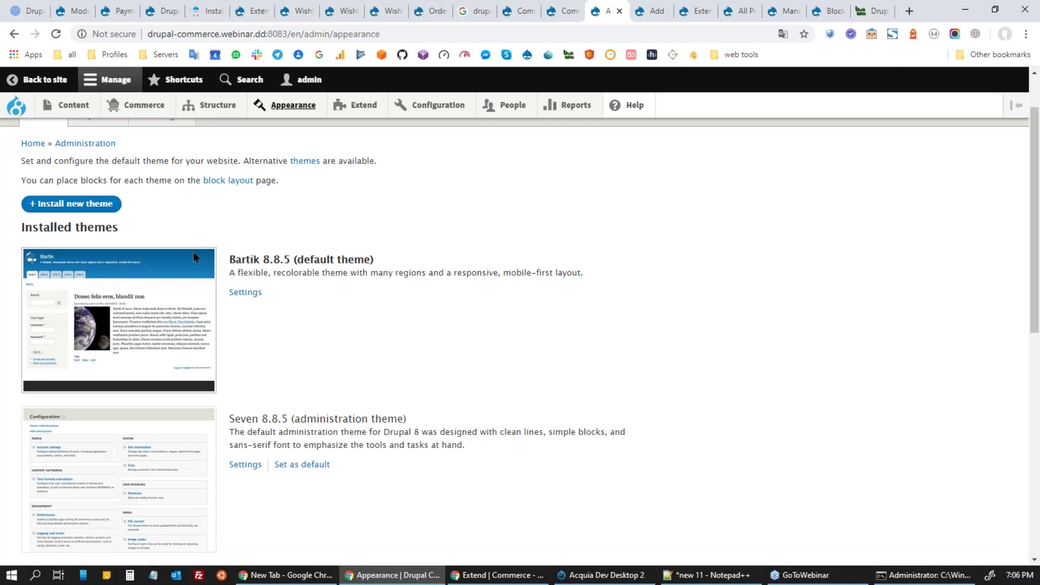
- Run 'drush en bootstrap -y' in the console, which reports the bootstrap theme not found
{"action": "left_click", "coordinate": [924, 575]}
{"action": "type", "text": "strap -y"}
{"action": "key", "text": "Return"}
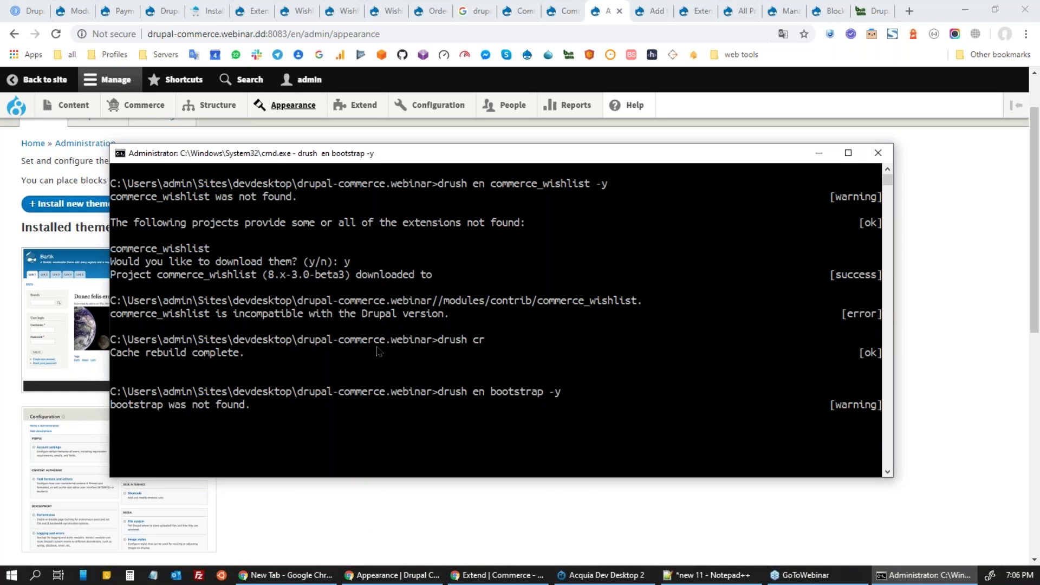
- Return to Chrome's Appearance page and switch to the Extend modules tab
{"action": "key", "text": "alt+Tab"}
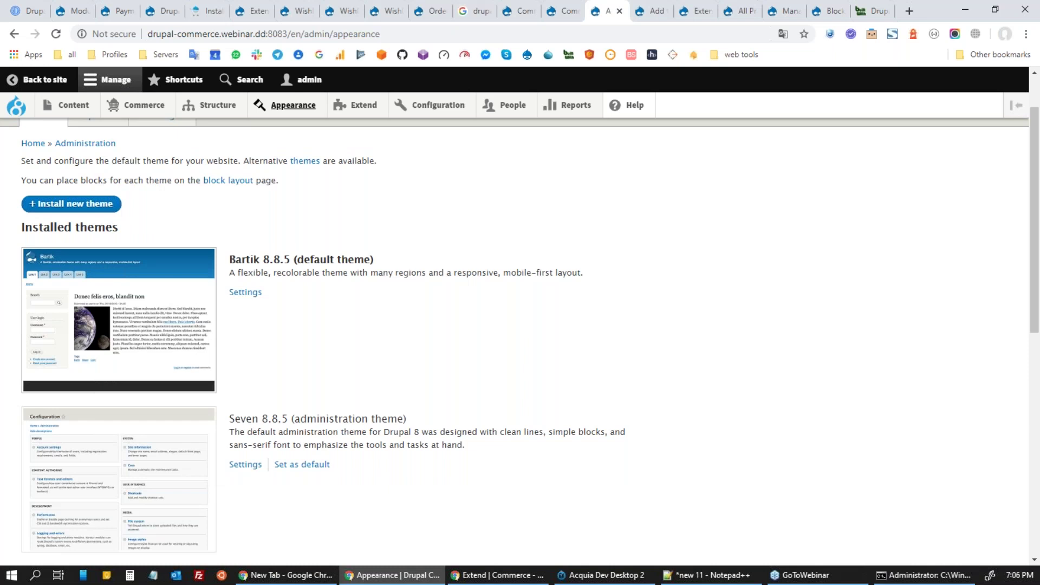
{"action": "scroll", "coordinate": [325, 256], "scroll_direction": "up", "scroll_amount": 2}
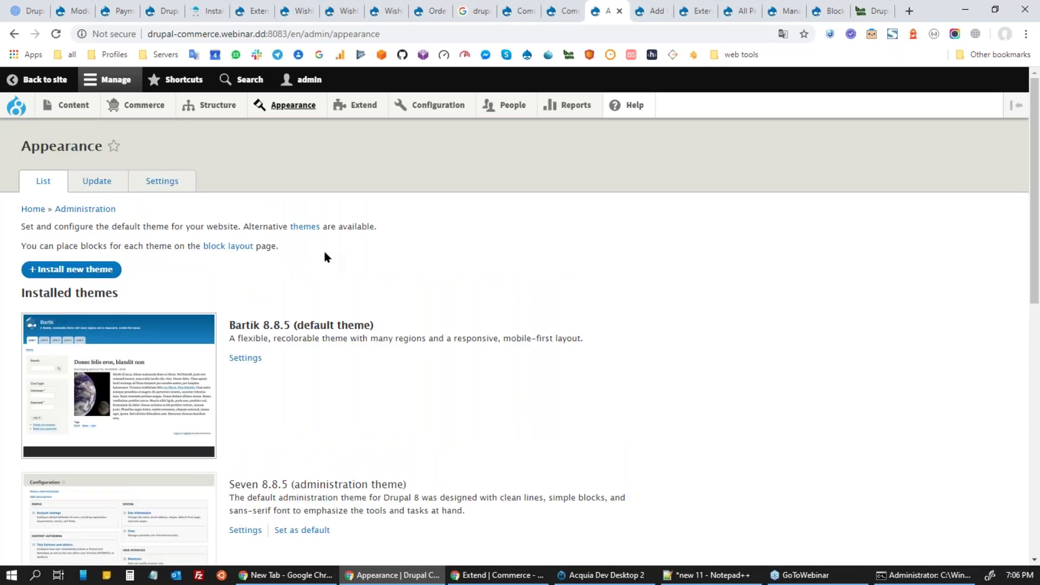
{"action": "left_click", "coordinate": [258, 10]}
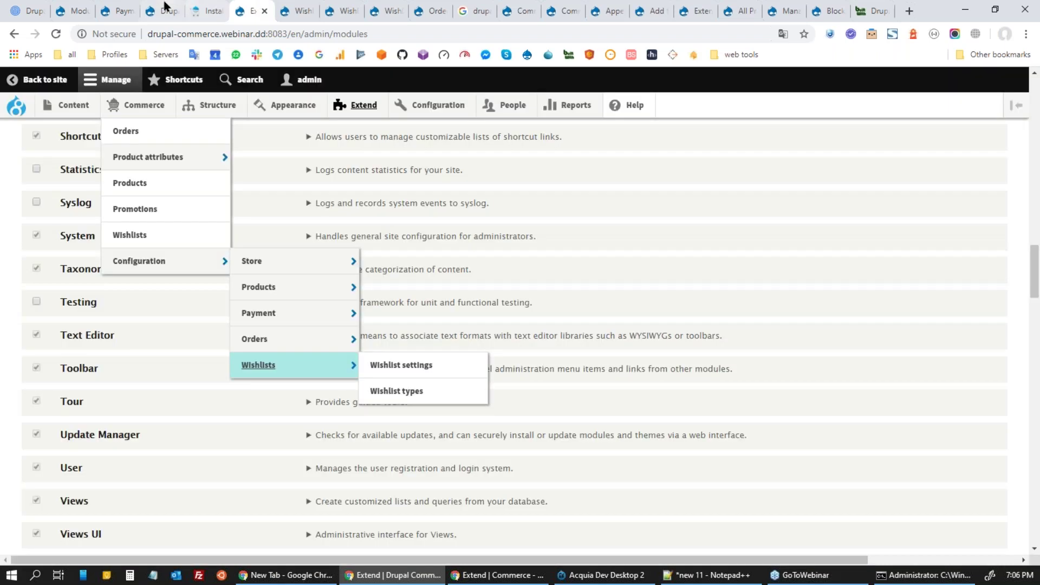
- Leave the drupal.org Bootstrap theme page and bring Acquia Dev Desktop 2's site list forward
{"action": "left_click", "coordinate": [166, 6]}
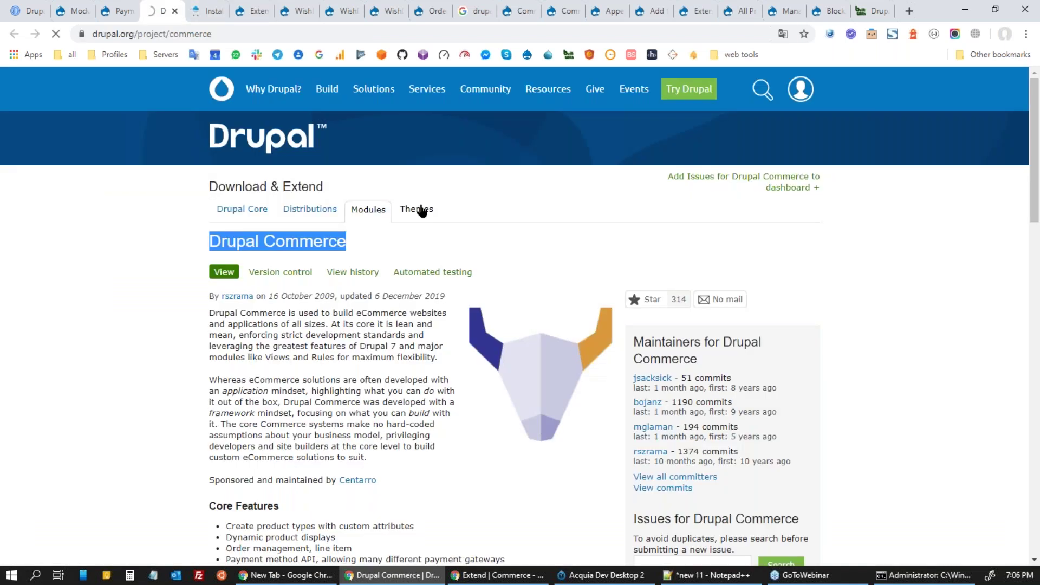
{"action": "left_click", "coordinate": [417, 210]}
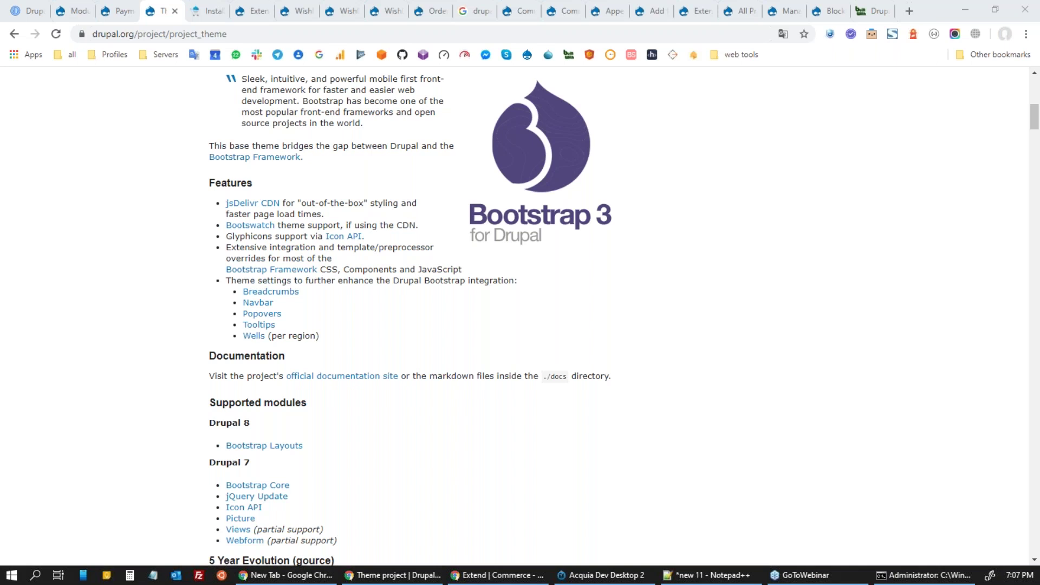
{"action": "left_click", "coordinate": [604, 576]}
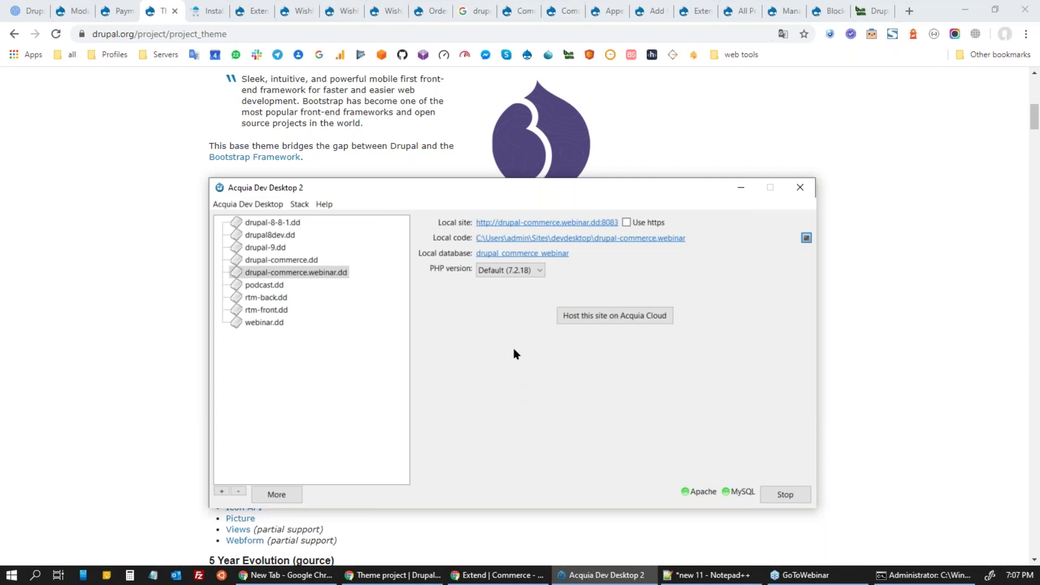
- Open drupal-commerce.webinar.dd's local database, drupal_commerce_webinar, in phpMyAdmin showing its 138 tables
{"action": "left_click", "coordinate": [556, 254]}
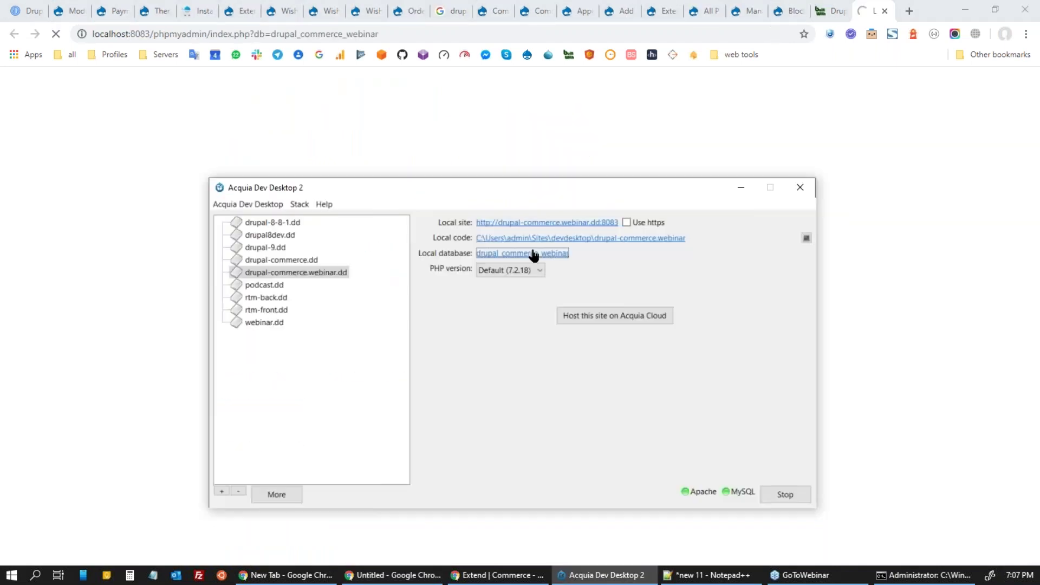
{"action": "left_click", "coordinate": [873, 8]}
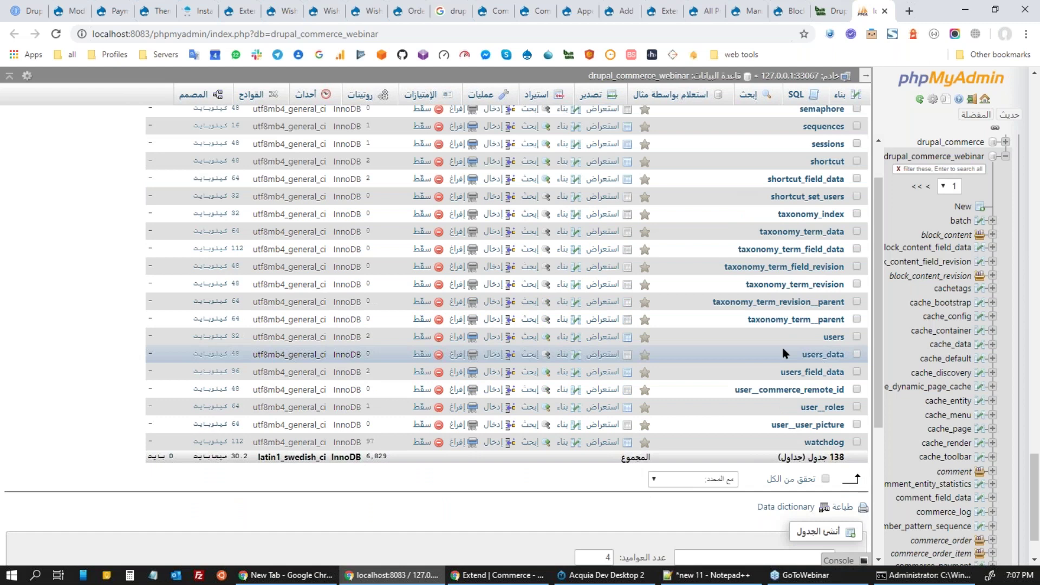
- Scroll through the database tables, glance at Wishlist Manage display, then open Commerce Order Reports
{"action": "scroll", "coordinate": [785, 354], "scroll_direction": "up", "scroll_amount": 15}
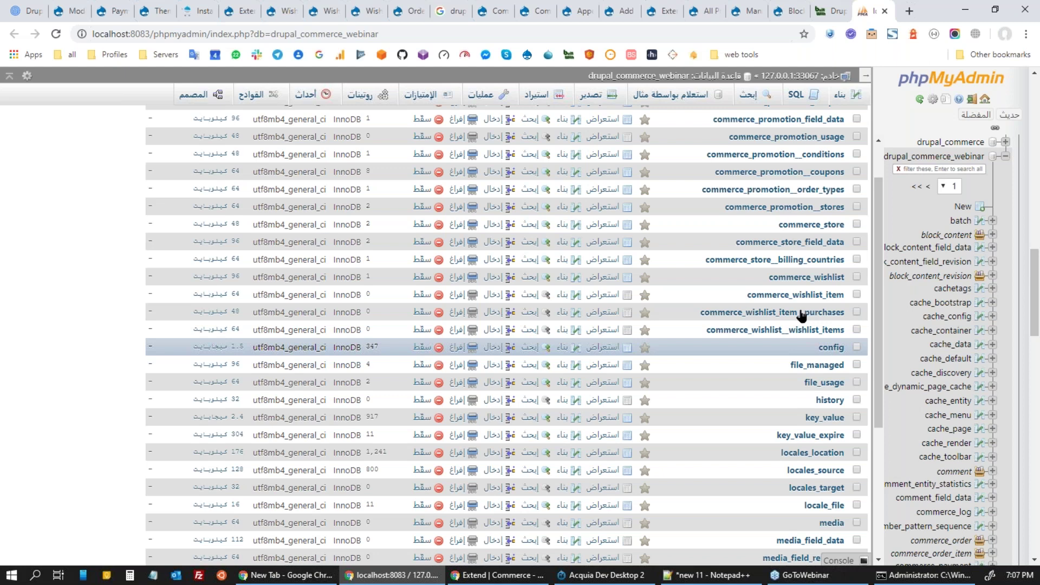
{"action": "scroll", "coordinate": [801, 316], "scroll_direction": "down", "scroll_amount": 9}
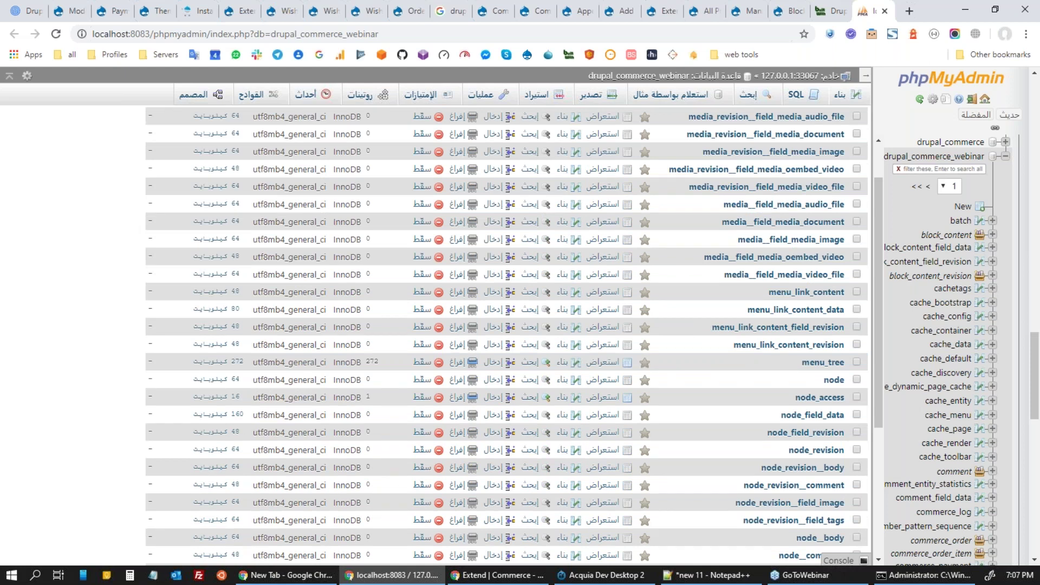
{"action": "scroll", "coordinate": [507, 260], "scroll_direction": "down", "scroll_amount": 10}
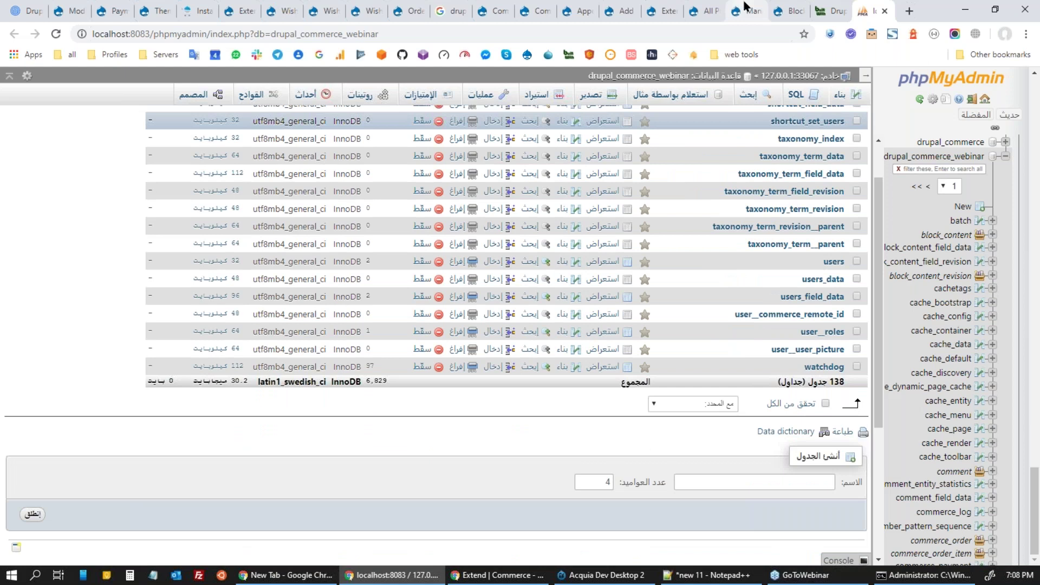
{"action": "left_click", "coordinate": [745, 6]}
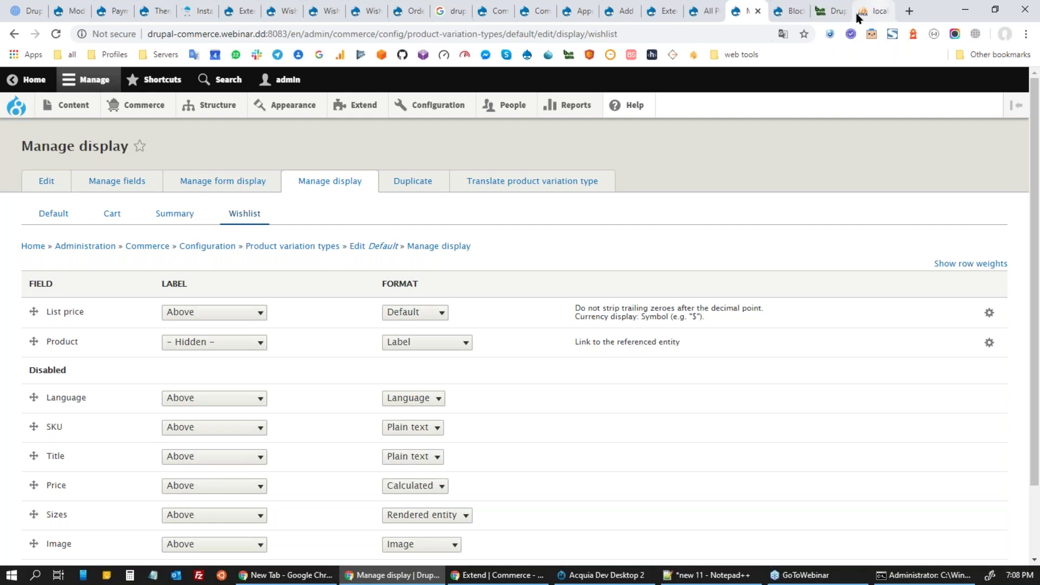
{"action": "left_click", "coordinate": [858, 12]}
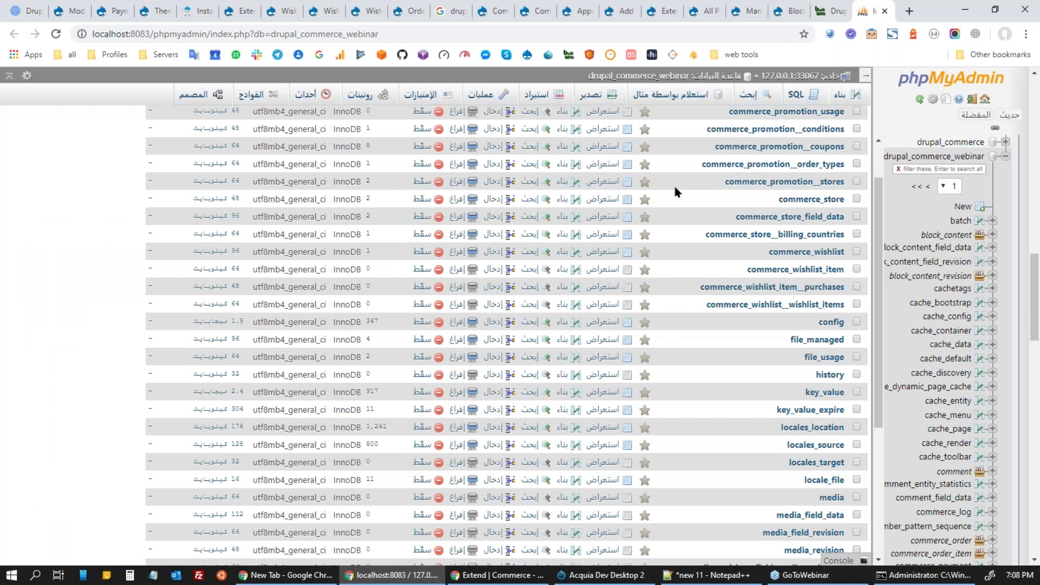
{"action": "scroll", "coordinate": [549, 128], "scroll_direction": "up", "scroll_amount": 20}
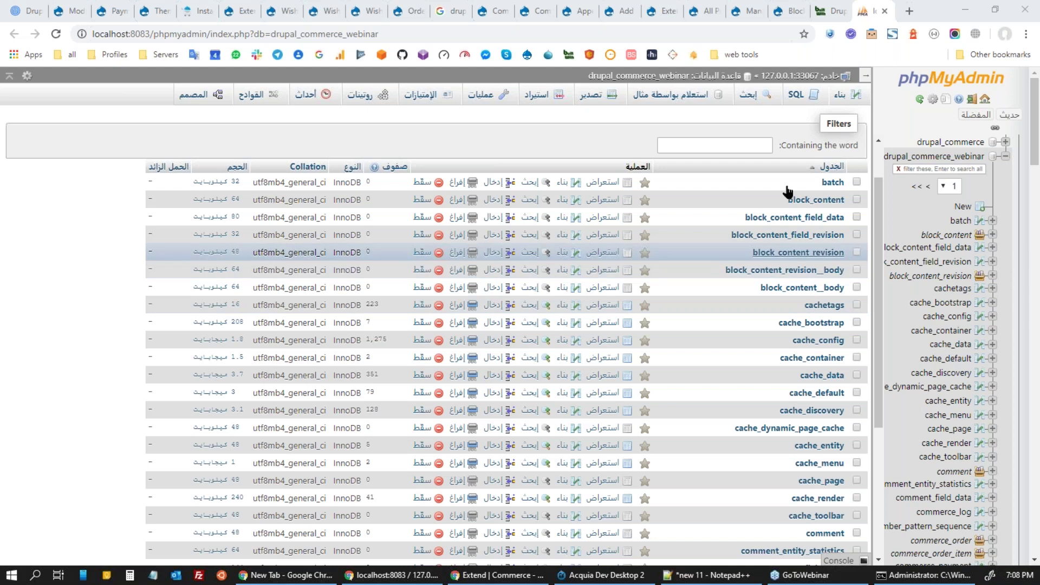
{"action": "left_click", "coordinate": [534, 11]}
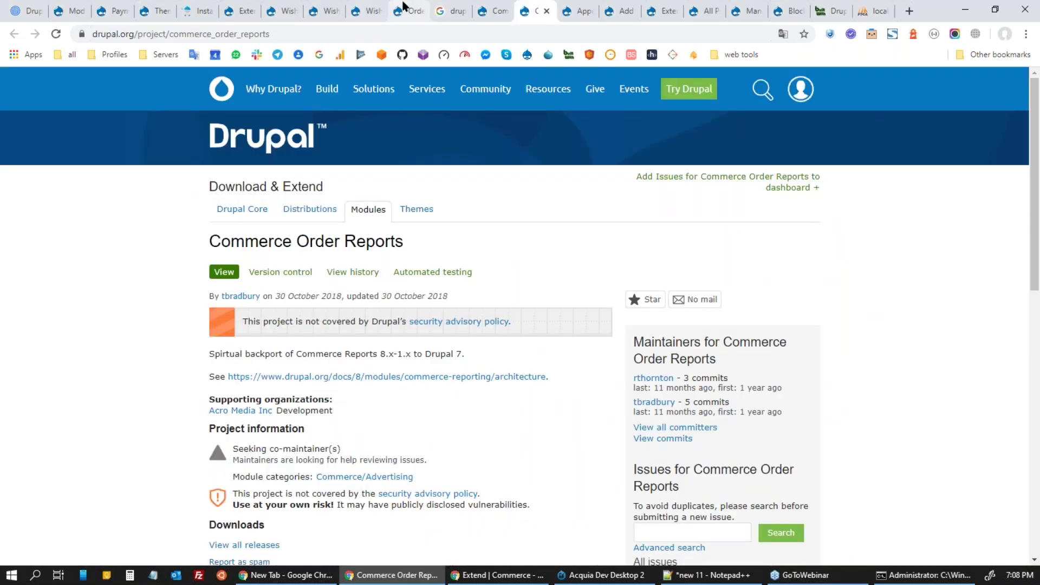
- From the store's Orders admin list, open the Commerce orders view in the Views editor
{"action": "left_click", "coordinate": [402, 7]}
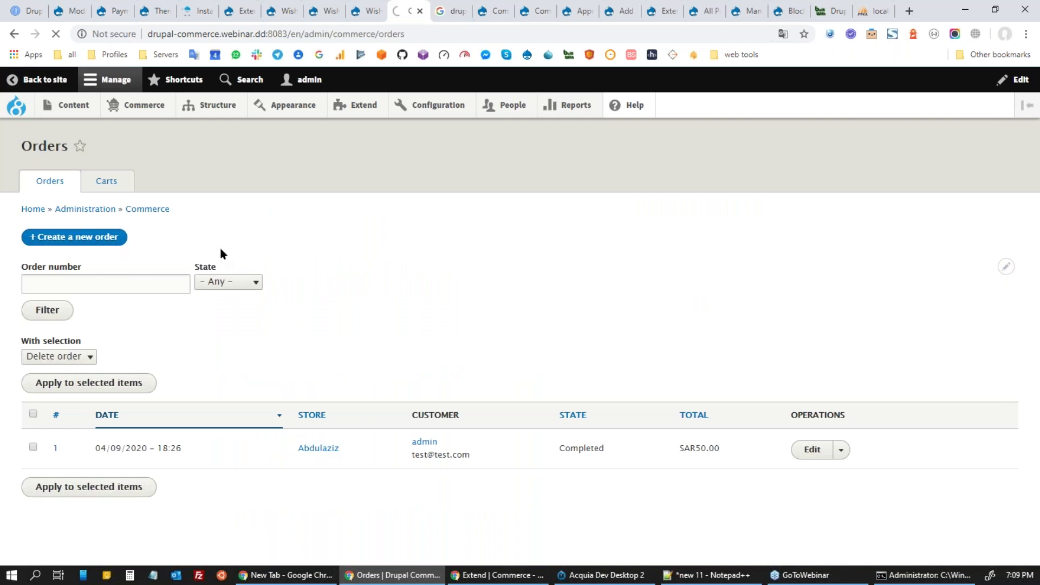
{"action": "left_click", "coordinate": [112, 385]}
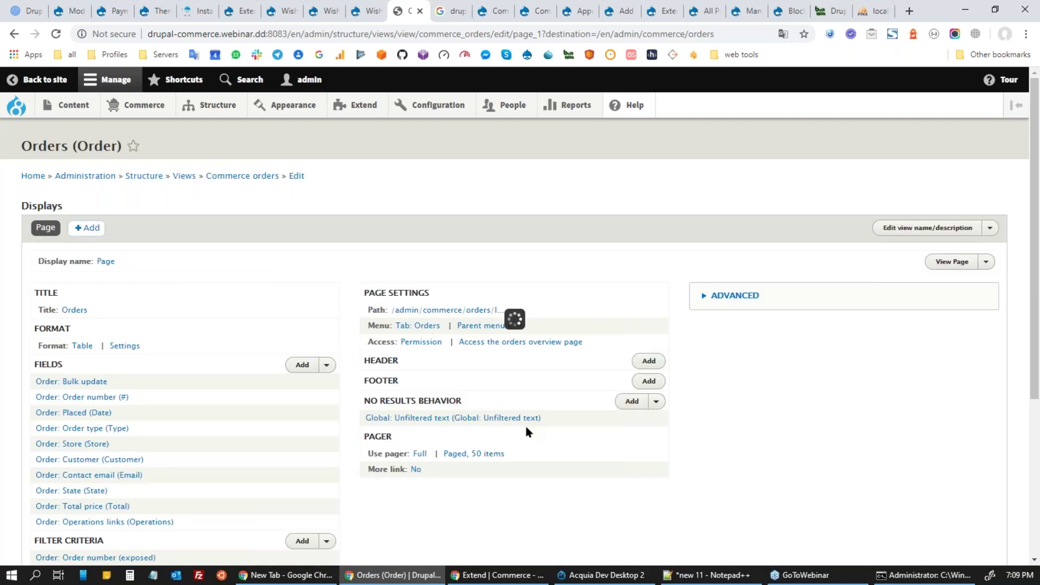
{"action": "scroll", "coordinate": [81, 286], "scroll_direction": "down", "scroll_amount": 5}
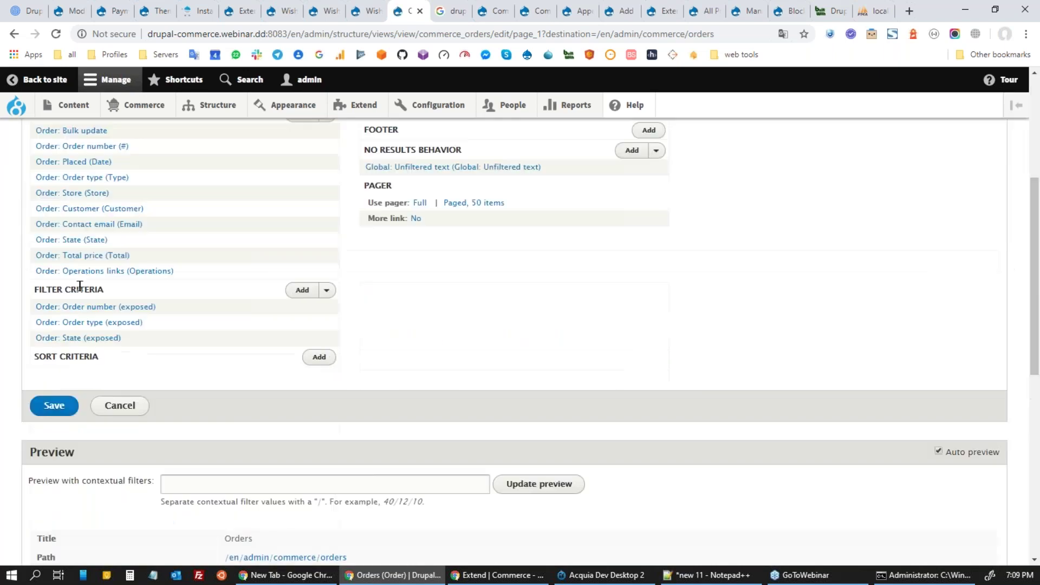
{"action": "scroll", "coordinate": [80, 286], "scroll_direction": "up", "scroll_amount": 3}
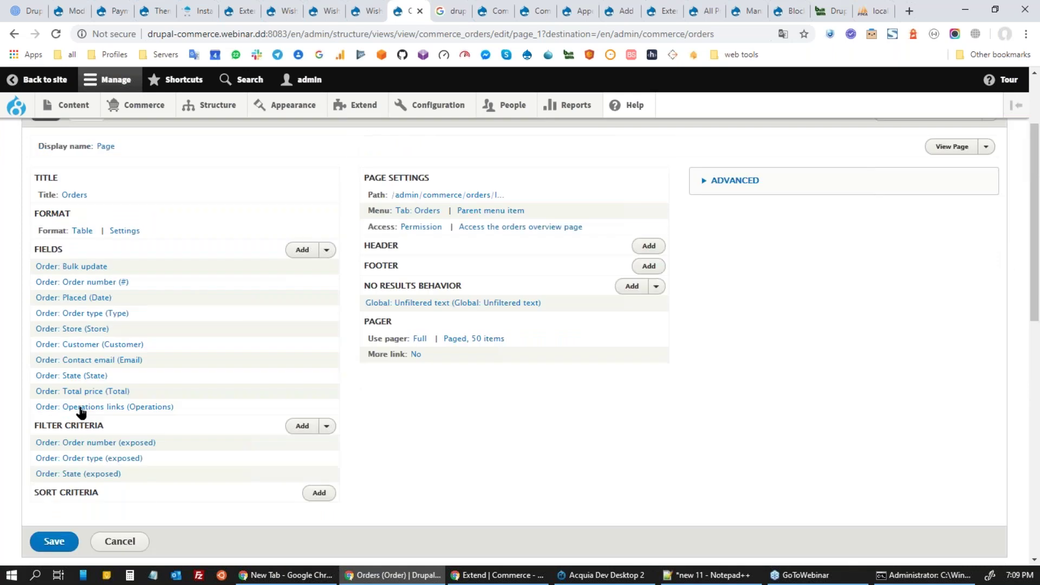
{"action": "scroll", "coordinate": [619, 425], "scroll_direction": "down", "scroll_amount": 10}
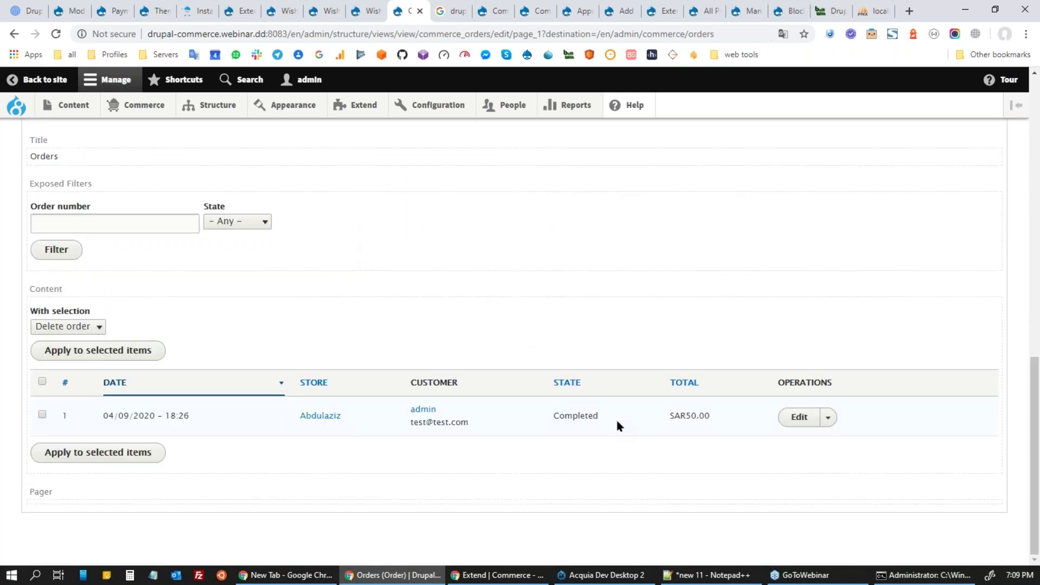
{"action": "scroll", "coordinate": [238, 291], "scroll_direction": "up", "scroll_amount": 7}
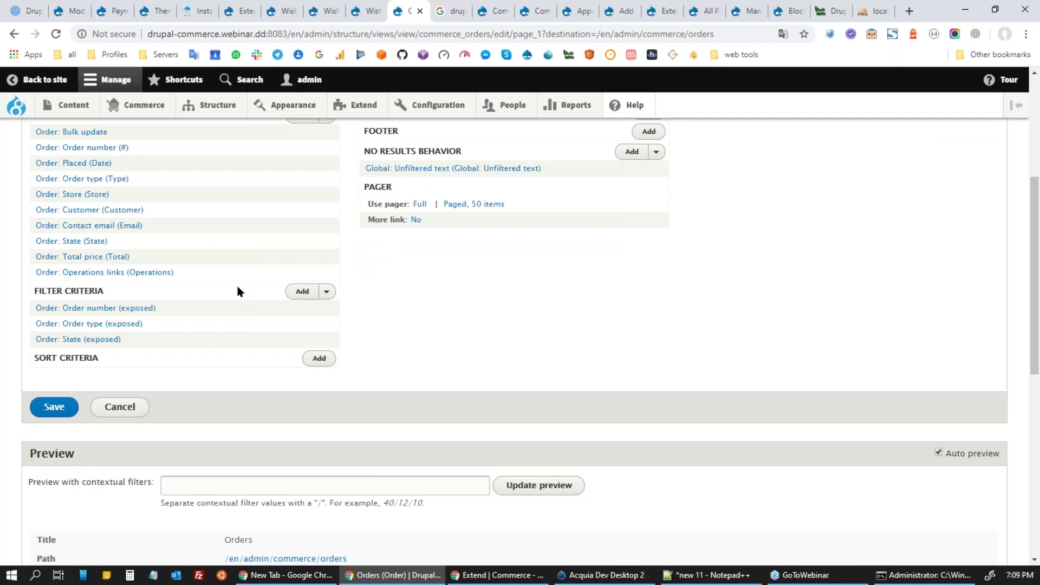
{"action": "scroll", "coordinate": [237, 291], "scroll_direction": "up", "scroll_amount": 5}
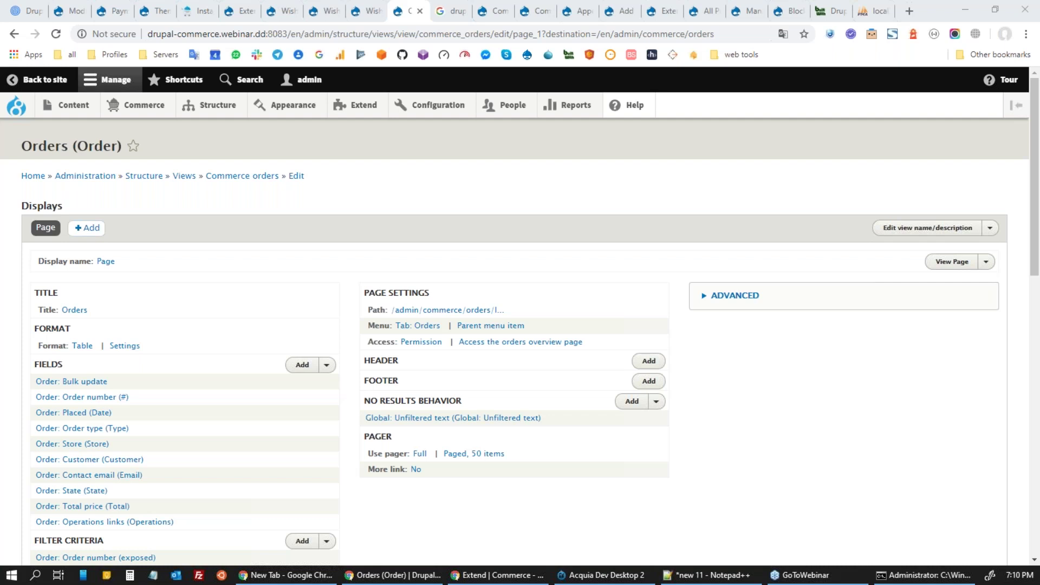
- In a new Chrome tab, search the presenter's name in Arabic and reach their Twitter profile
{"action": "left_click", "coordinate": [910, 15]}
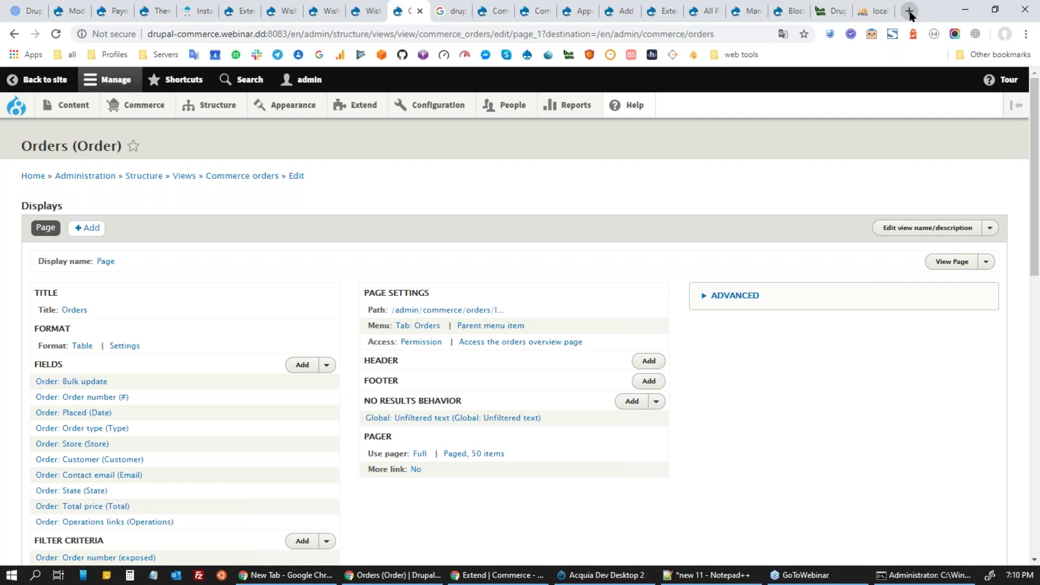
{"action": "left_click", "coordinate": [910, 12]}
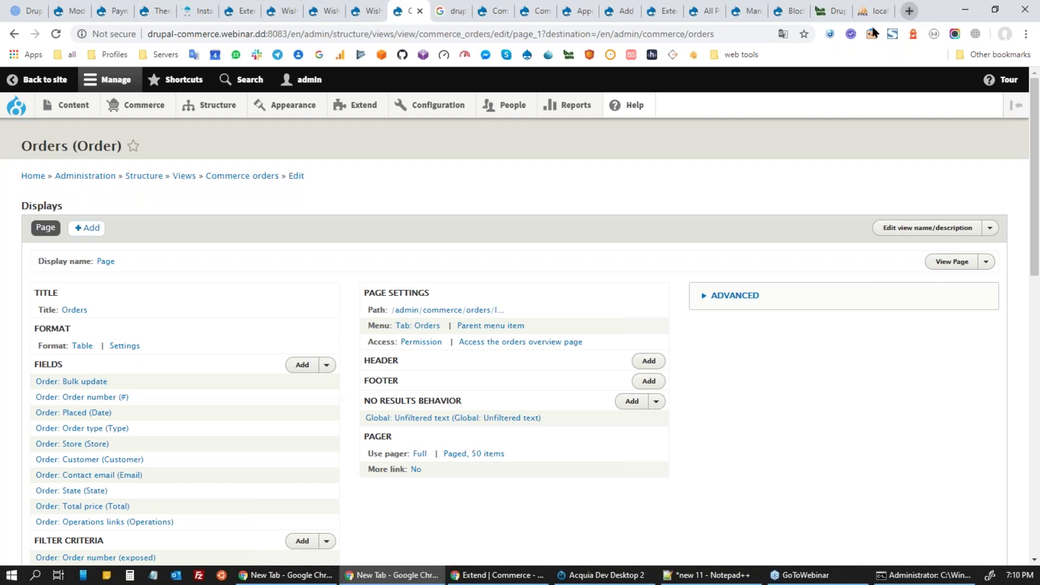
{"action": "type", "text": "uf"}
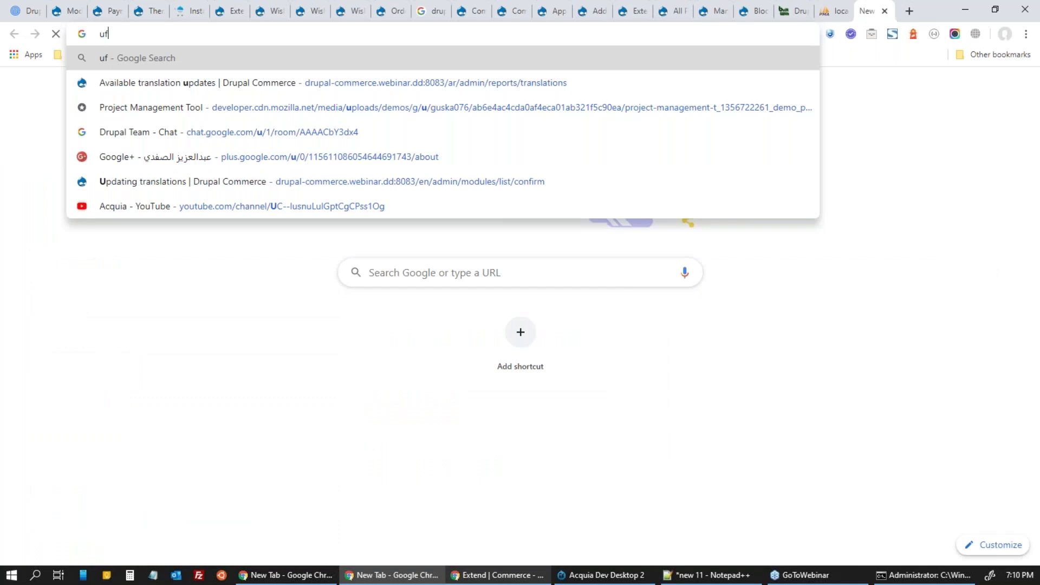
{"action": "key", "text": "BackSpace"}
{"action": "key", "text": "BackSpace"}
{"action": "type", "text": "عبدالعزيز الصفاي"}
{"action": "key", "text": "Return"}
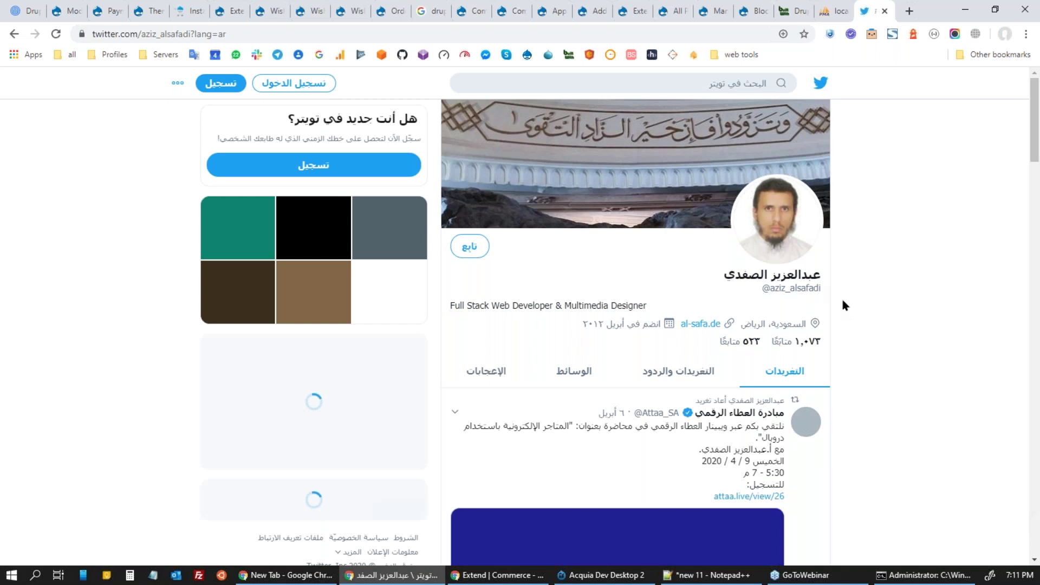
{"action": "scroll", "coordinate": [841, 297], "scroll_direction": "down", "scroll_amount": 1}
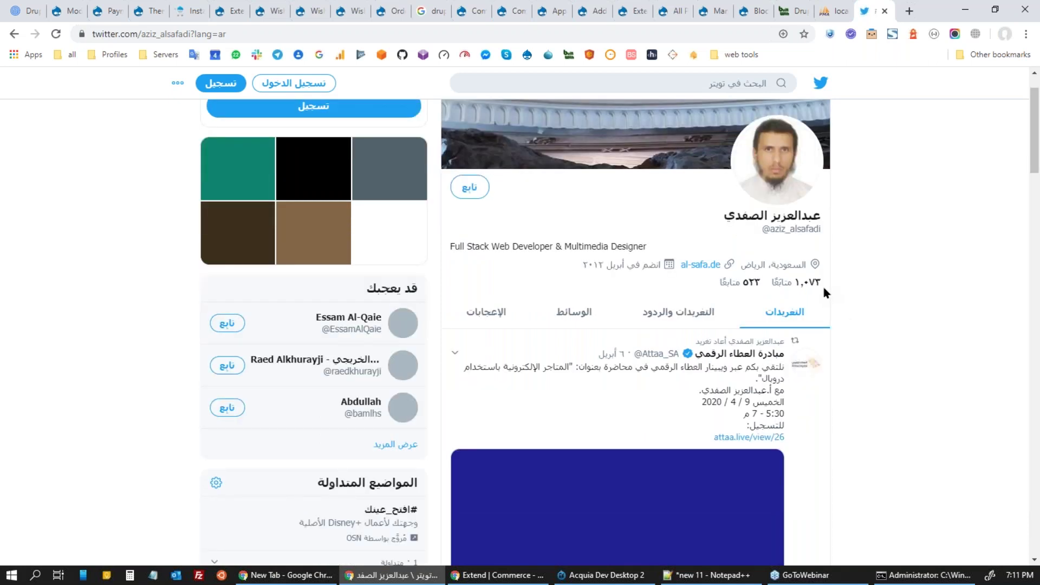
{"action": "scroll", "coordinate": [824, 290], "scroll_direction": "up", "scroll_amount": 1}
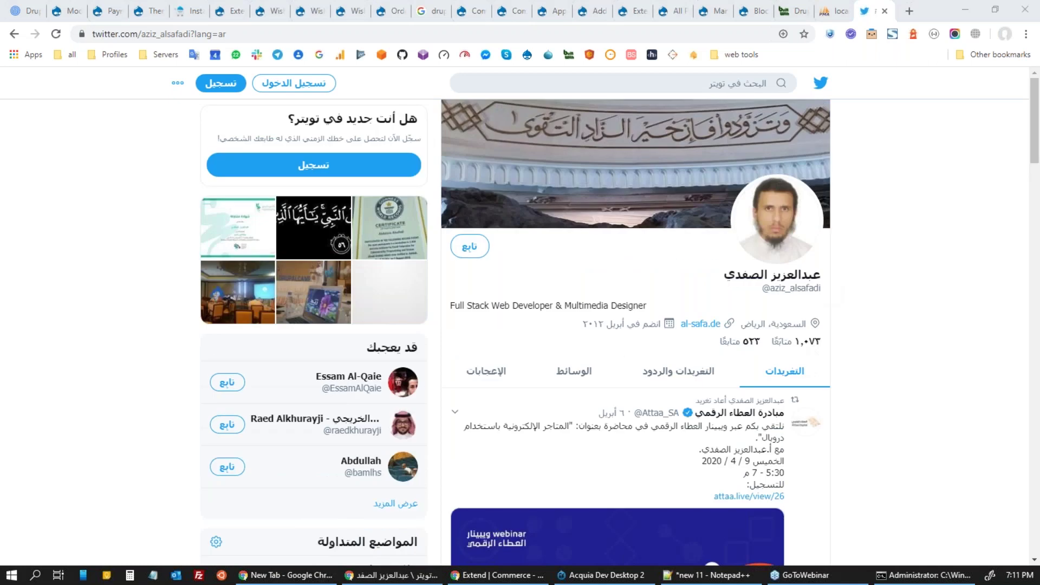